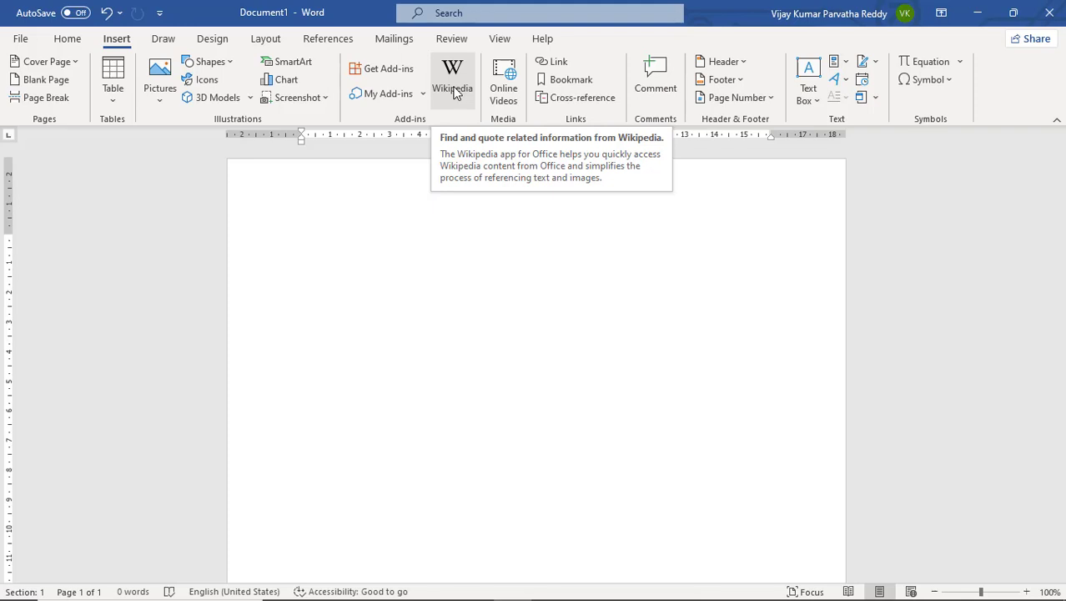
Open the Wikipedia add-in and trust it so it can access the document
click(453, 84)
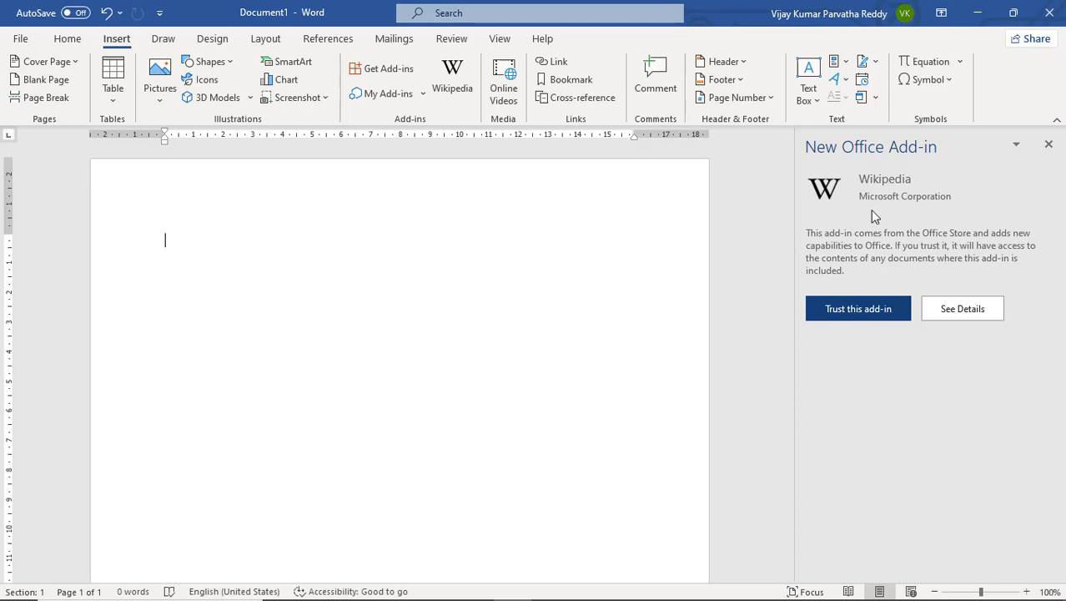
click(859, 314)
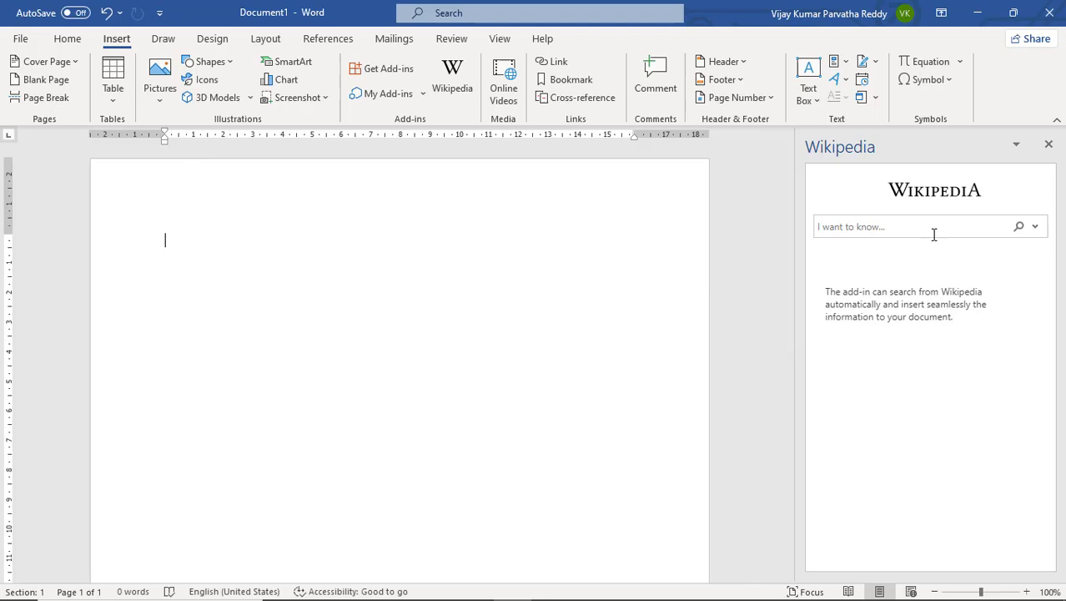
Switch to Chrome, search Google for "wikipedia" in a new tab, and close that tab after viewing the results
click(983, 15)
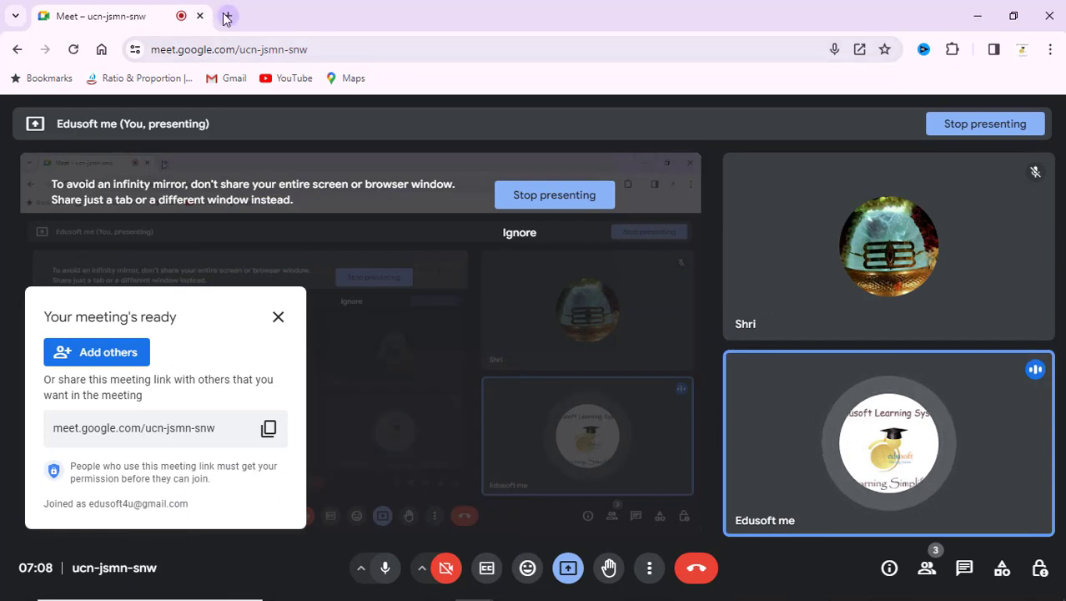
click(225, 16)
text(g)
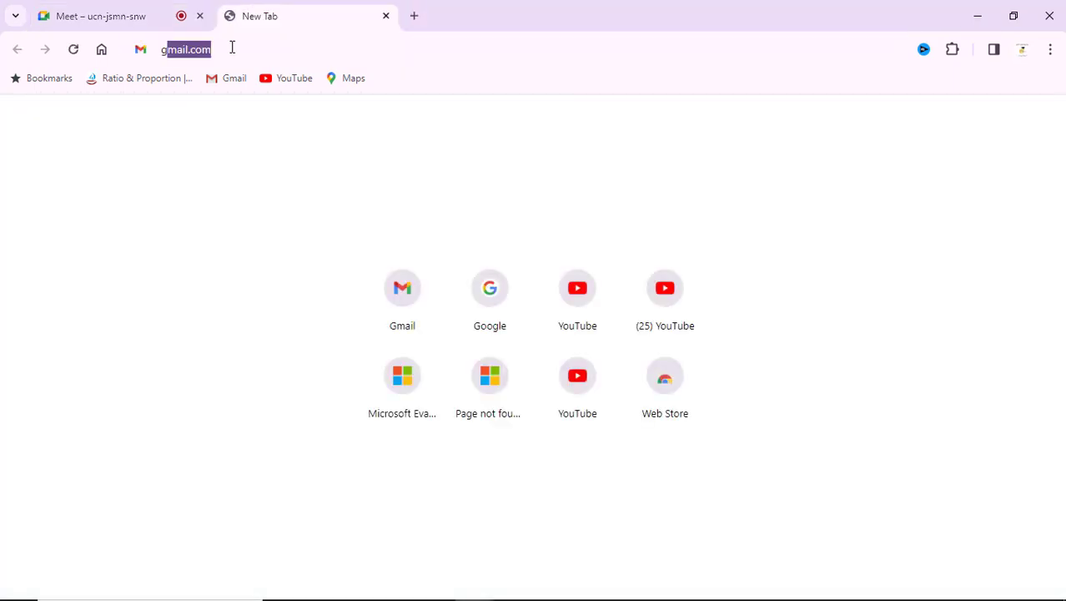
text(oogle)
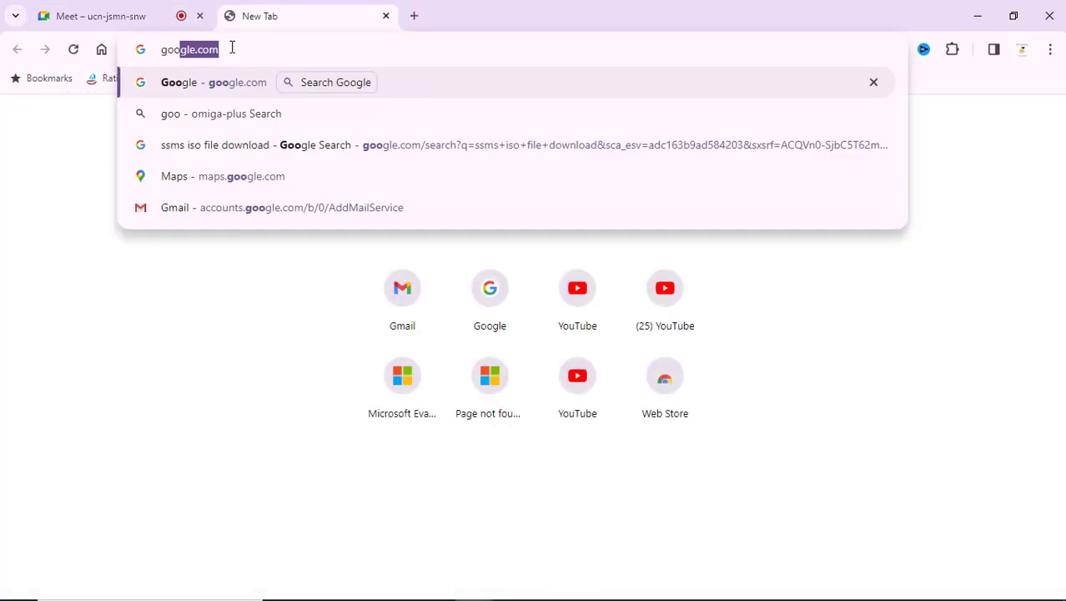
key(Return)
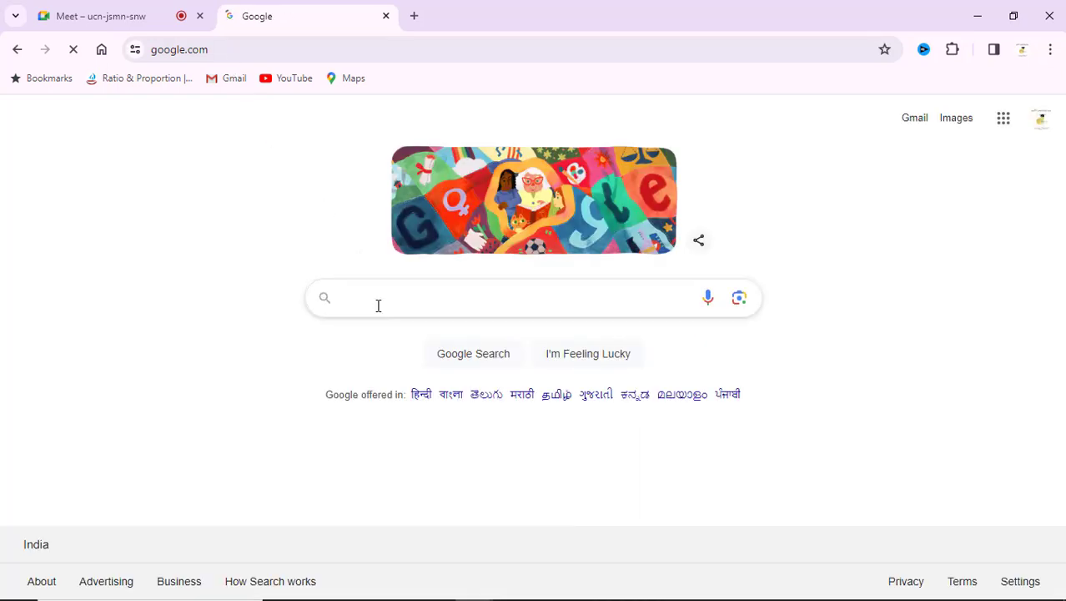
text(wi)
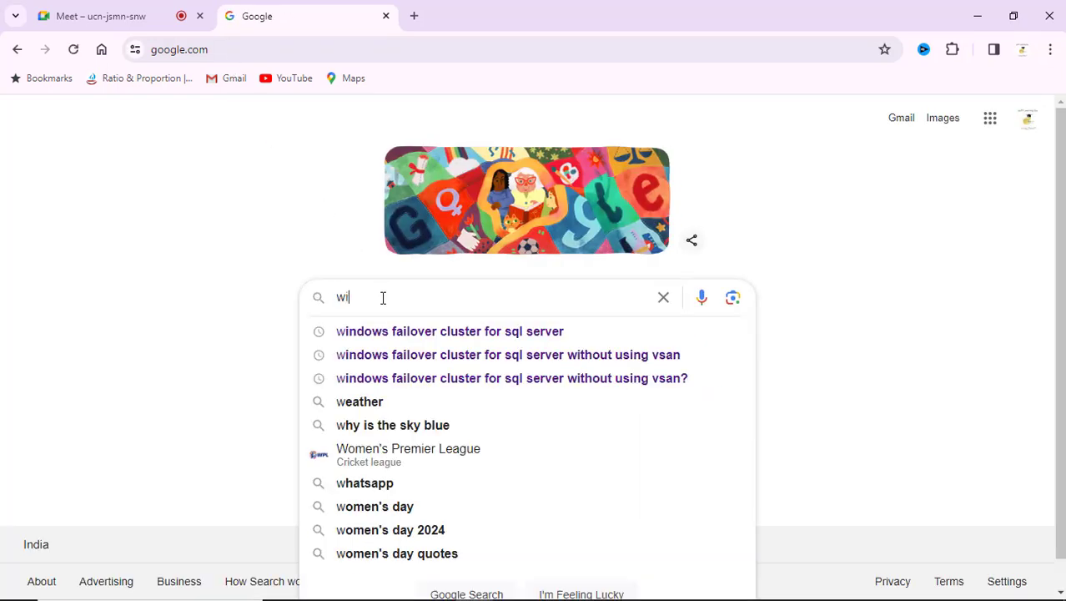
text(k)
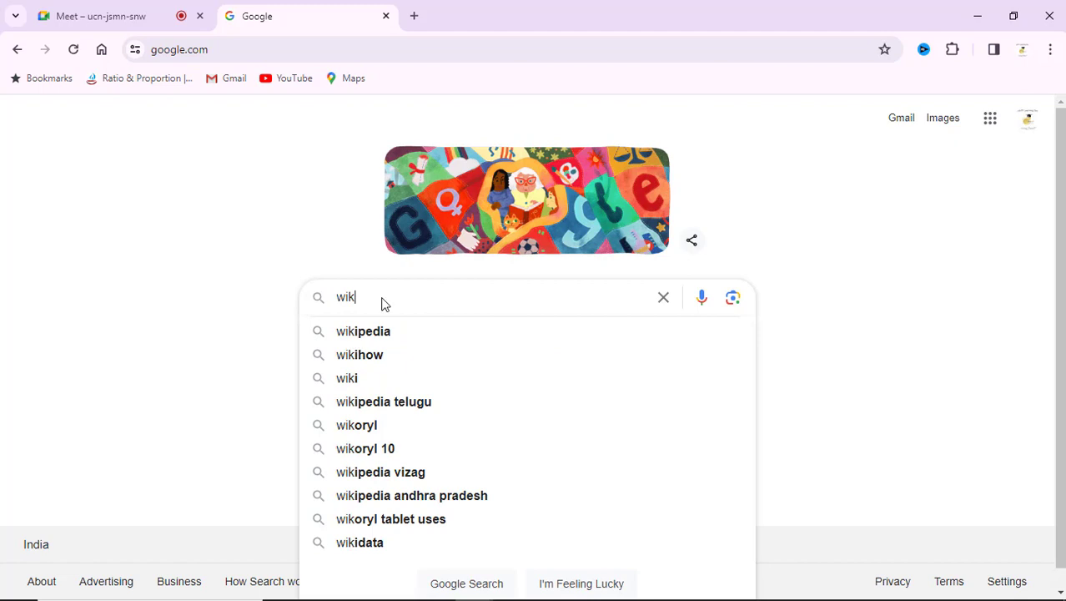
click(388, 333)
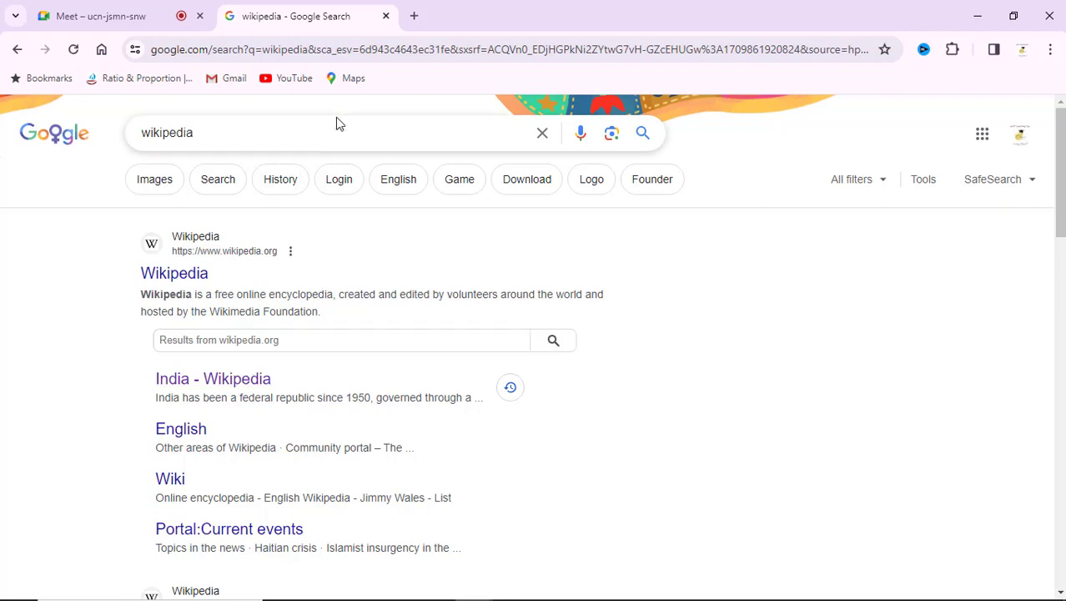
click(388, 17)
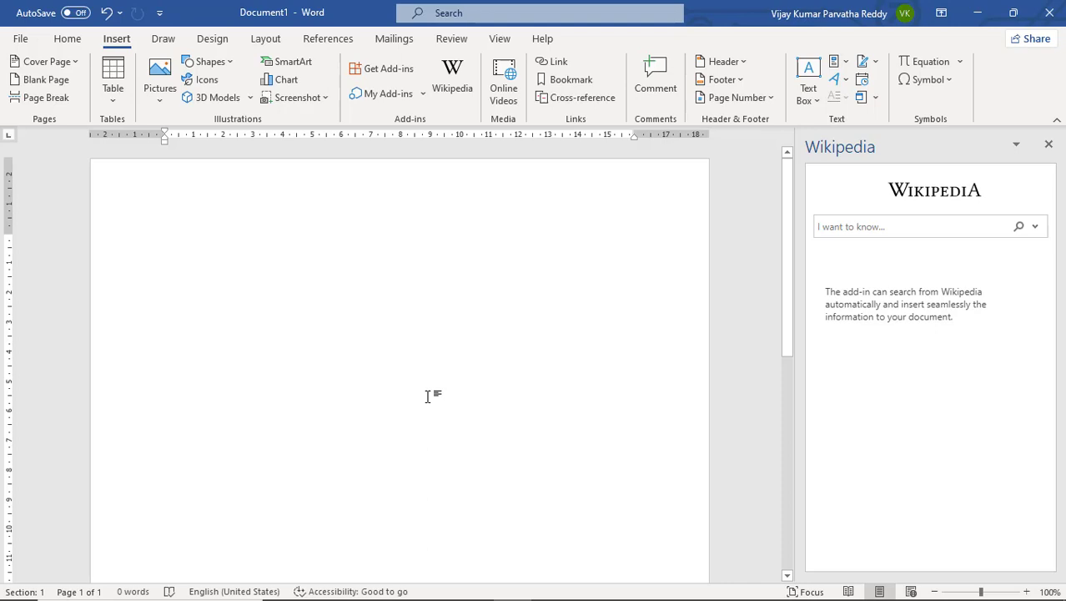
Write the heading "About ms office" on the first line of the document and start a new line below it
text(About )
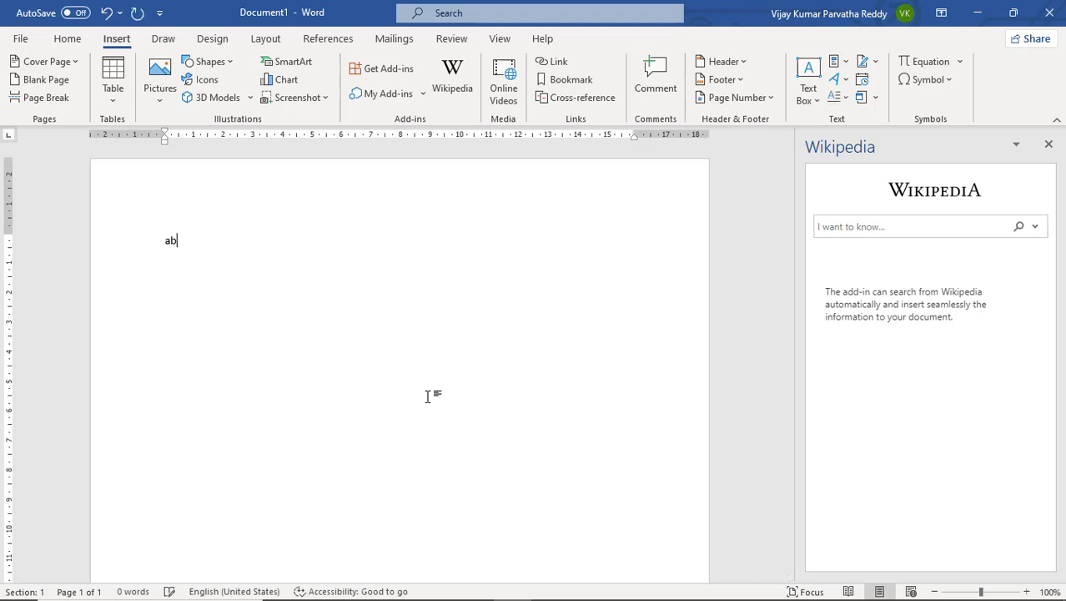
text(ms off)
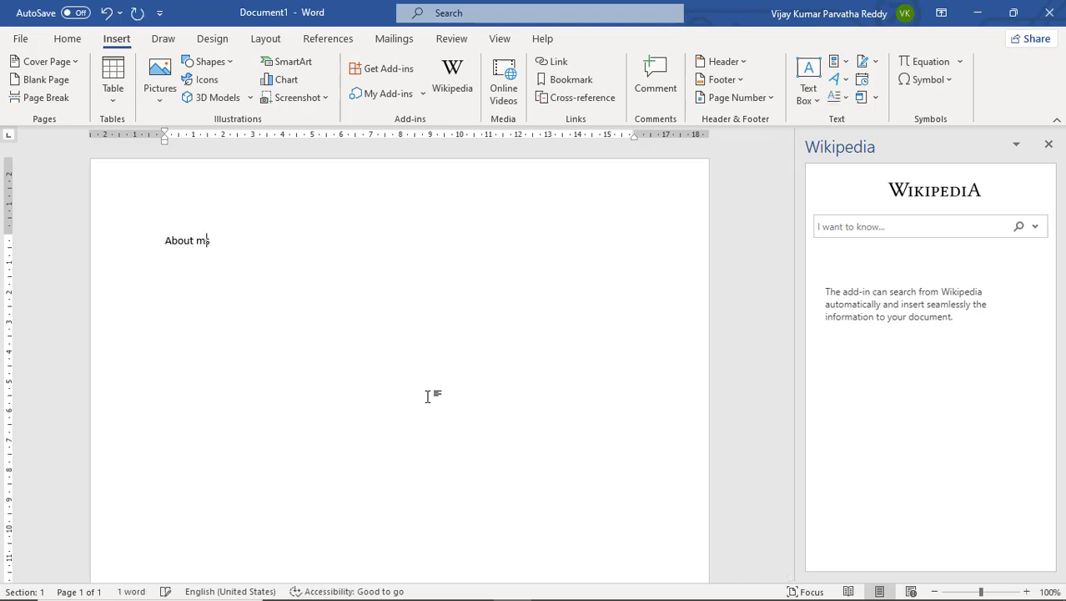
text(ice)
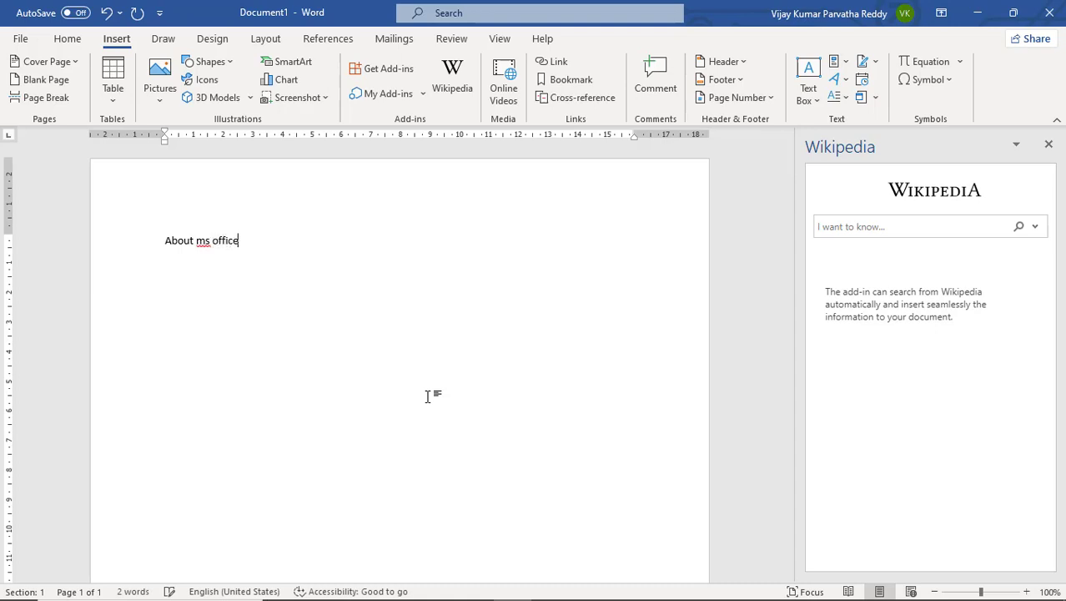
key(Return)
click(166, 240)
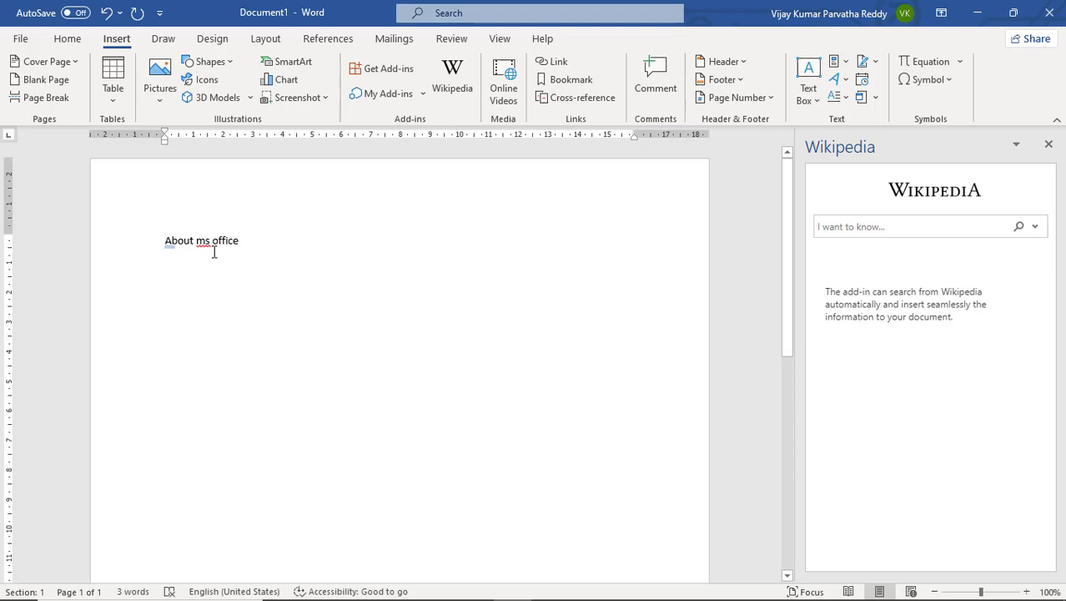
click(268, 246)
key(Return)
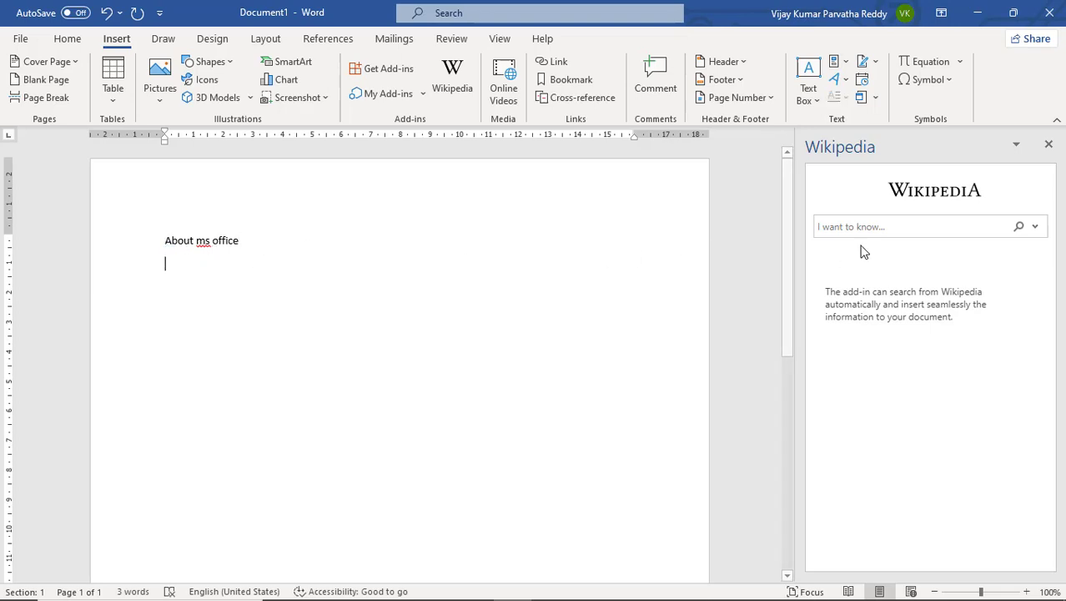
Search the Wikipedia add-in for "ms office"
click(851, 227)
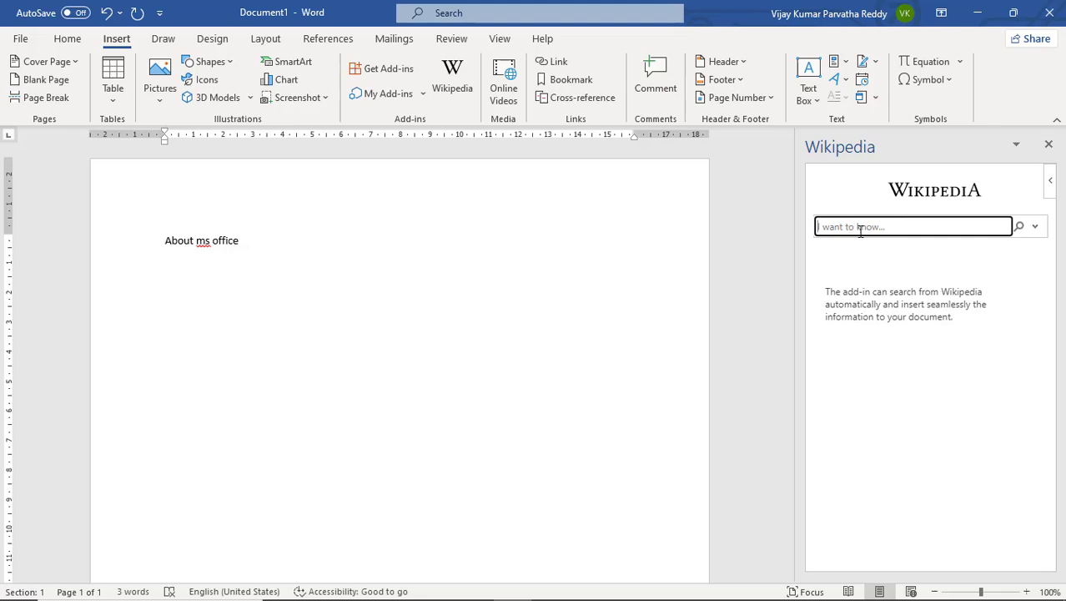
text(ms office)
click(1020, 228)
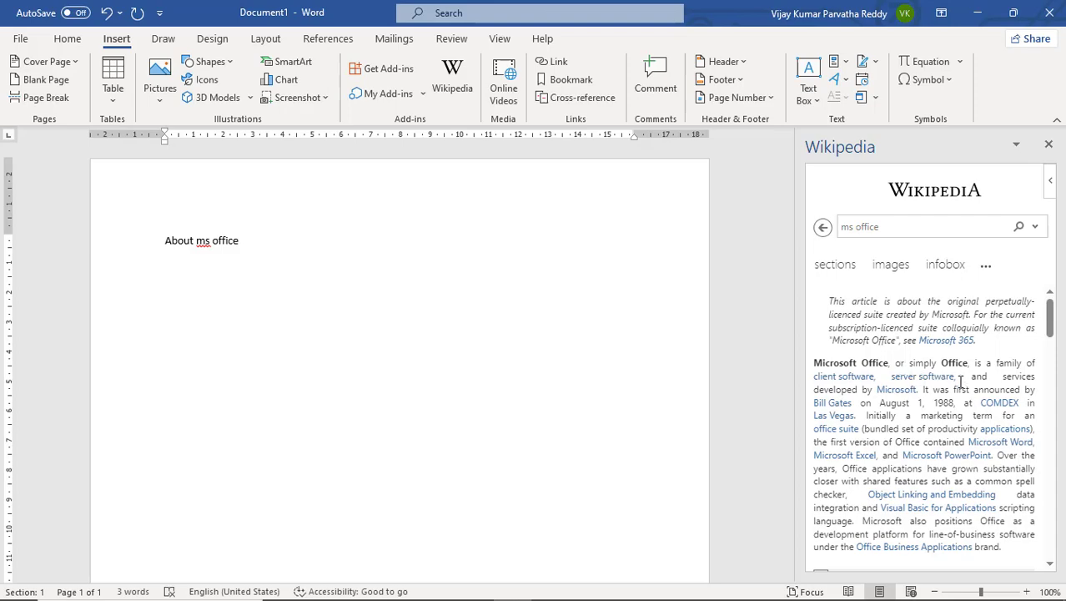
Look through the Microsoft Office article down to its reference list and return to its beginning
scroll(960, 382, down, 6)
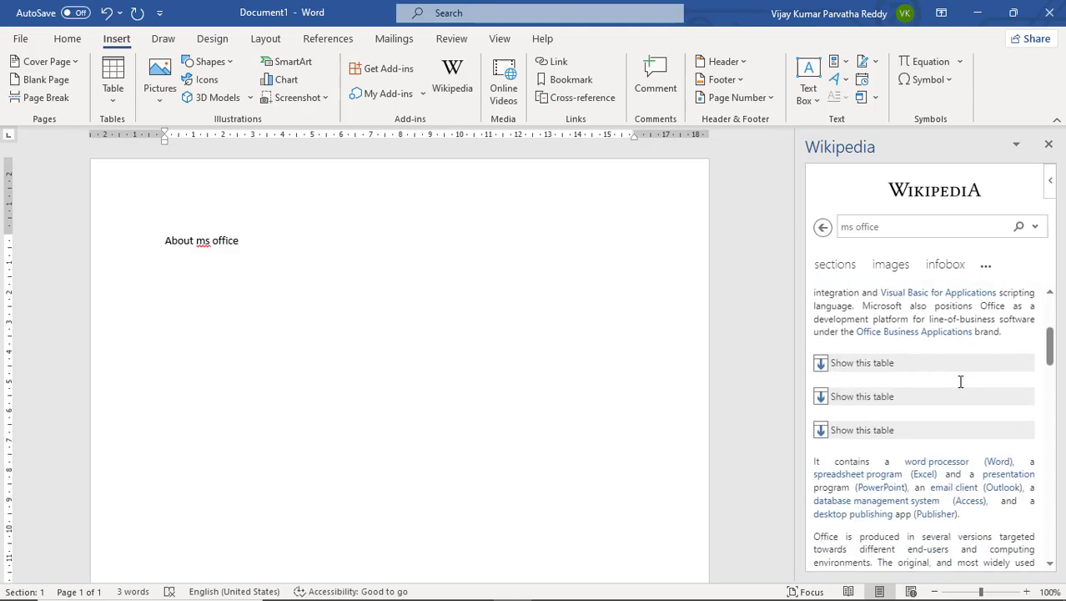
scroll(960, 386, down, 2)
scroll(963, 388, down, 6)
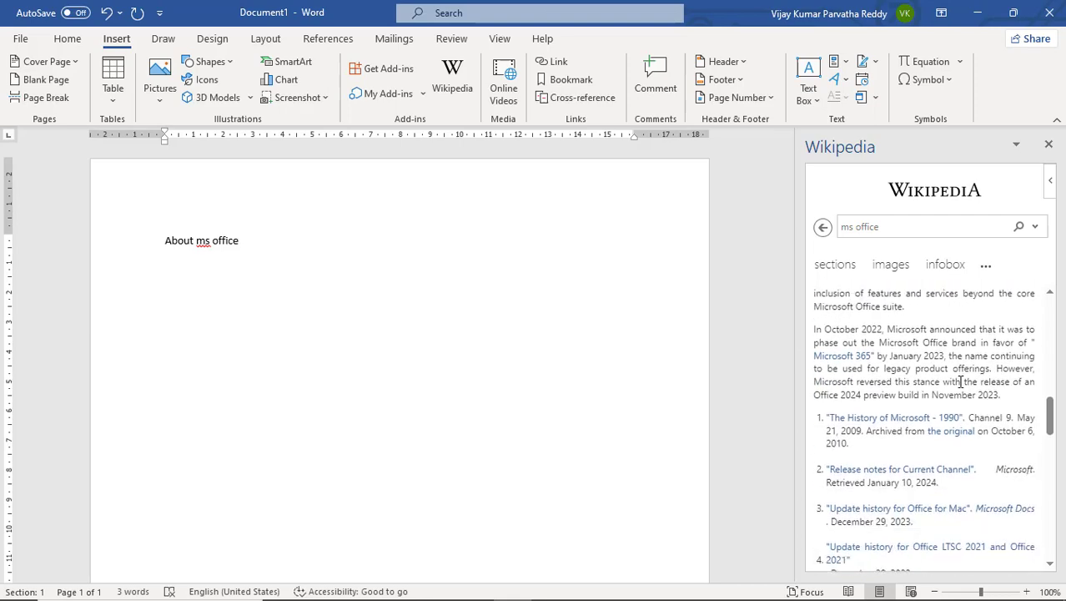
scroll(960, 382, down, 7)
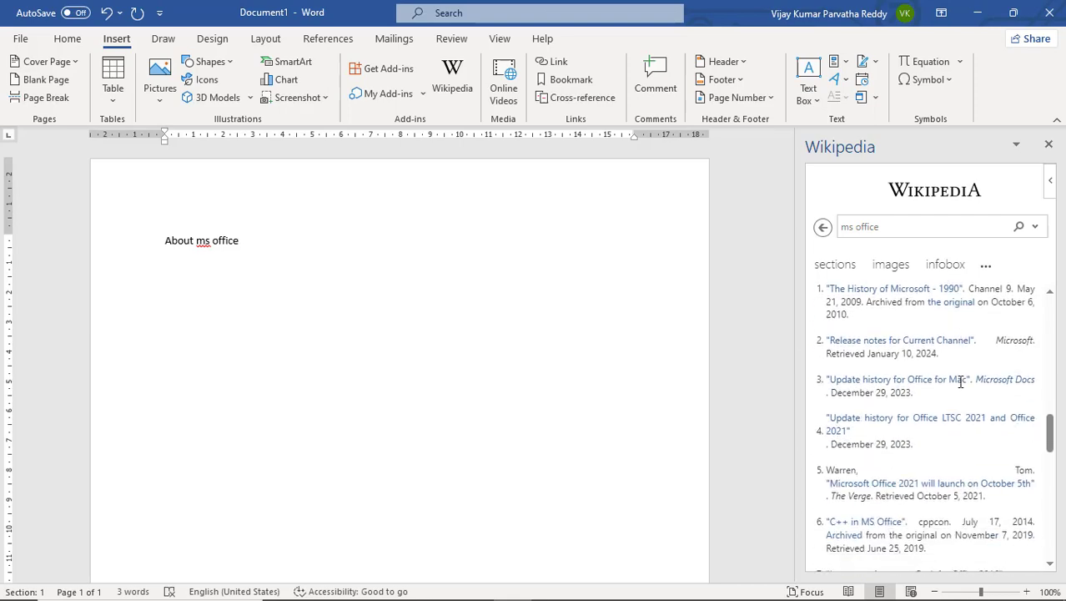
scroll(960, 382, down, 9)
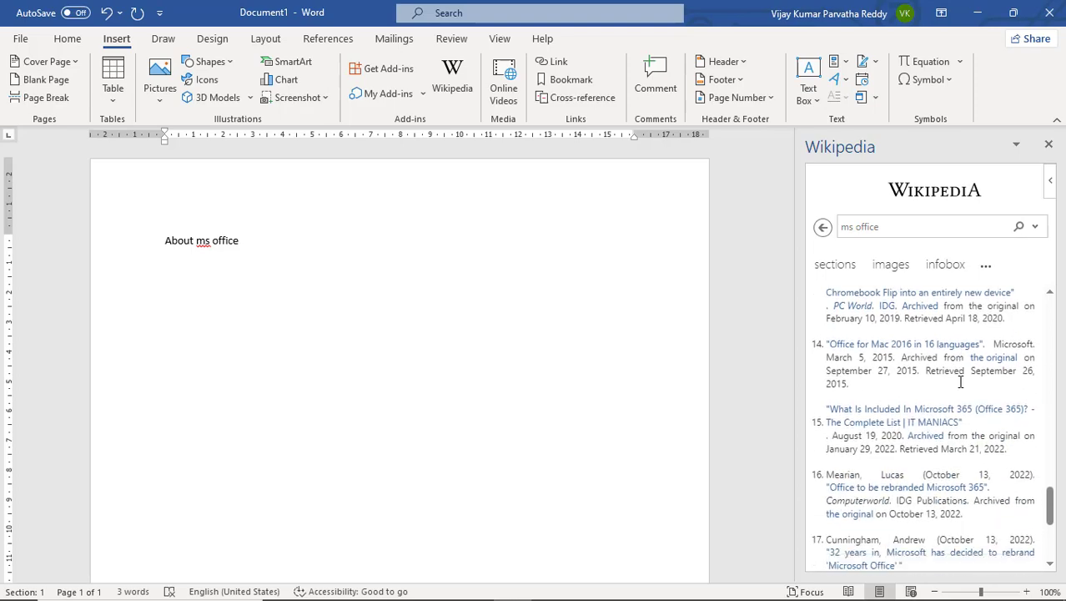
scroll(960, 382, up, 10)
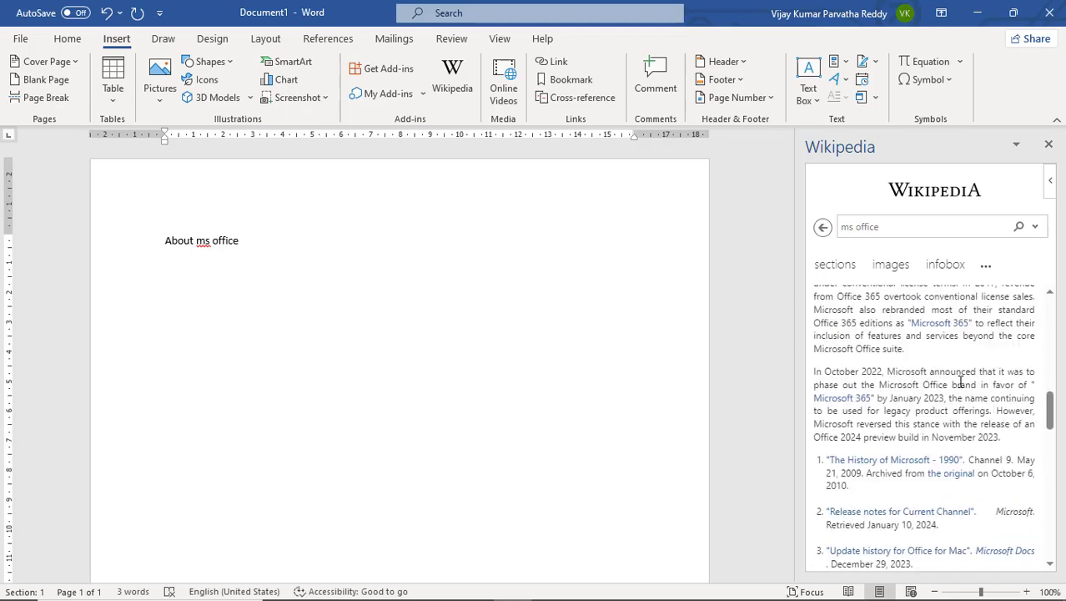
scroll(960, 382, up, 3)
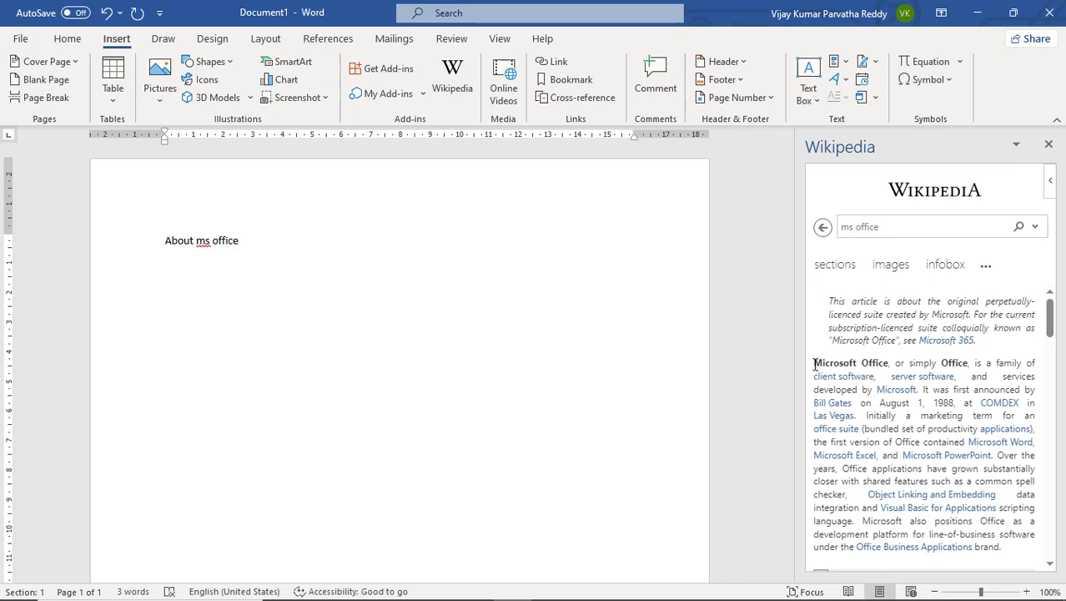
Copy the article's opening "Microsoft Office" paragraph and paste it into the document below the "About ms office" heading
drag(814, 365, 1014, 555)
key(ctrl+c)
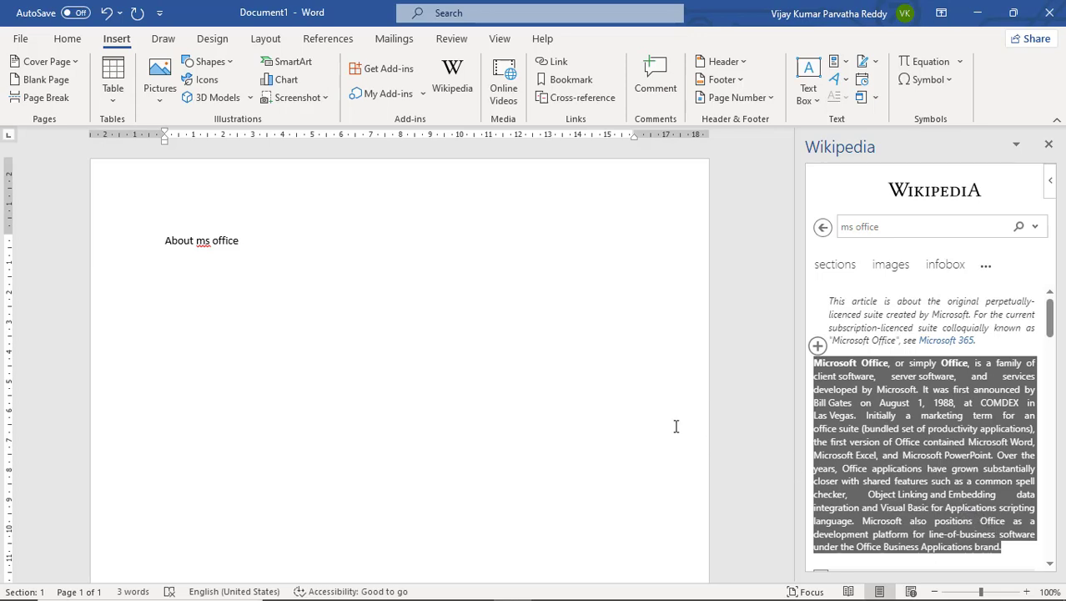
click(265, 302)
key(Return)
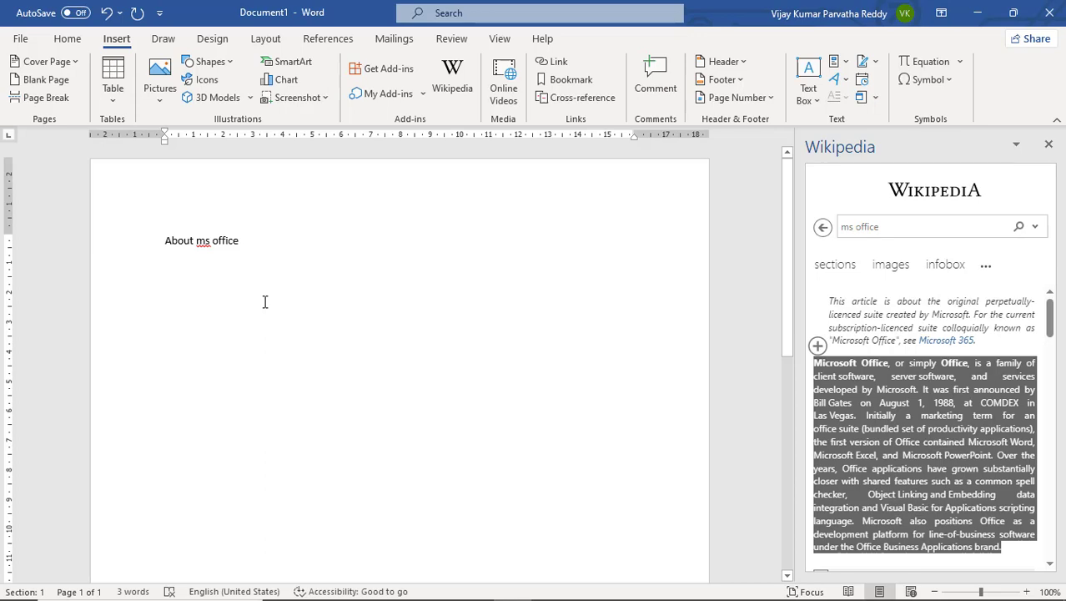
key(ctrl+v)
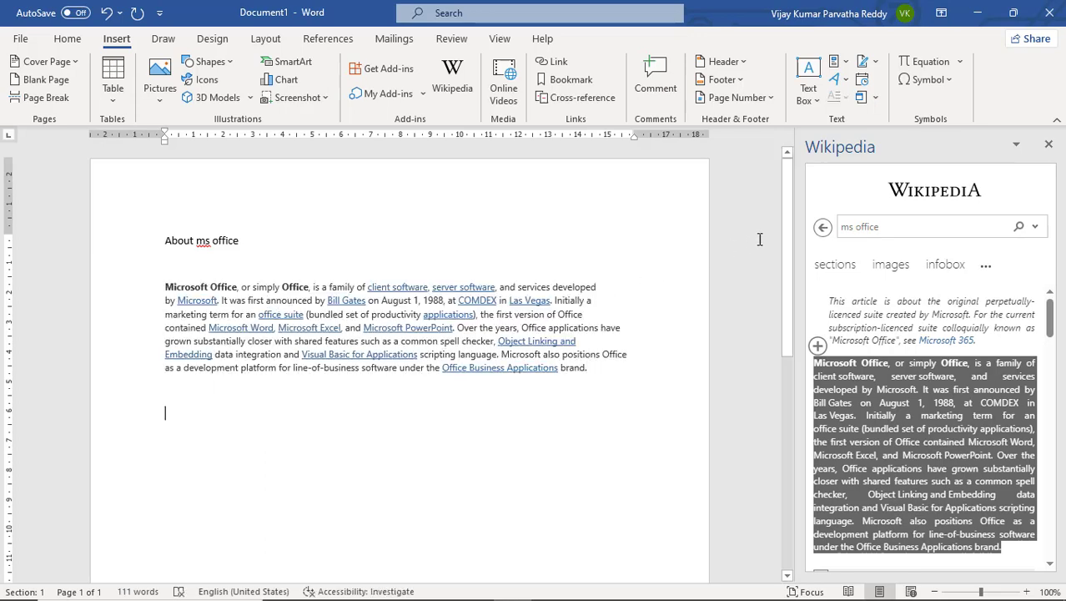
Search the Wikipedia add-in for "indian cricket" and open the "Cricket in India" article
click(890, 224)
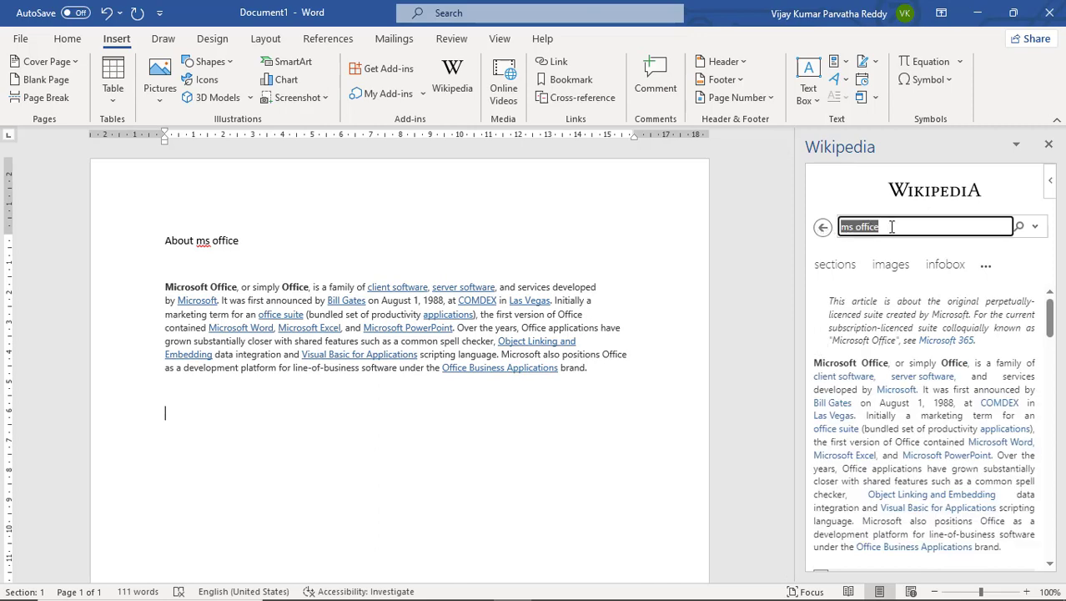
text(in)
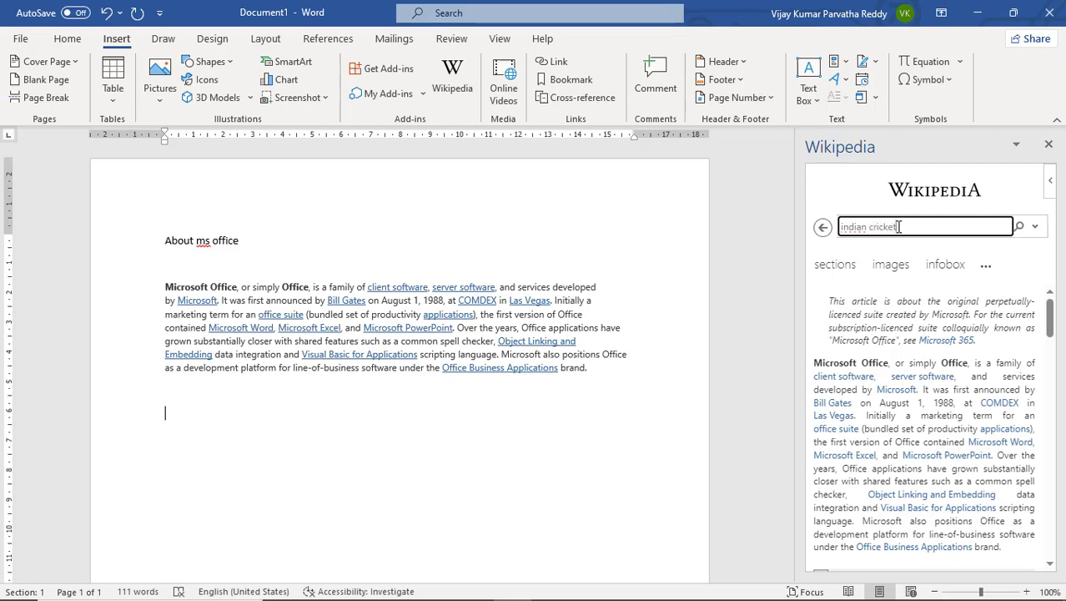
text(dian cricket)
key(Return)
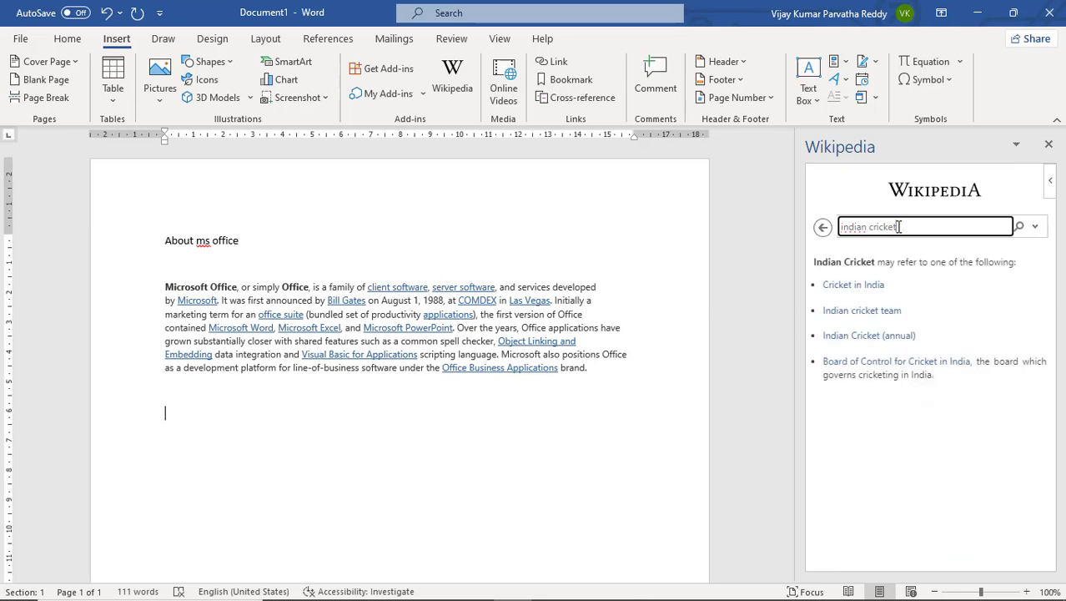
click(869, 287)
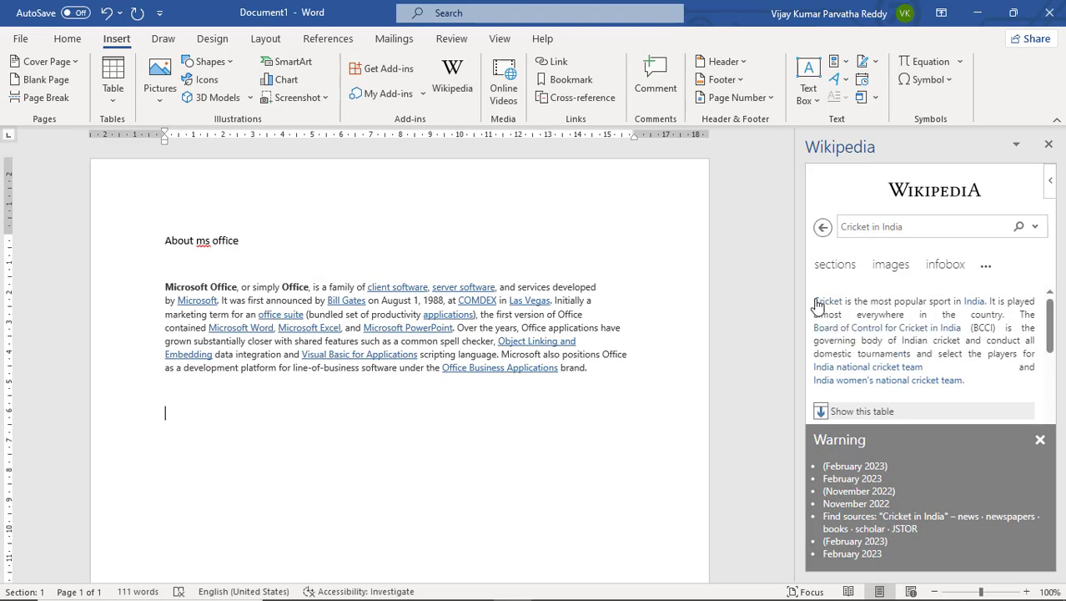
Open the linked India women's national cricket team article and copy its opening paragraph into the document below the Microsoft Office paragraph
drag(813, 302, 926, 373)
click(933, 374)
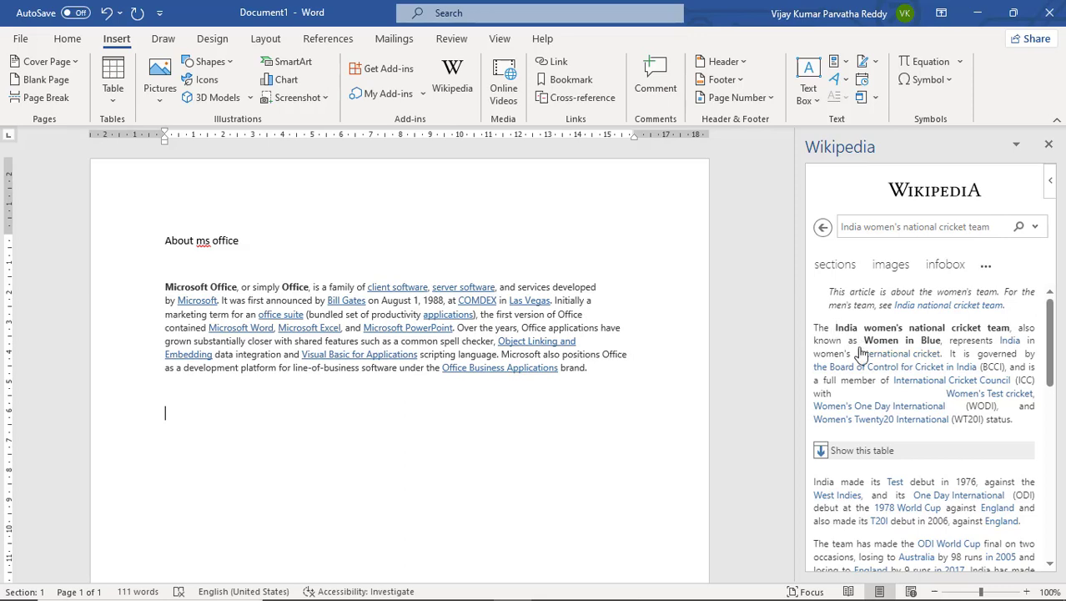
drag(814, 329, 1022, 430)
key(ctrl+c)
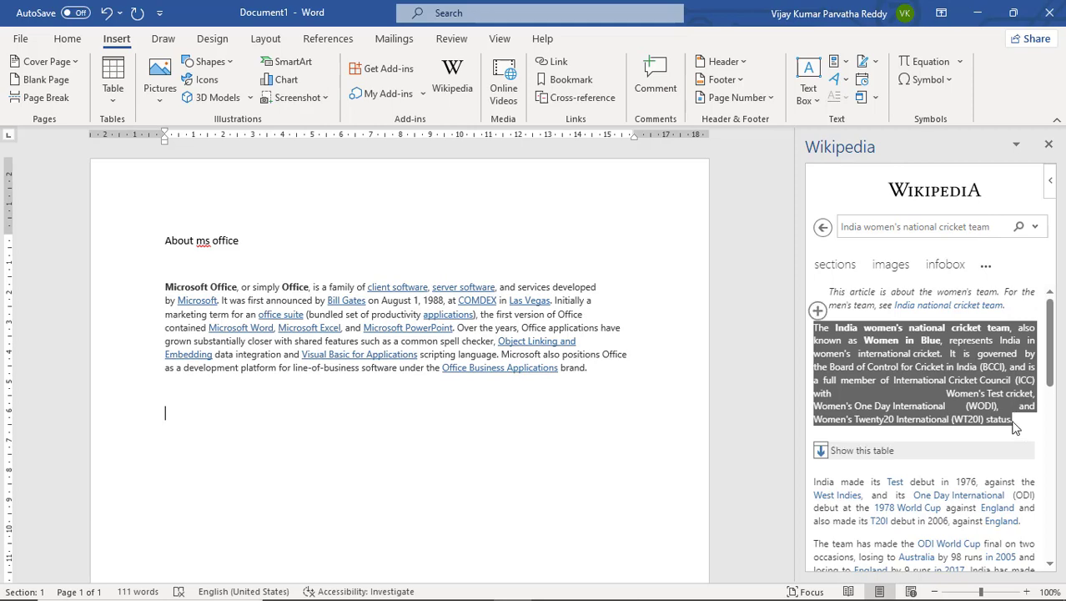
click(372, 426)
key(ctrl+v)
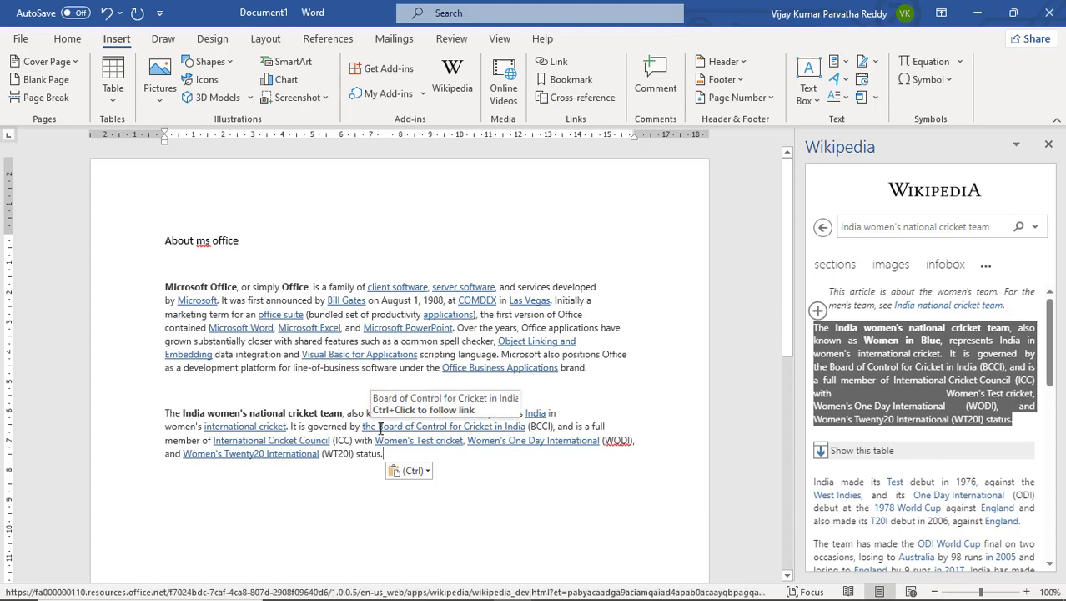
key(Return)
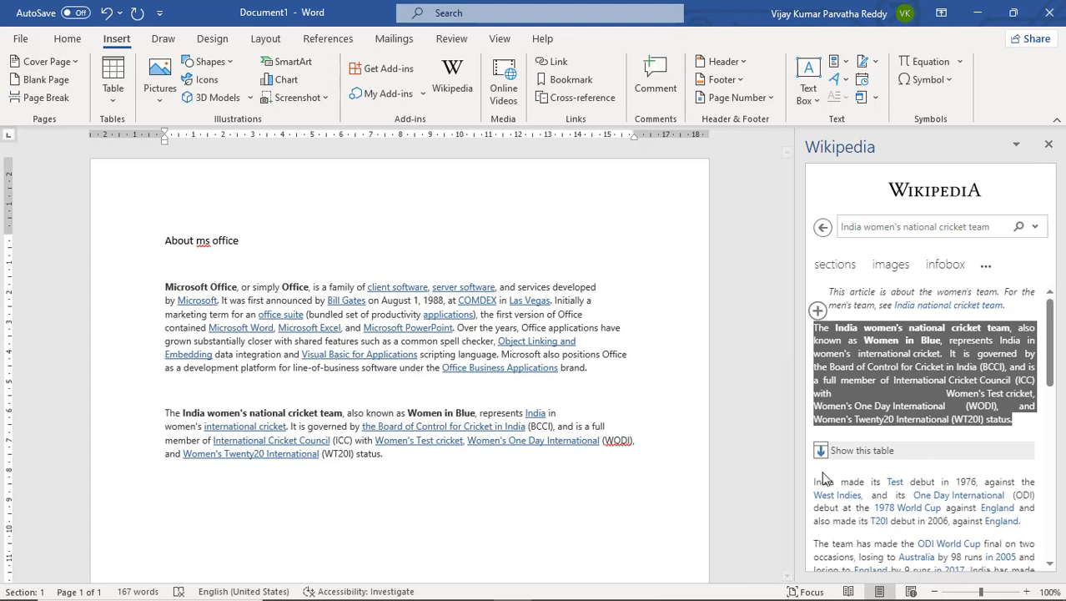
Look through the images of the India women's national cricket team article and close the Wikipedia add-in
drag(1058, 354, 1034, 363)
click(889, 267)
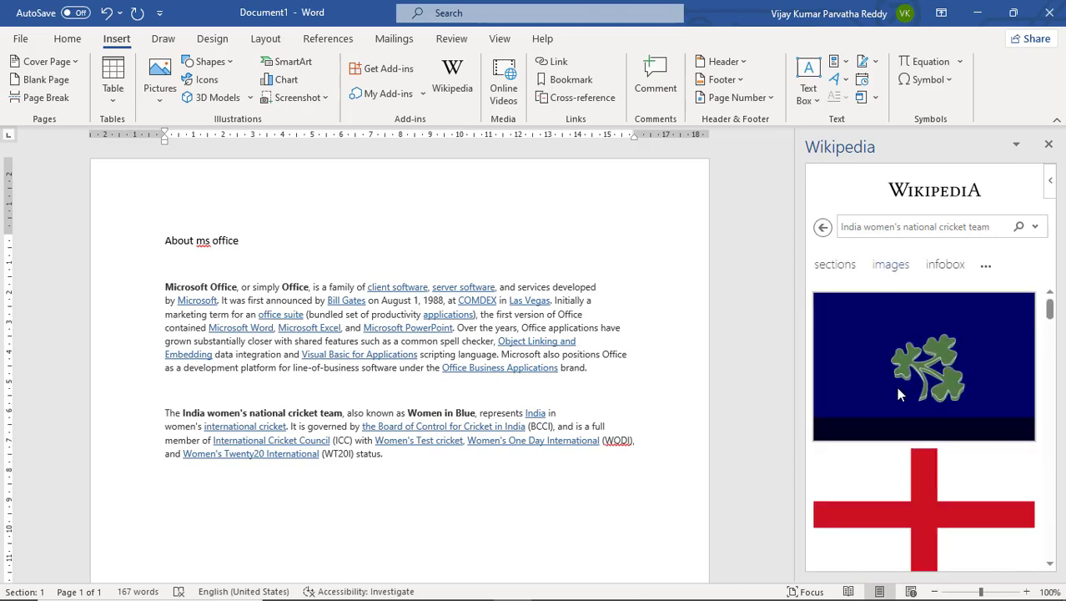
scroll(899, 394, down, 2)
scroll(899, 394, down, 6)
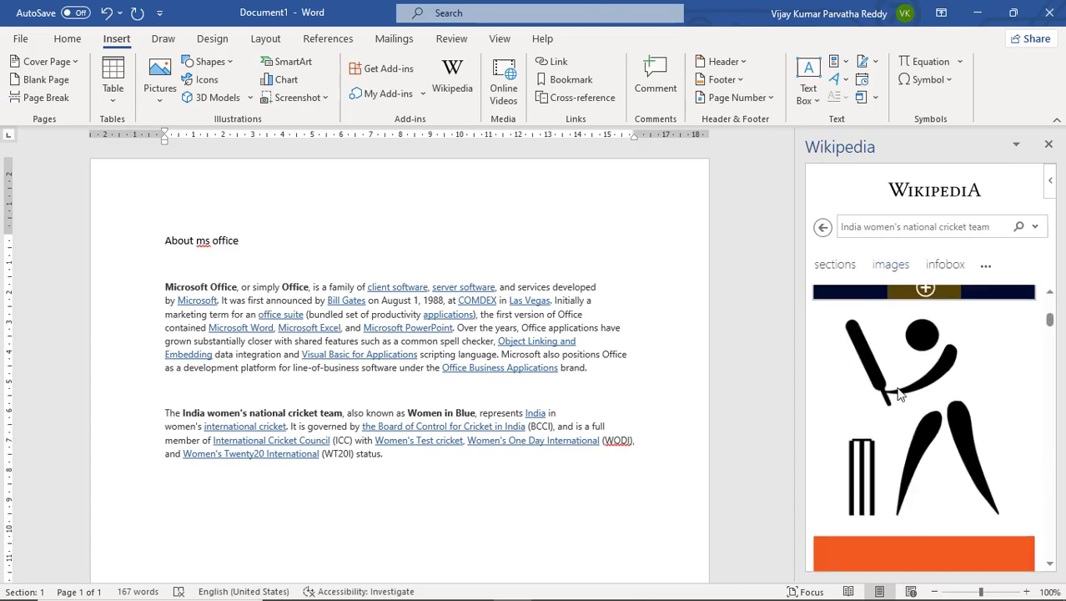
scroll(899, 394, down, 3)
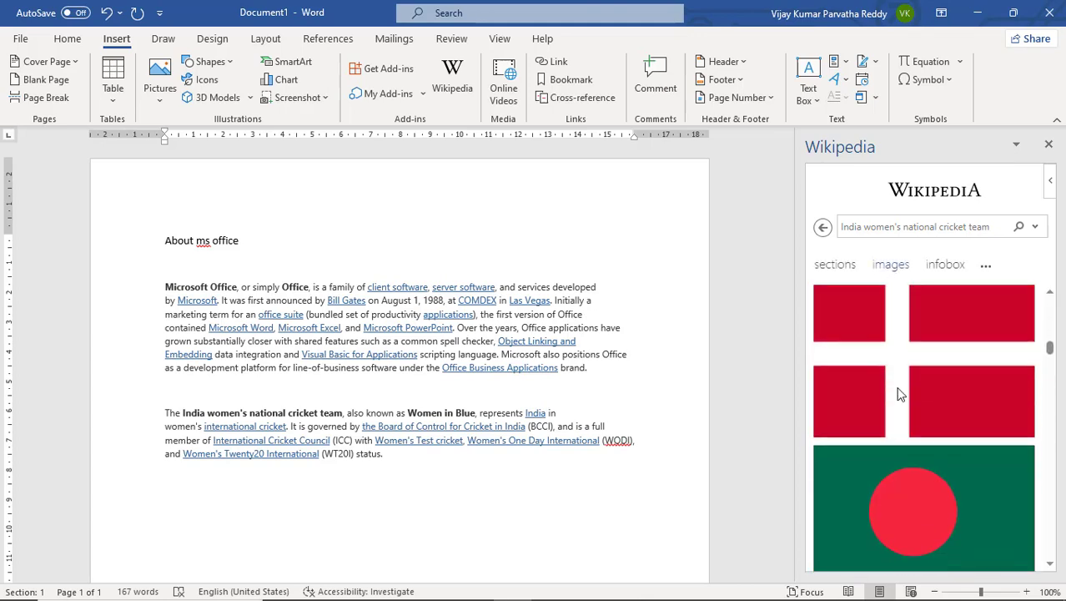
scroll(899, 393, up, 4)
scroll(900, 394, up, 7)
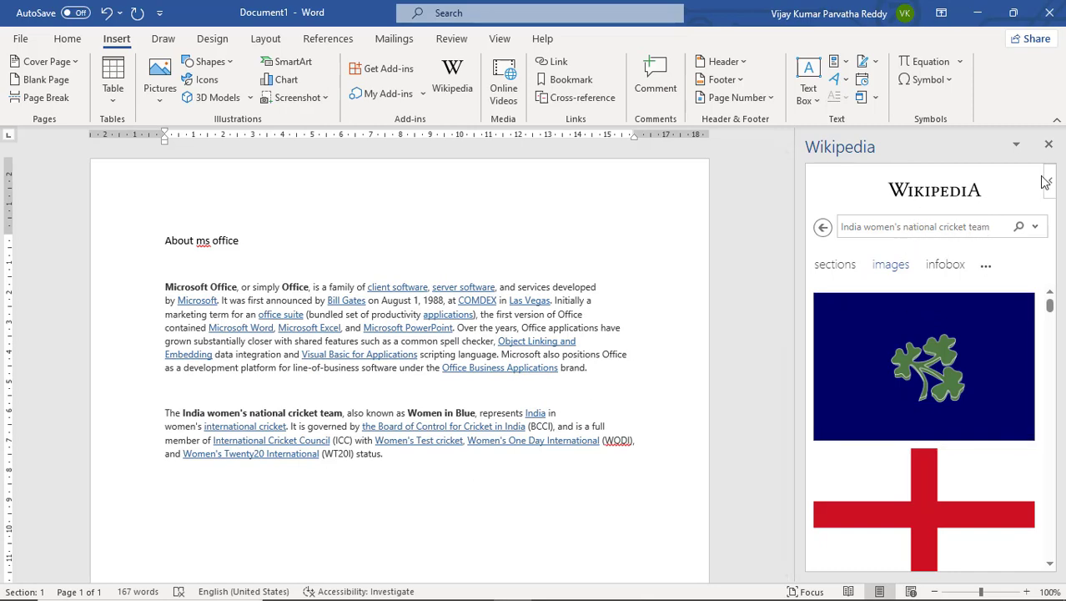
click(1048, 144)
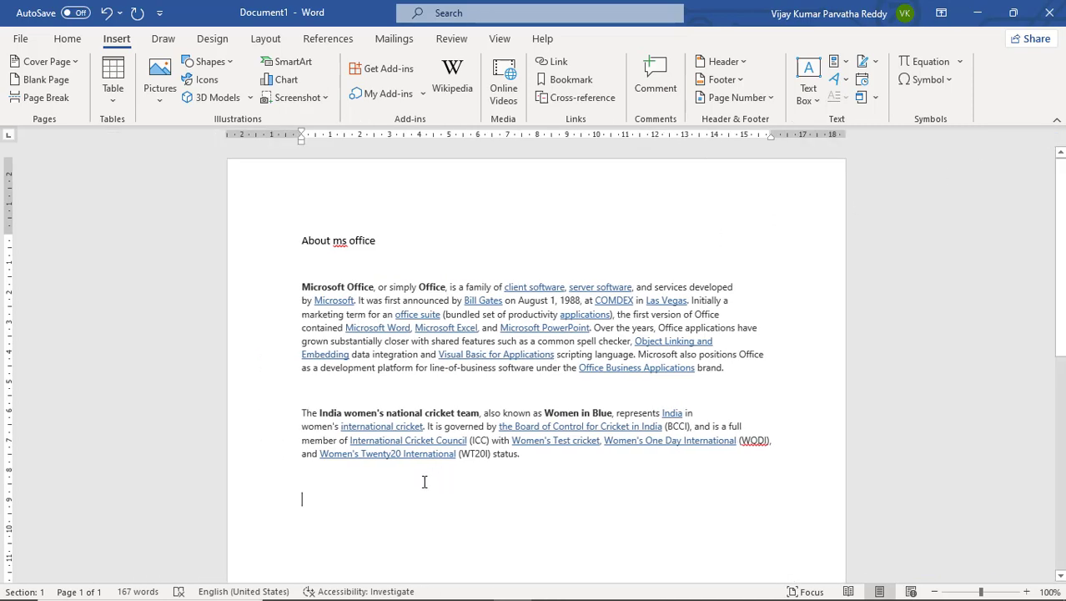
Find the Symbols and Characters - Fast Symbol Lookup add-in in the Office Add-ins store and add it, accepting its license terms
click(407, 72)
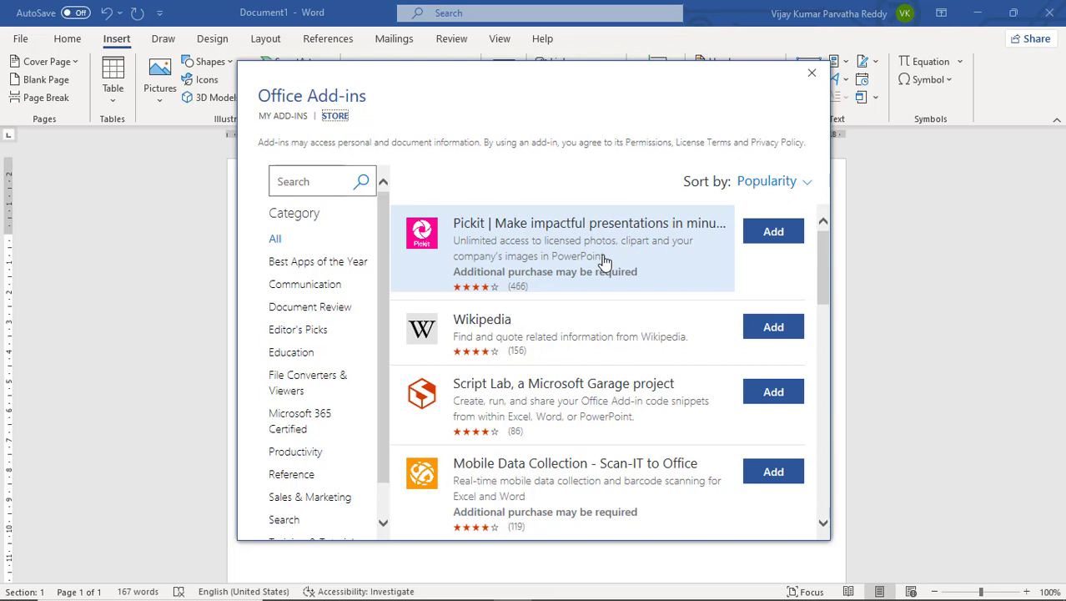
scroll(605, 262, down, 3)
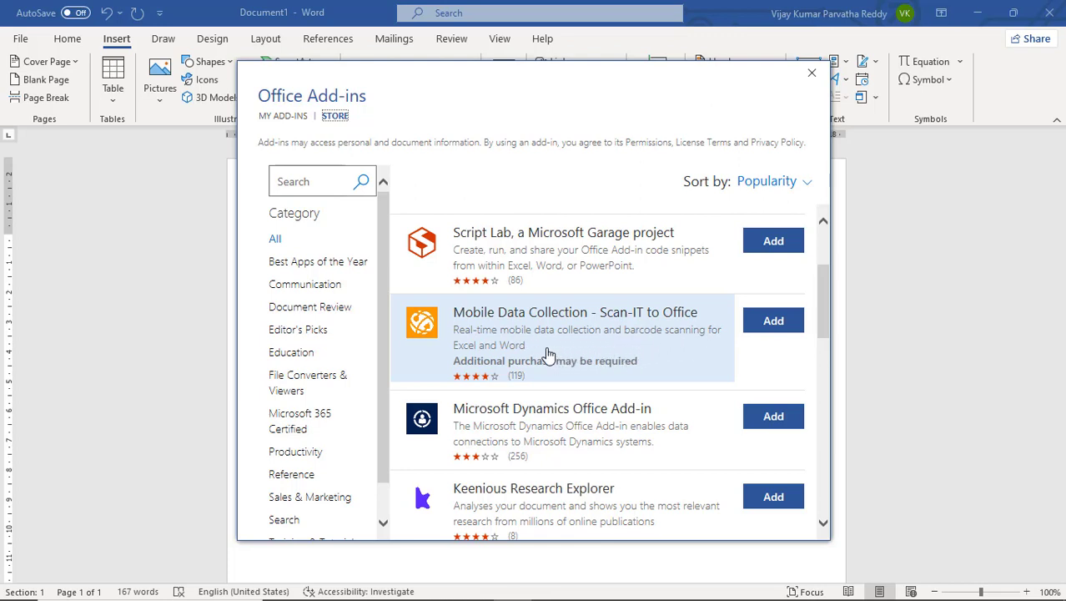
scroll(549, 356, down, 3)
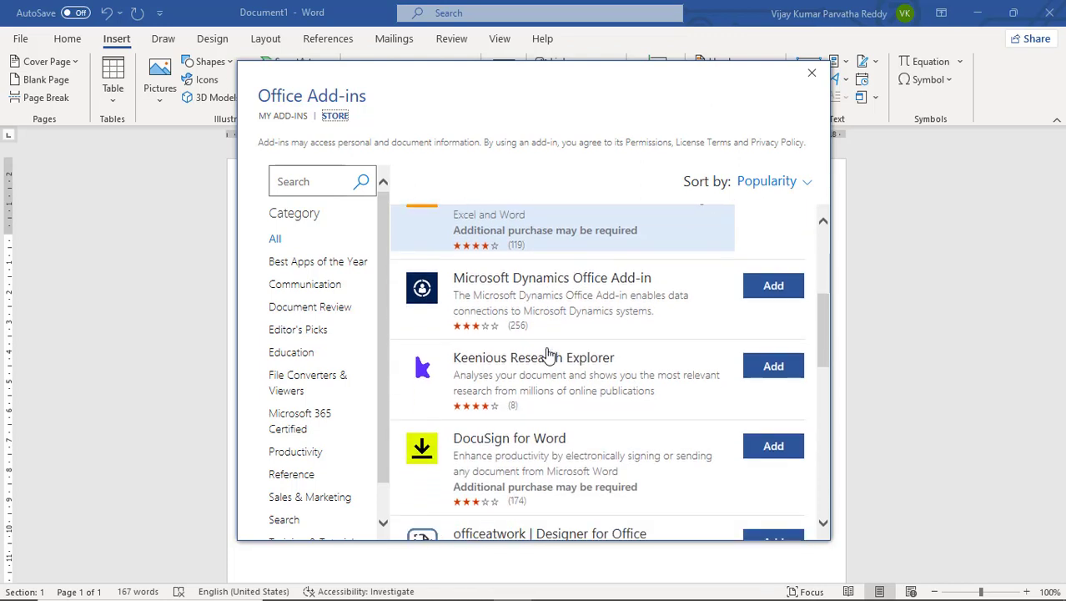
scroll(548, 356, down, 4)
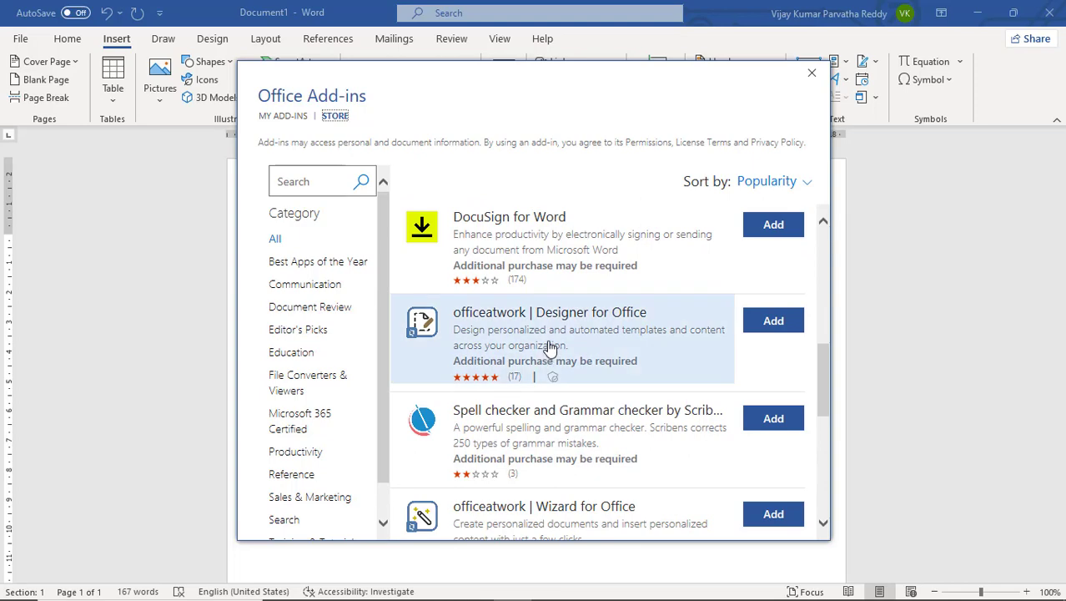
scroll(548, 355, down, 4)
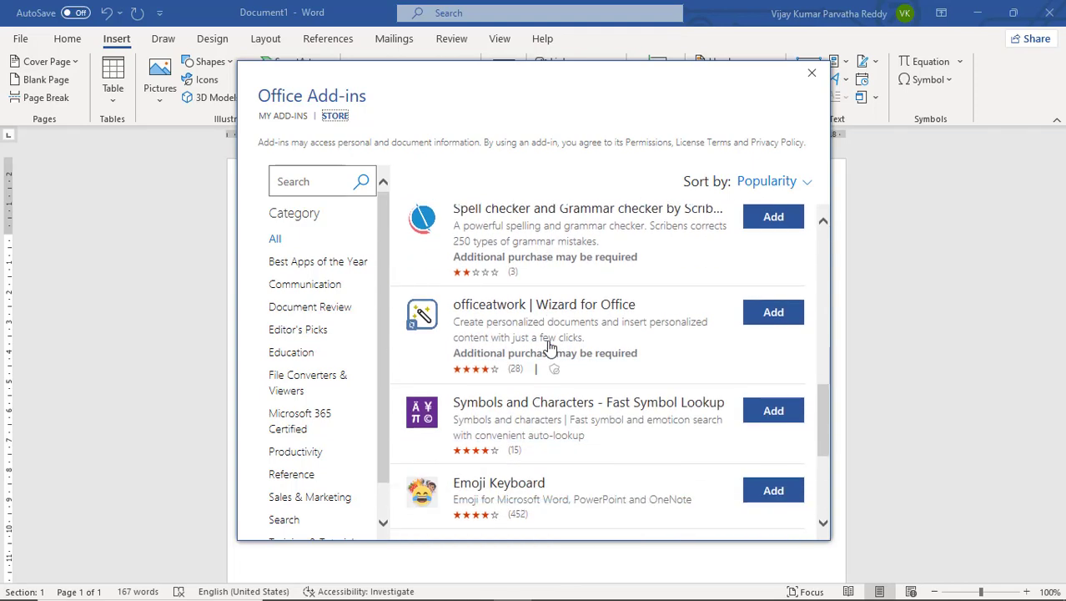
scroll(548, 348, down, 6)
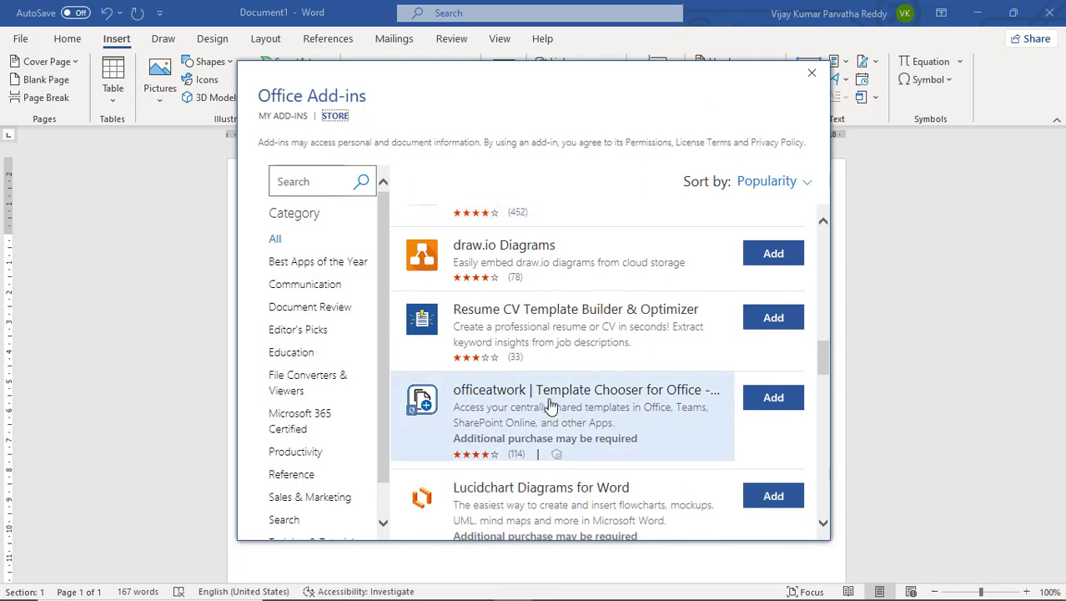
scroll(542, 378, up, 2)
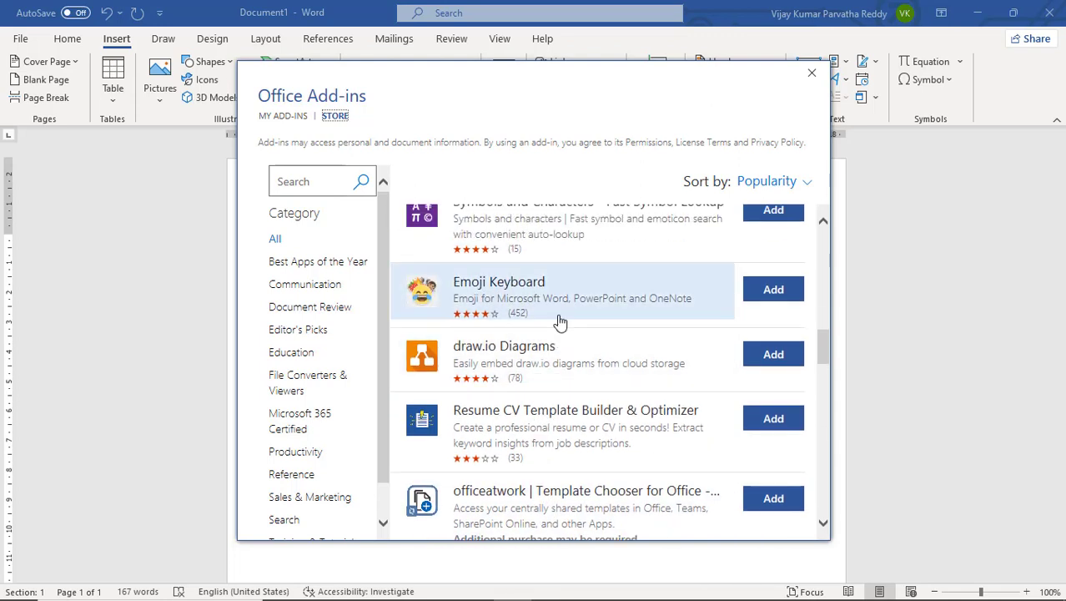
scroll(559, 342, up, 2)
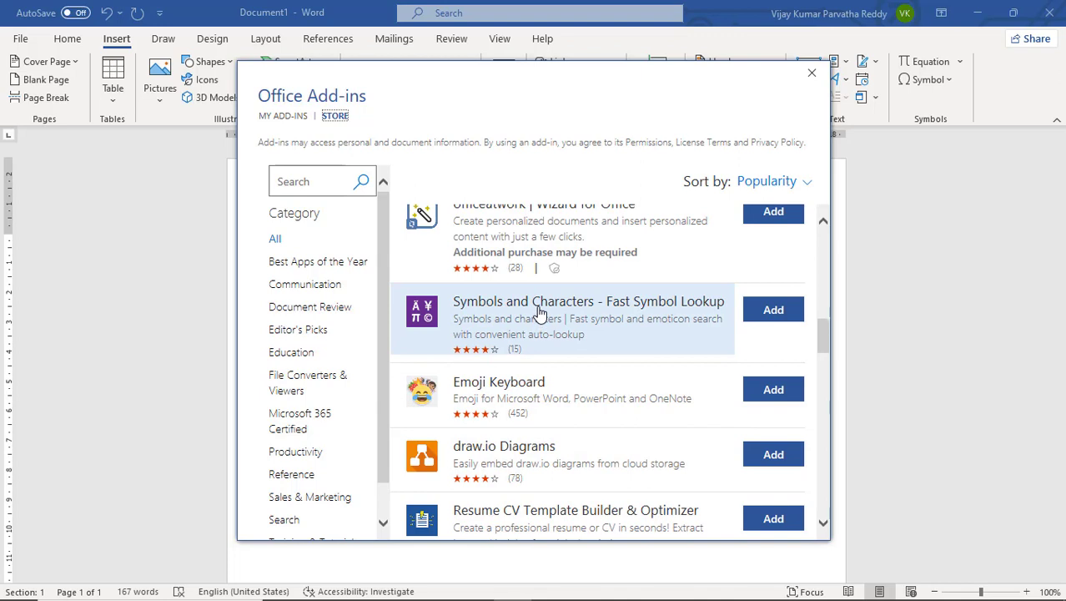
click(691, 316)
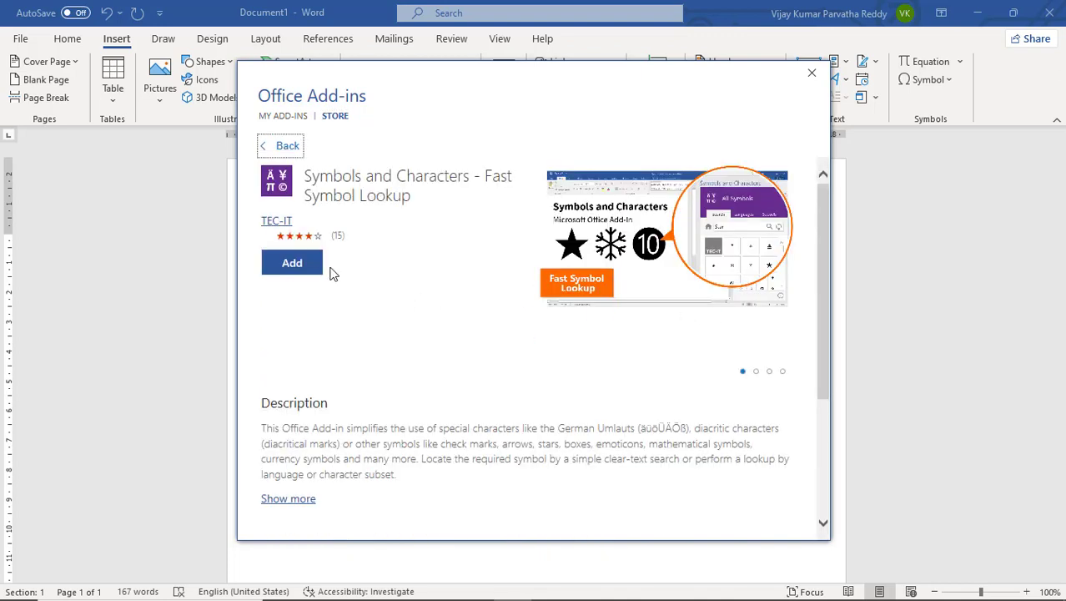
click(292, 264)
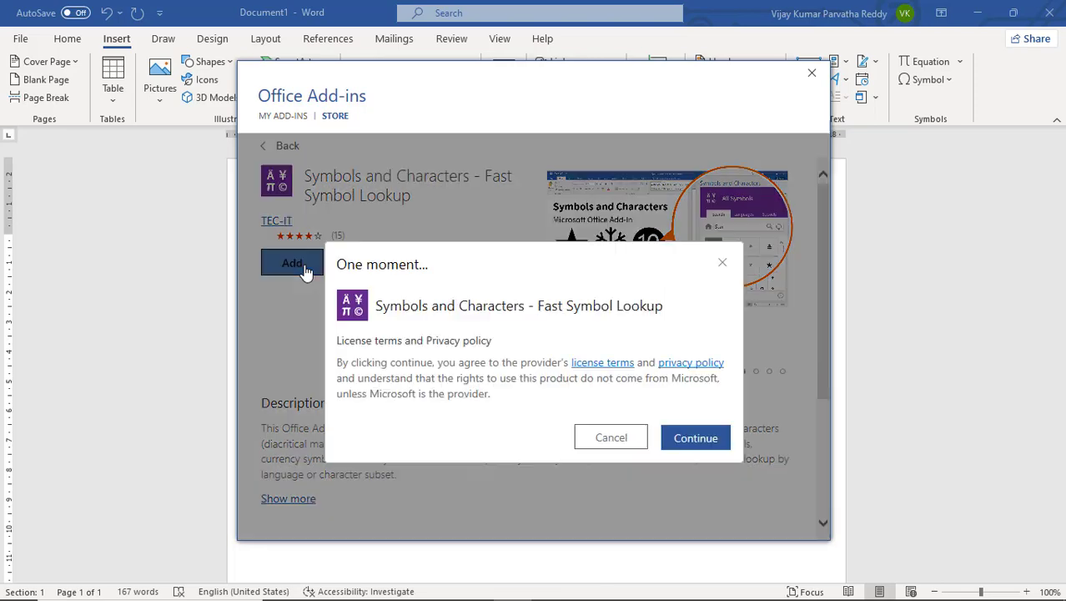
click(691, 345)
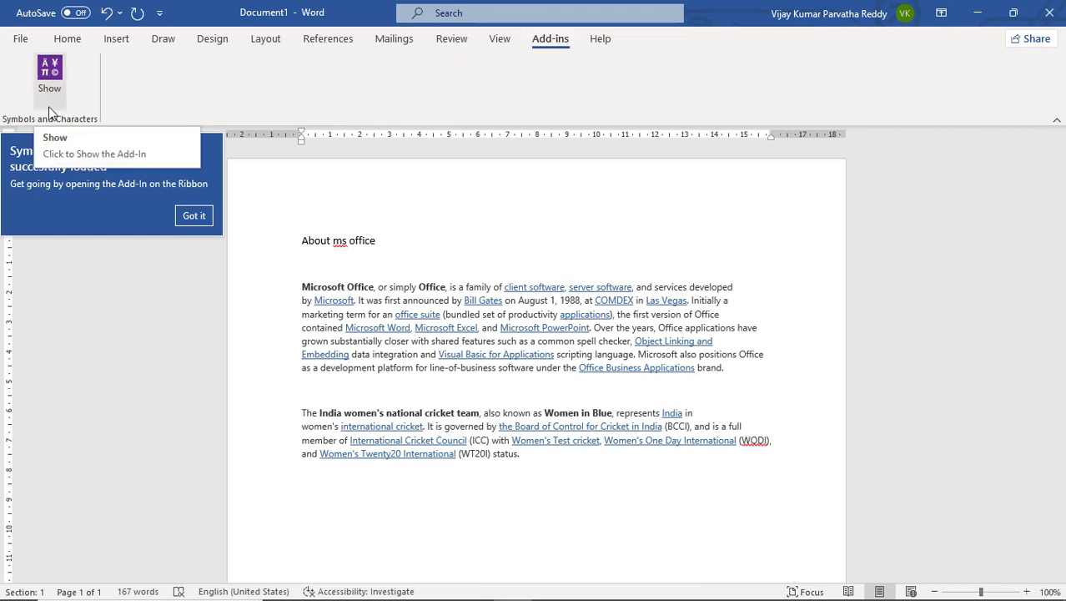
click(191, 215)
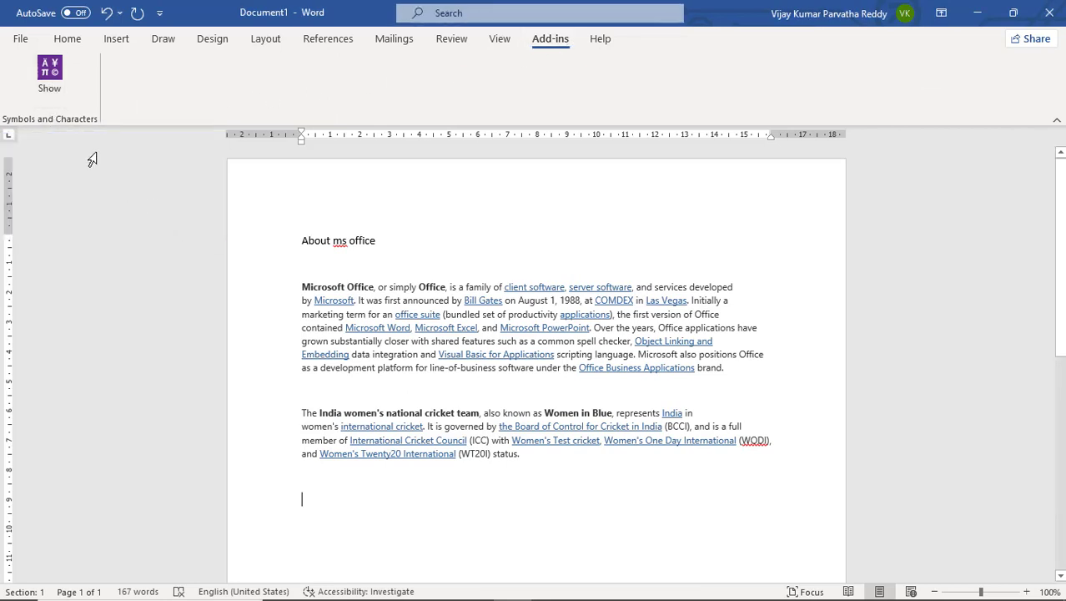
Open the Symbols and Characters add-in and look through its characters for the Italian language
click(51, 75)
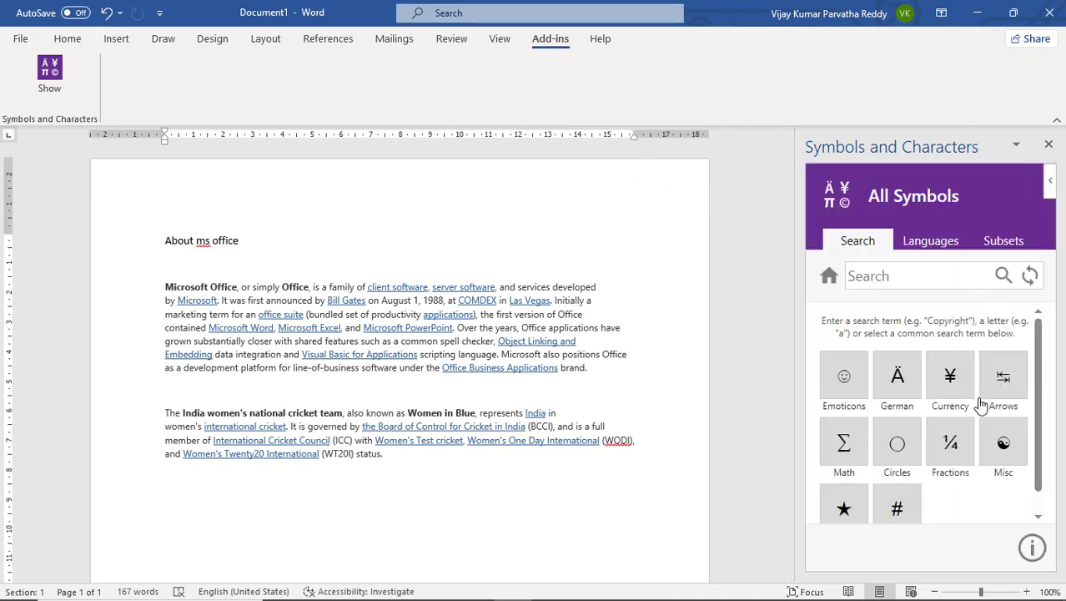
scroll(981, 404, down, 1)
scroll(983, 405, up, 1)
click(930, 251)
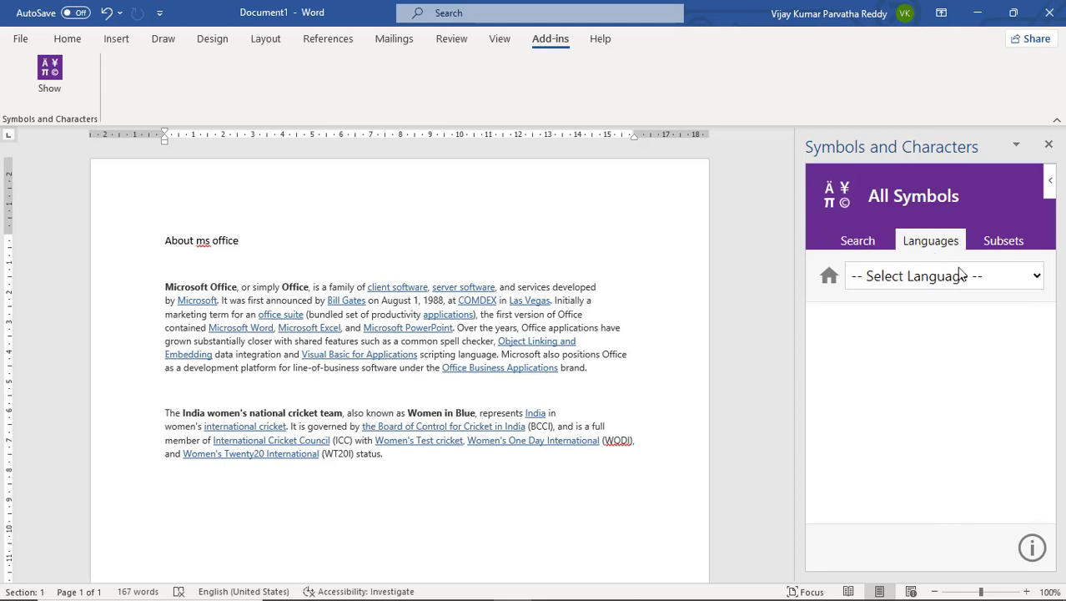
click(1038, 278)
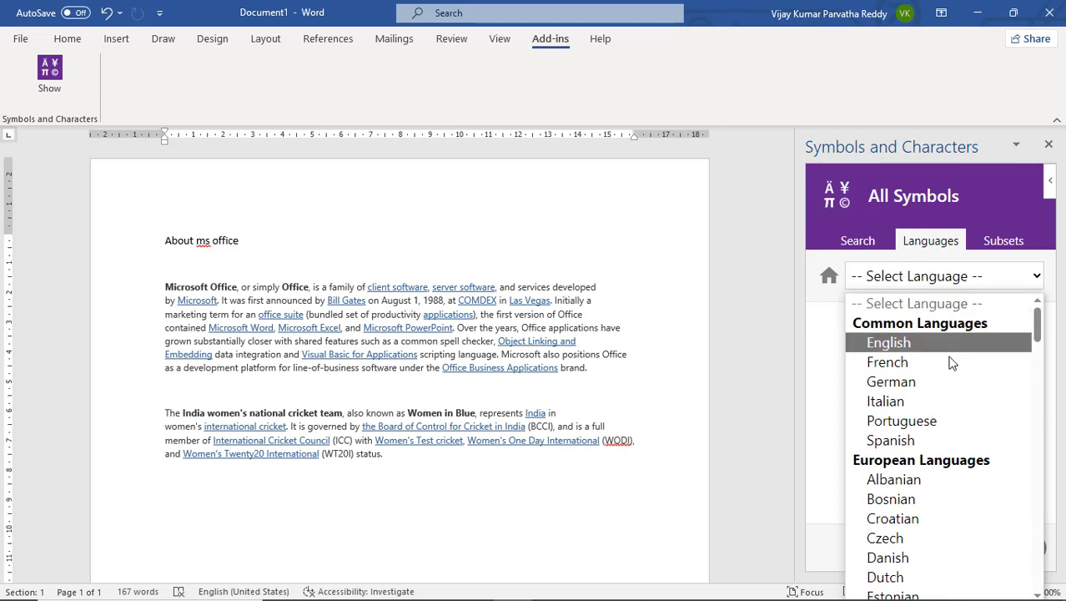
click(938, 404)
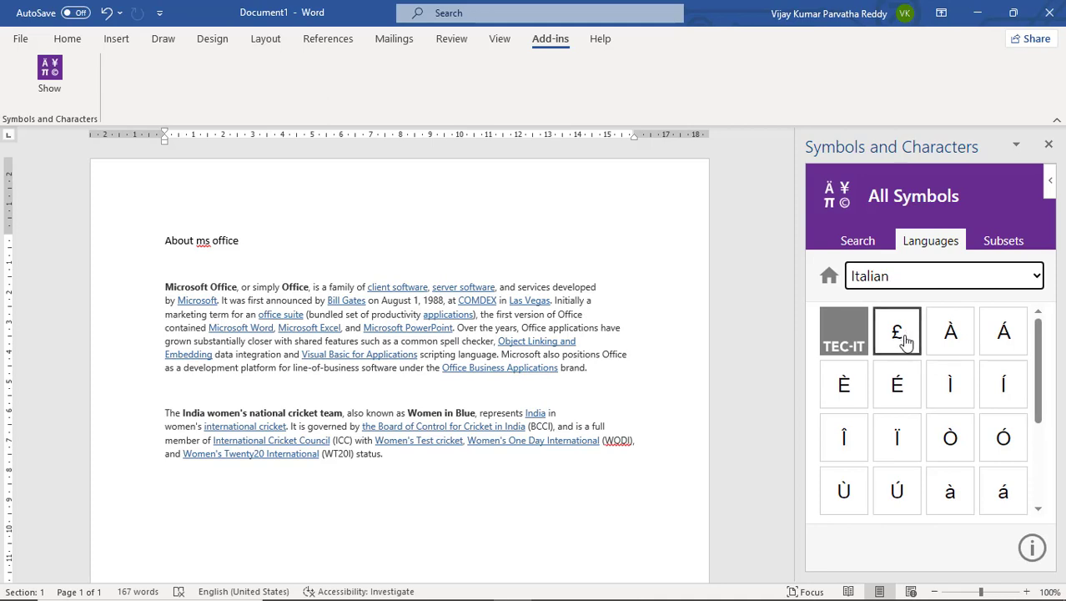
scroll(967, 480, down, 3)
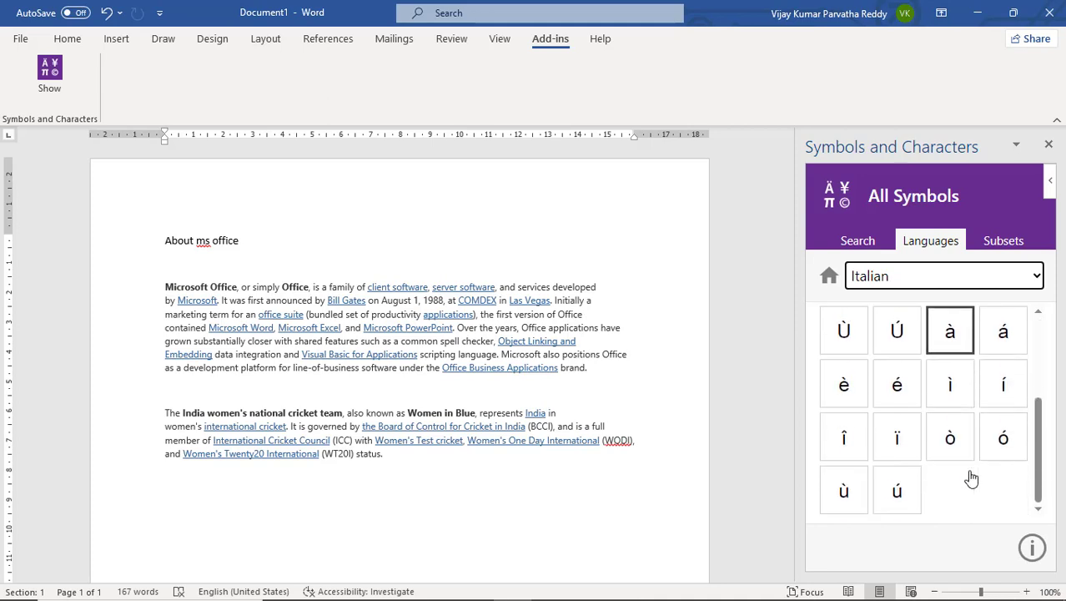
scroll(970, 477, up, 3)
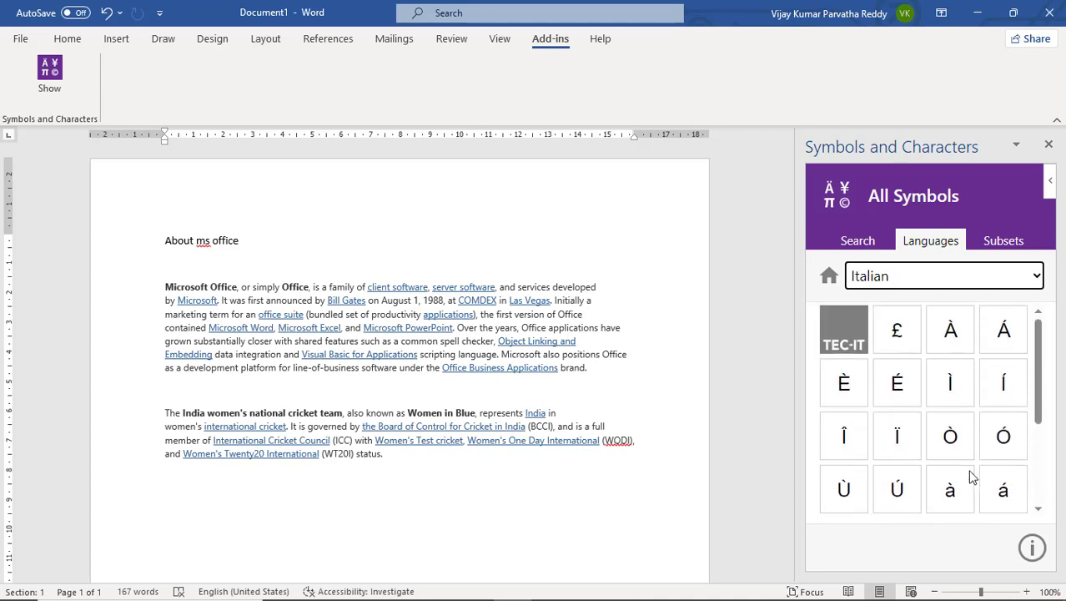
Choose Hungarian as the symbol language and insert the character "Á" below the women's cricket team paragraph
click(1037, 280)
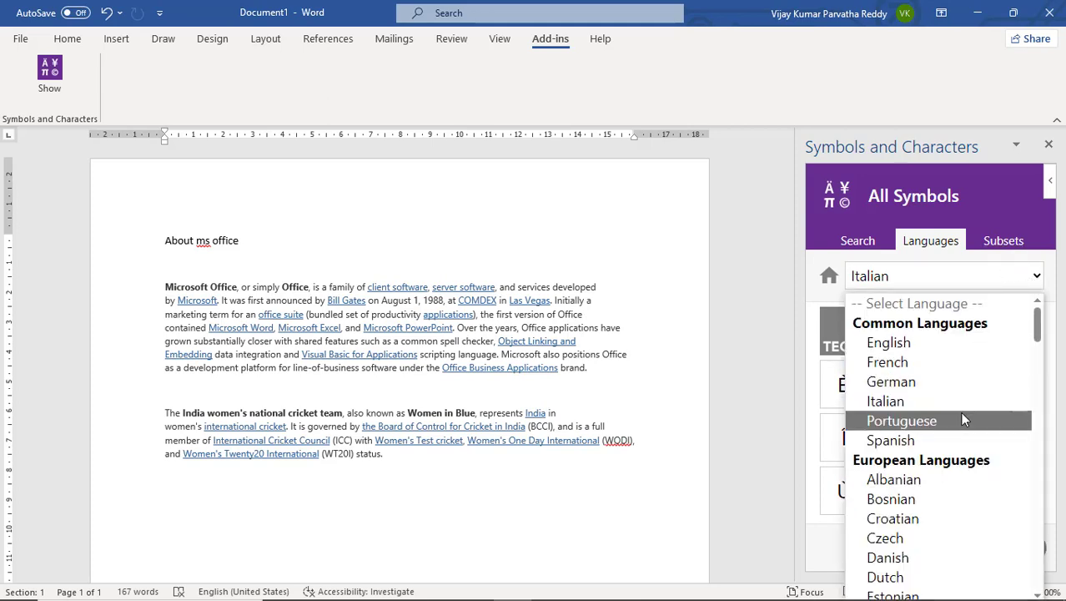
scroll(942, 484, down, 1)
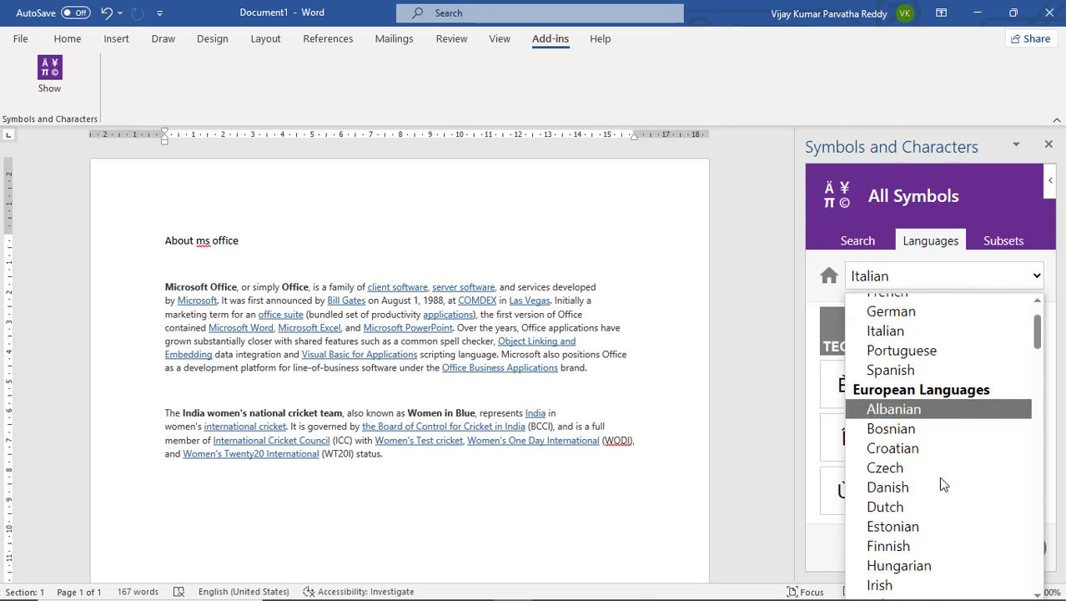
scroll(943, 484, down, 2)
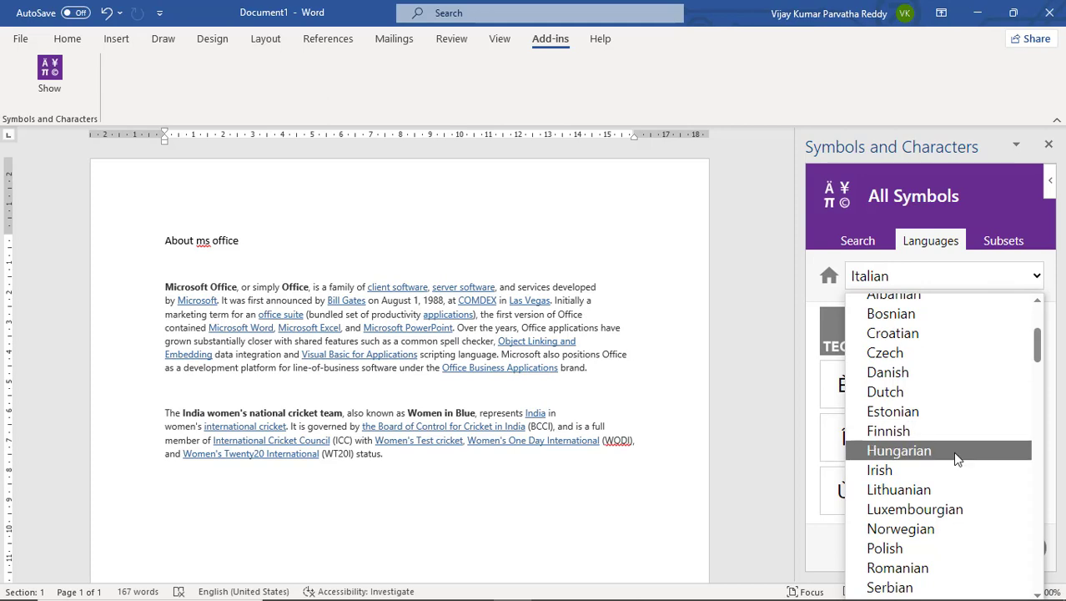
click(956, 451)
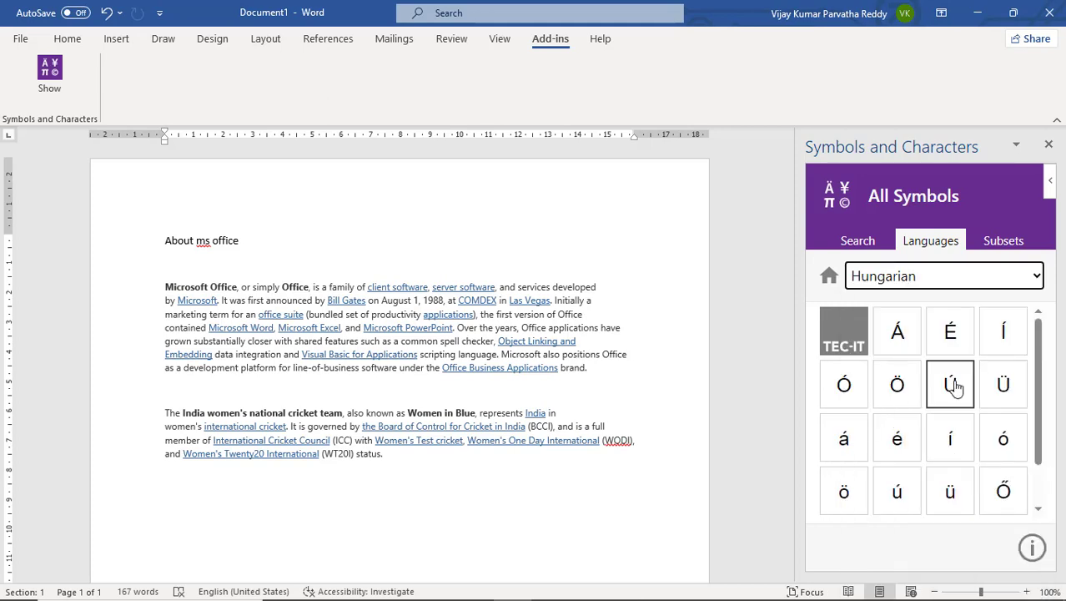
click(898, 332)
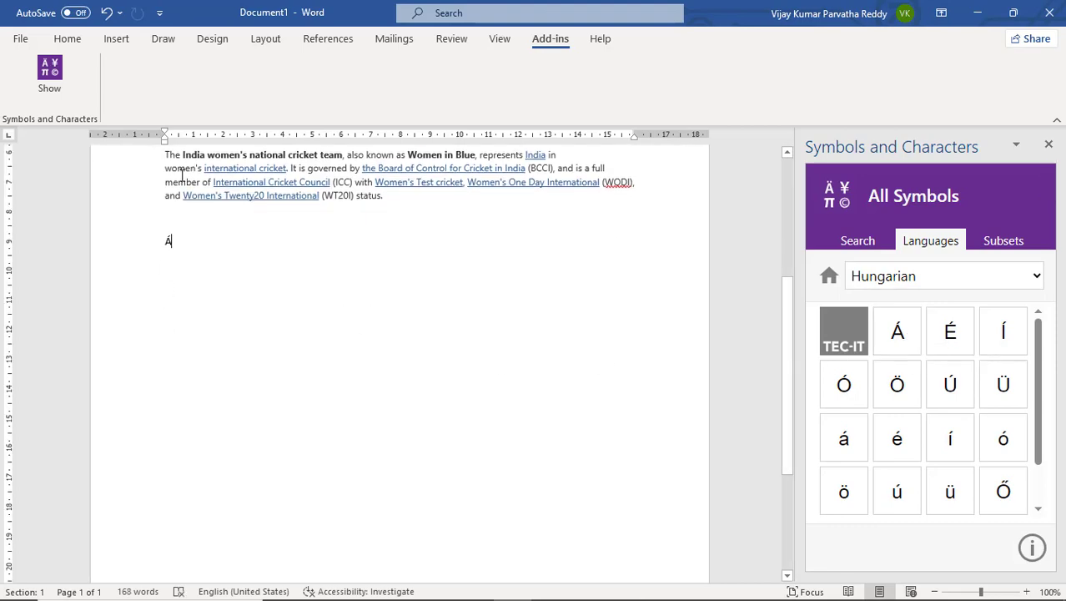
Add the Emoji Keyboard from the account's own add-ins and close the Symbols and Characters add-in
click(118, 39)
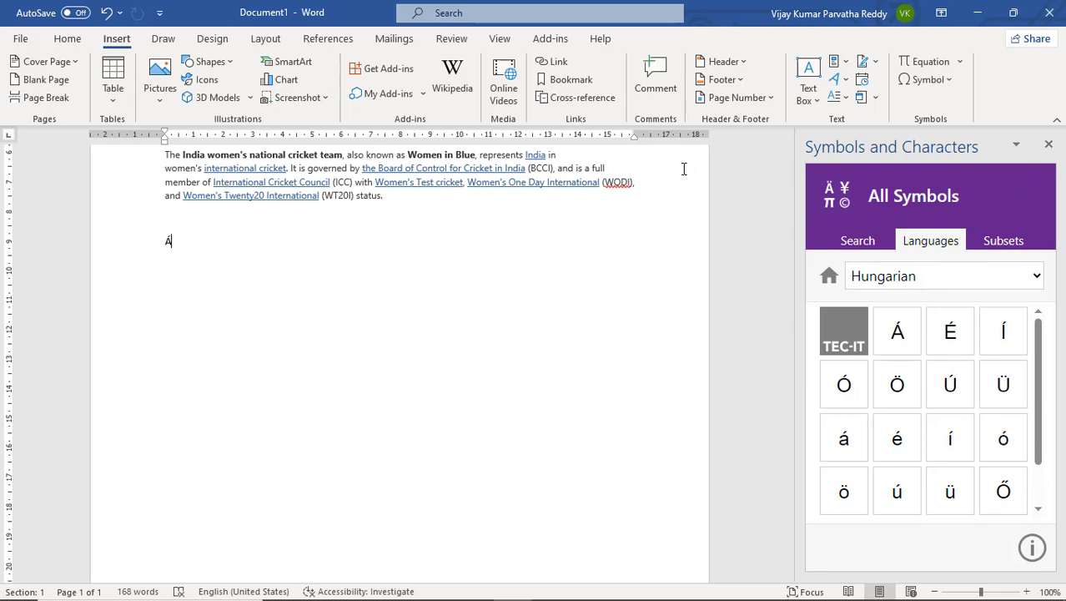
click(403, 73)
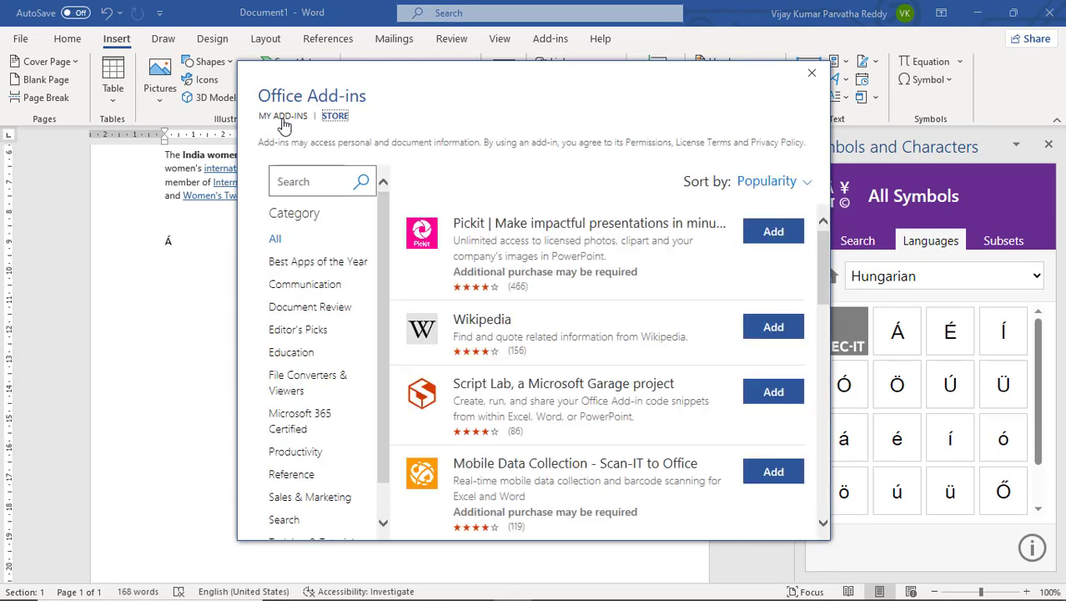
click(283, 120)
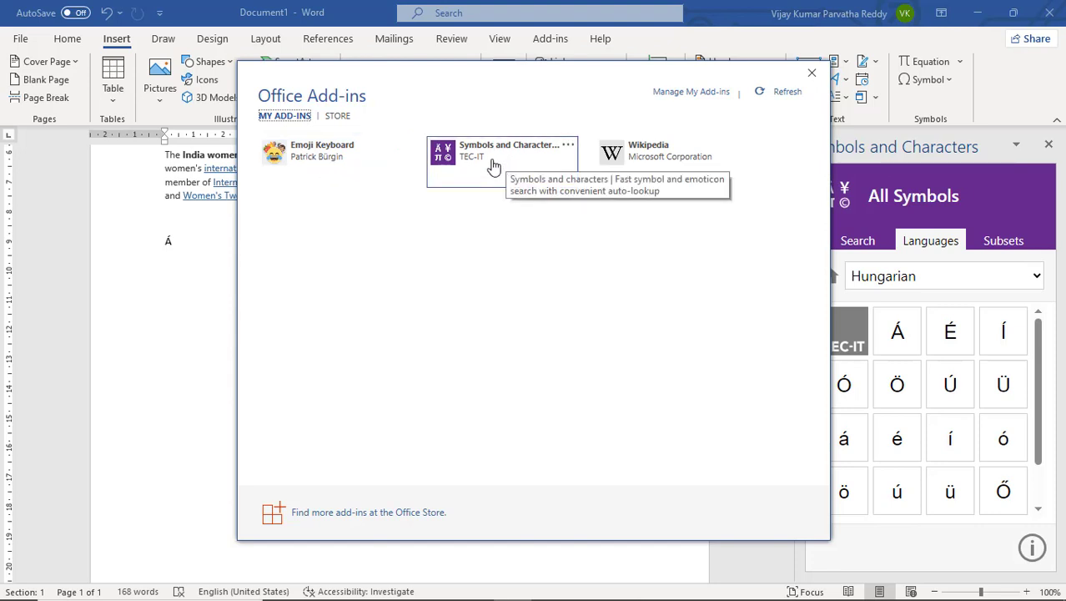
click(323, 161)
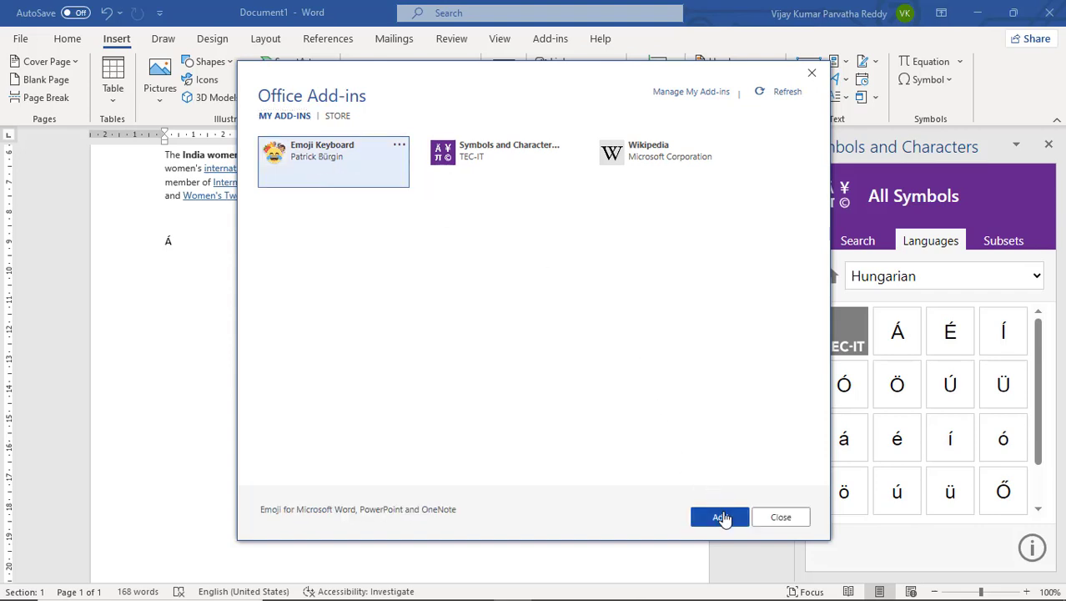
click(721, 518)
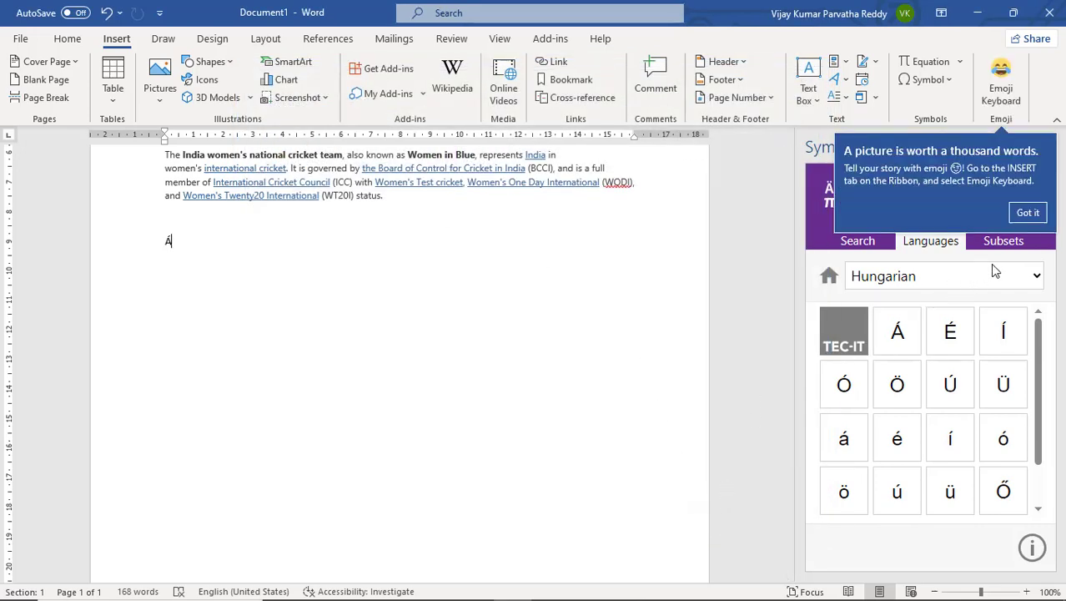
click(1031, 214)
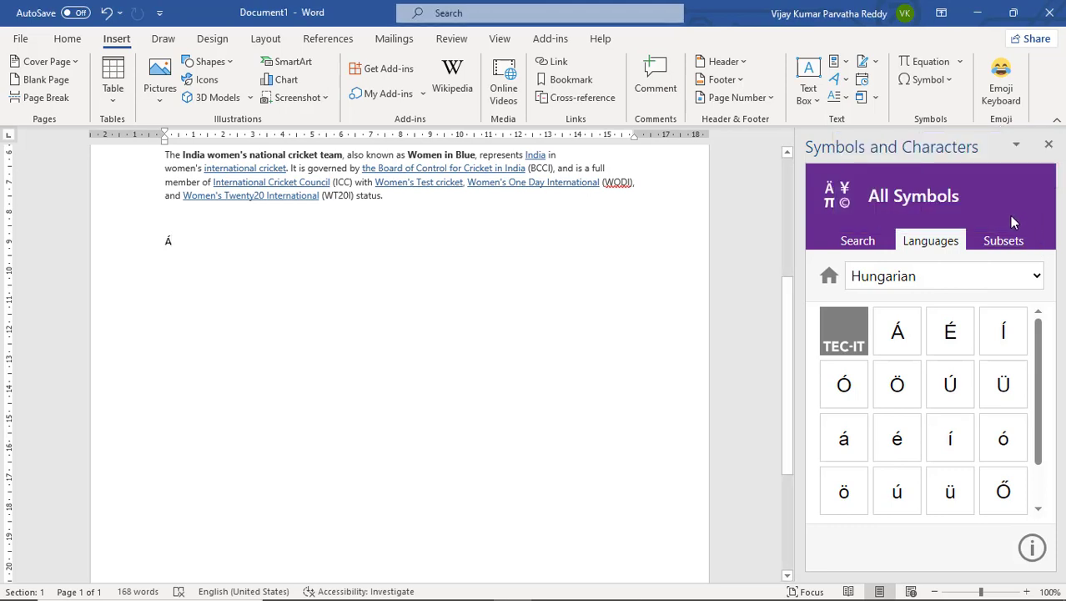
click(1049, 145)
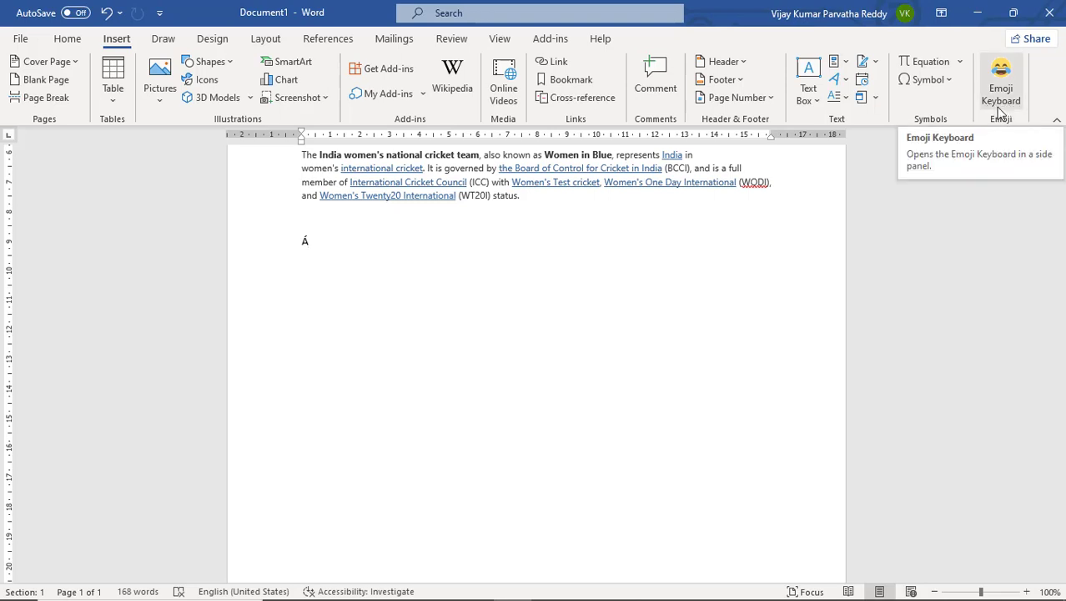
Open the Emoji Keyboard add-in and insert the smiling face with sunglasses emoji beside the "Á" character
click(543, 42)
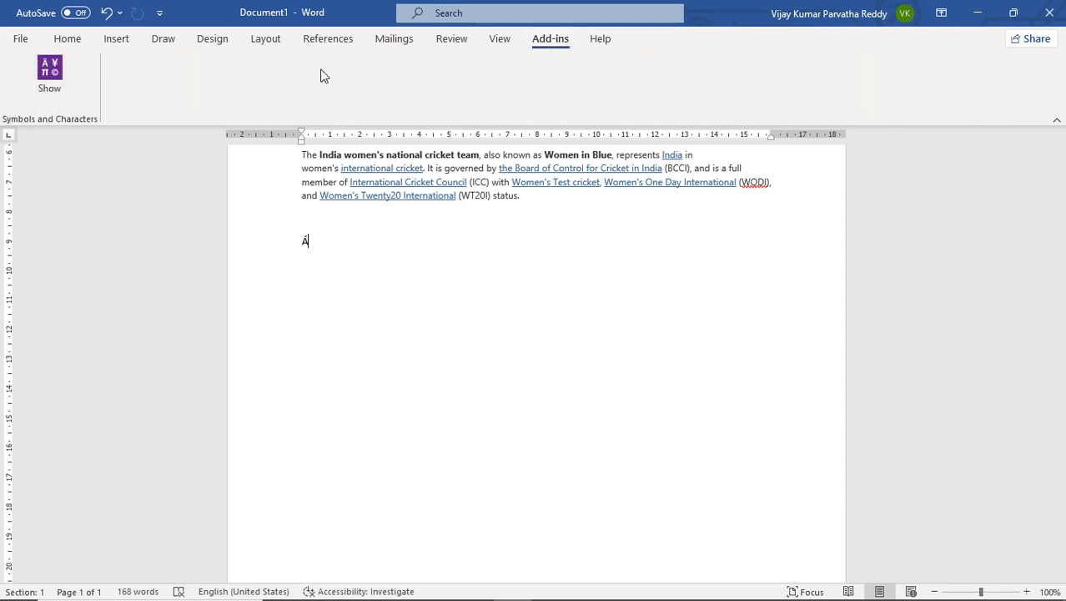
click(126, 40)
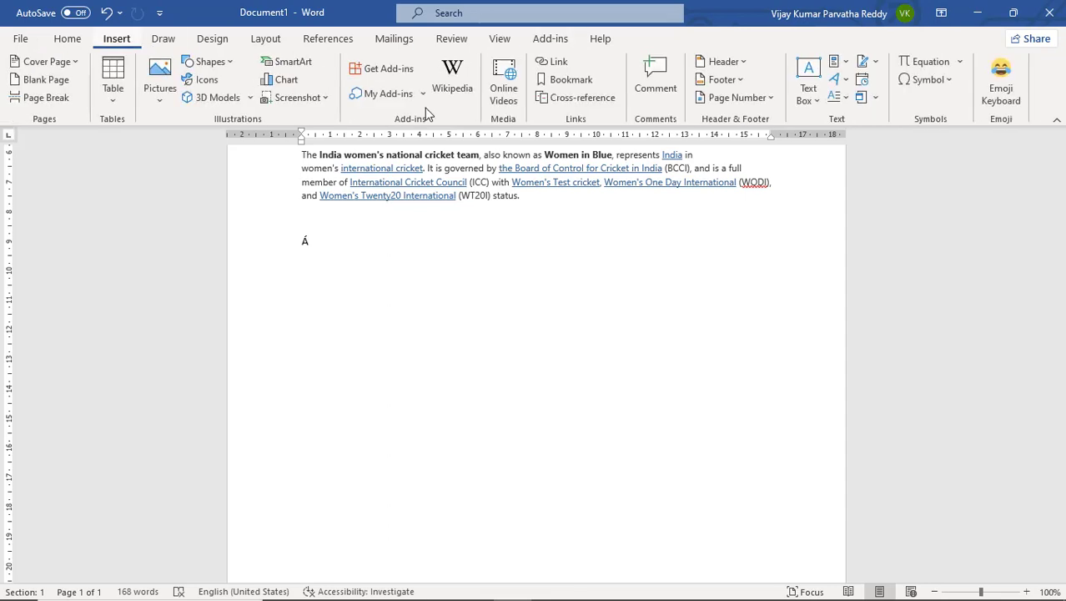
click(1006, 96)
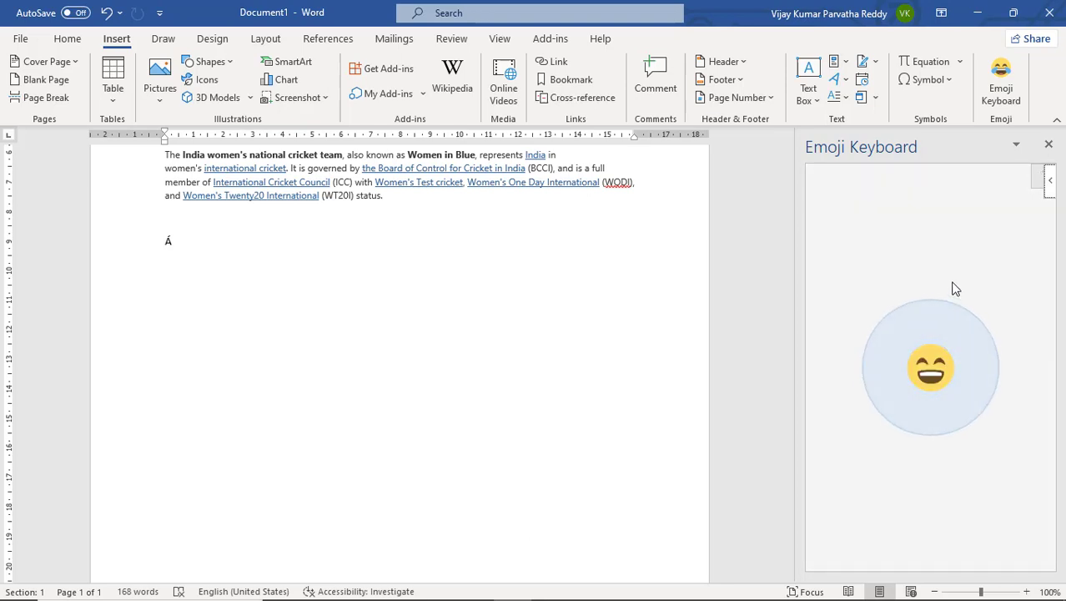
mouse_move(522, 589)
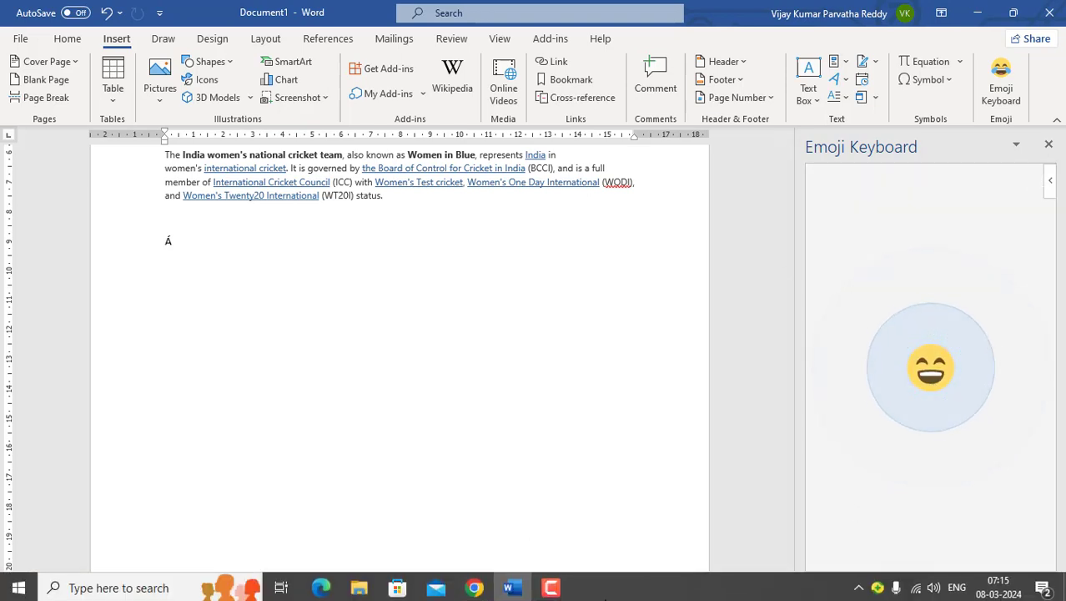
mouse_move(474, 585)
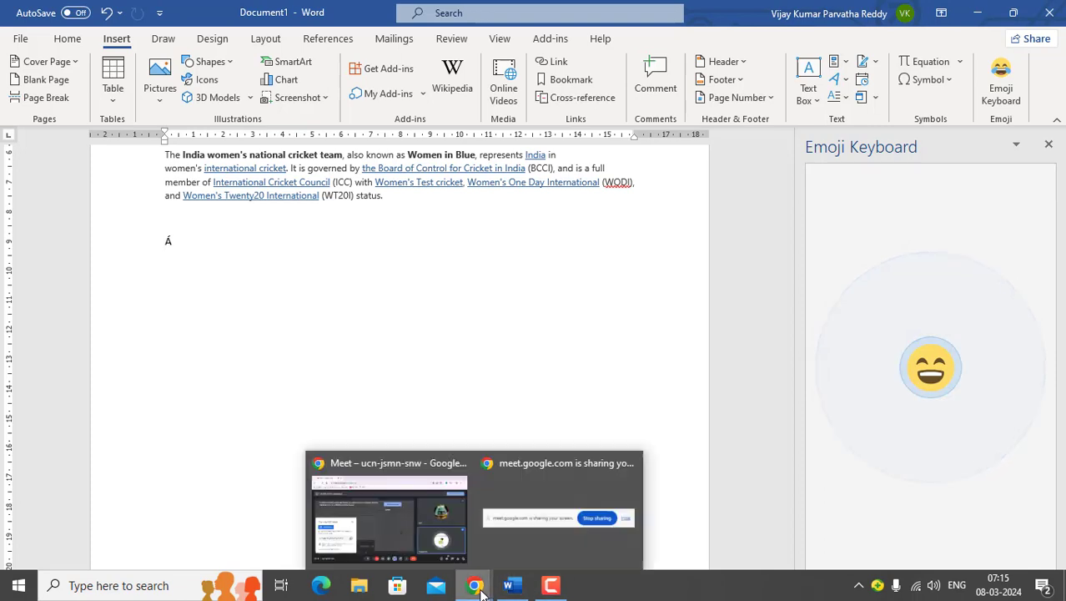
click(453, 543)
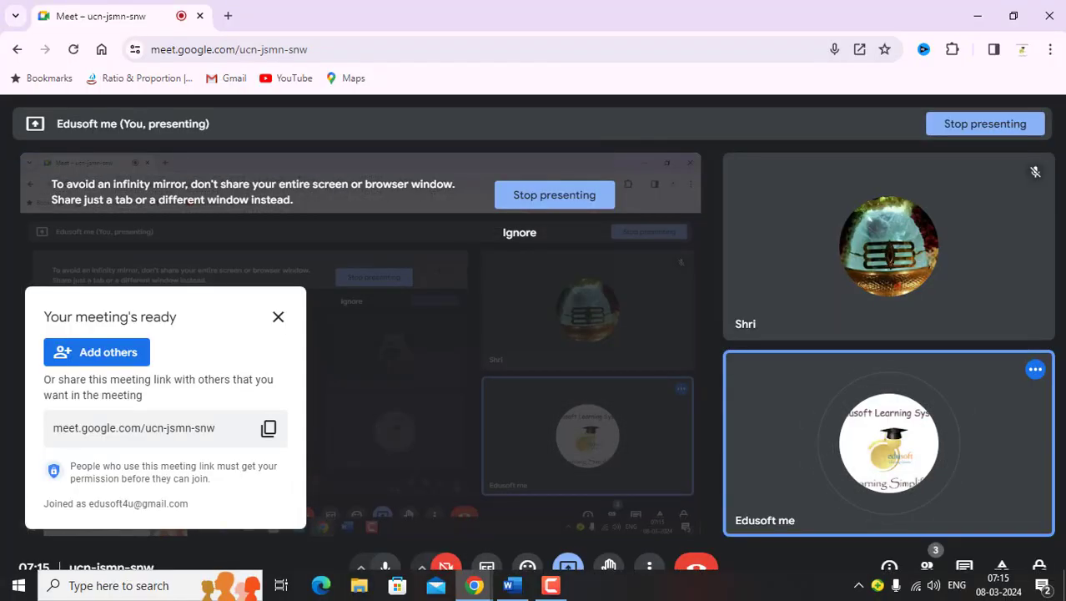
click(514, 587)
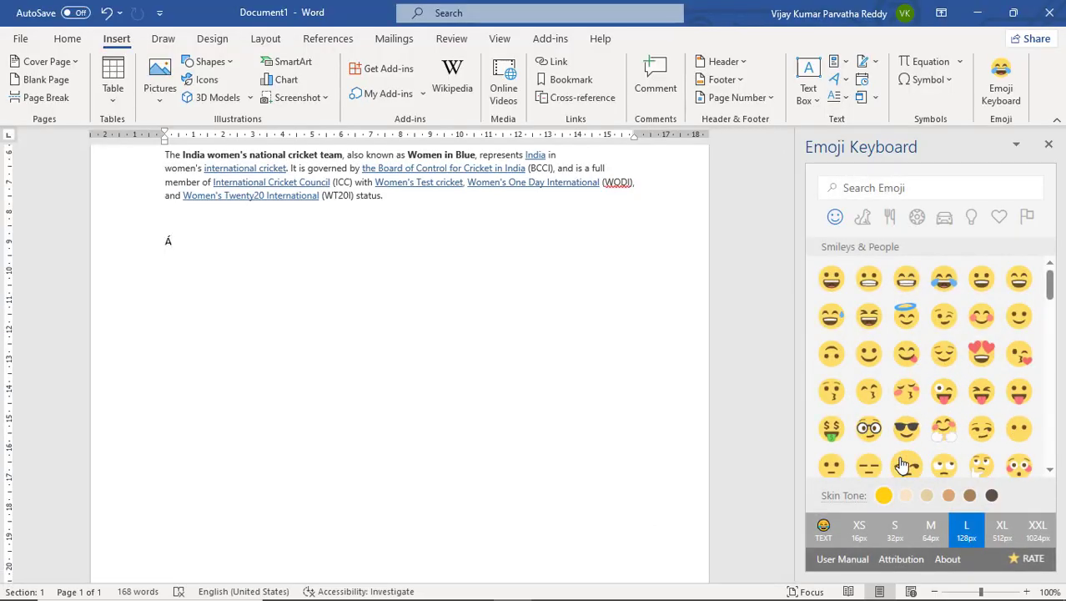
click(908, 434)
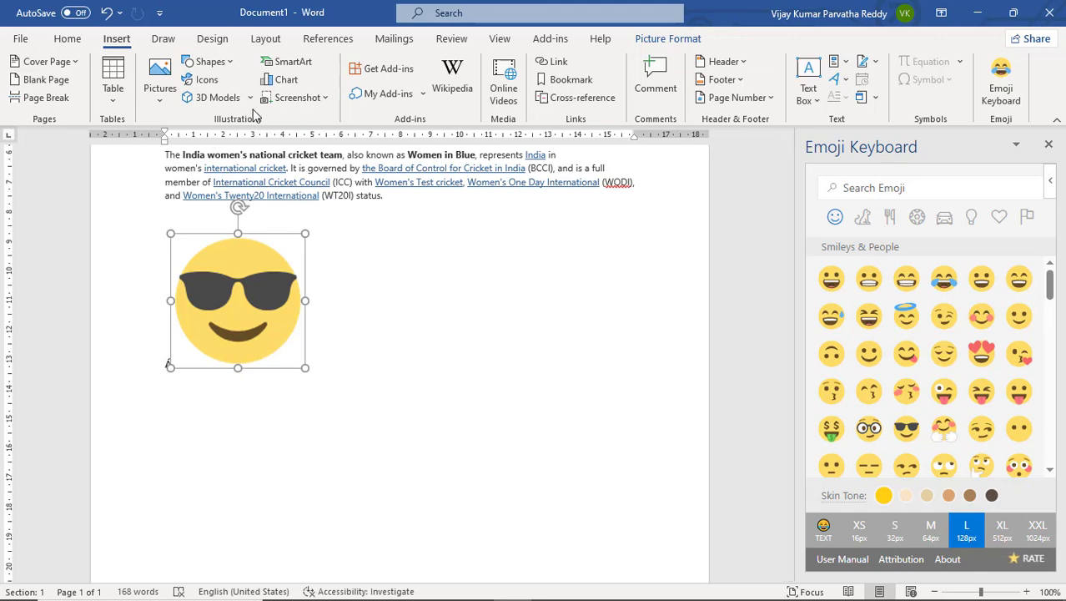
Give the sunglasses emoji a drop-shadow picture style and a light blue recolor, and close the Emoji Keyboard
click(661, 41)
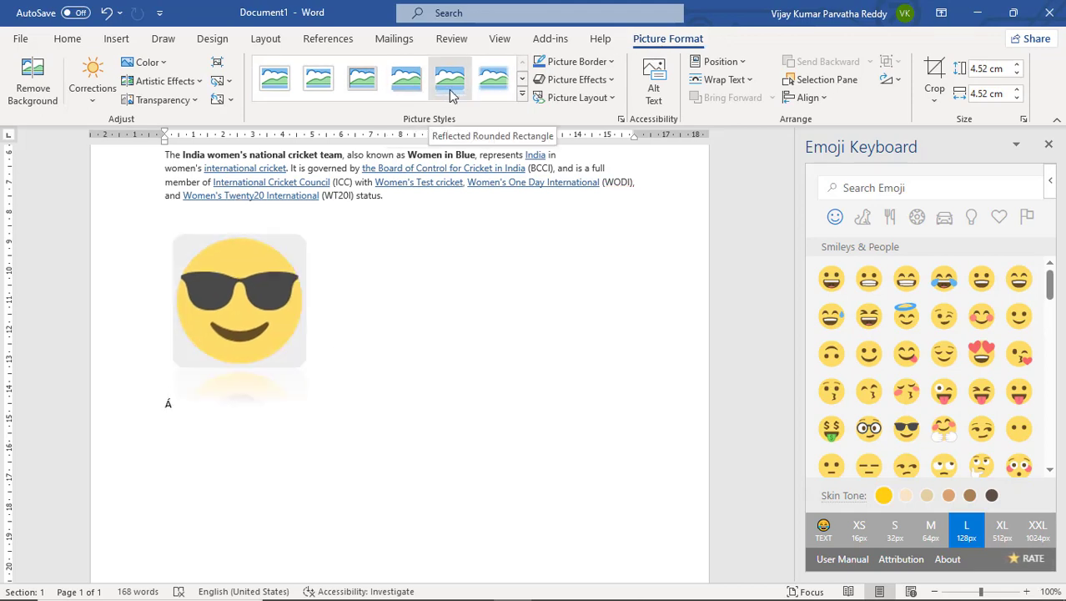
click(404, 93)
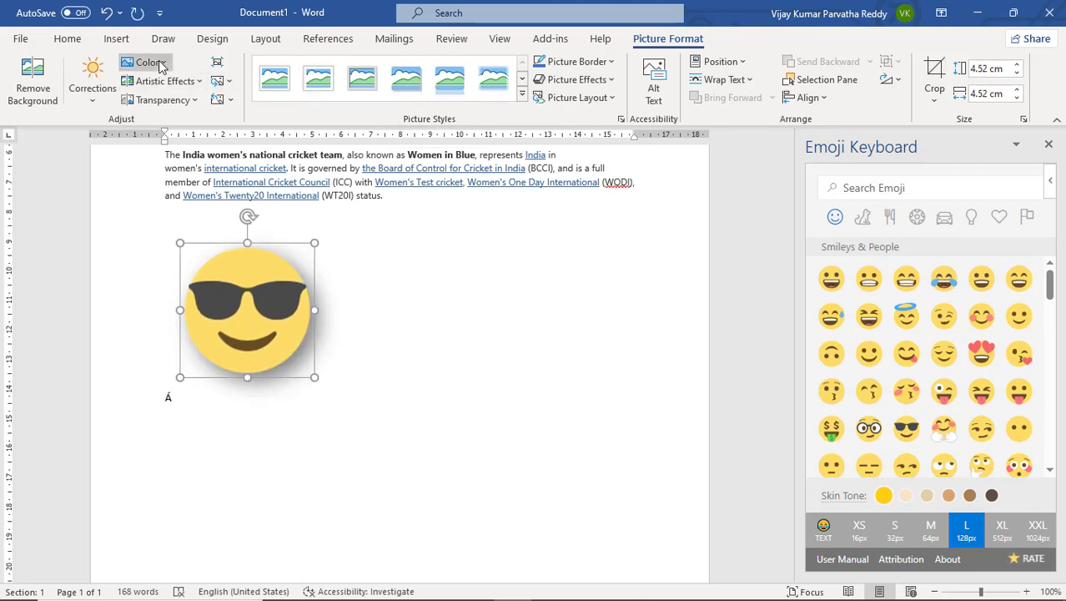
click(150, 63)
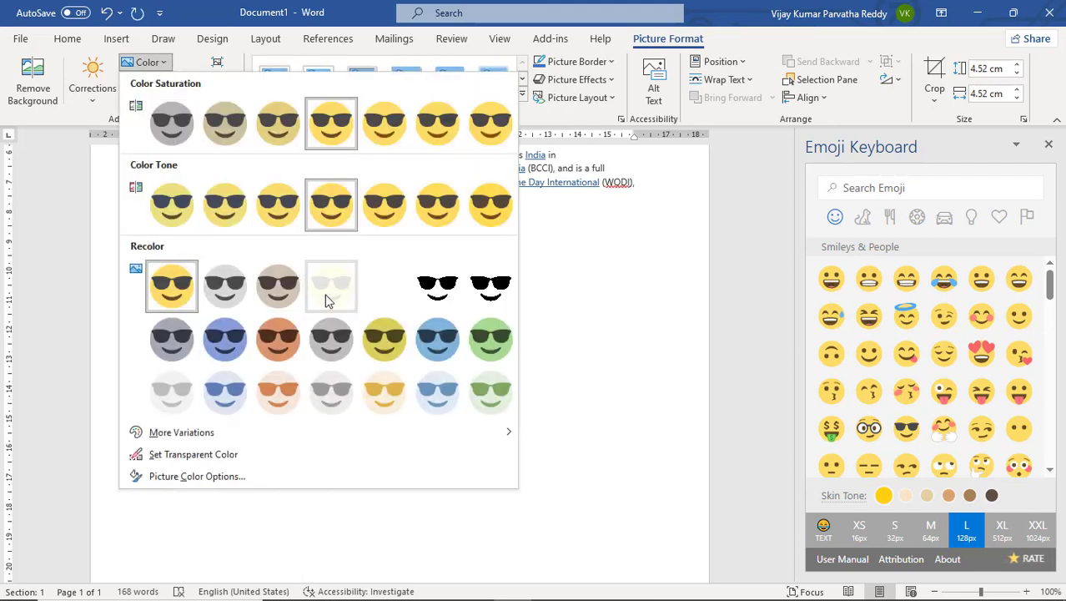
click(443, 345)
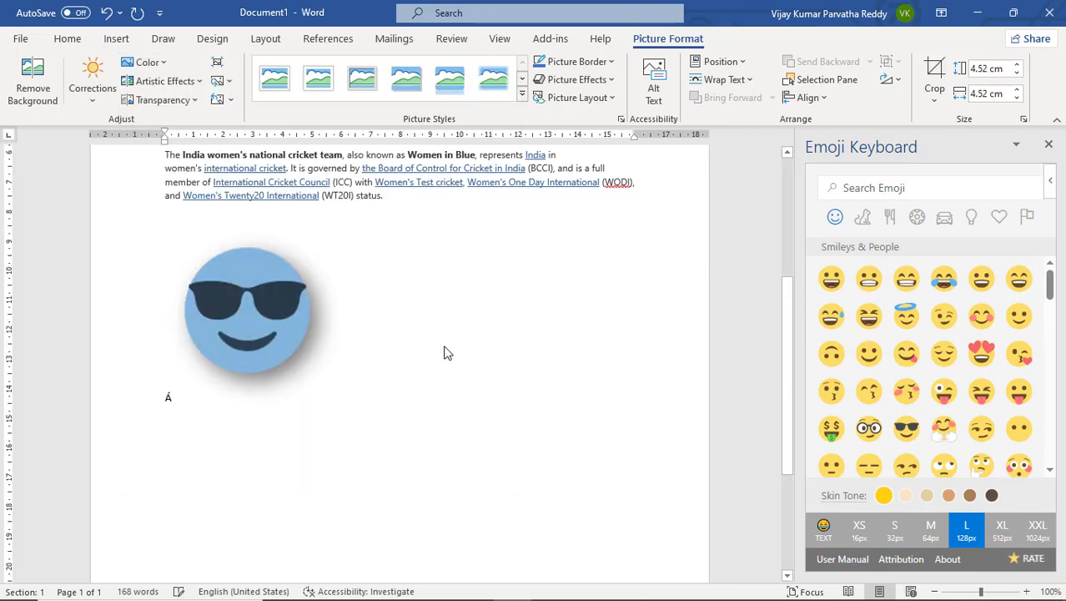
click(441, 342)
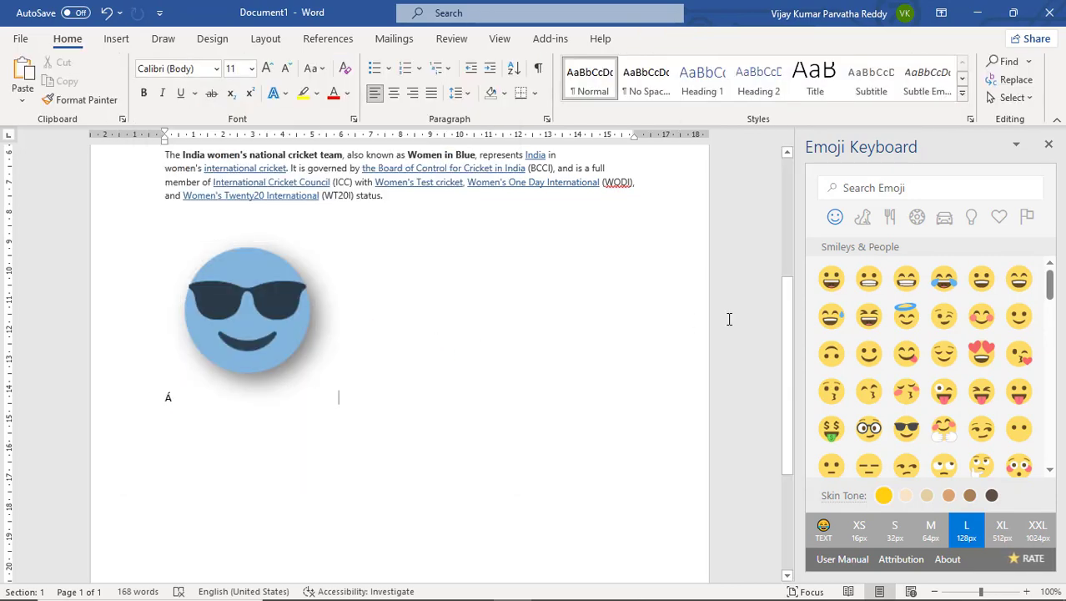
click(1047, 144)
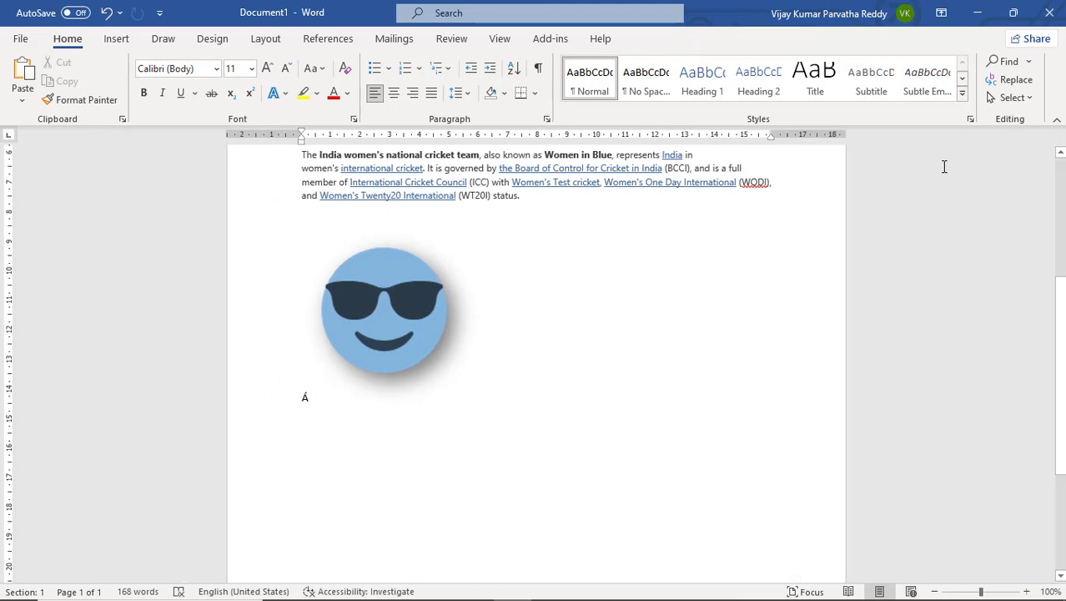
Look through the add-ins offered in the Communication category of the Office Add-ins store
click(122, 44)
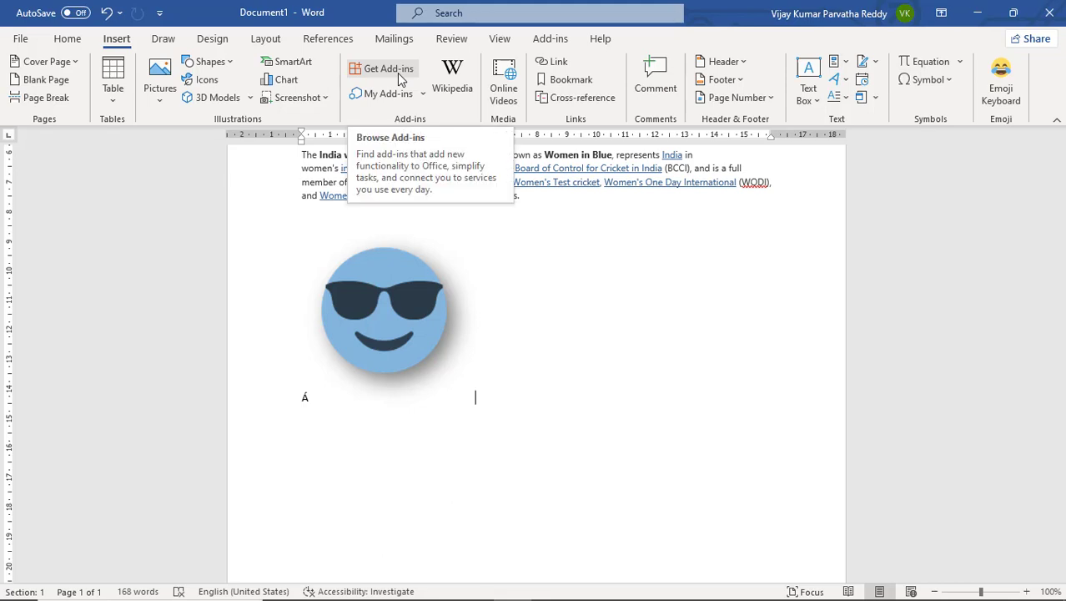
click(399, 76)
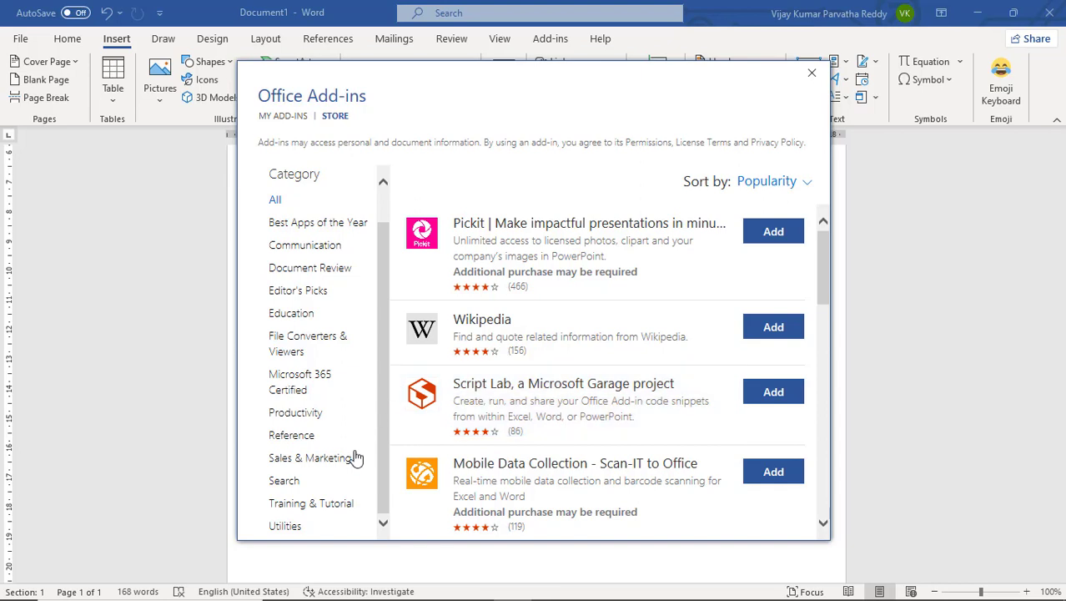
click(325, 250)
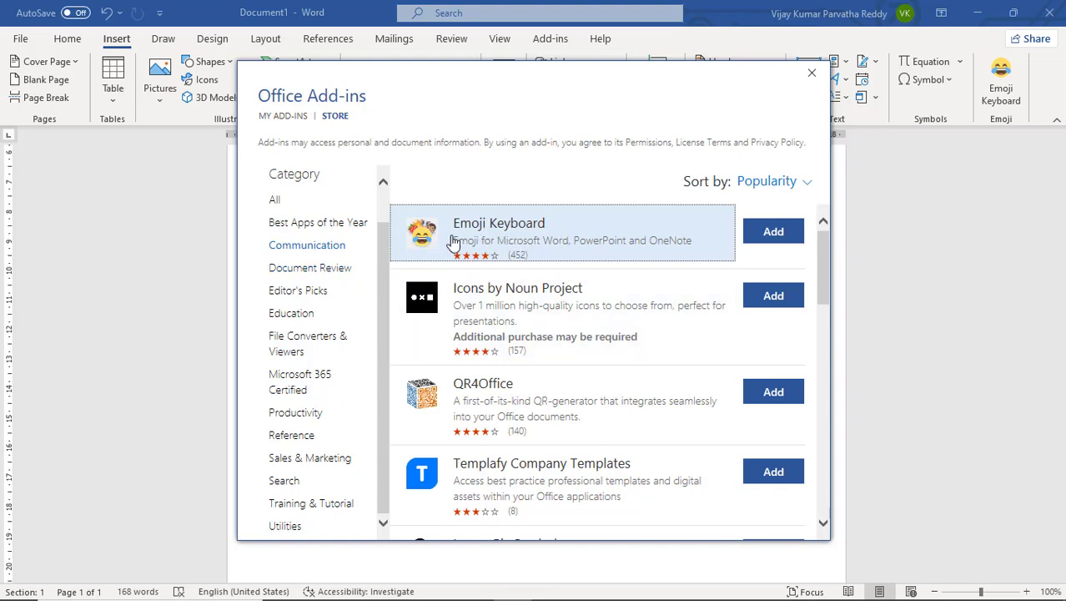
scroll(540, 365, down, 1)
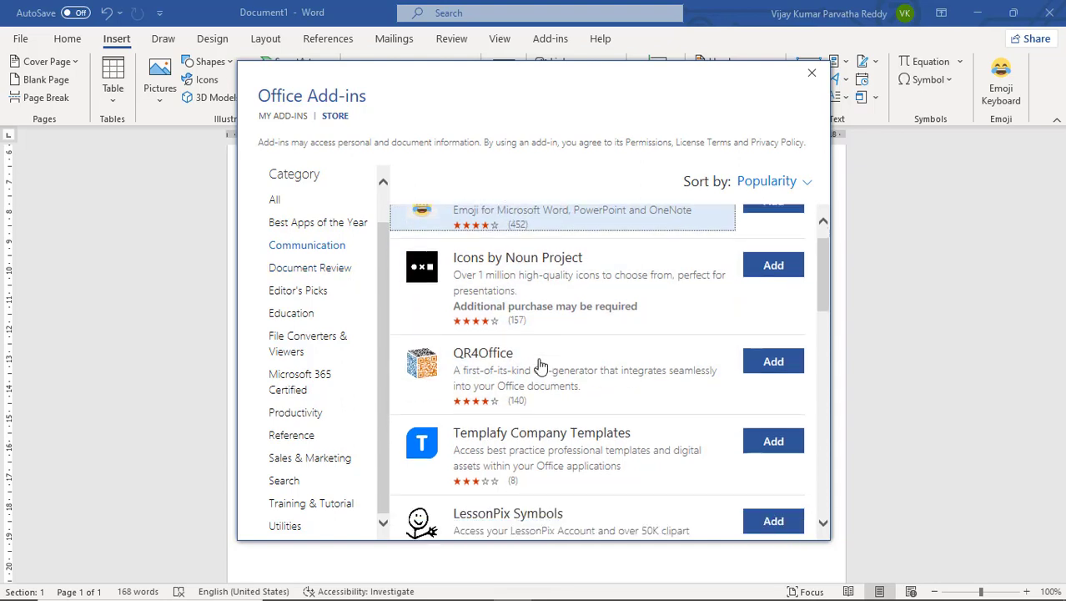
scroll(540, 365, down, 3)
scroll(540, 366, down, 1)
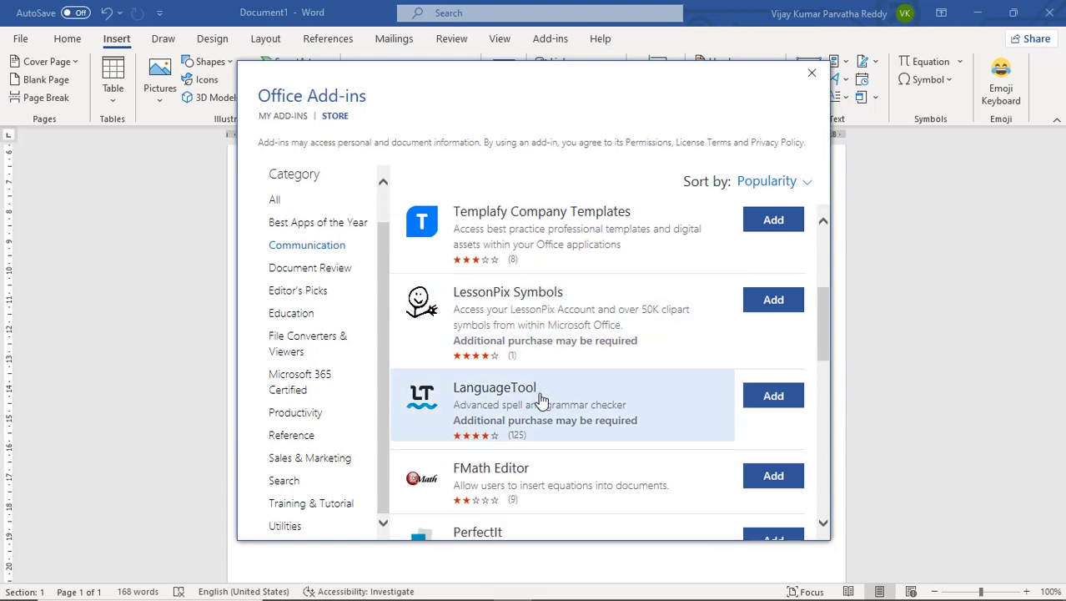
scroll(562, 416, down, 2)
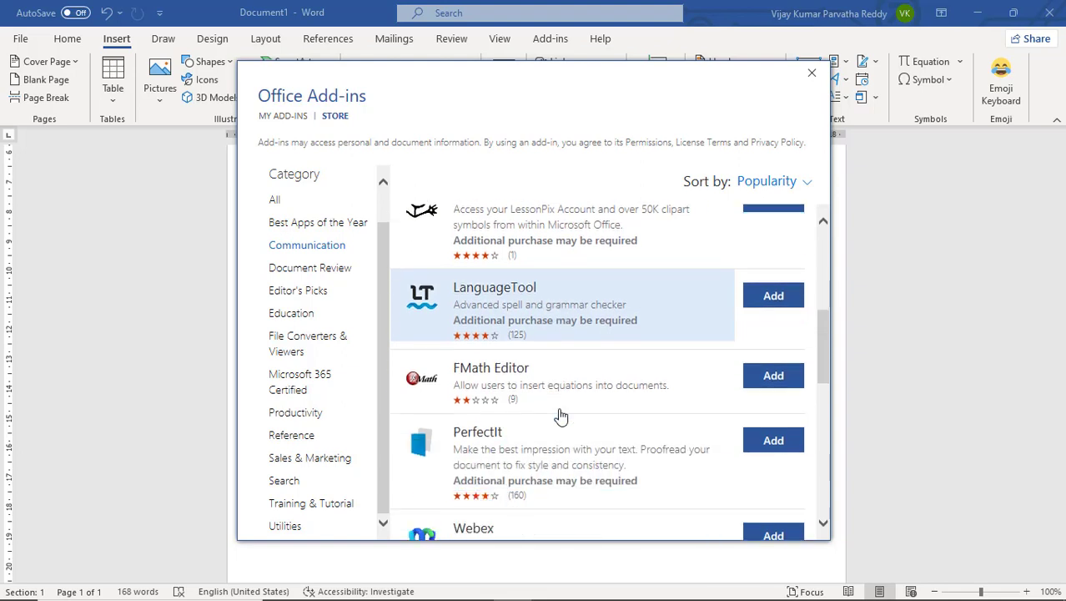
scroll(561, 415, down, 3)
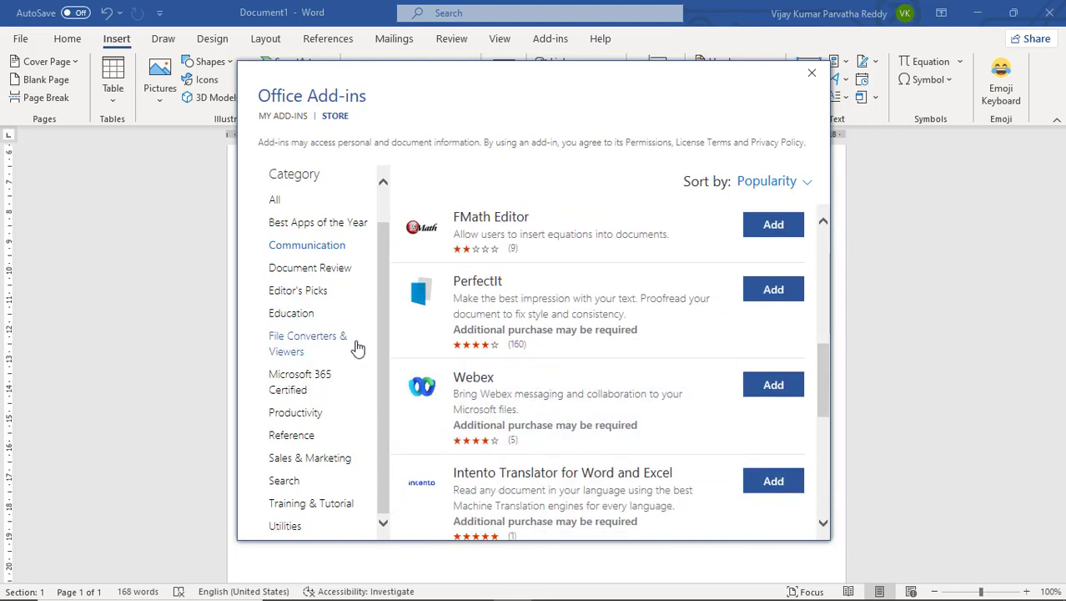
Find MathType in the store's Education category and add it, agreeing to its terms and conditions
click(313, 321)
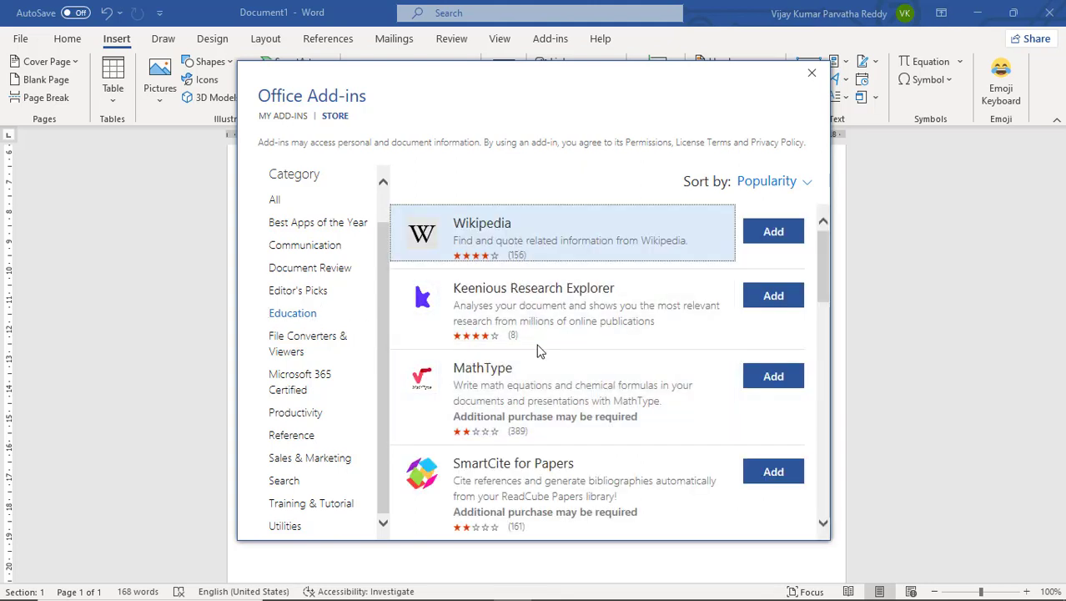
scroll(539, 389, down, 3)
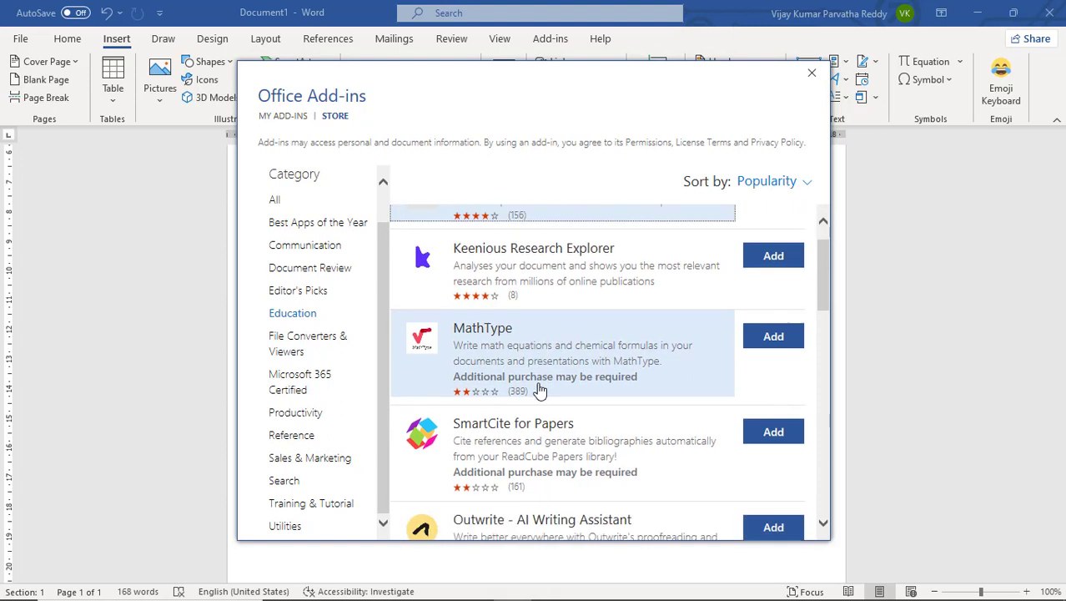
scroll(540, 390, up, 1)
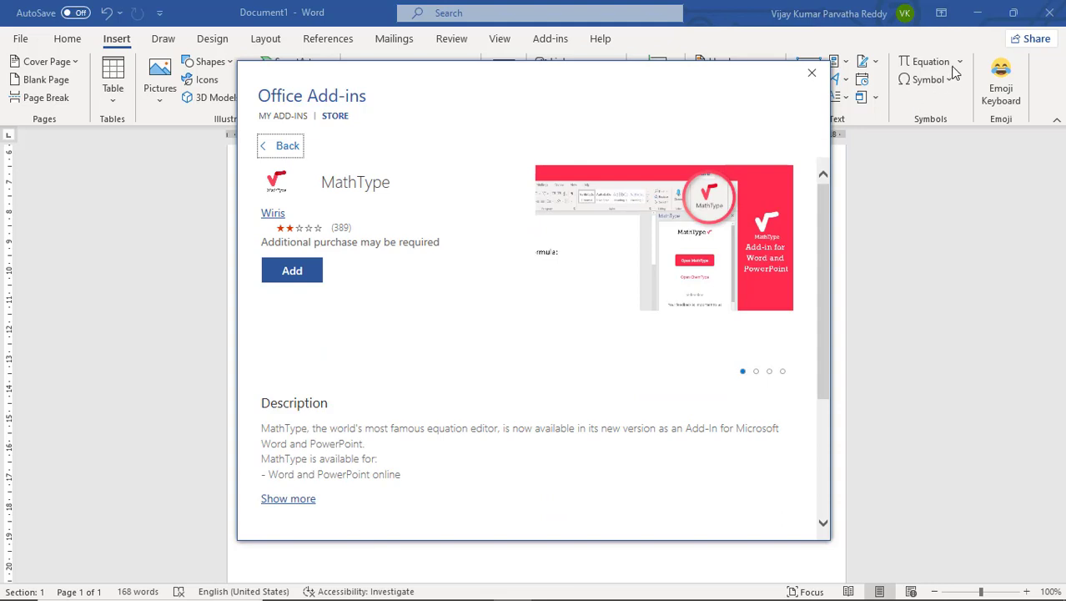
click(296, 271)
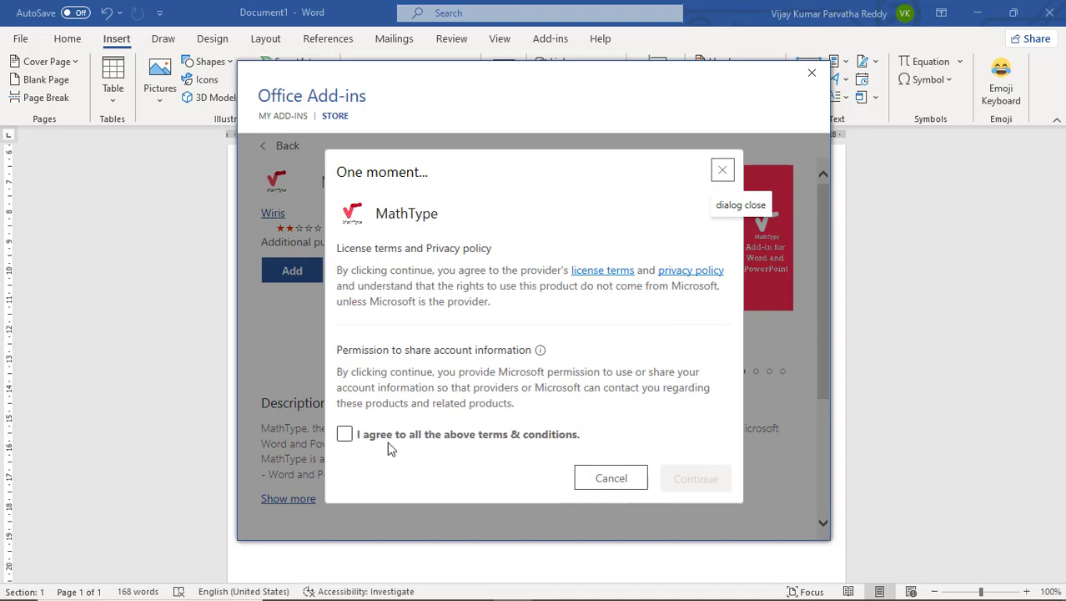
click(346, 435)
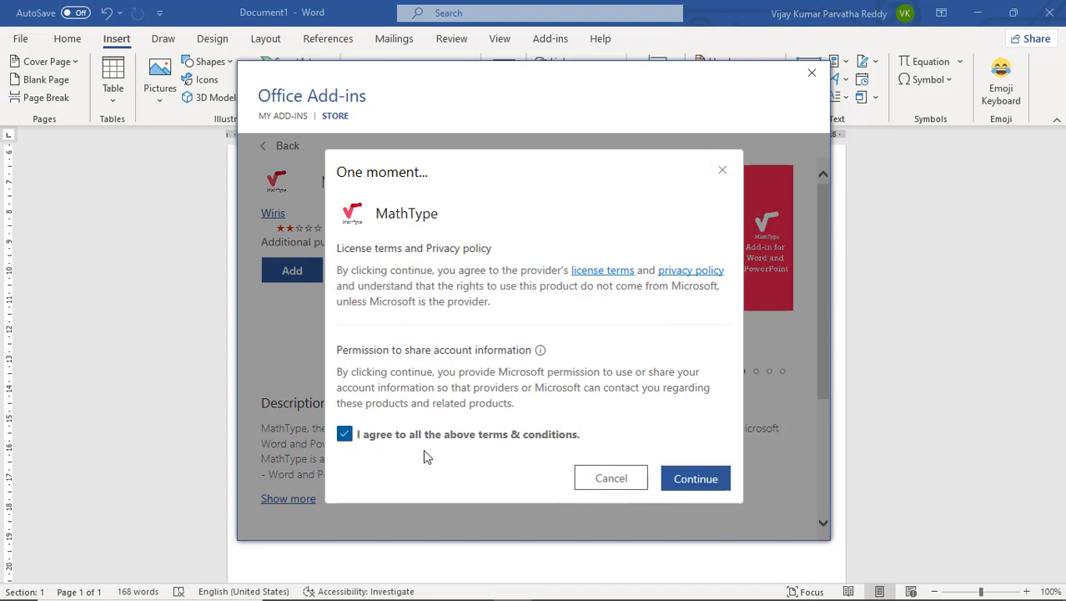
click(688, 480)
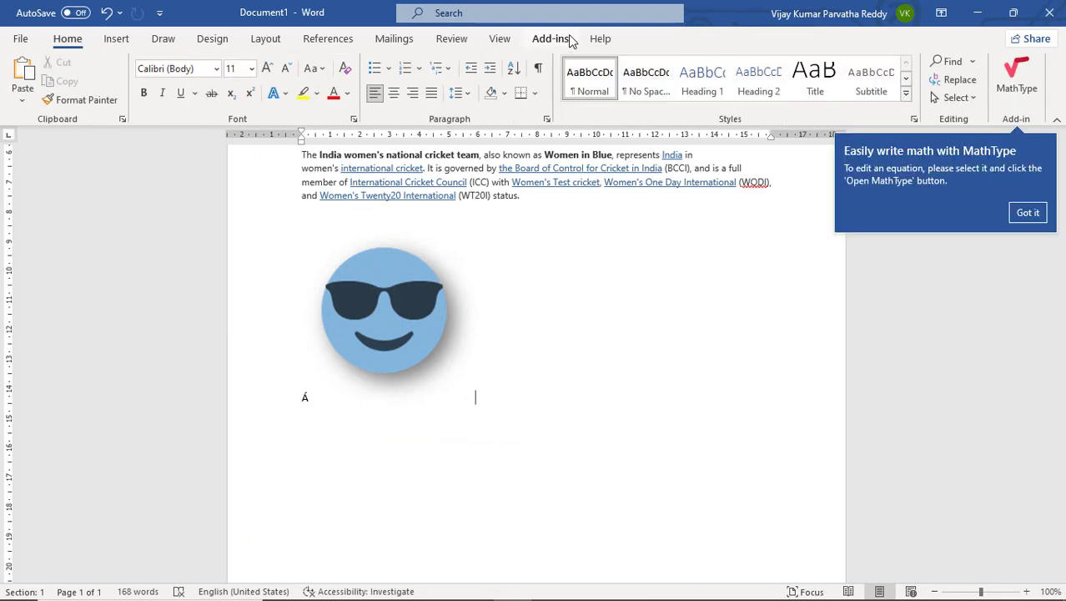
Open the MathType add-in, reload it to check its math and chemistry options, and close it
click(1018, 101)
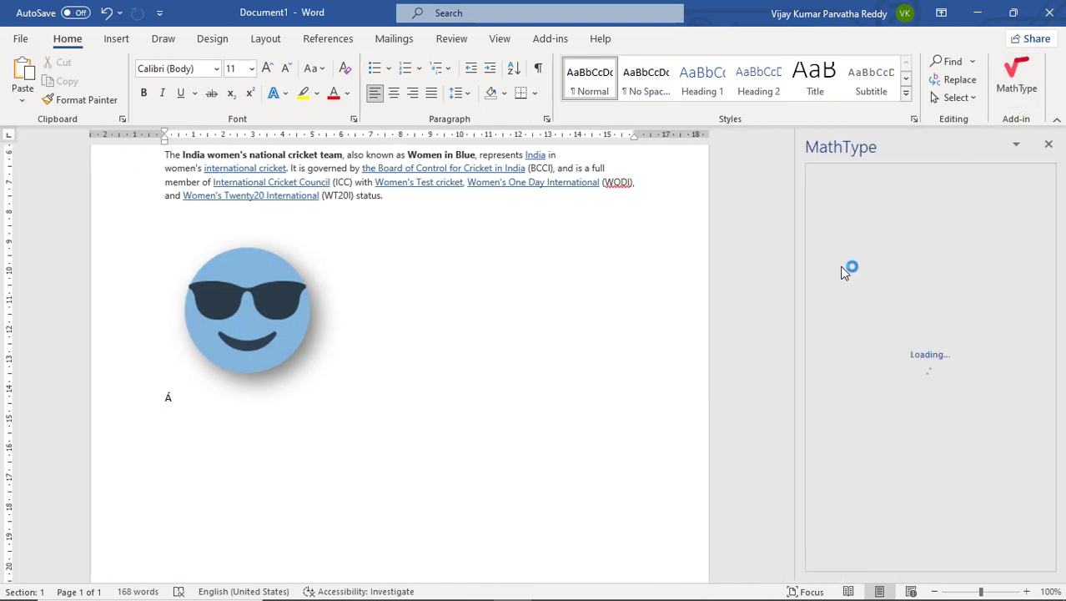
mouse_move(473, 587)
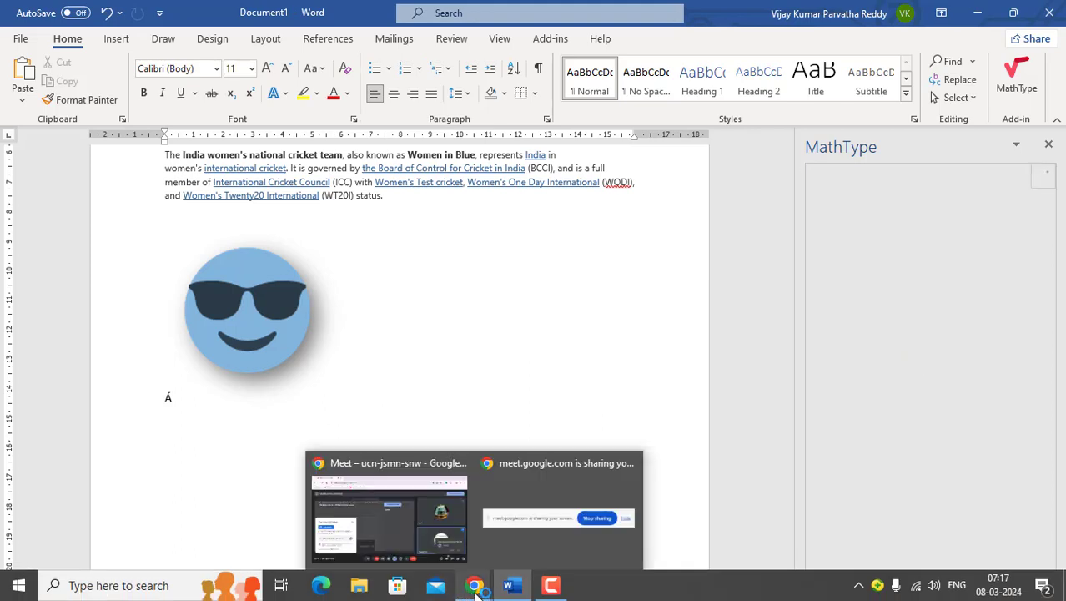
click(357, 508)
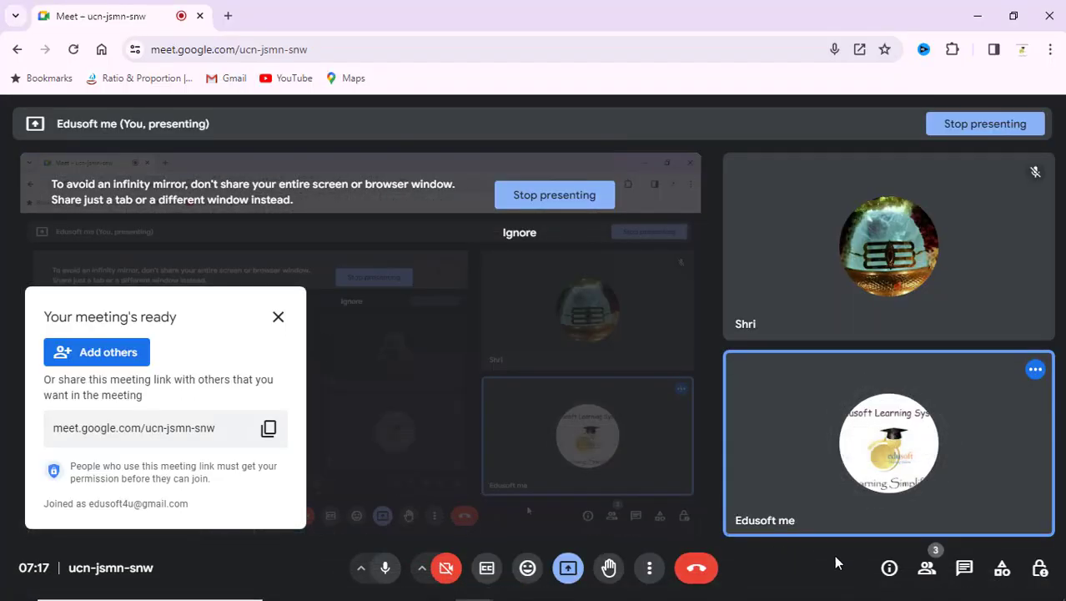
key(alt+Tab)
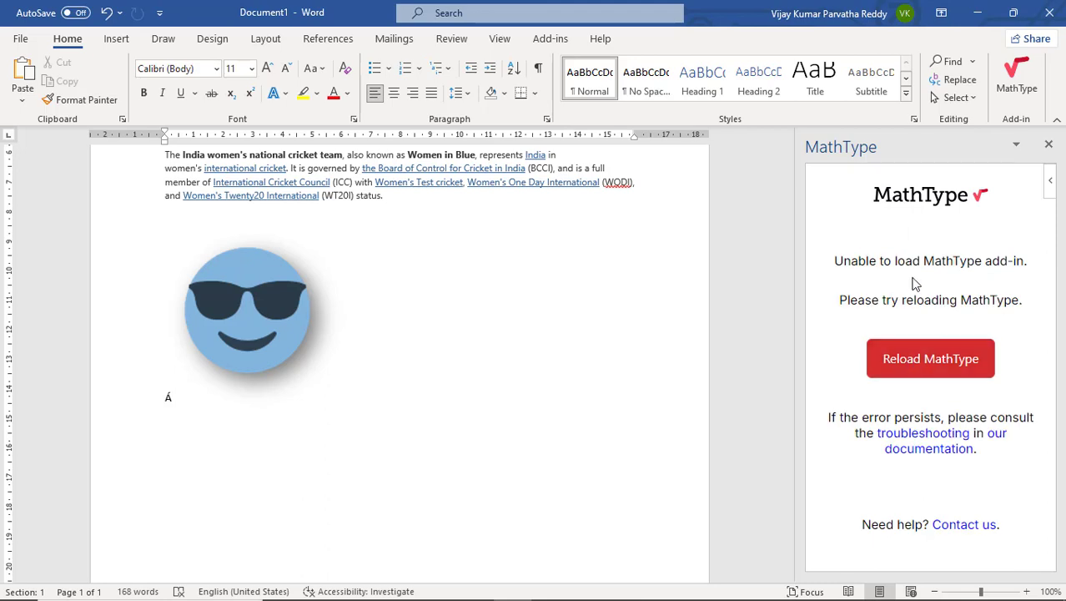
click(941, 361)
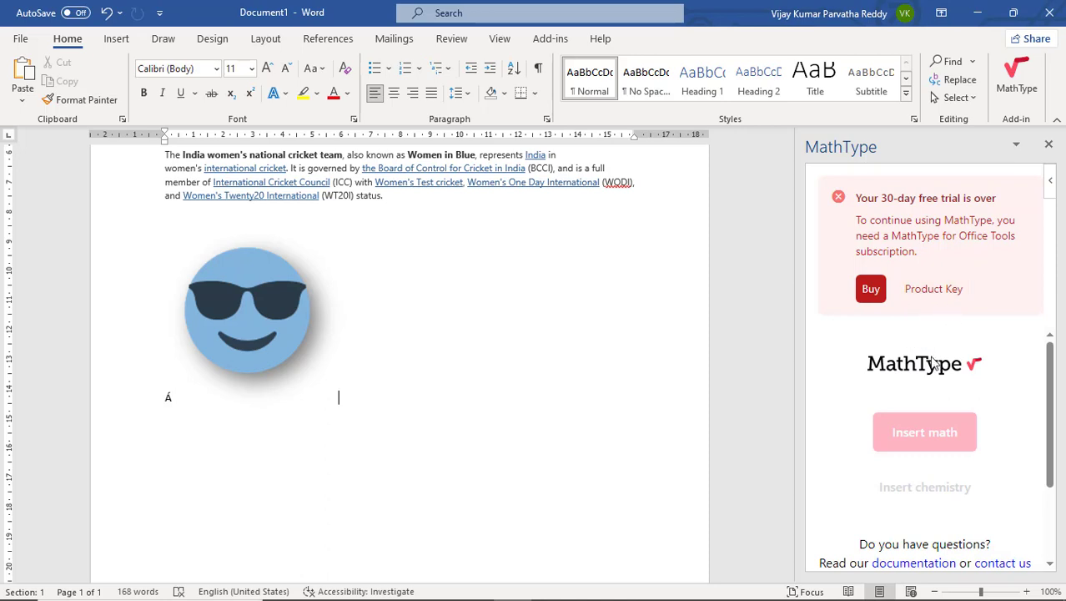
click(1050, 146)
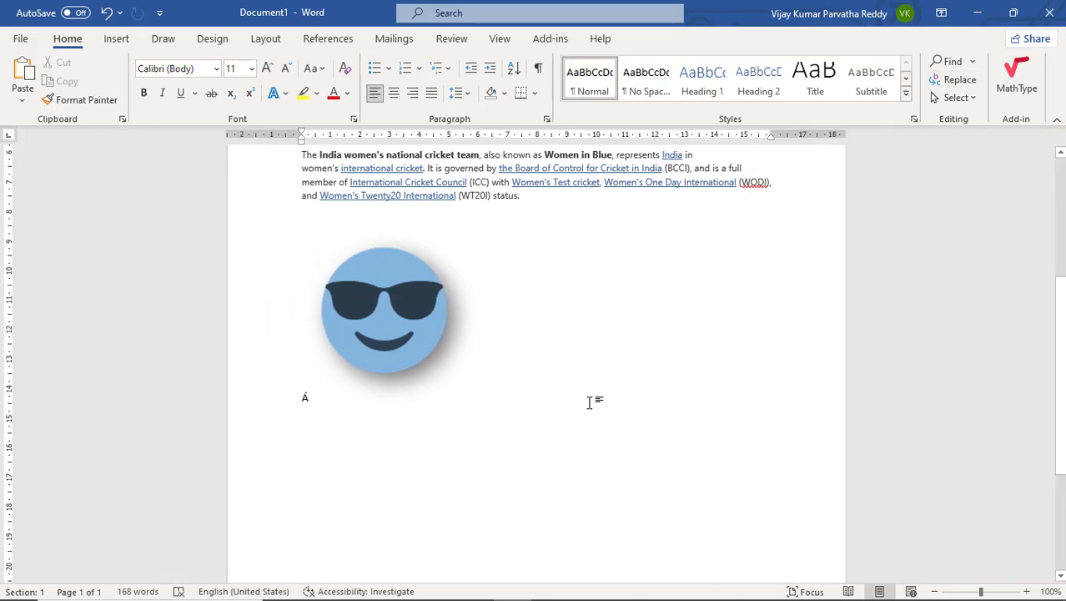
key(alt+Tab)
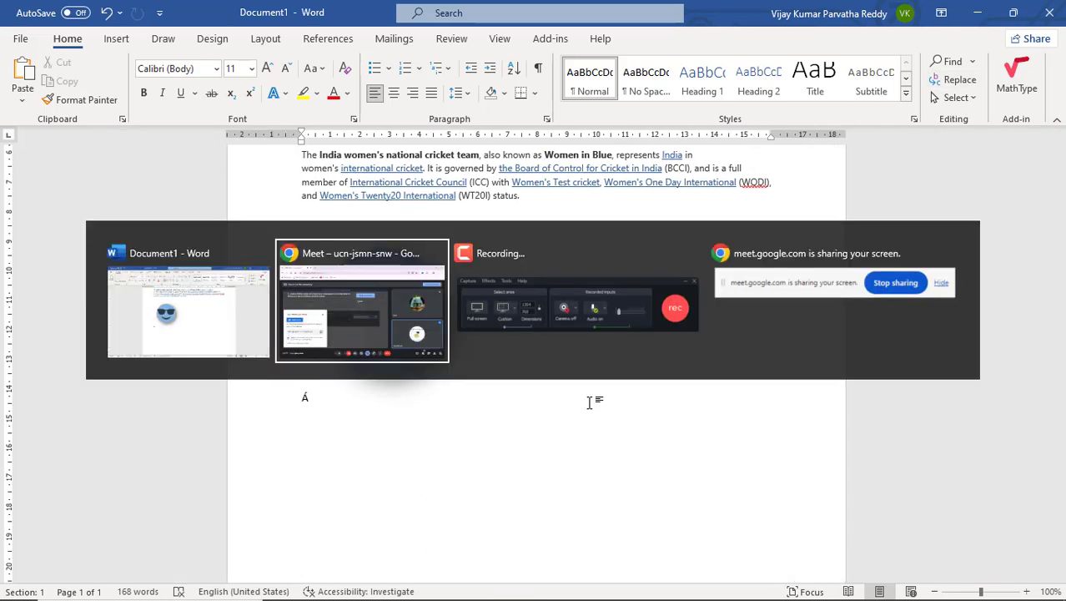
key(Escape)
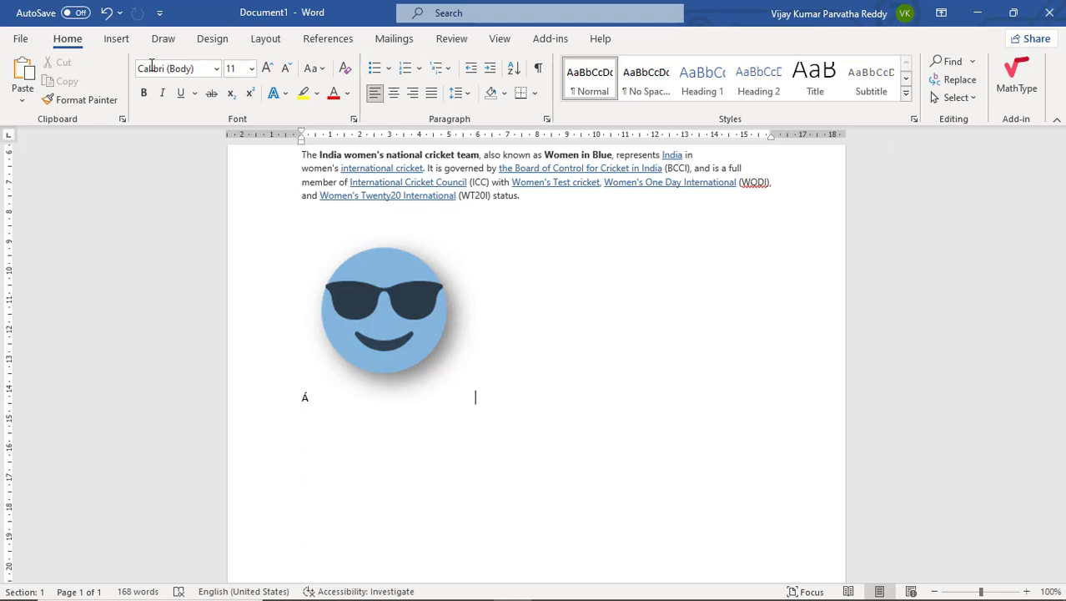
Remove the MathType add-in from the personal list of Office Add-ins and confirm its removal
click(125, 42)
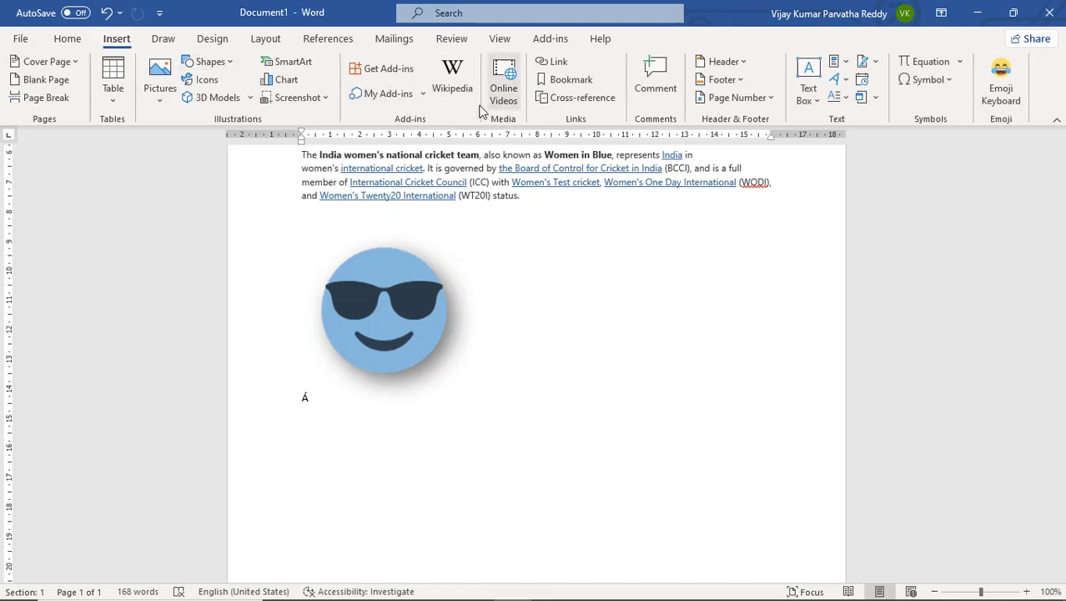
click(389, 70)
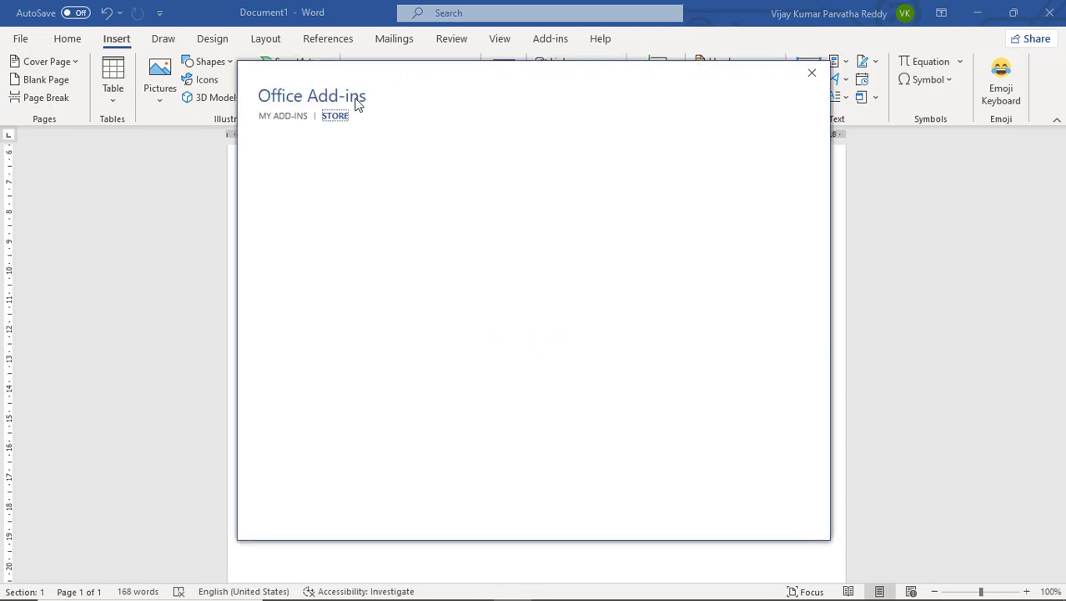
click(292, 119)
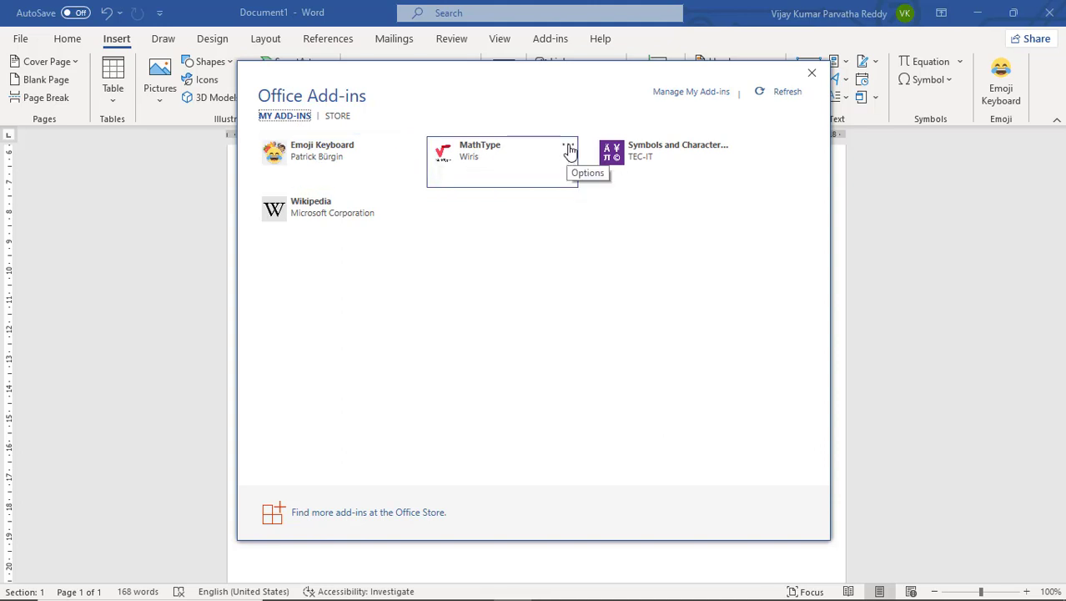
click(568, 150)
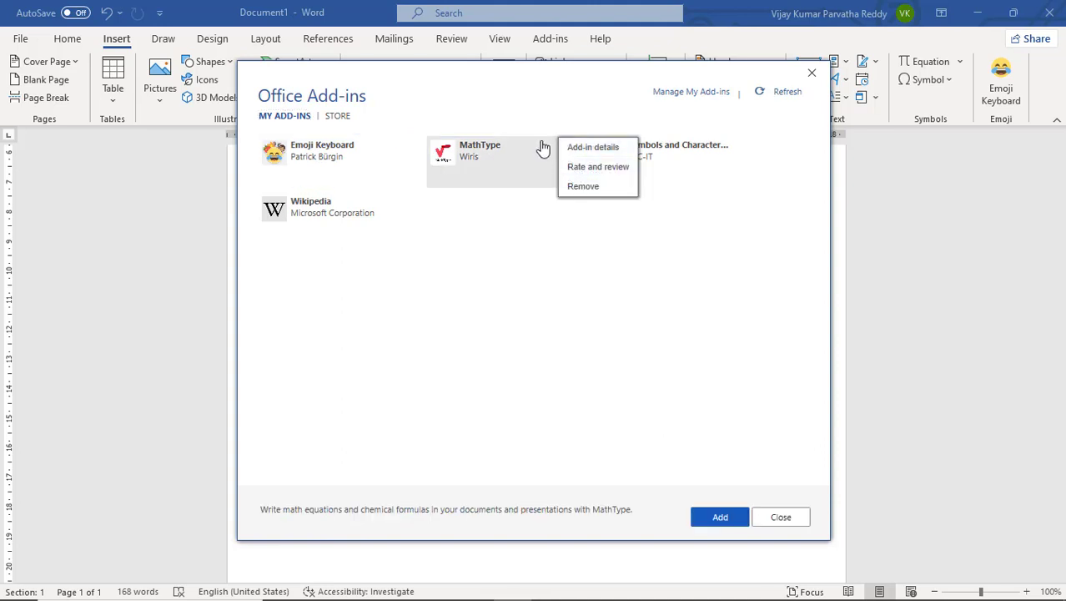
click(566, 150)
click(566, 150)
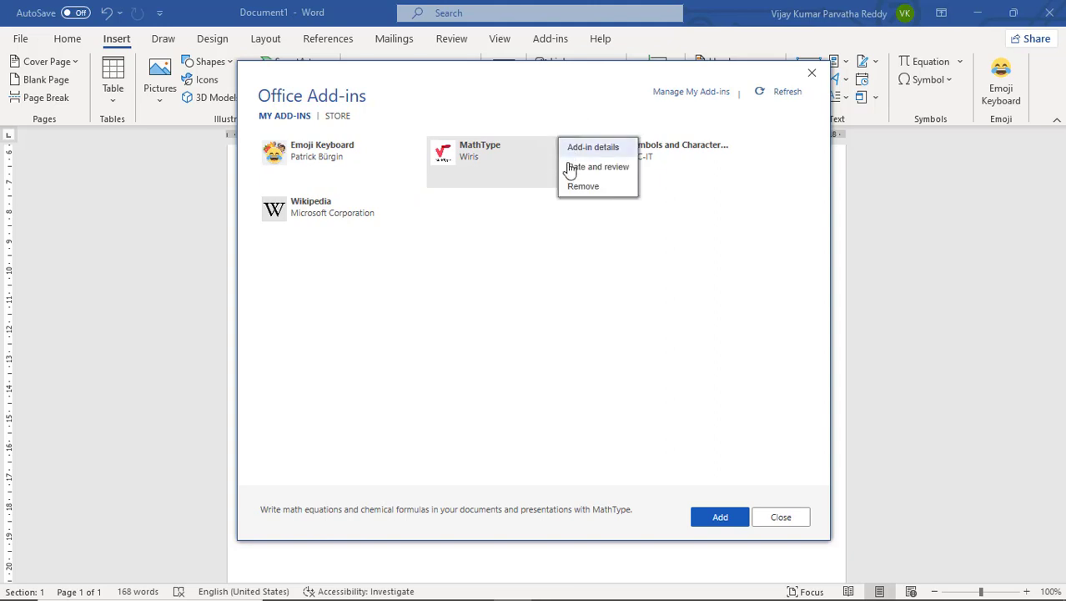
click(582, 188)
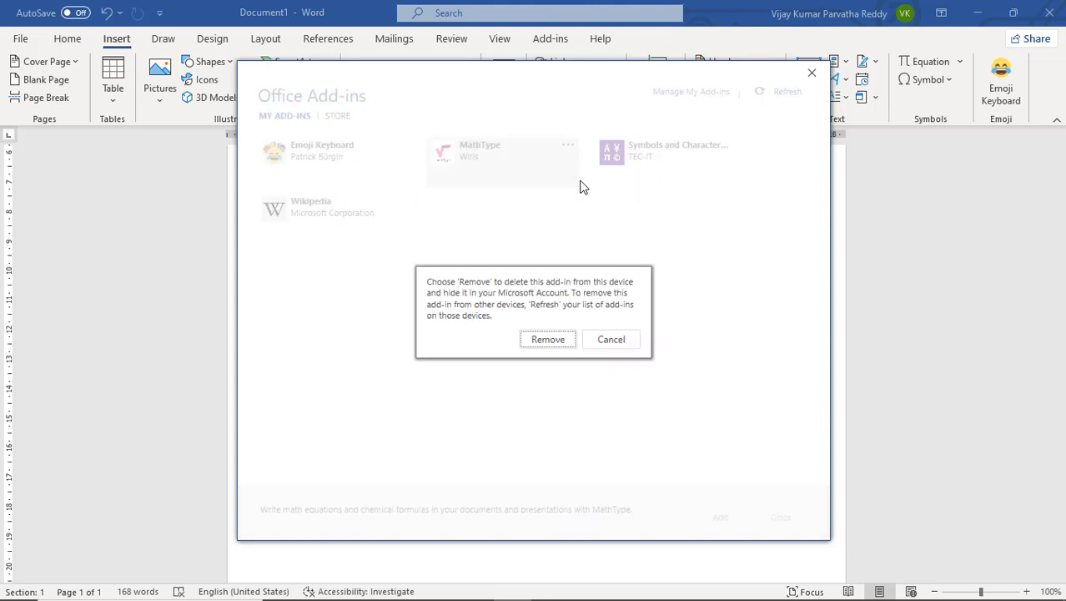
click(551, 340)
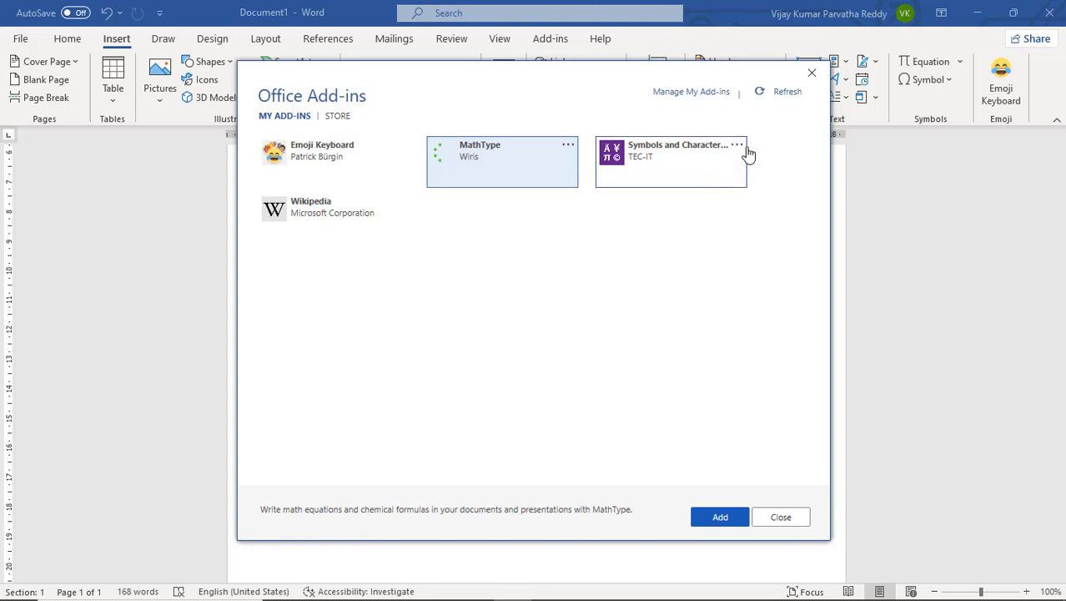
Remove the Wikipedia and the Symbols and Characters add-ins from the personal add-ins list
click(738, 147)
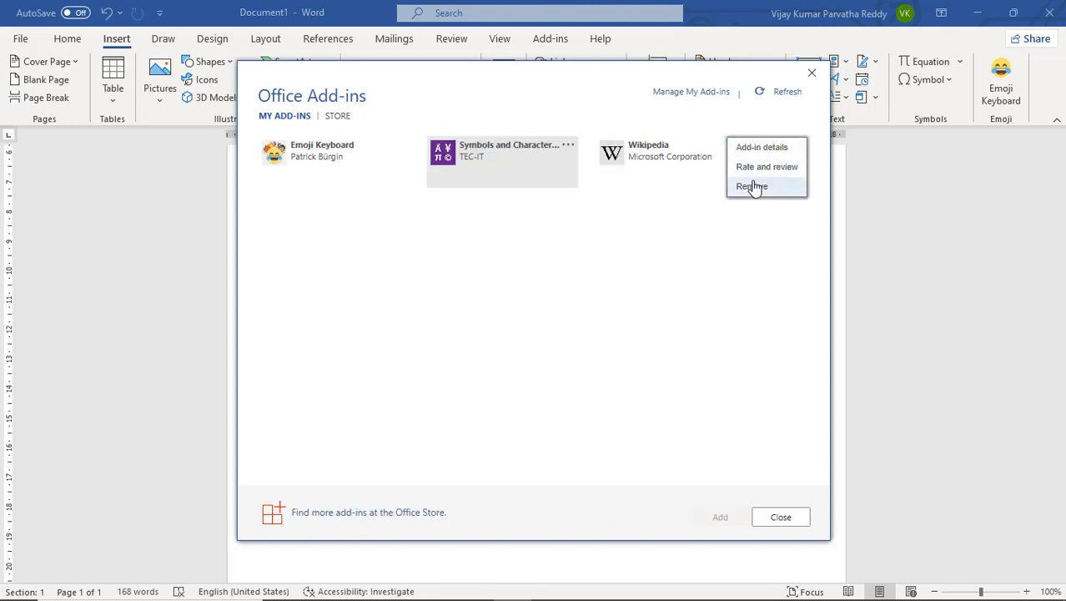
click(753, 187)
click(550, 340)
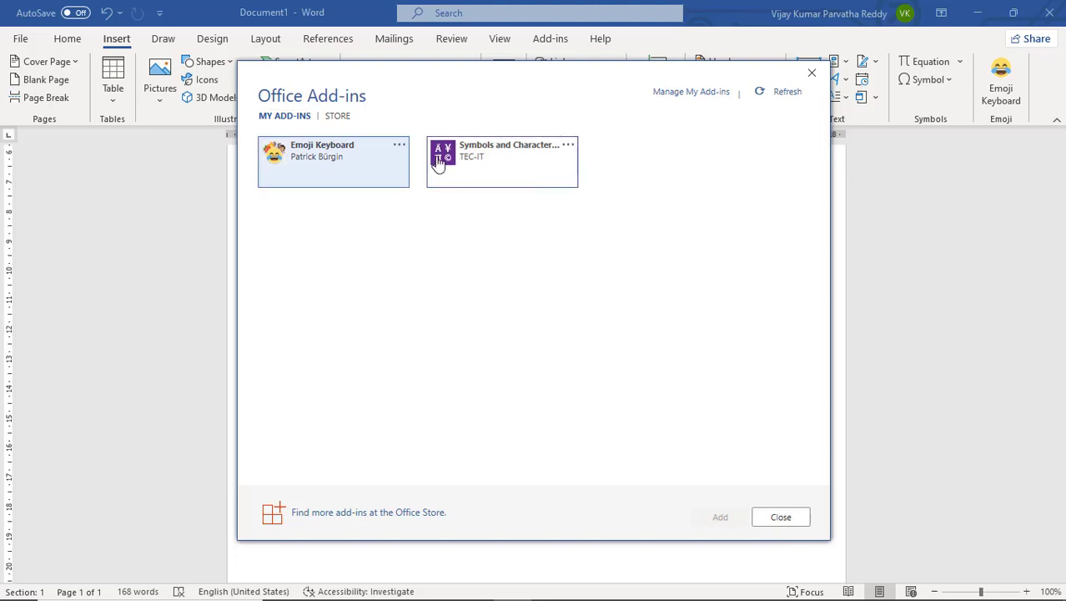
click(570, 147)
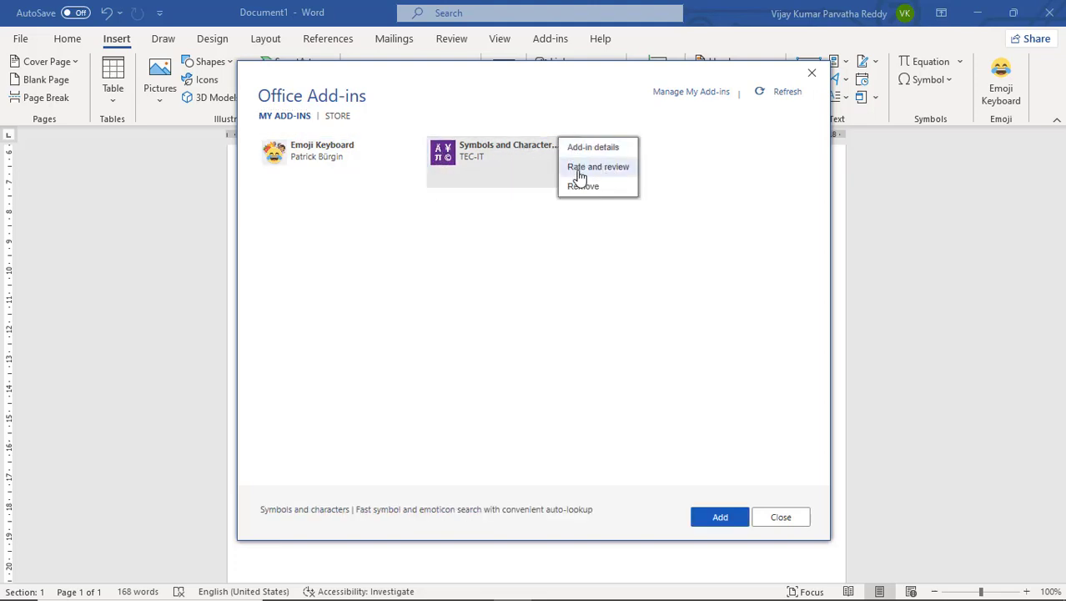
click(579, 188)
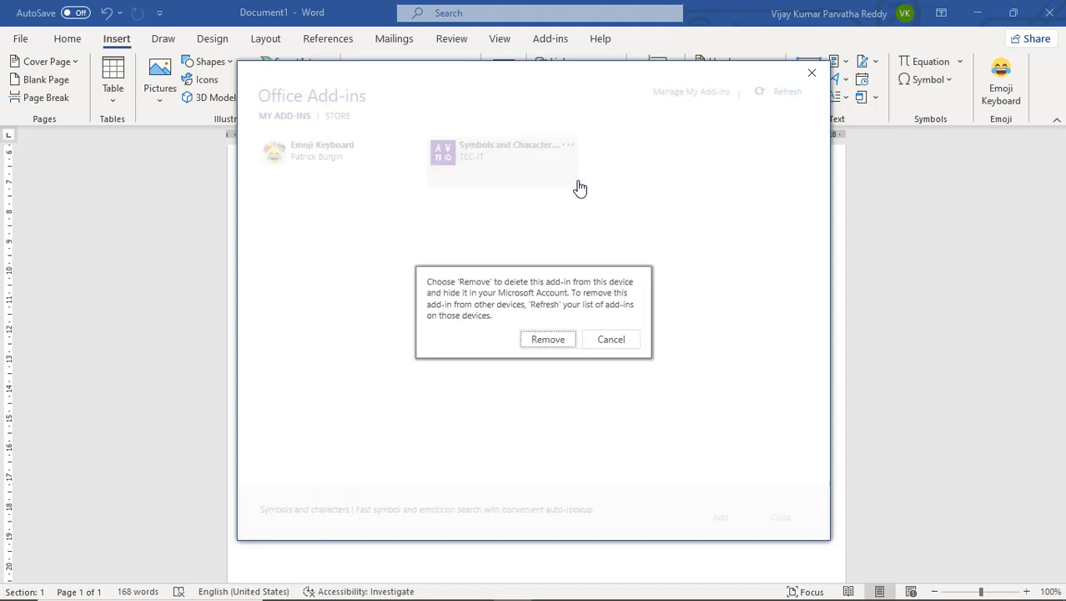
click(551, 341)
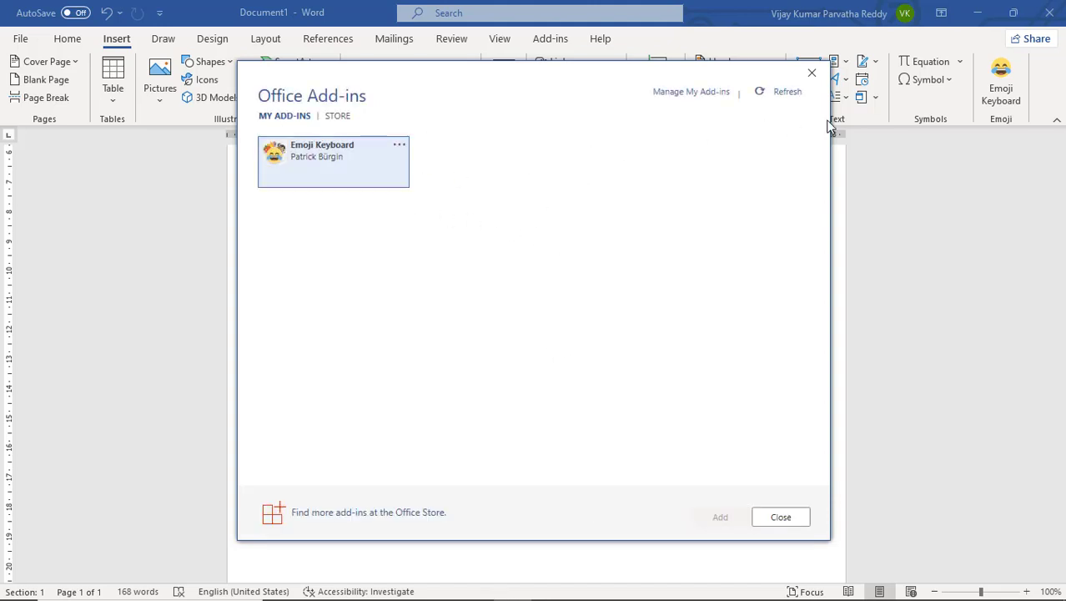
Remove the Emoji Keyboard add-in from the personal list and close the Office Add-ins window
click(399, 146)
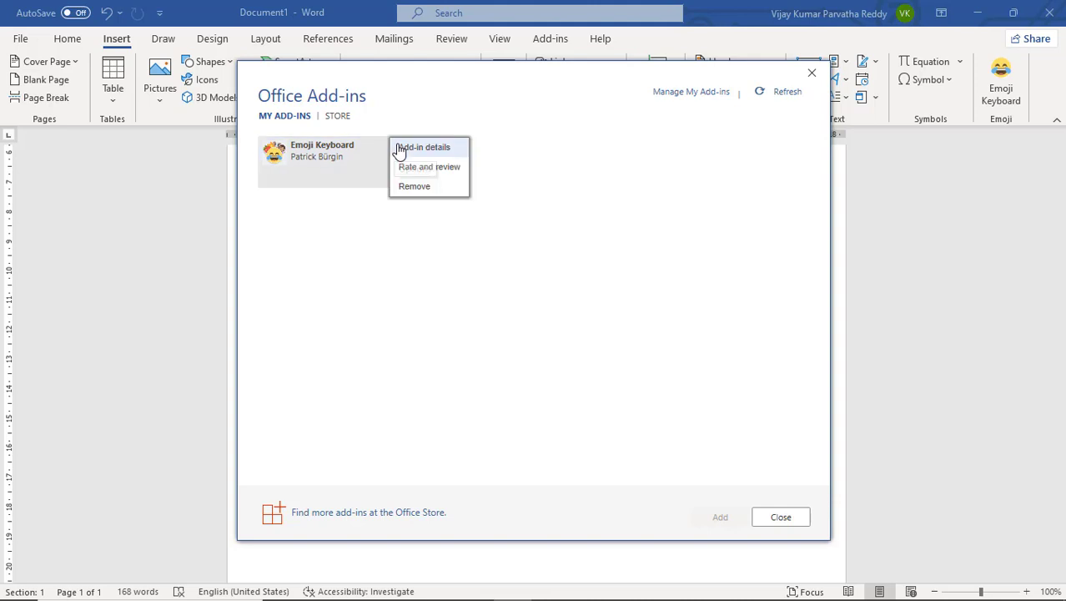
click(420, 185)
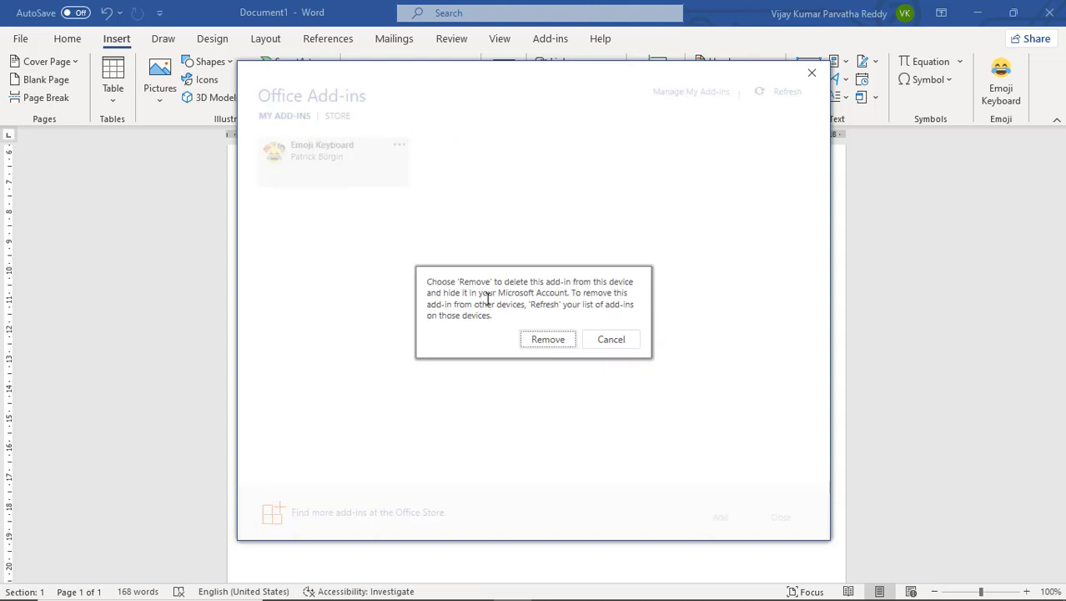
click(548, 345)
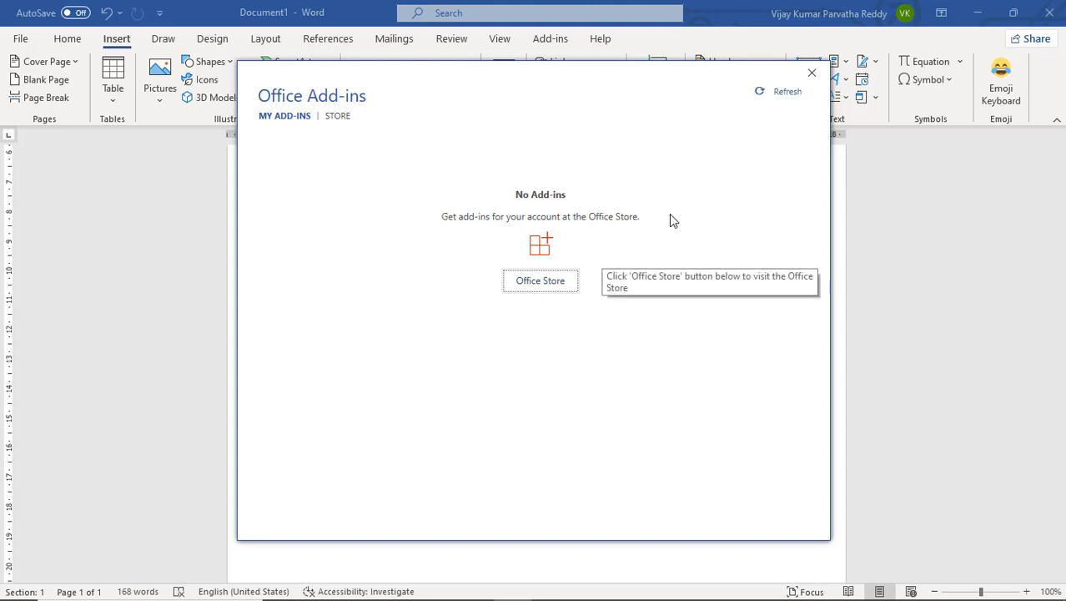
click(811, 73)
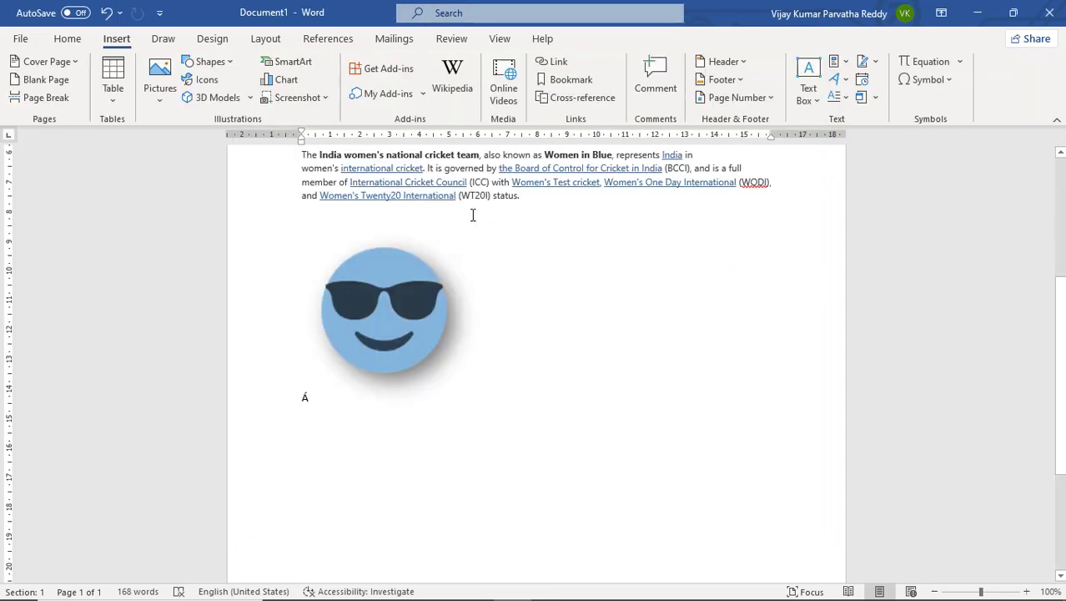
Check which add-ins are still listed as personal, view the Office Store offerings, and close the window
click(388, 94)
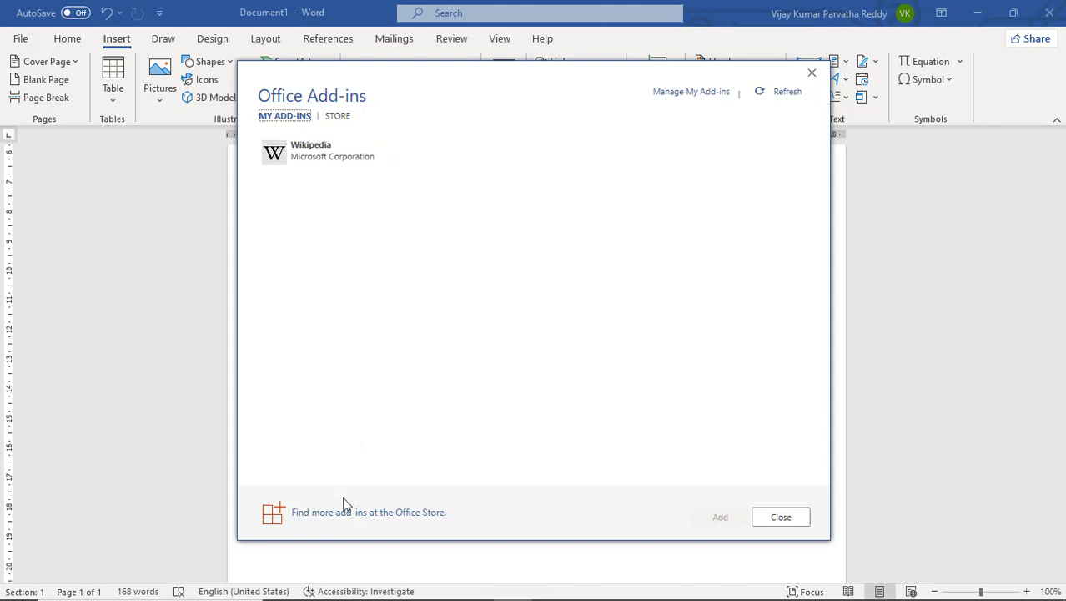
click(424, 519)
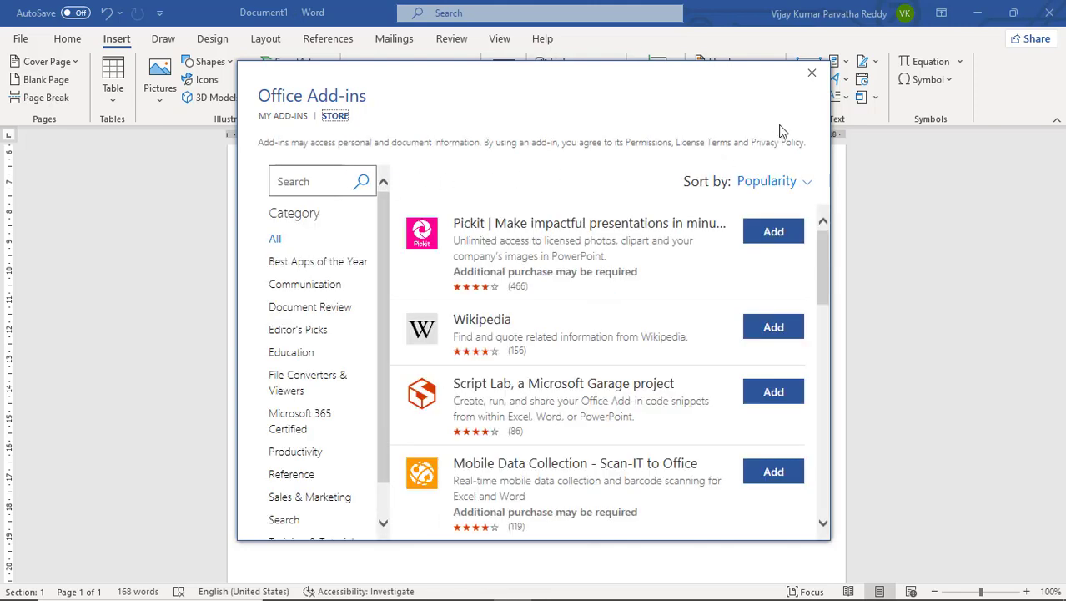
click(811, 73)
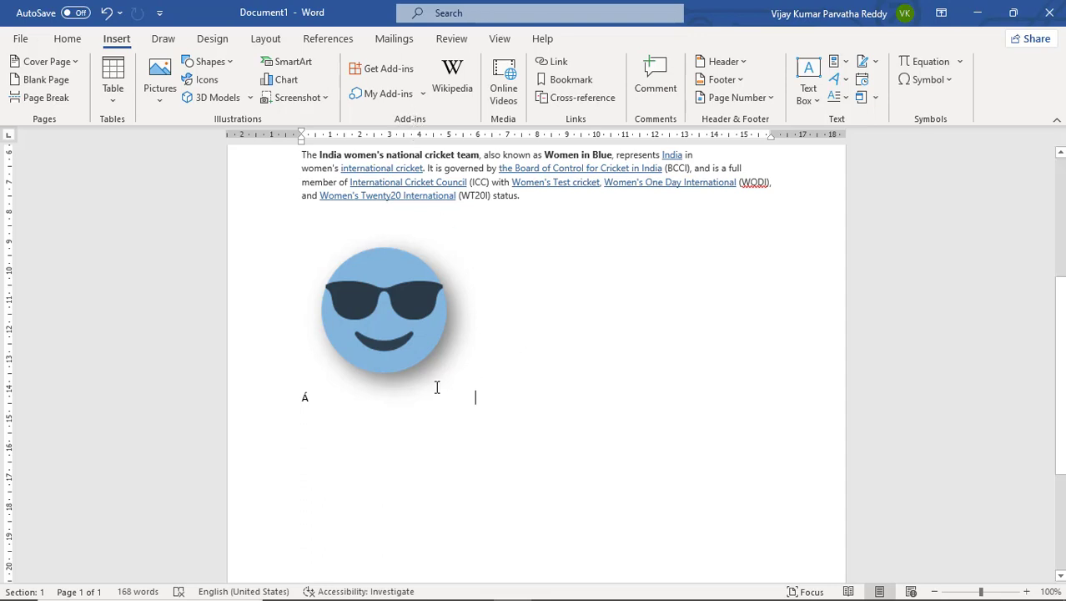
Add blank lines below the Á character, and open and cancel the dialog for inserting an online video
key(Return)
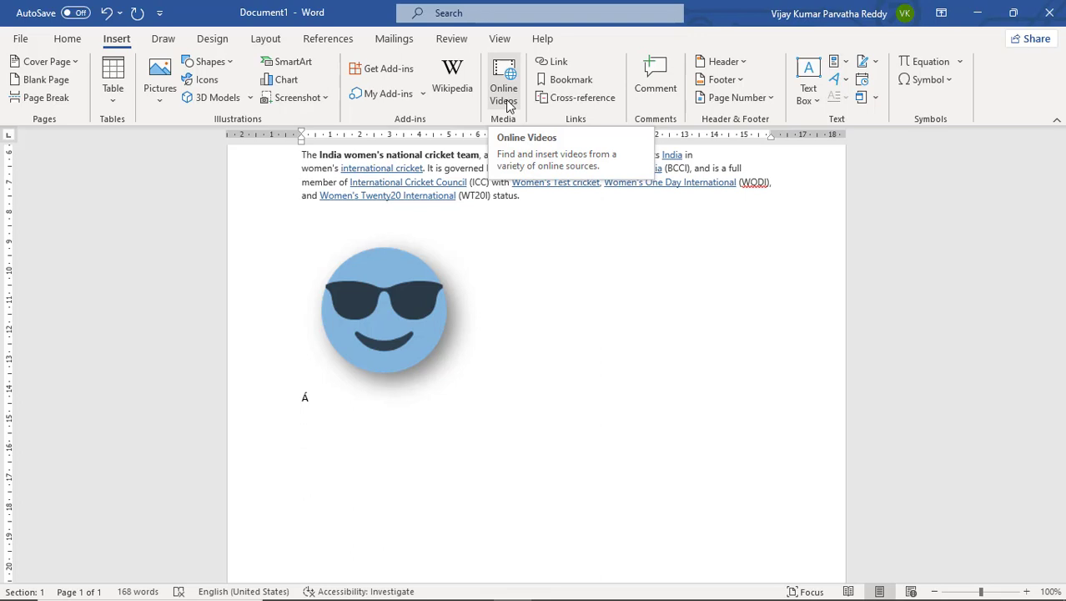
key(alt+Tab)
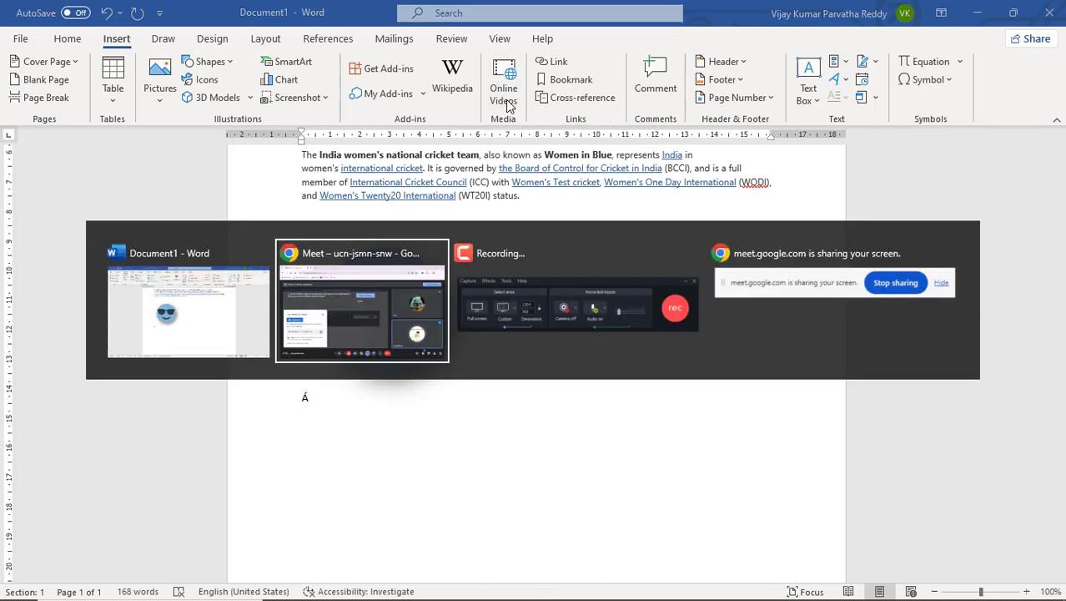
key(alt+Tab)
key(alt+Tab)
key(alt+Tab)
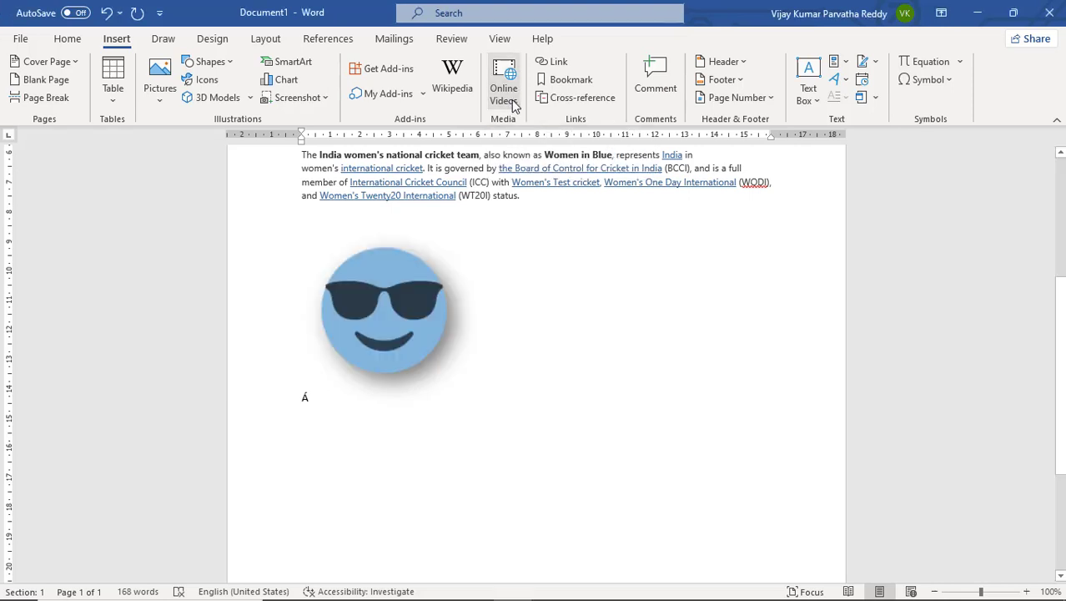
click(511, 99)
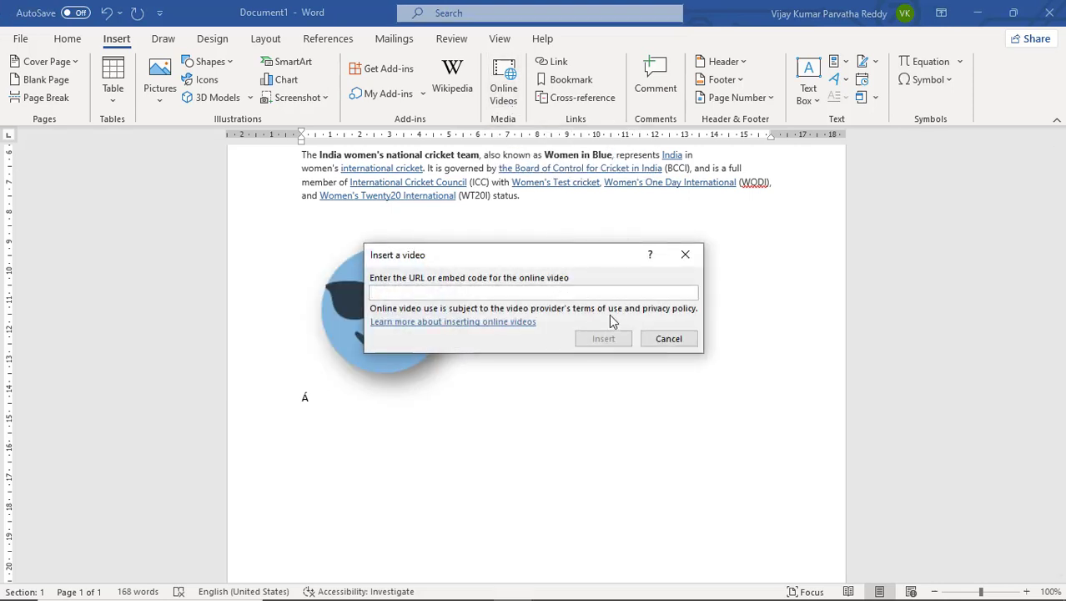
click(668, 339)
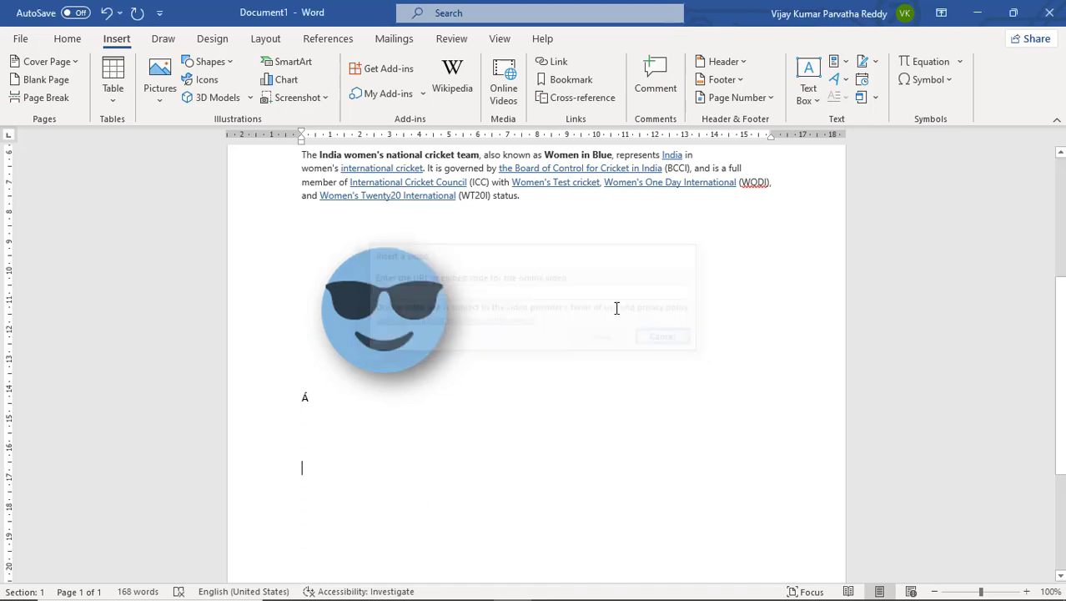
Remove the remaining Wikipedia add-in from the personal list and close the Office Add-ins window
click(382, 74)
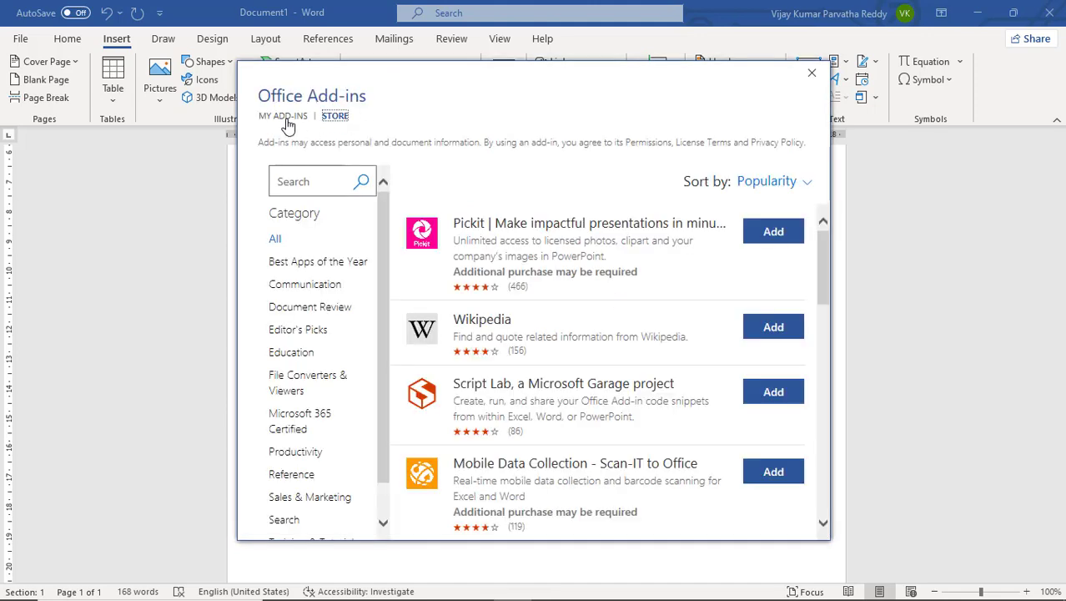
click(286, 119)
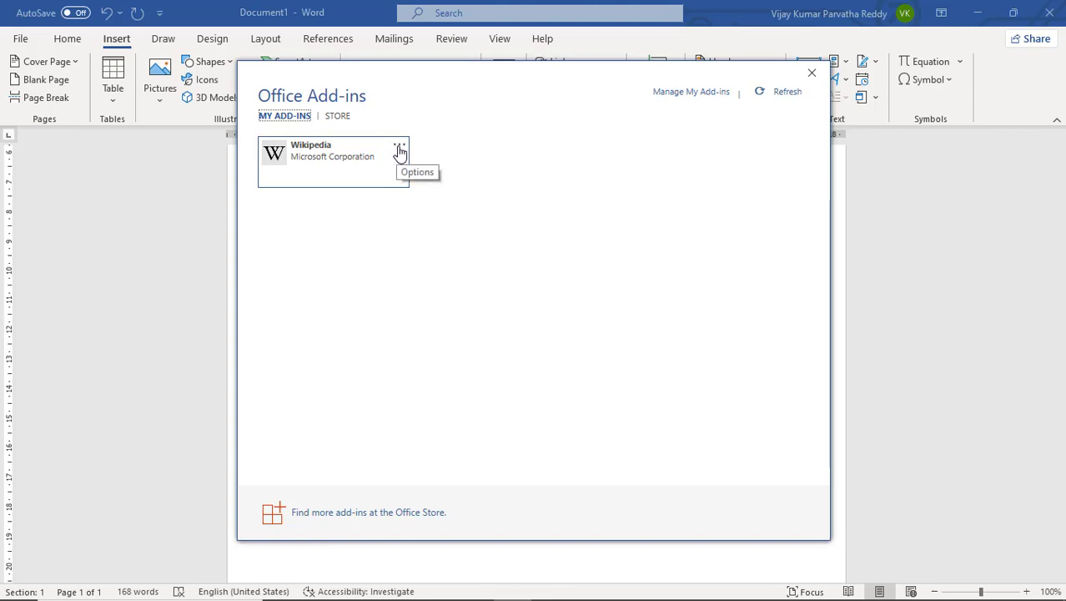
click(400, 149)
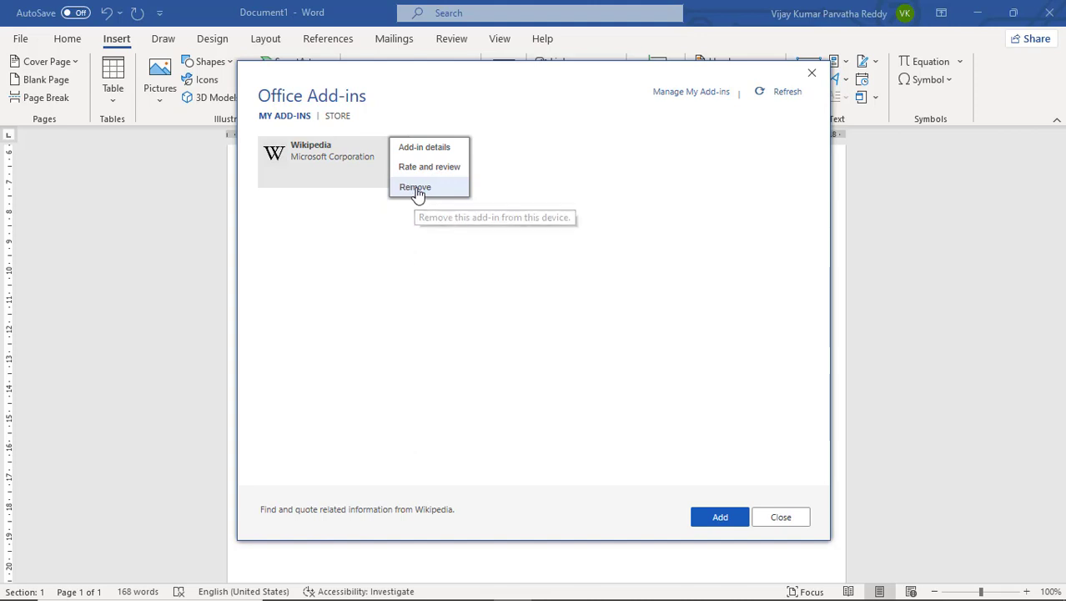
click(416, 187)
click(539, 341)
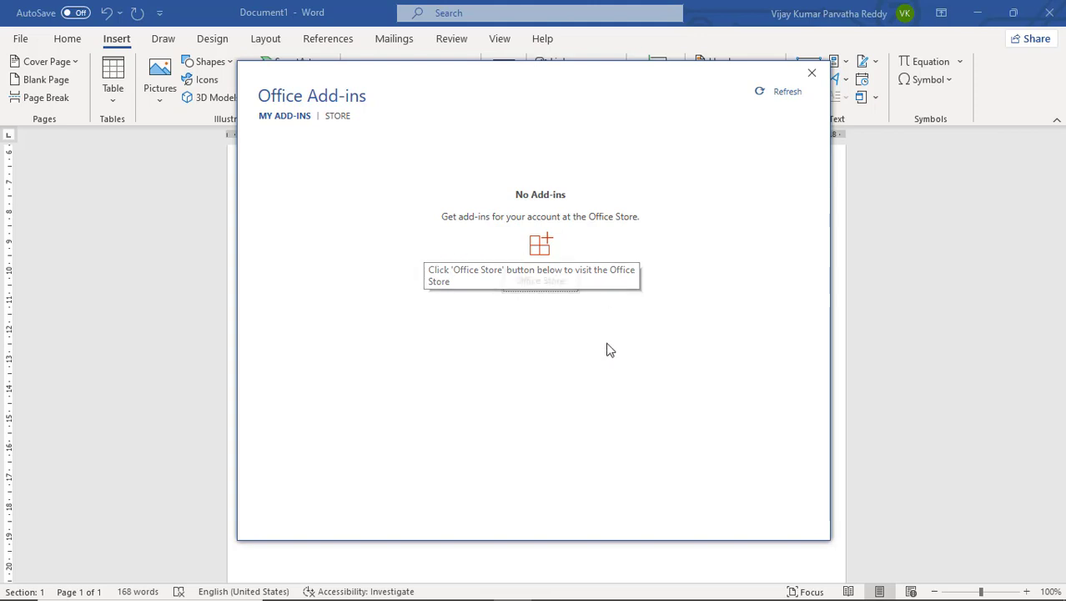
click(811, 74)
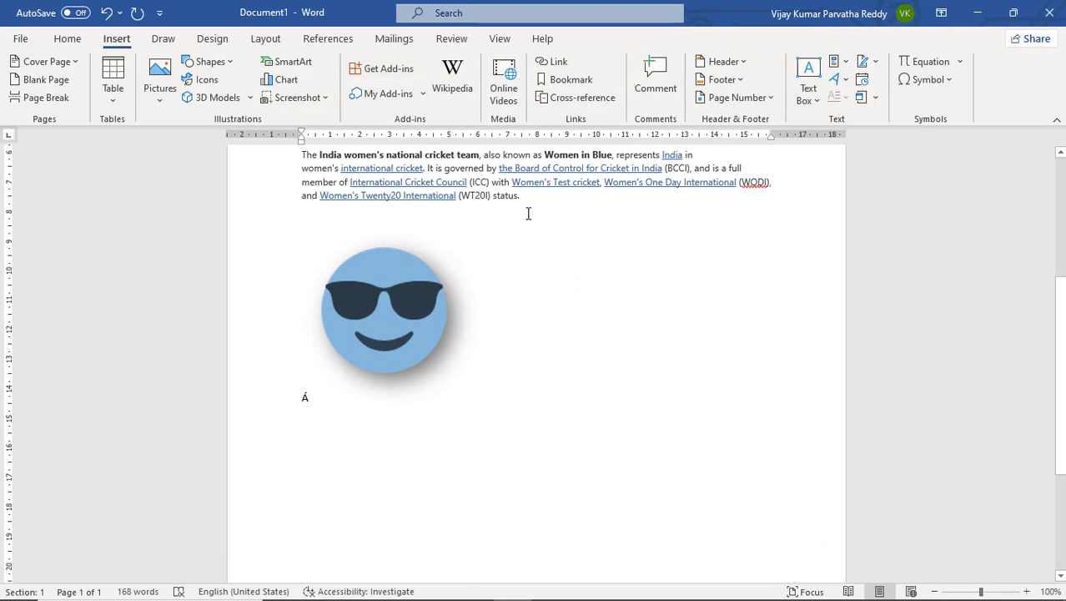
Start inserting an online video, switch to Chrome, and open youtube.com/edusoft4u in a new tab to find the video
click(511, 107)
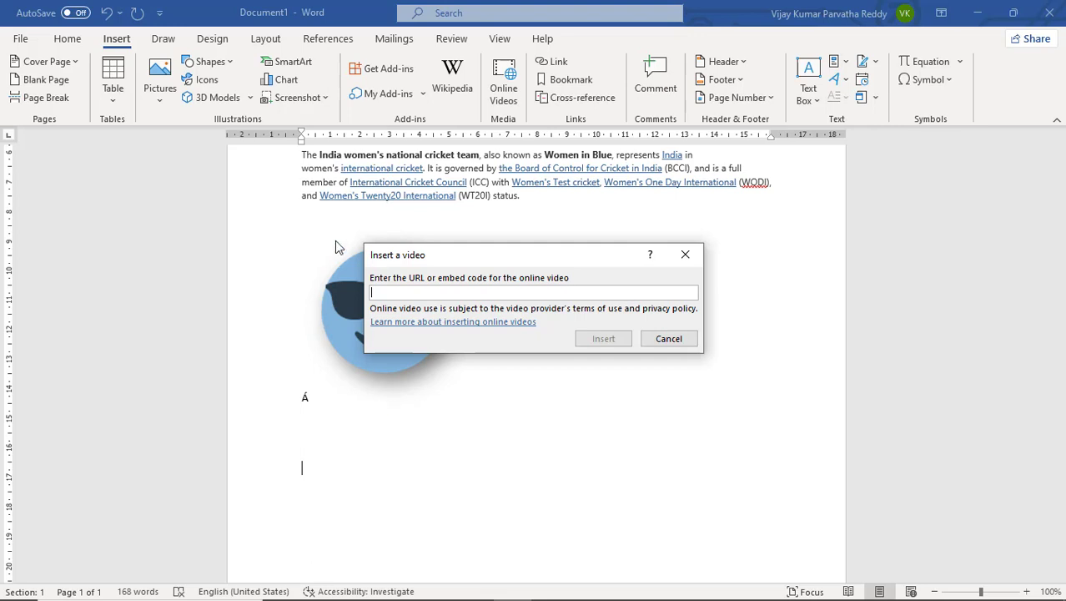
click(585, 350)
key(alt+Tab)
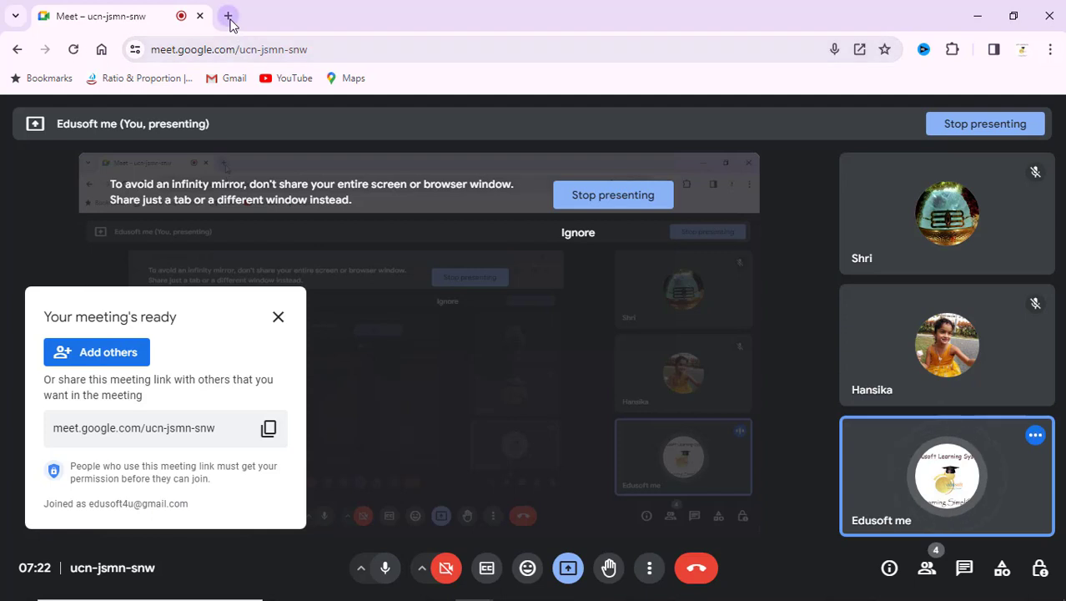
click(228, 16)
text(g)
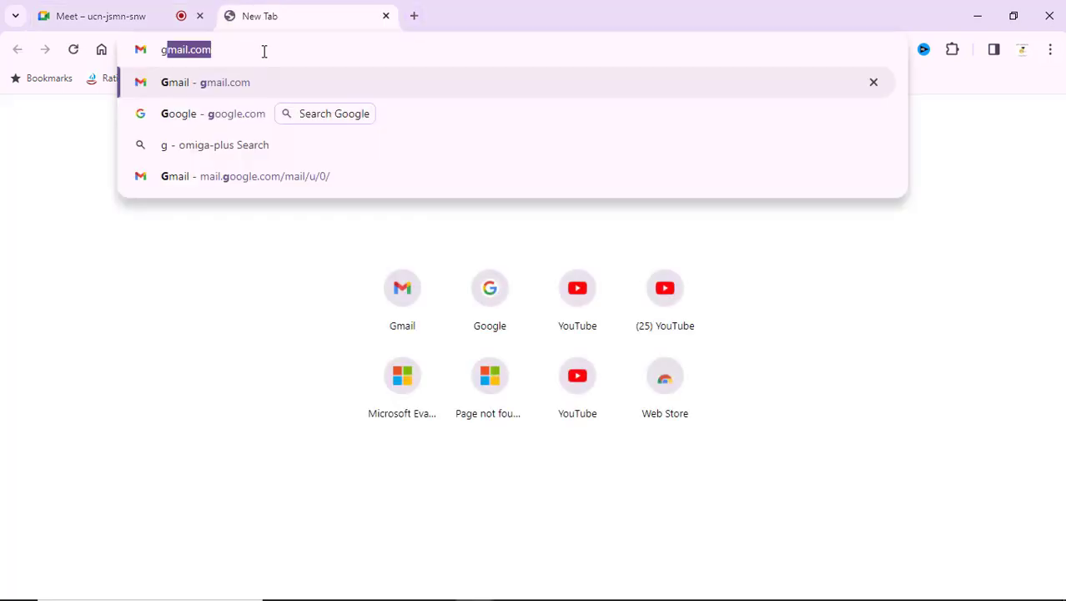
key(BackSpace)
key(BackSpace)
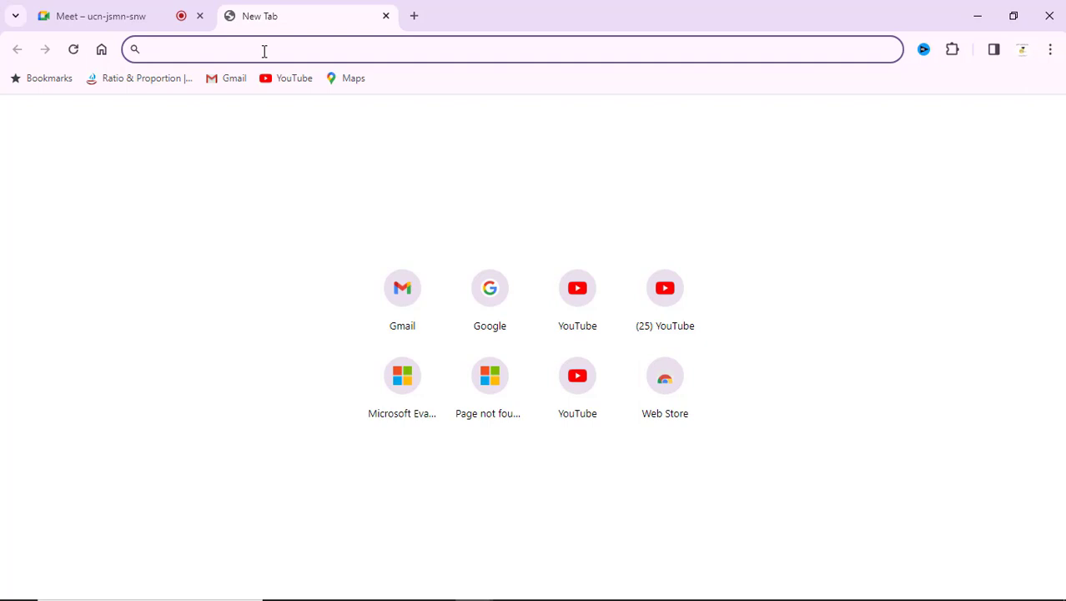
text(youtube.com/edusoft4u)
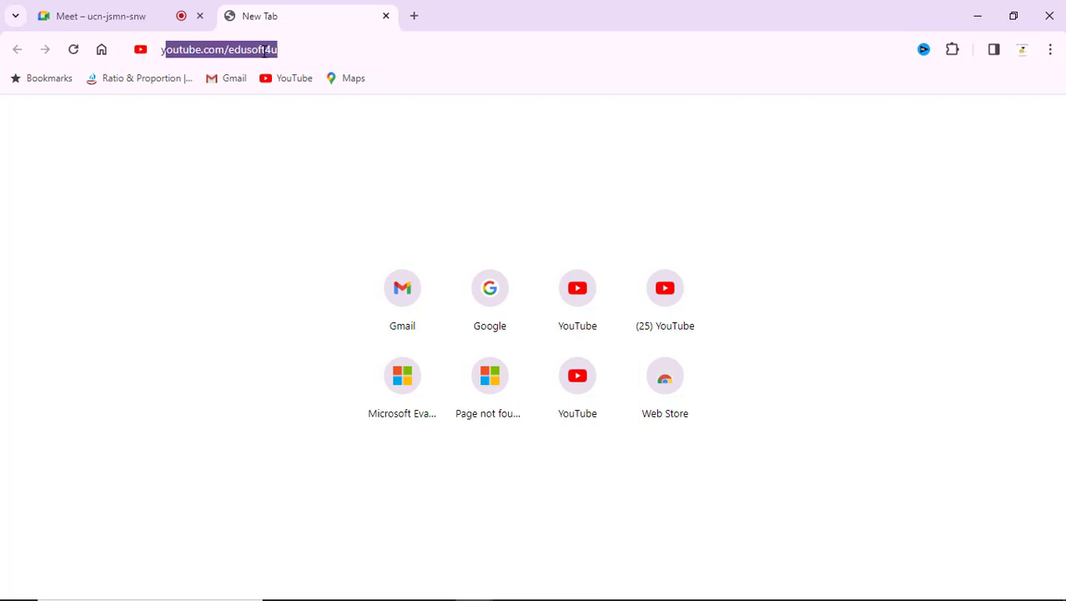
key(Return)
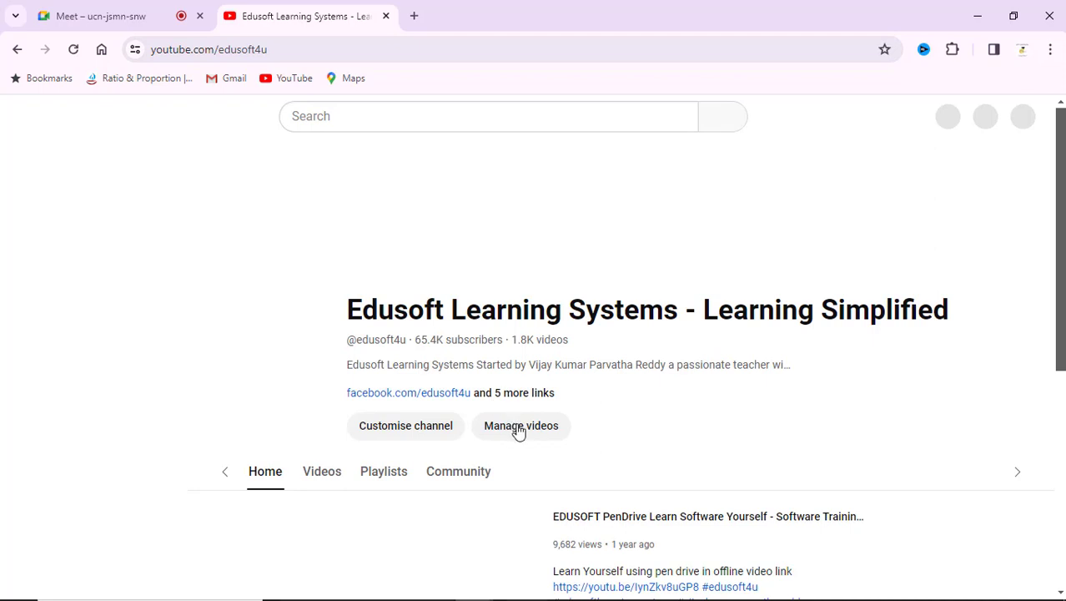
Open the channel's video management page in YouTube Studio and pause the featured video playing on the channel home page
click(519, 428)
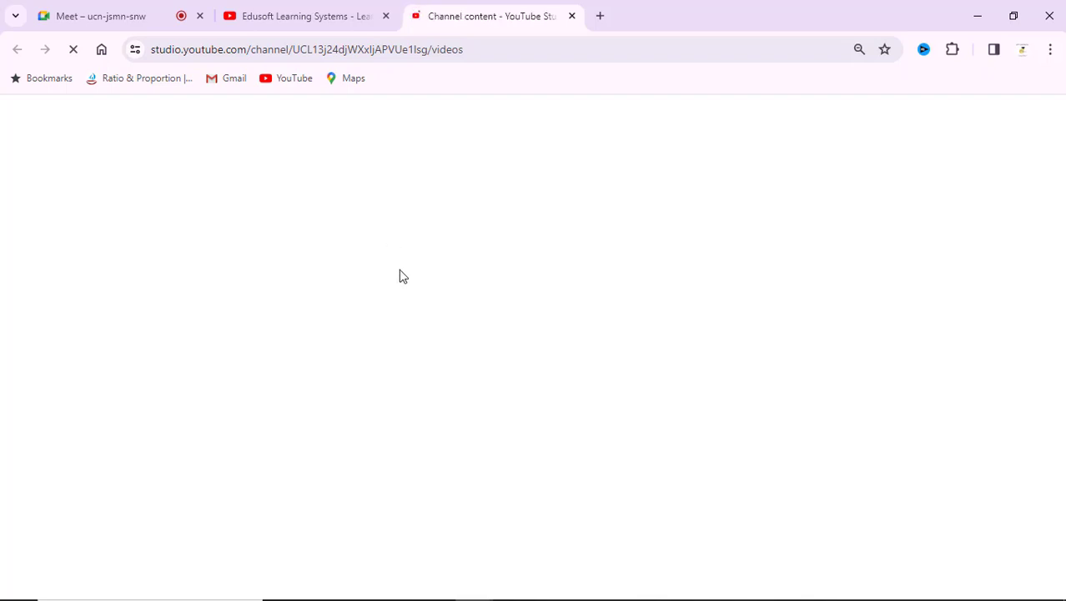
click(331, 23)
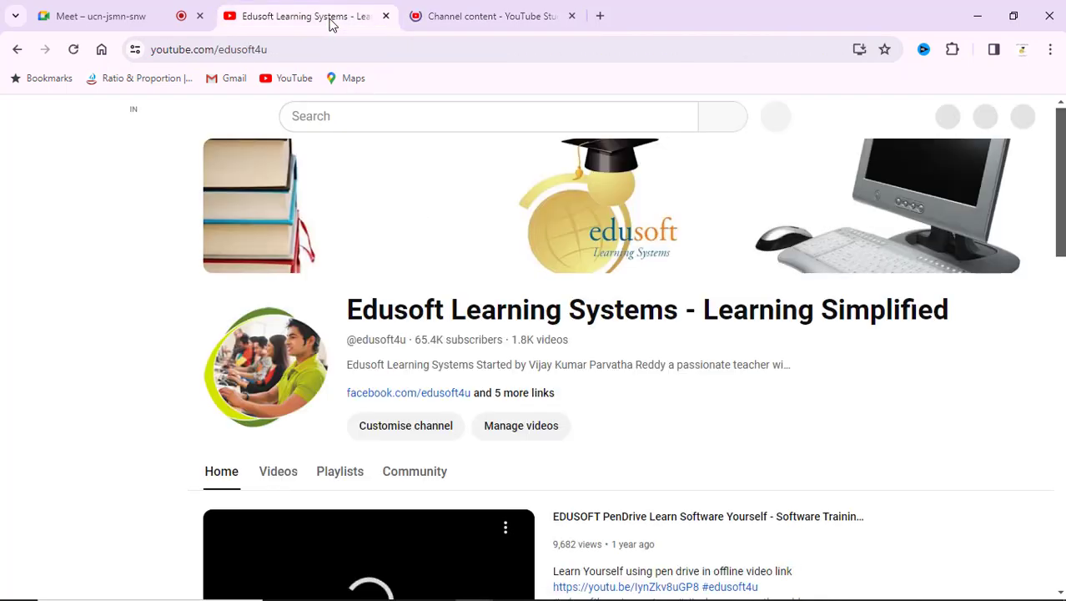
click(433, 22)
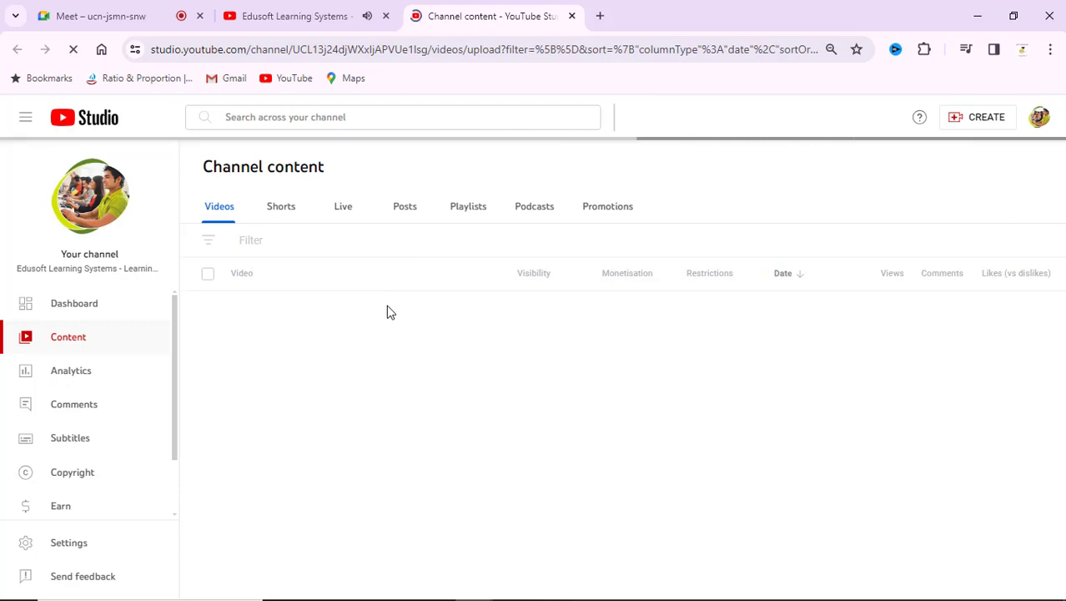
click(297, 18)
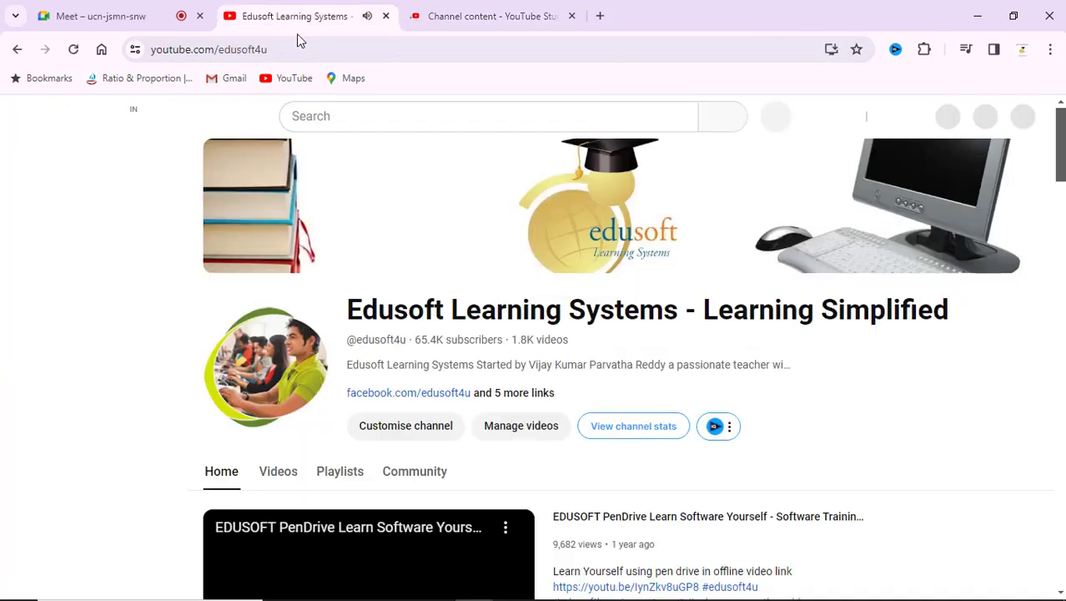
scroll(447, 453, down, 3)
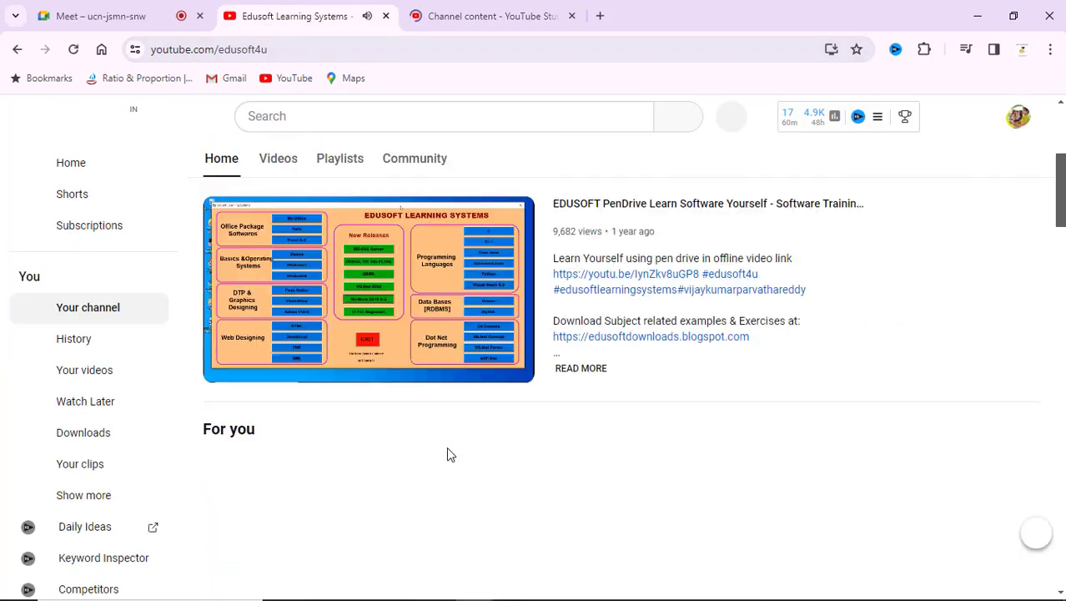
click(365, 299)
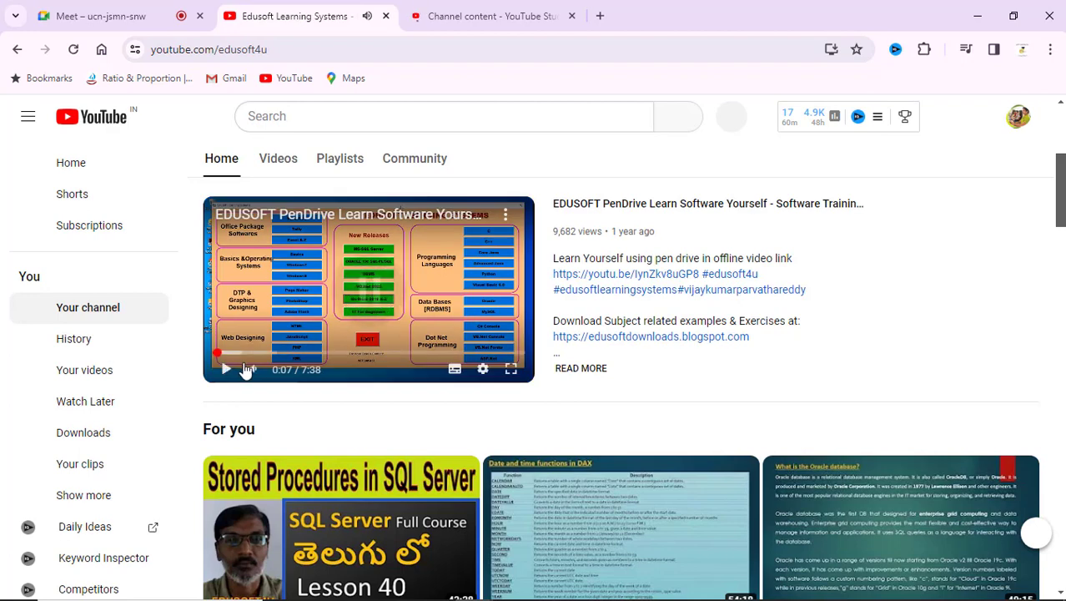
click(467, 17)
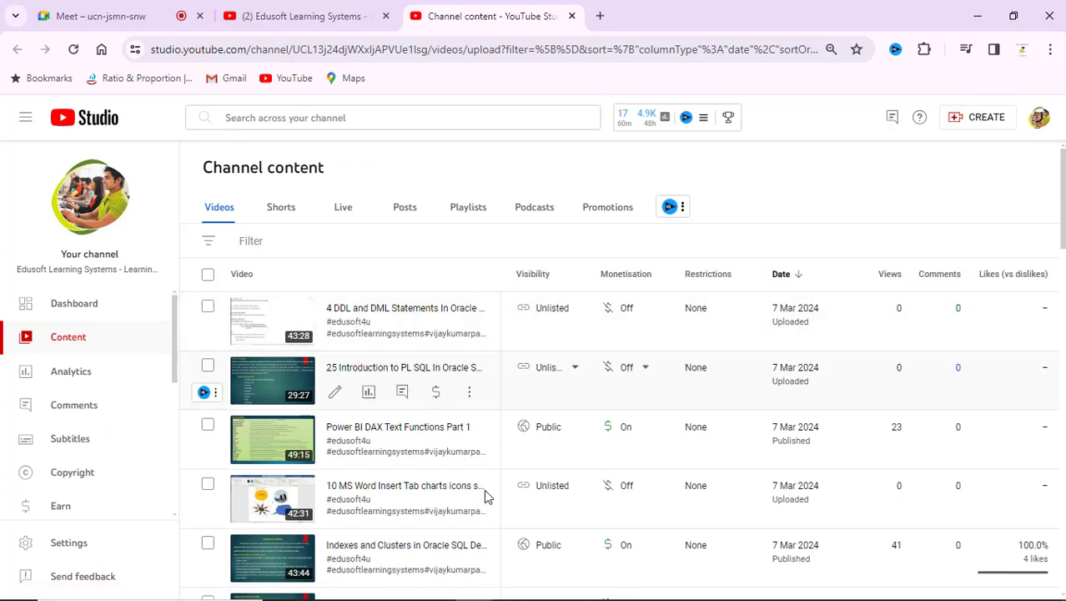
View the unlisted video "10 MS Word Insert Tab charts icons shapes smartart snapshots 3d Models" on YouTube and pause its playback
scroll(484, 493, down, 2)
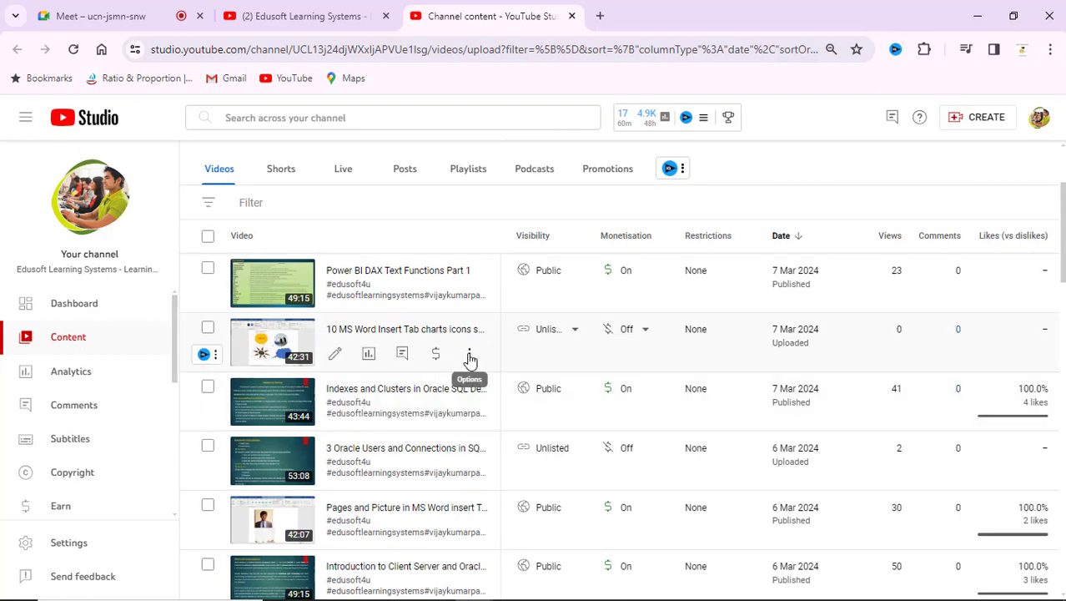
click(470, 355)
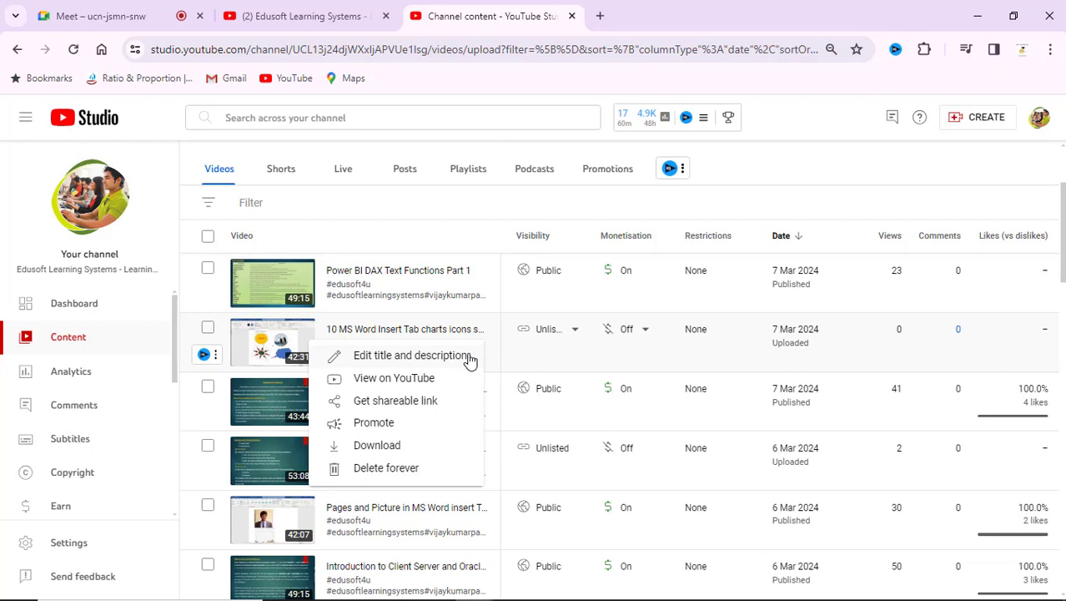
click(428, 384)
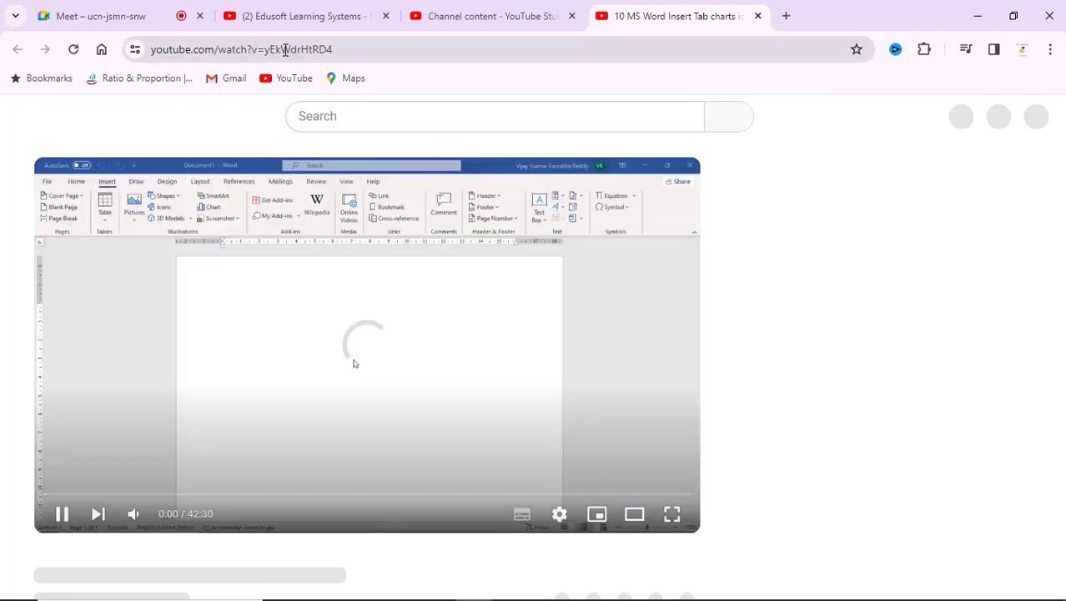
click(341, 49)
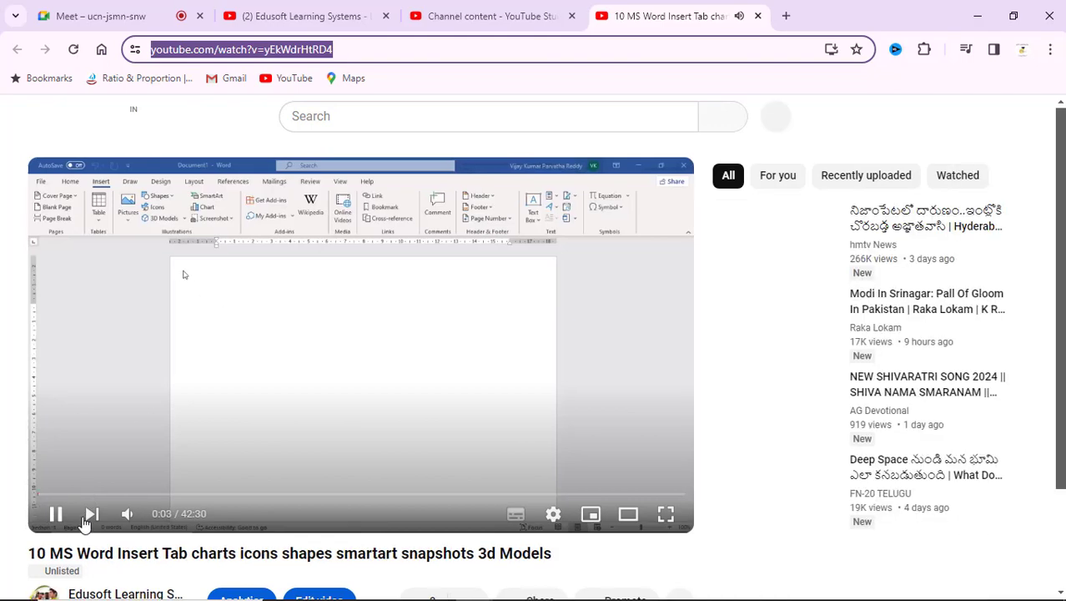
click(59, 515)
click(293, 469)
Copy the share link of the MS Word Insert Tab video and close the sharing window
scroll(293, 469, down, 2)
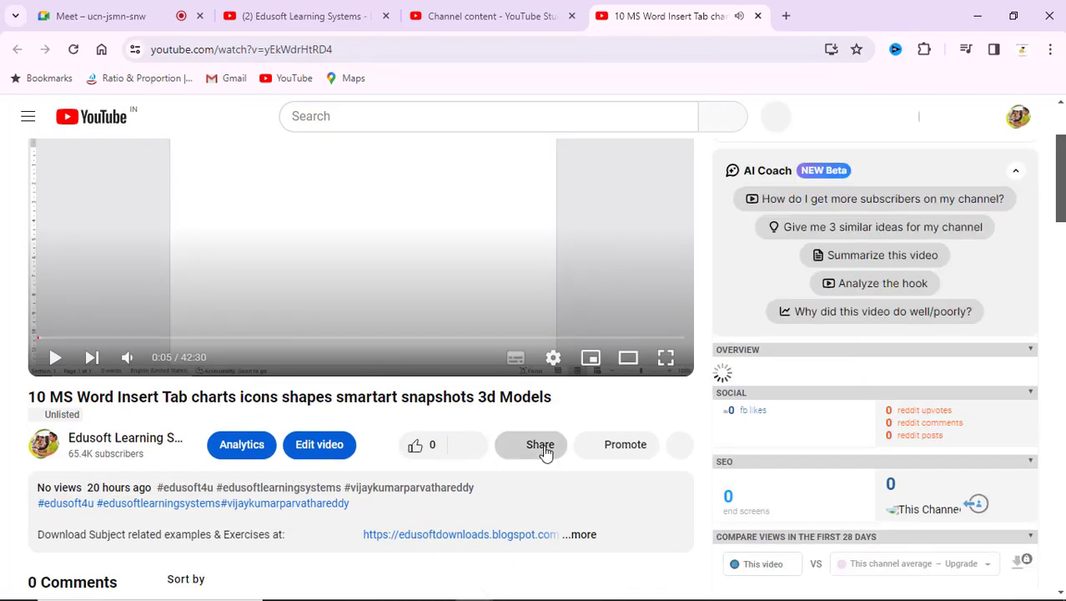
click(543, 451)
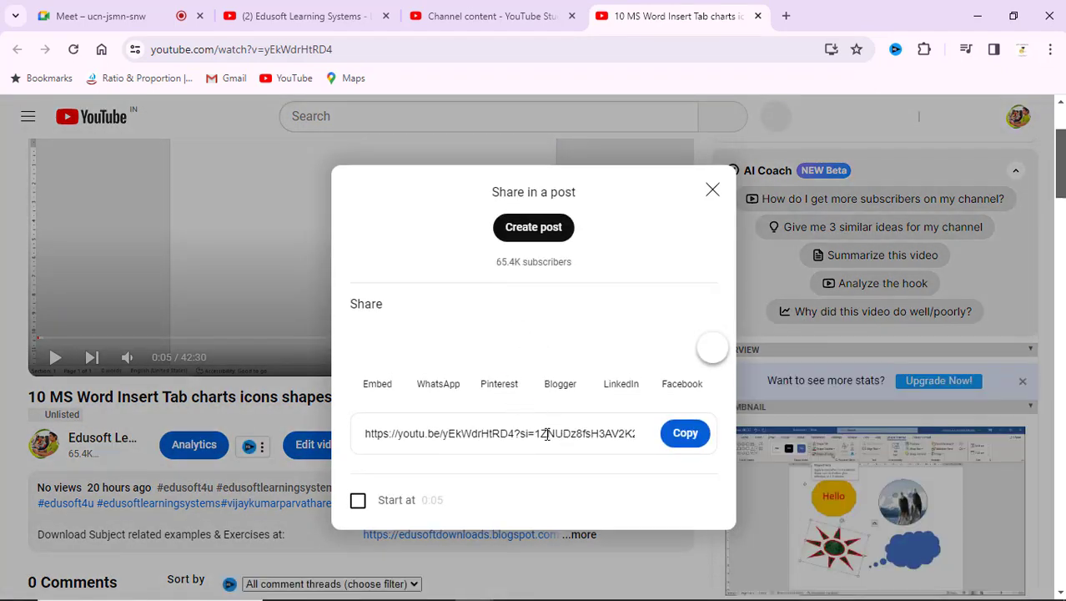
drag(544, 434, 631, 438)
click(684, 433)
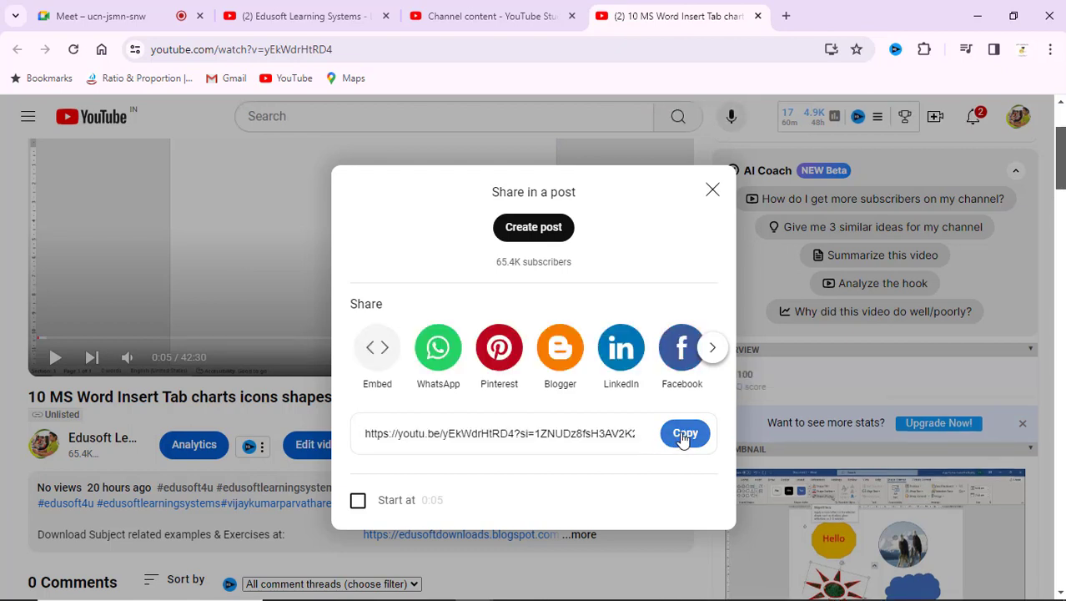
click(713, 192)
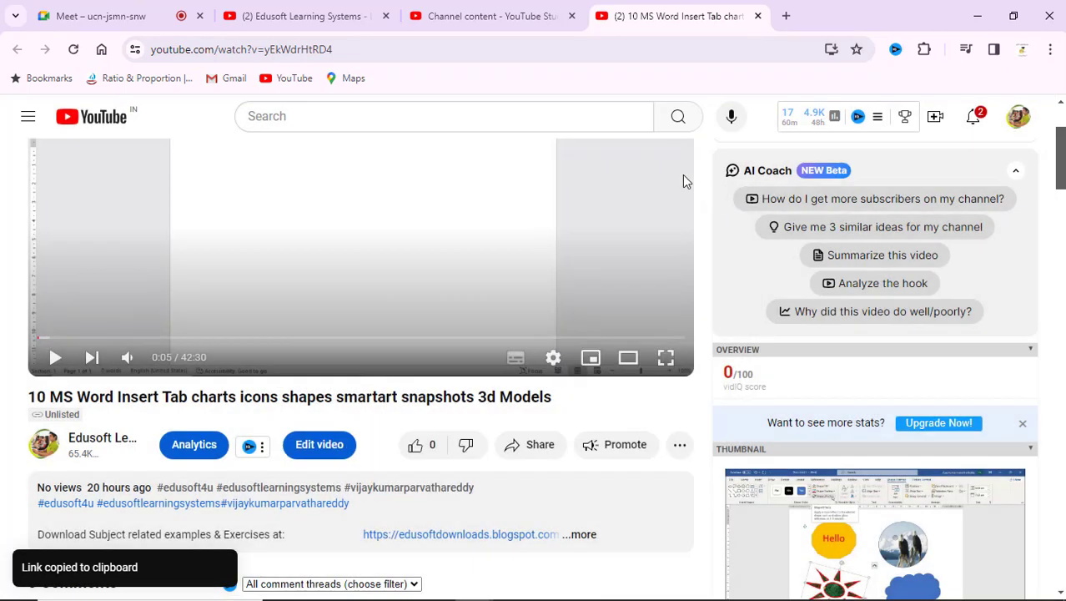
Close the YouTube tabs, switch back to Word, and insert the online video using the copied share link
click(757, 16)
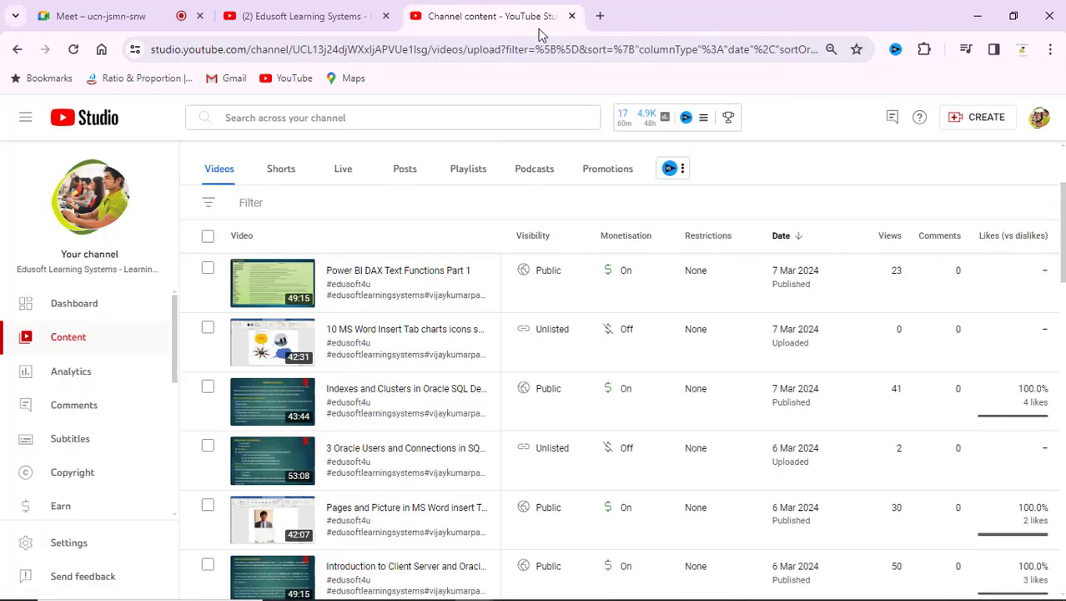
click(572, 16)
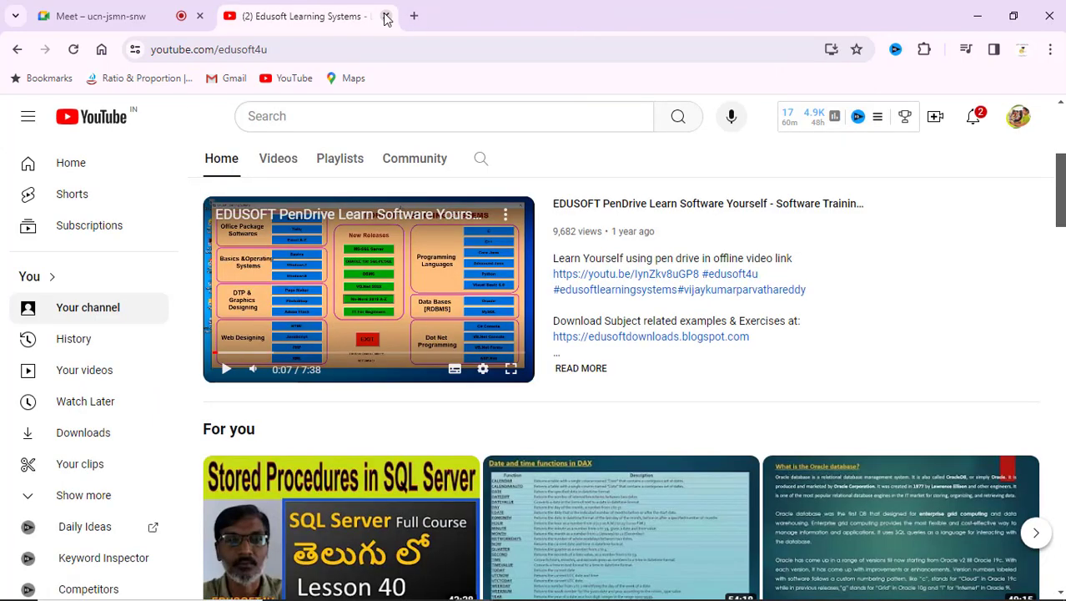
click(384, 17)
key(alt+Tab)
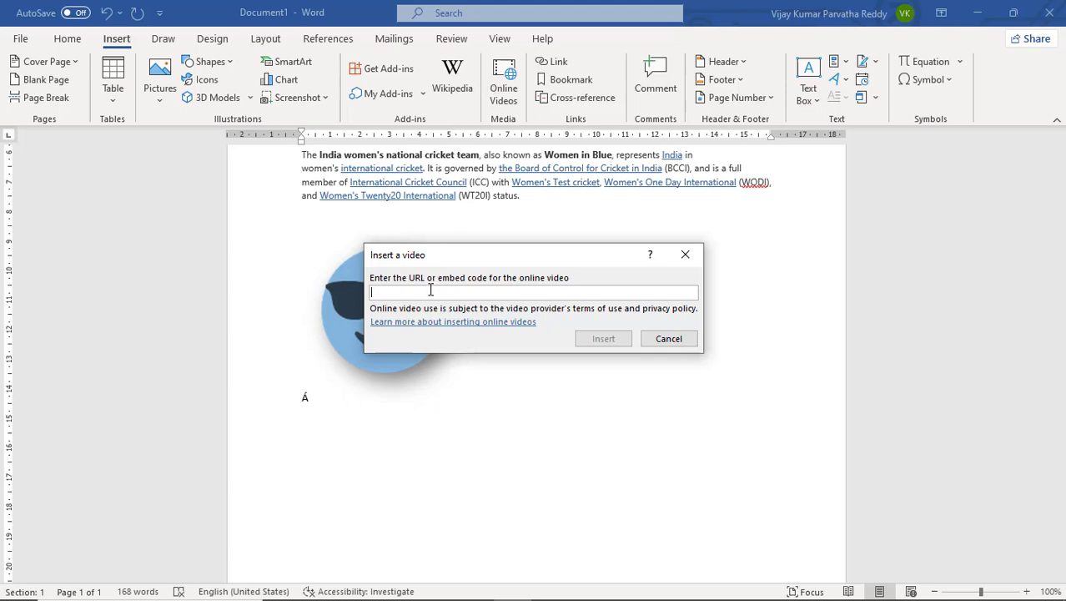
key(ctrl+v)
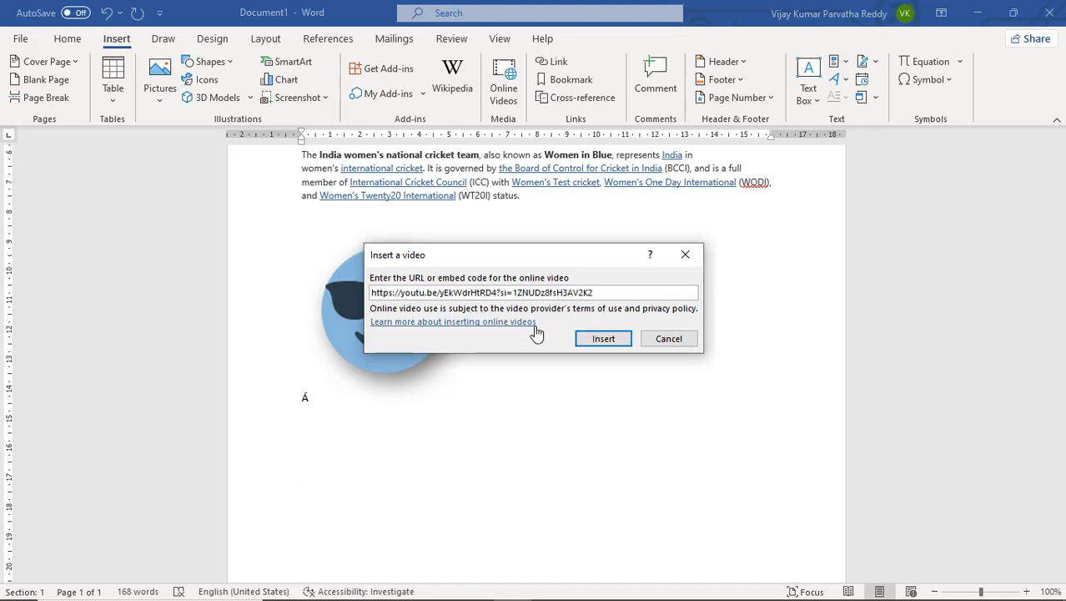
click(602, 342)
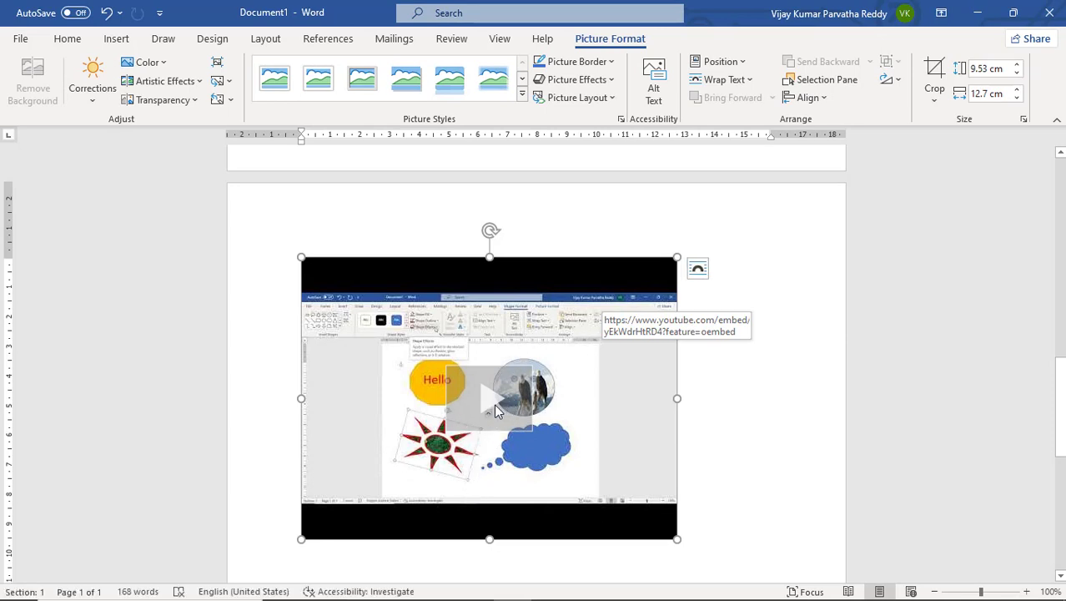
Play the inserted video inside the document and close the video player
click(495, 405)
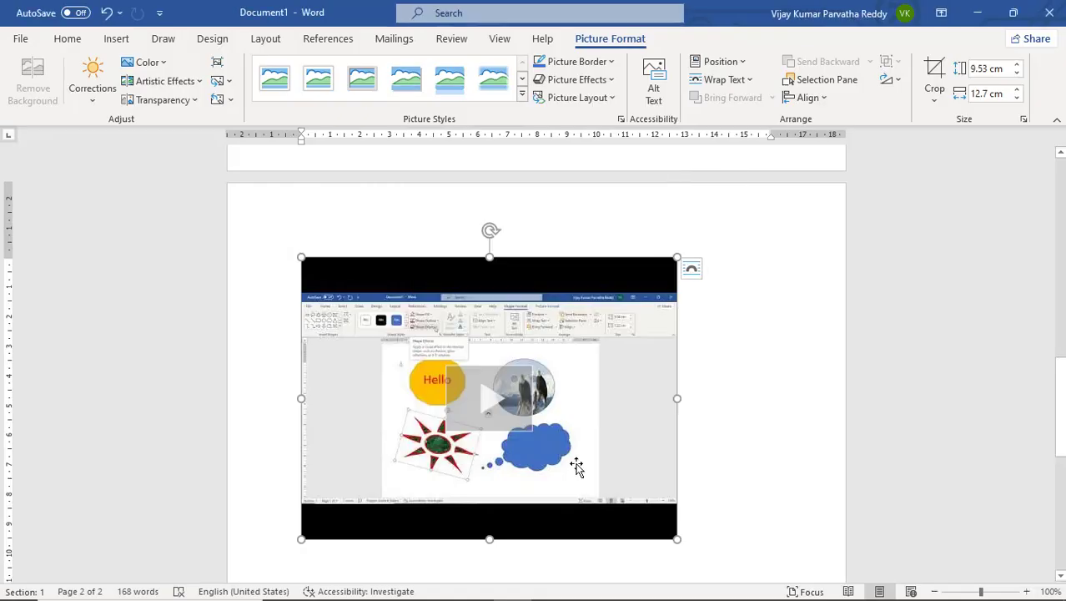
right_click(500, 403)
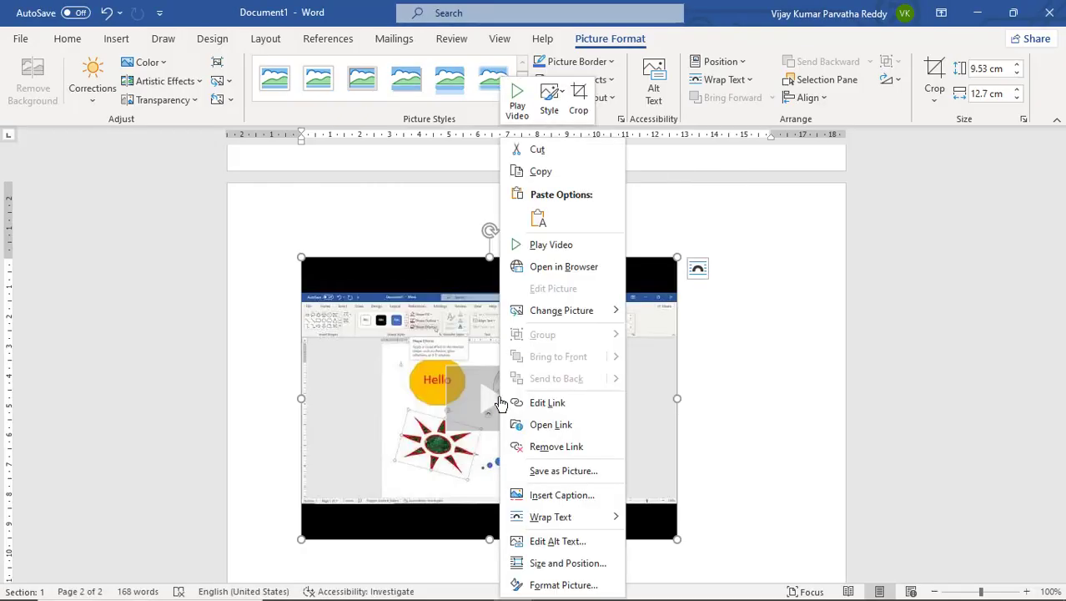
click(544, 247)
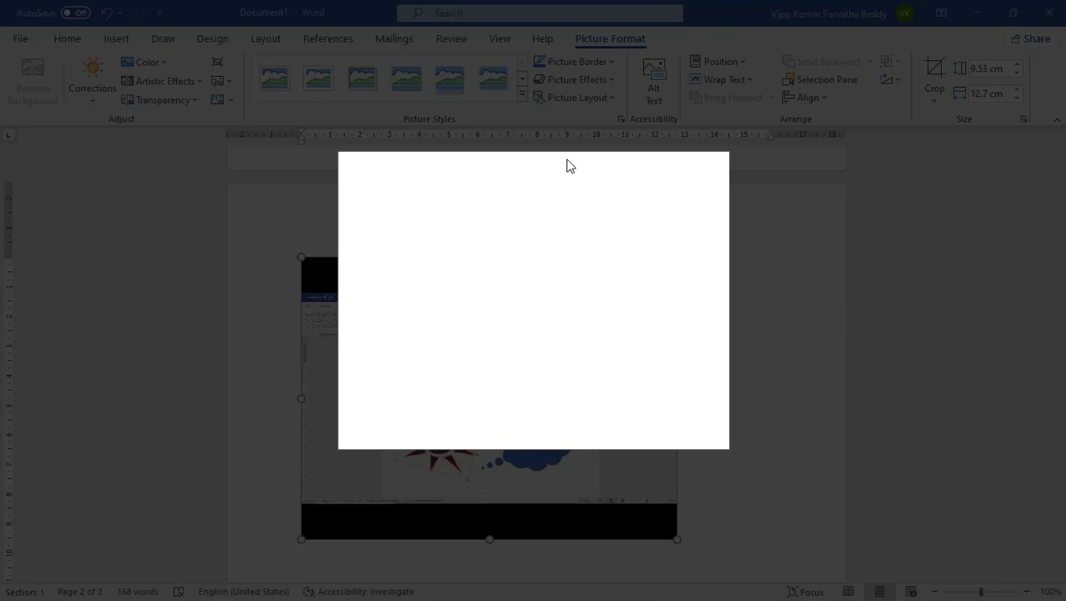
click(710, 475)
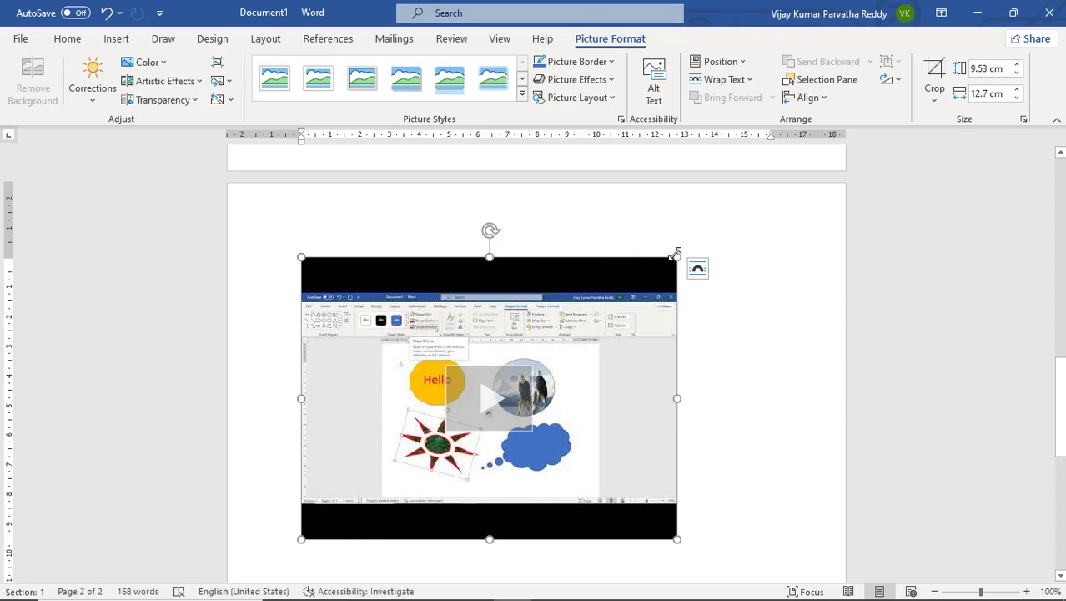
Enlarge the video to about 12.48 cm high by 16.64 cm wide, and delete it from the document
drag(676, 257, 792, 231)
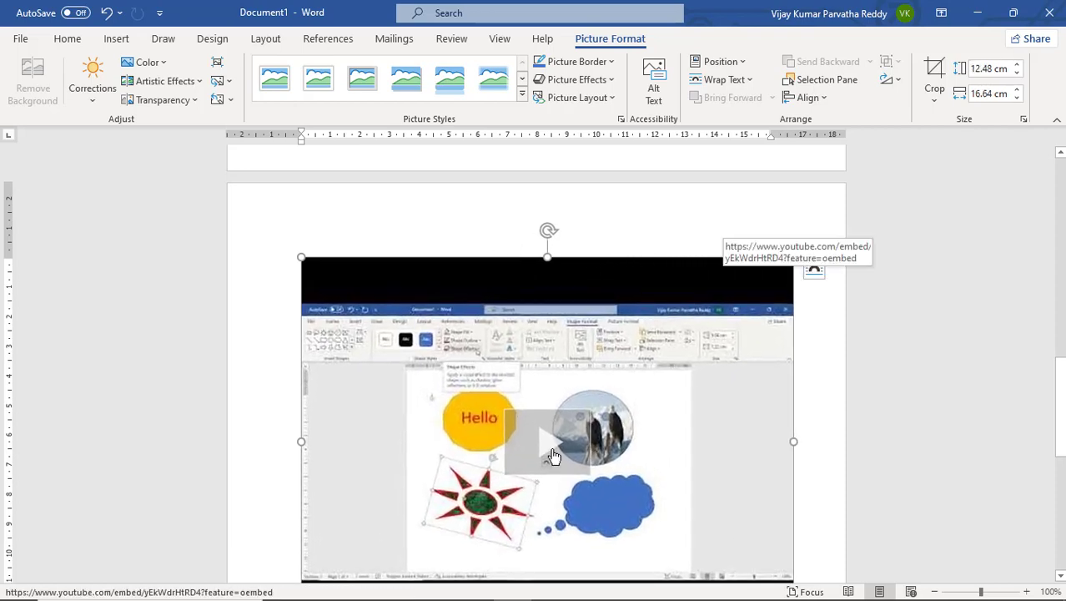
scroll(555, 453, down, 3)
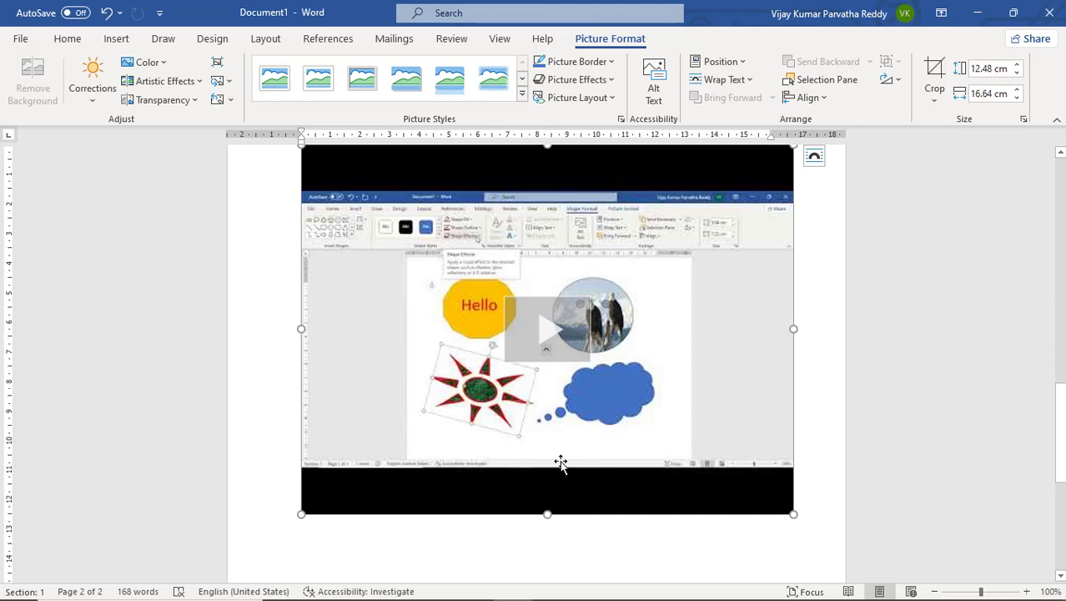
key(Delete)
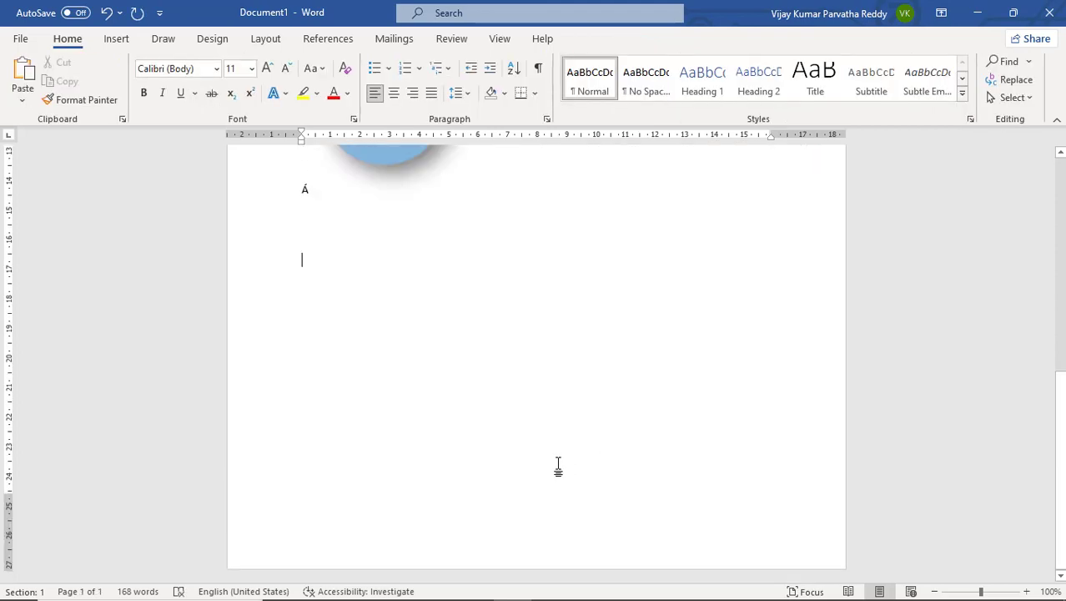
Enter the text "Clicke here to view" on the blank line below the Á character
click(117, 40)
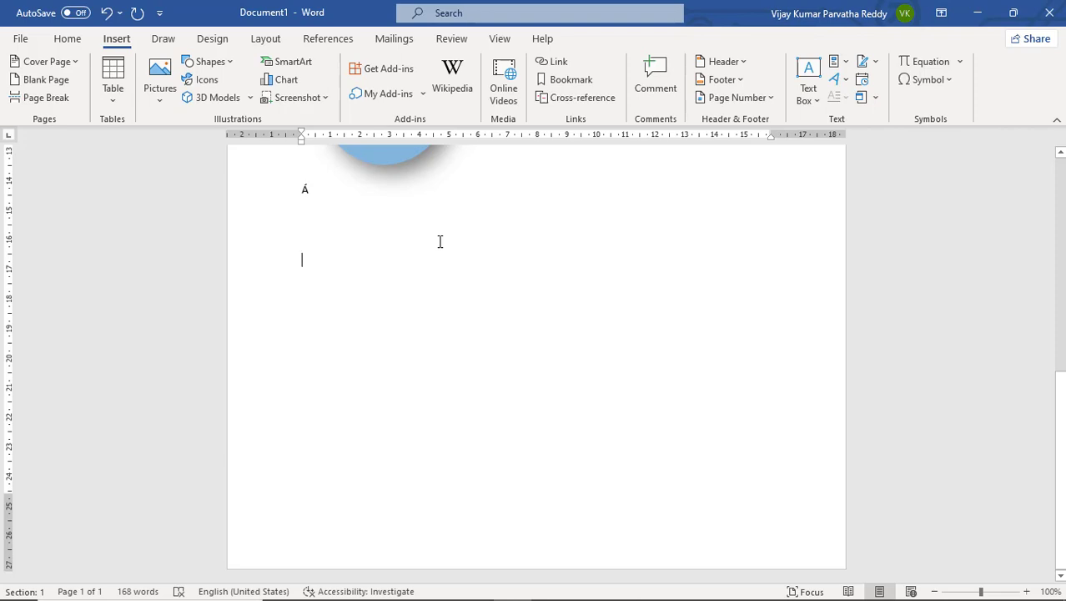
text(Clicke )
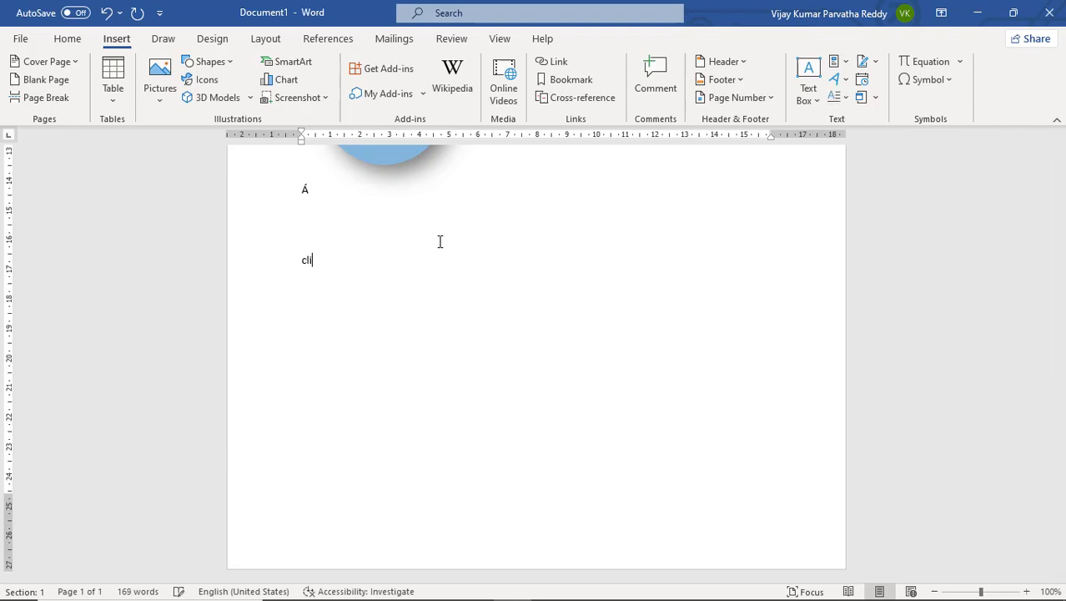
text(here to view)
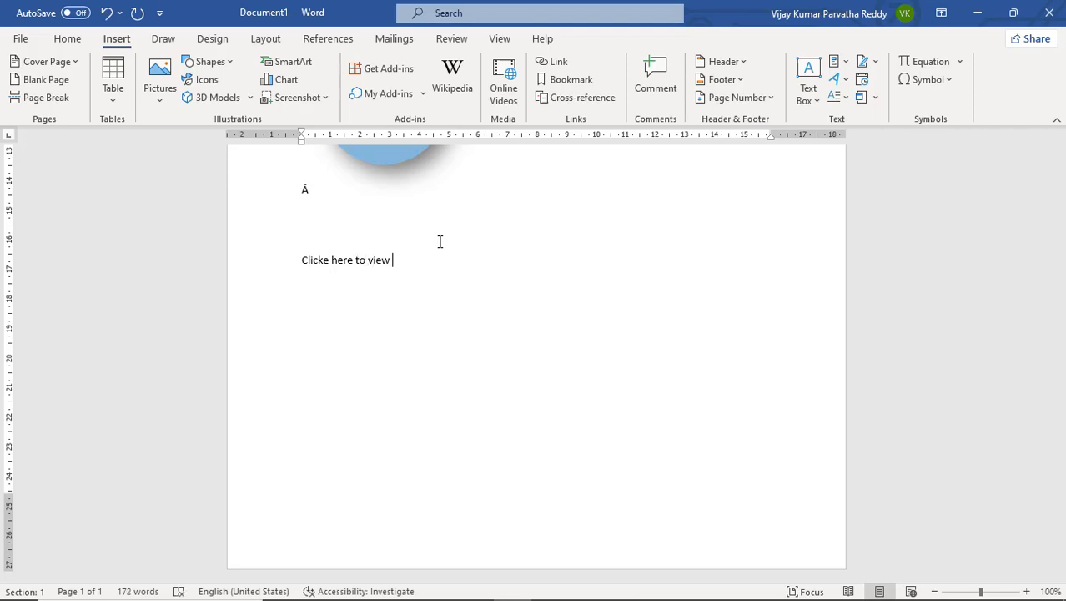
Start a hyperlink after "Clicke here to view" and choose Ms-office.pptx in D:\Recording_Videos\Ms_Office_7am as its target
click(554, 62)
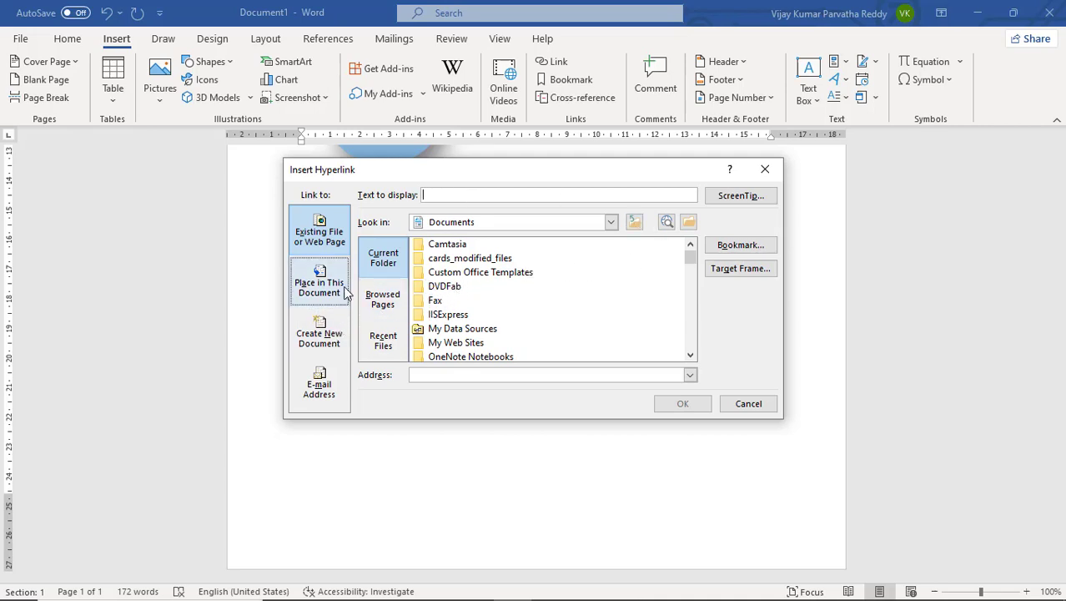
click(611, 223)
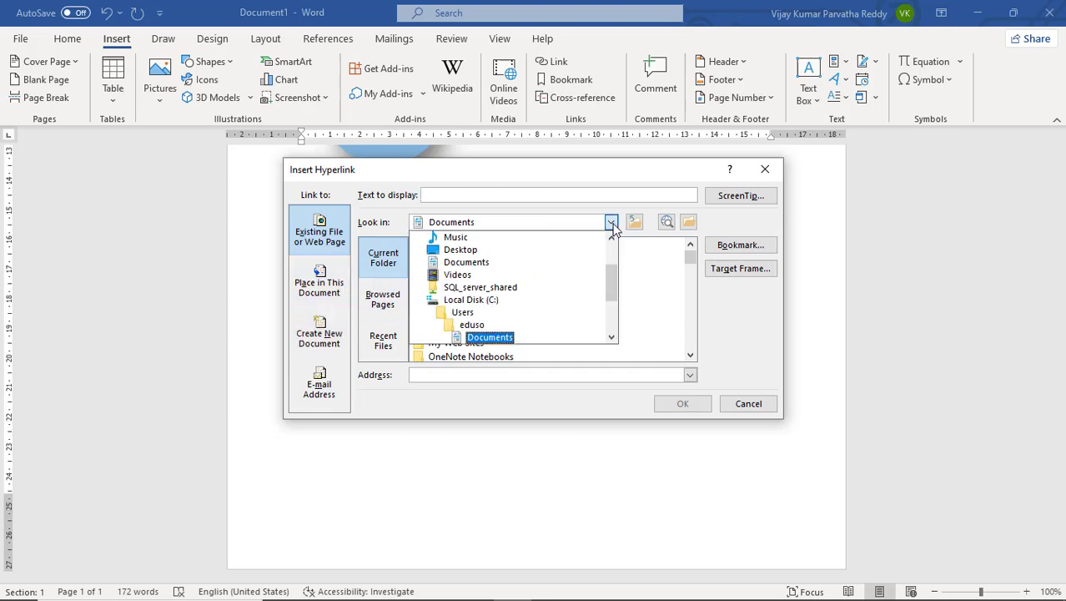
click(512, 300)
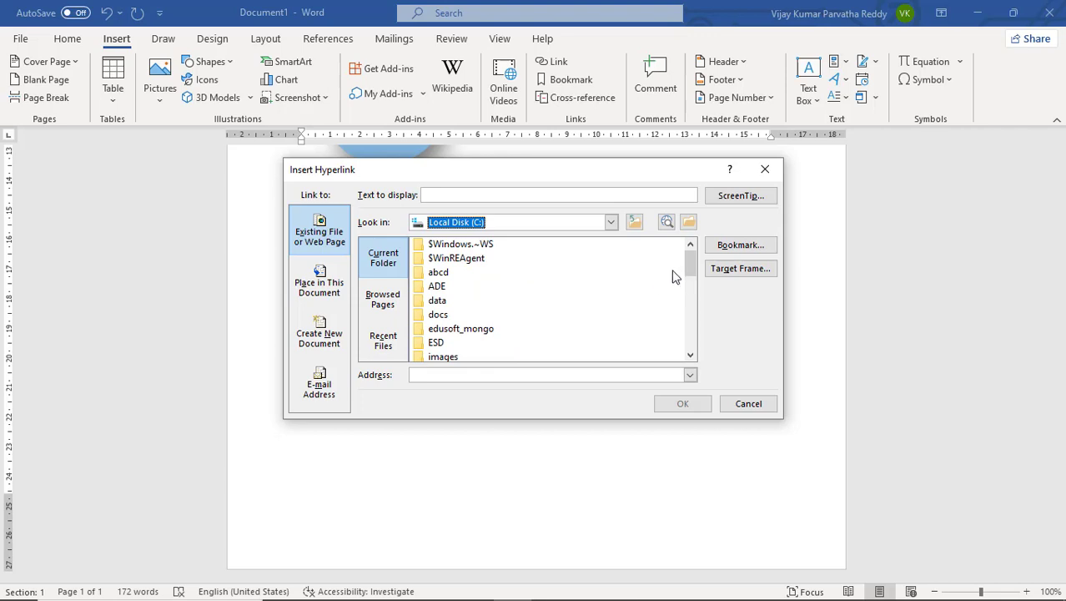
click(611, 223)
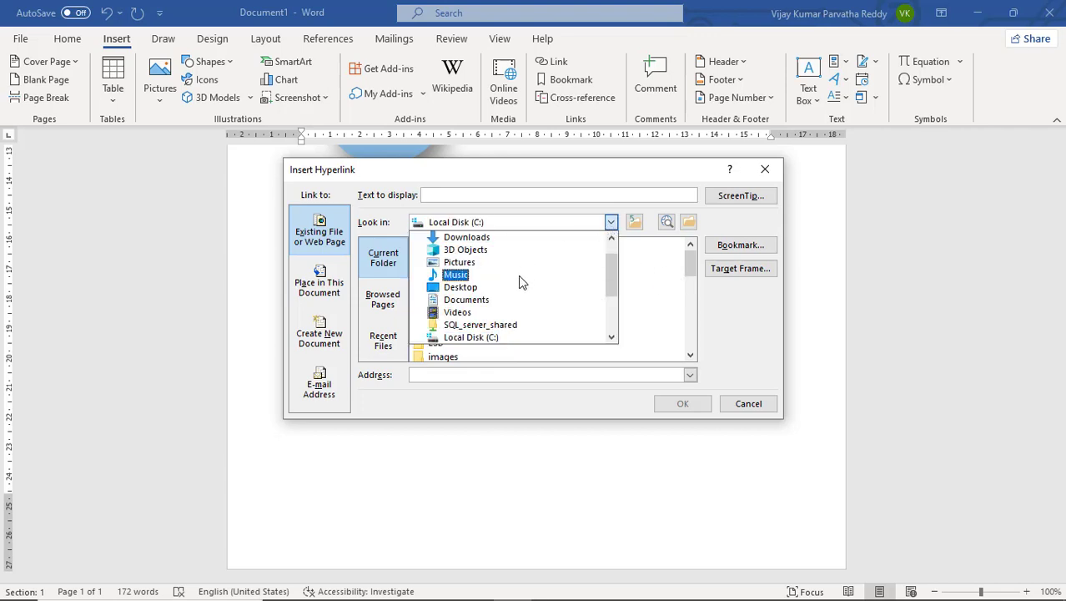
scroll(521, 281, down, 2)
click(497, 304)
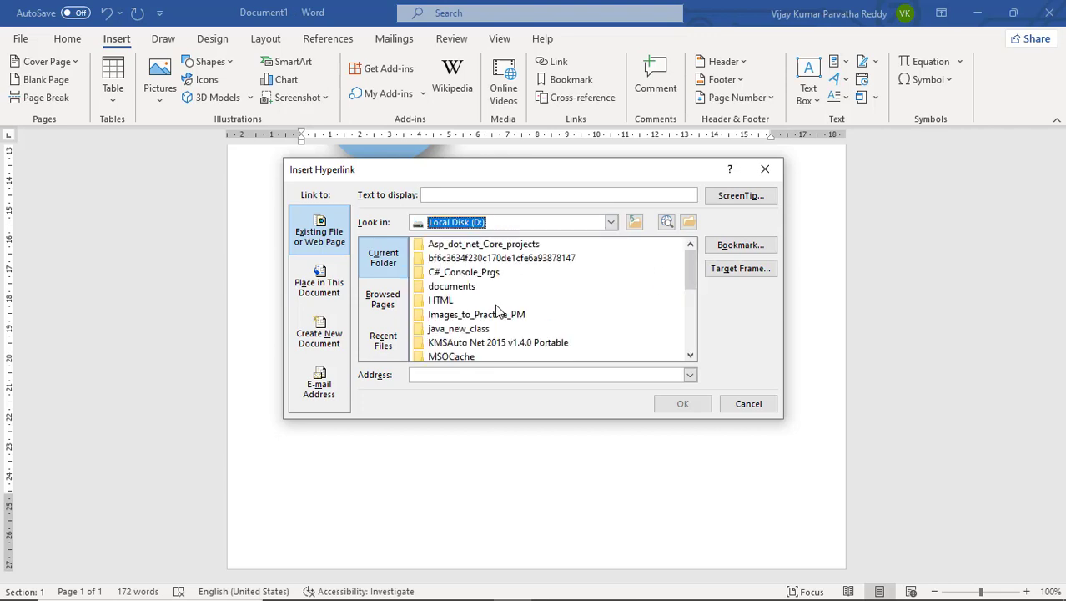
scroll(507, 302, down, 2)
scroll(509, 302, down, 2)
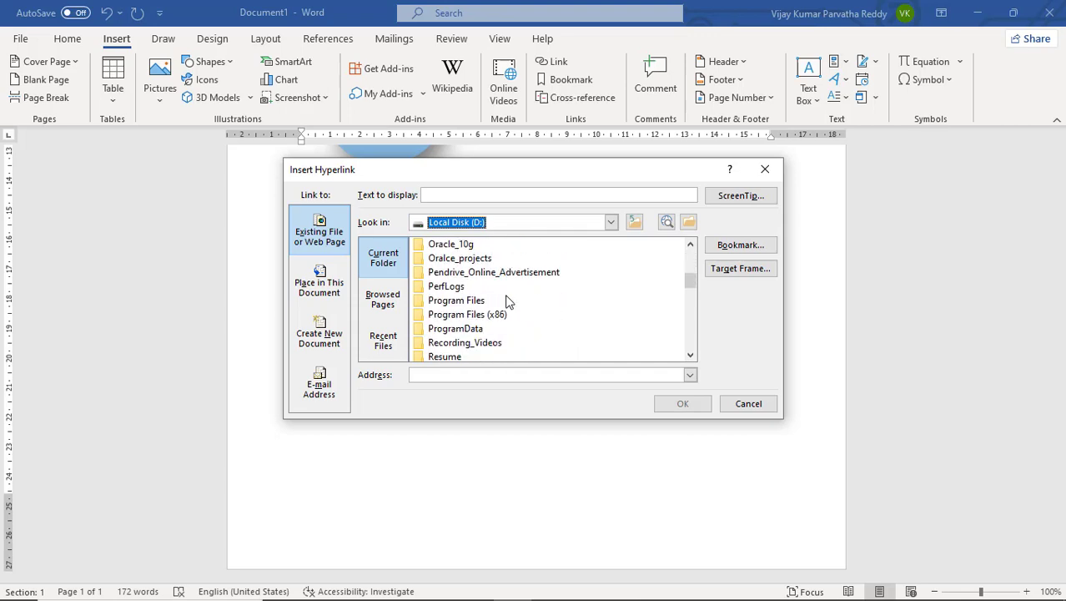
double_click(498, 343)
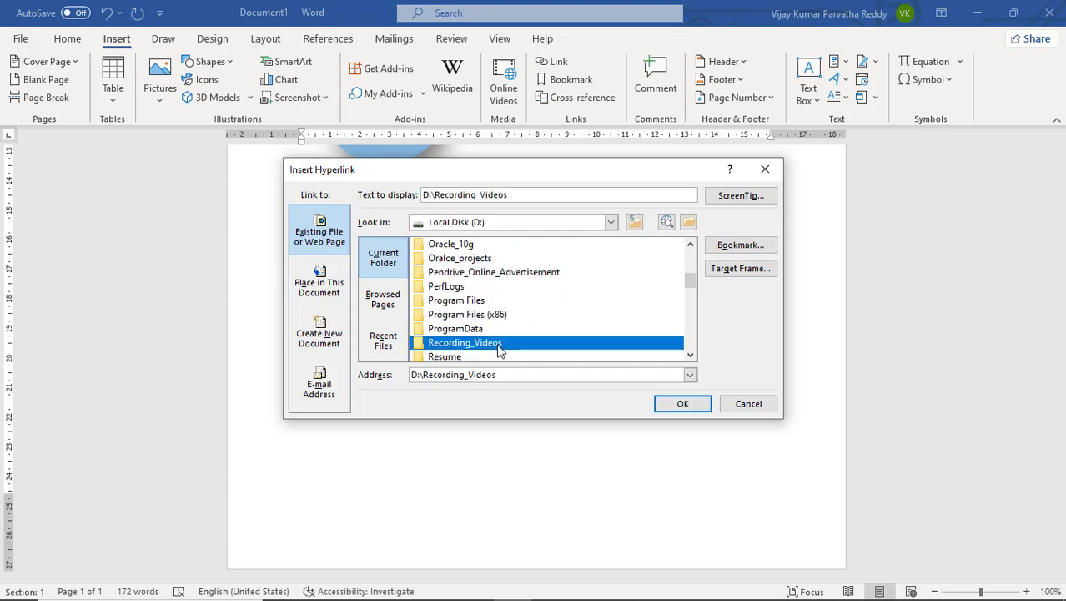
double_click(485, 261)
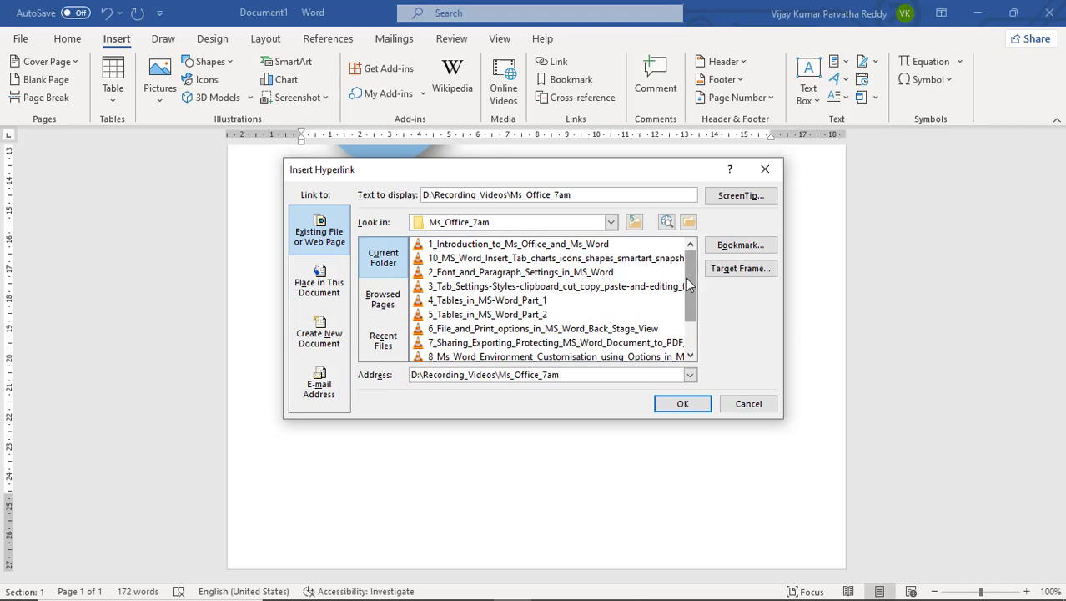
drag(687, 285, 692, 342)
click(448, 343)
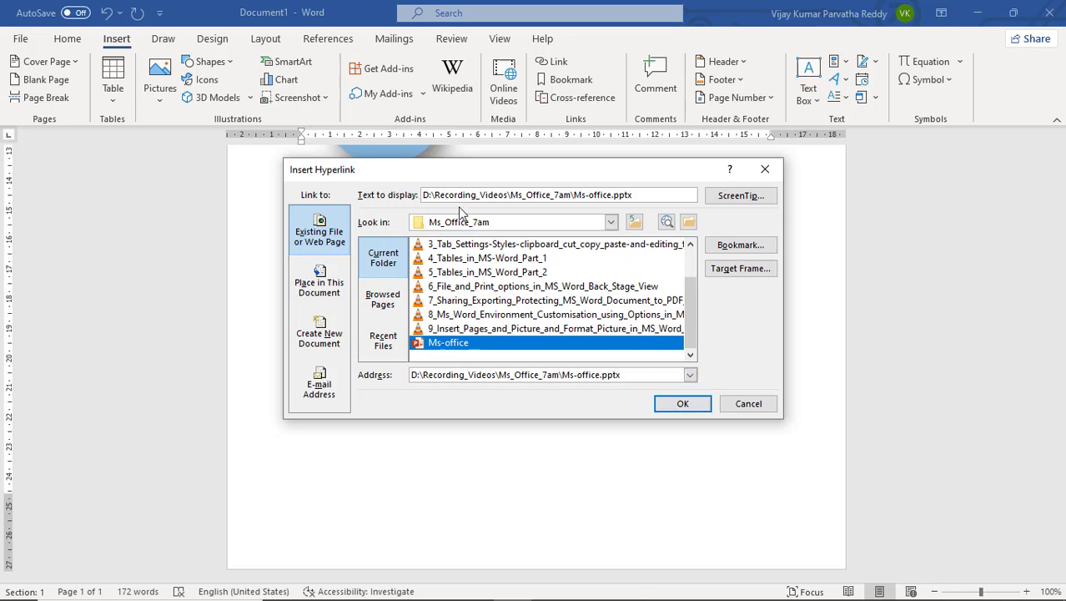
Replace the hyperlink's display text with "to learn about office" and insert the link
click(648, 194)
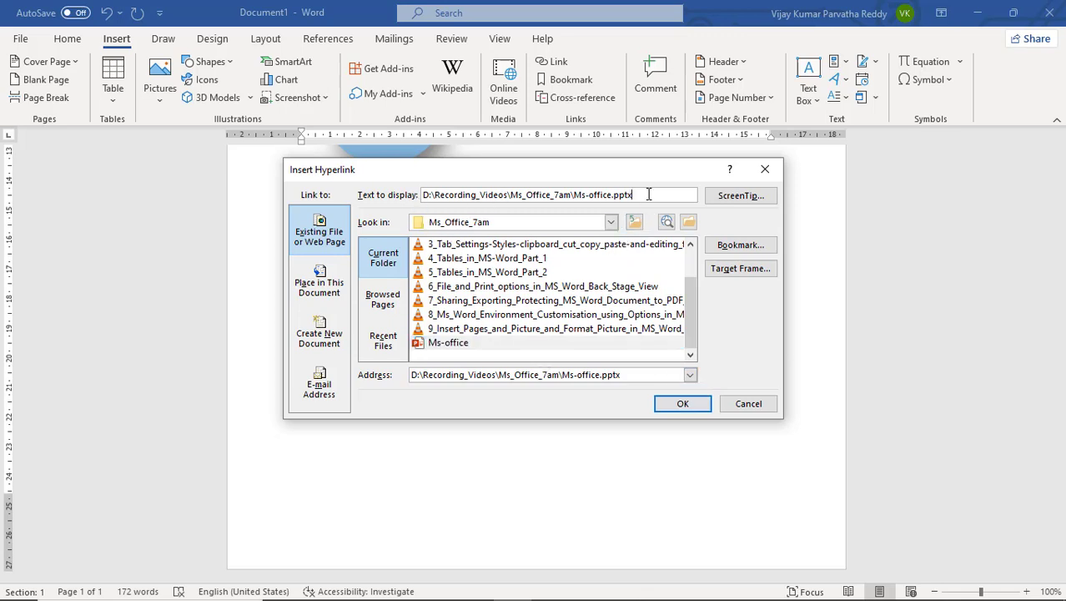
drag(649, 195, 420, 194)
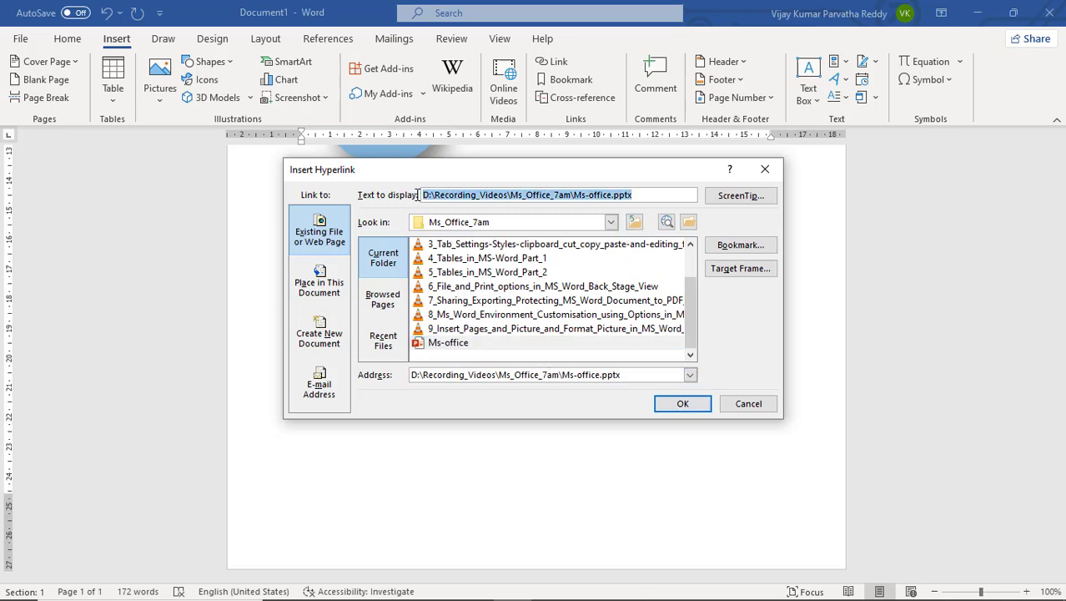
text(to )
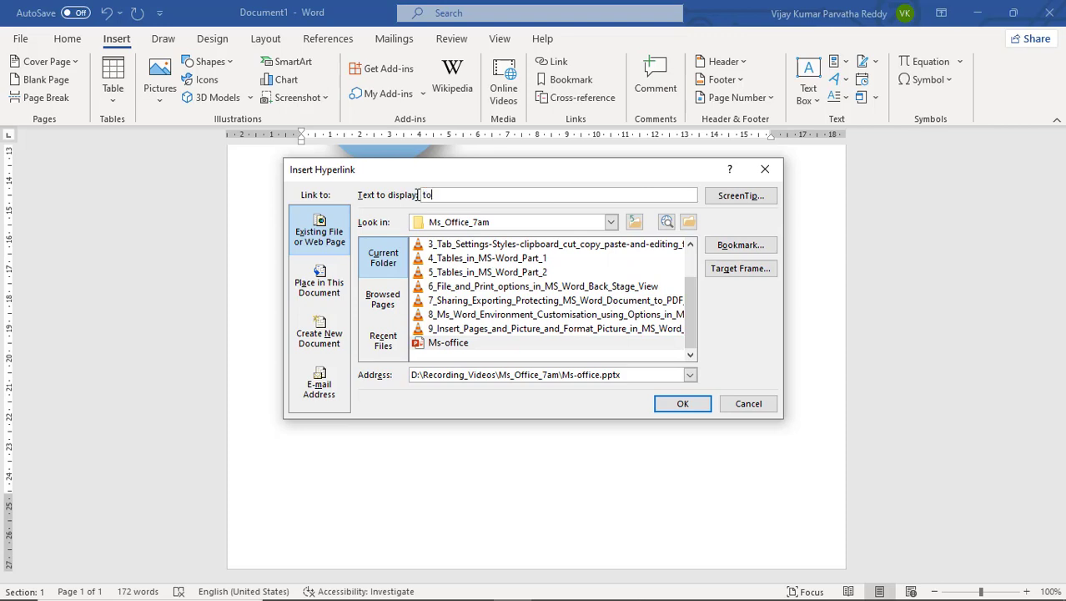
text(learn about office)
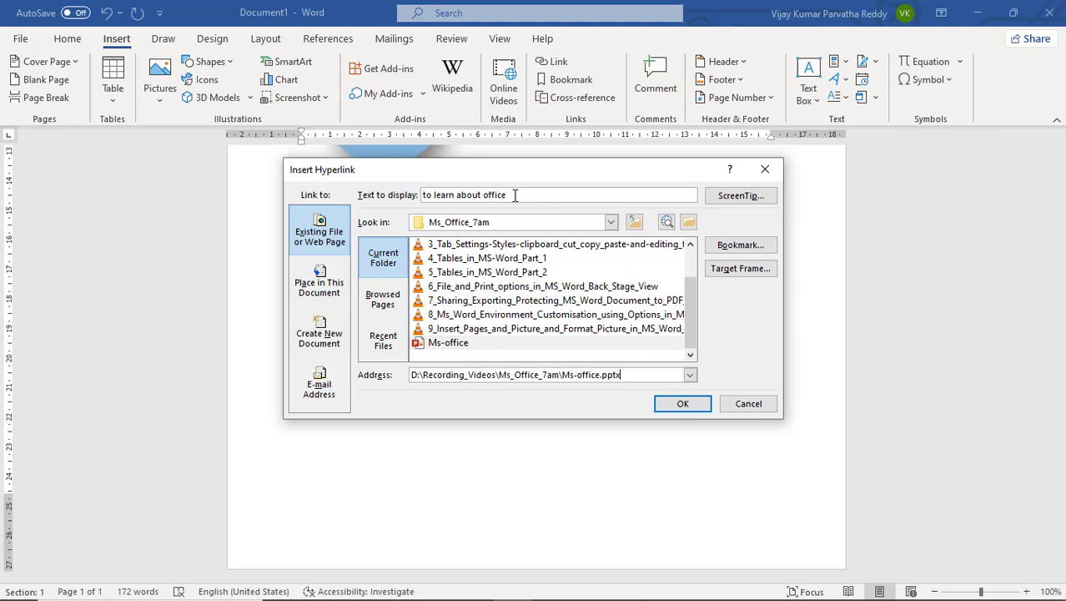
click(682, 404)
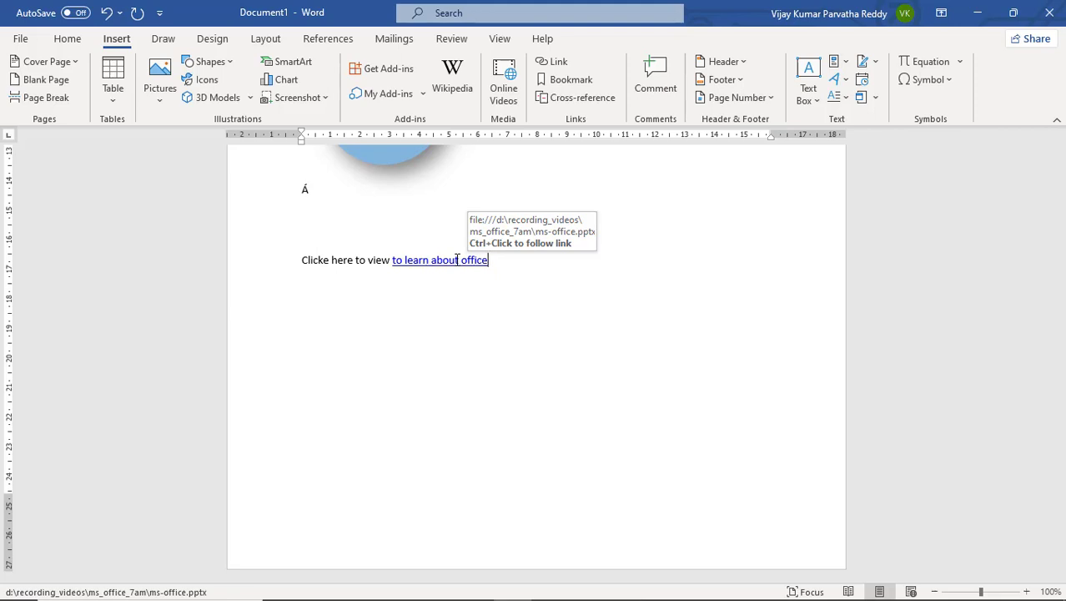
Follow the "to learn about office" link, accepting the security notice, and close the opened presentation
ctrl+click(458, 260)
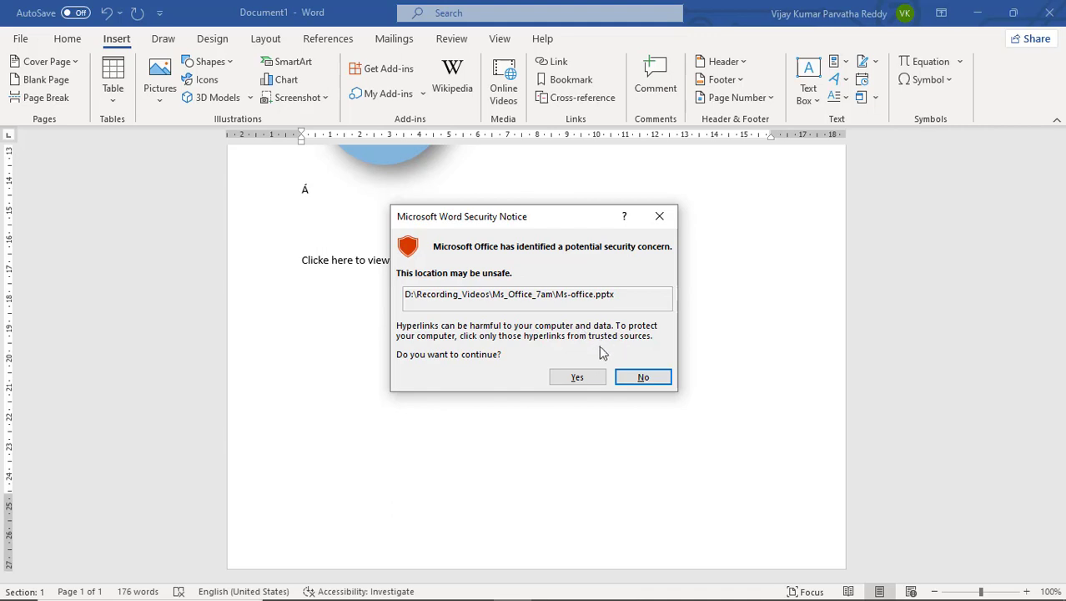
click(588, 378)
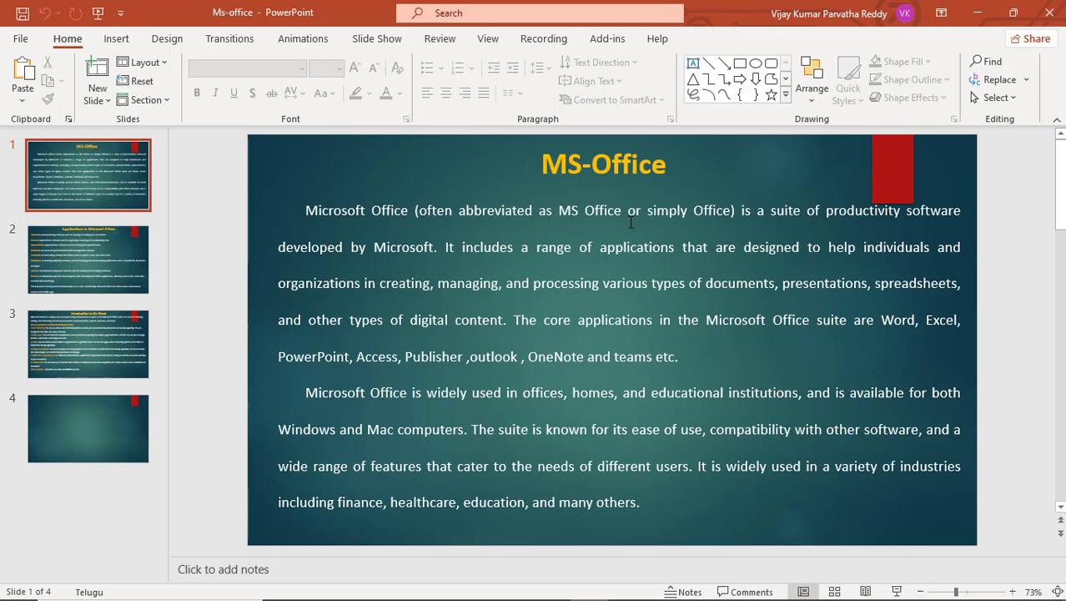
click(1050, 13)
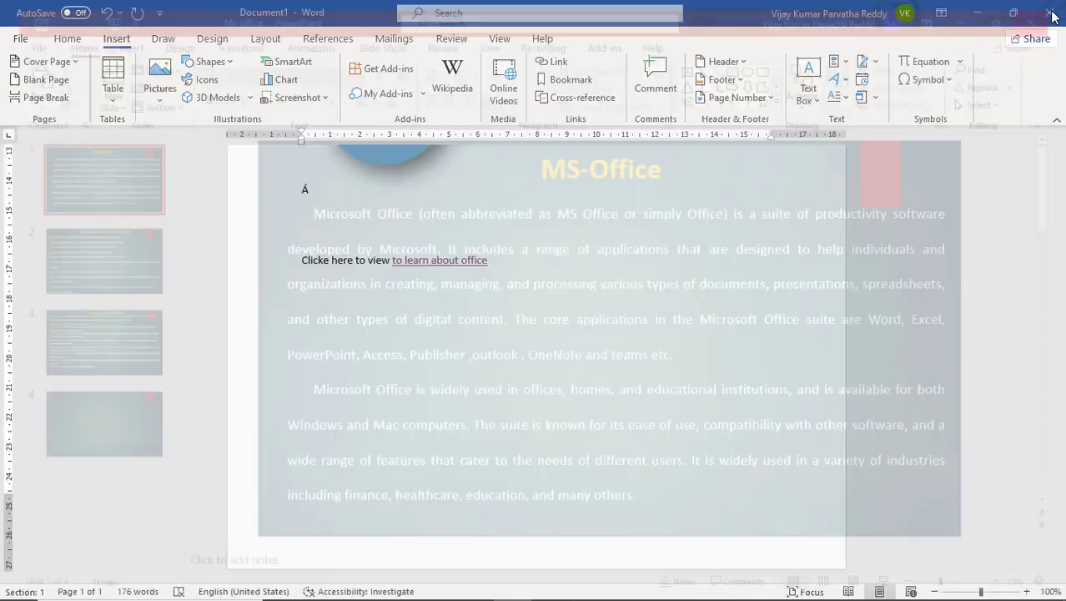
click(537, 261)
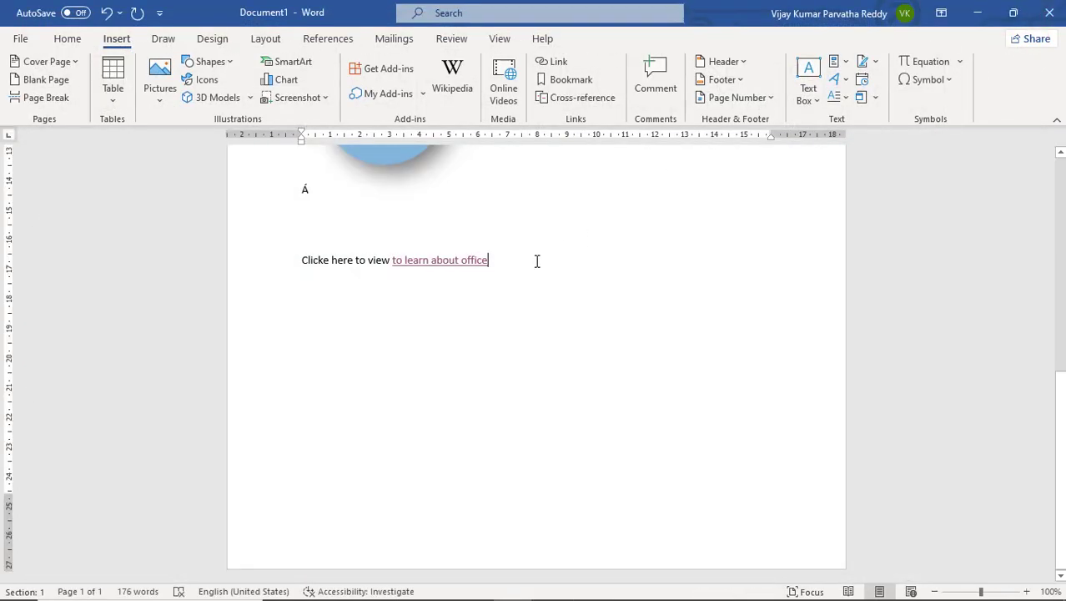
key(Return)
key(Return)
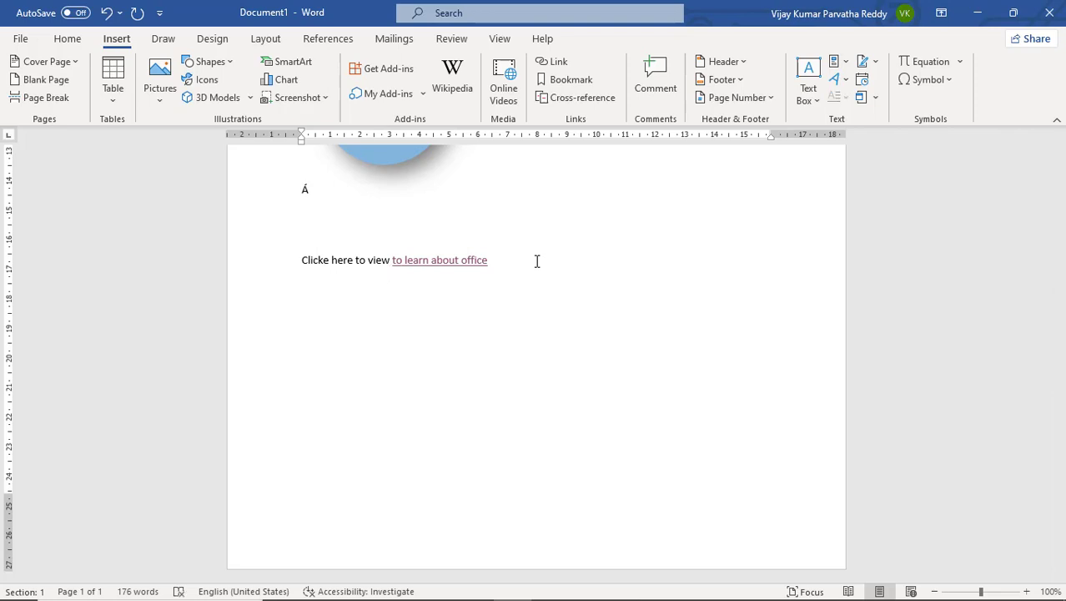
text(https://youtu.be/yEkWdrHtRD4?si=1ZNUDz8fsH3AV2K2)
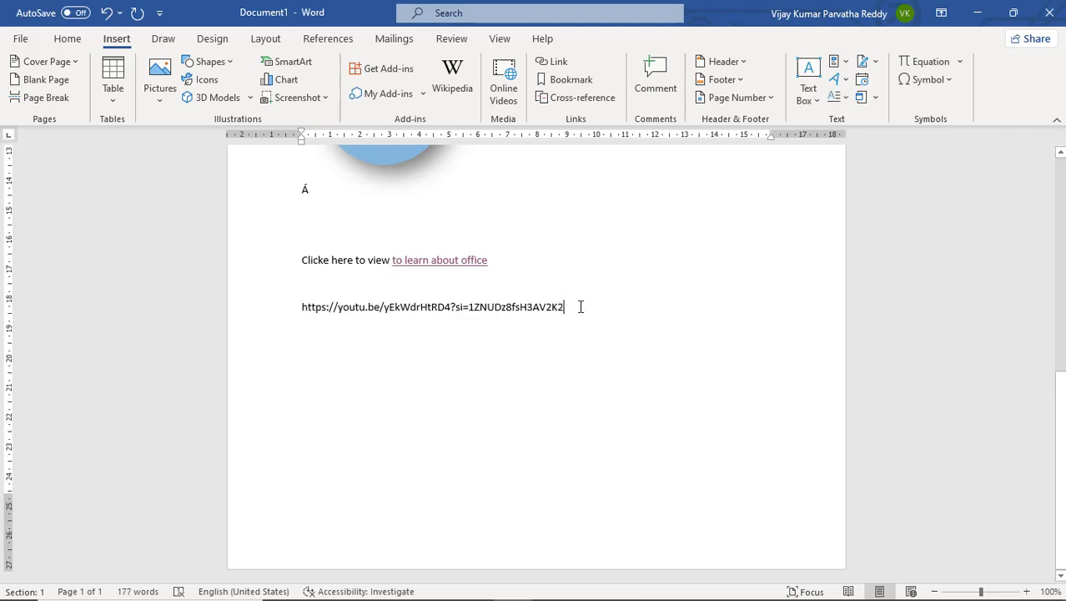
Enter the text "Click here to watch this video " in front of the pasted YouTube address
drag(581, 307, 291, 307)
click(302, 307)
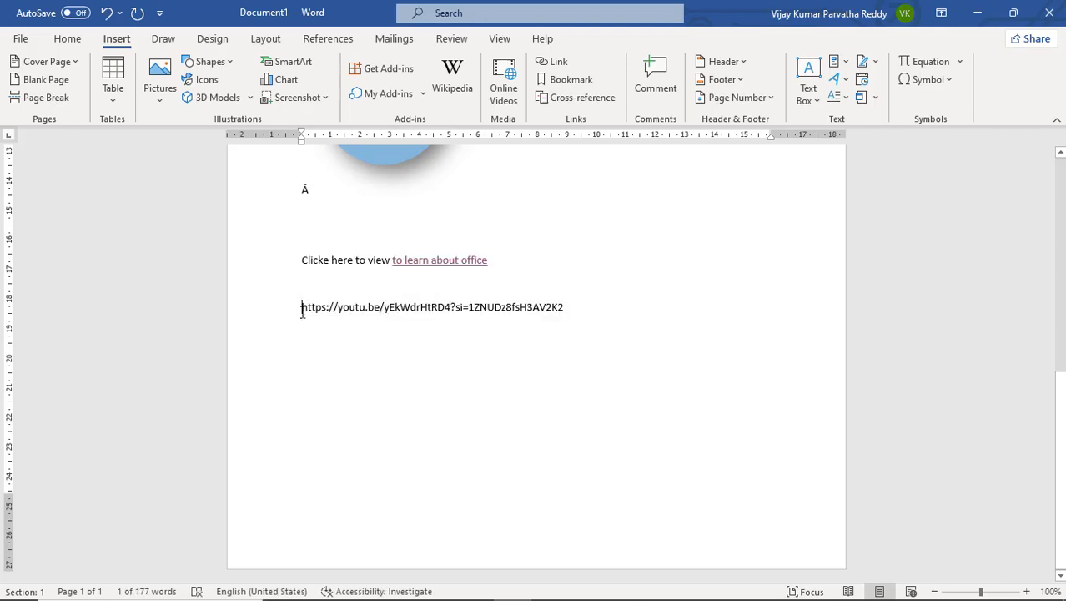
text(clicke)
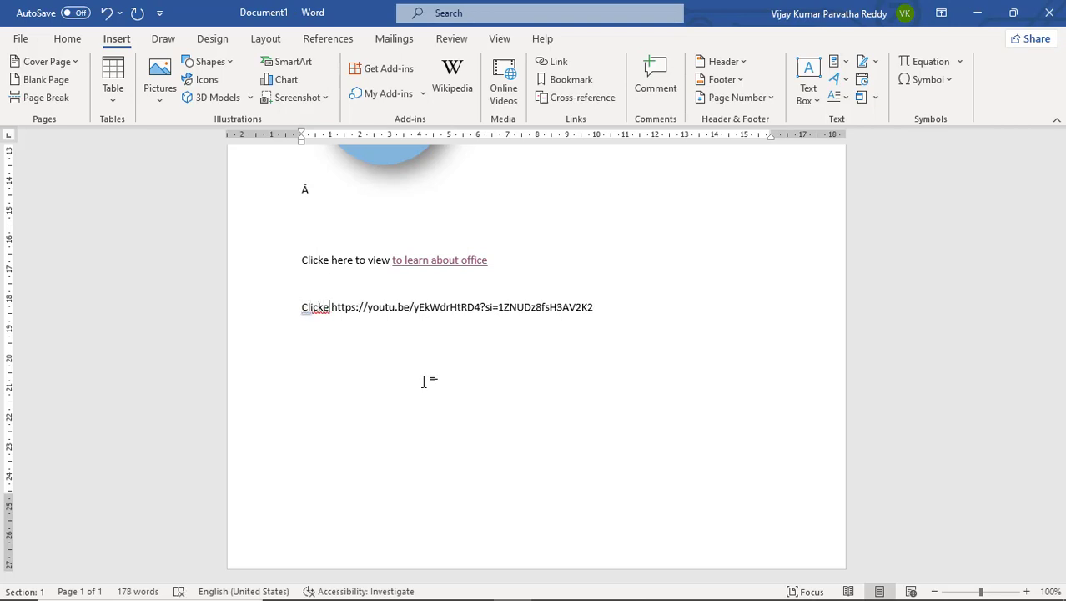
key(BackSpace)
key(BackSpace)
key(BackSpace)
text(k he)
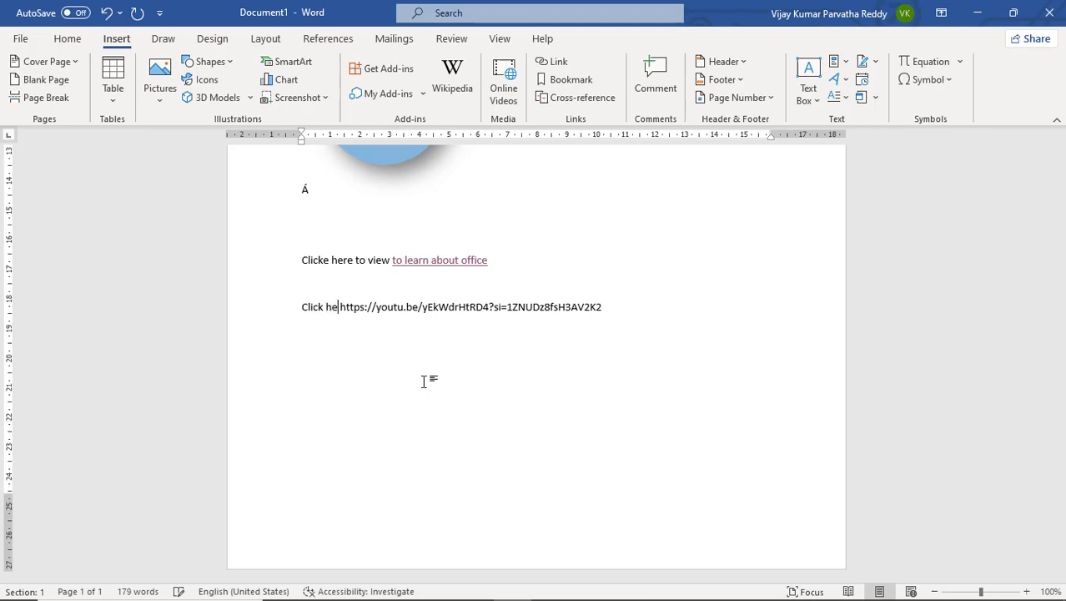
text(re to )
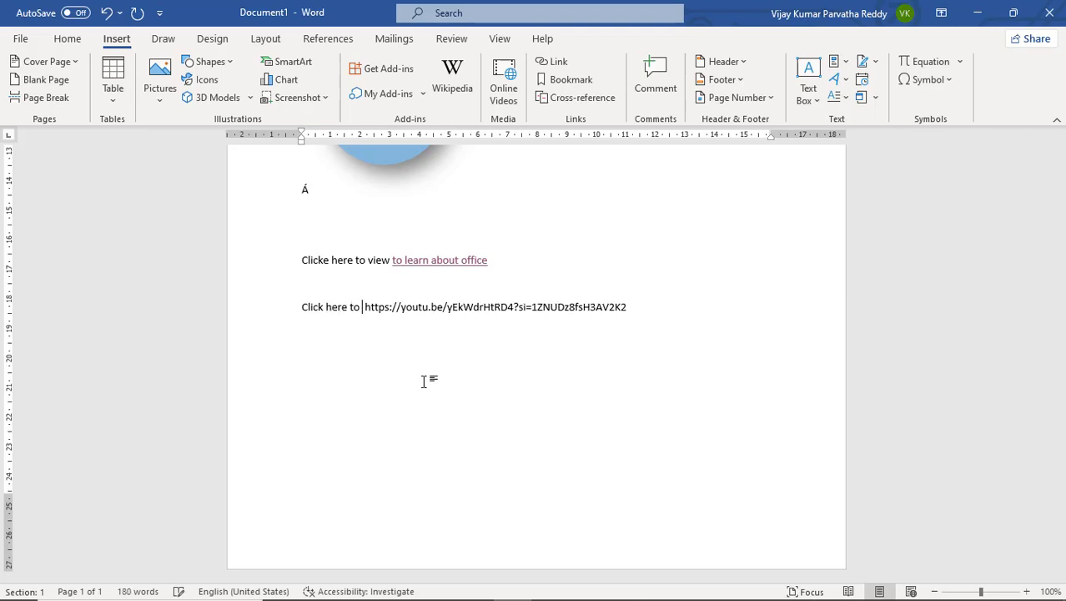
text(watc)
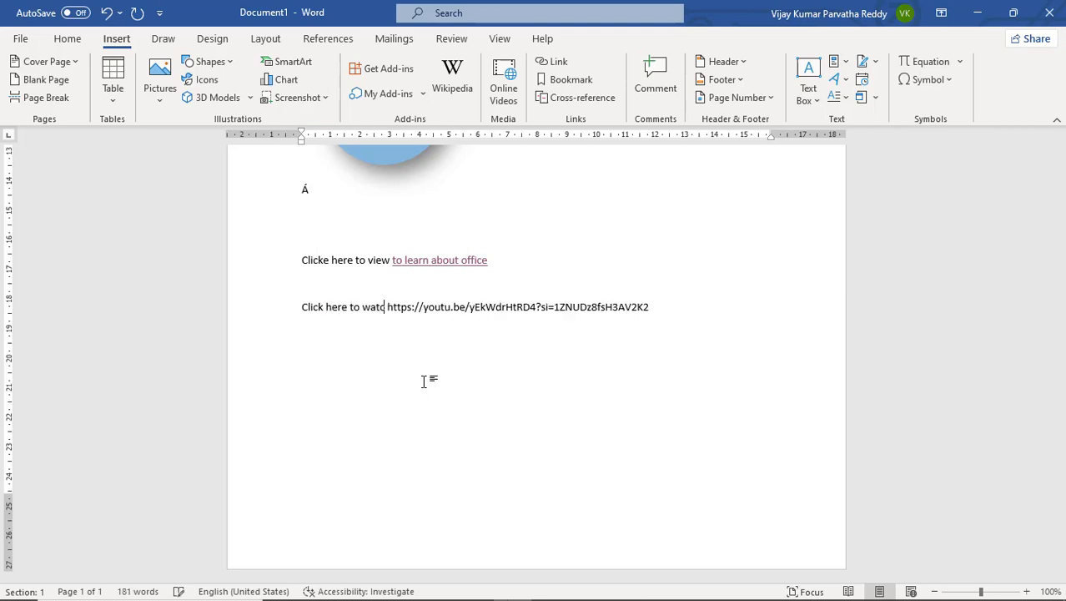
text(h this v)
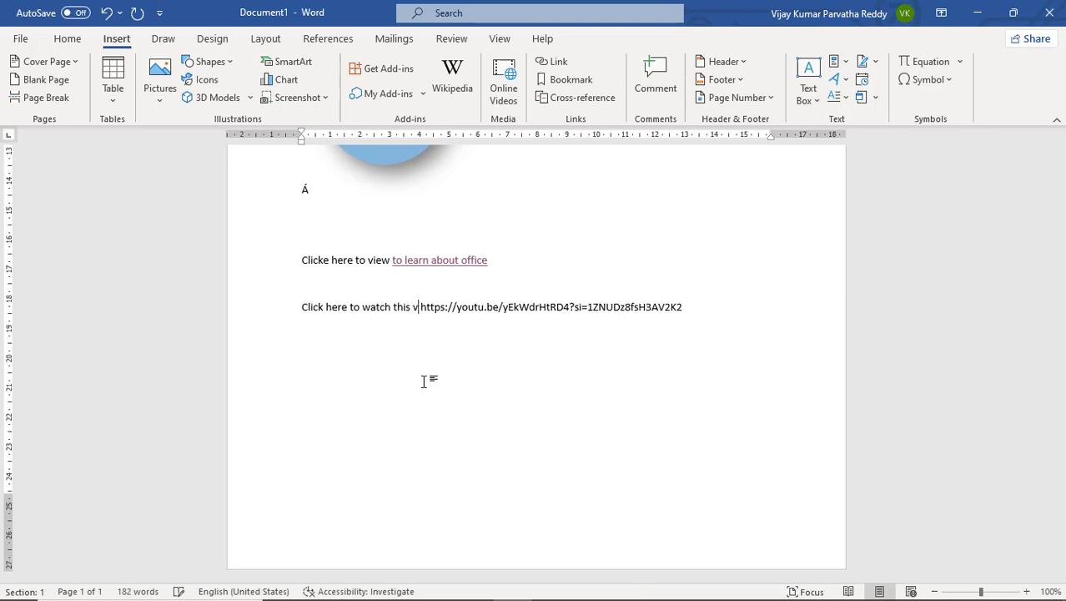
text(ideo)
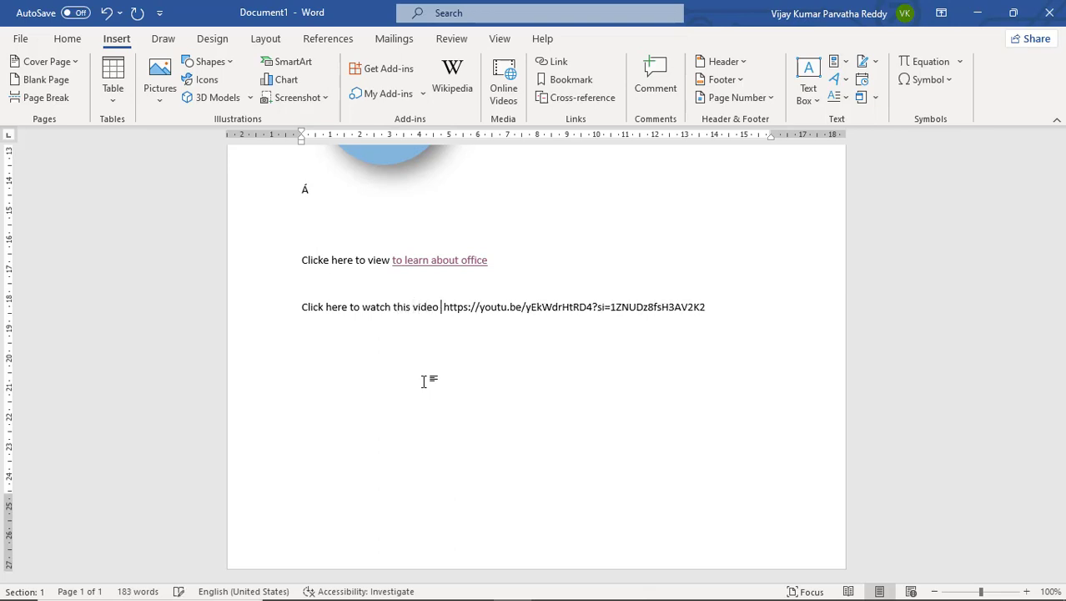
Cut the YouTube address from the line and insert it there as a hyperlink displayed as "about ms word insert tab"
key(shift+End)
key(ctrl+x)
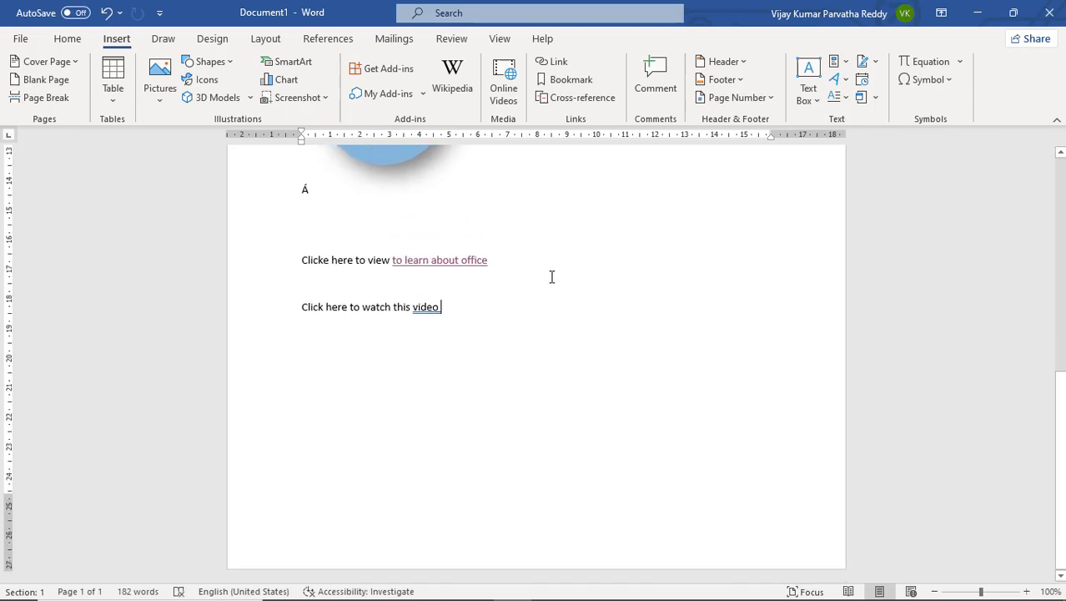
click(550, 62)
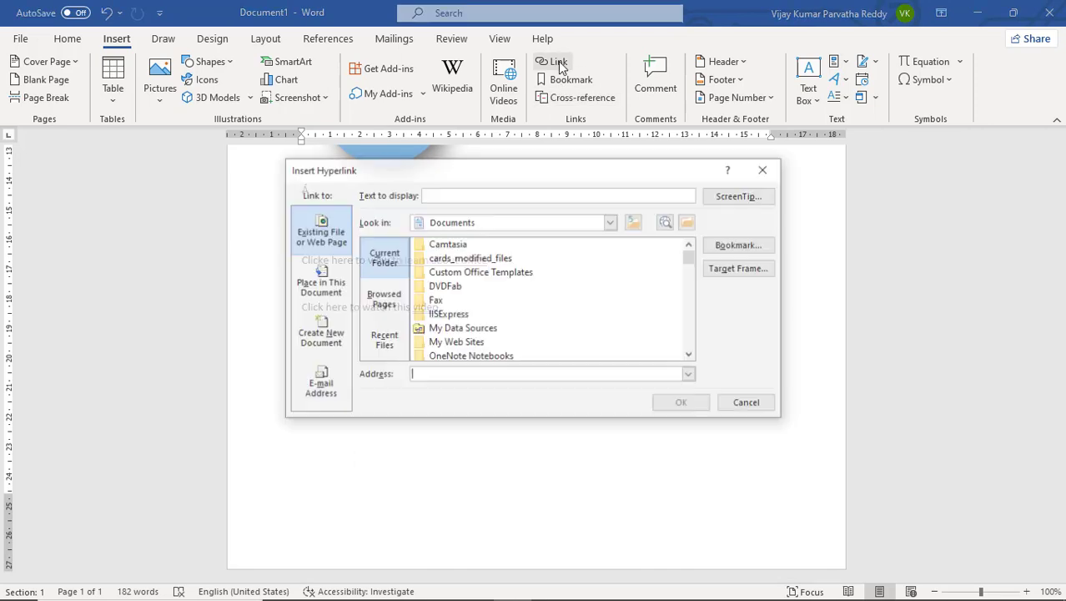
click(544, 194)
text(about)
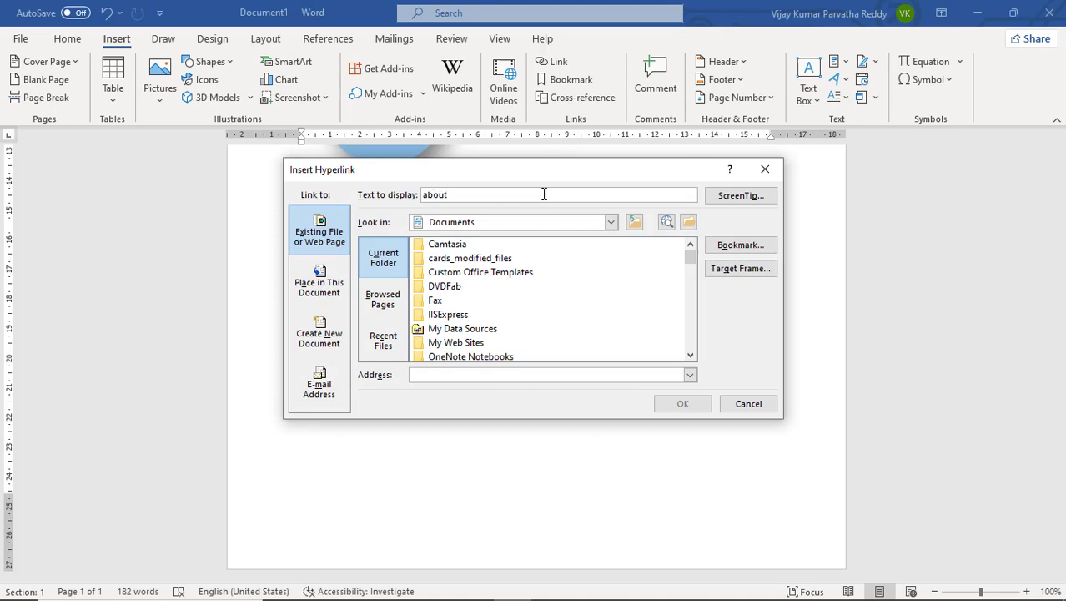
text( ms word insert tab)
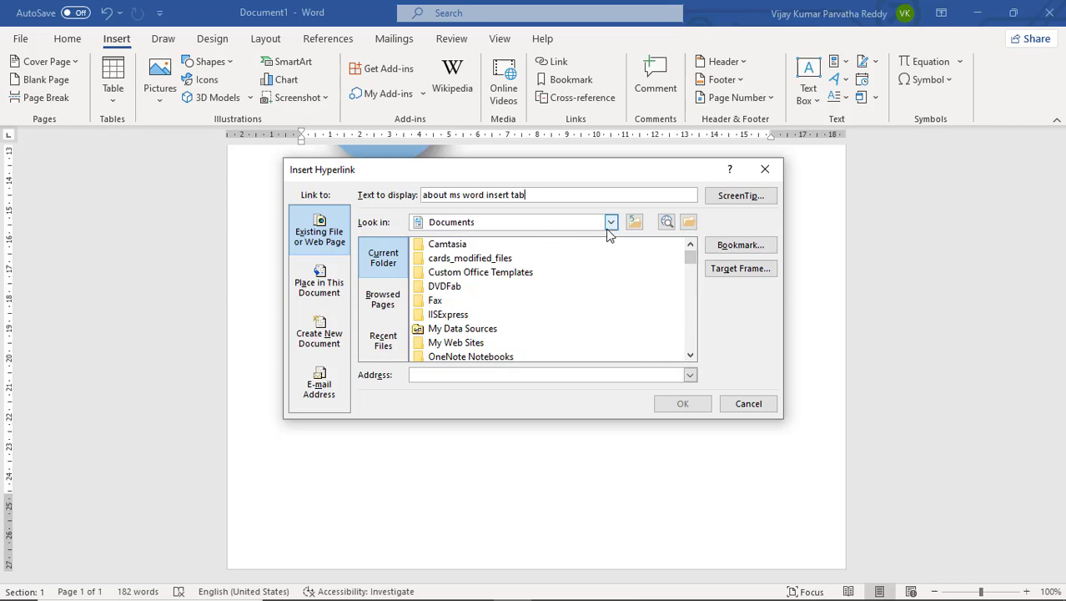
click(534, 374)
key(ctrl+v)
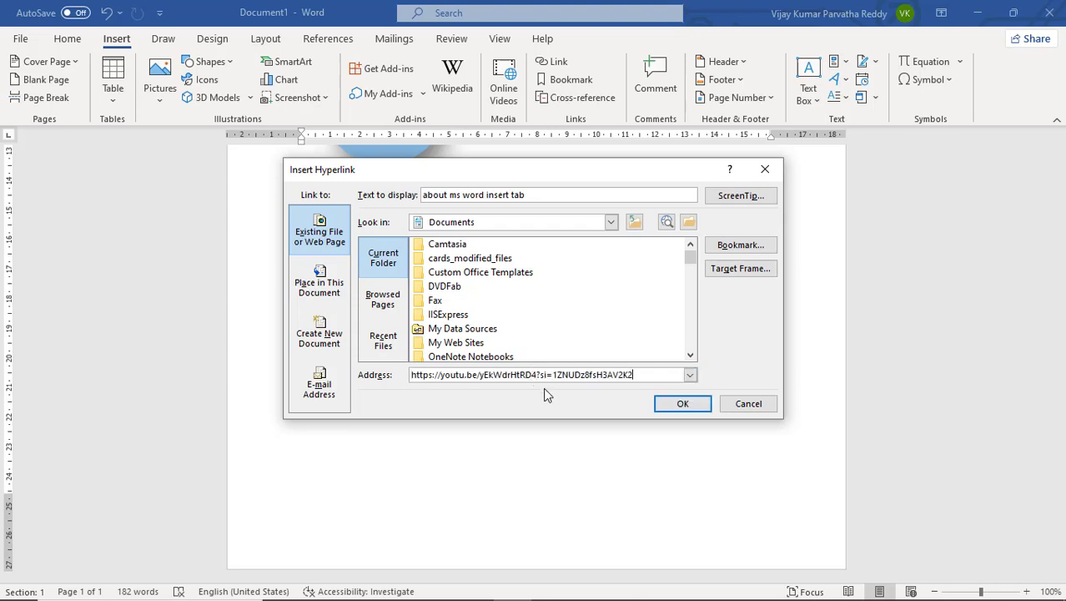
click(693, 405)
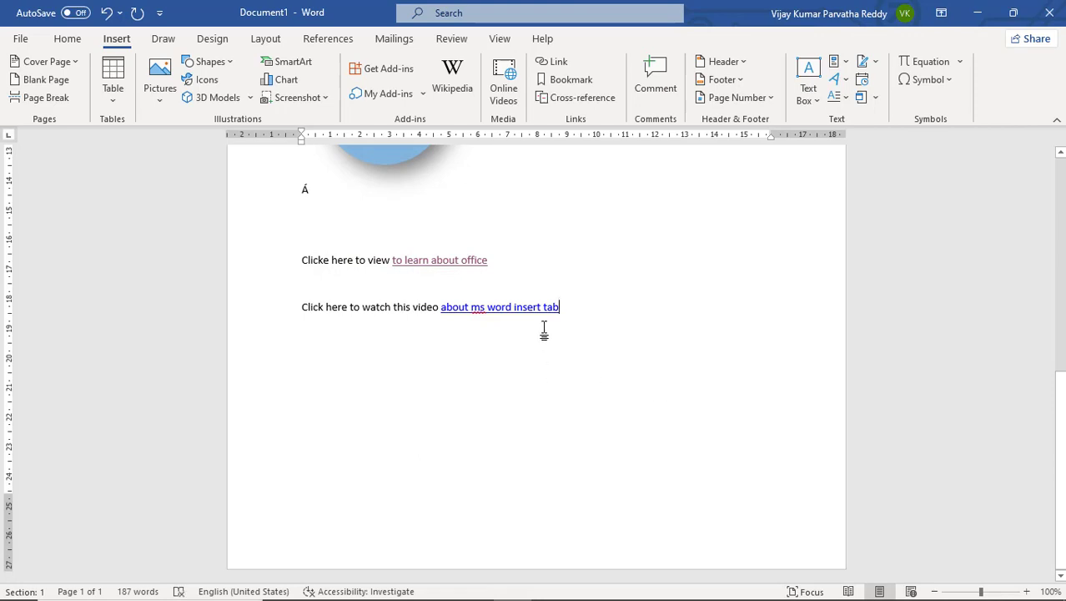
Follow the "about ms word insert tab" link to the YouTube video, and quit the browser
mouse_move(541, 313)
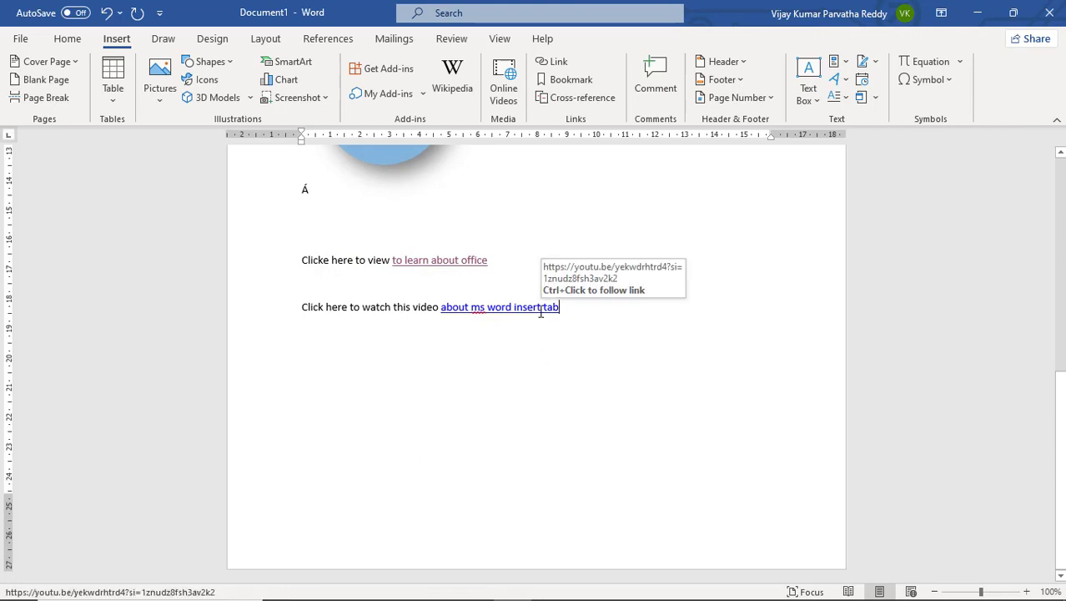
triple_click(542, 312)
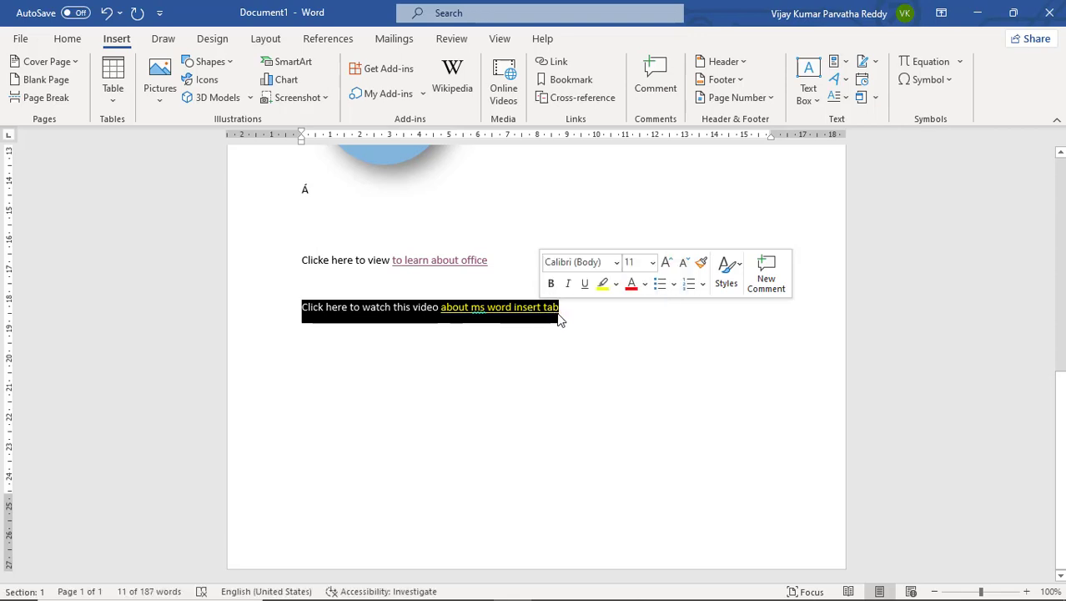
click(583, 343)
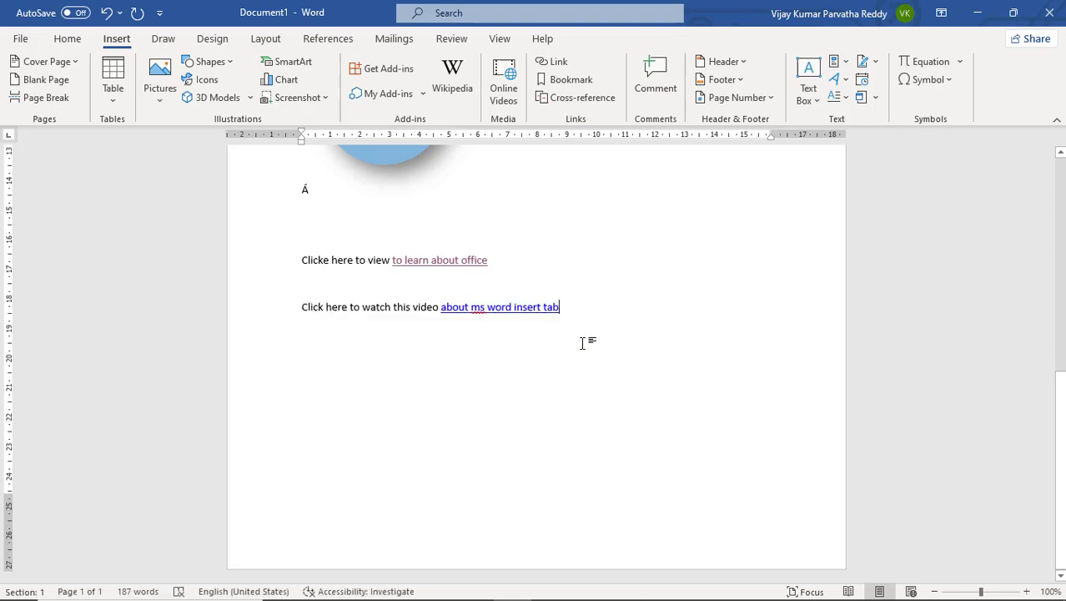
ctrl+click(542, 309)
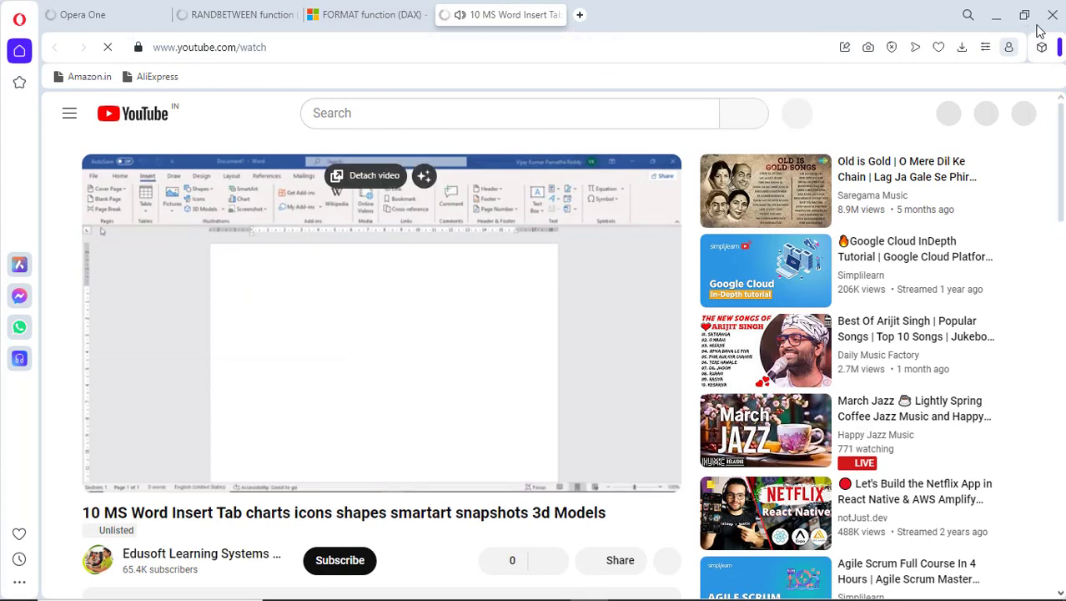
click(1054, 15)
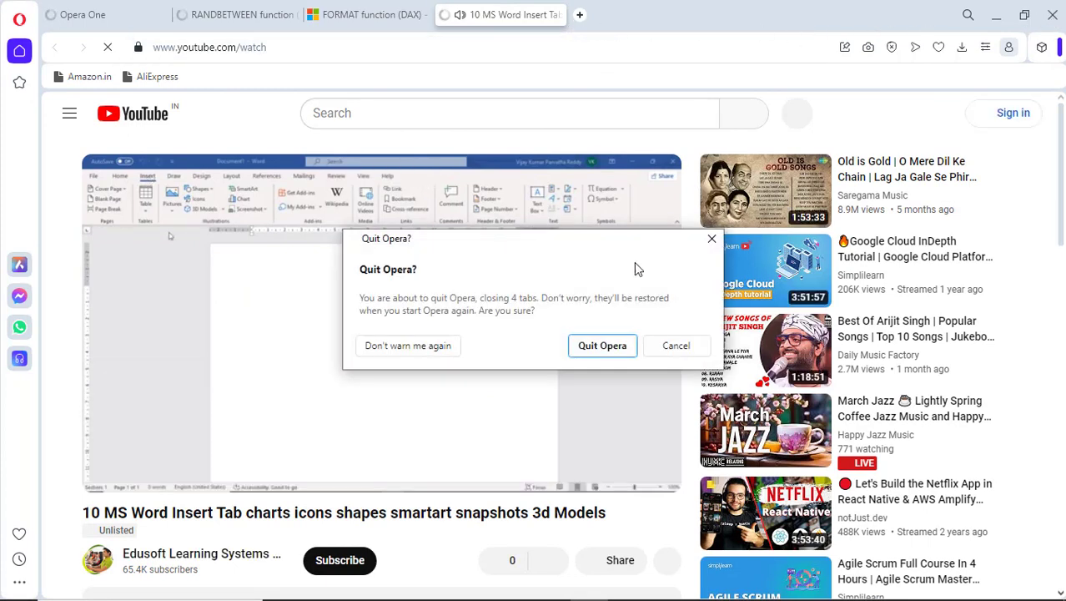
click(605, 347)
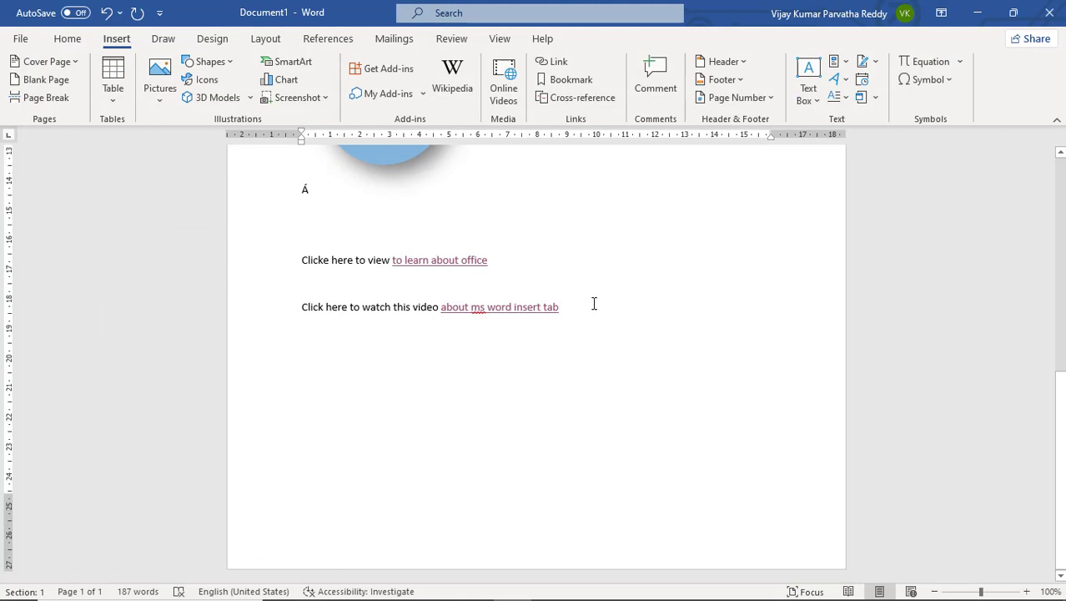
Leave a blank line below the video link and generate two blocks of sample paragraphs there with =rand()
key(Return)
key(Return)
scroll(559, 240, up, 1)
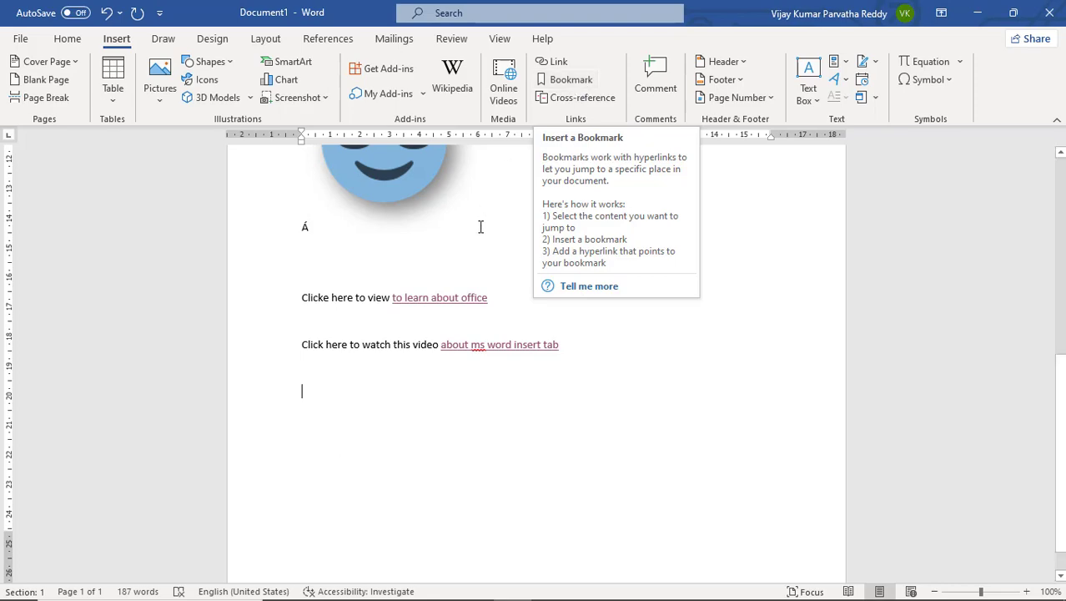
scroll(497, 226, up, 5)
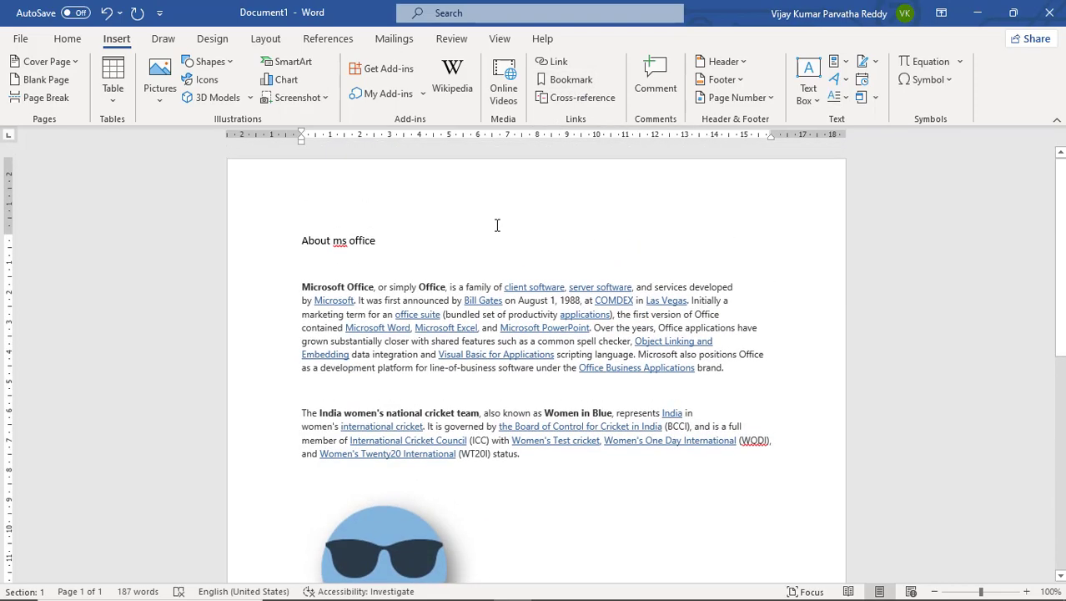
scroll(498, 225, down, 10)
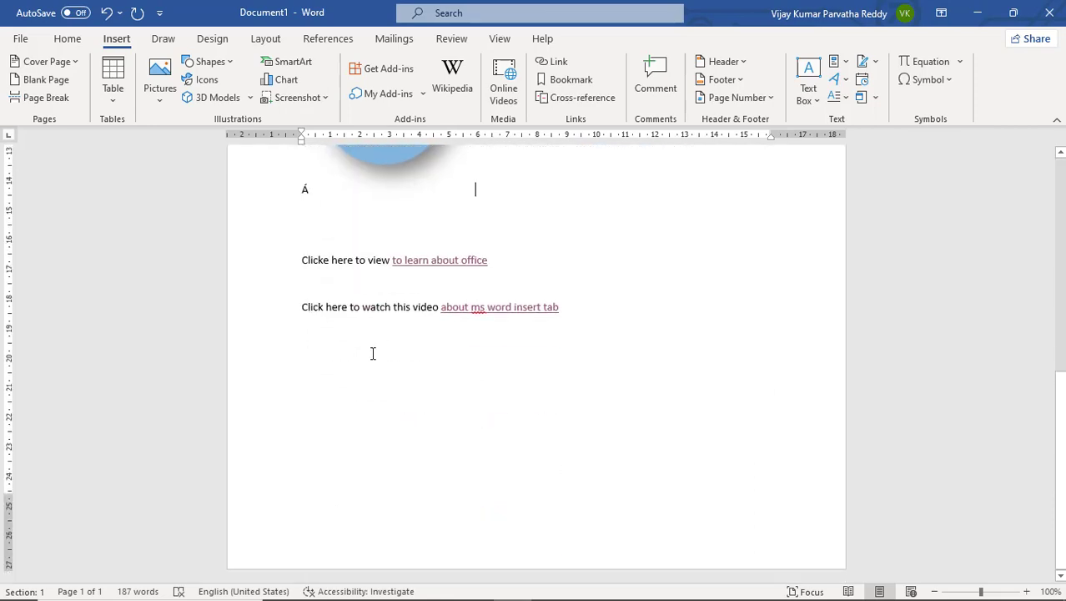
click(342, 378)
text(Á)
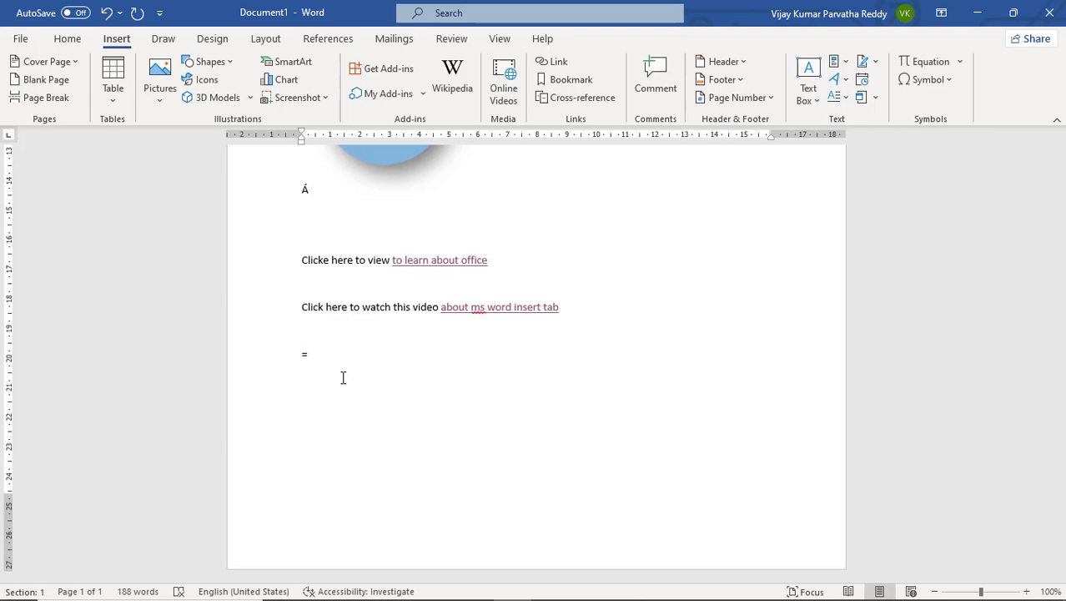
text(rand())
key(Return)
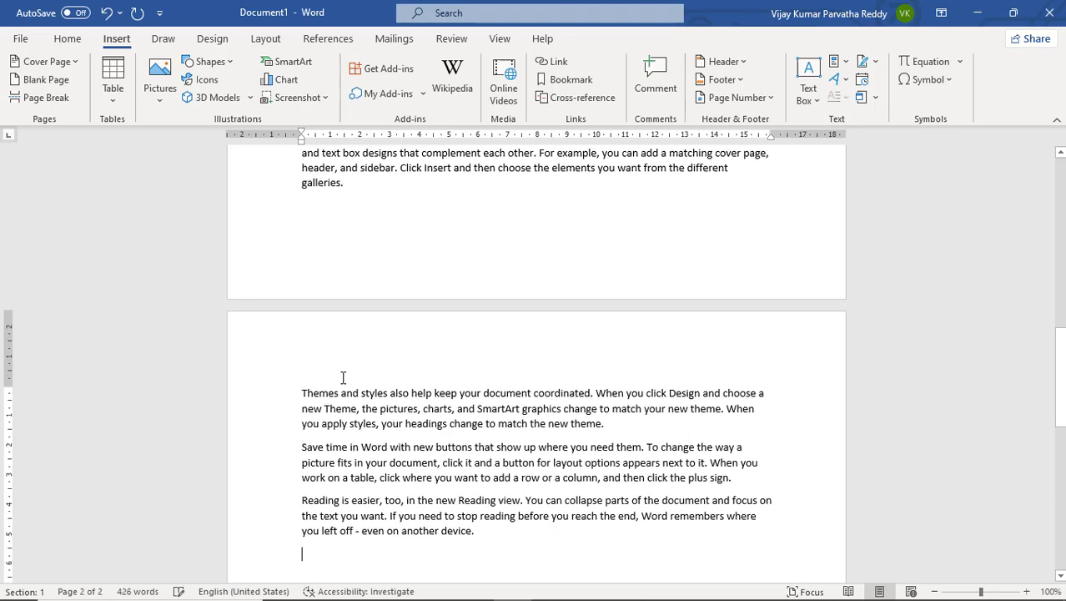
text(=ra)
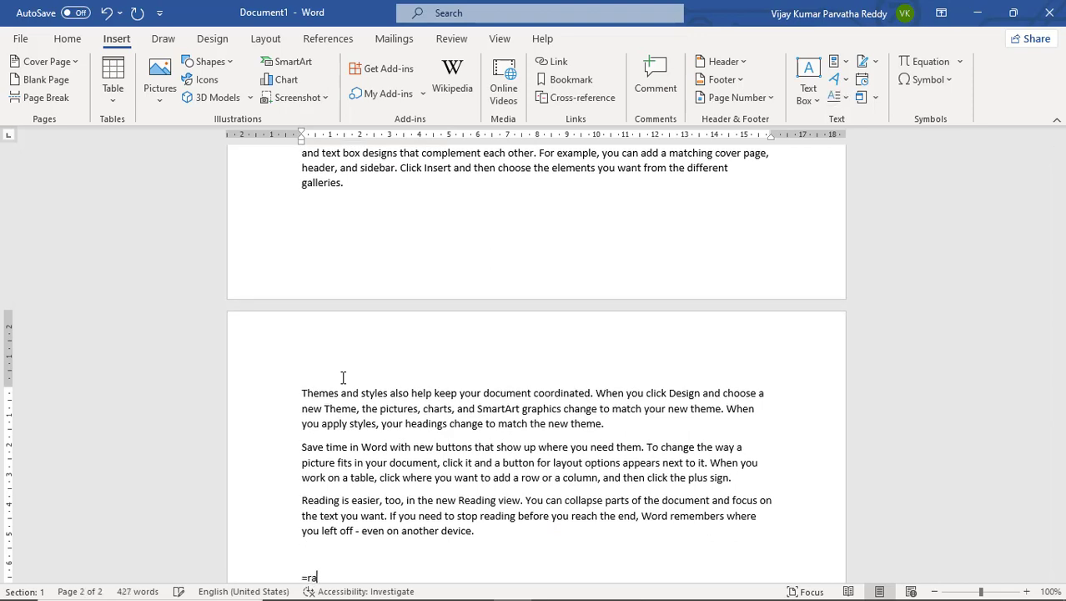
text(nd())
key(Return)
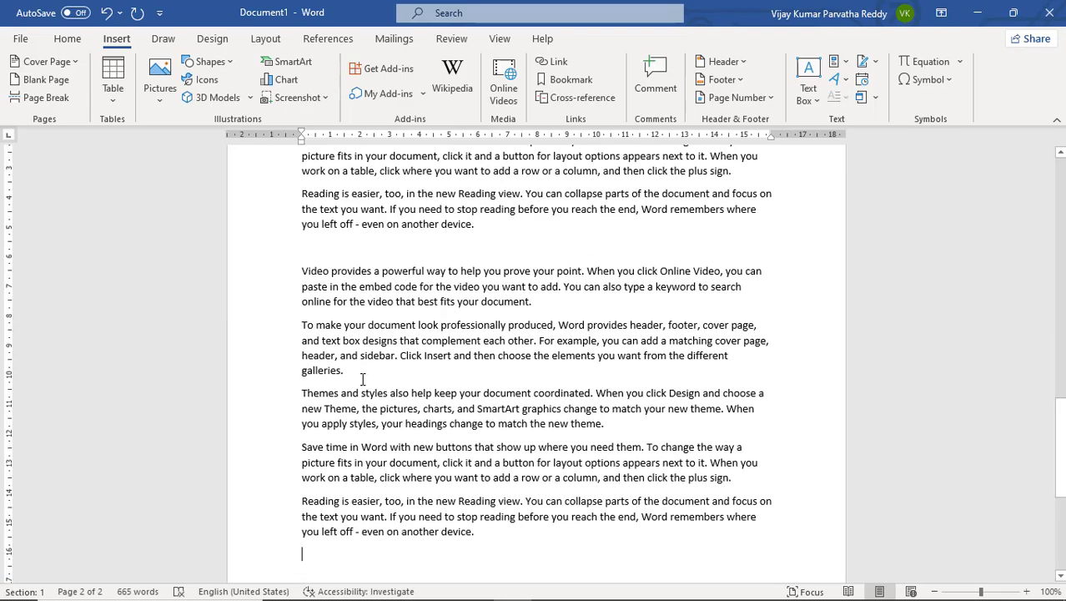
Bookmark the words "Microsoft Office" at the start of the first paragraph with the name office
scroll(362, 380, up, 15)
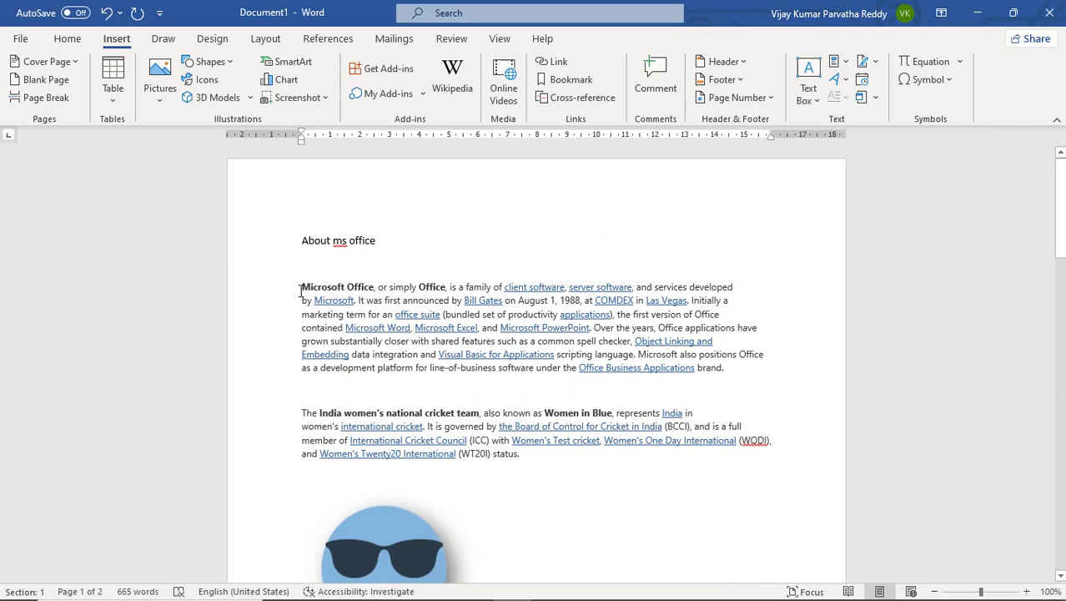
drag(299, 287, 388, 287)
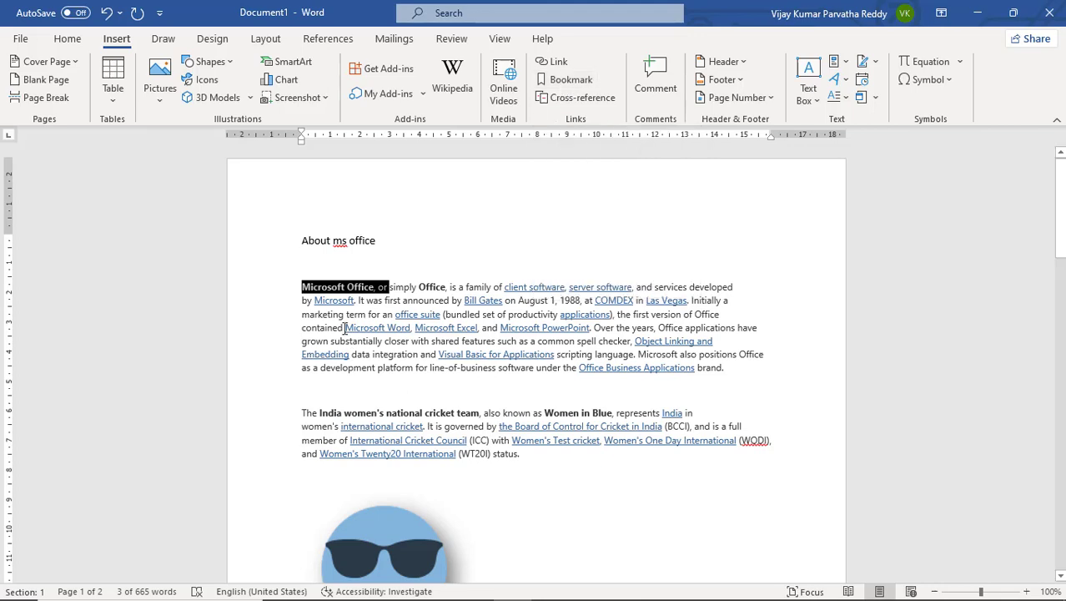
click(375, 288)
drag(376, 288, 297, 288)
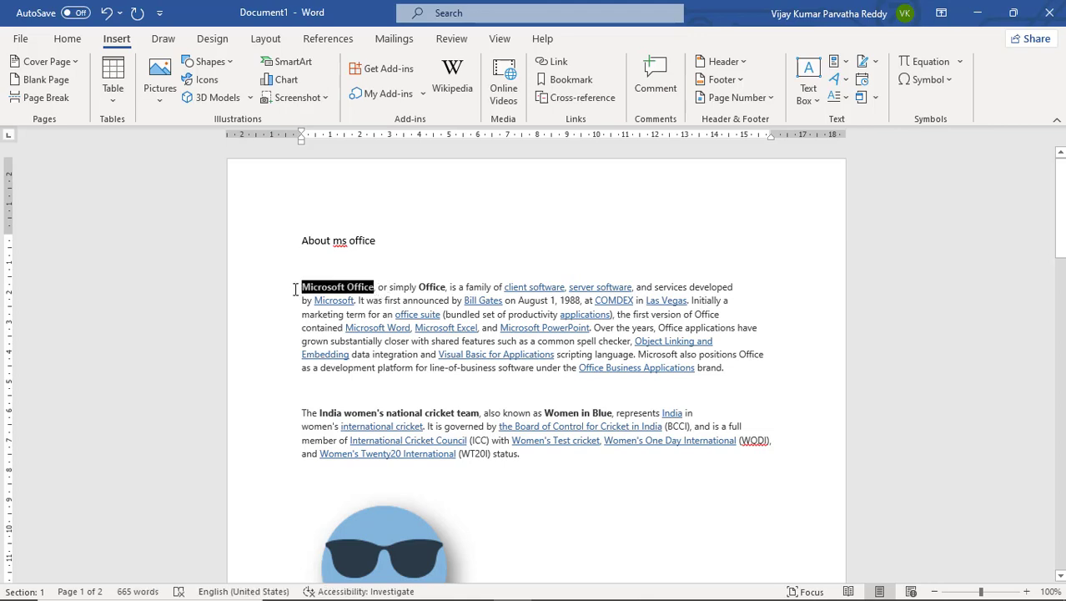
click(572, 83)
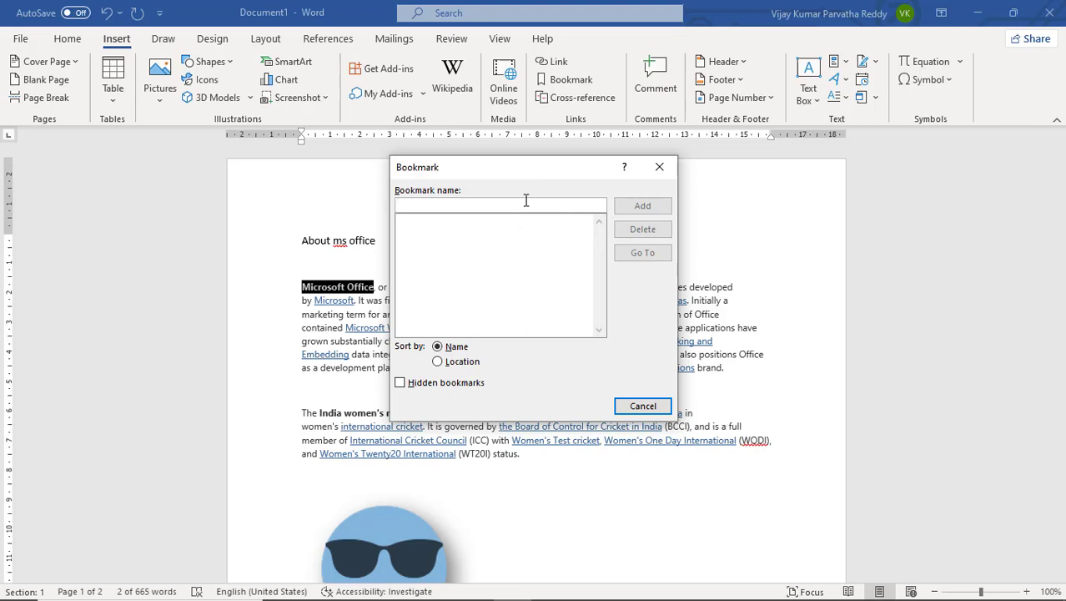
text(o)
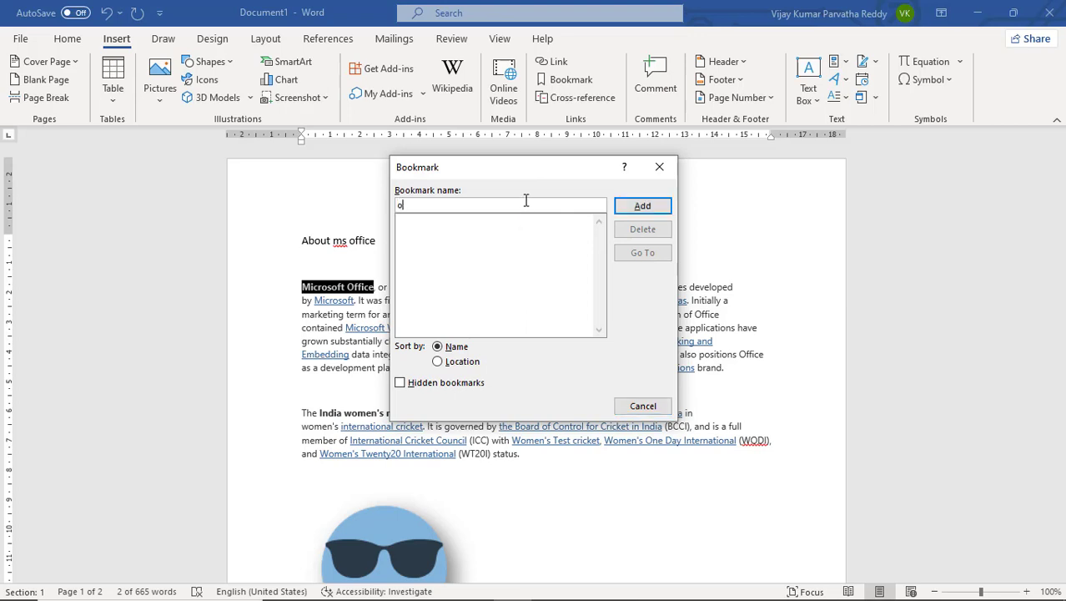
text(ffice)
click(643, 209)
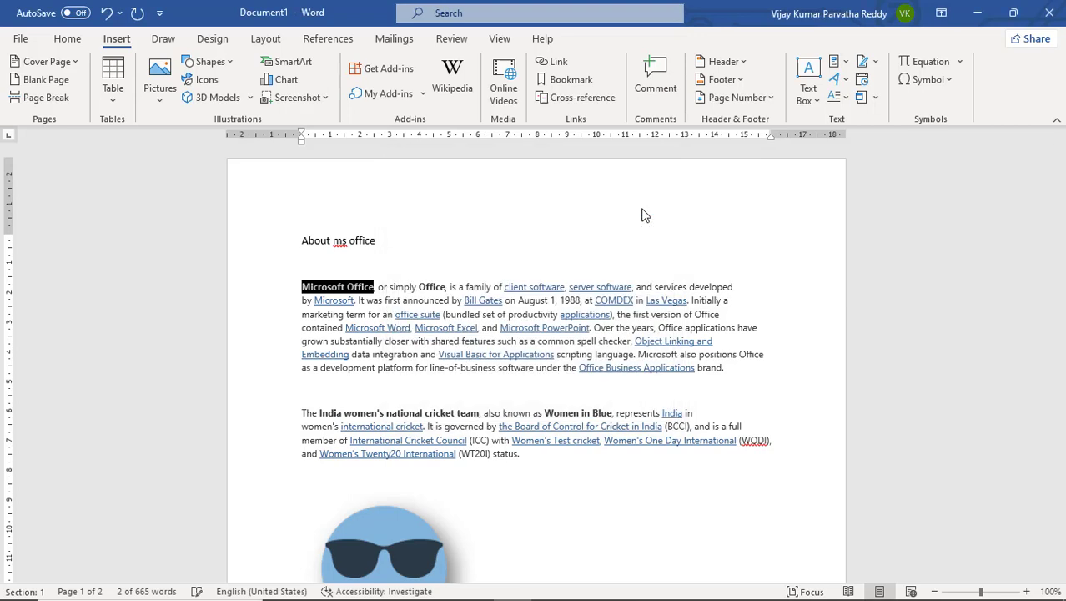
Bookmark the phrase "India women's national cricket team" in the second paragraph with the name women_cricket
scroll(523, 390, down, 2)
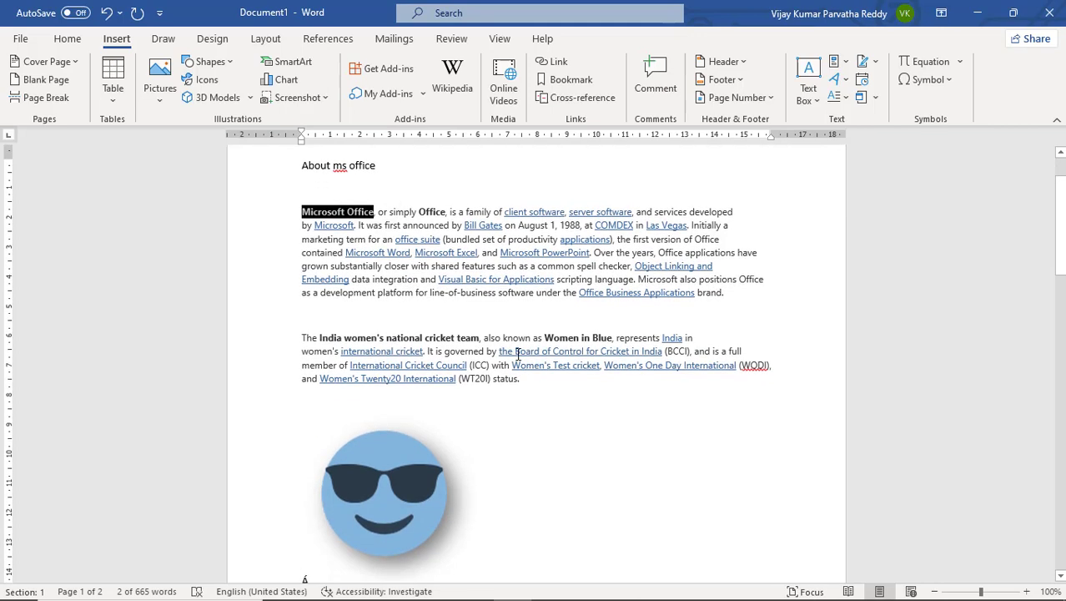
click(521, 403)
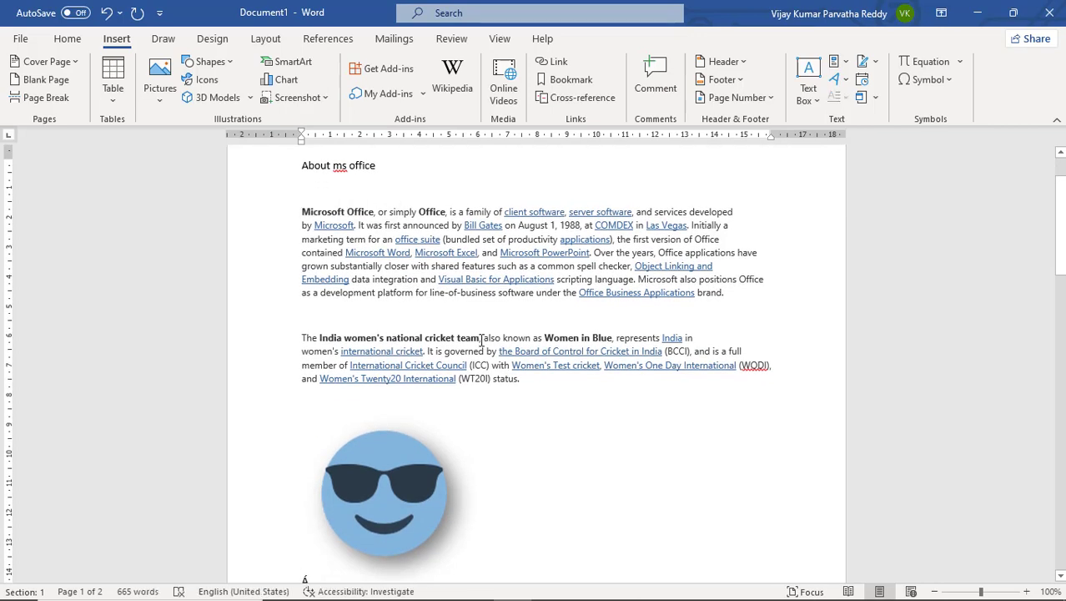
drag(481, 338, 333, 333)
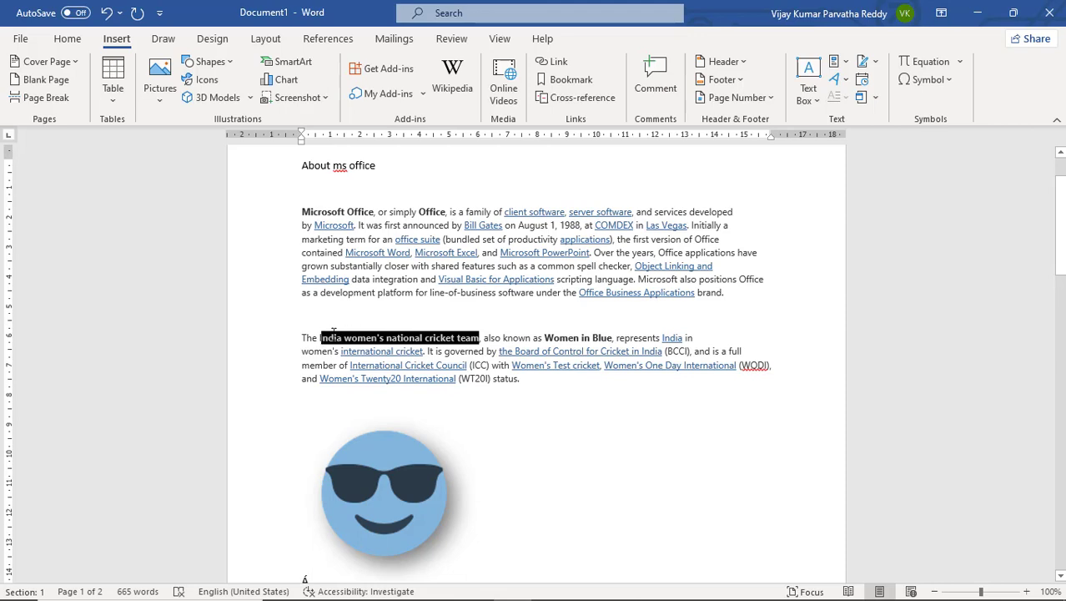
click(571, 80)
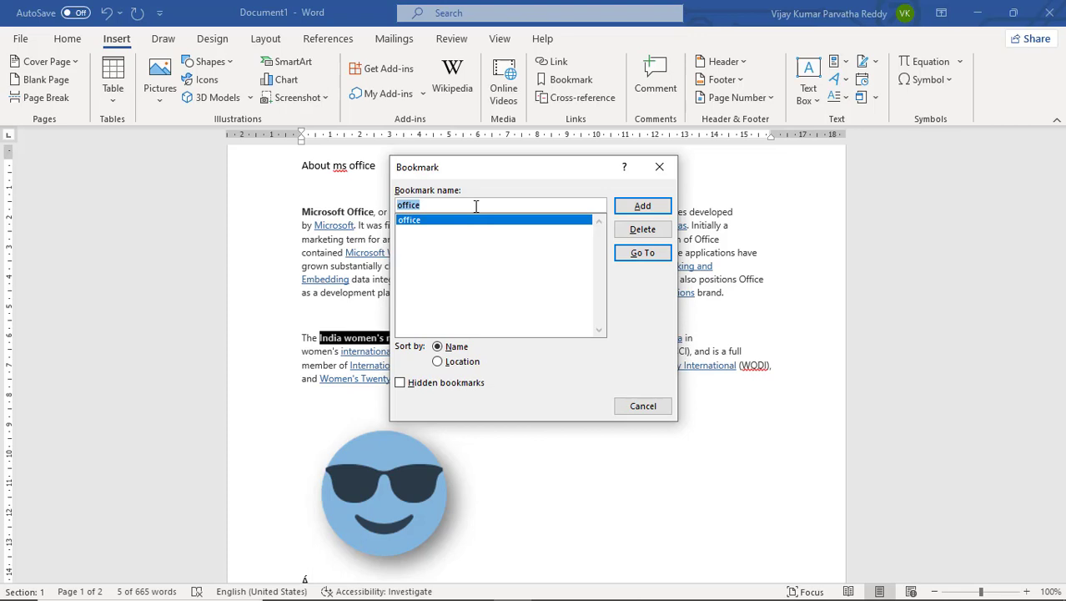
drag(475, 206, 398, 206)
text(w)
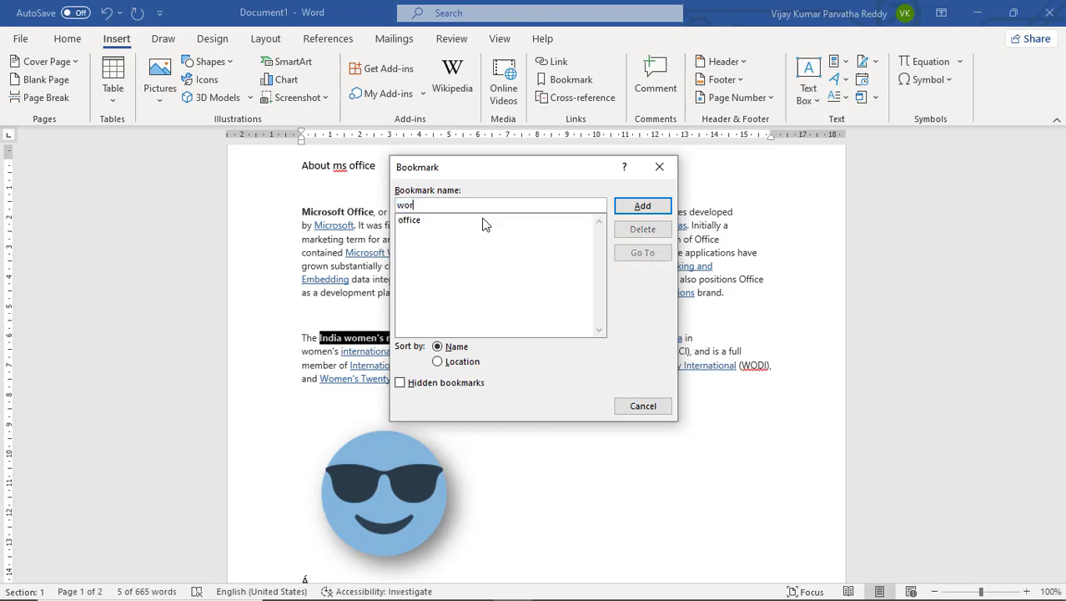
text(omen)
text( c)
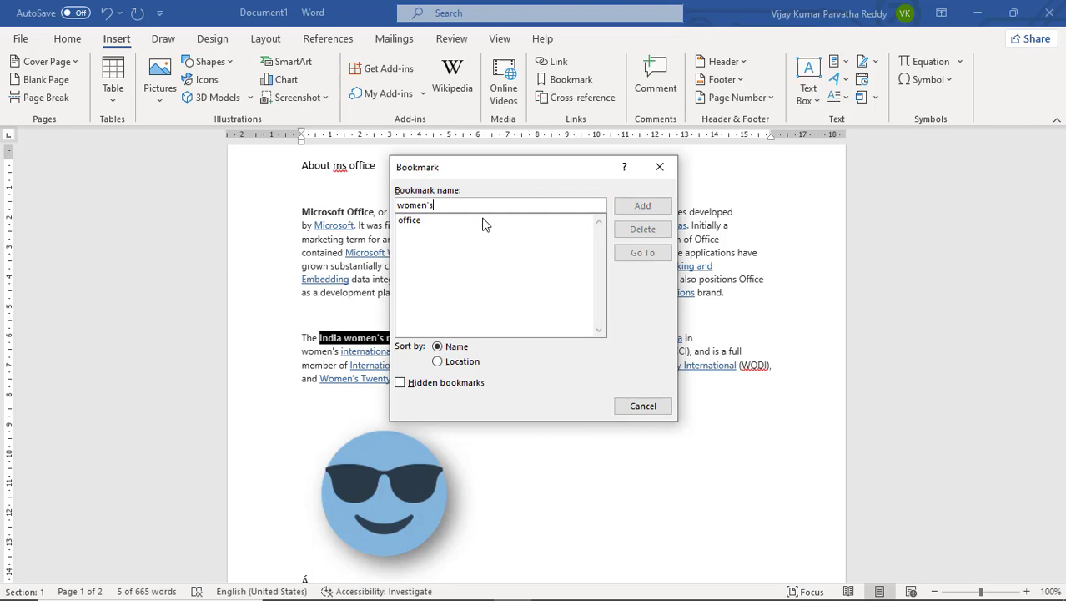
key(BackSpace)
key(BackSpace)
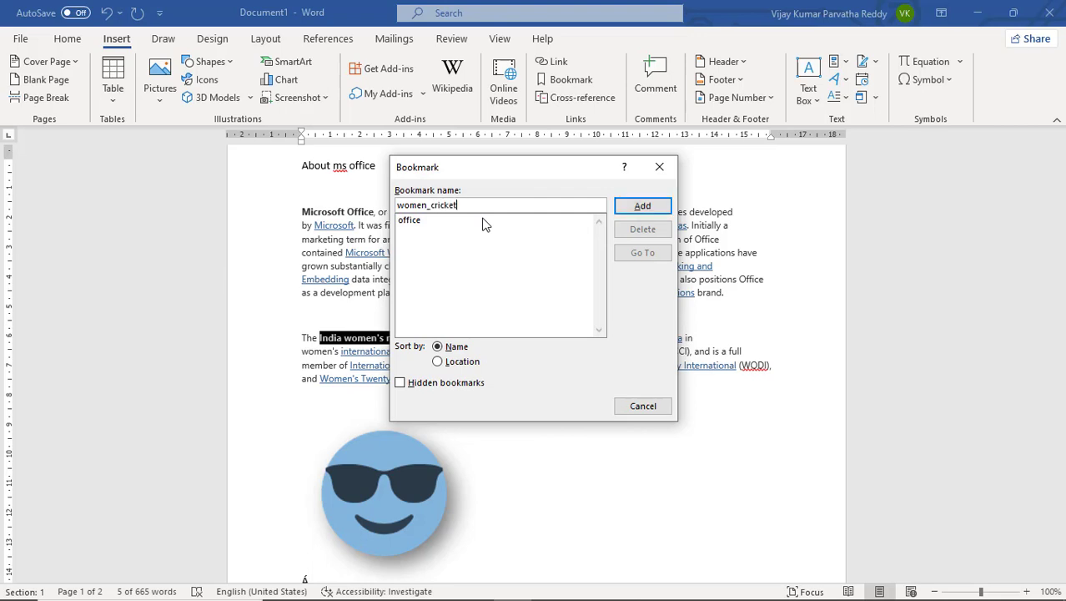
click(645, 210)
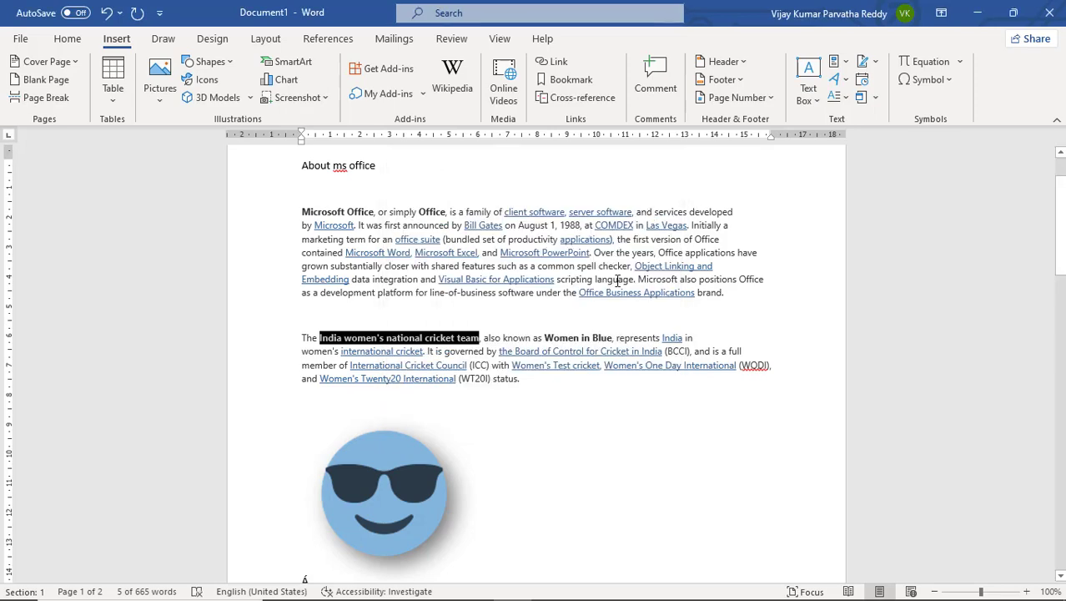
Bookmark the word "video" in the "Click here to watch this video" line with the name video
scroll(617, 280, down, 5)
scroll(618, 280, down, 4)
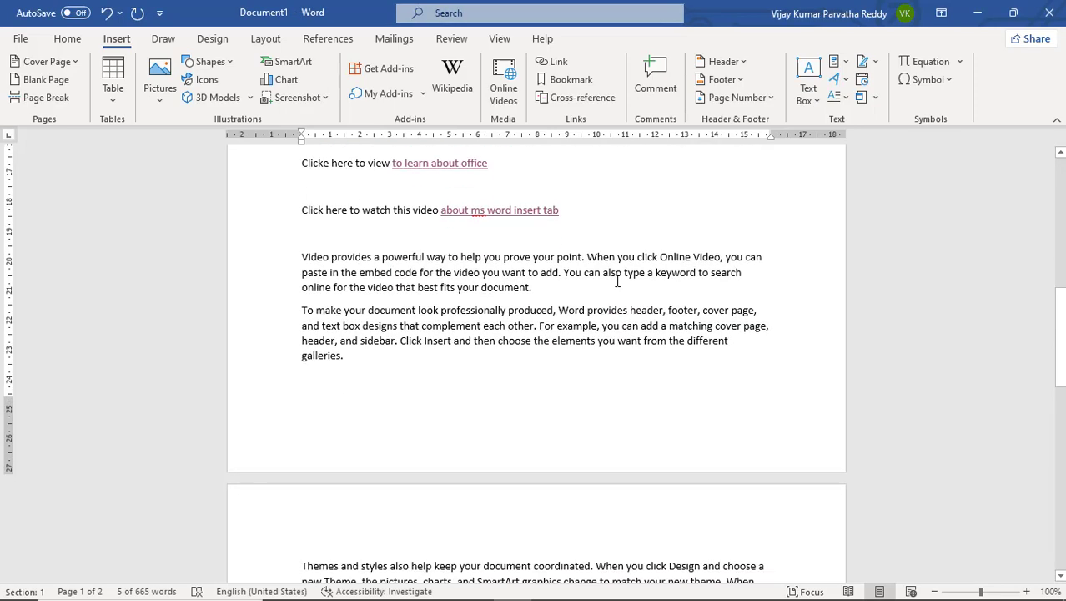
click(536, 294)
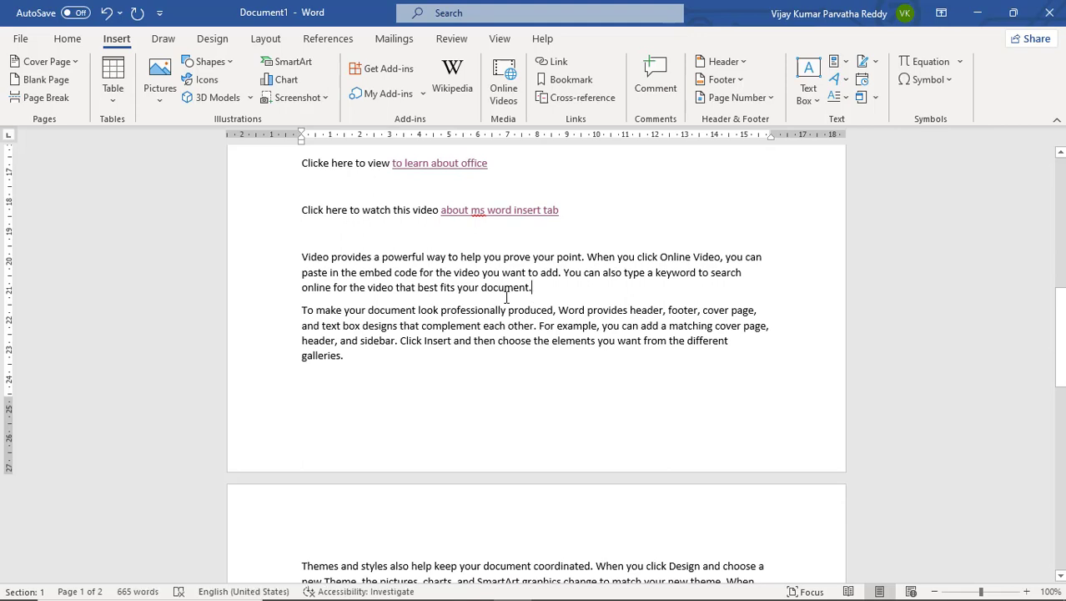
drag(409, 212, 439, 213)
click(416, 212)
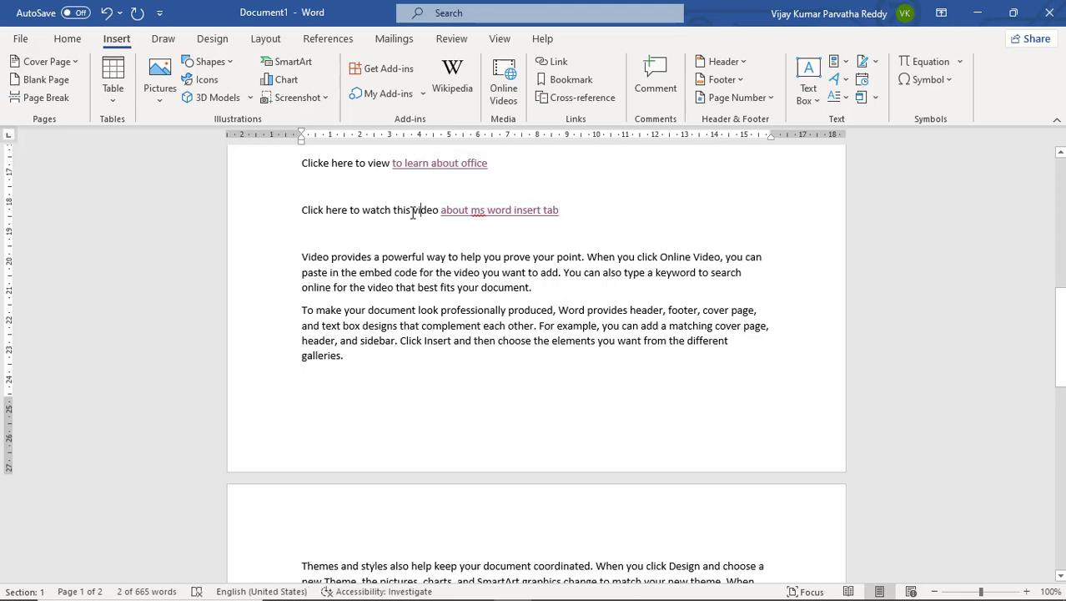
double_click(414, 212)
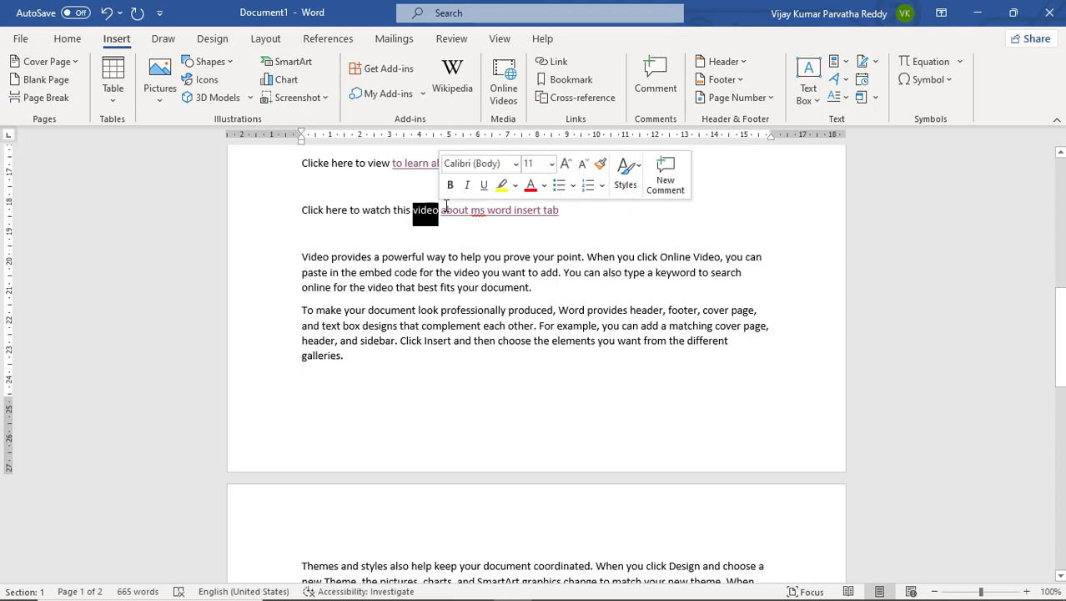
click(575, 82)
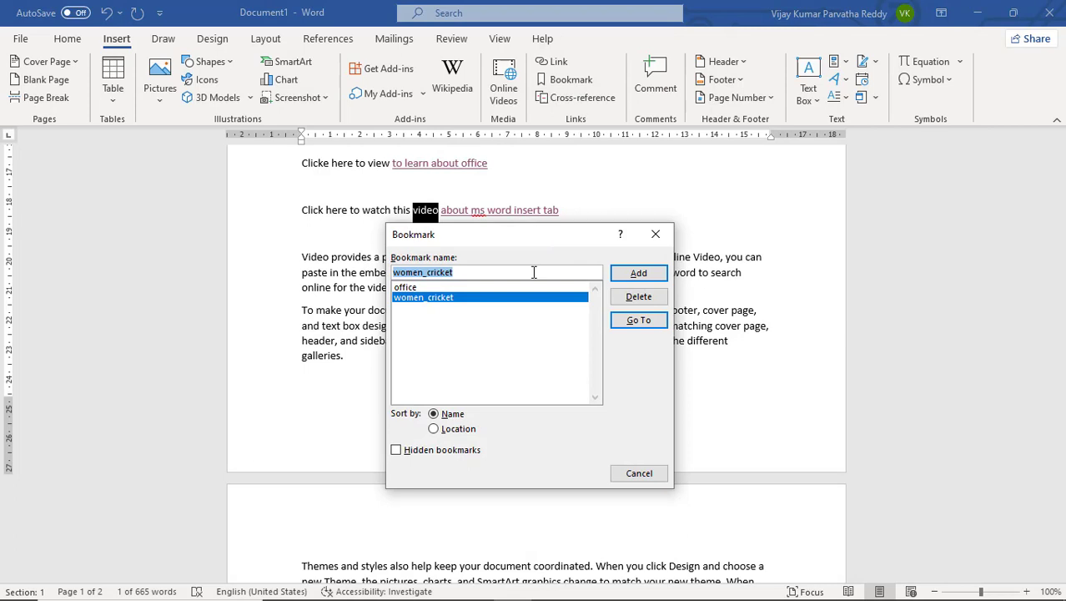
text(video)
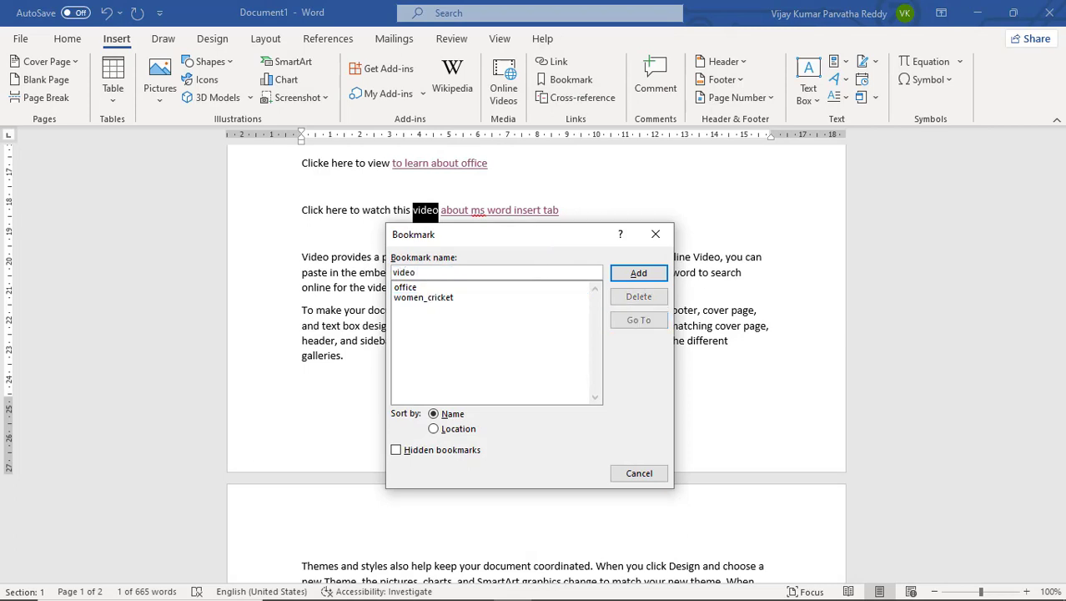
click(639, 274)
Bookmark the words "Themes and styles" in the second block of sample paragraphs on page 2 with the name styles
scroll(604, 398, down, 4)
scroll(604, 399, down, 1)
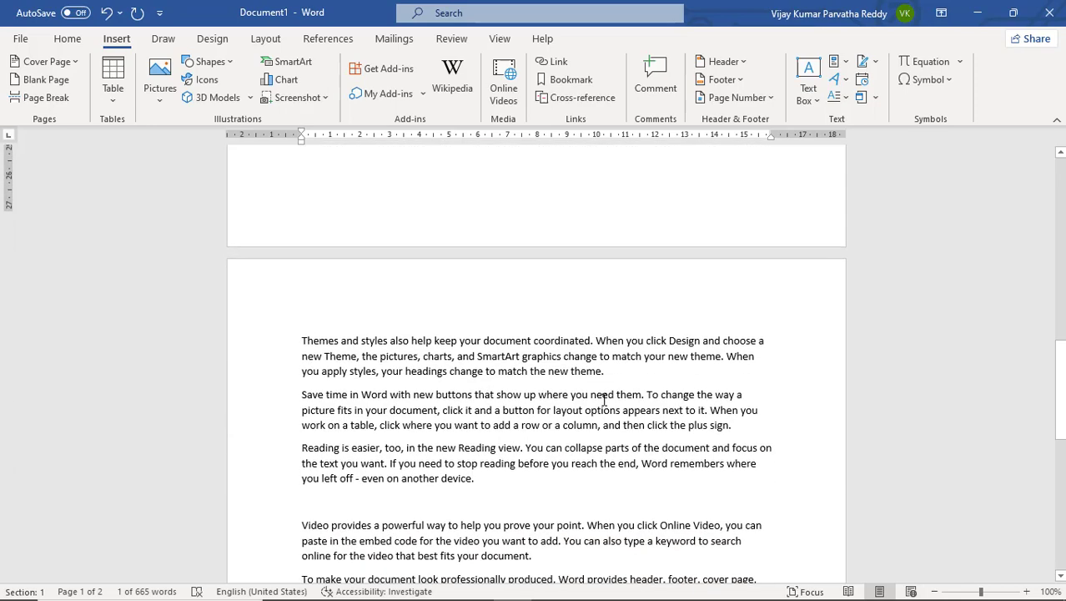
scroll(604, 399, down, 3)
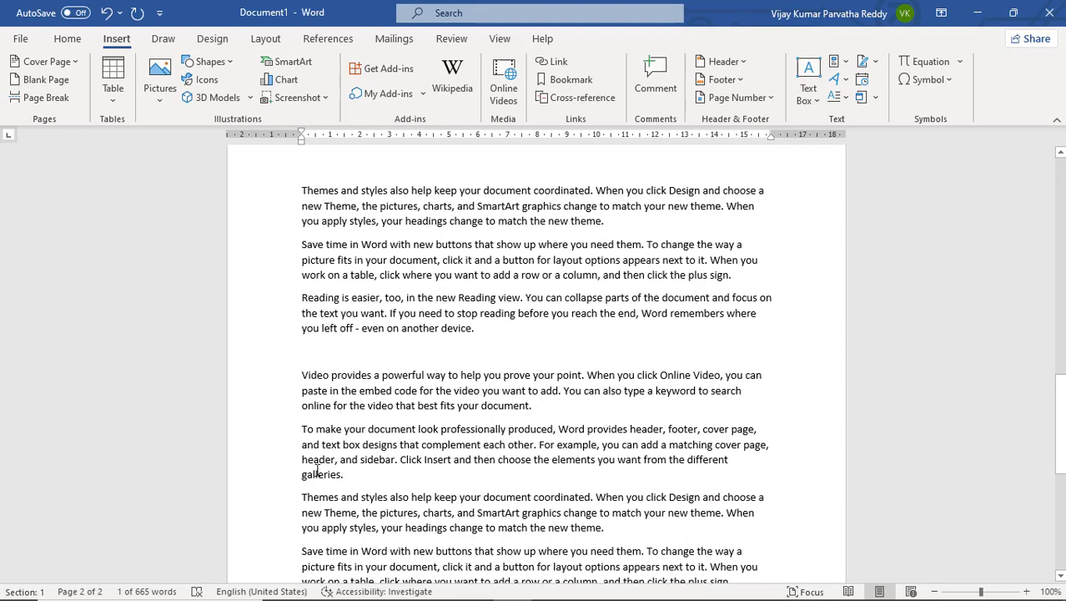
drag(299, 497, 389, 497)
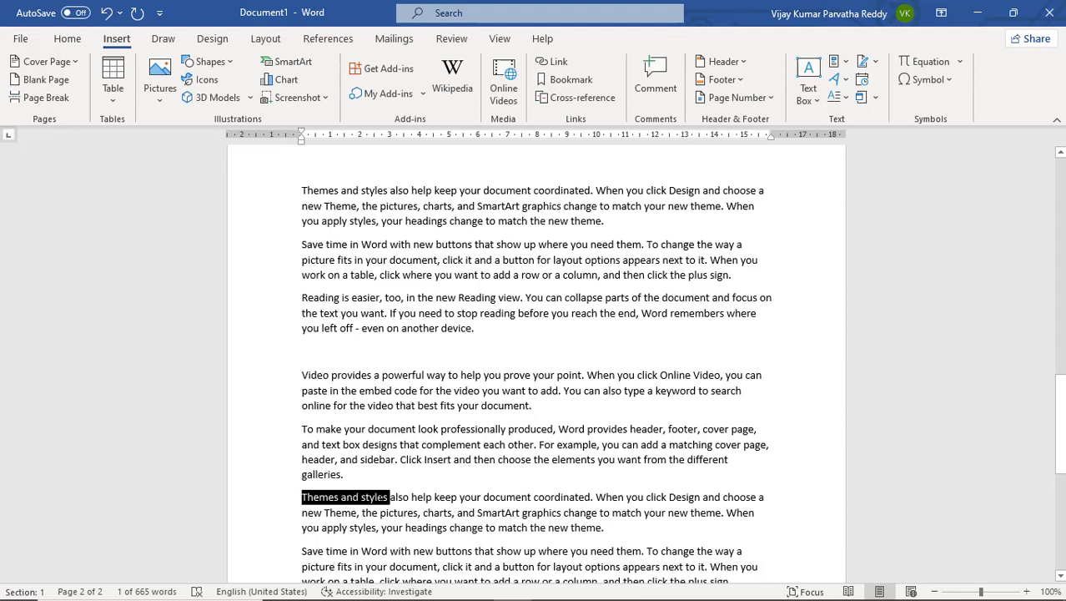
click(570, 81)
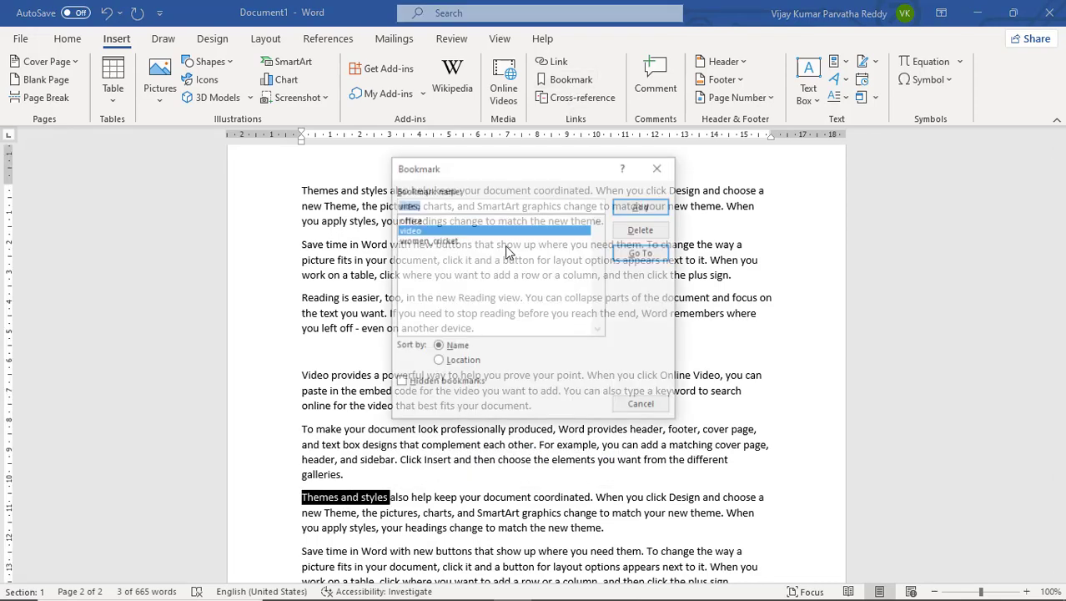
text(styles)
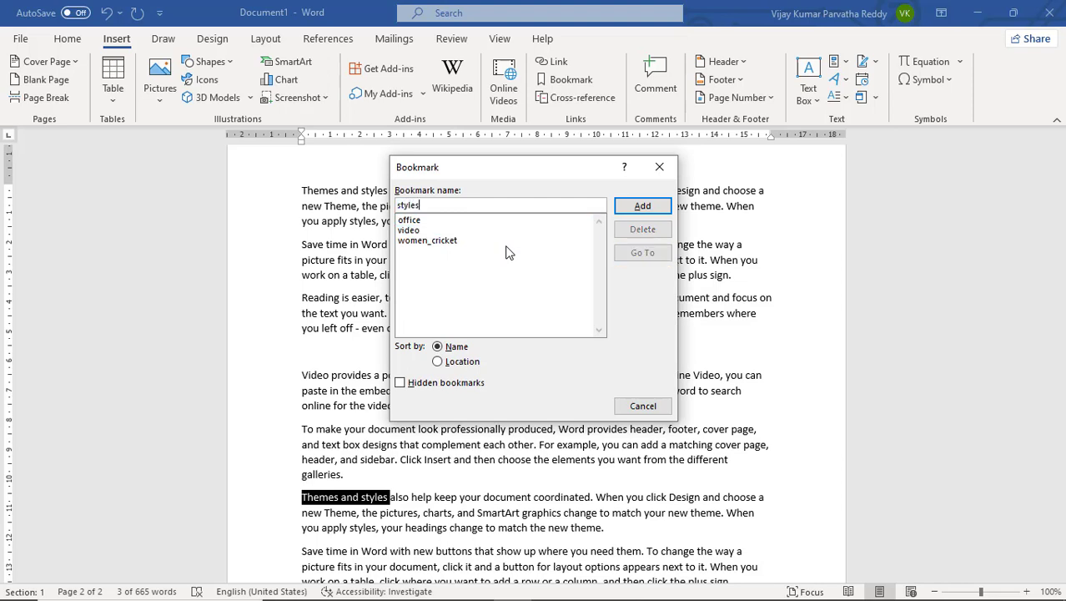
click(617, 210)
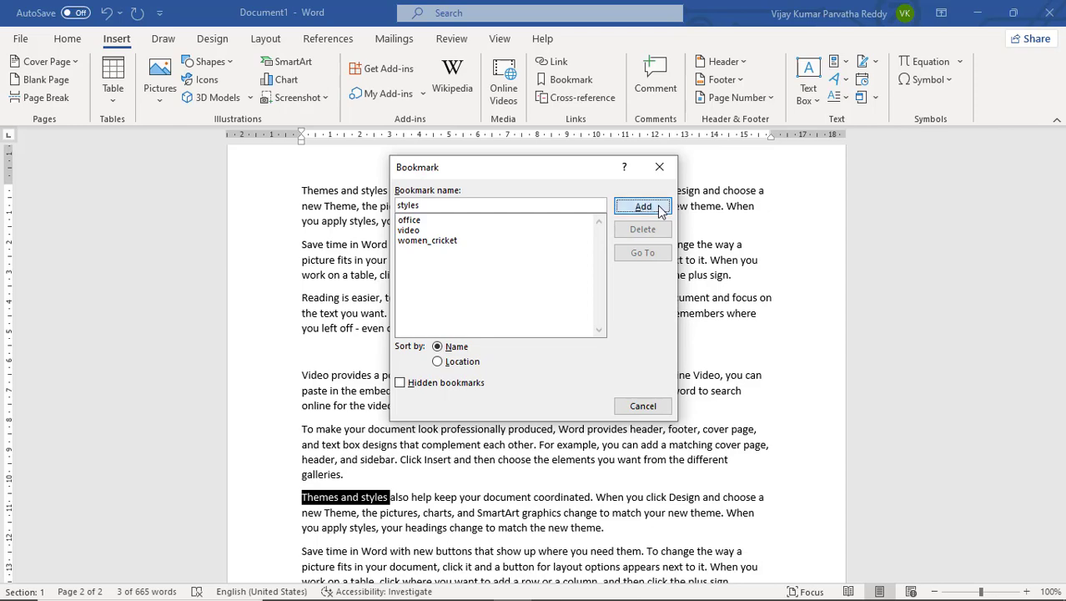
From the blank line under the "About ms office" heading, jump to the women_cricket bookmark and to the office bookmark
scroll(483, 317, up, 20)
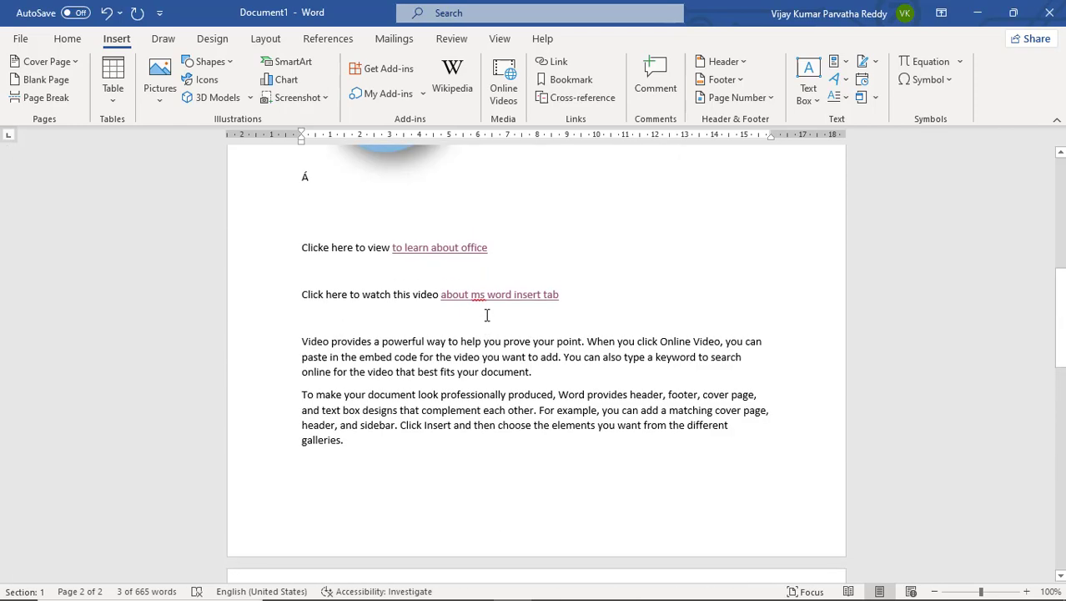
scroll(485, 305, up, 3)
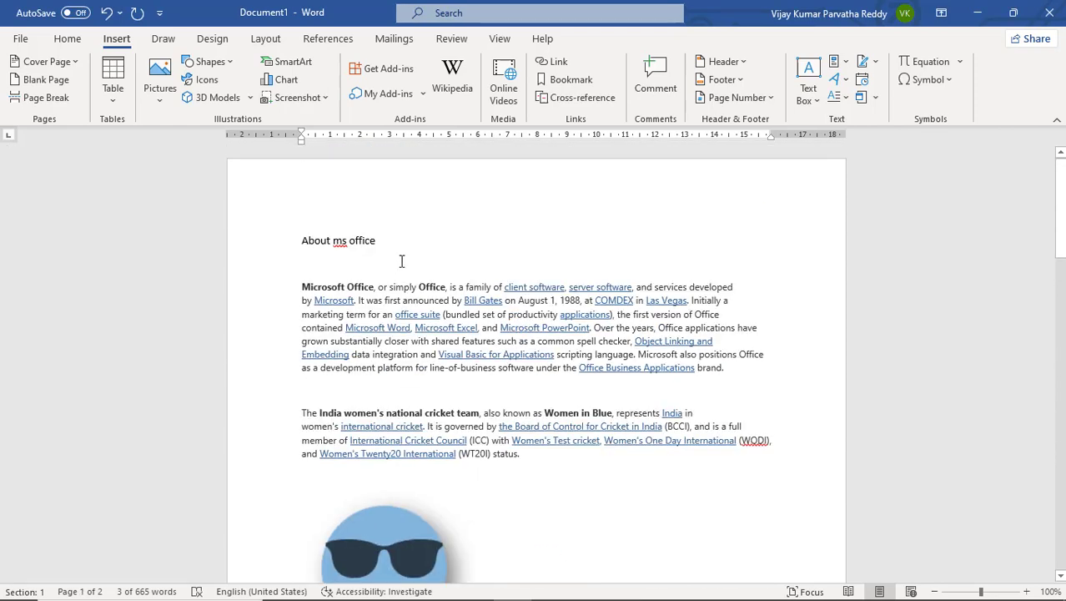
click(401, 261)
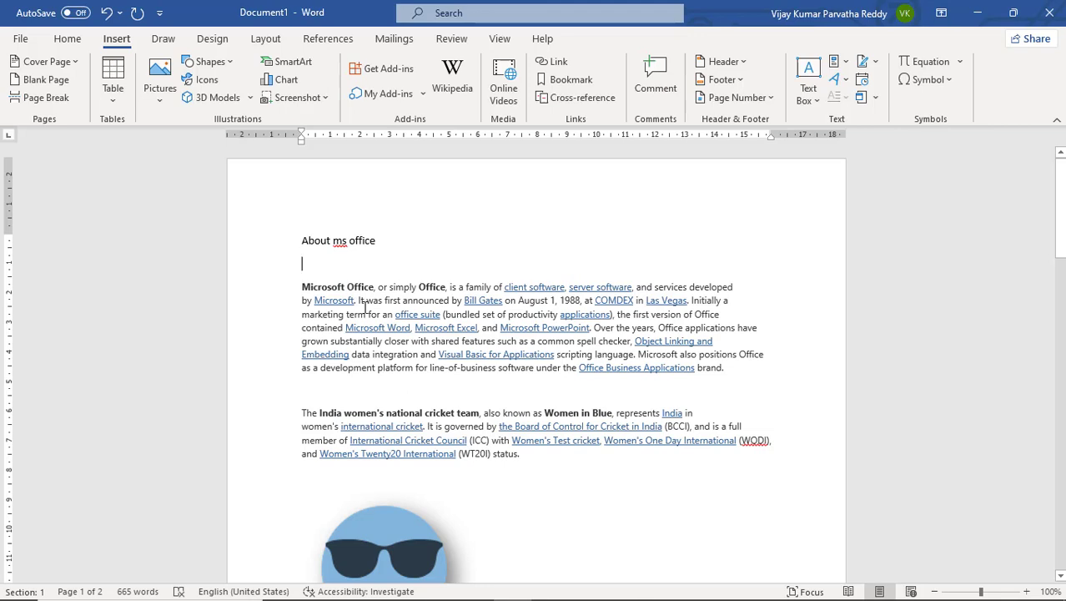
click(577, 81)
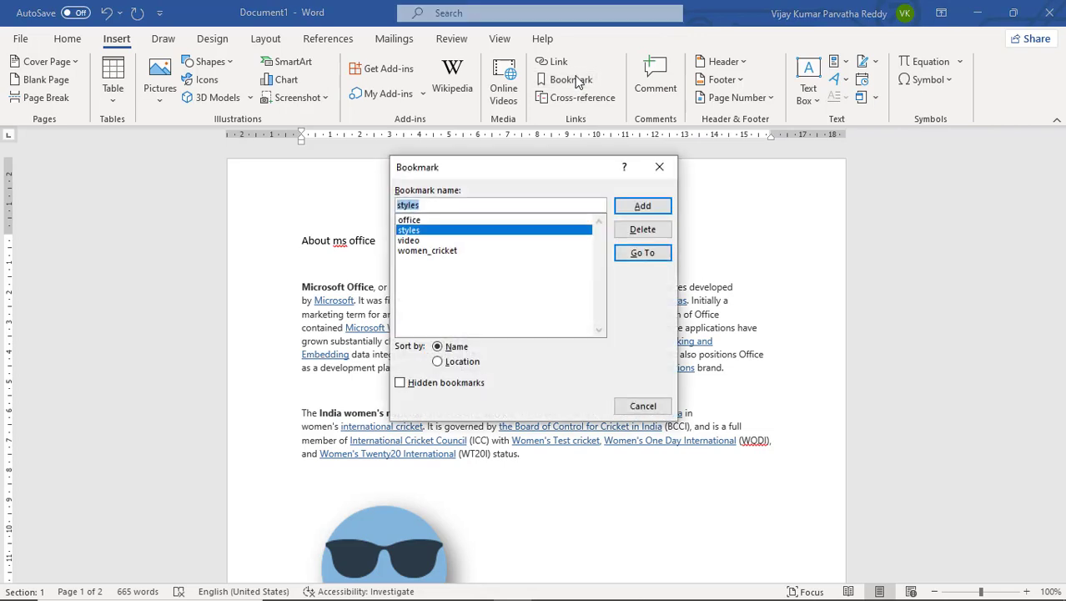
drag(547, 171, 865, 172)
click(761, 251)
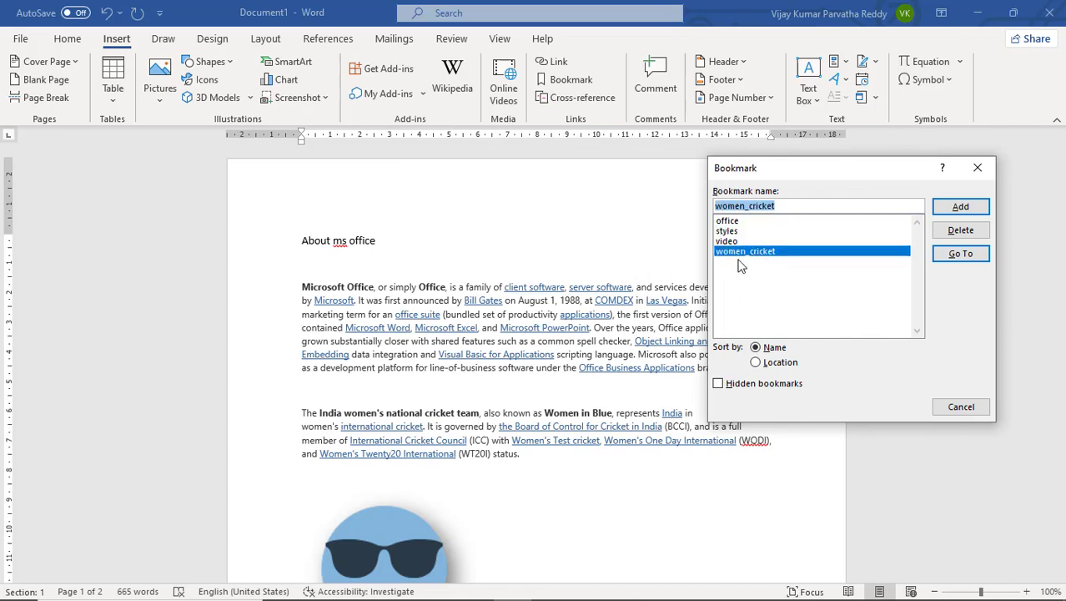
click(960, 255)
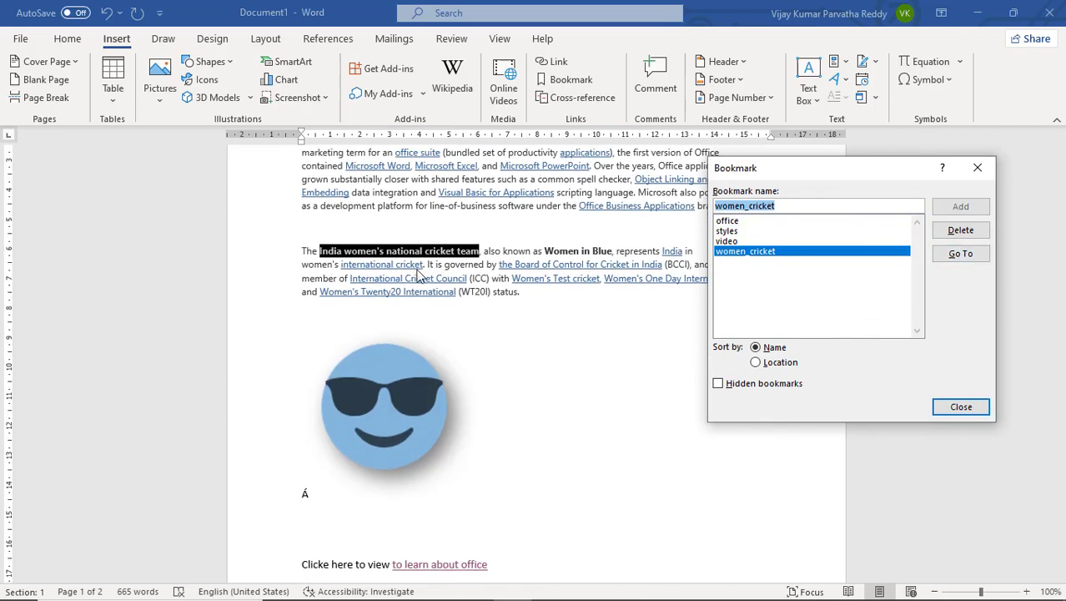
click(737, 221)
click(962, 255)
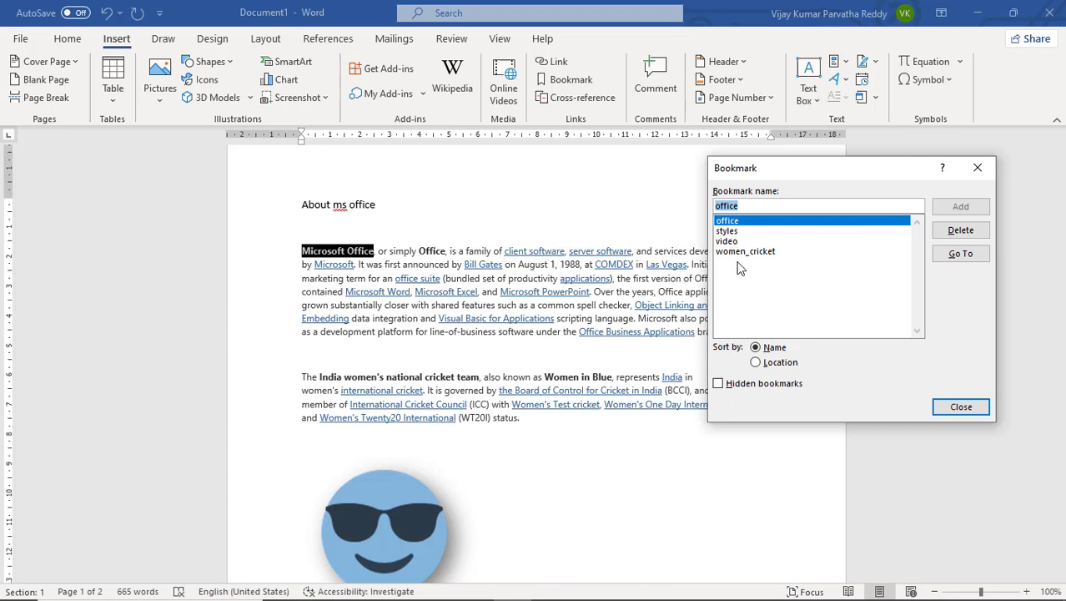
Jump to the video bookmark and to the styles bookmark, and close the Bookmark dialog
click(737, 241)
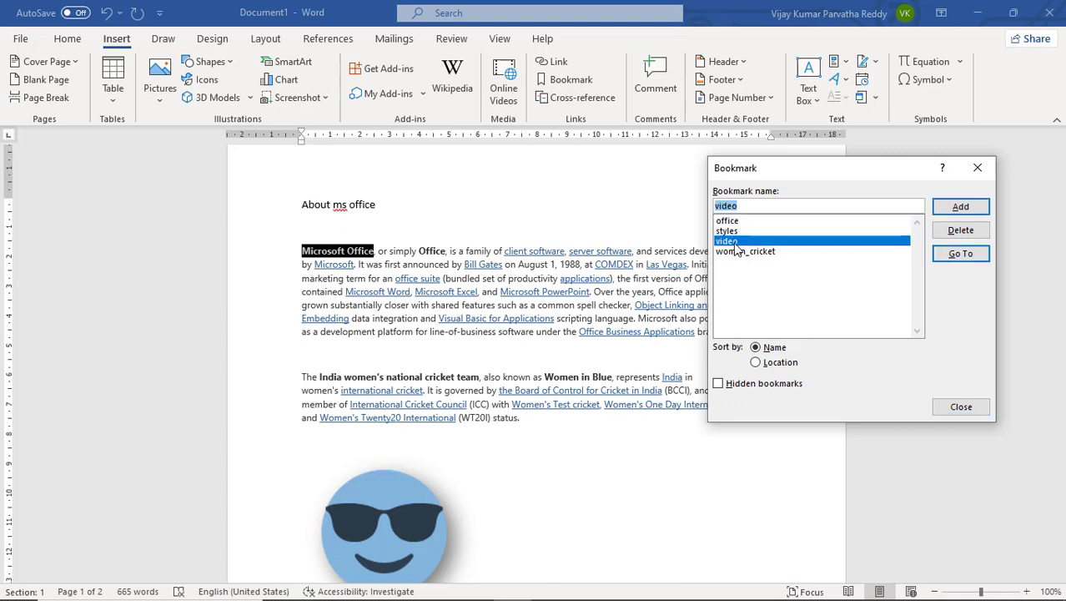
click(960, 254)
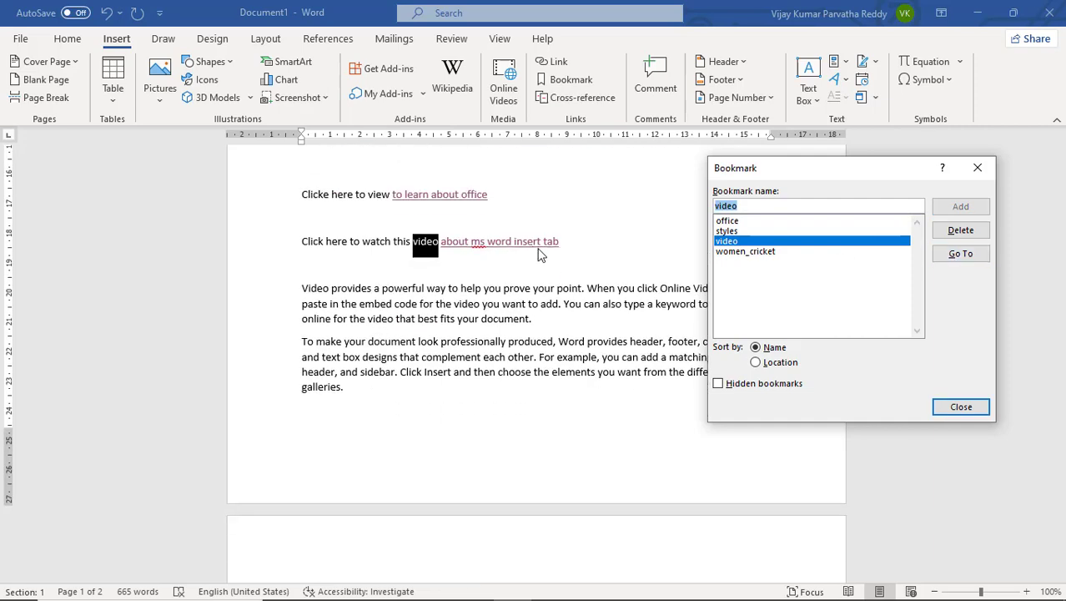
click(735, 233)
click(962, 257)
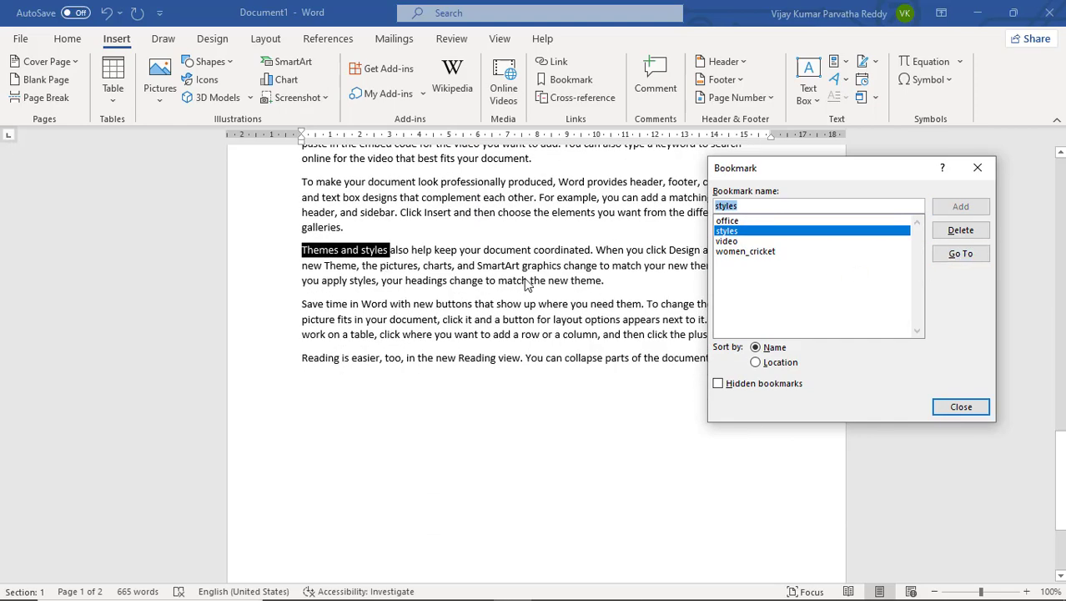
click(775, 252)
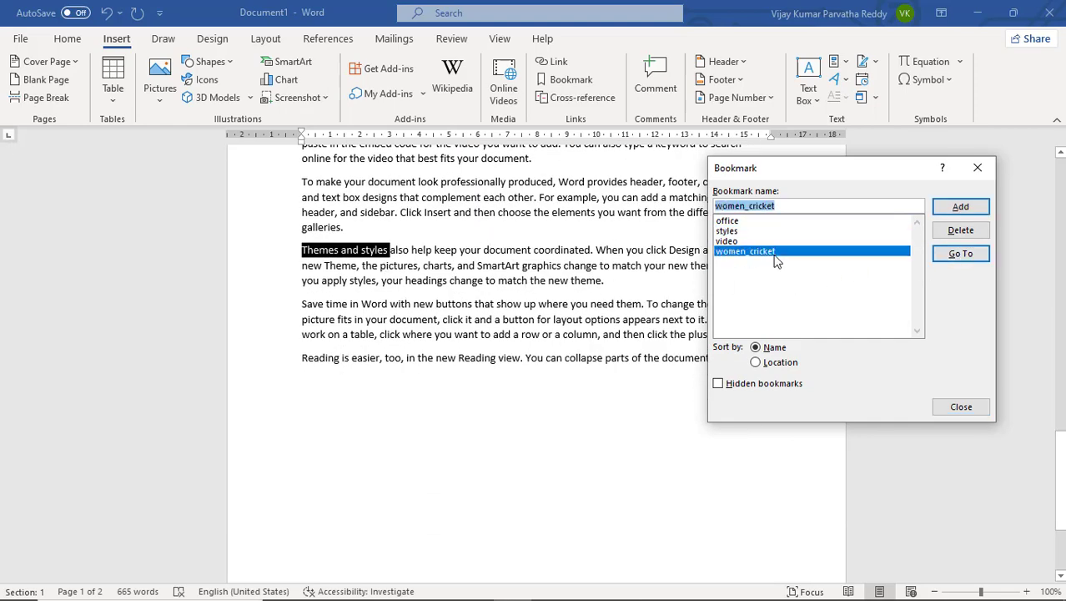
click(959, 407)
Start a cross-reference at the end of the "About ms office" heading, referring to the page number with above/below included and inserted as hyperlink
scroll(604, 319, up, 8)
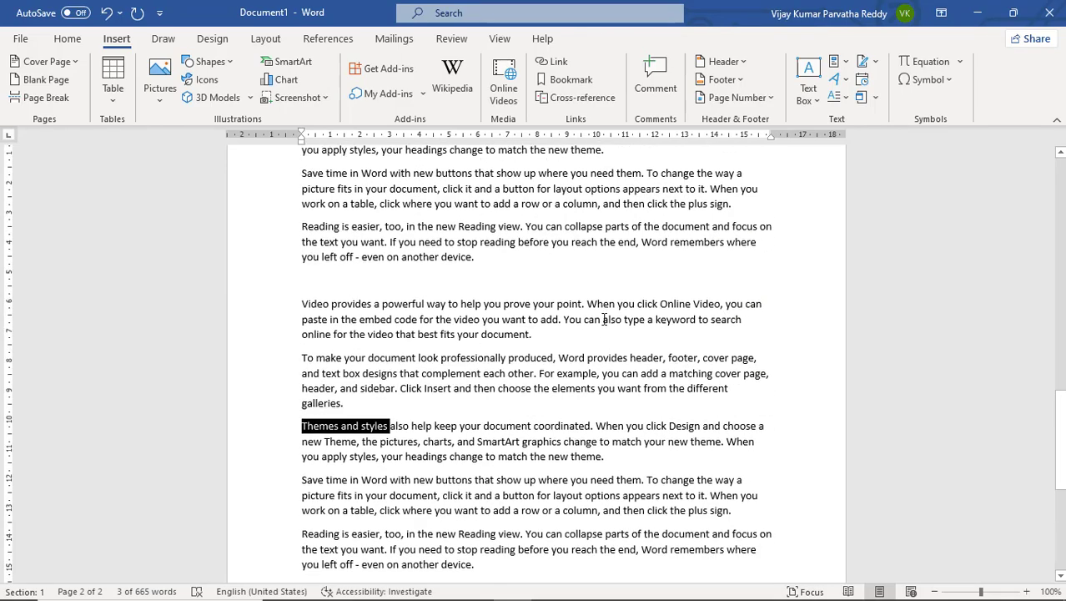
scroll(604, 319, up, 15)
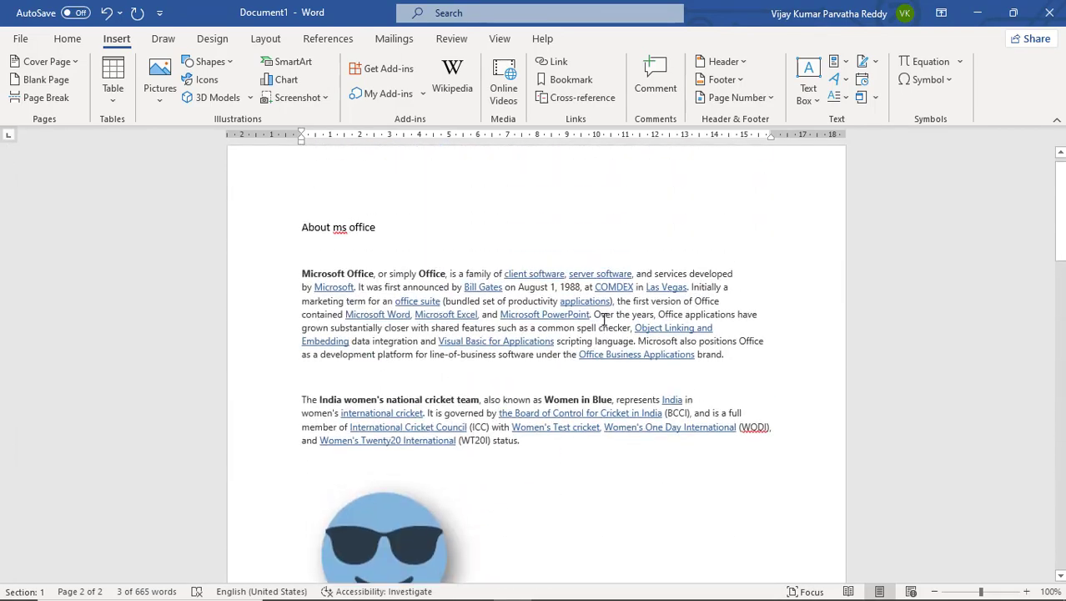
click(388, 240)
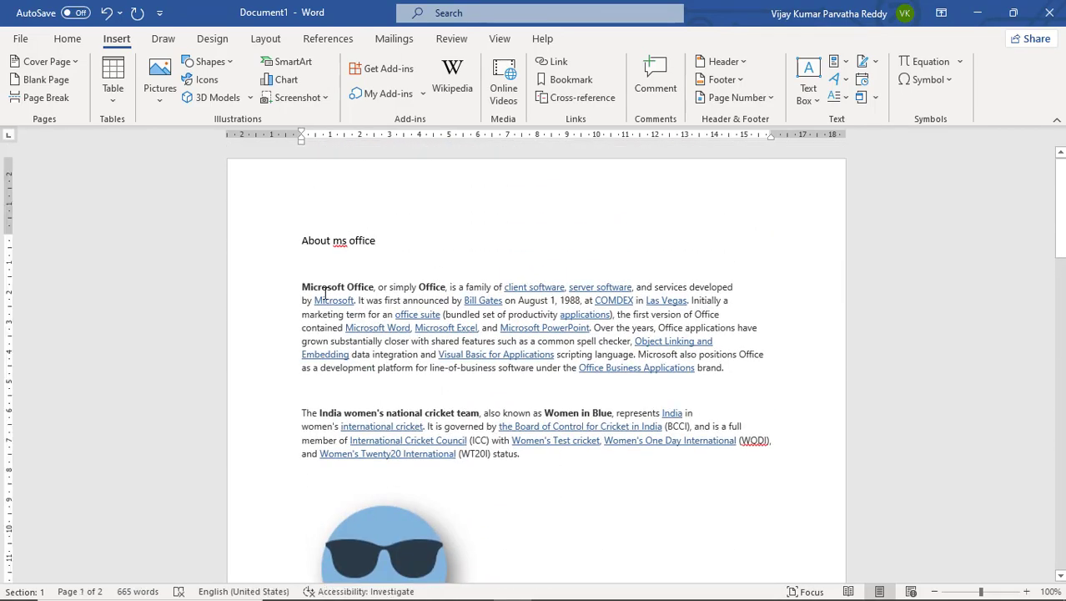
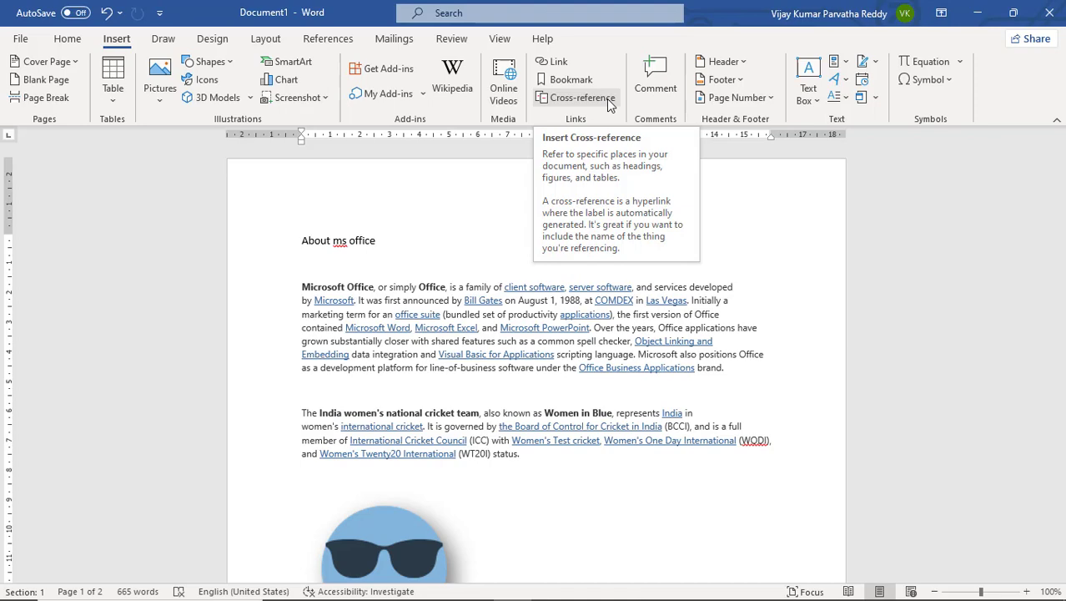
click(606, 98)
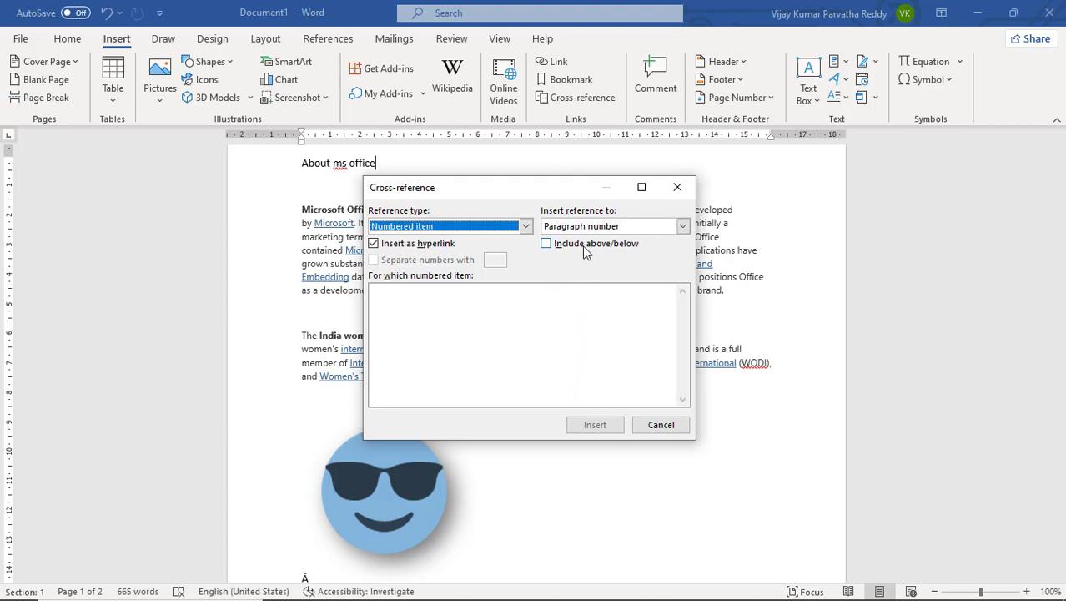
click(679, 228)
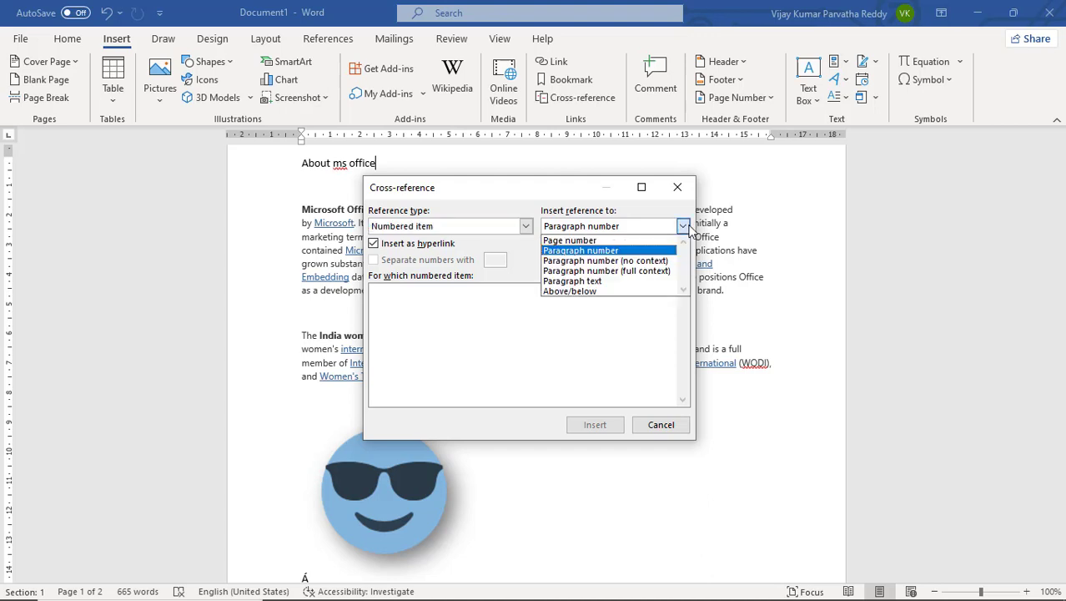
click(608, 241)
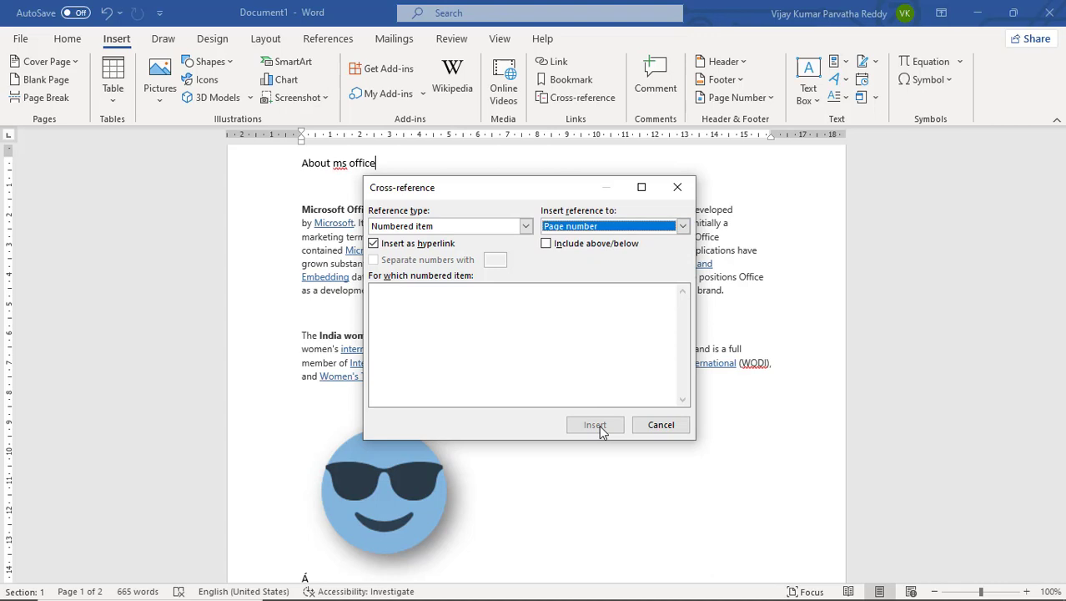
click(377, 245)
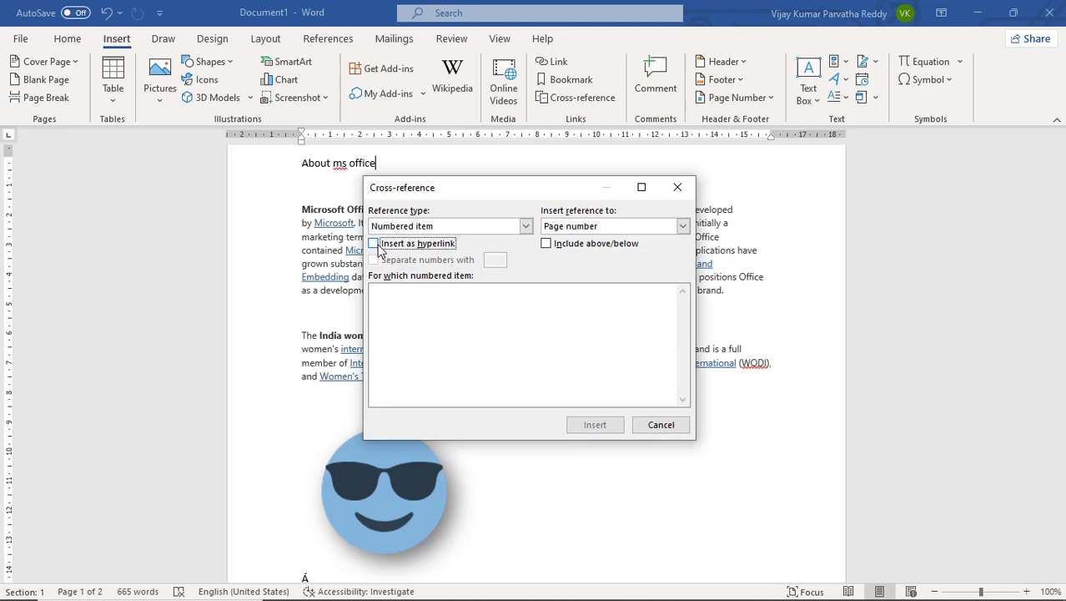
click(379, 248)
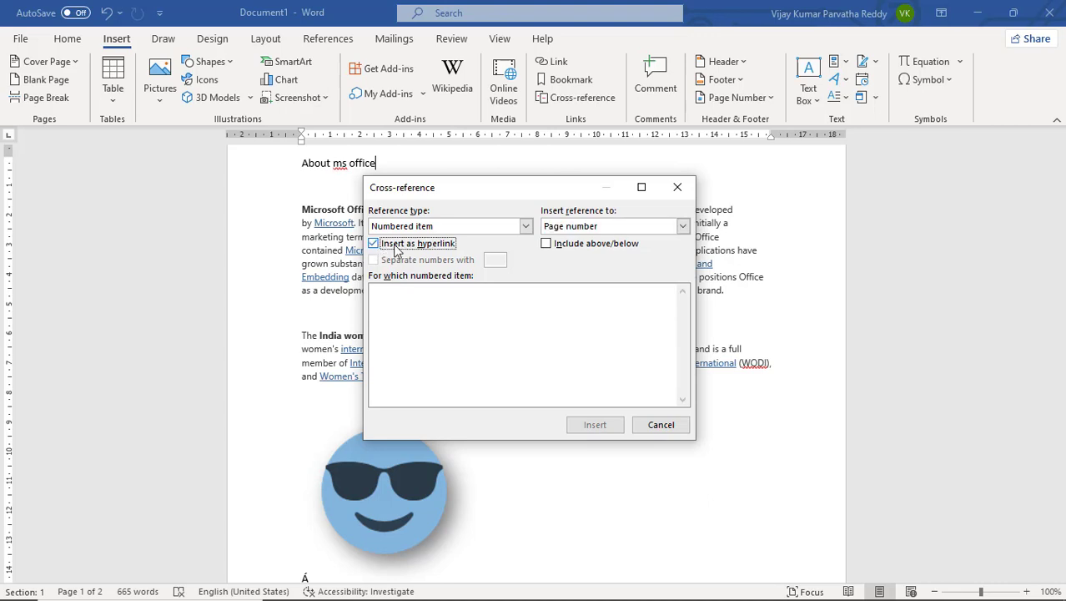
click(546, 248)
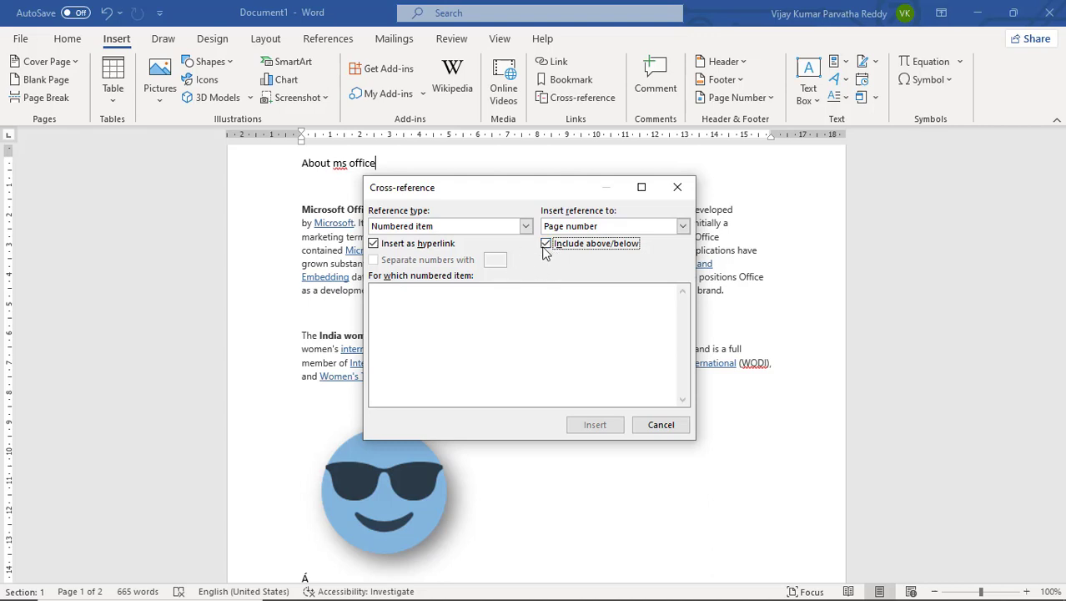
Change the reference type to Bookmark and insert a hyperlinked cross-reference to the bookmark text of office after the heading
click(682, 227)
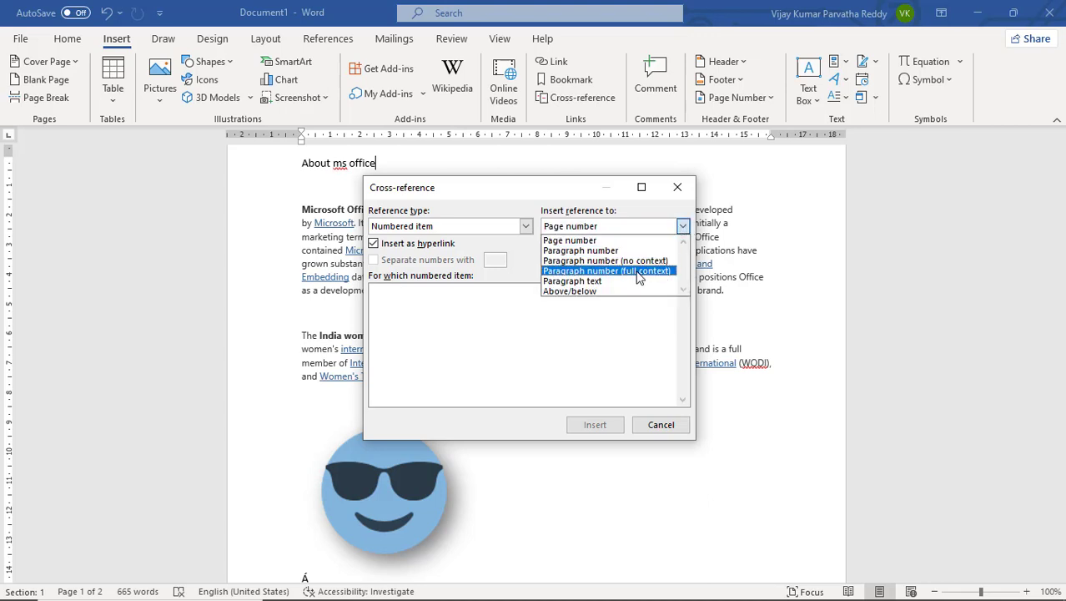
click(525, 227)
click(527, 230)
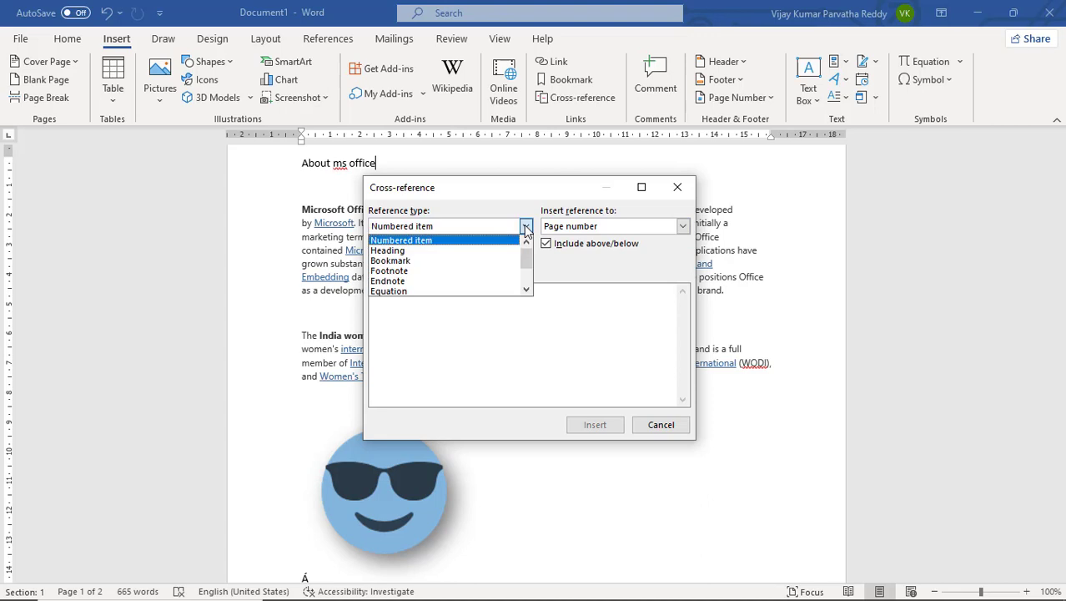
click(463, 261)
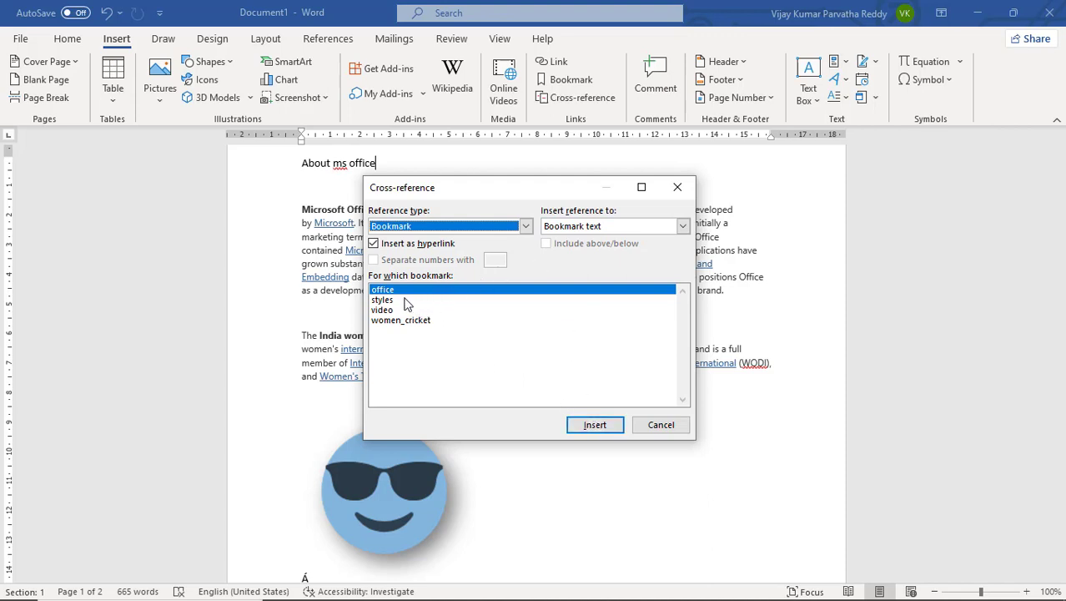
click(595, 425)
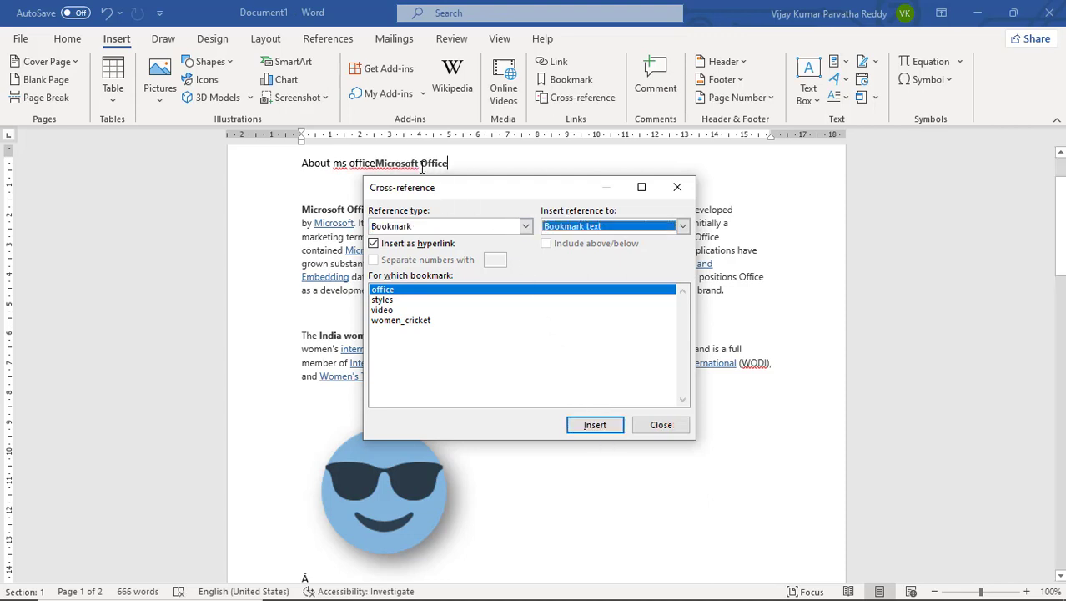
Move the Cross-reference dialog off the text and add a new line after the document's last paragraph
drag(466, 192, 643, 201)
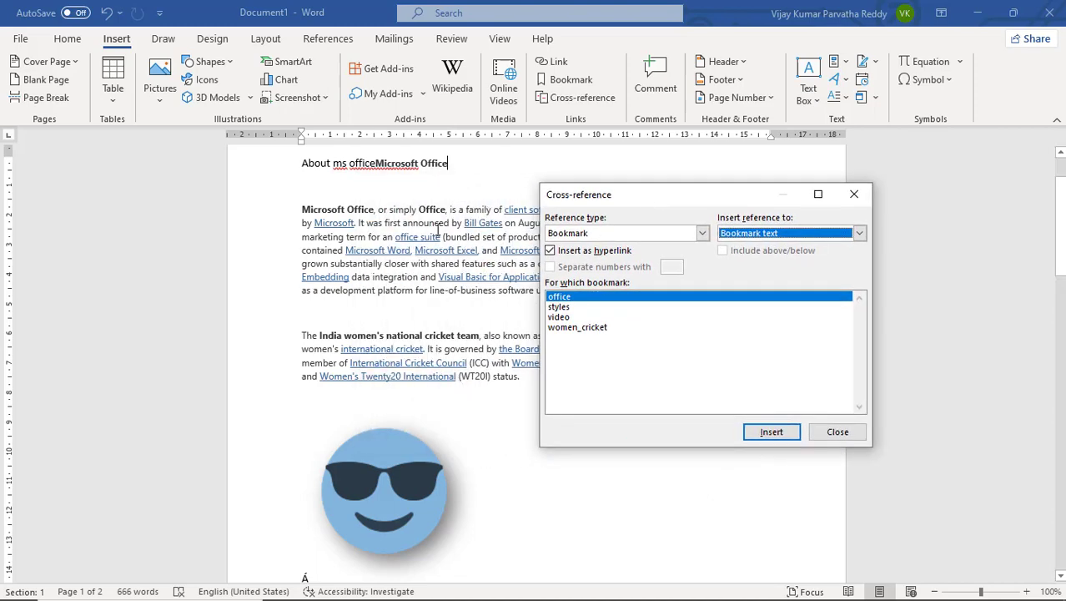
scroll(481, 406, down, 5)
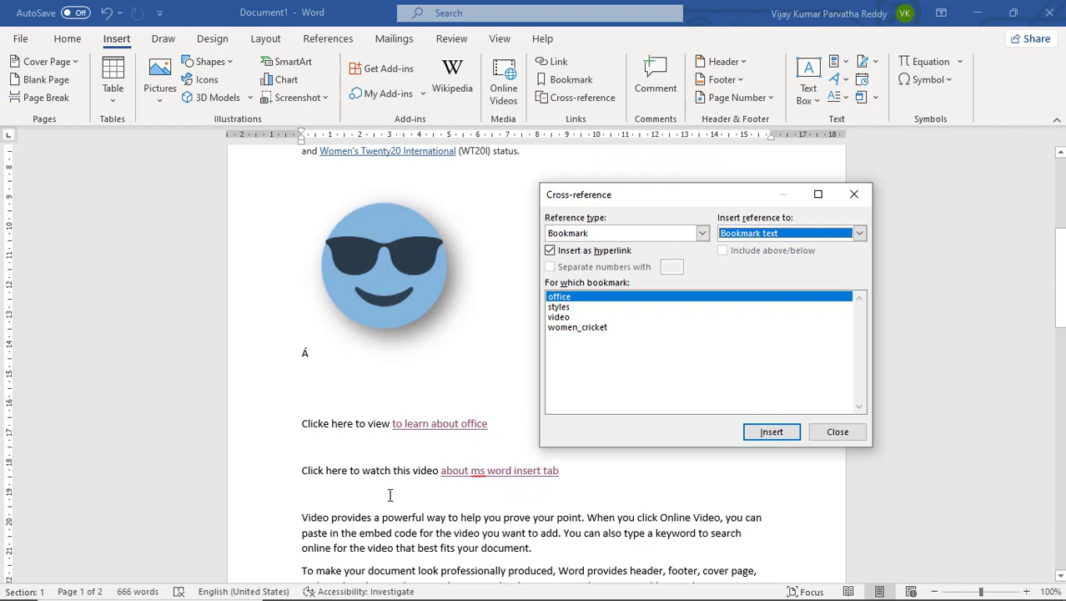
scroll(386, 488, down, 3)
scroll(372, 463, down, 4)
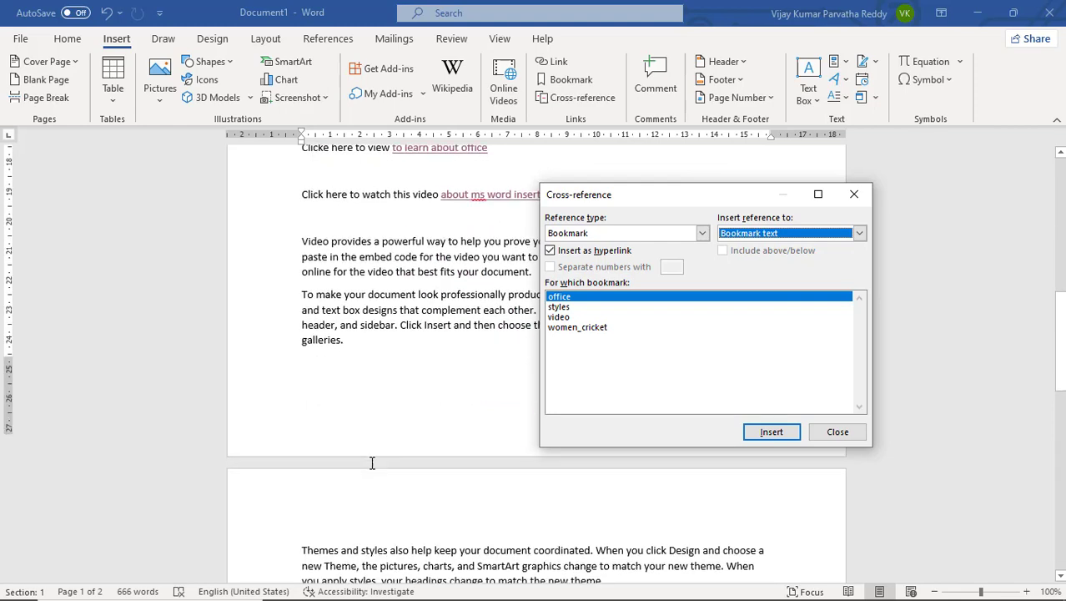
scroll(372, 463, down, 5)
scroll(380, 504, down, 5)
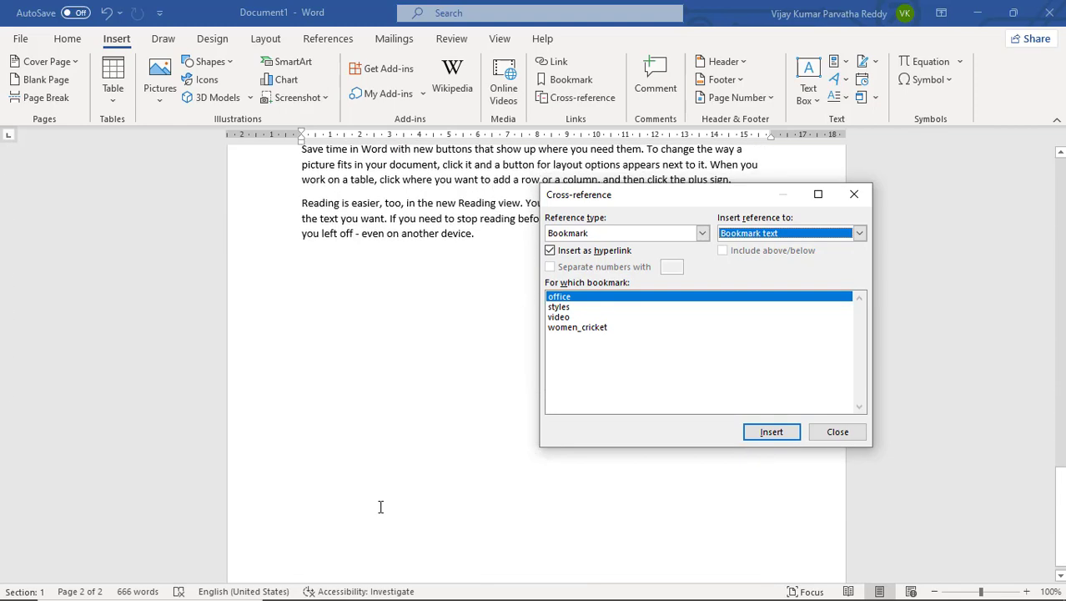
click(332, 257)
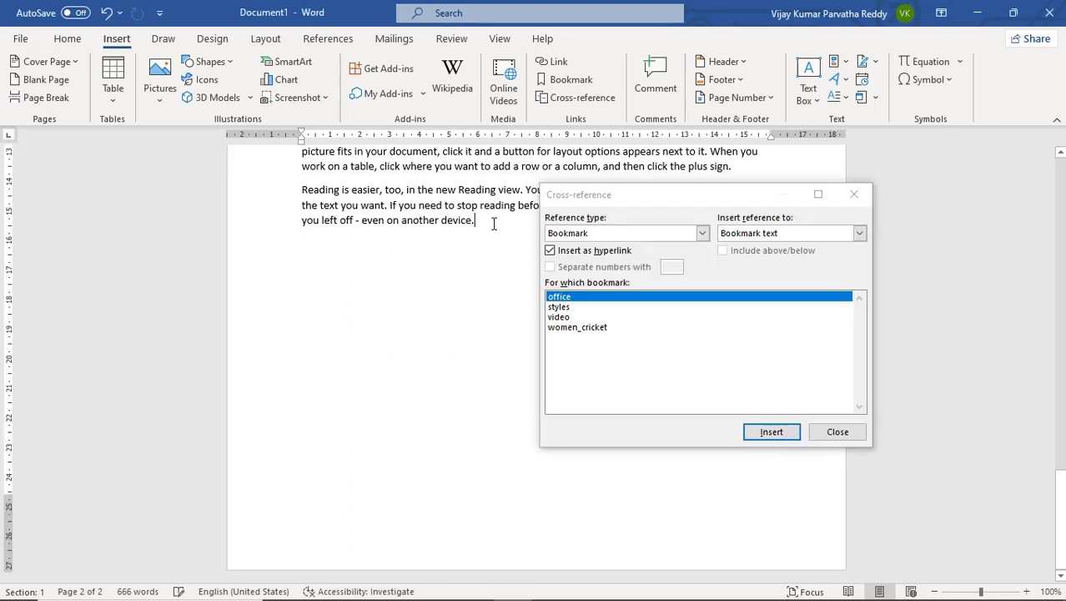
key(Return)
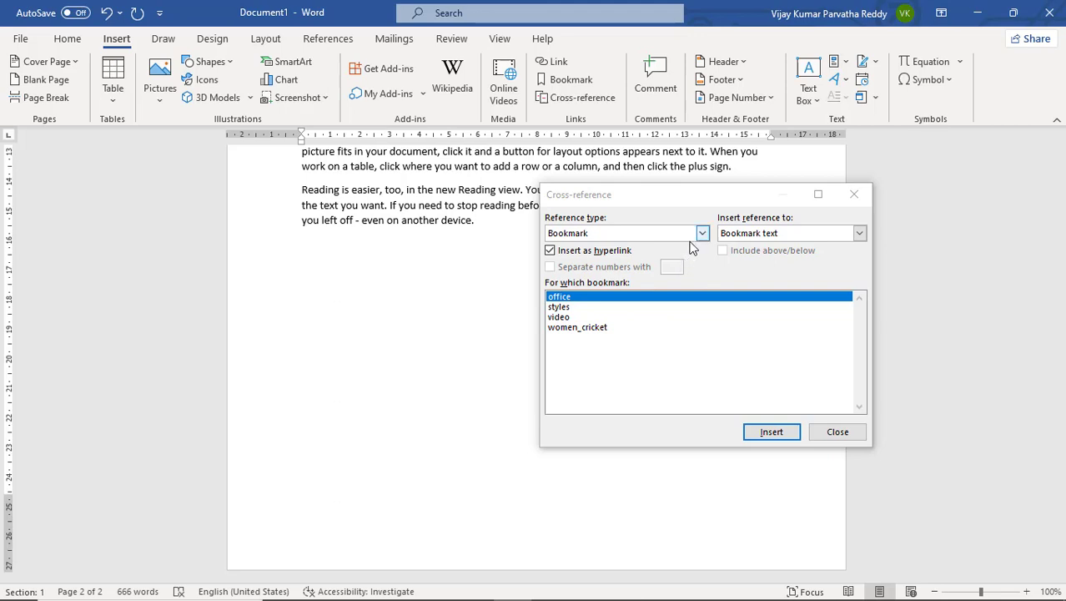
Insert a hyperlinked cross-reference to the bookmark text of women_cricket on the new last line
click(590, 300)
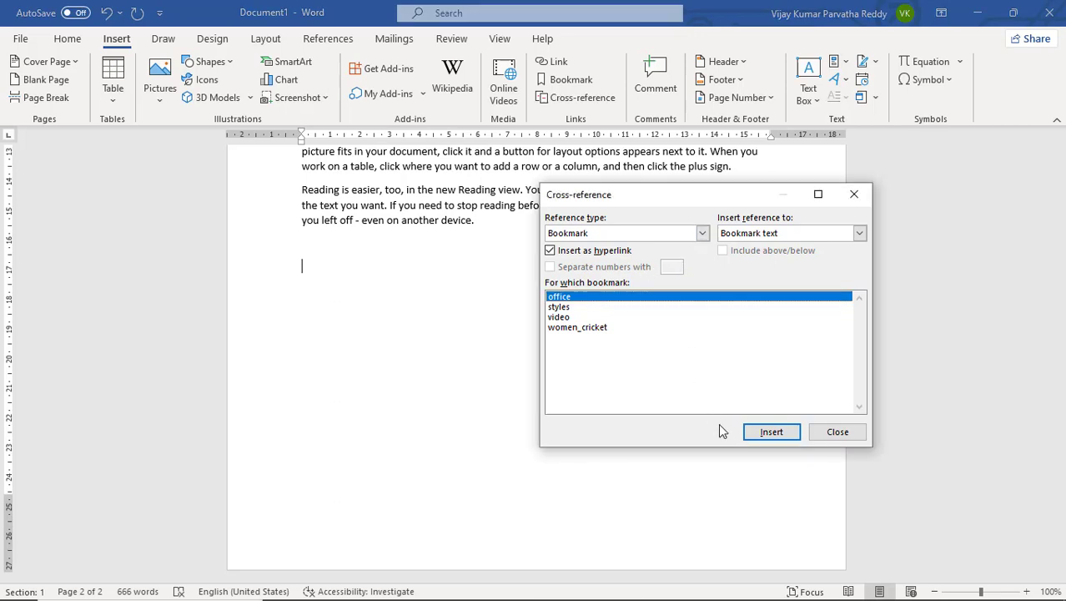
click(571, 308)
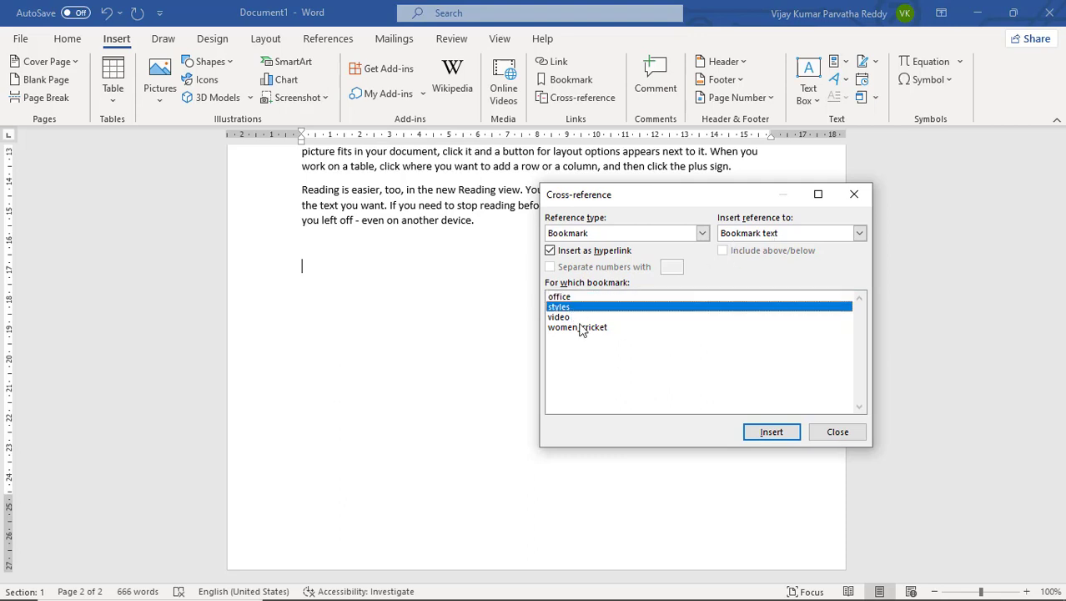
click(579, 330)
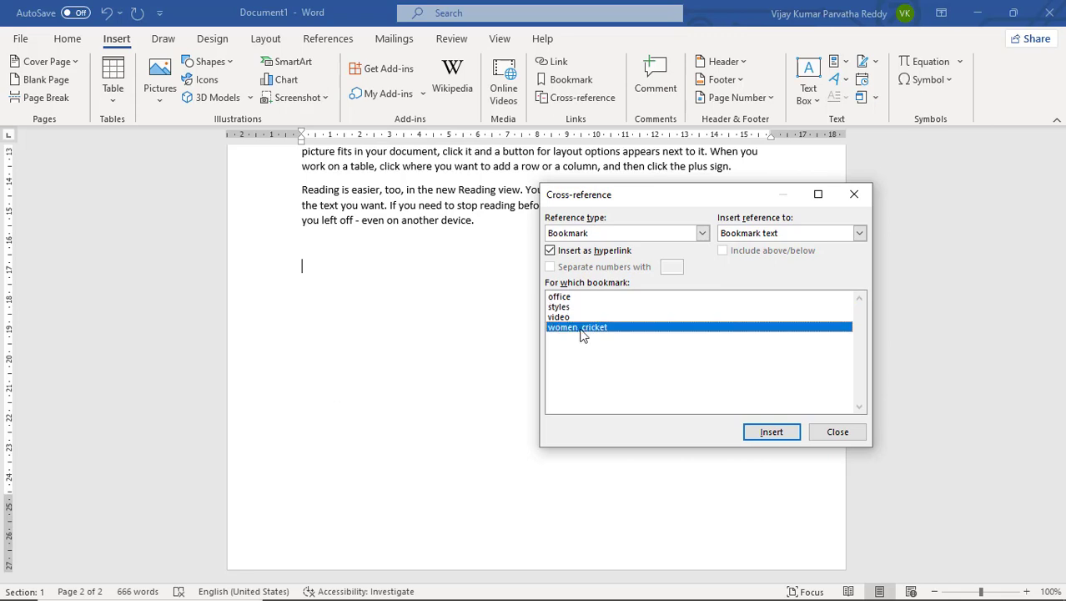
click(771, 433)
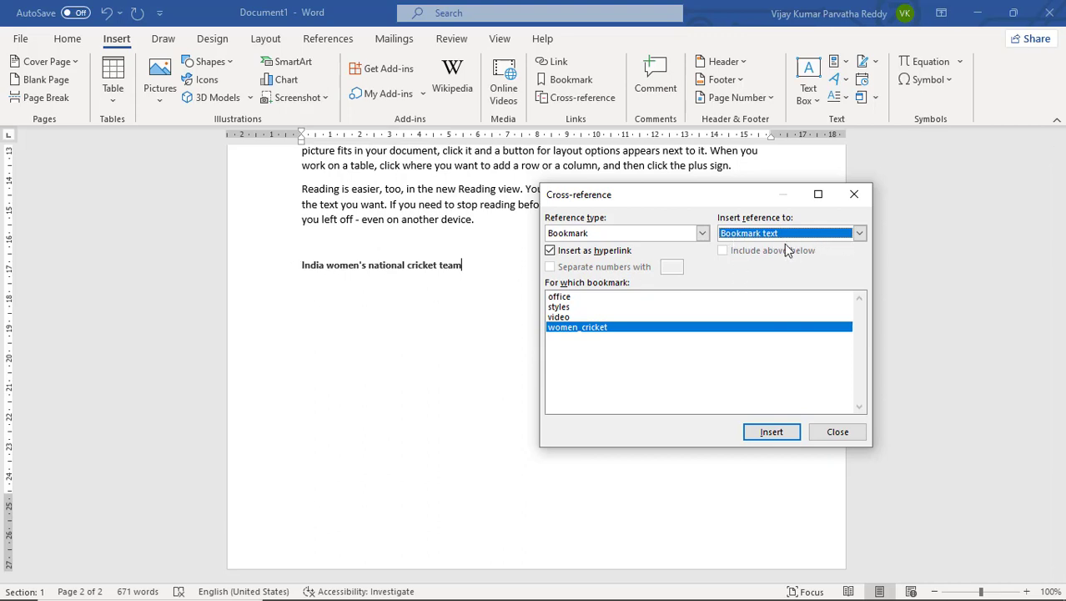
Insert page number cross-references to the women_cricket and styles bookmarks after the inserted bookmark text
click(860, 234)
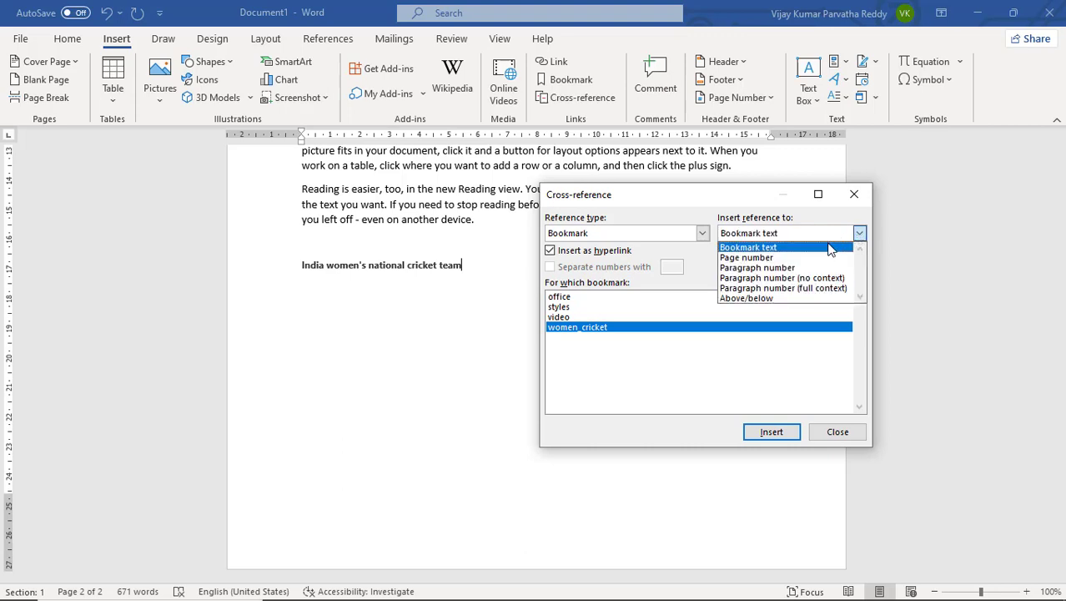
click(802, 258)
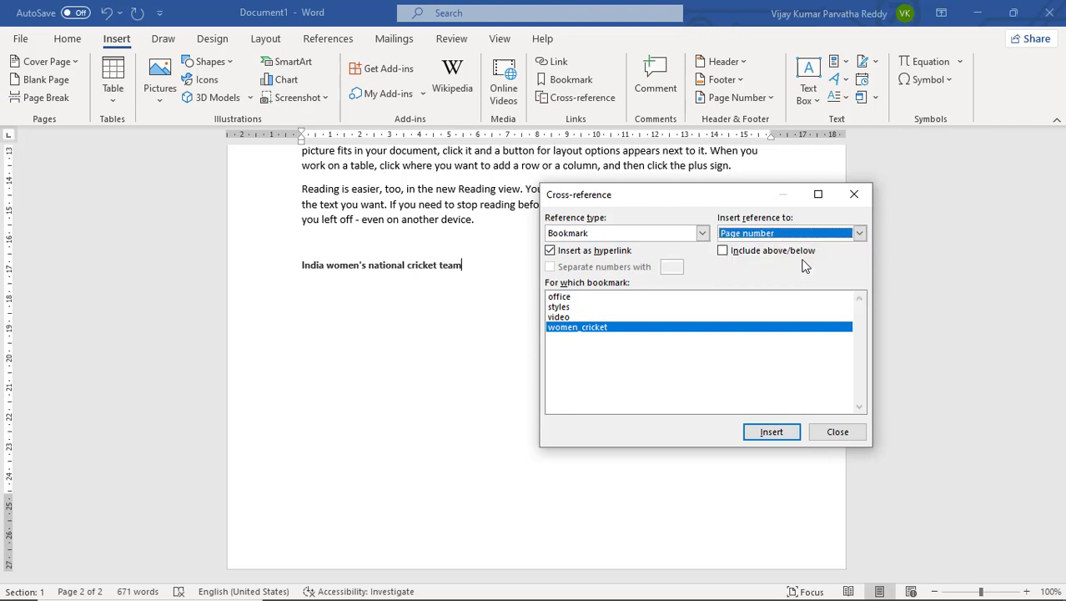
click(772, 431)
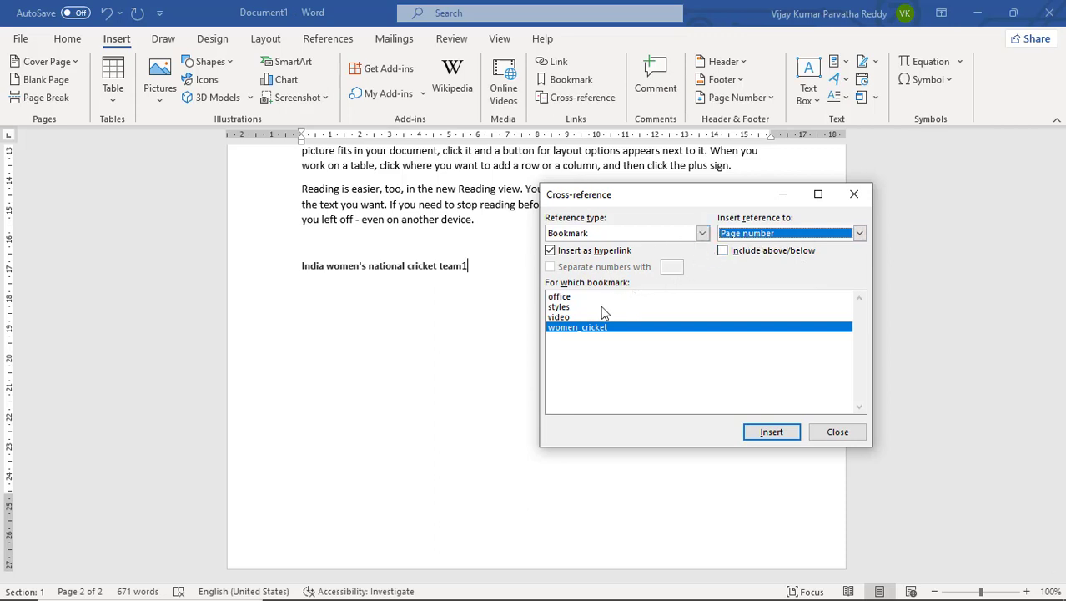
click(578, 308)
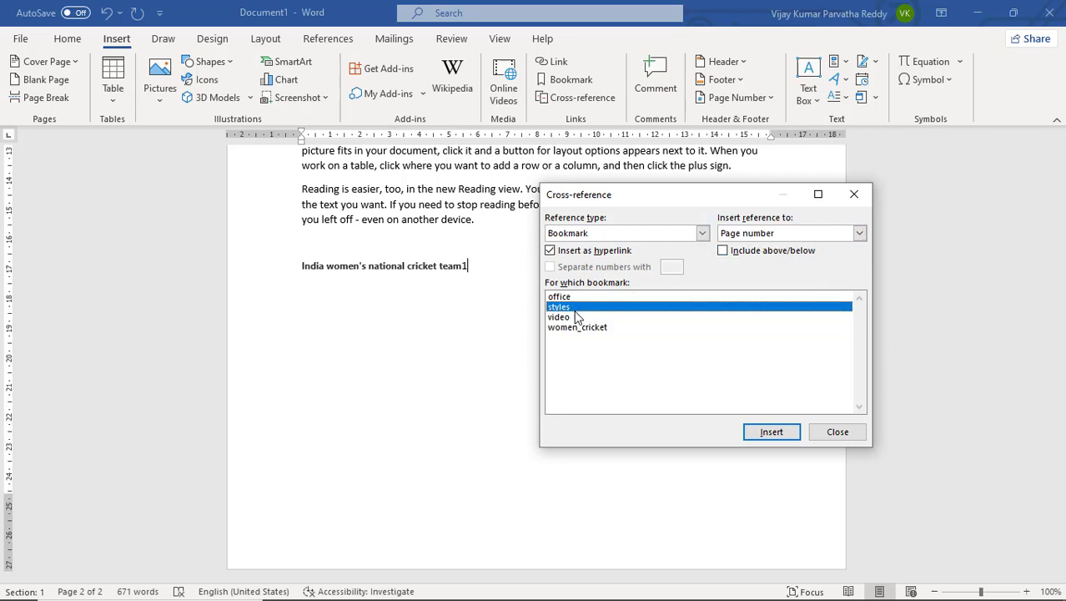
click(772, 432)
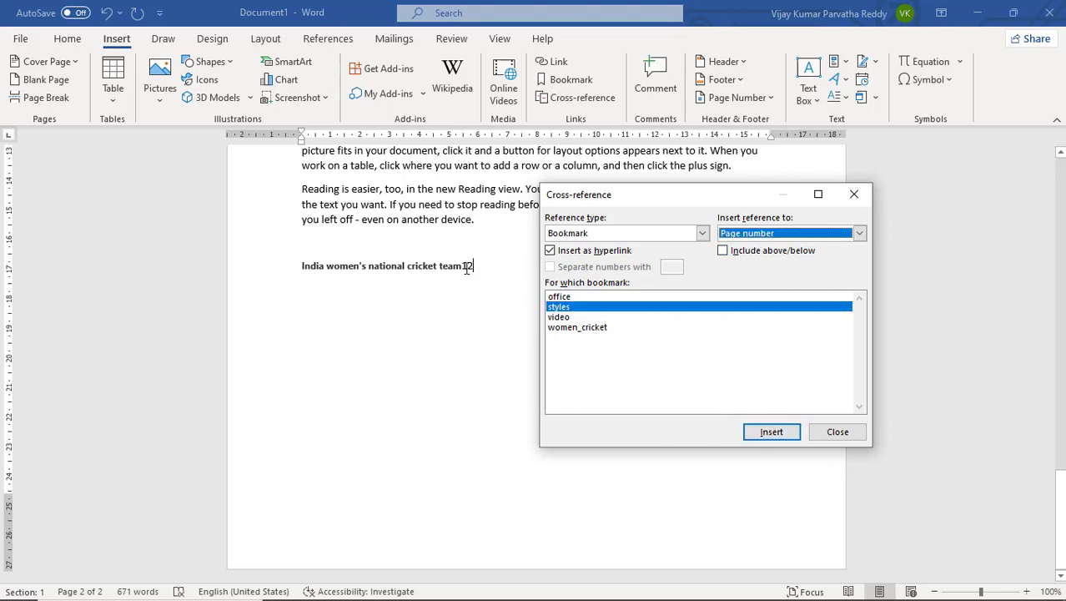
click(470, 266)
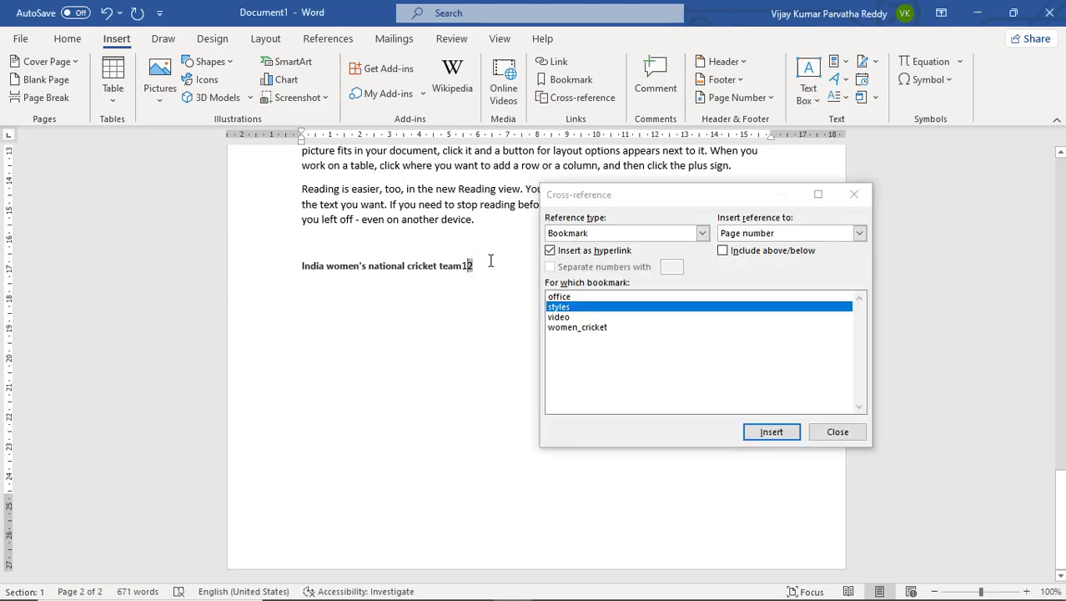
Examine the available reference types and the caption options for Figure, including Page number, and close the Cross-reference dialog
click(704, 233)
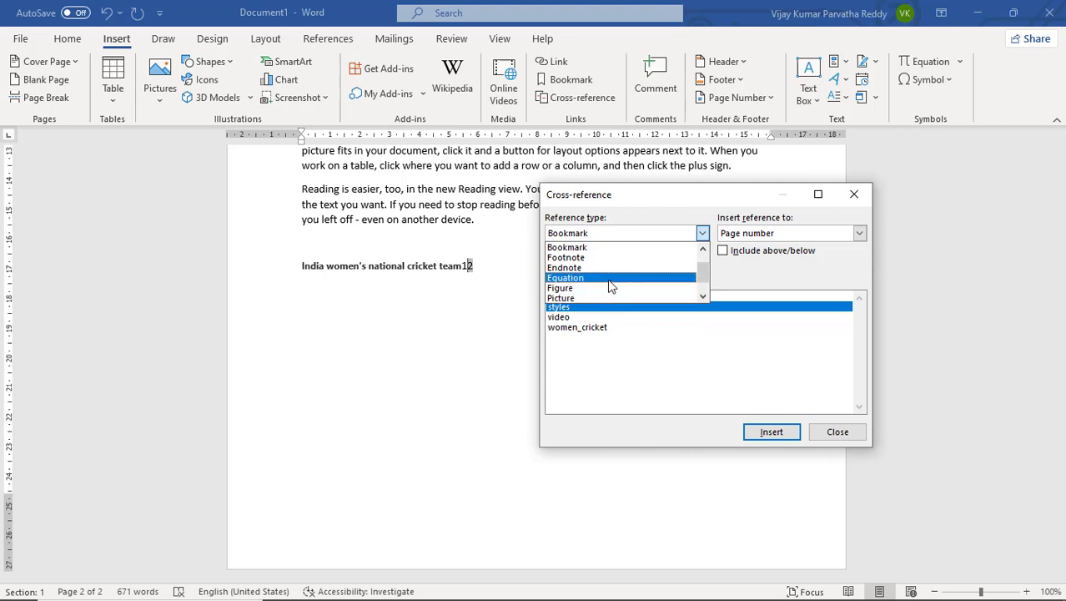
scroll(610, 286, up, 1)
scroll(609, 286, down, 2)
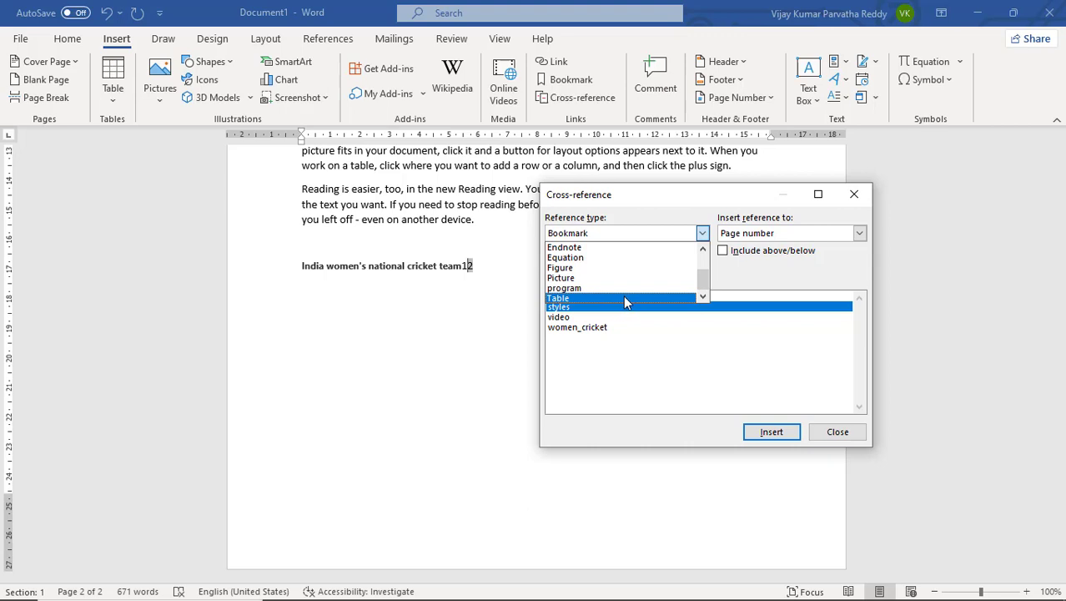
click(590, 267)
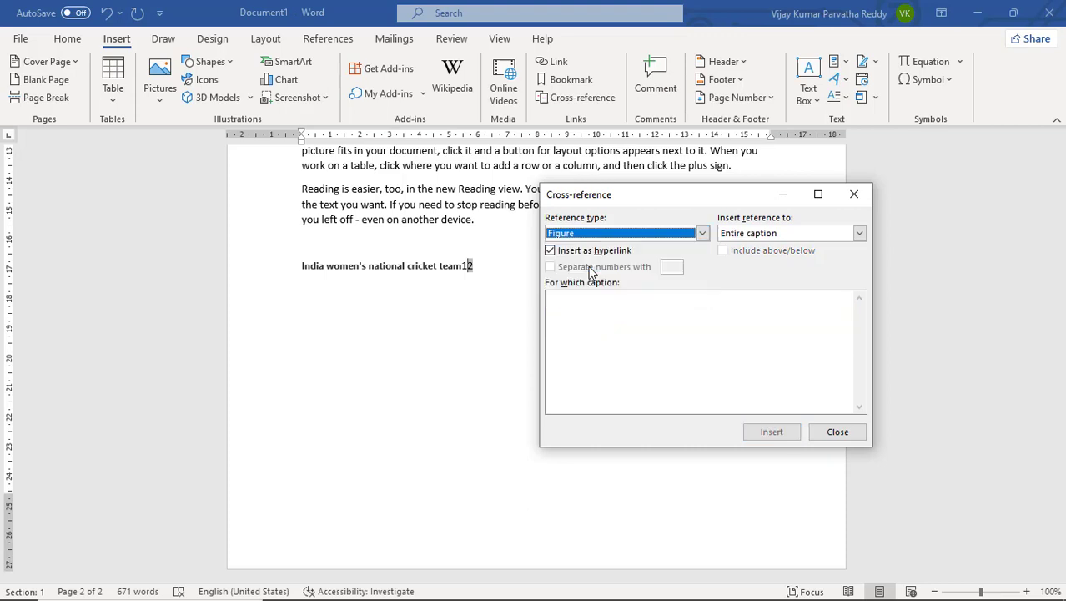
click(859, 234)
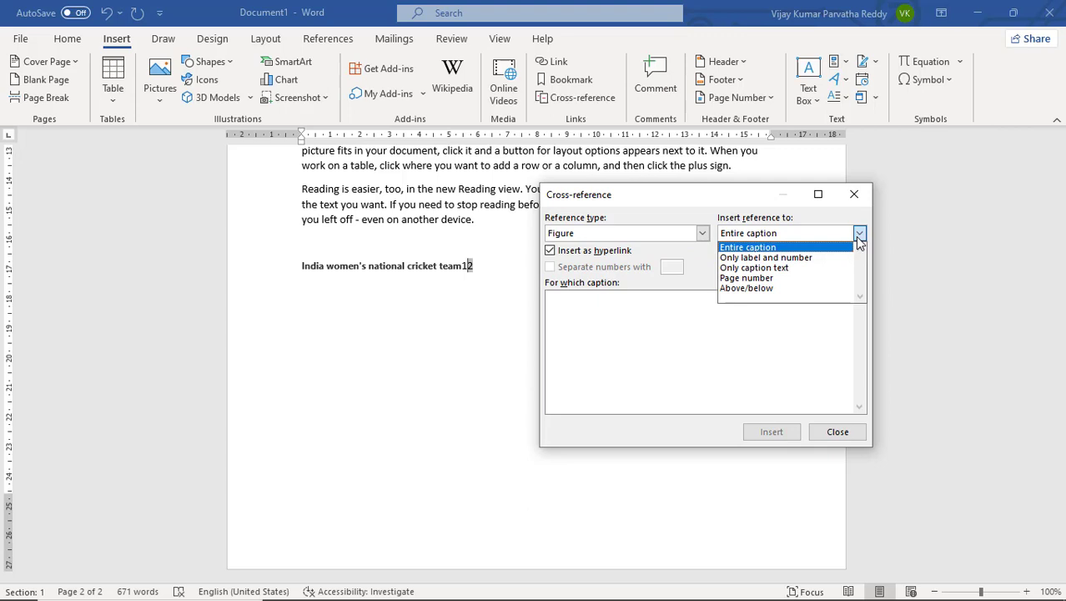
click(779, 279)
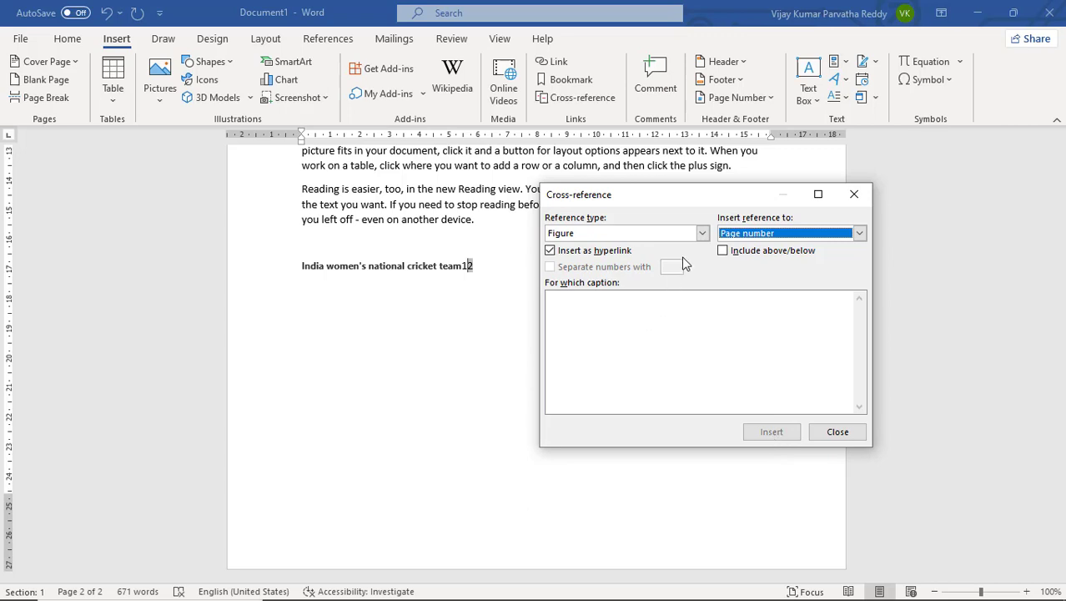
click(703, 233)
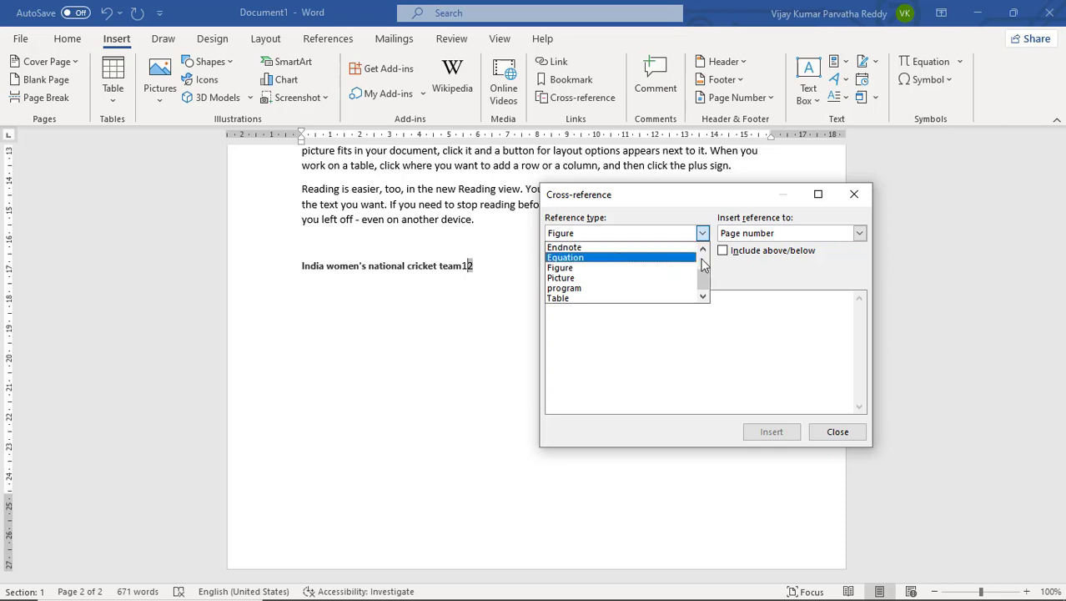
scroll(622, 265, up, 2)
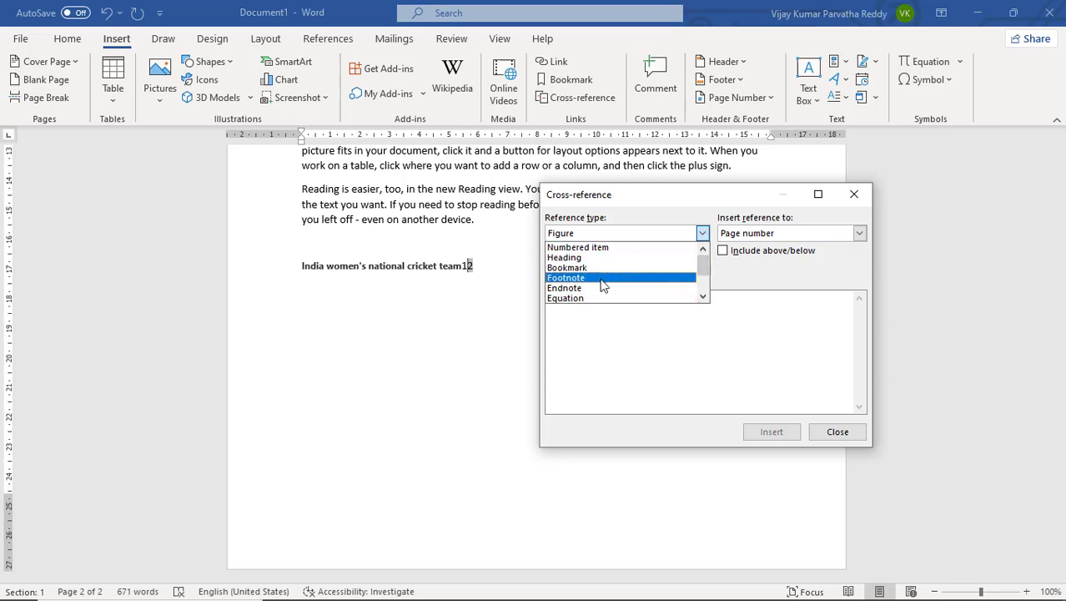
click(777, 372)
click(838, 431)
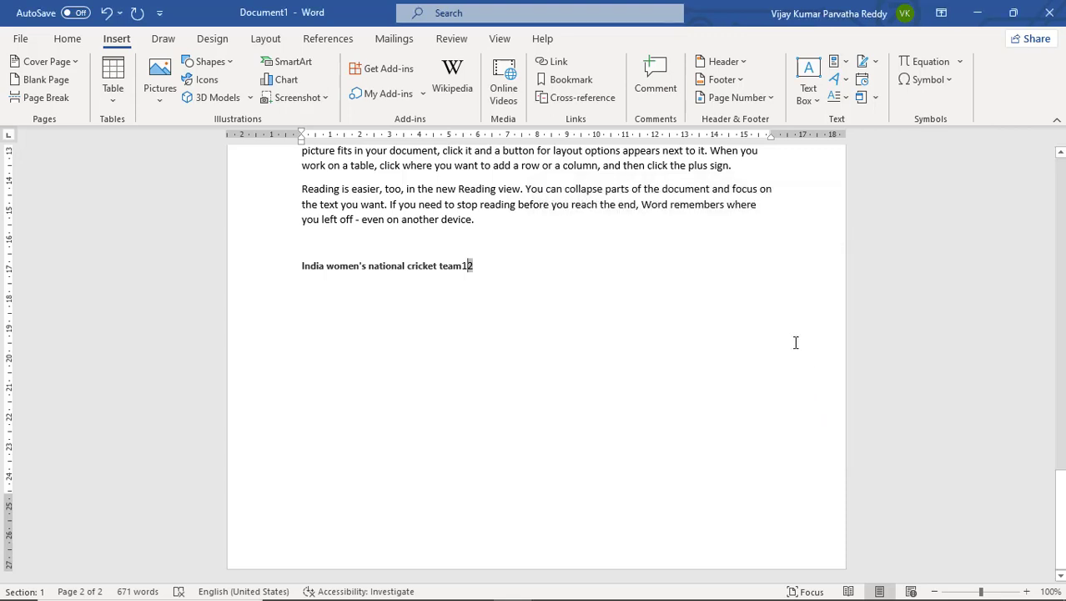
Insert the built-in Blank (Three Columns) header and return to editing the document body
click(744, 63)
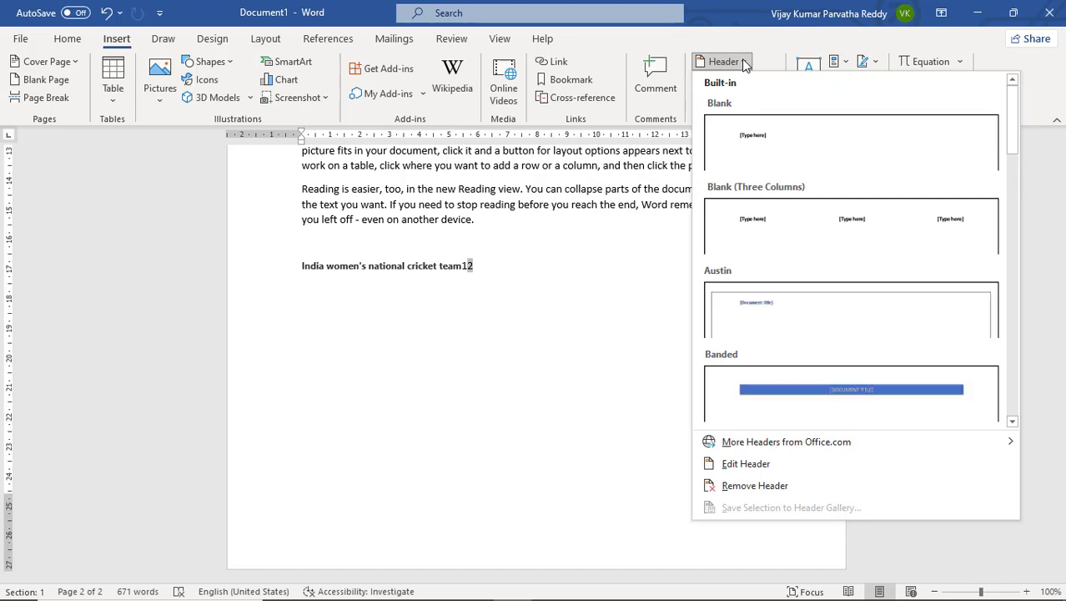
click(736, 59)
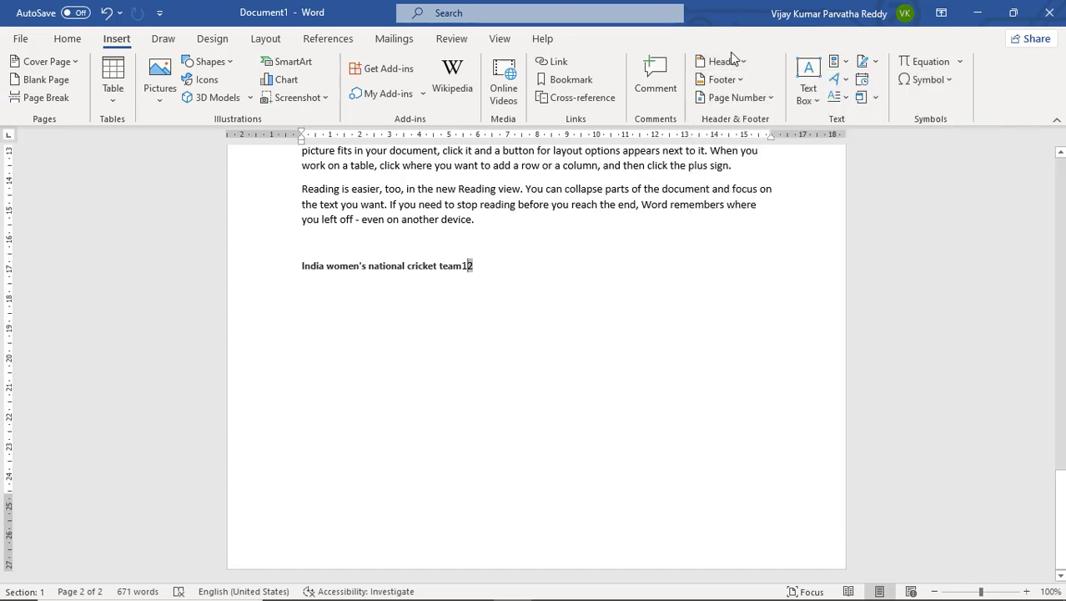
click(740, 80)
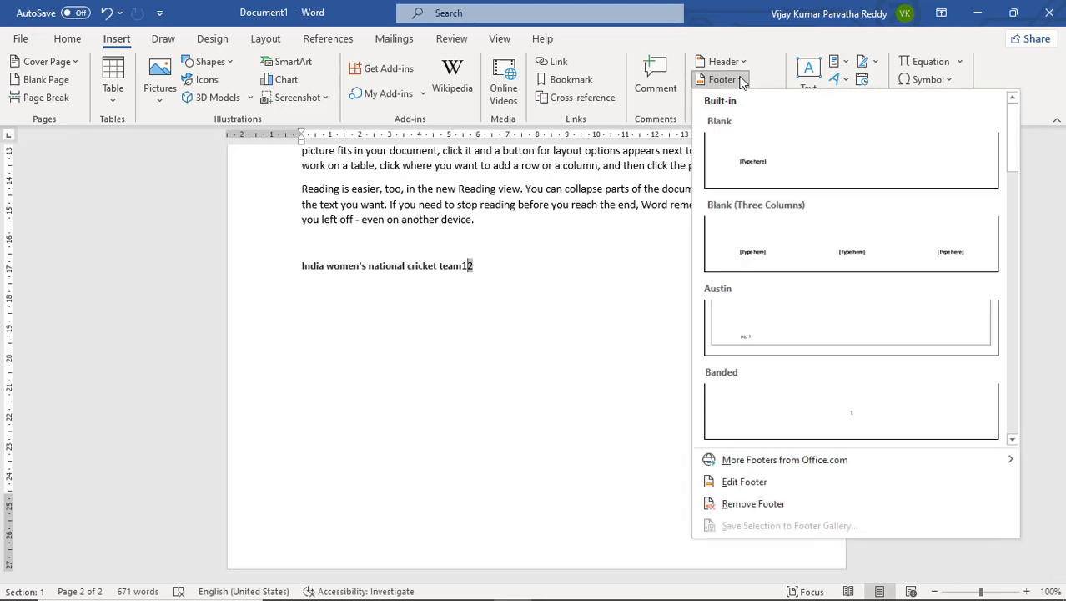
click(756, 47)
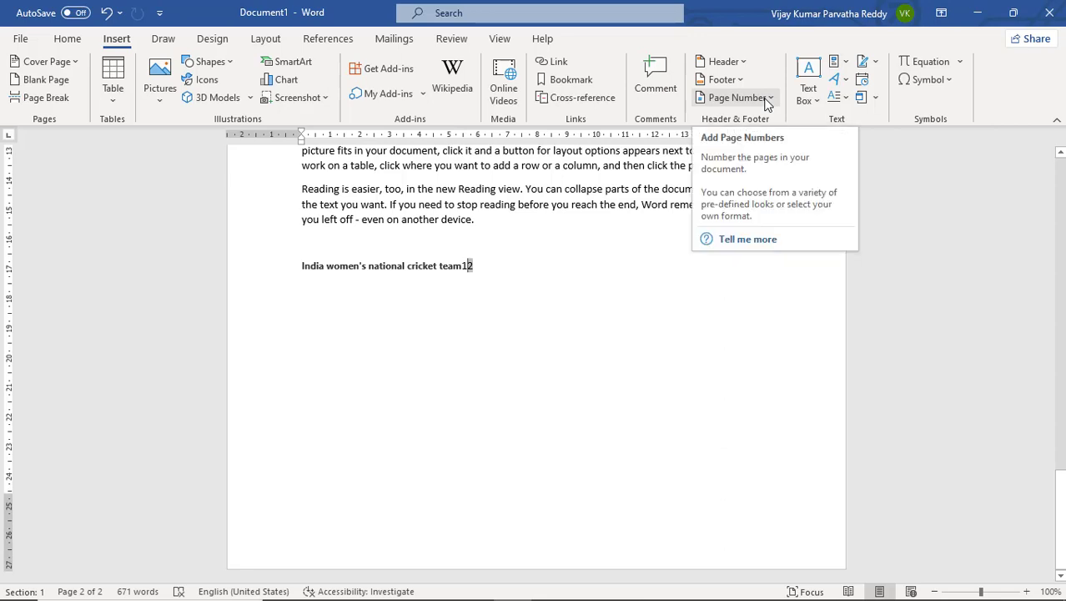
click(731, 67)
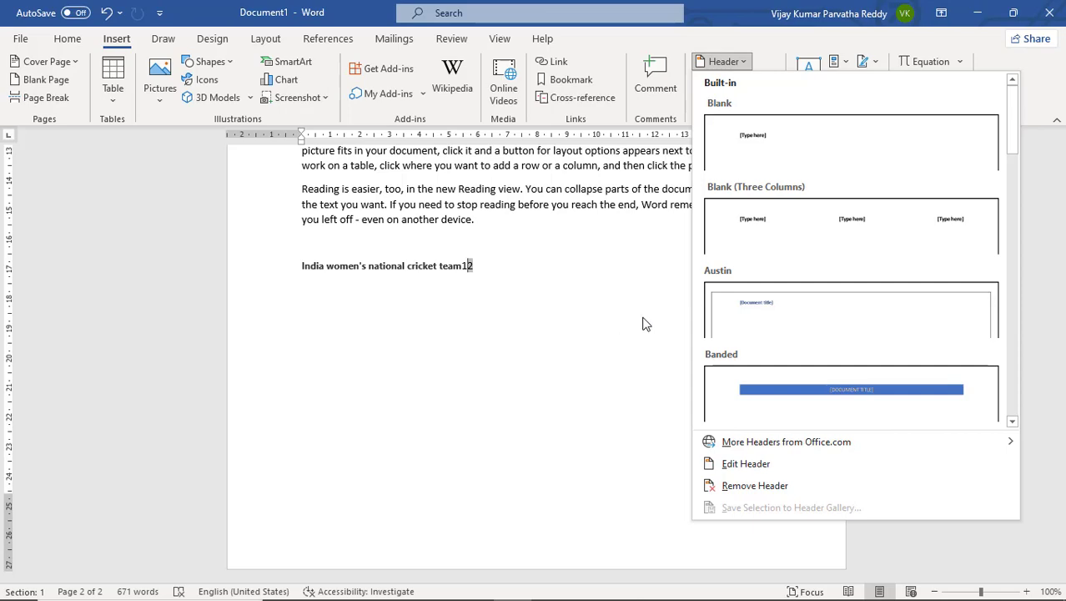
click(816, 234)
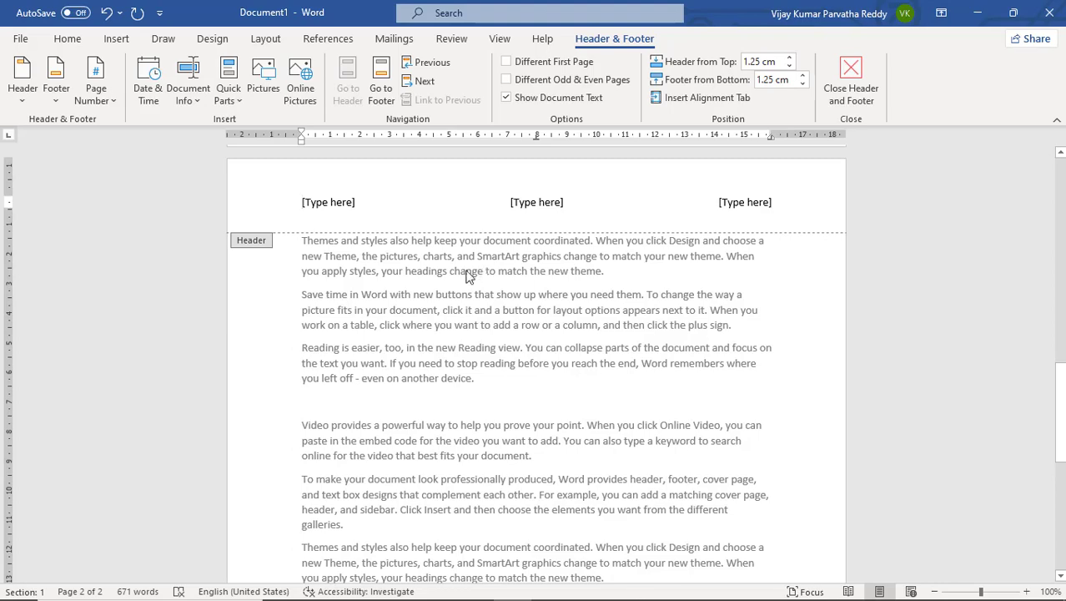
double_click(431, 296)
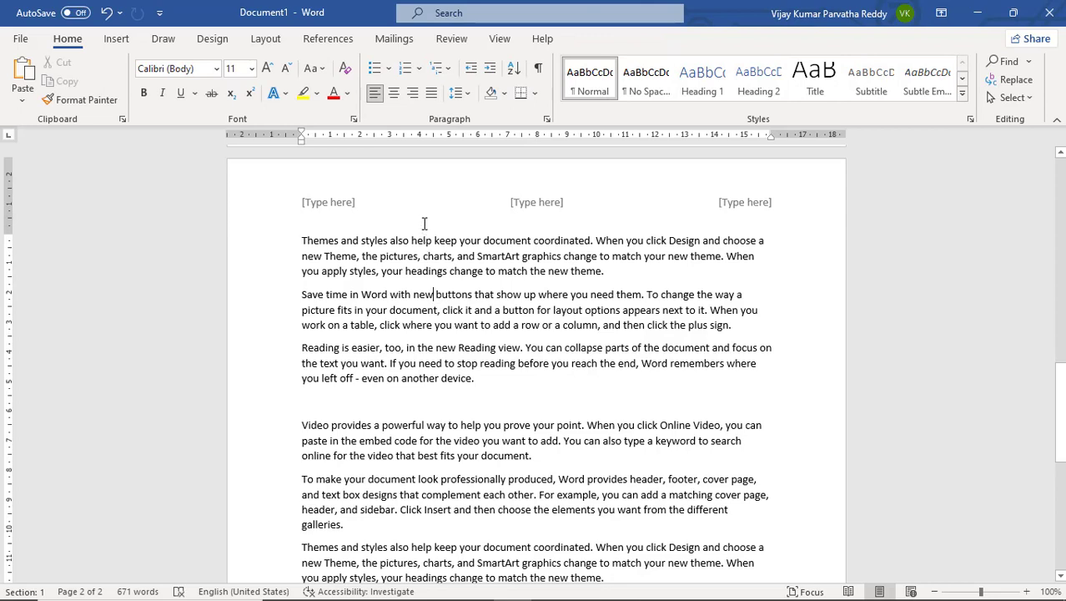
Insert the built-in Blank (Three Columns) footer
click(117, 39)
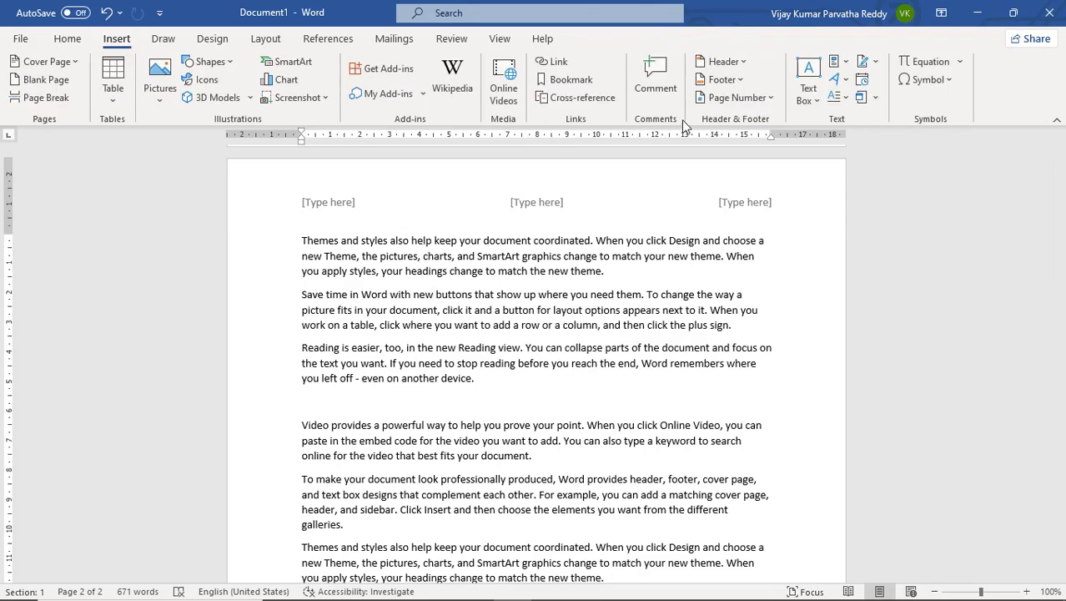
click(739, 80)
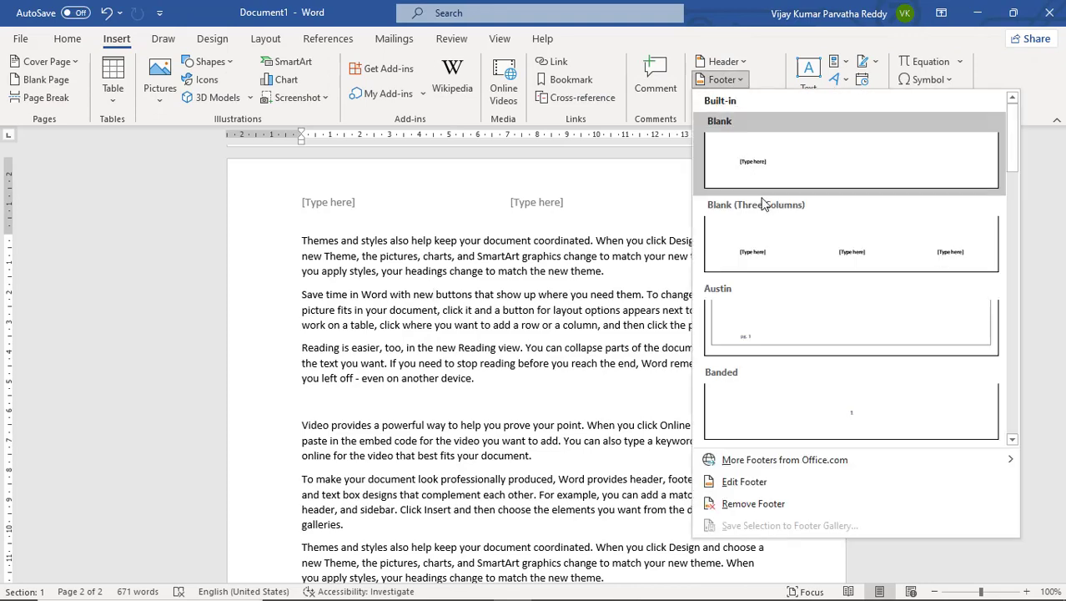
click(788, 252)
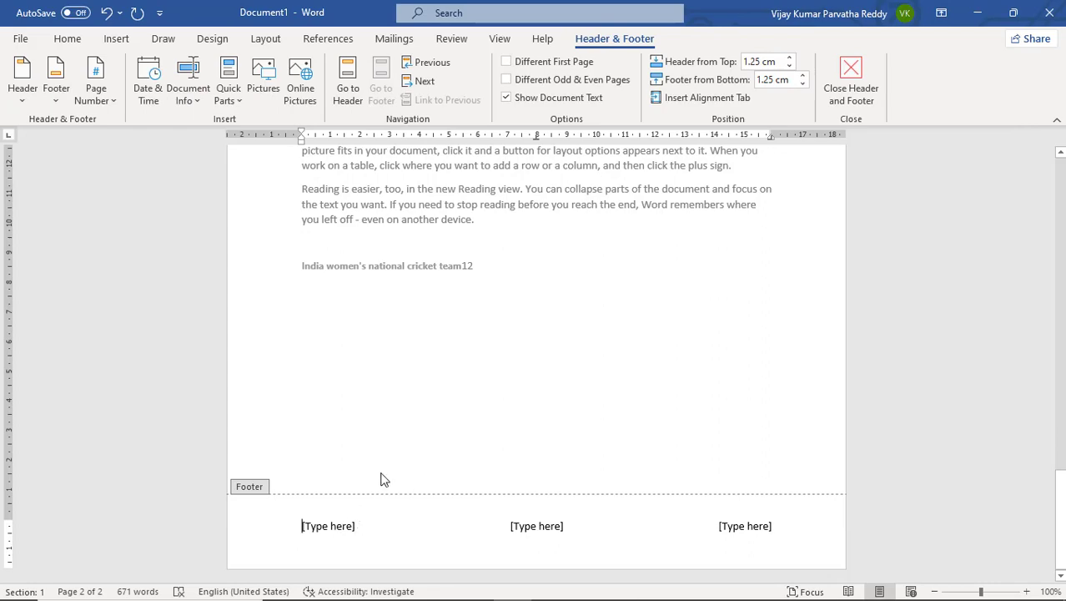
scroll(392, 467, up, 10)
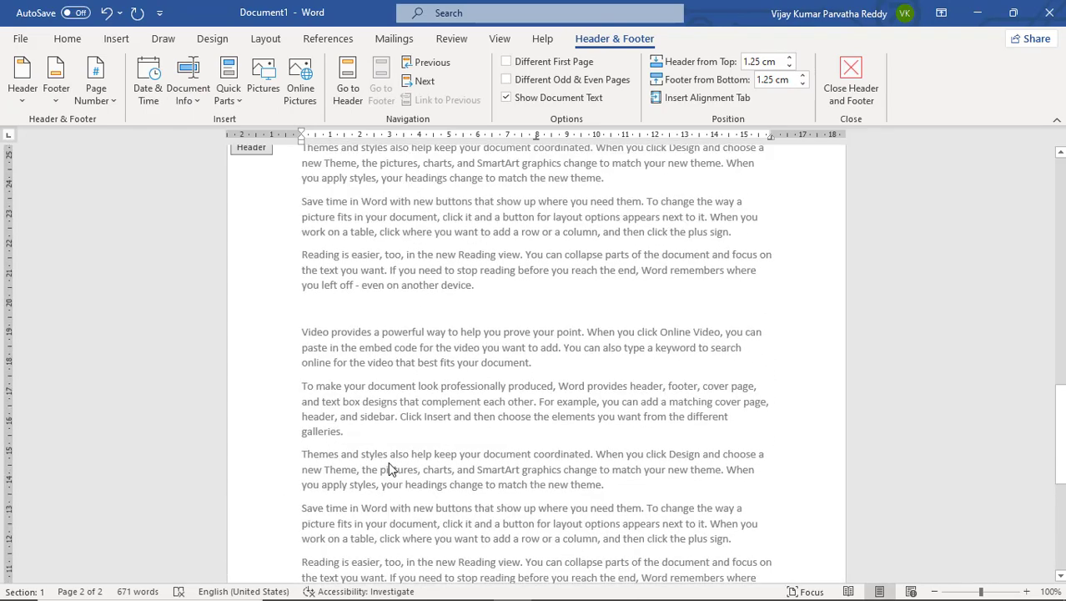
Replace the three-column header with the Plain Number 1 page number at the top of the page
scroll(411, 296, up, 15)
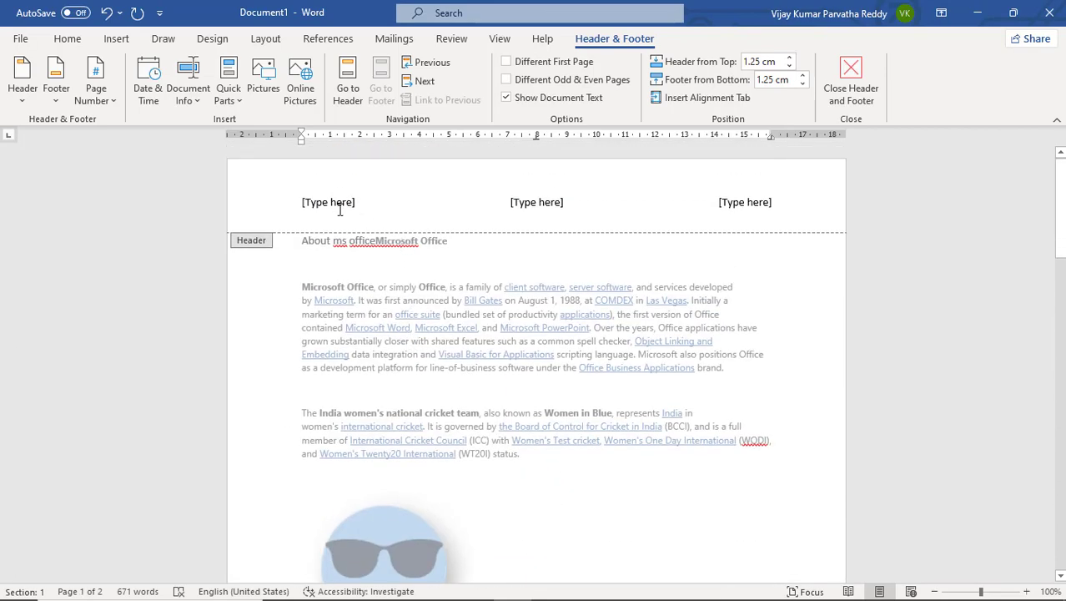
click(330, 205)
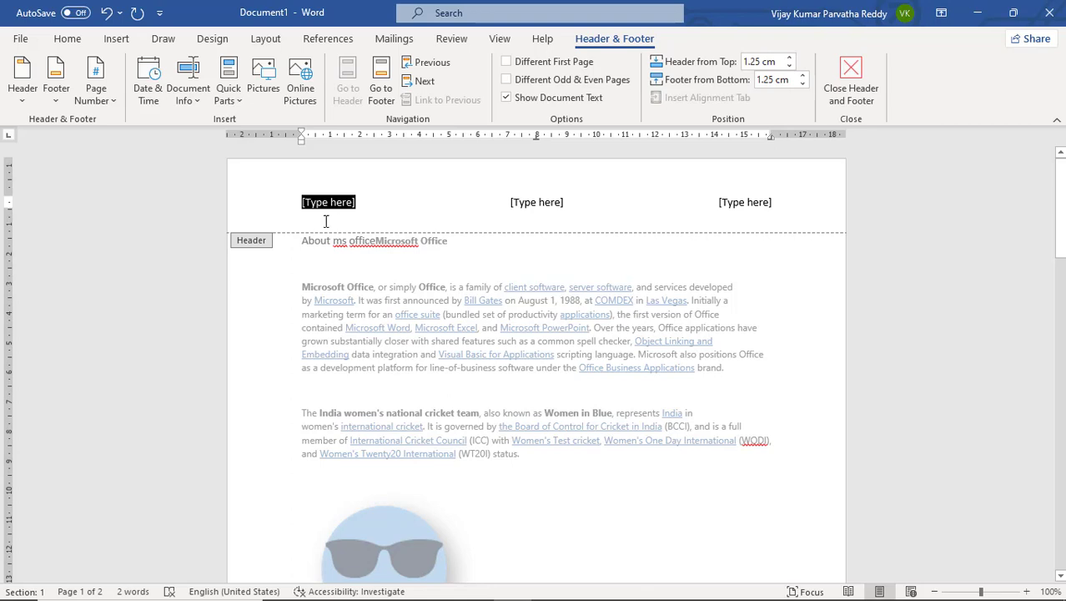
click(24, 101)
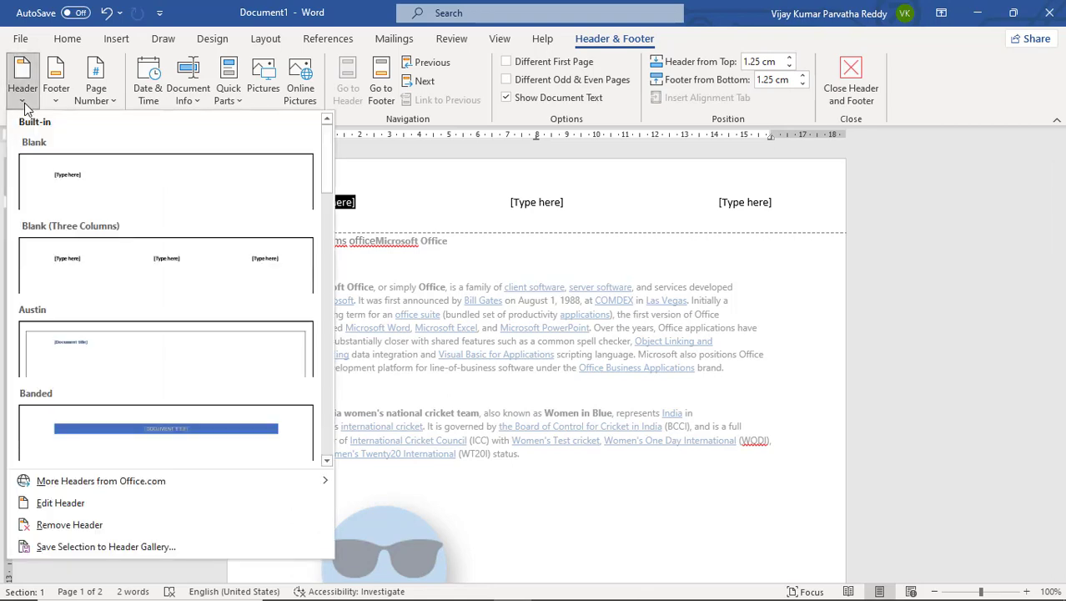
click(97, 503)
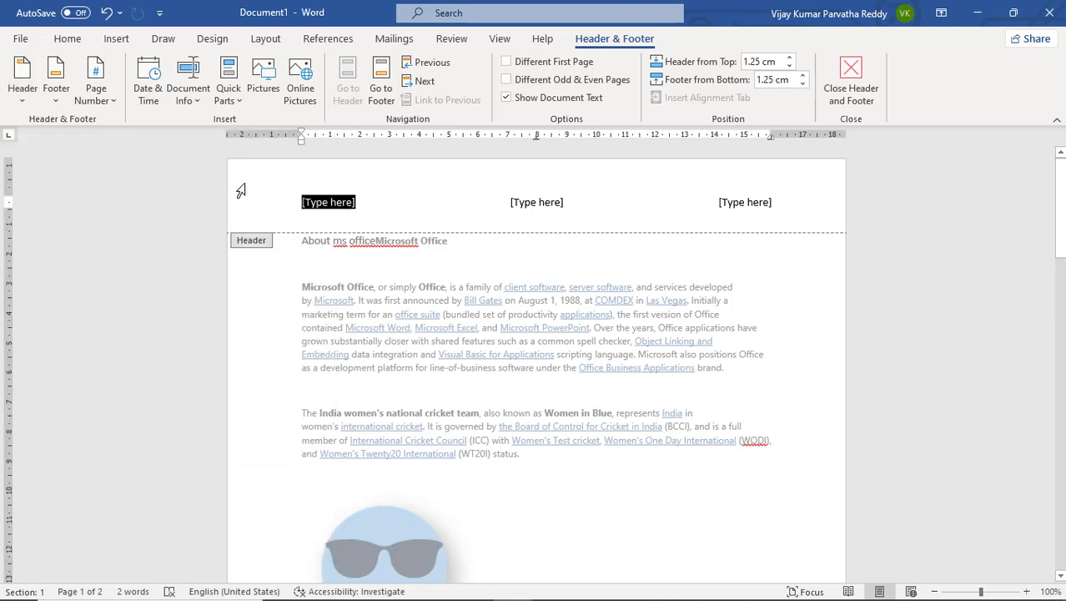
click(111, 102)
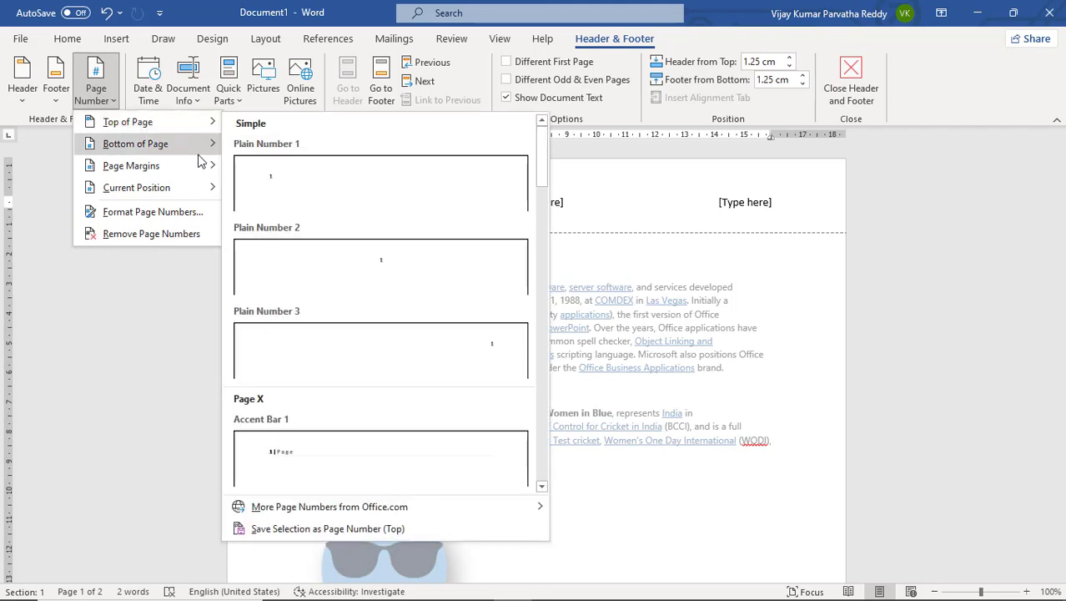
click(281, 188)
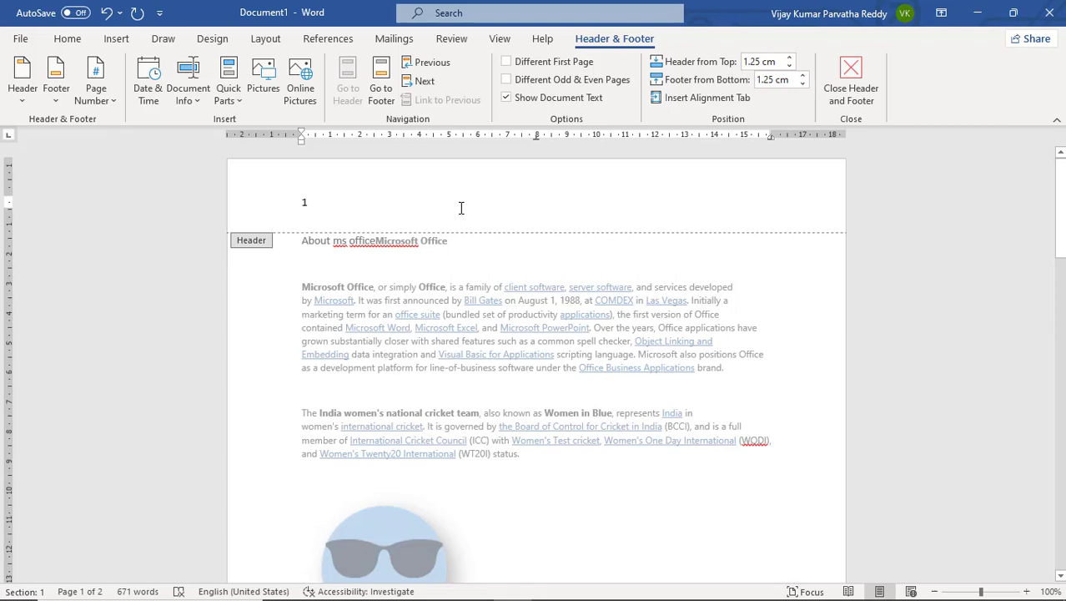
Add the date in the 3/8/2024 format and the document's Author property after the page number in the header
click(155, 100)
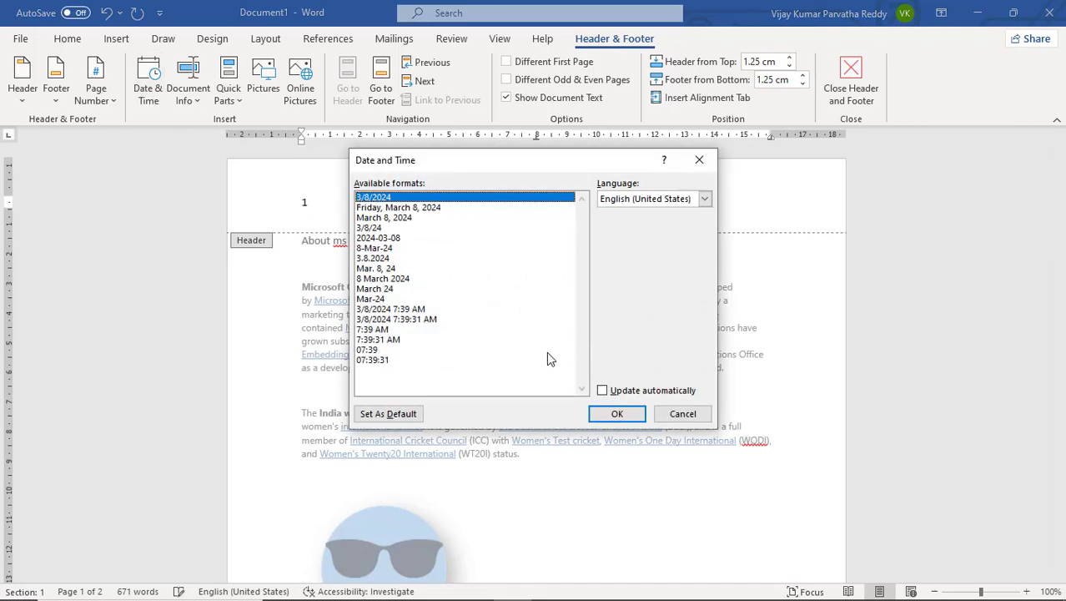
click(617, 413)
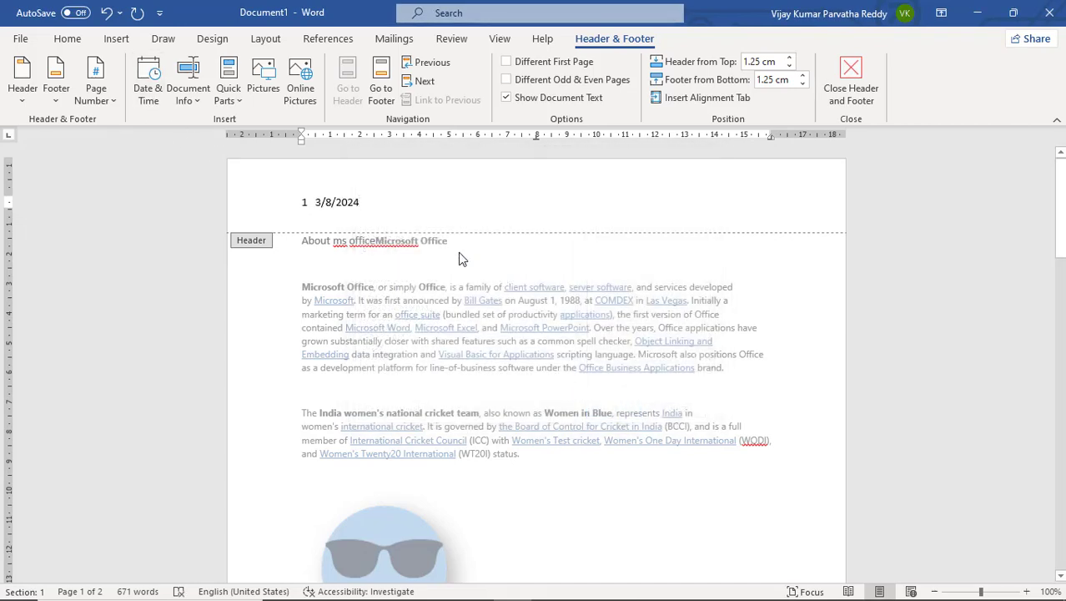
click(197, 101)
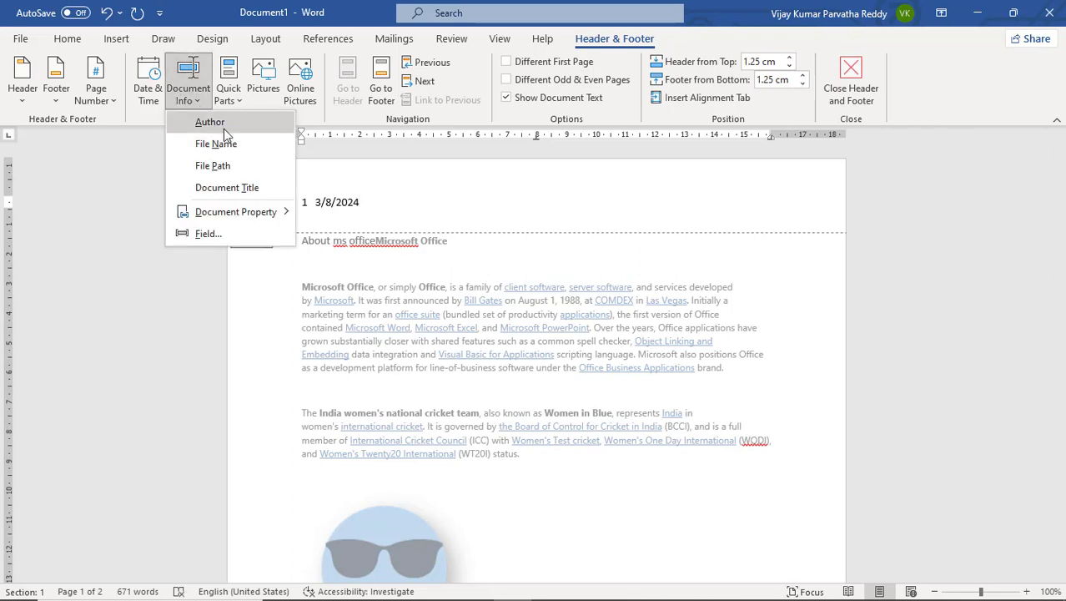
click(224, 127)
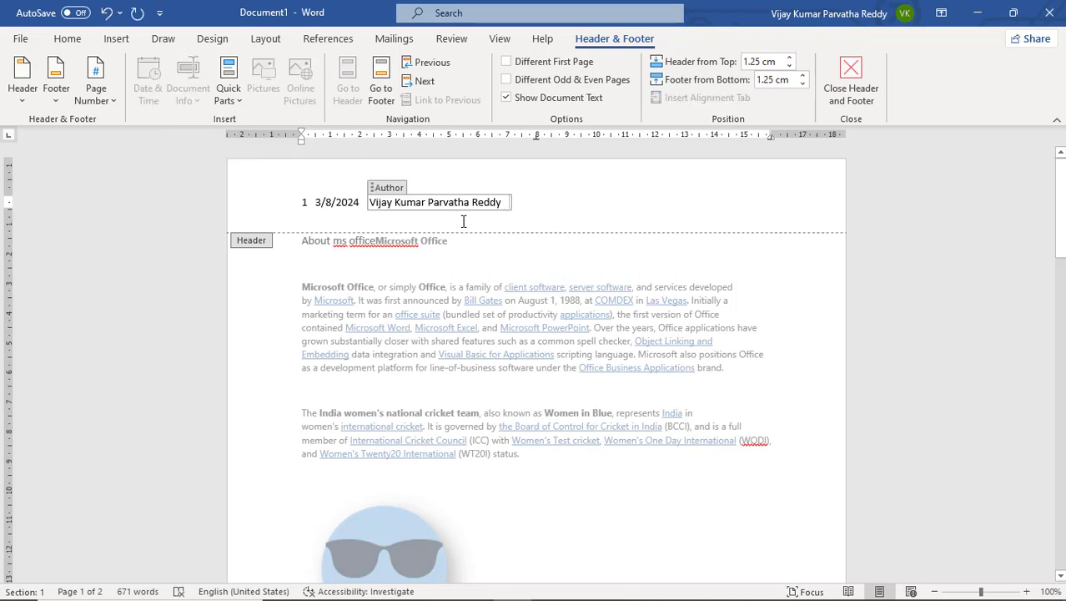
Replace the footer's first placeholder with the document's file name and return to editing the document body
scroll(461, 226, down, 10)
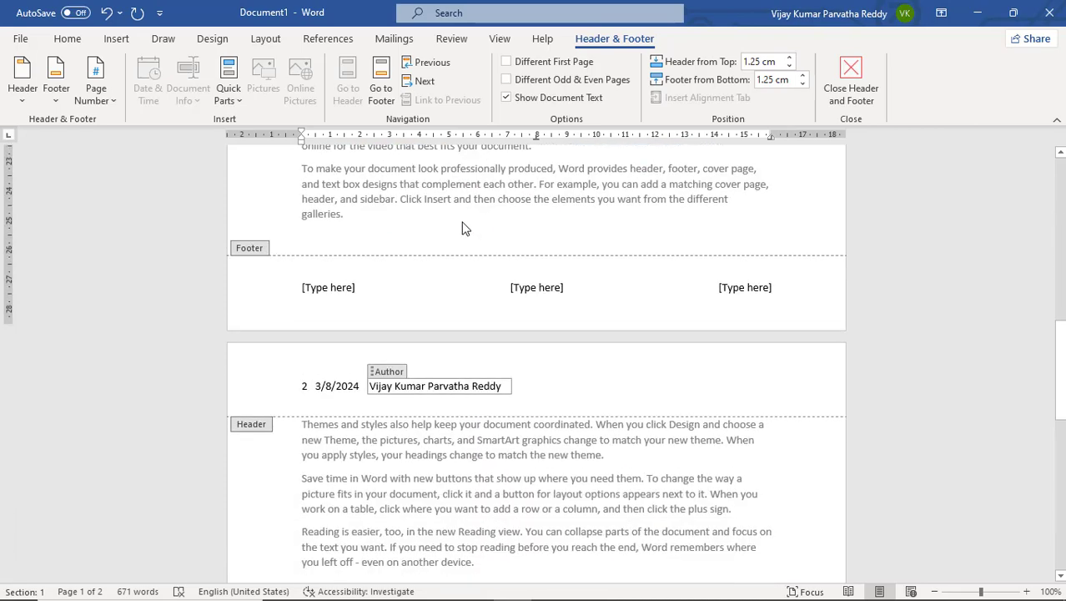
click(385, 282)
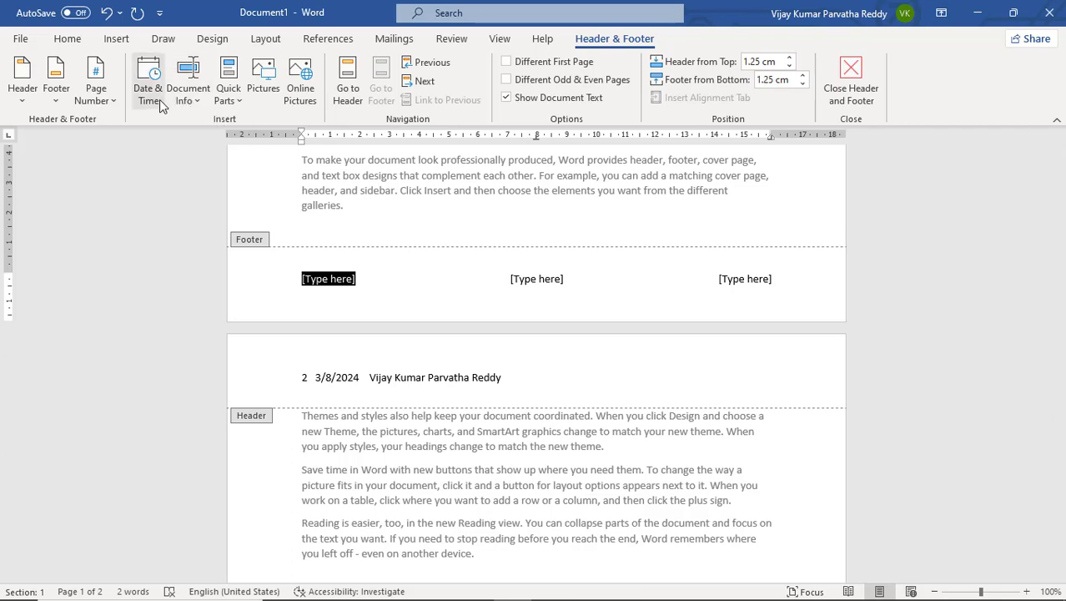
click(187, 98)
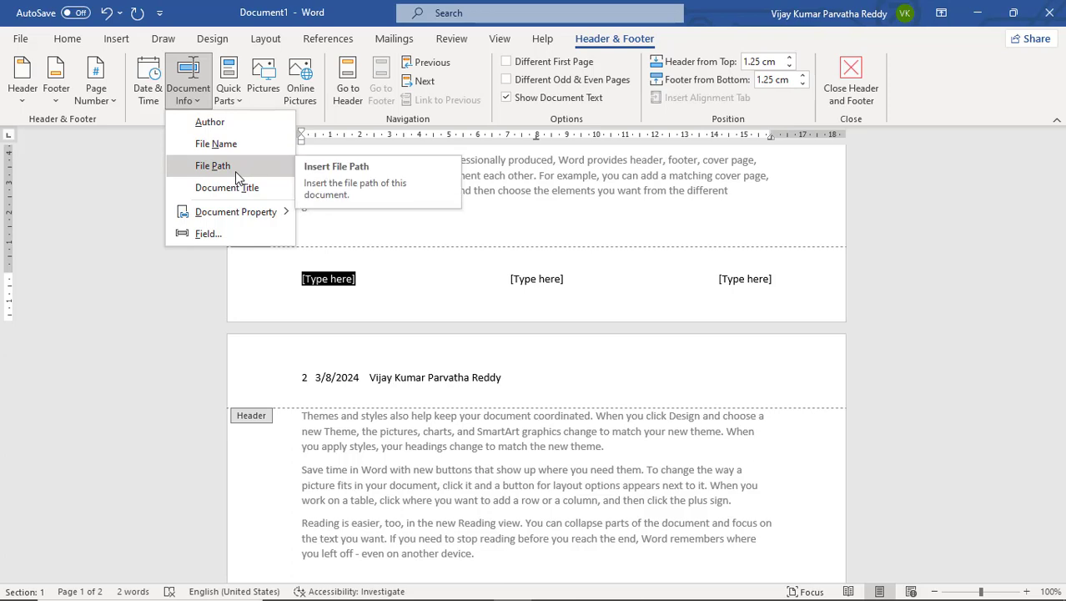
click(232, 144)
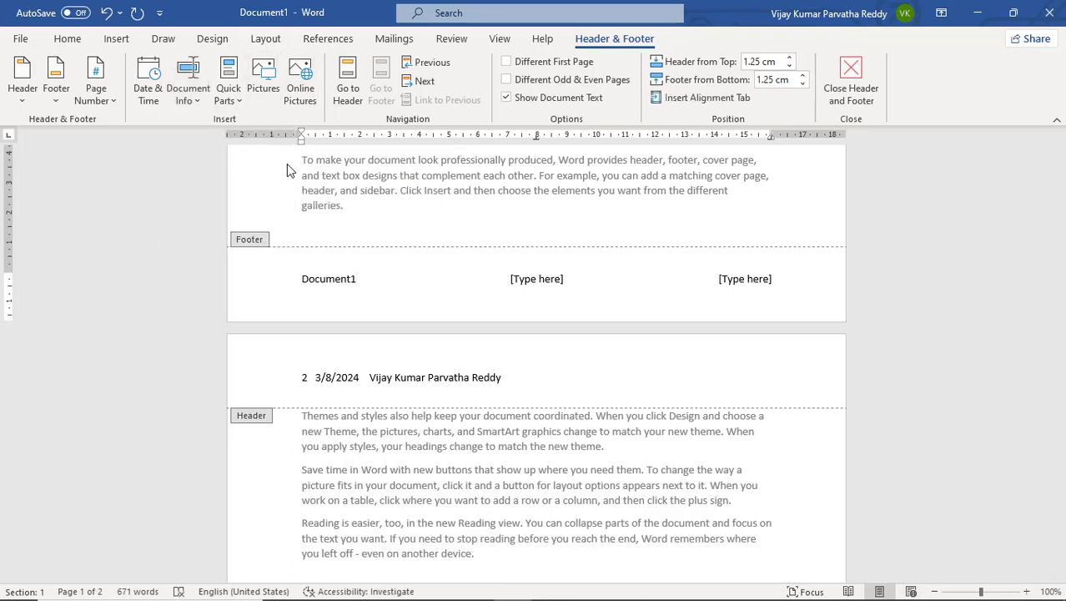
click(531, 278)
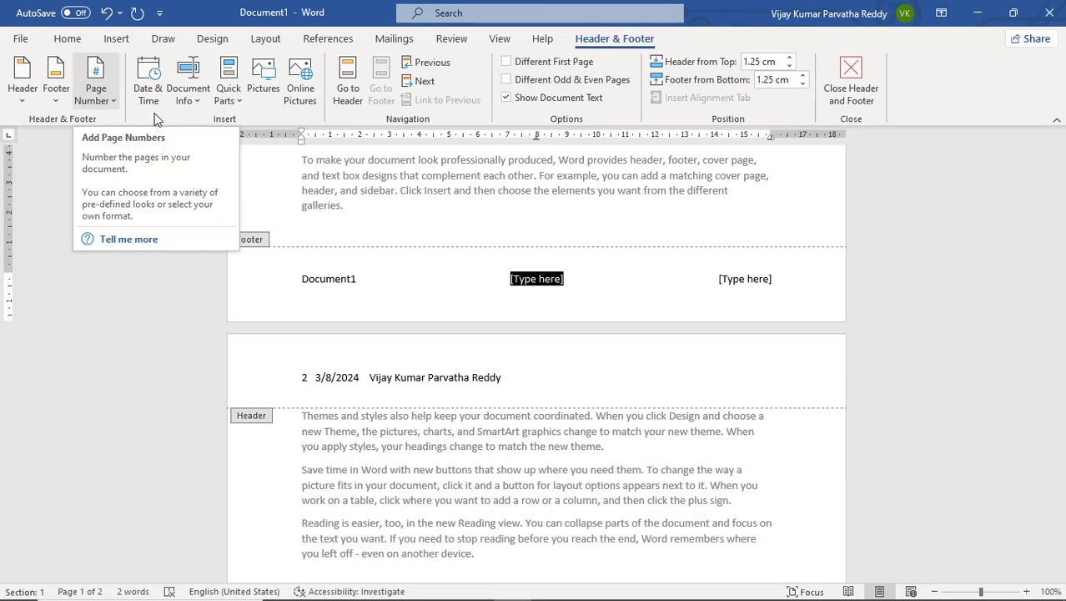
scroll(557, 240, up, 4)
scroll(558, 240, up, 10)
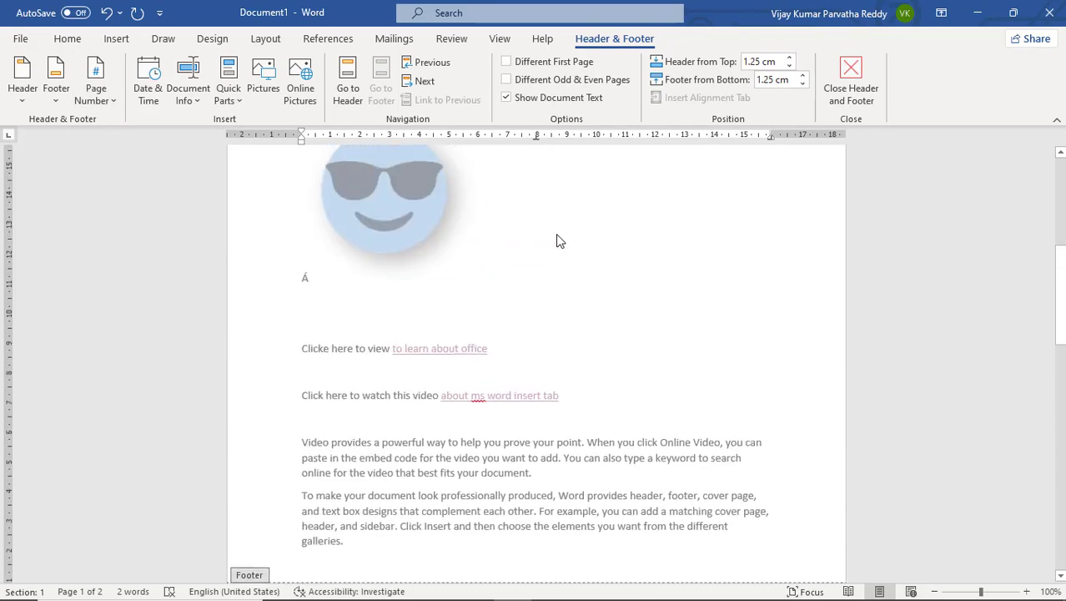
scroll(526, 189, up, 2)
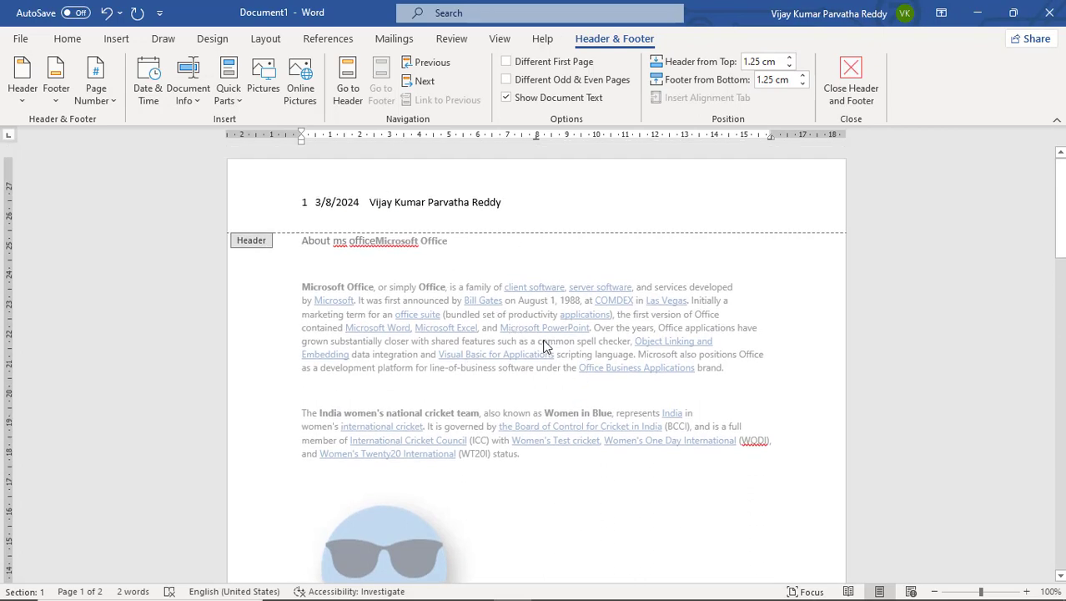
click(849, 90)
Examine the header and footer content across both pages of the document
scroll(542, 250, up, 15)
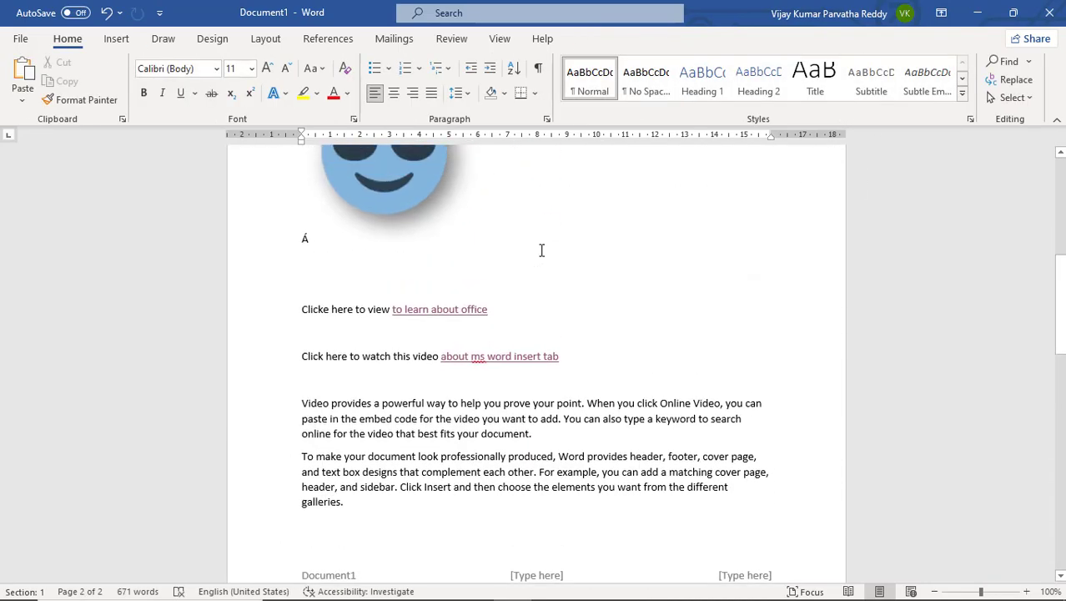
scroll(518, 246, up, 1)
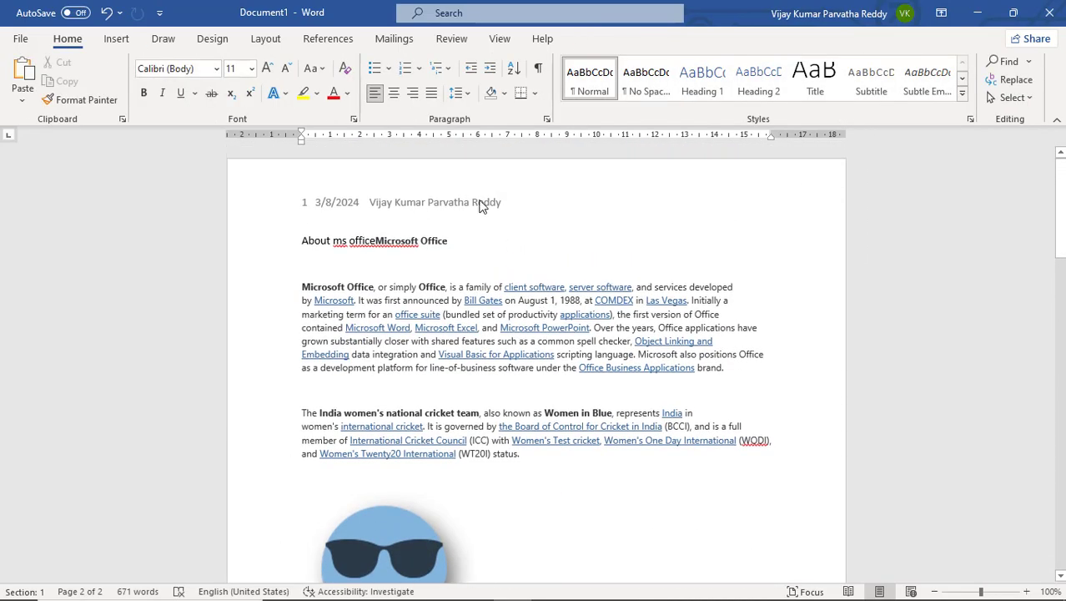
scroll(620, 368, down, 10)
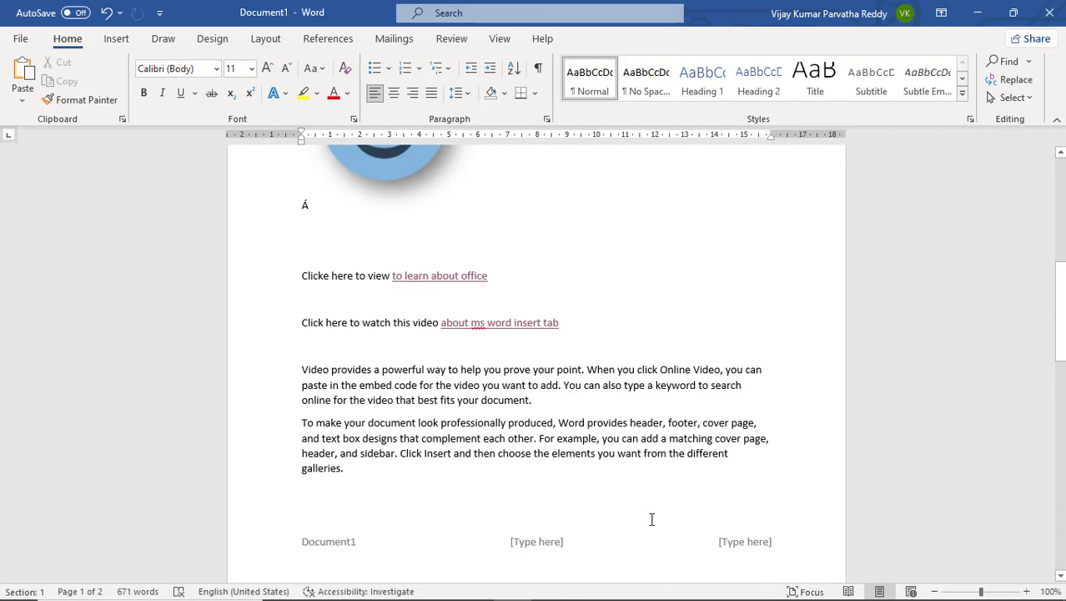
scroll(657, 492, up, 10)
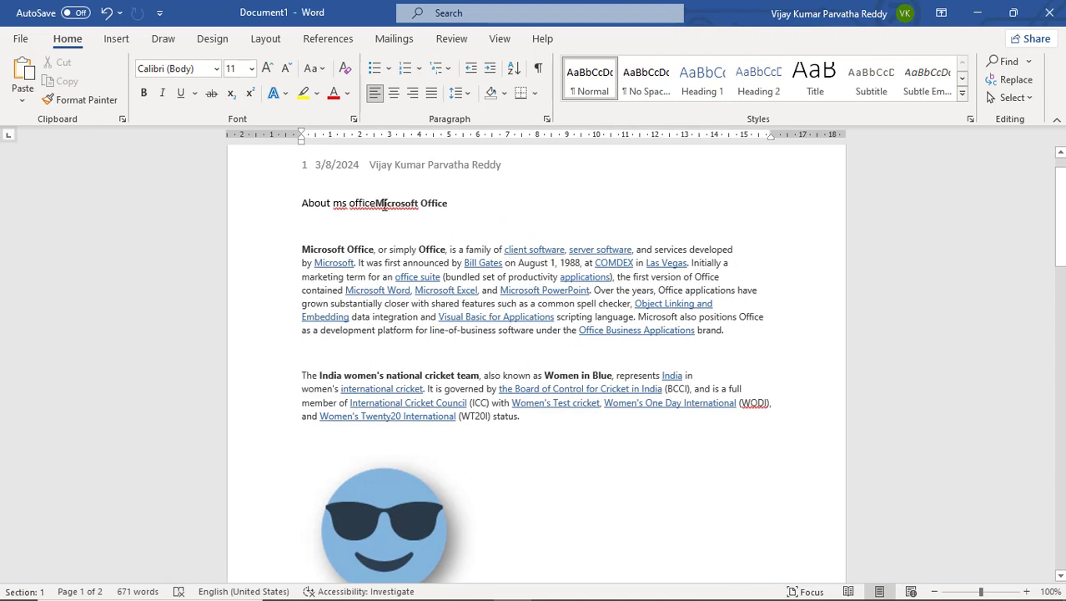
click(409, 167)
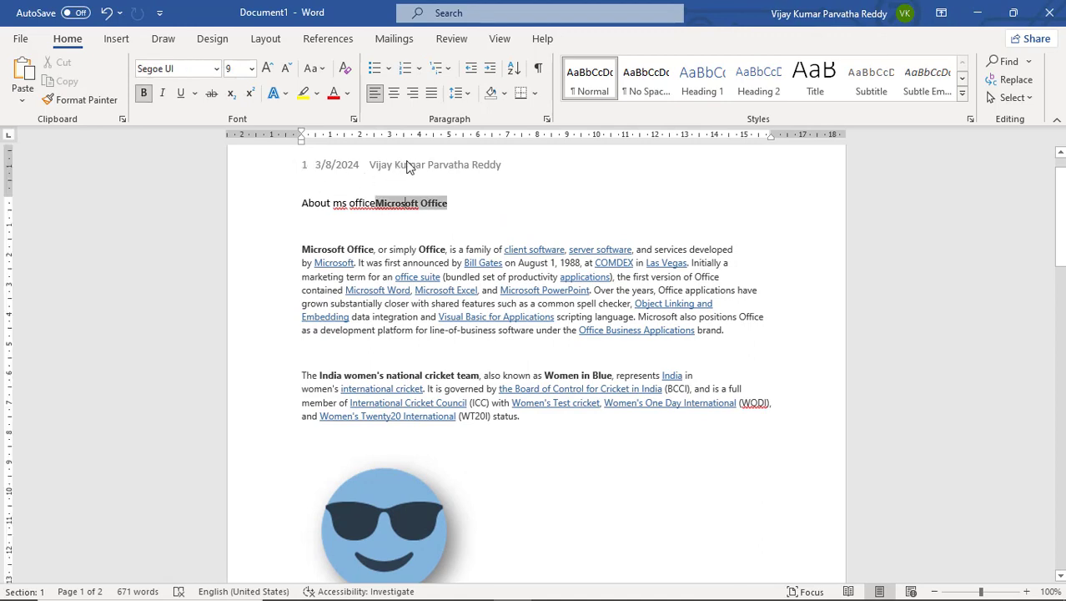
click(510, 165)
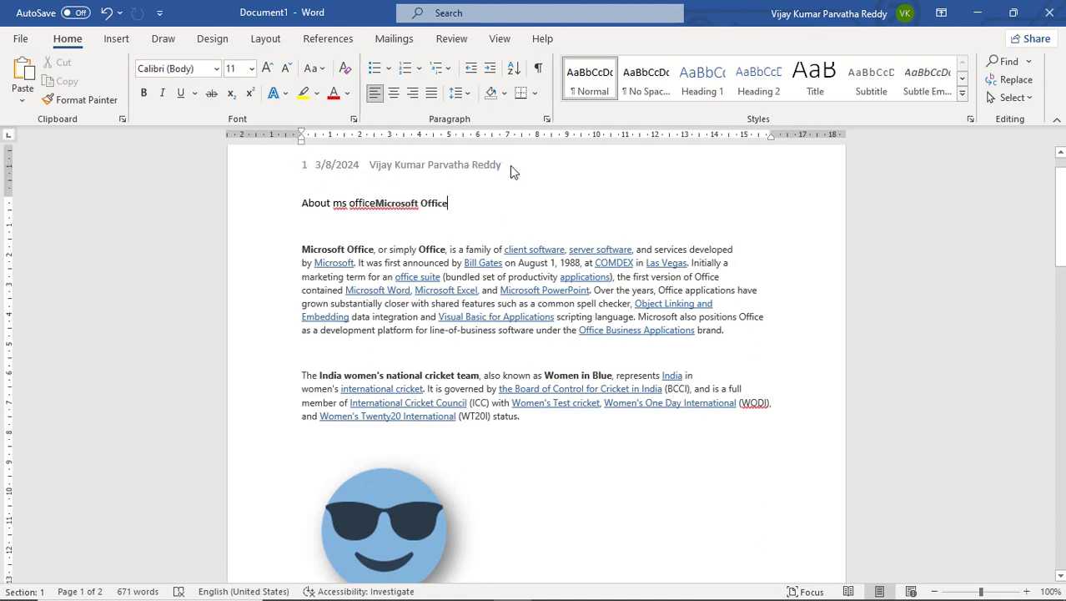
scroll(506, 165, up, 1)
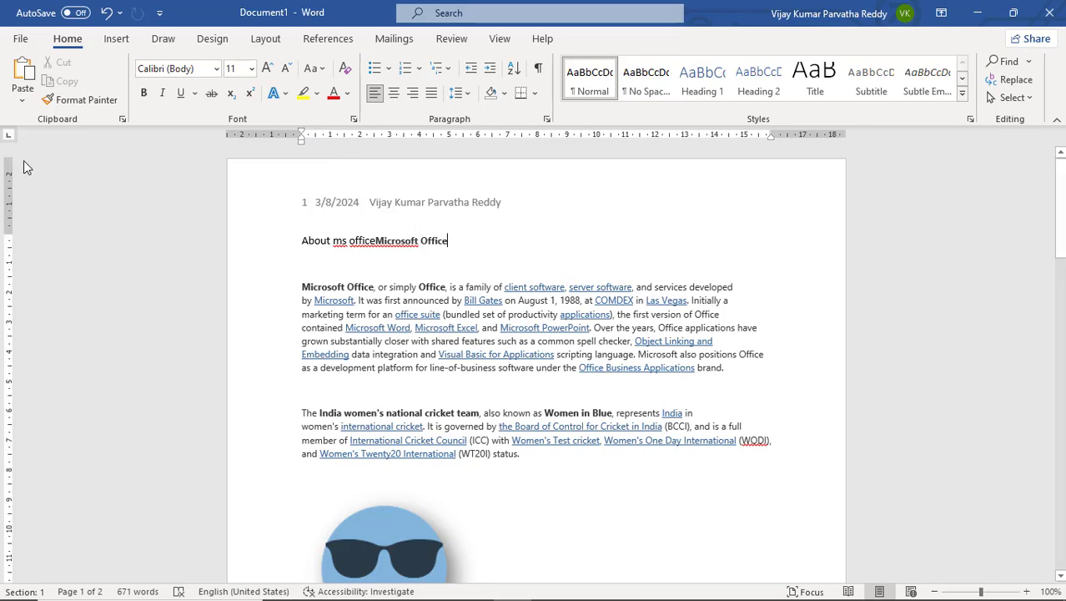
scroll(874, 357, down, 8)
scroll(874, 357, down, 6)
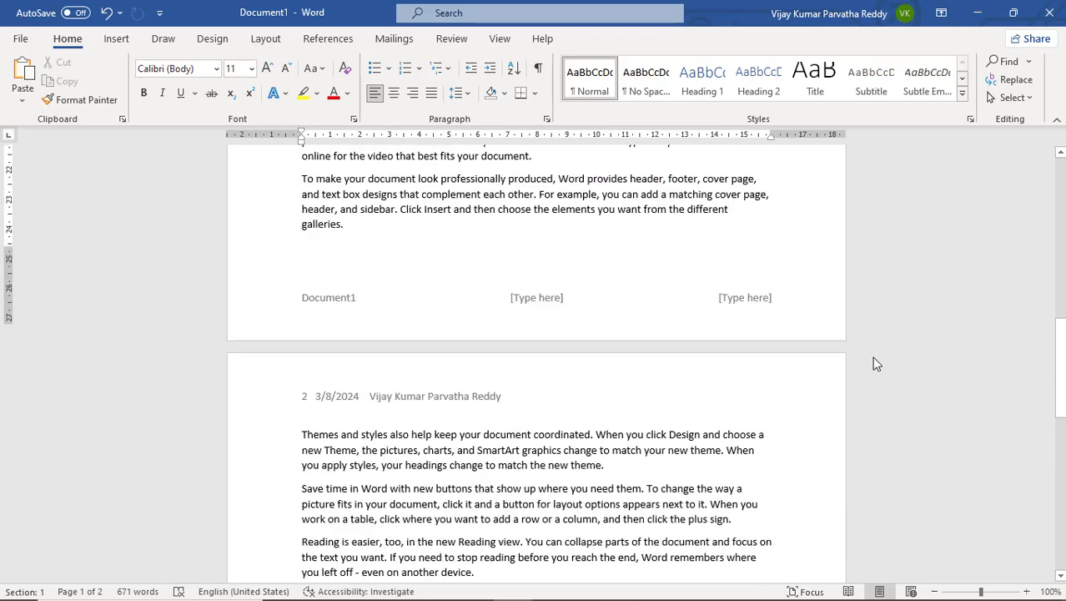
scroll(603, 290, up, 10)
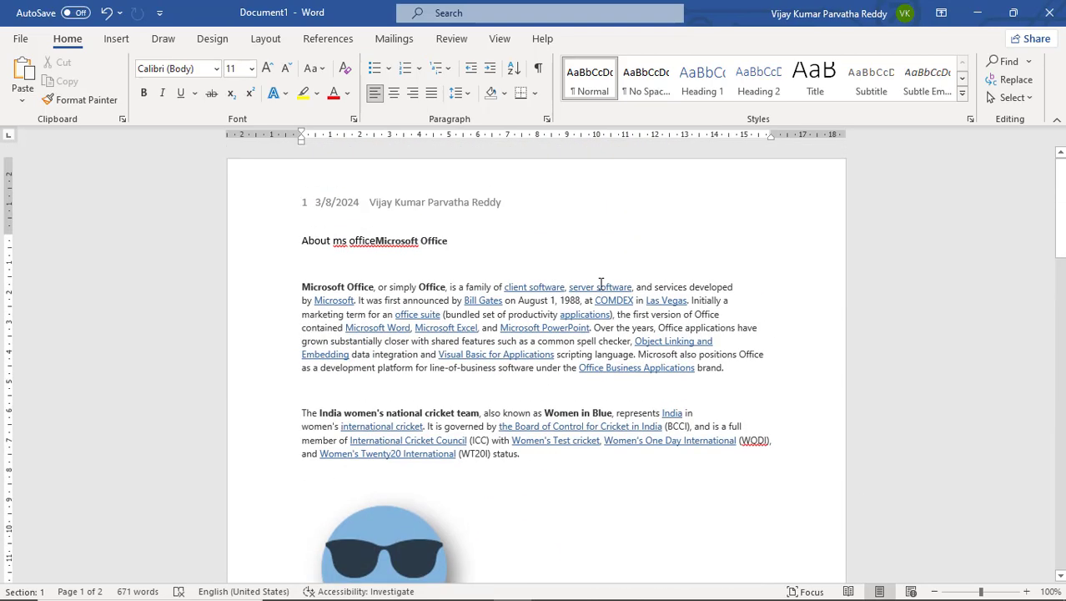
scroll(586, 397, down, 20)
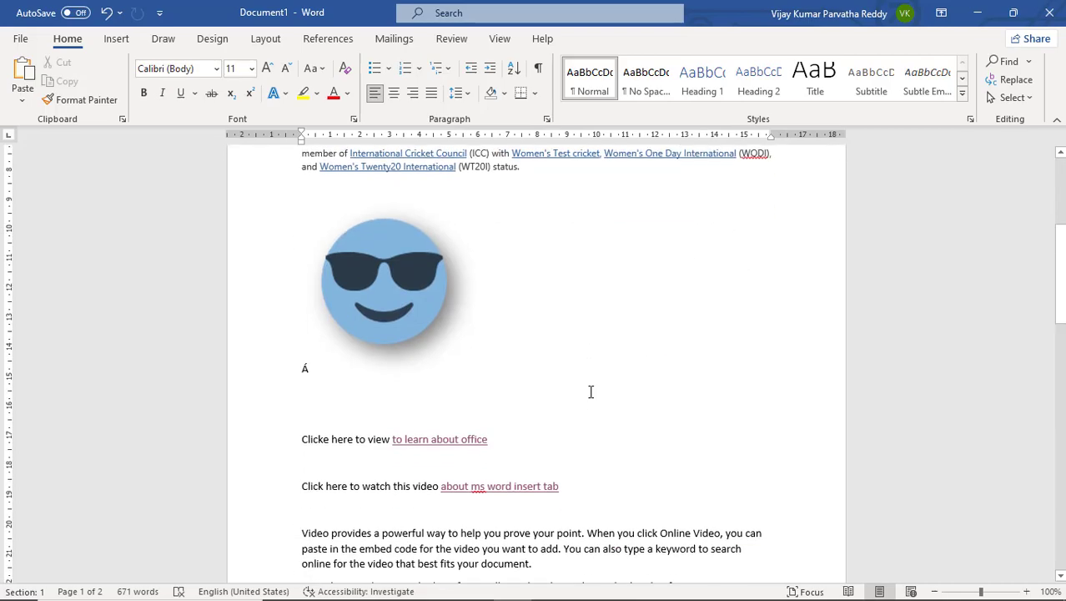
scroll(599, 377, down, 5)
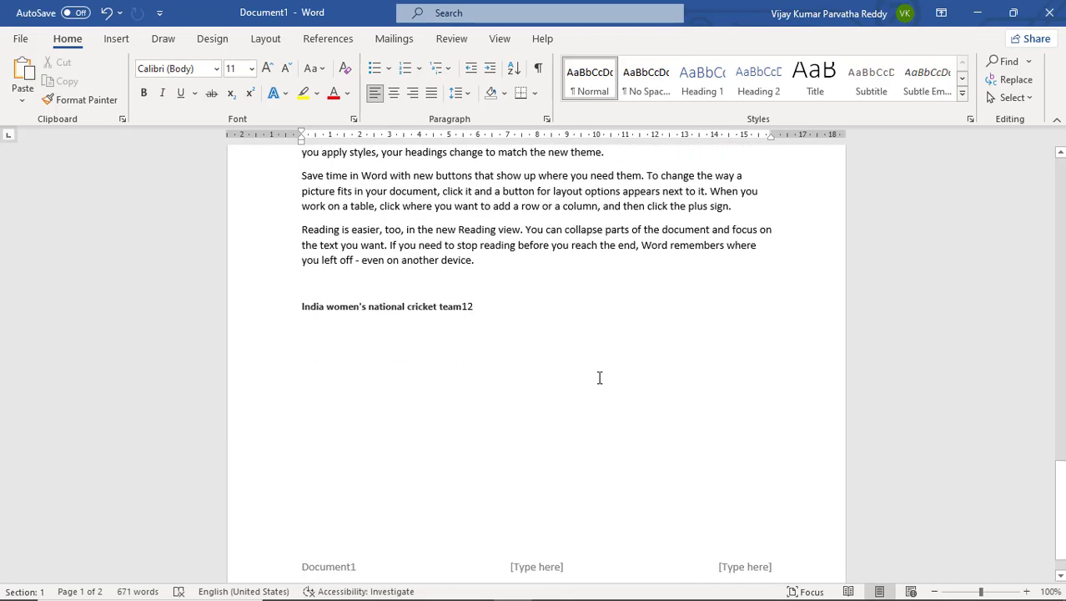
Examine the available cross-reference types for the empty line below the India women's national cricket team heading
click(502, 318)
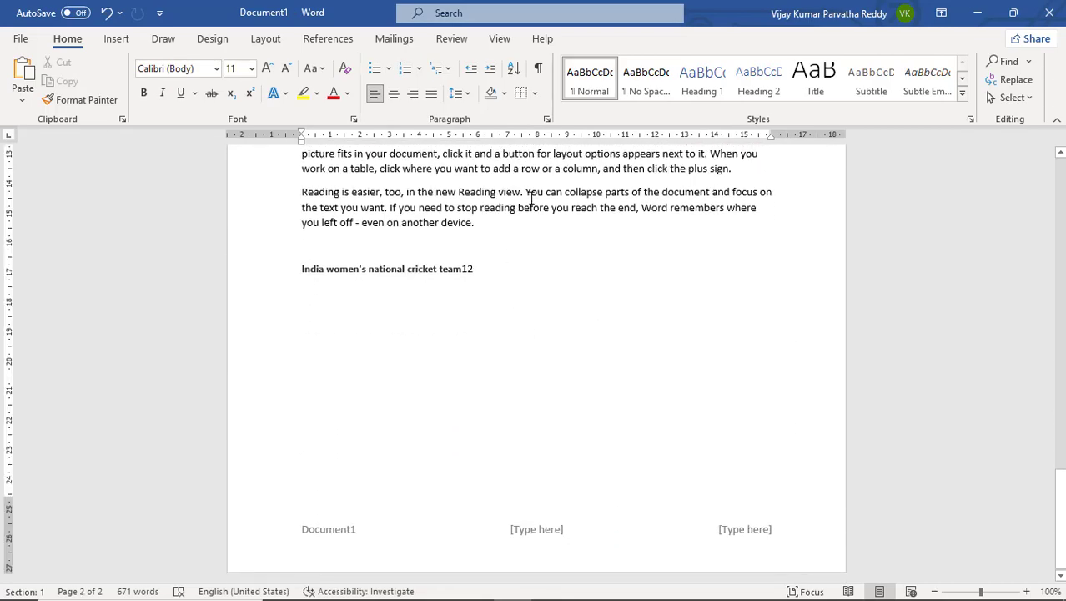
click(117, 38)
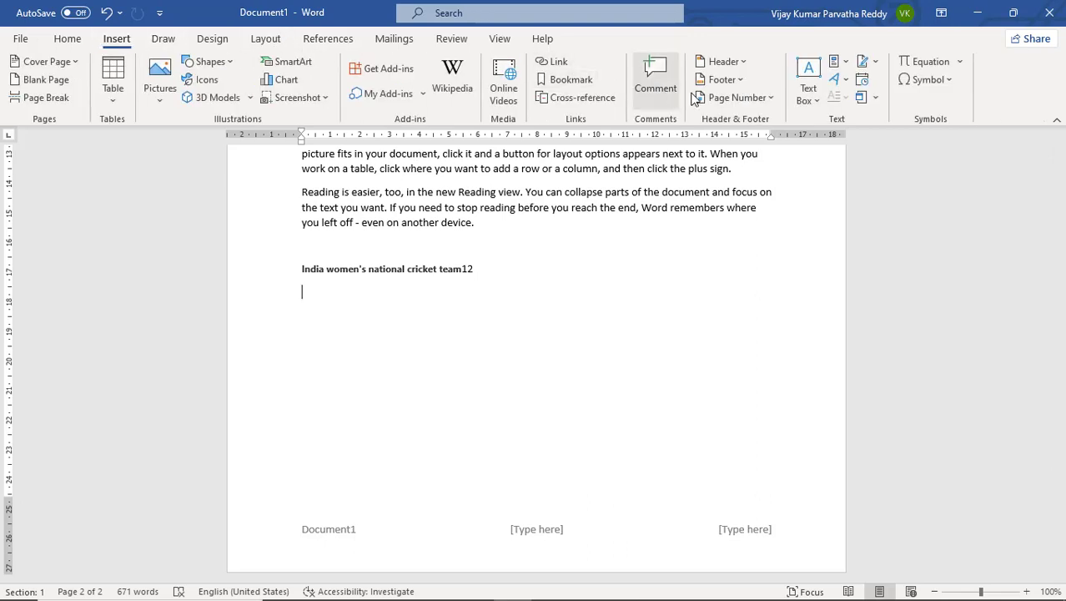
click(582, 98)
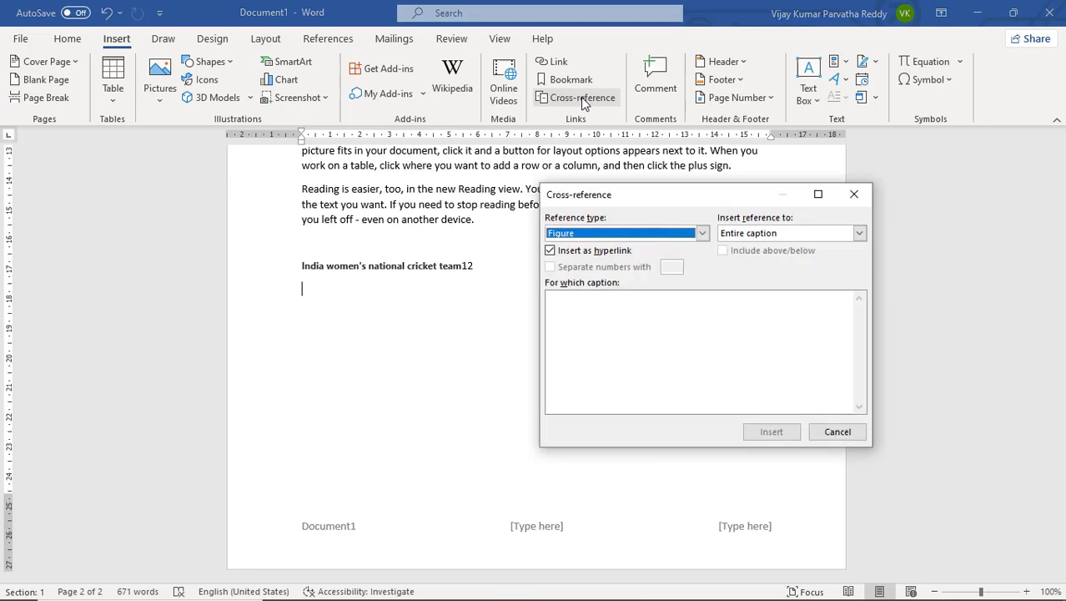
click(703, 234)
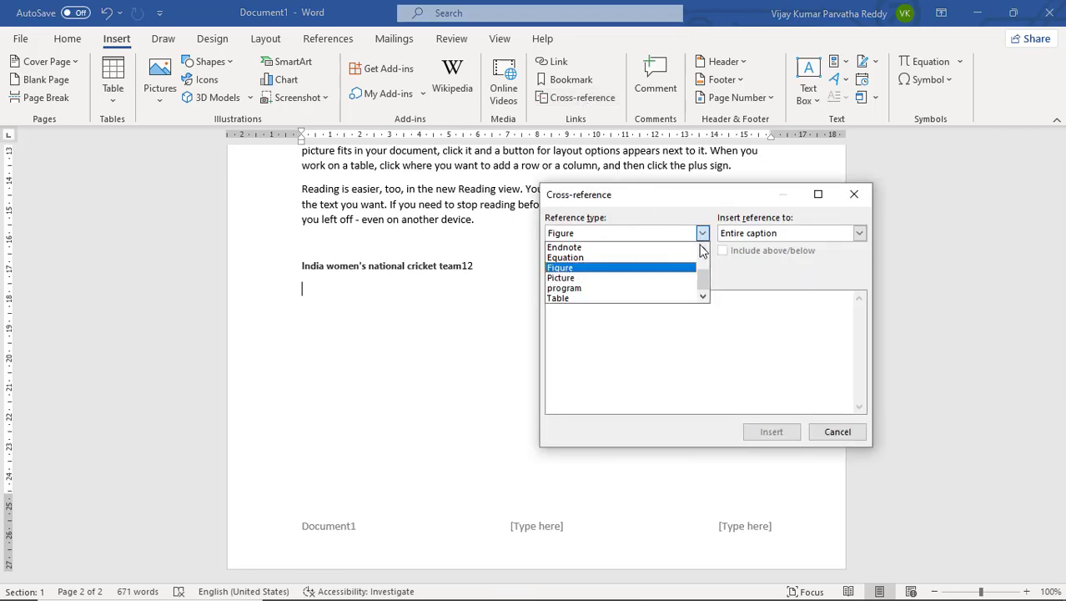
drag(706, 276, 707, 267)
scroll(708, 267, up, 1)
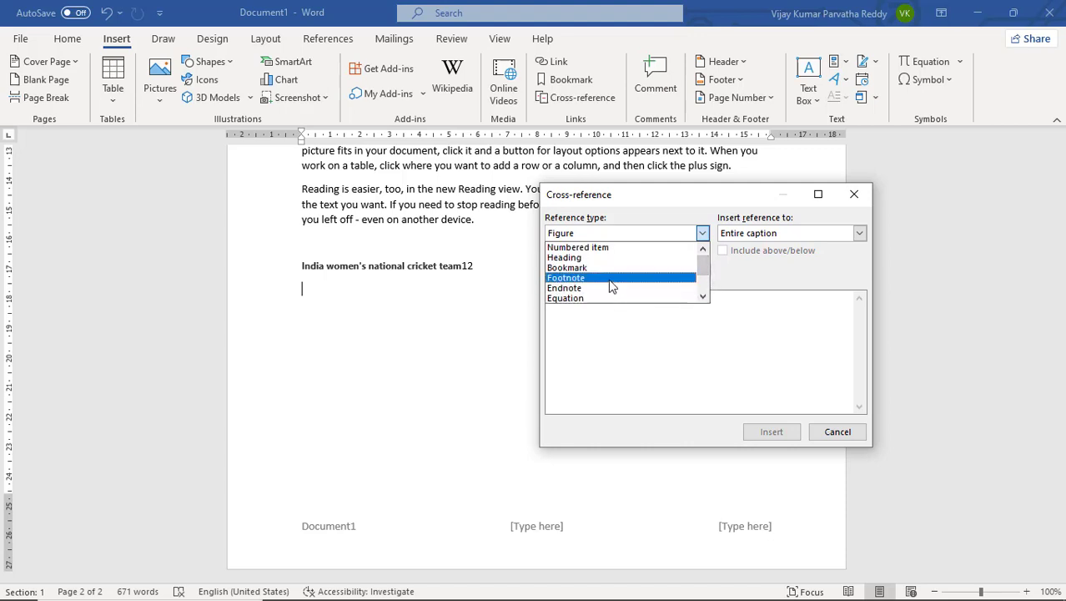
click(703, 297)
click(703, 297)
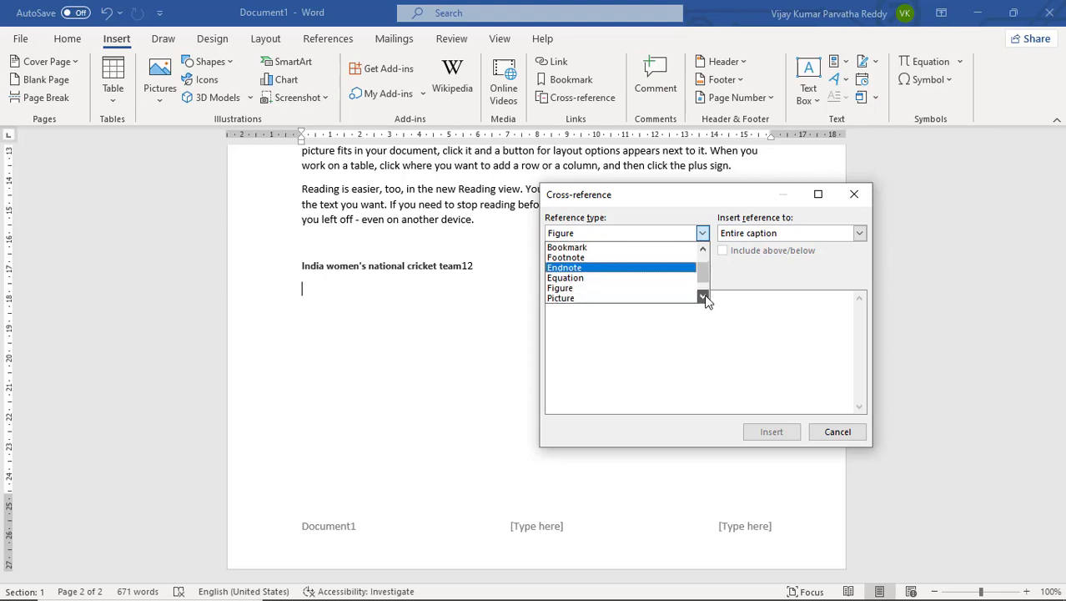
click(703, 297)
click(704, 297)
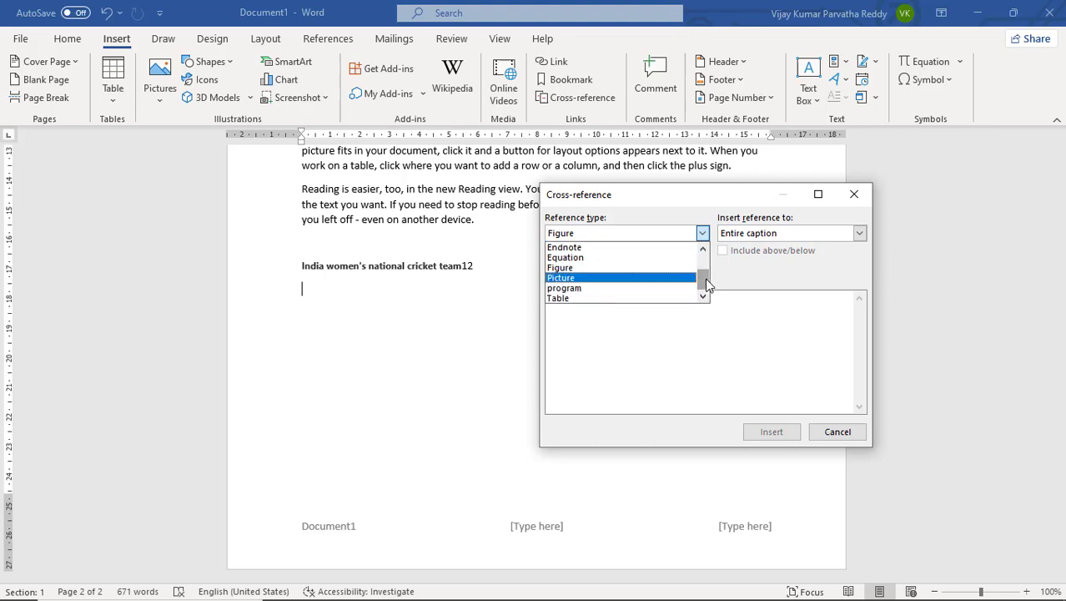
drag(706, 284, 706, 262)
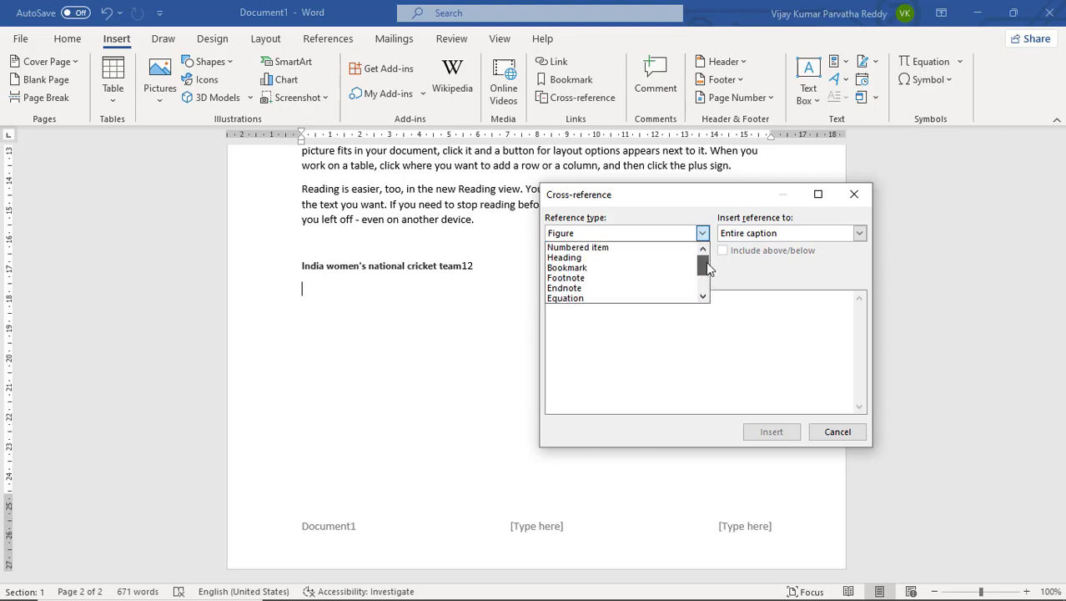
Try to set up a hyperlinked Footnote cross-reference to the footnote number with above/below included
click(631, 278)
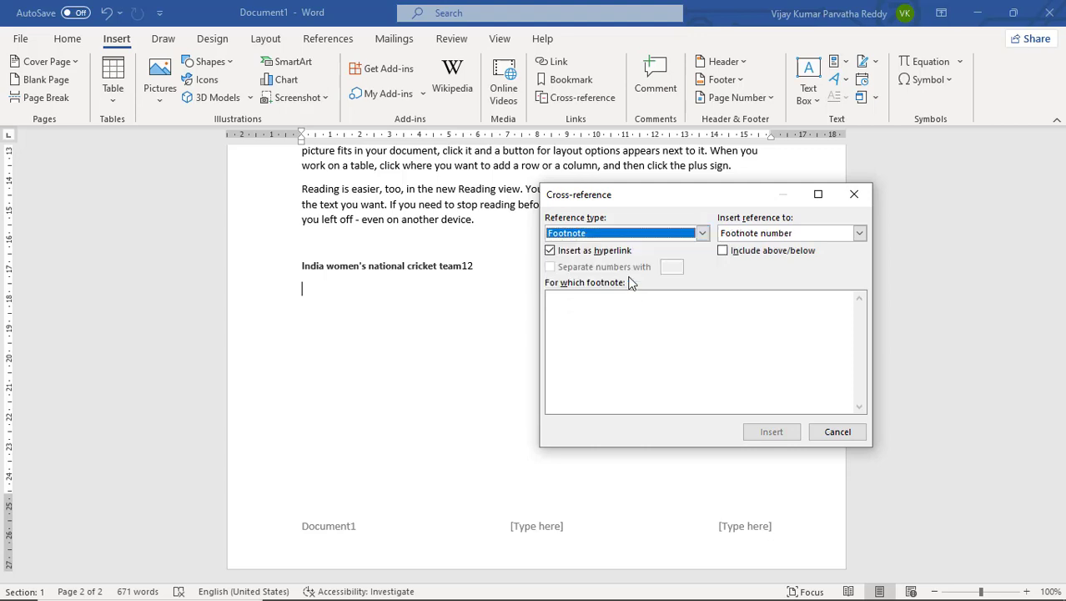
click(723, 252)
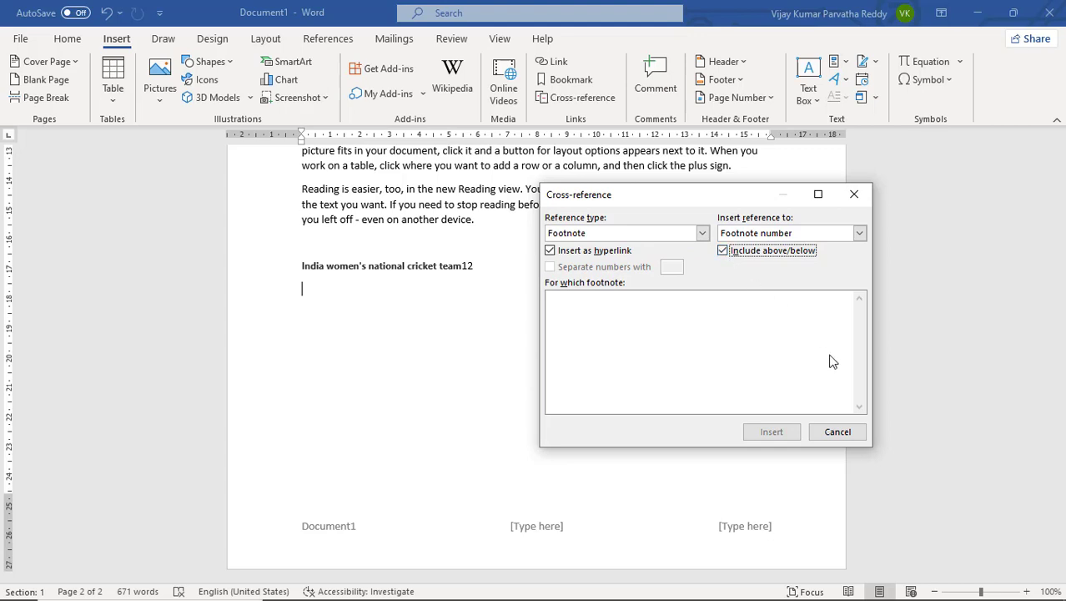
click(841, 431)
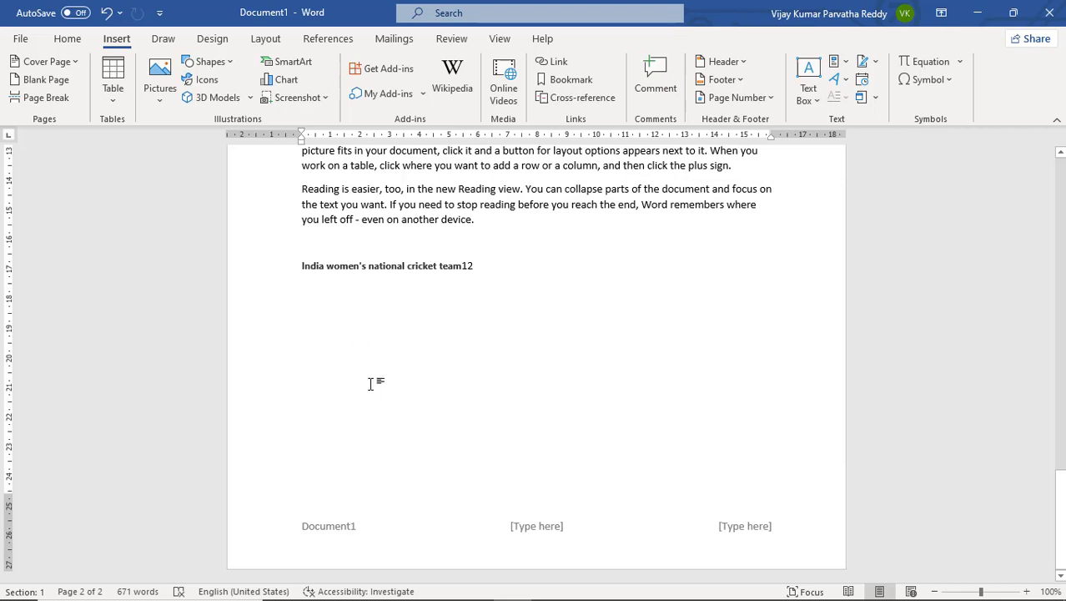
Examine what a Numbered item cross-reference can refer to, such as page number or paragraph text
click(575, 100)
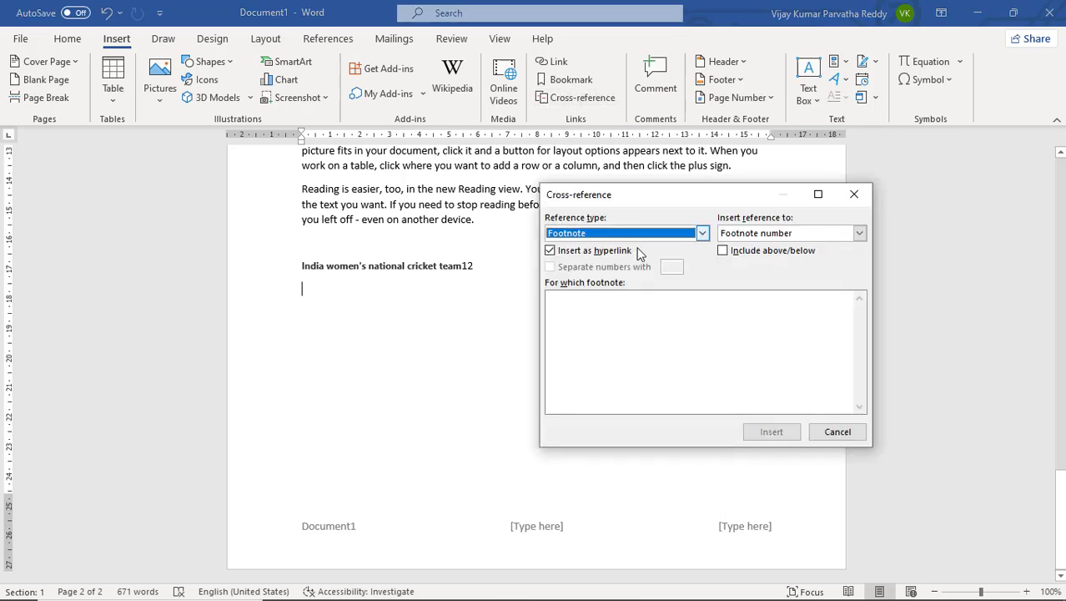
click(703, 234)
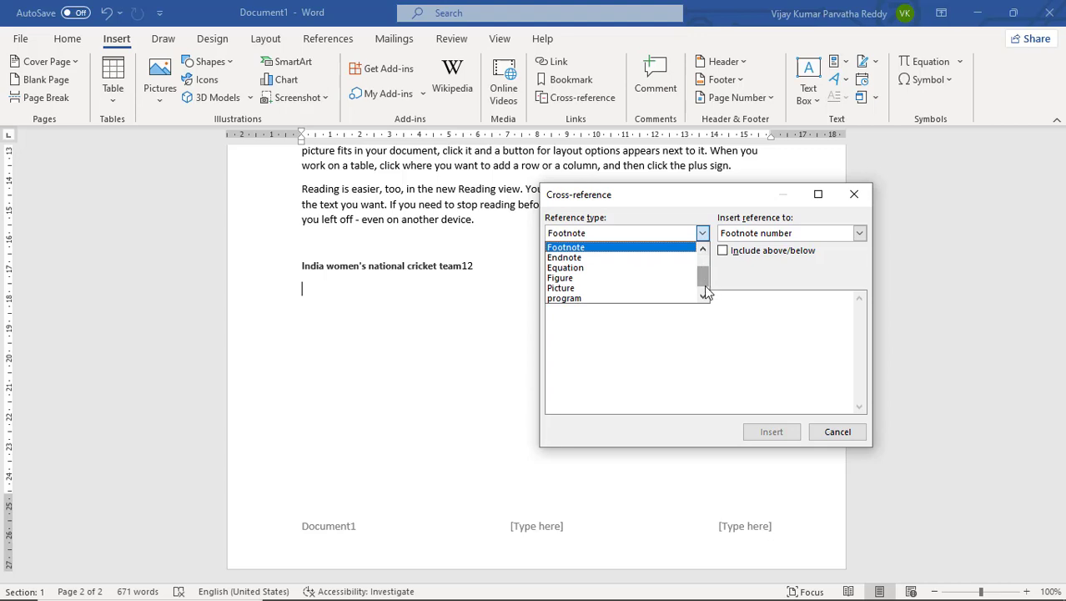
drag(704, 276, 705, 269)
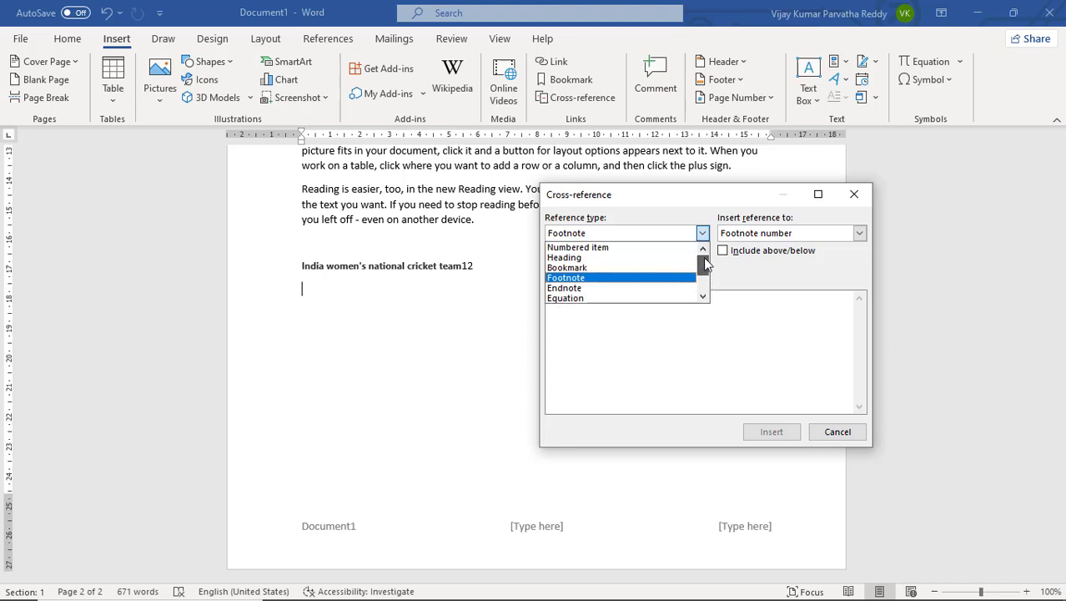
click(667, 247)
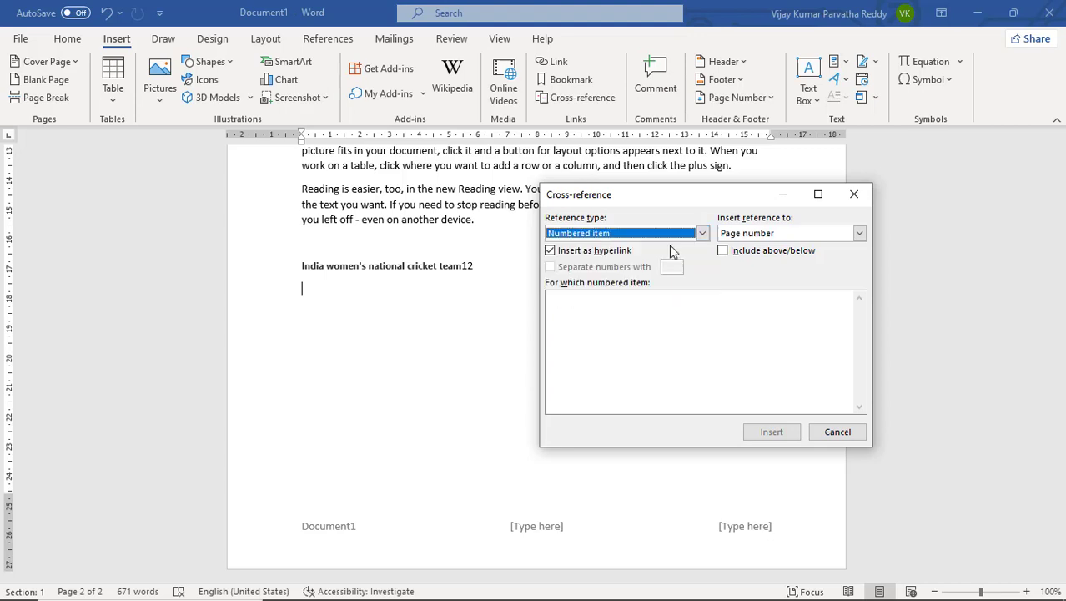
click(859, 235)
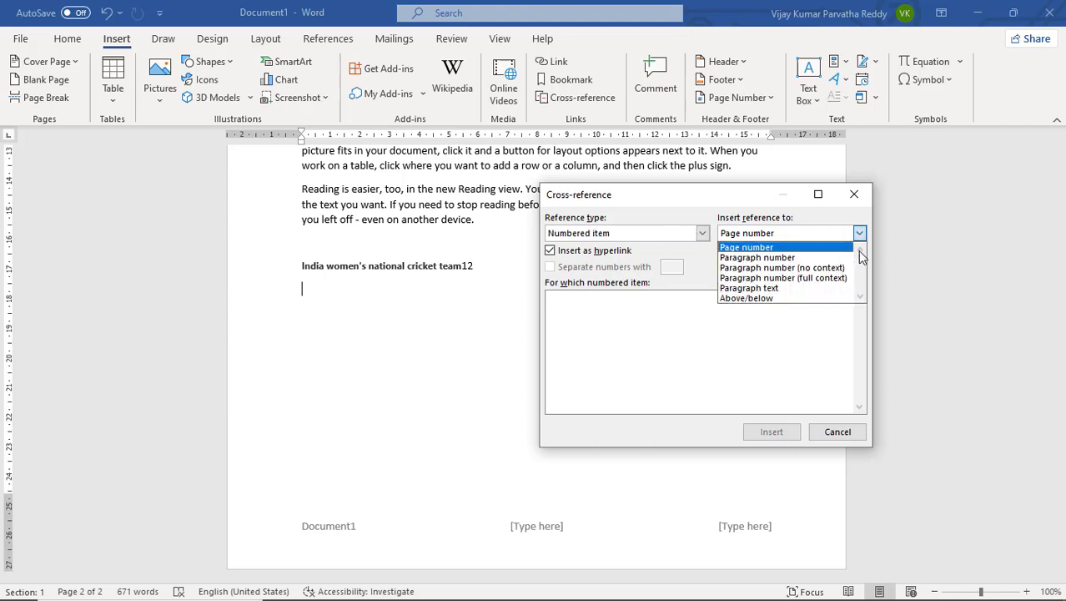
click(667, 330)
Try to set up a Heading cross-reference that refers to the heading number
click(703, 234)
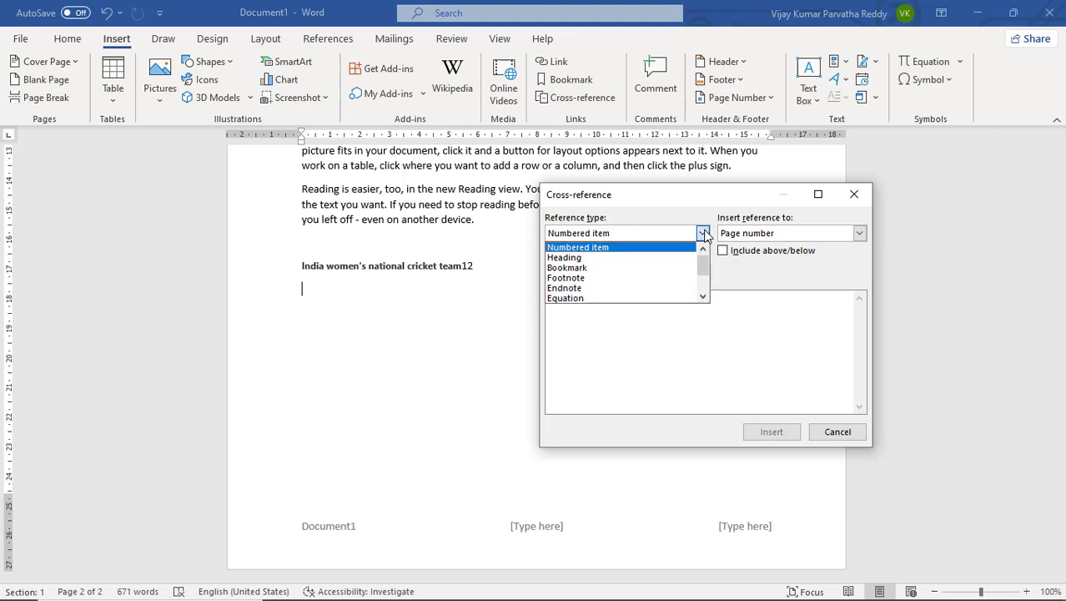
click(662, 259)
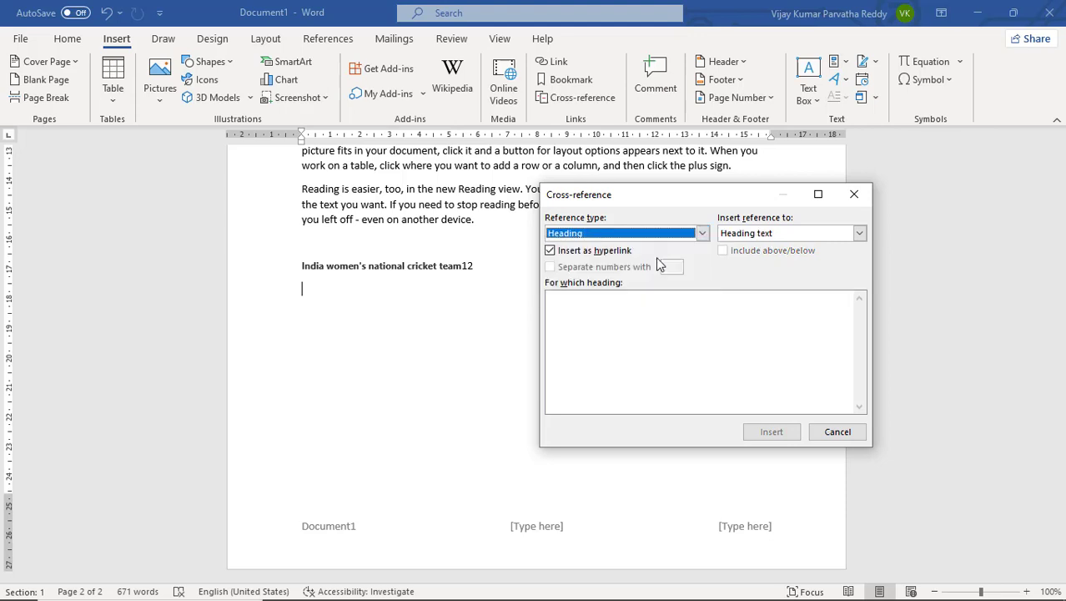
click(859, 235)
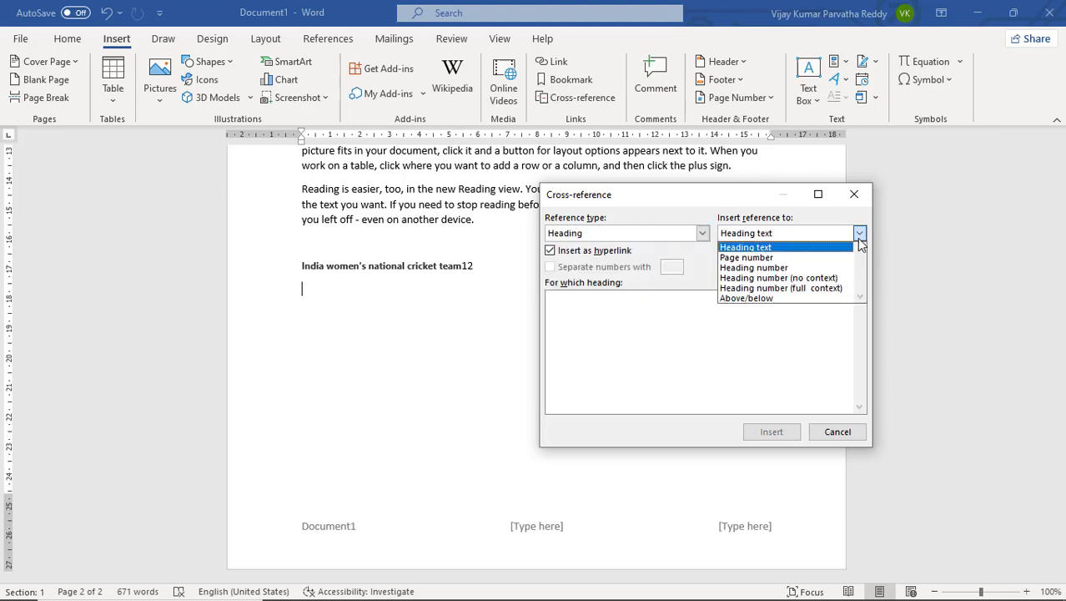
click(826, 267)
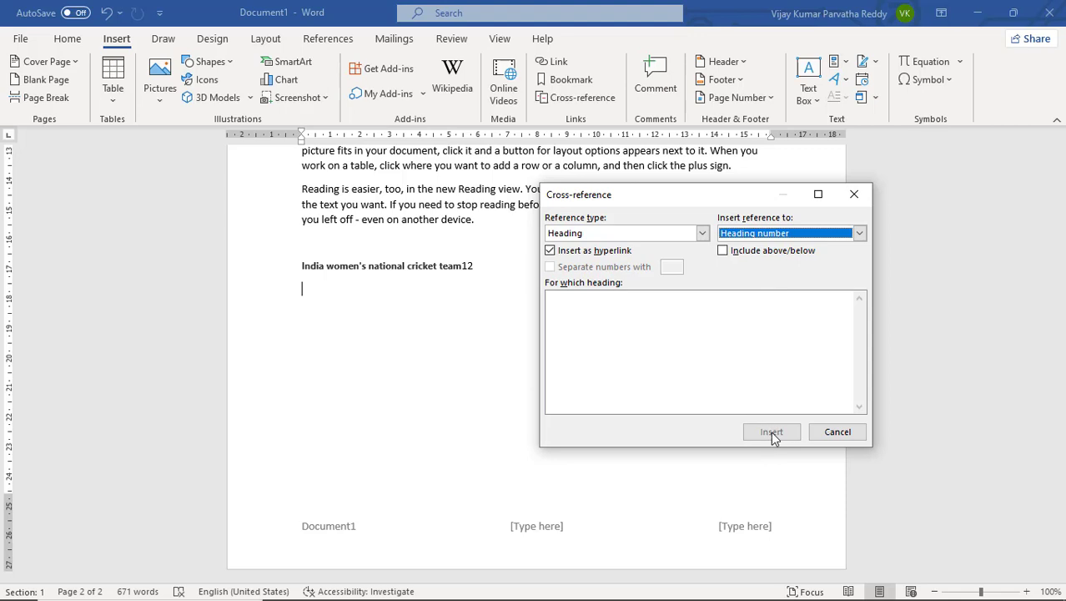
click(841, 433)
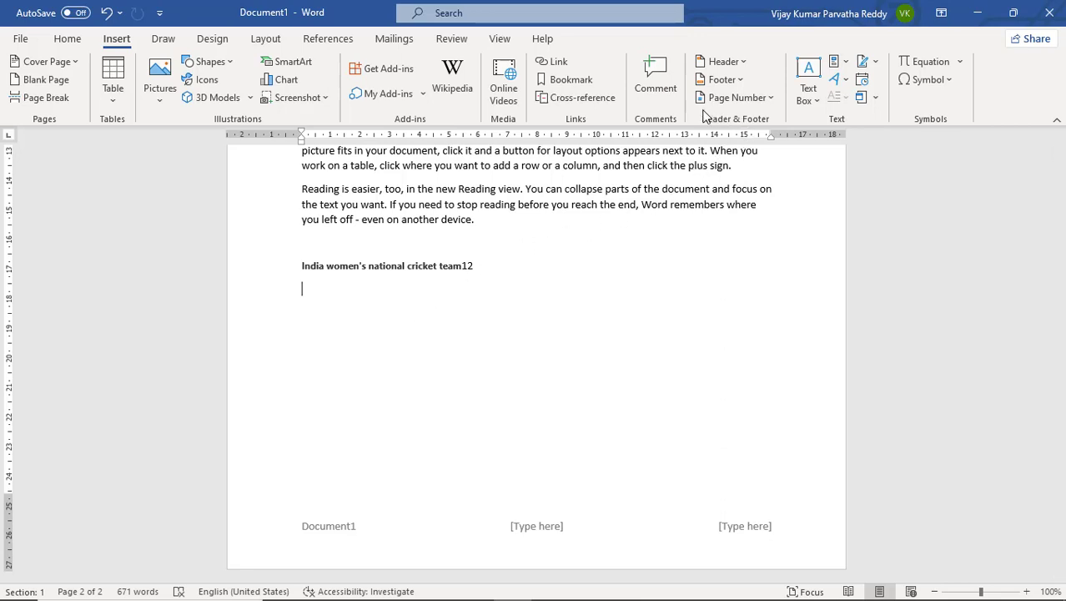
Replace the footer content with the Plain Number 1 page number at the bottom of the page and return to the body text
click(769, 99)
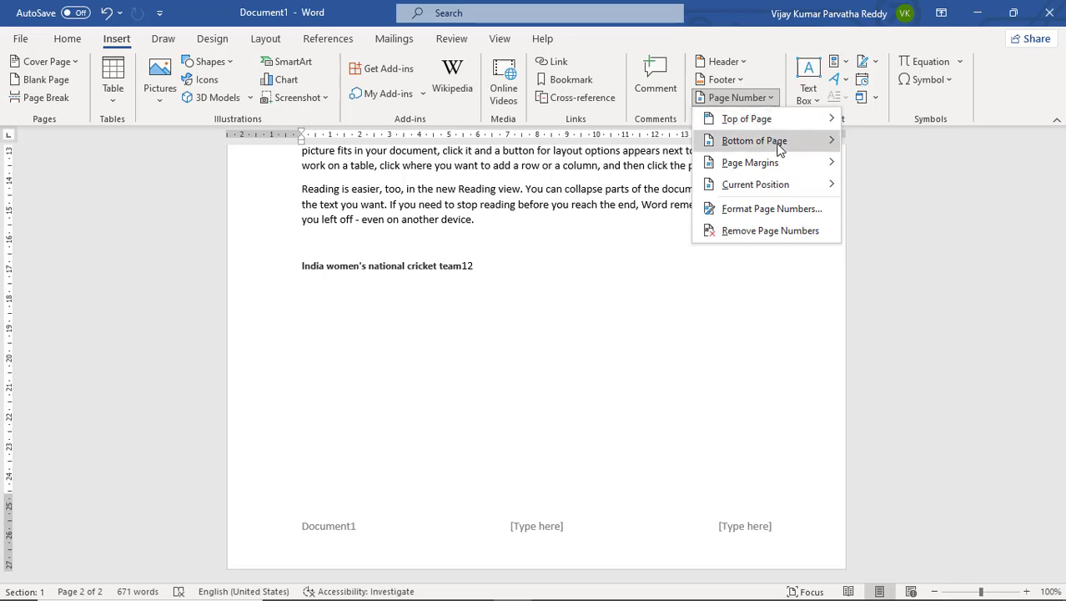
mouse_move(778, 147)
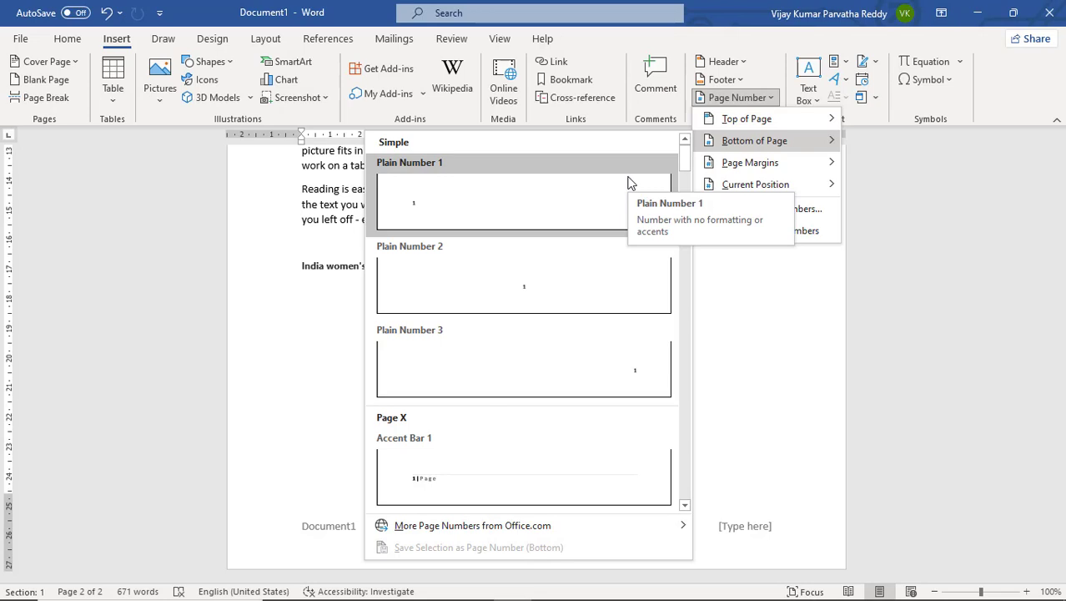
click(630, 182)
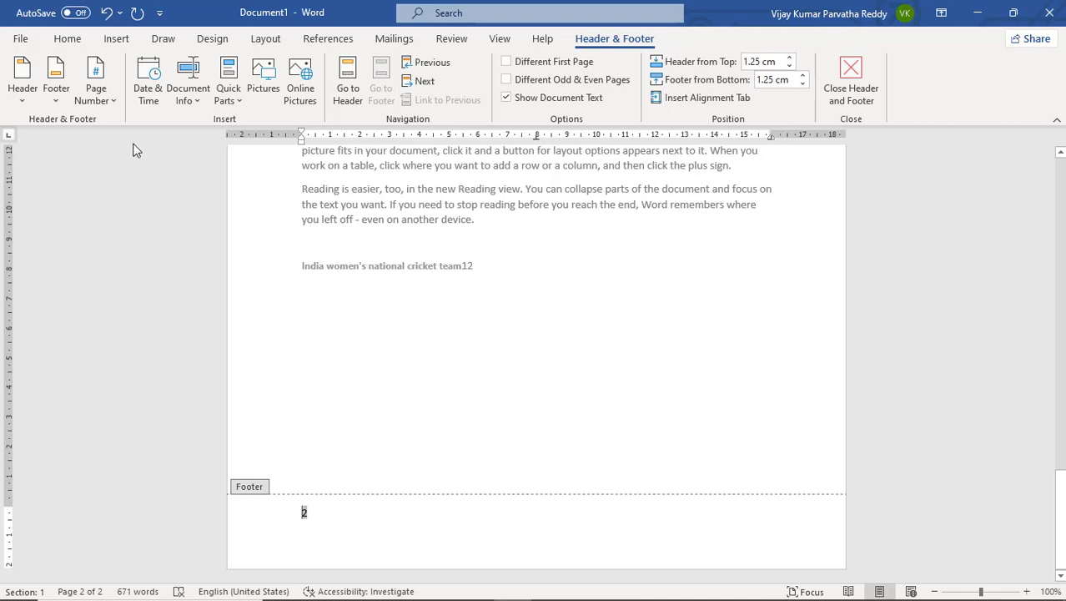
double_click(461, 190)
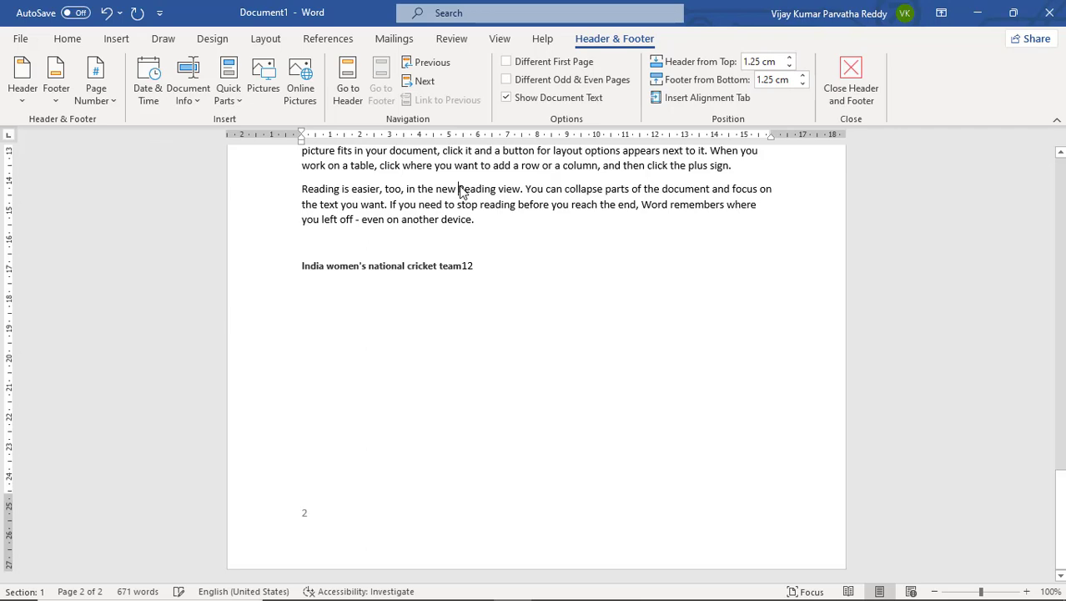
Insert a footnote before "Reading view" in the last paragraph with the text "Continue to next page"
click(327, 42)
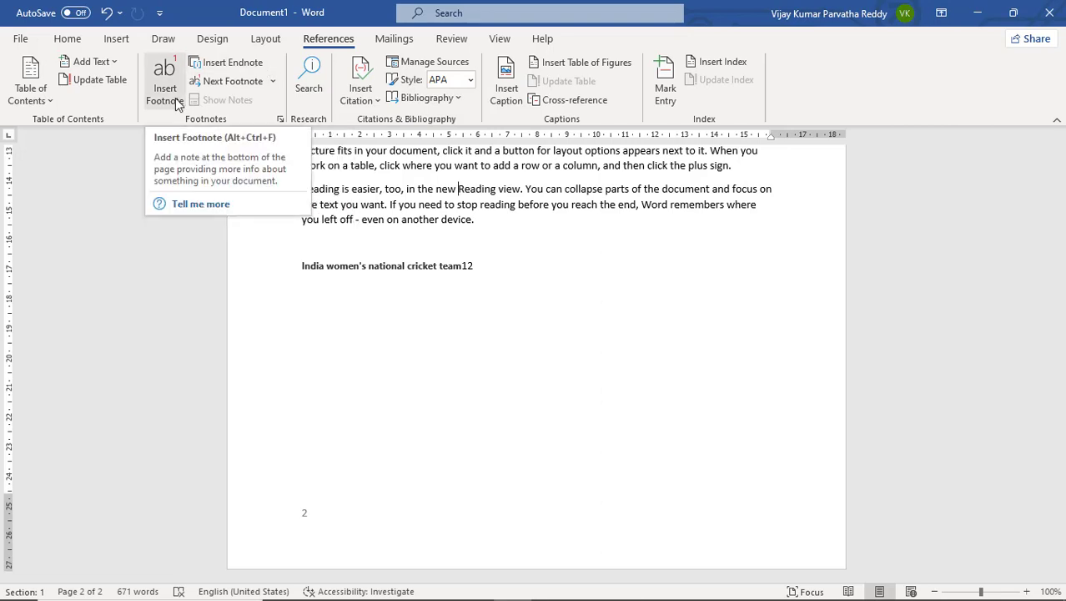
click(116, 39)
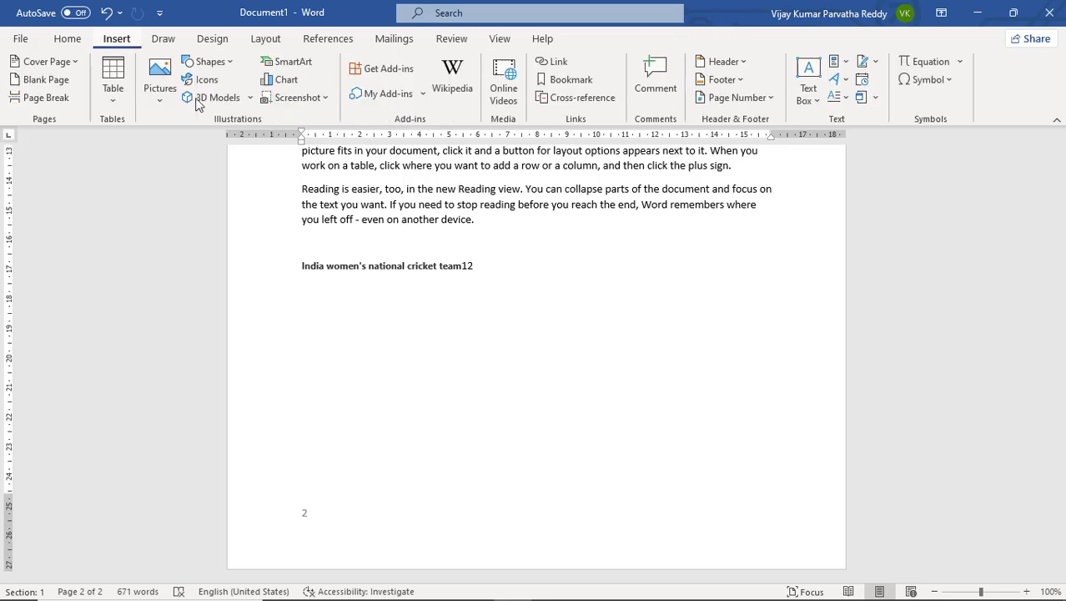
click(348, 41)
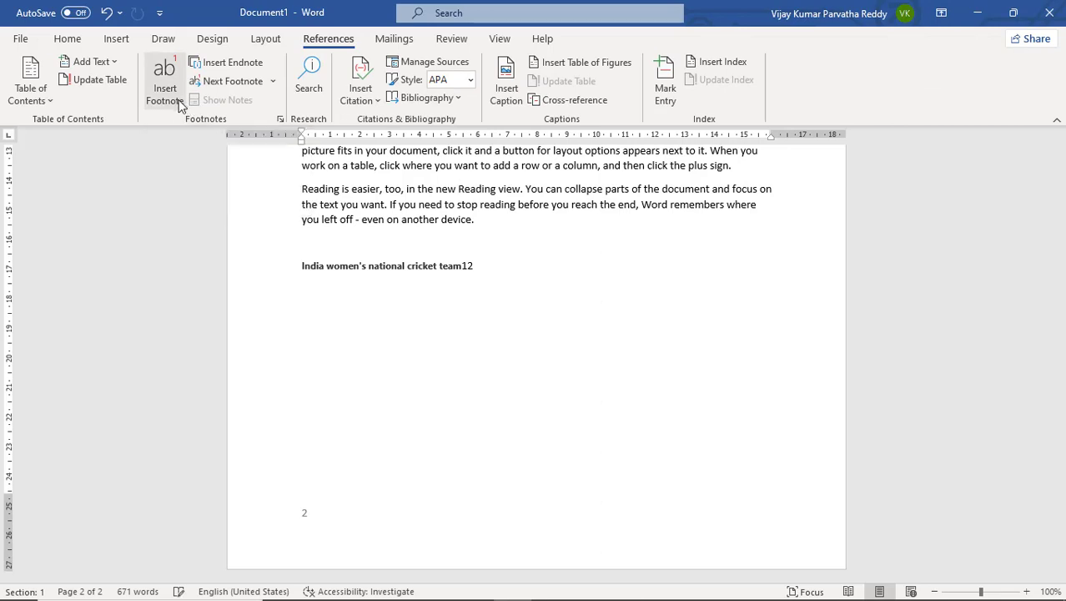
click(167, 92)
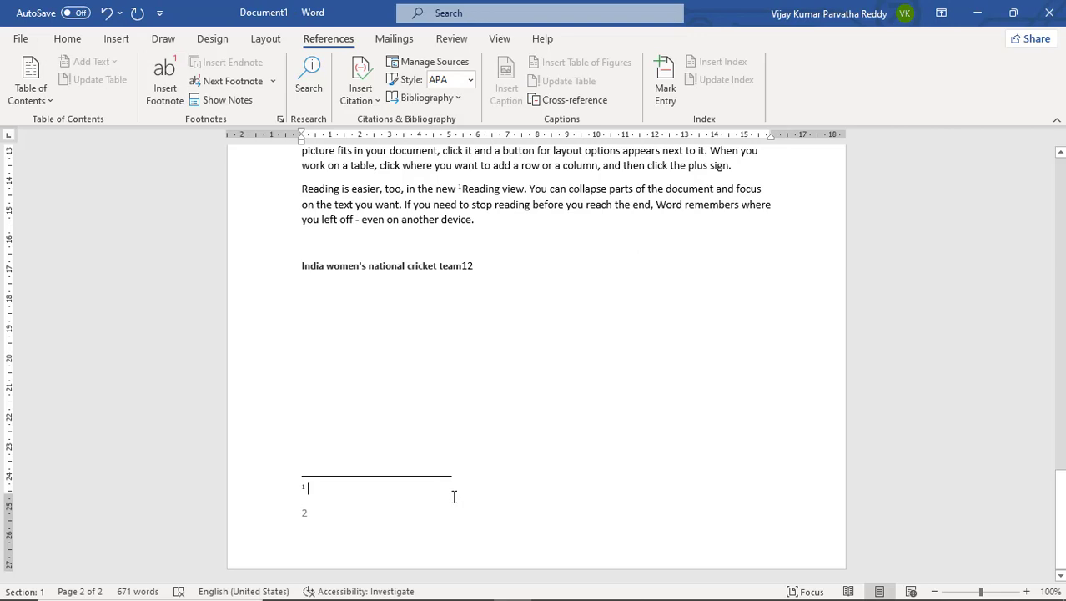
text(co)
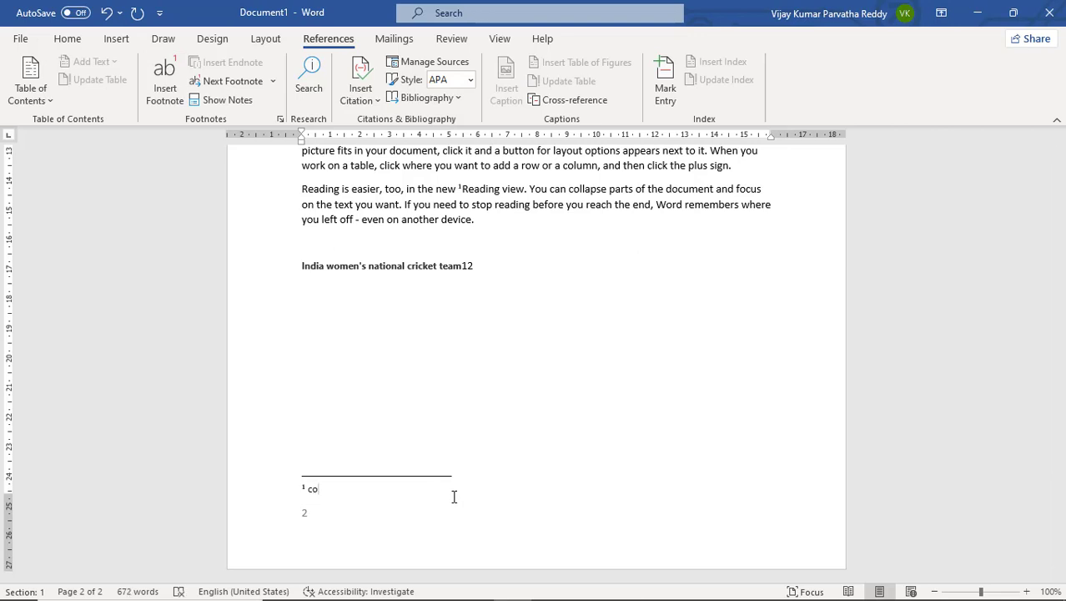
text(ntinue to nexed)
key(BackSpace)
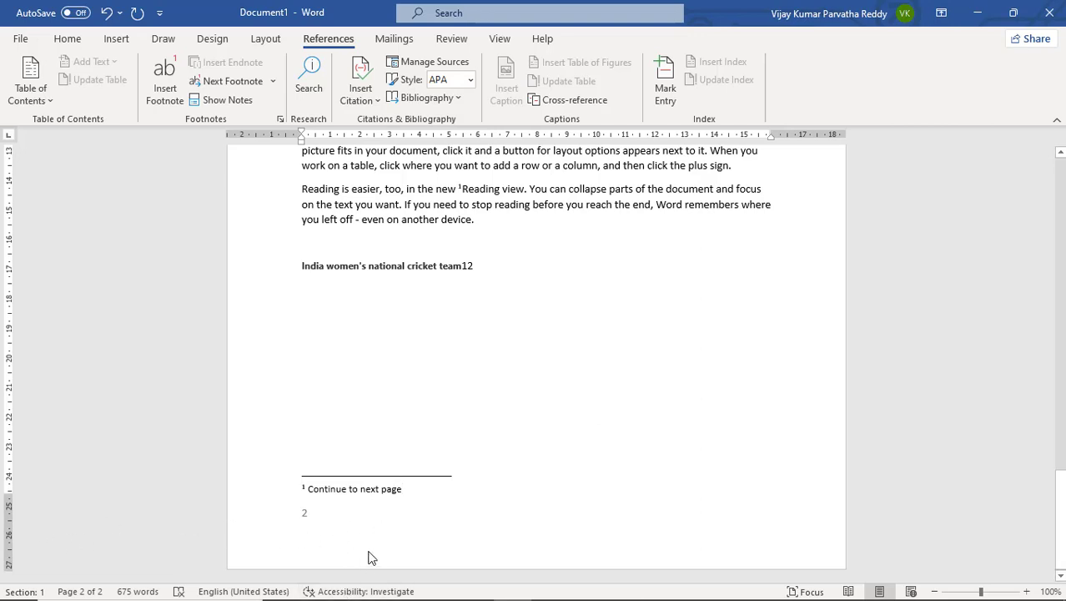
Insert an endnote on the blank line below "India women's national cricket team12" at the end of the document
click(366, 375)
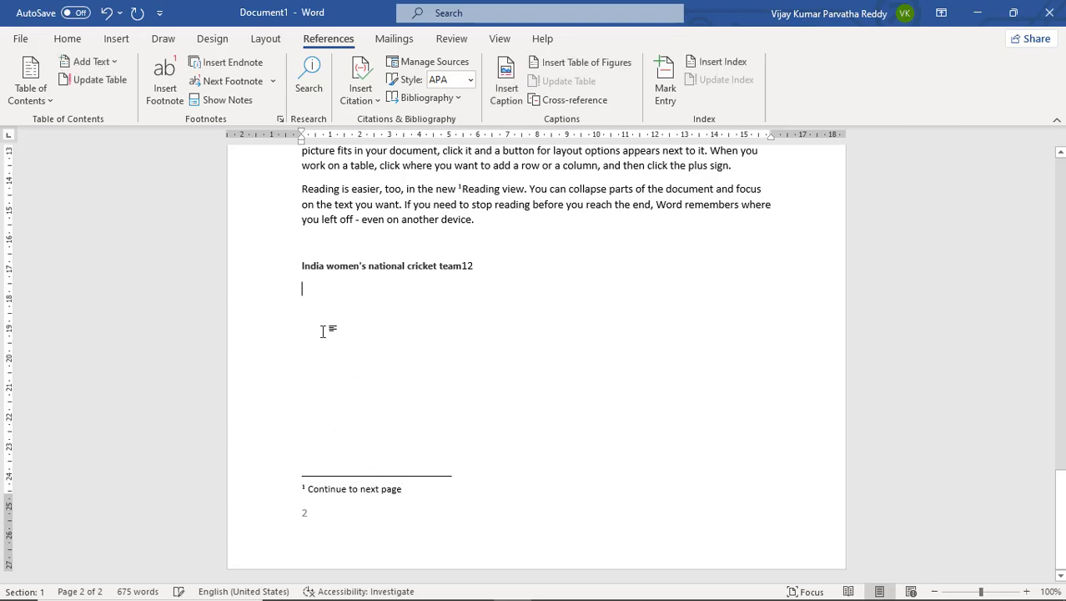
click(236, 65)
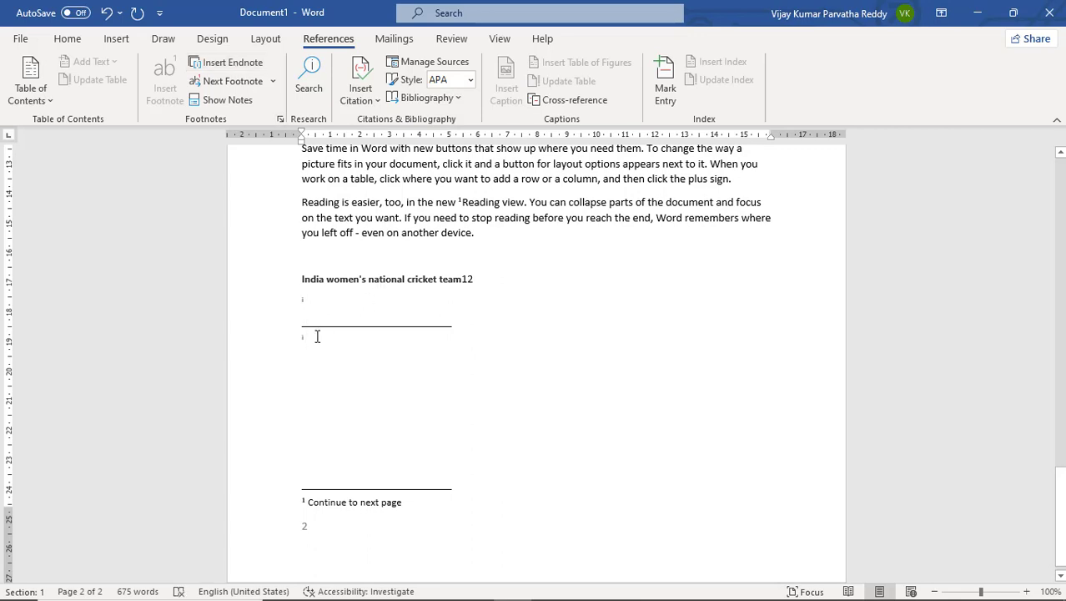
key(ctrl+z)
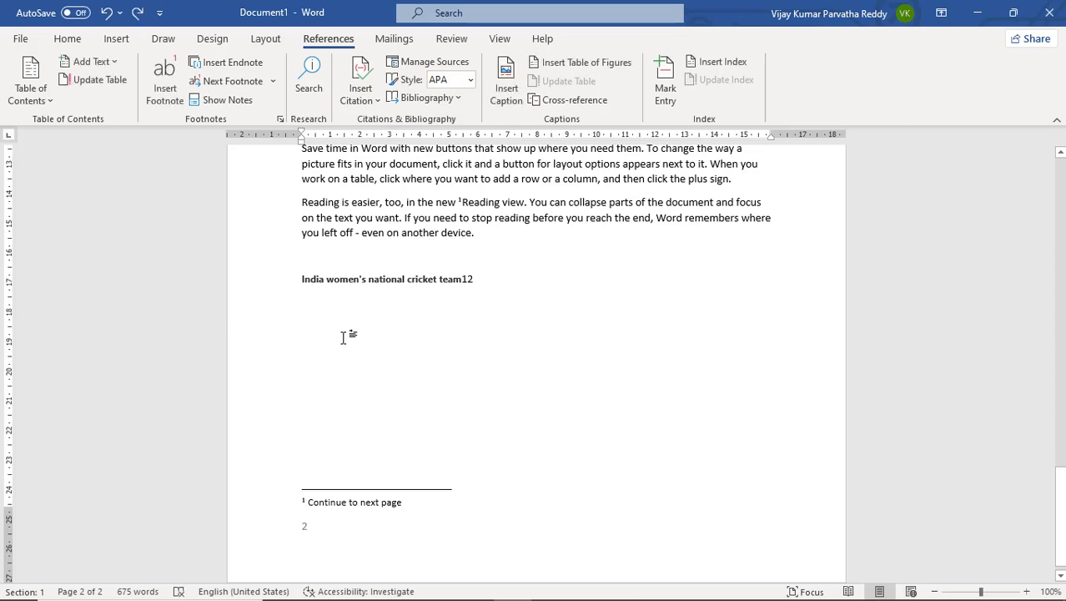
key(ctrl+alt+d)
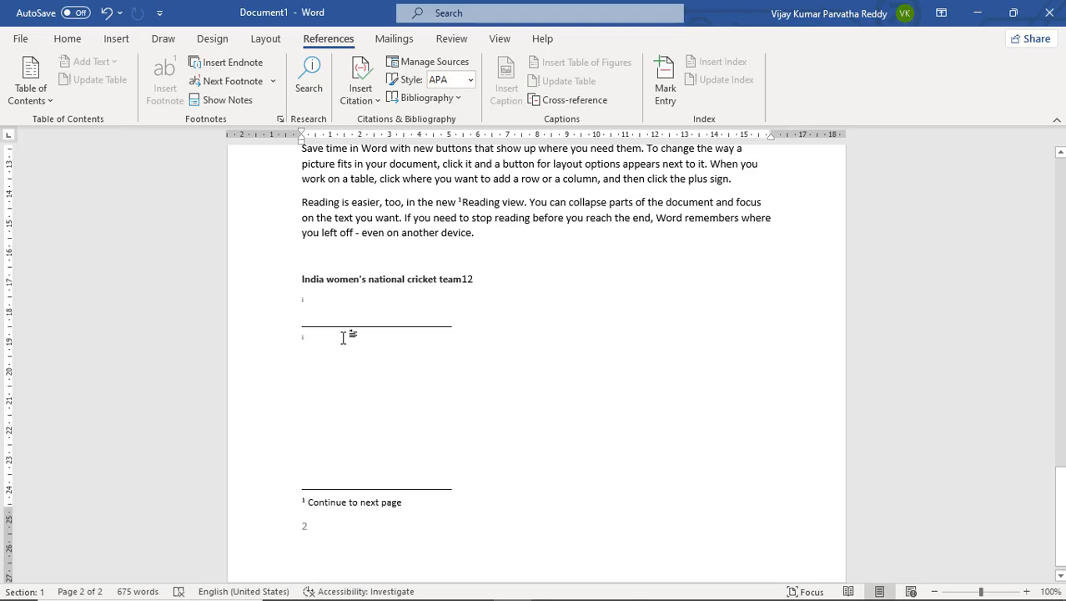
scroll(344, 343, down, 1)
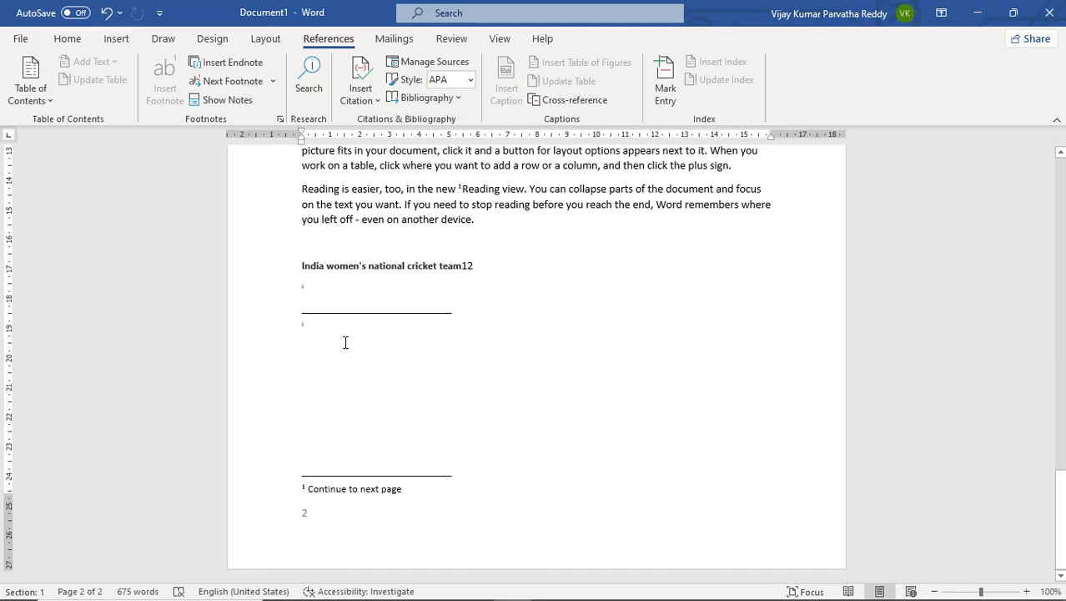
scroll(344, 343, up, 4)
scroll(421, 541, down, 4)
Insert a footnote after "galleries." at the end of the last paragraph on page 1
scroll(365, 391, up, 18)
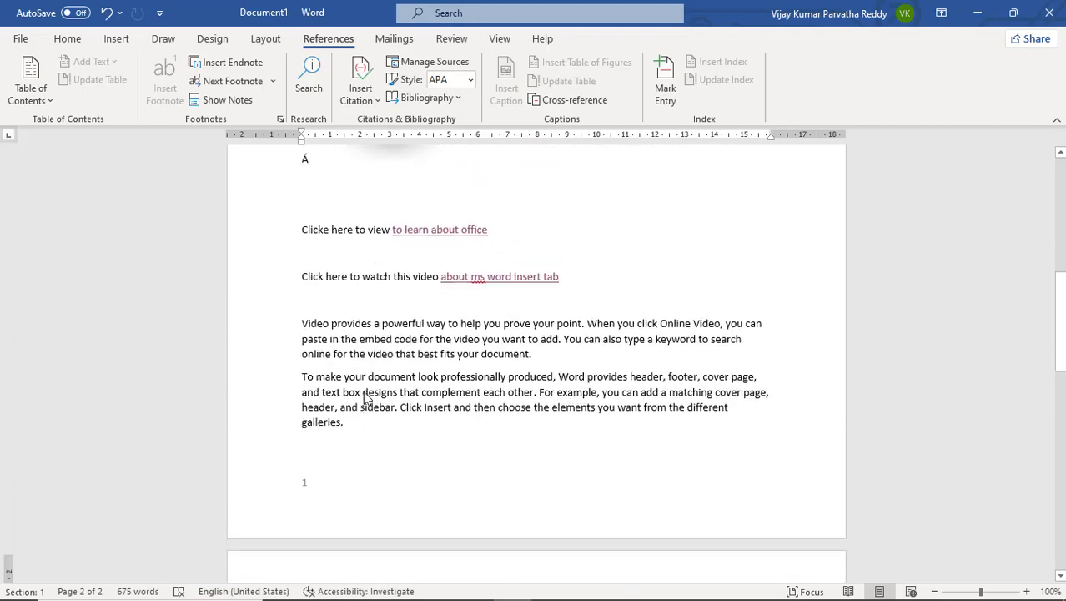
click(364, 434)
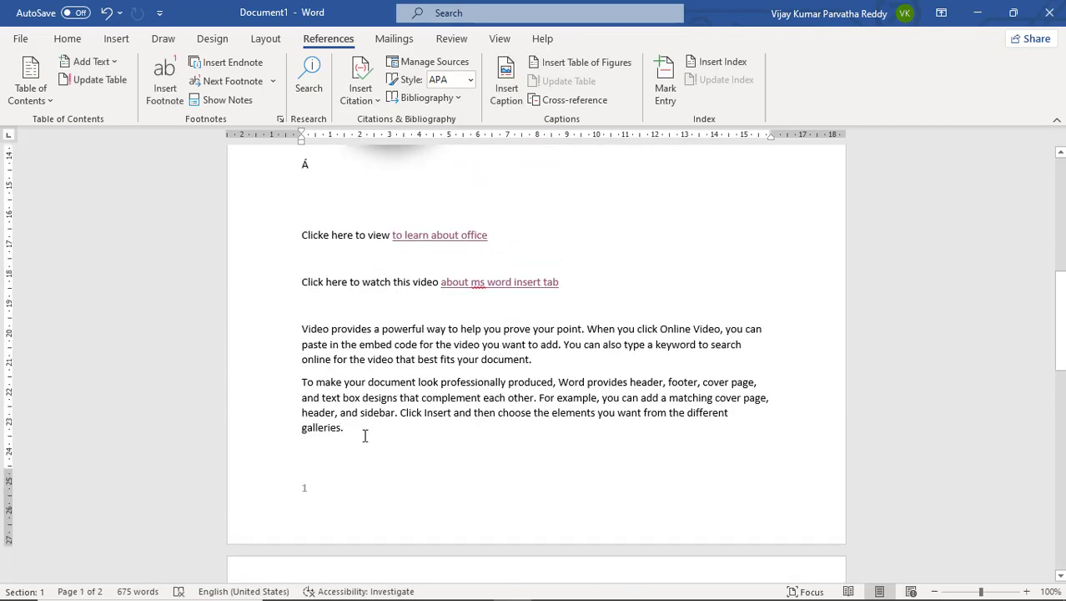
click(170, 93)
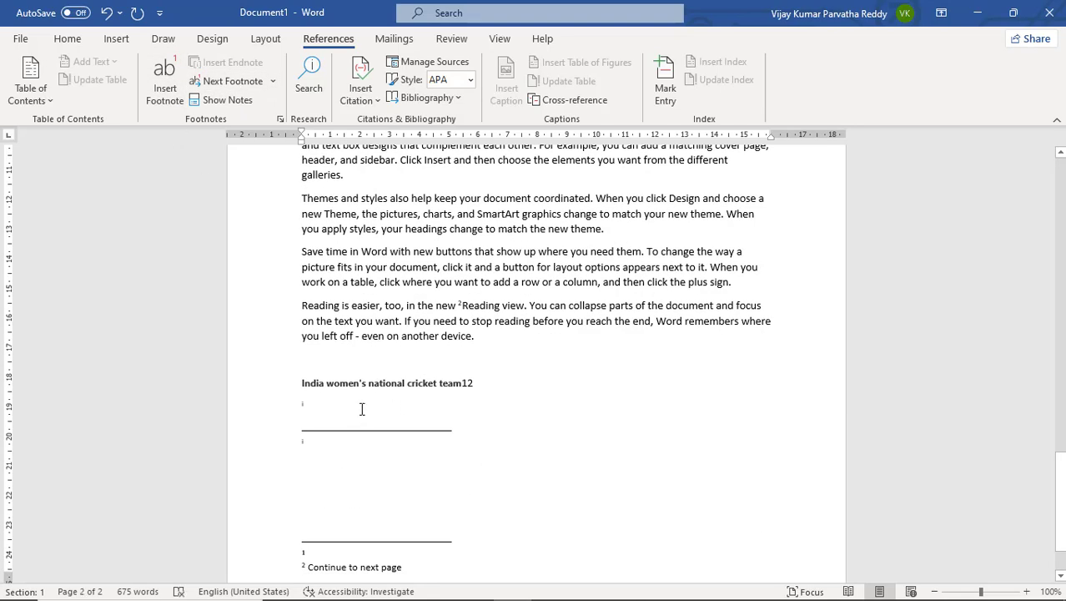
scroll(380, 416, down, 2)
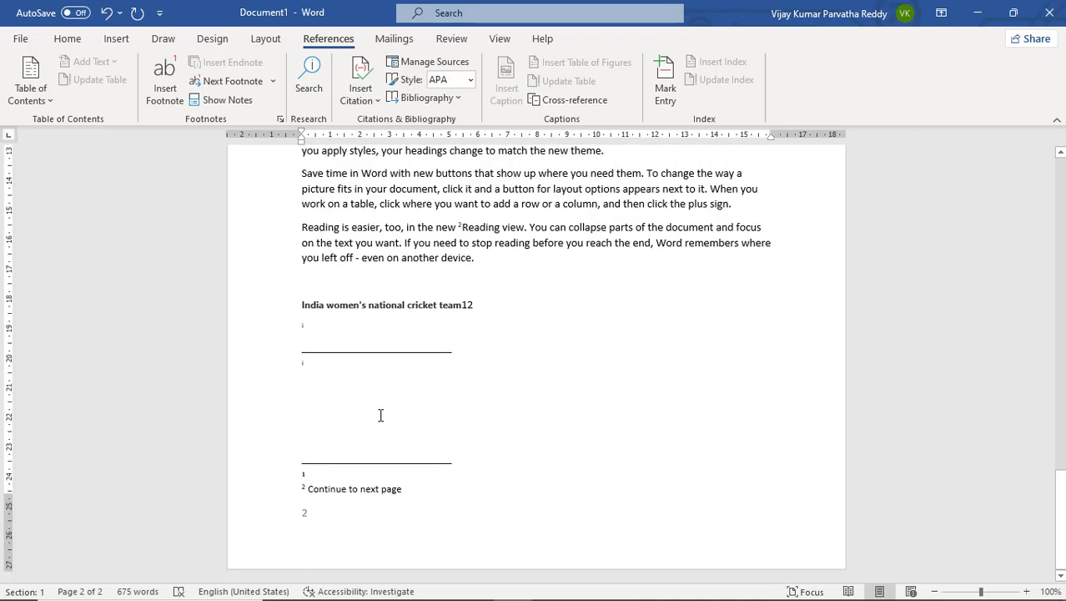
Insert a footnote on the empty line above "Clicke here to view" with the text "asdfasdfasdfasdfasdf"
scroll(380, 416, up, 8)
scroll(380, 421, up, 3)
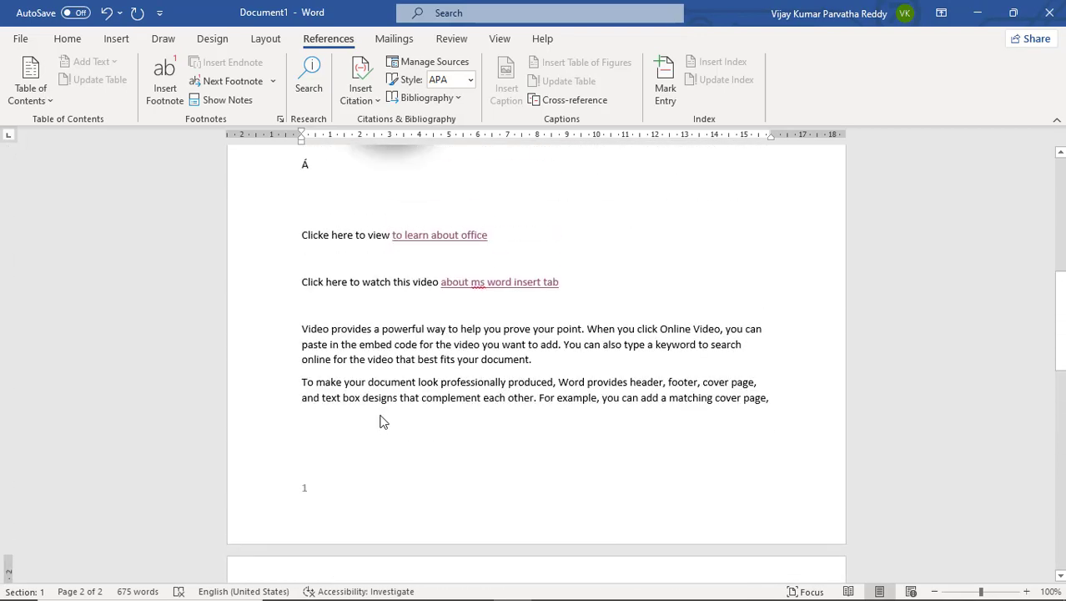
click(385, 422)
click(444, 346)
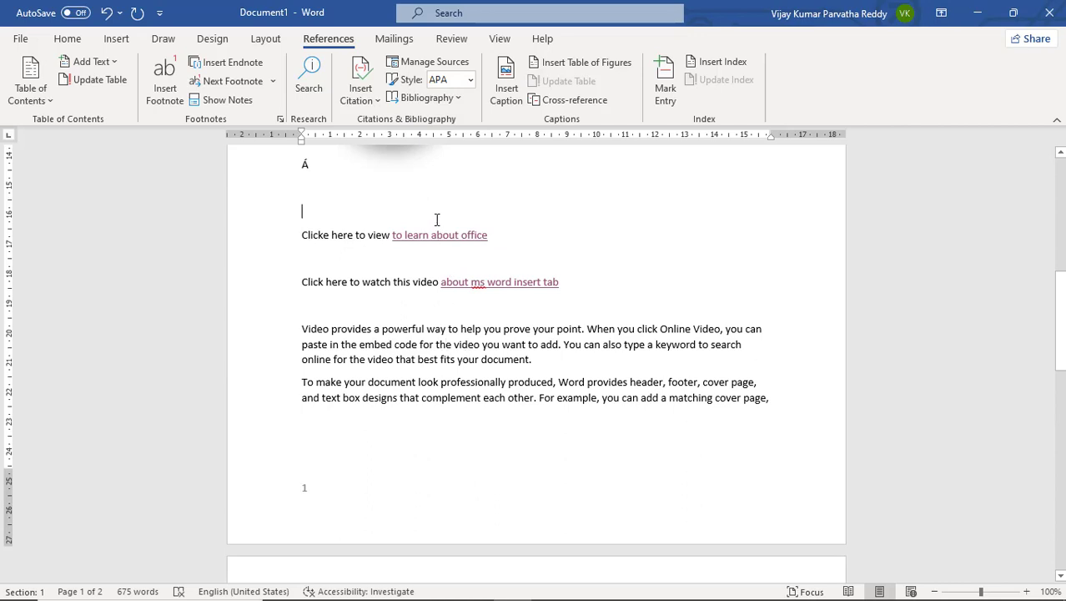
click(166, 87)
text(asdfas)
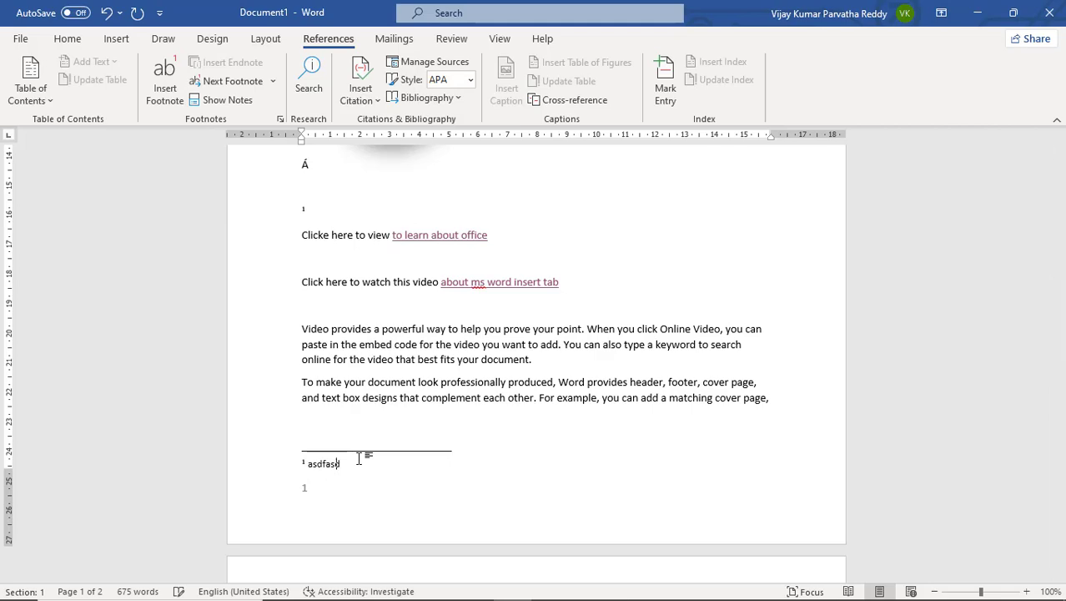
text(dfasdfasdfasdf)
scroll(359, 458, down, 6)
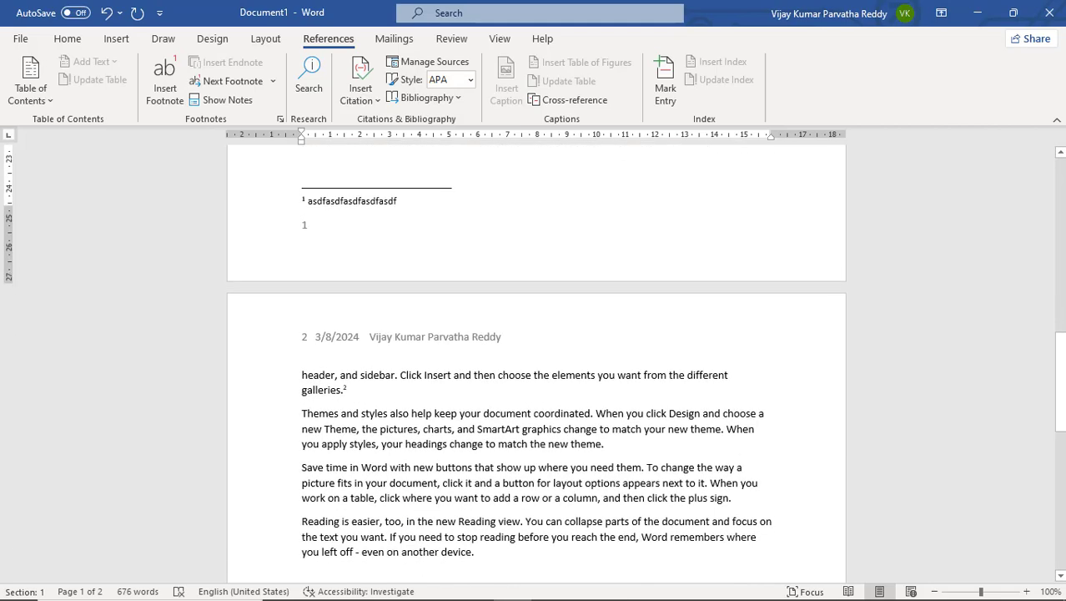
Generate sample paragraphs with =rand() on a new line above "India women's national cricket team12"
click(375, 444)
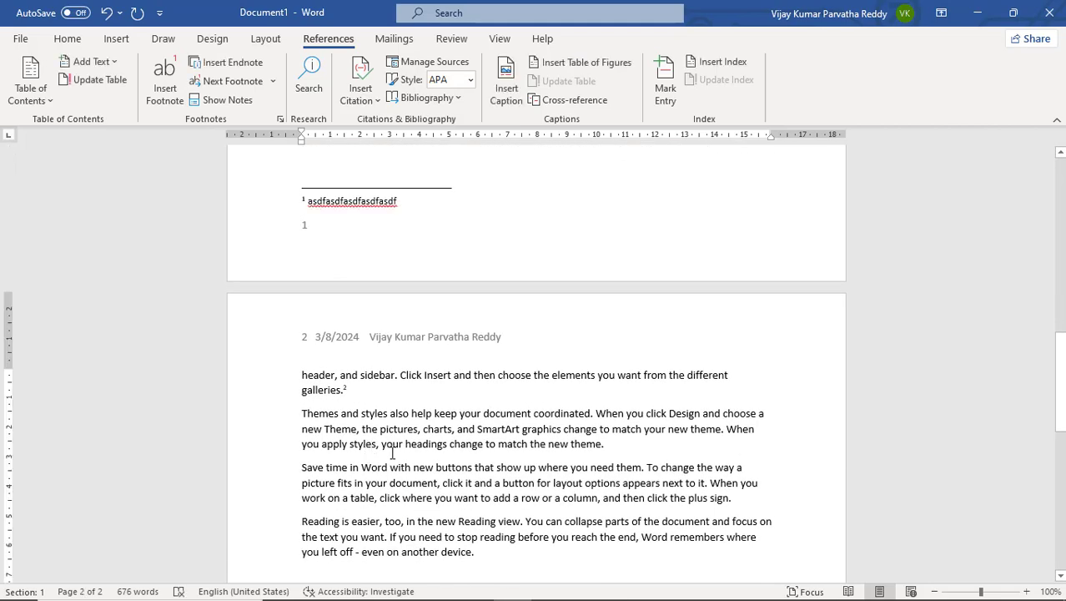
scroll(392, 452, down, 2)
scroll(392, 451, up, 10)
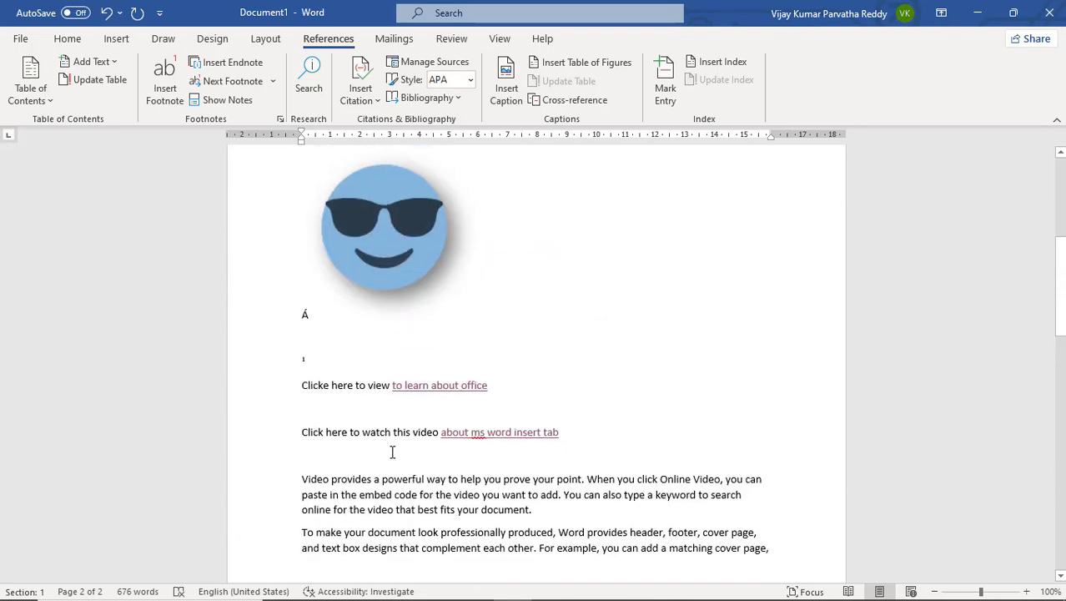
scroll(548, 518, down, 10)
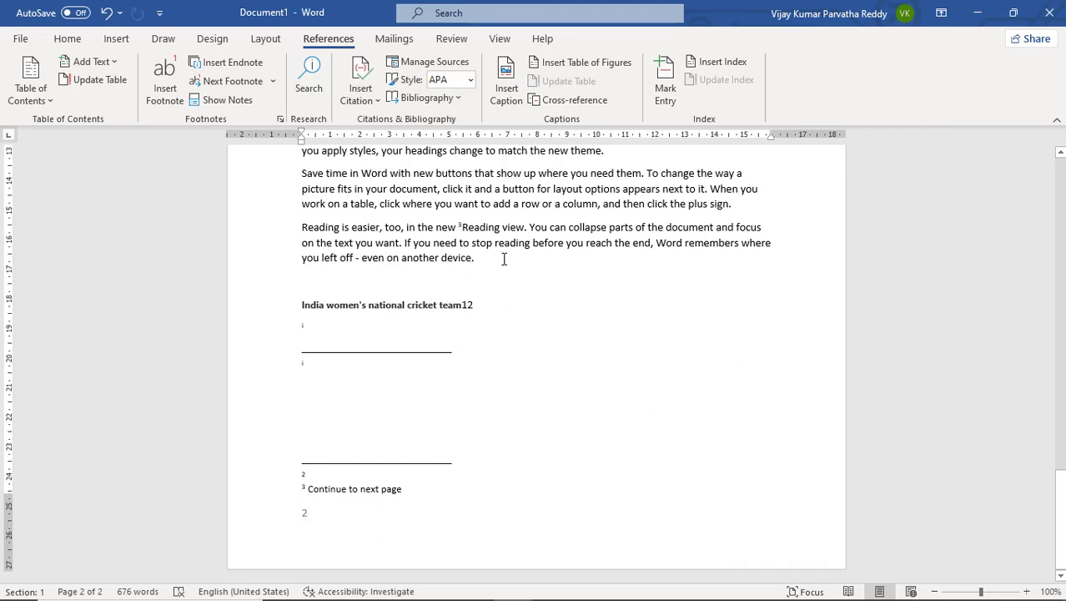
key(Return)
key(Return)
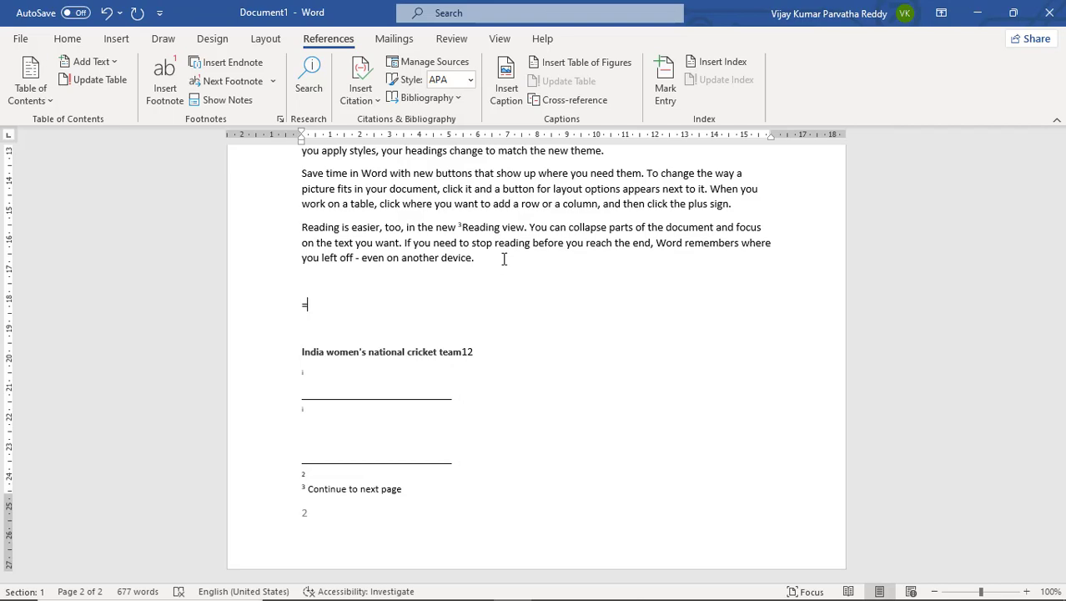
text(=rand())
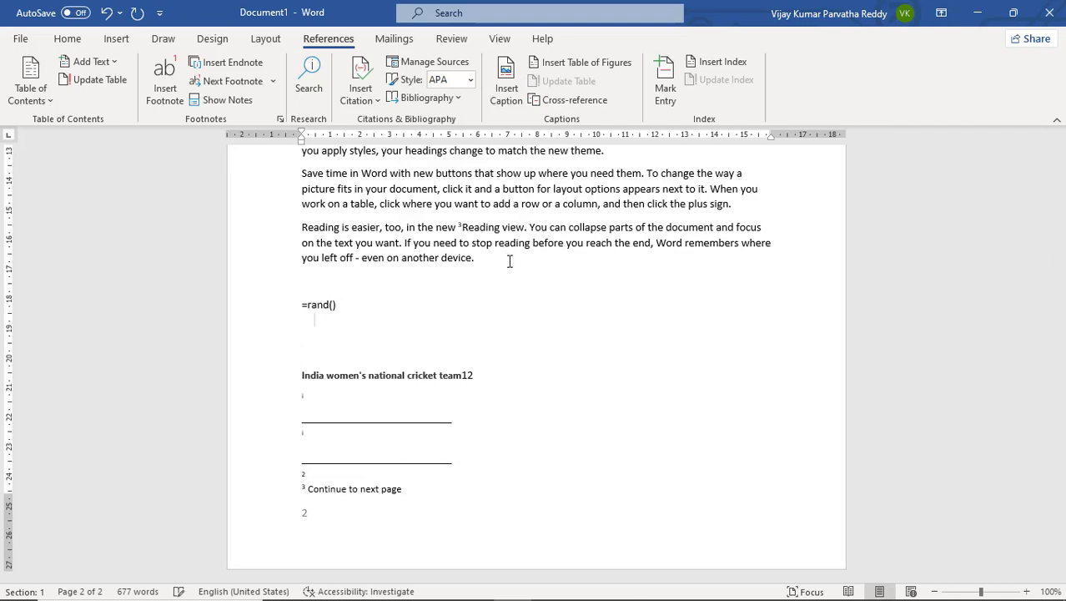
key(Return)
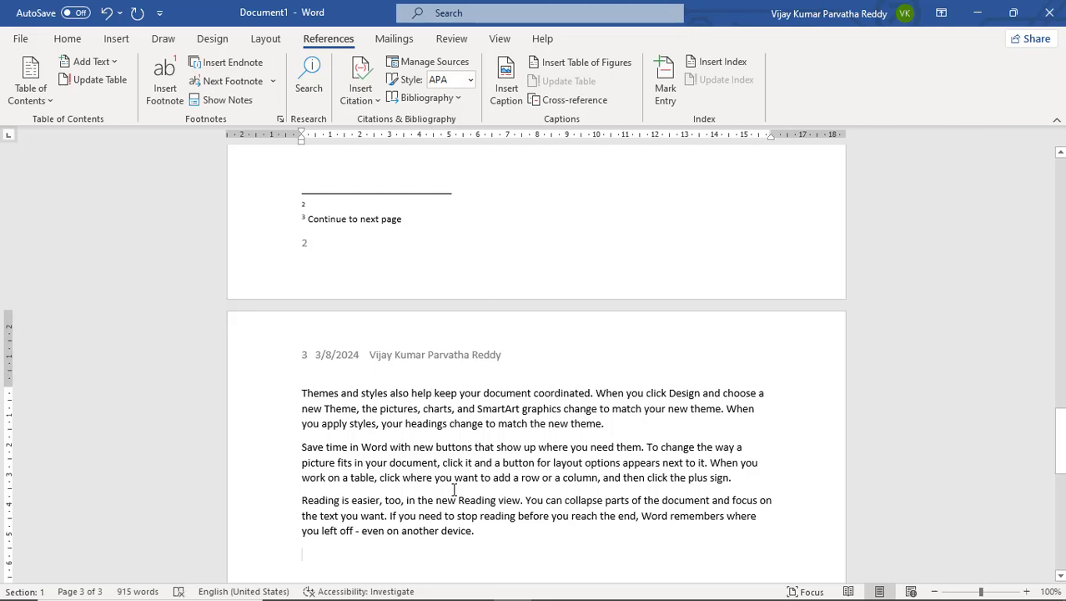
Insert an endnote below the generated paragraphs with the text "This is end of document"
click(232, 63)
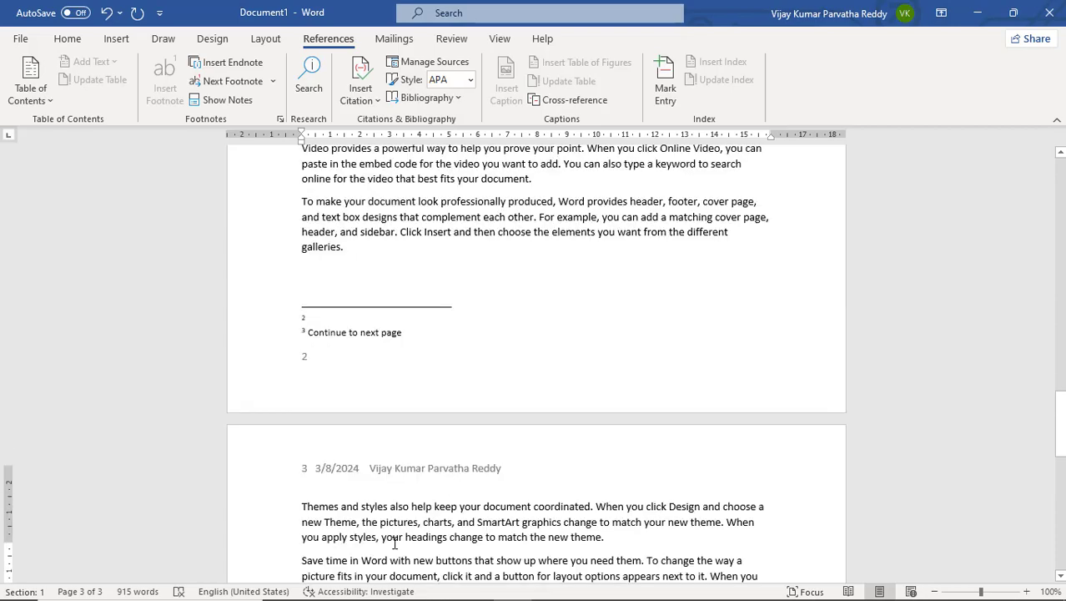
scroll(400, 534, down, 10)
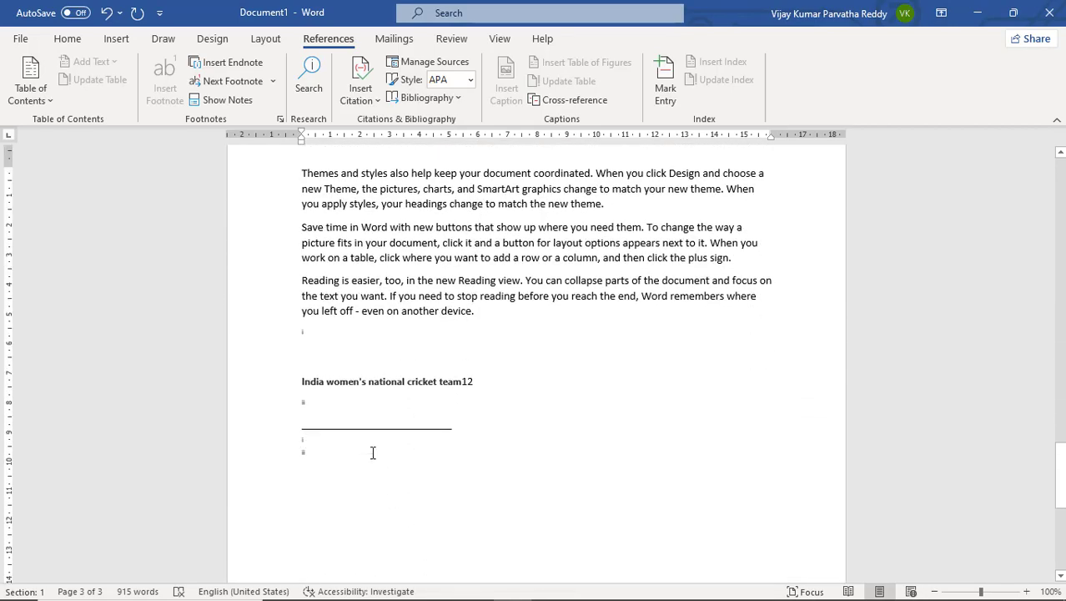
text(this is end of document)
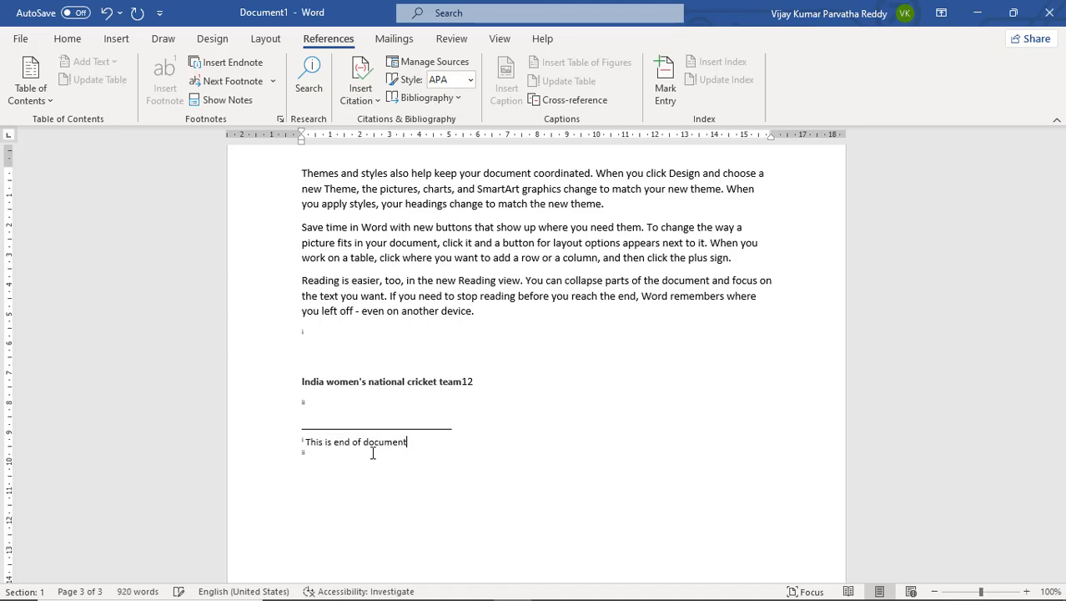
Insert a hyperlinked cross-reference to the footnote number of footnote 2 within "the" in the last "Reading is easier" paragraph
click(419, 282)
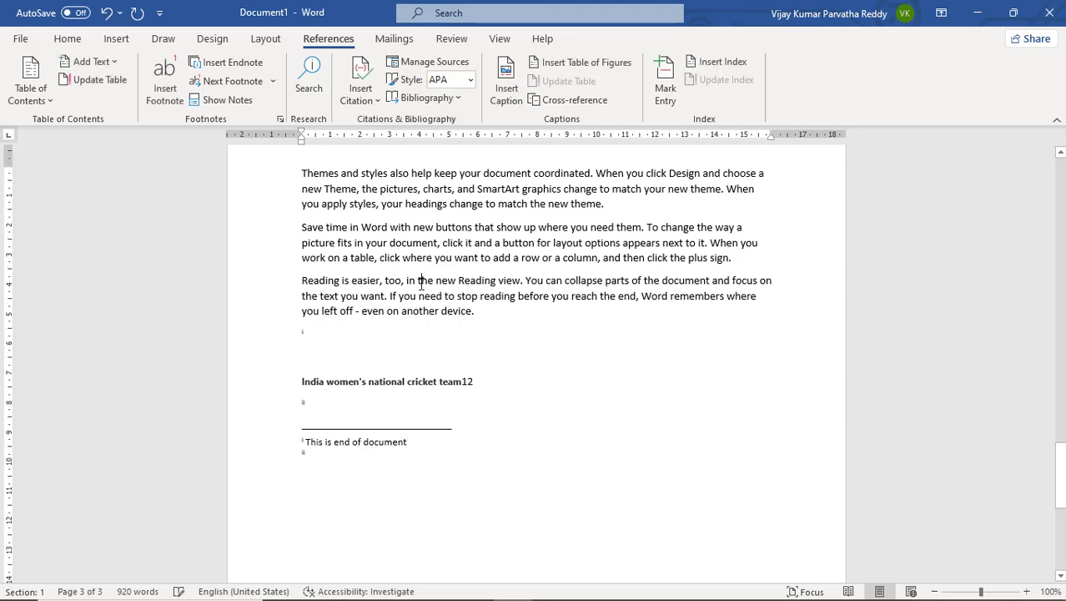
click(117, 39)
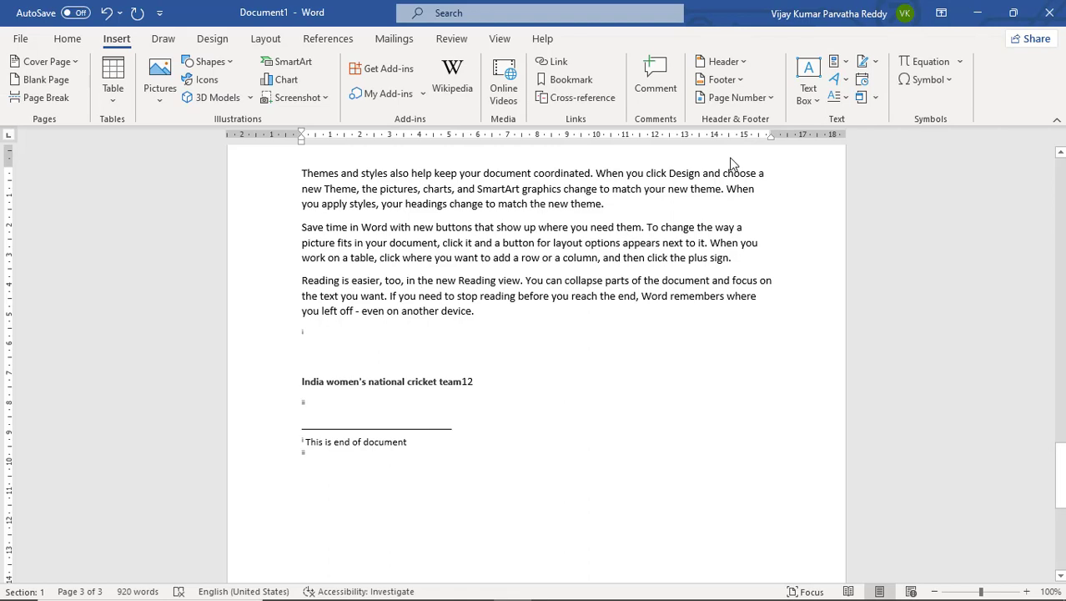
click(594, 102)
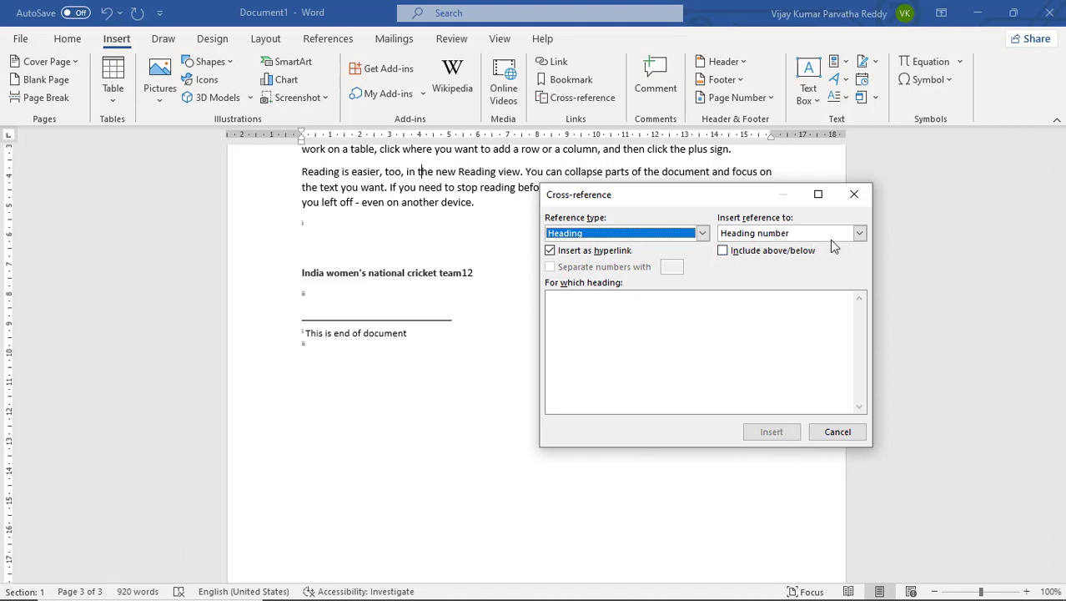
click(702, 234)
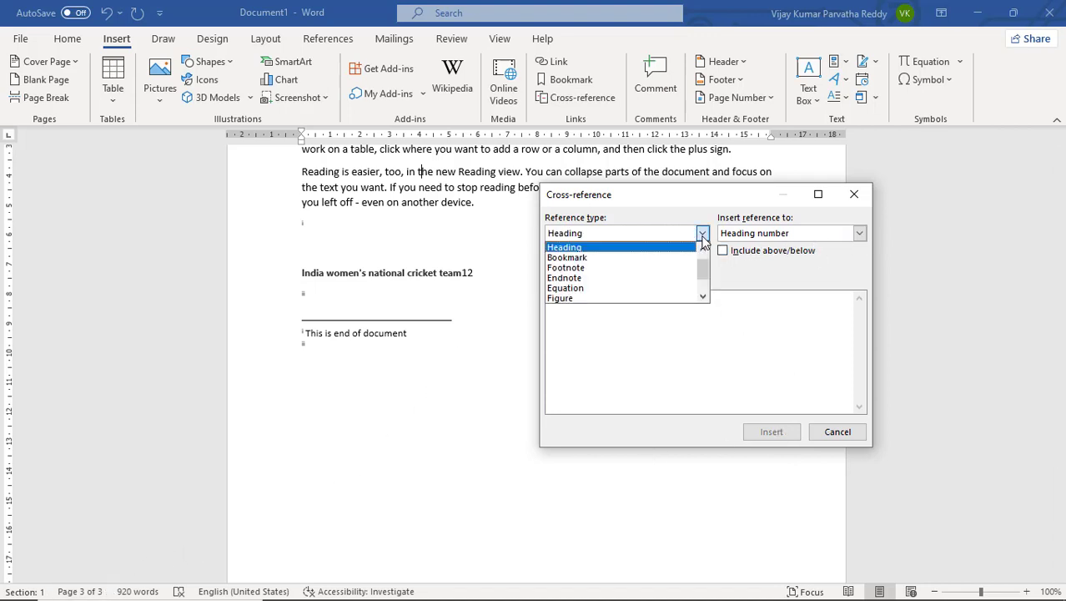
click(621, 275)
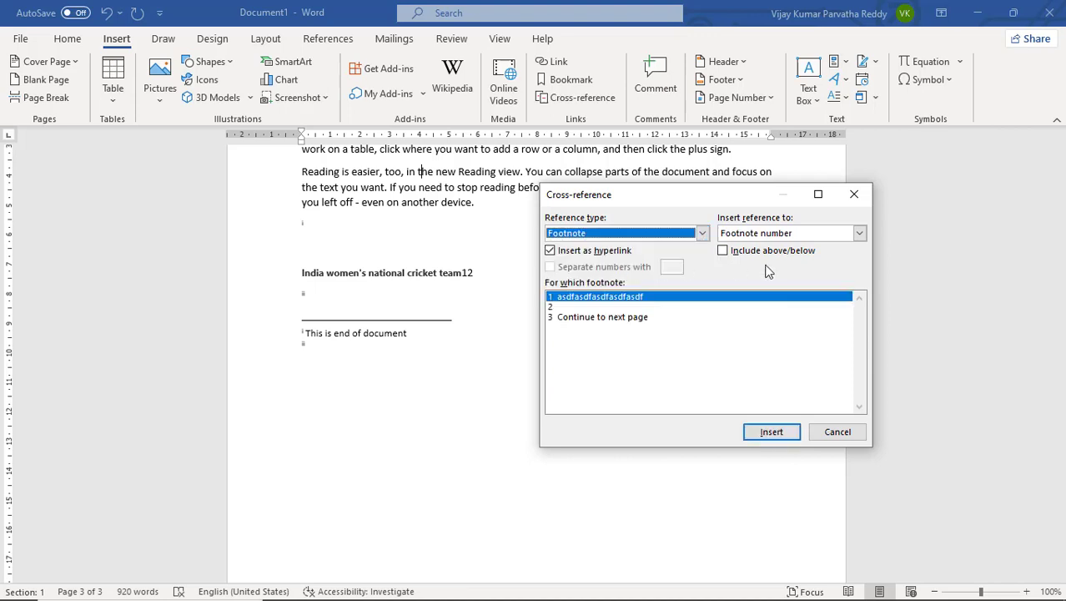
click(554, 307)
click(555, 317)
click(555, 307)
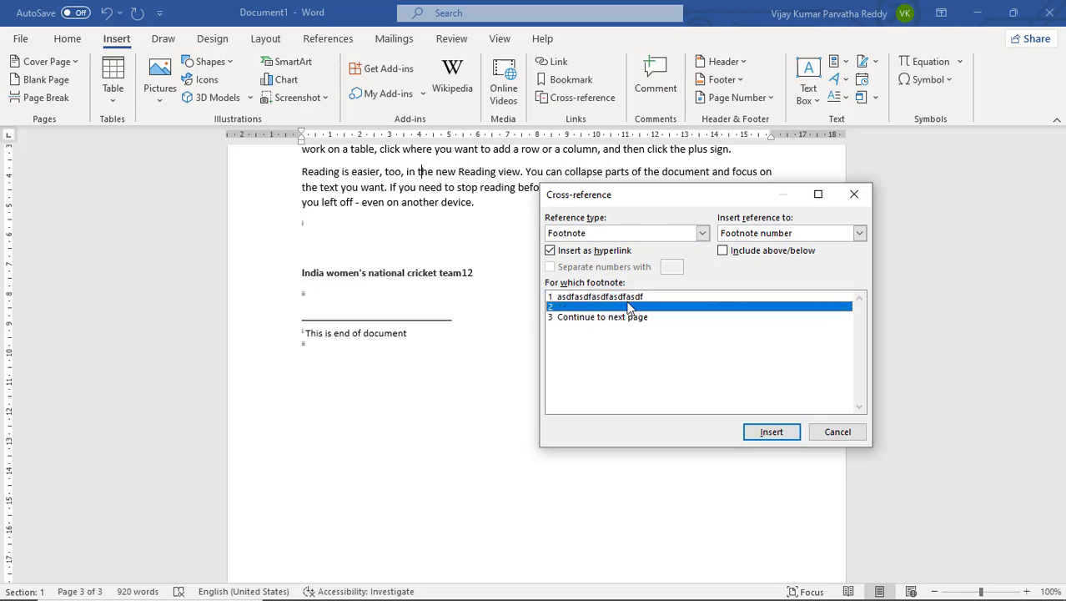
click(860, 235)
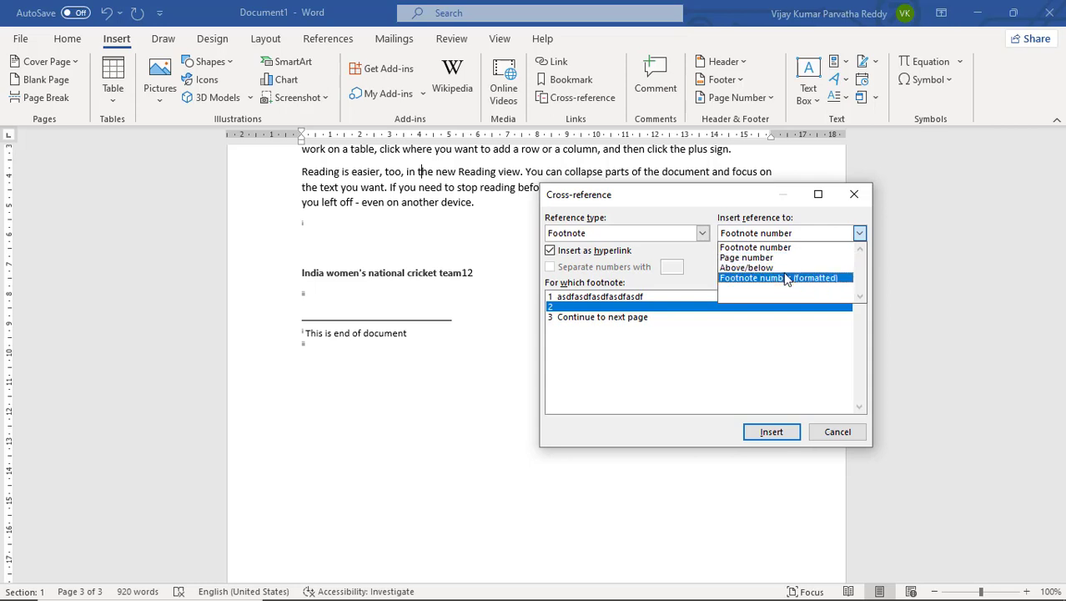
click(789, 248)
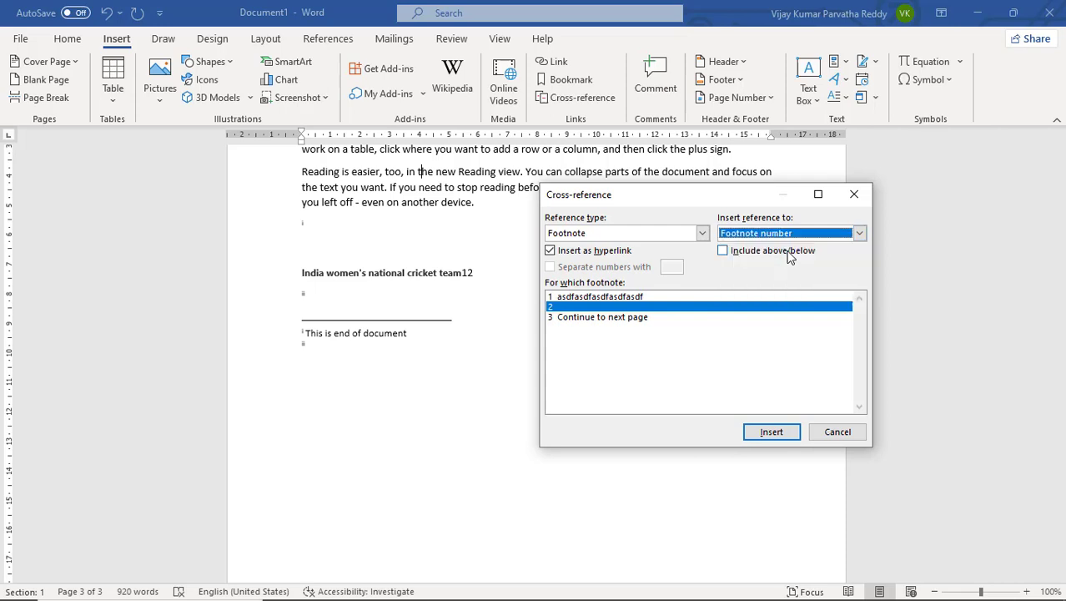
click(771, 432)
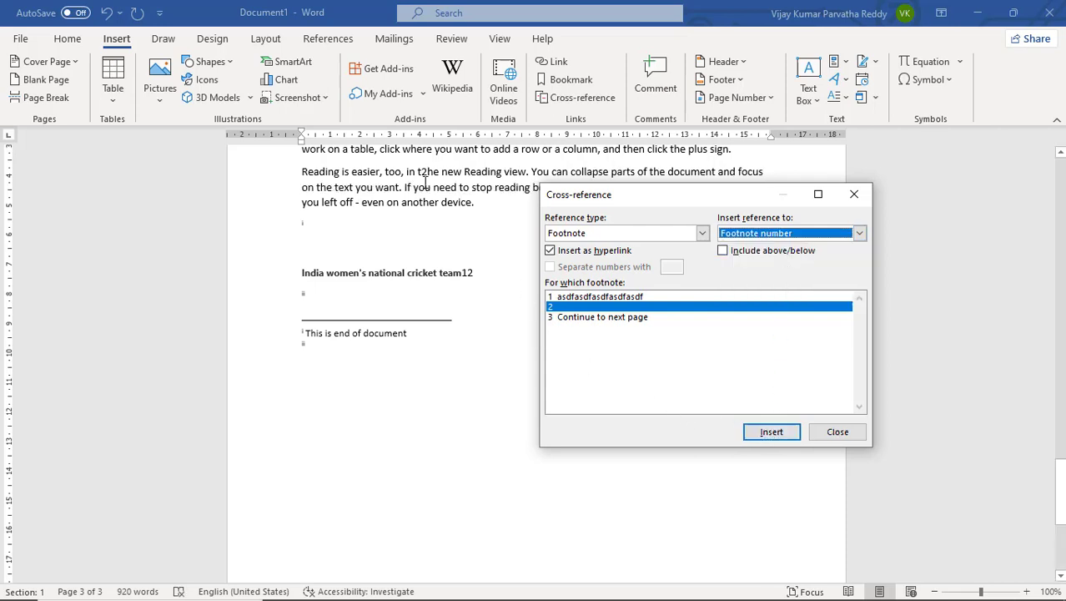
Add new lines after "even on another device." and insert a footnote-number cross-reference to footnote 3, "Continue to next page"
click(379, 228)
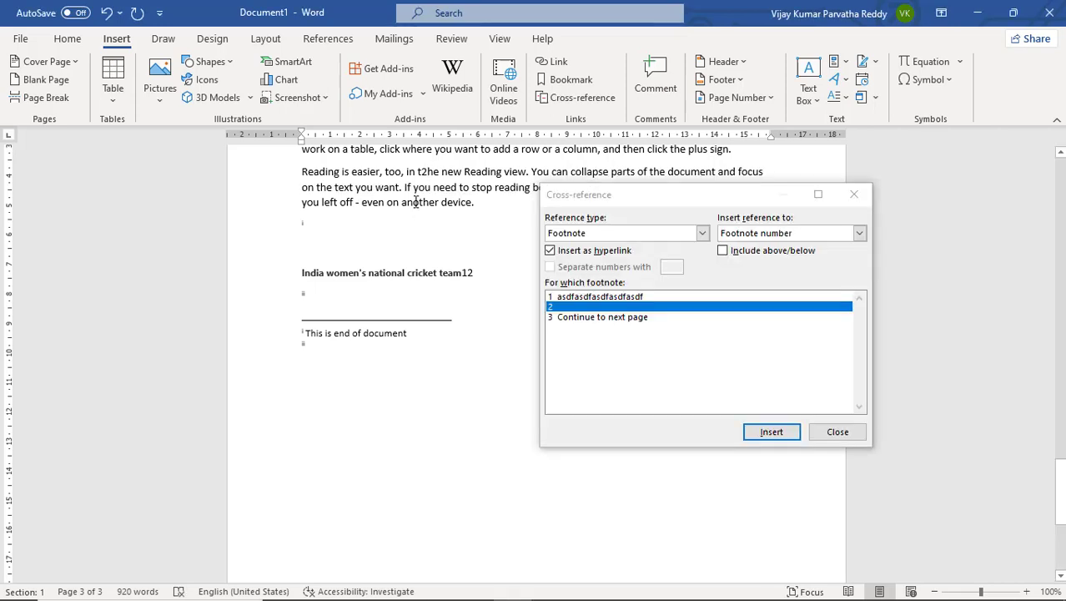
click(482, 202)
key(Return)
key(Return)
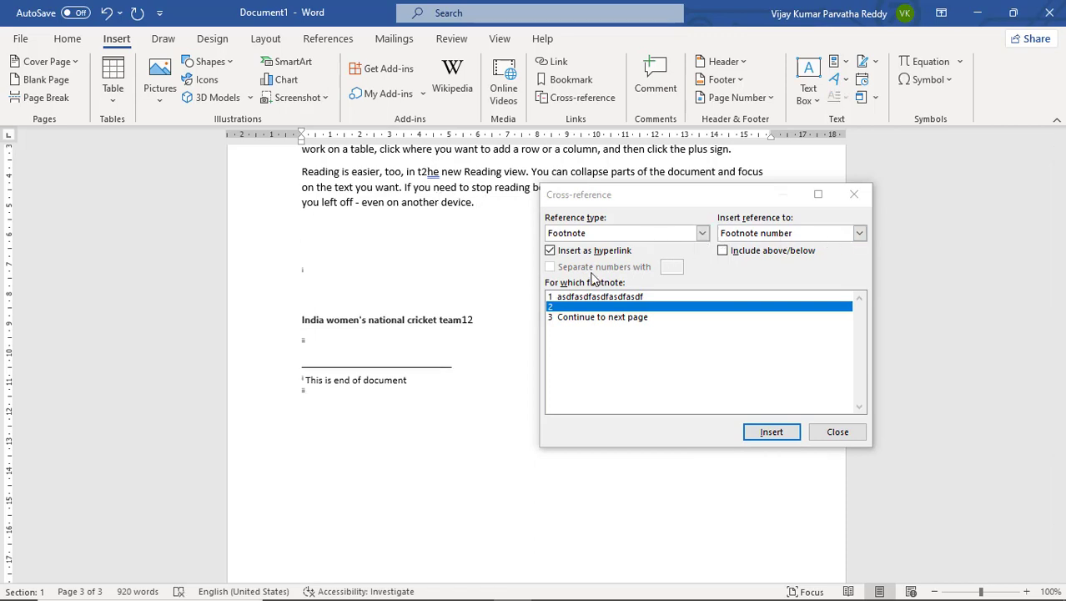
click(584, 319)
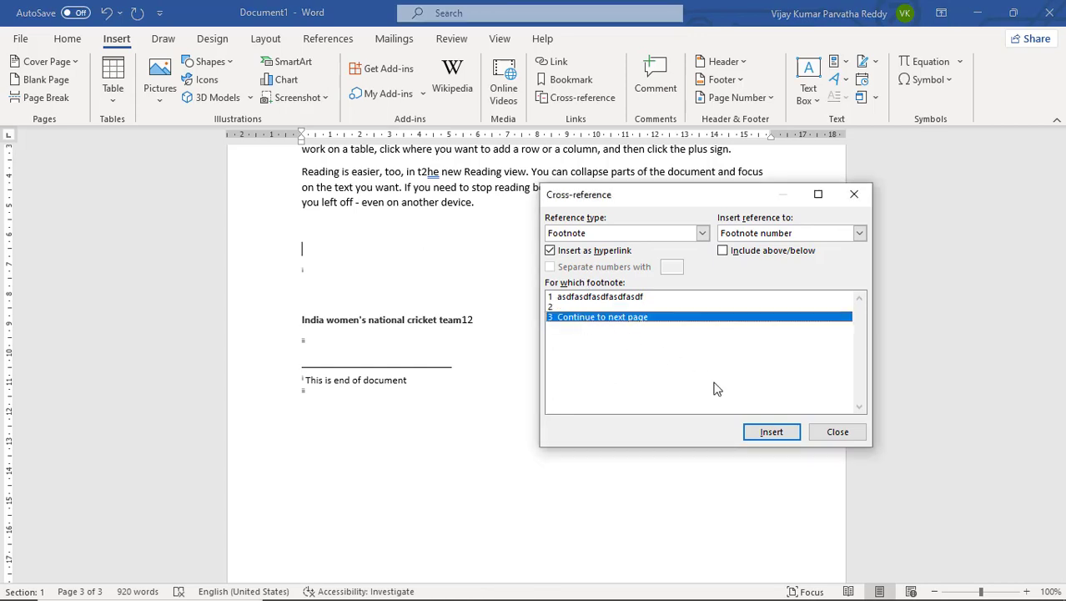
click(772, 432)
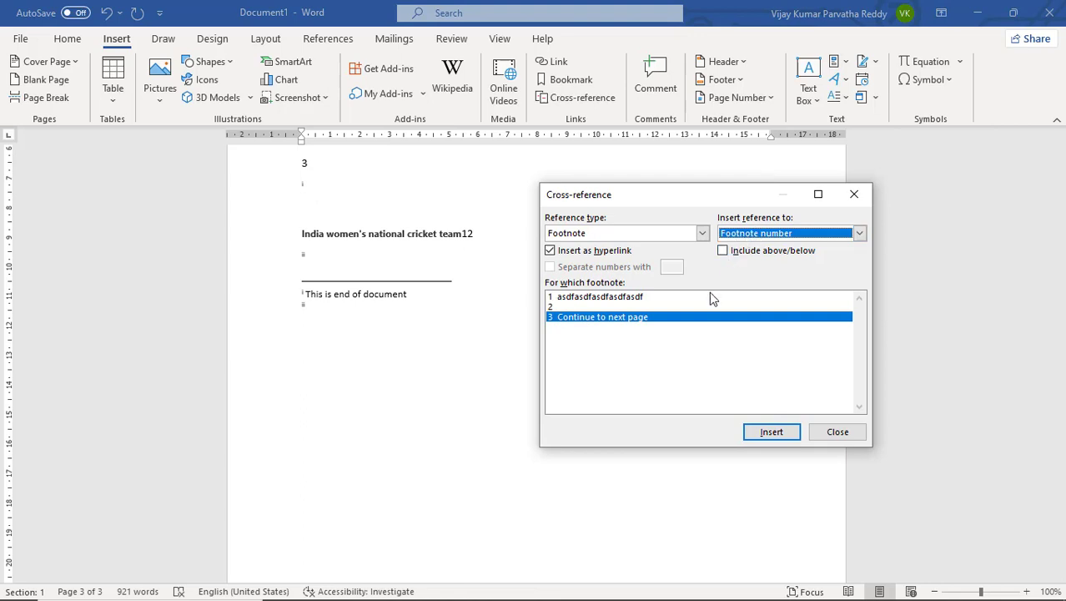
Examine the cross-reference types and the reference options offered for Equation and Table, and close the dialog without inserting
click(702, 232)
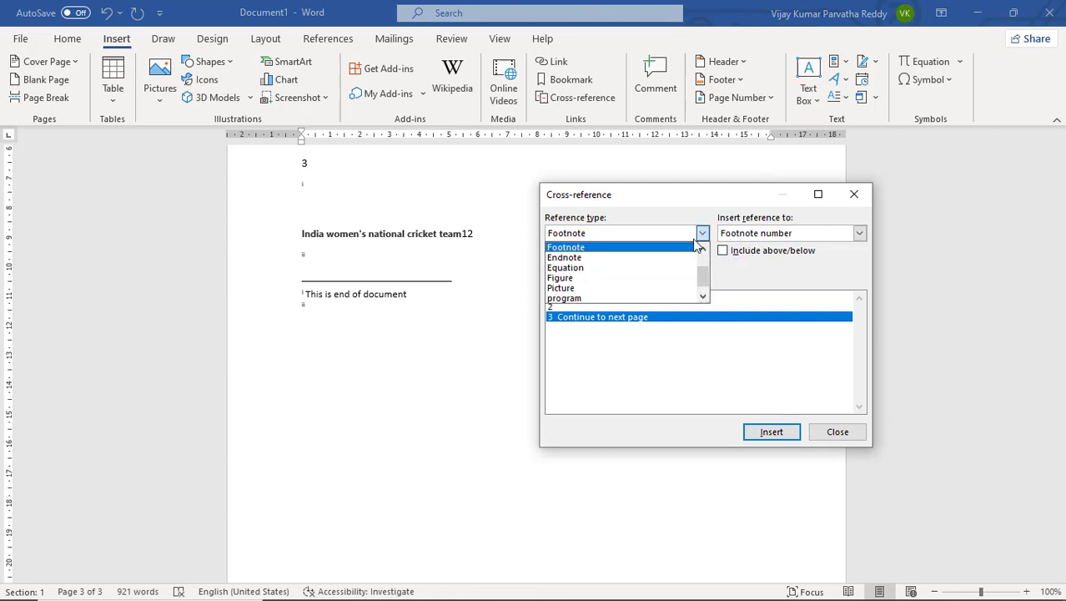
click(645, 269)
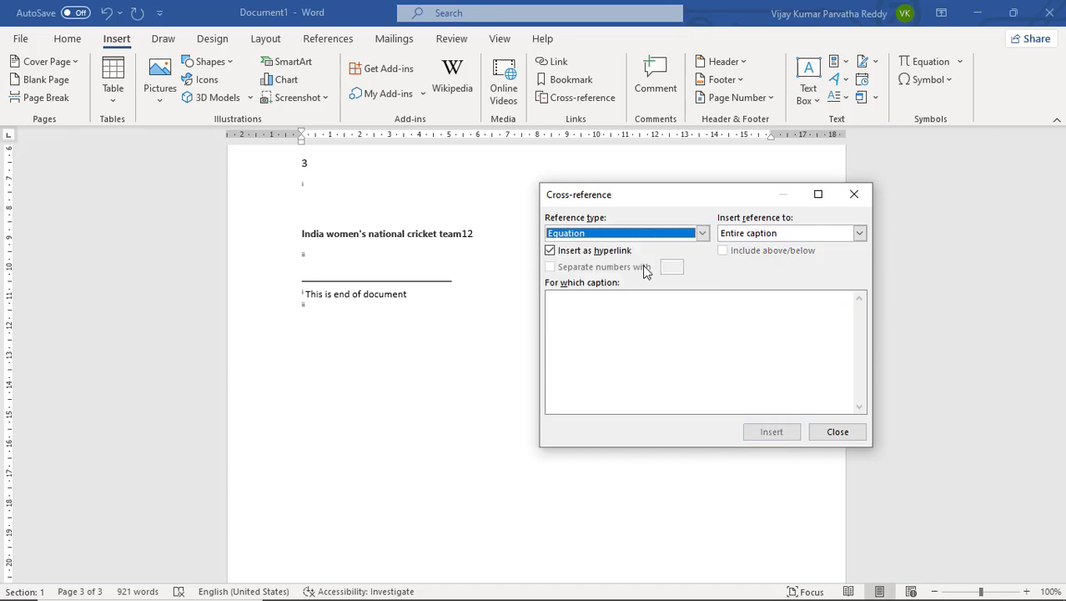
click(859, 233)
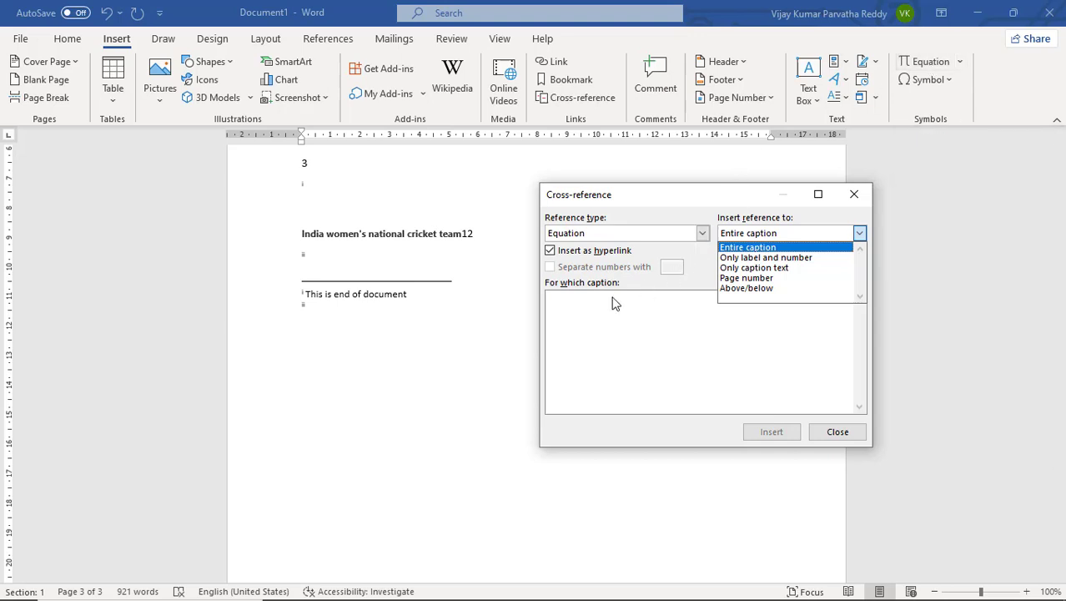
click(703, 234)
click(703, 234)
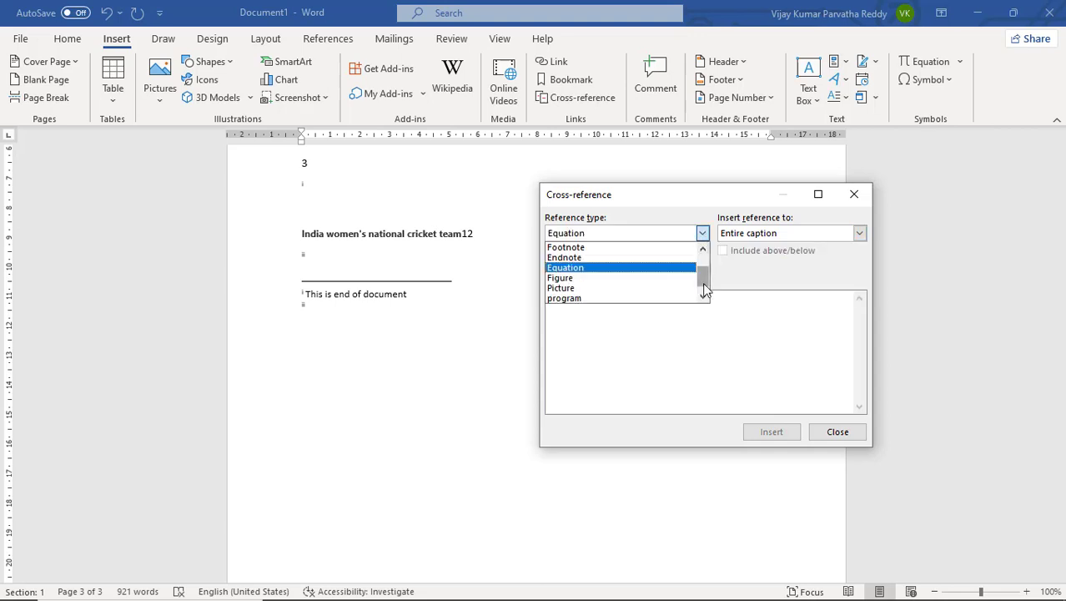
drag(705, 283, 712, 267)
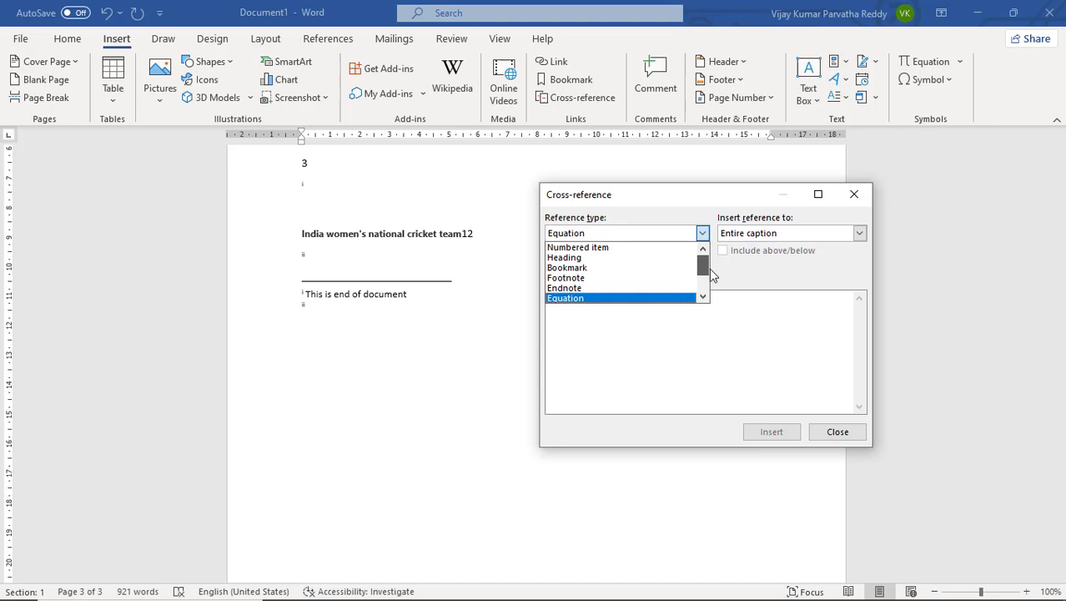
drag(707, 267, 706, 298)
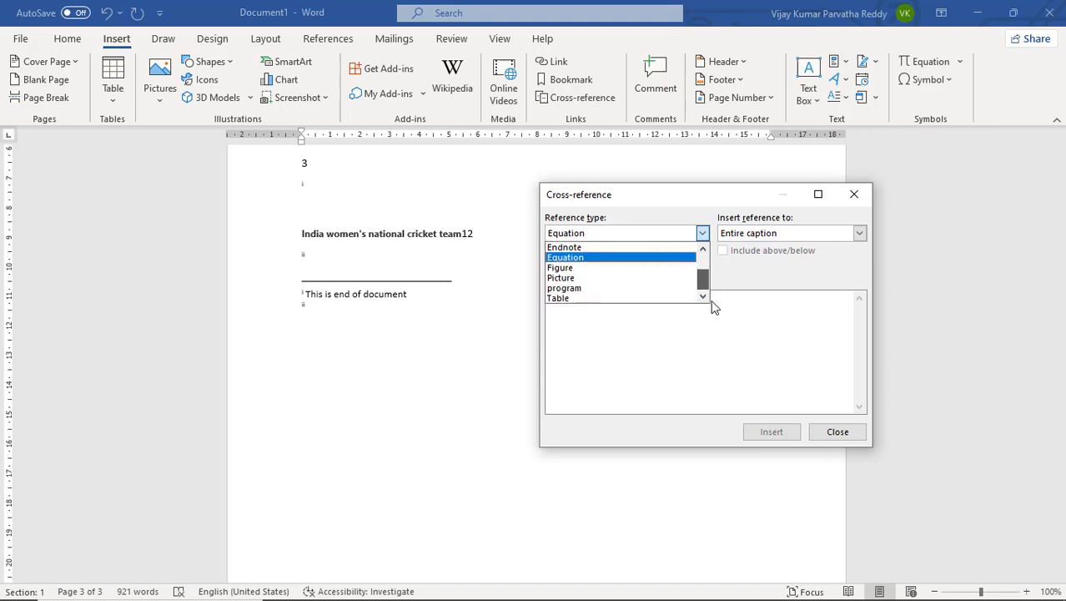
click(631, 299)
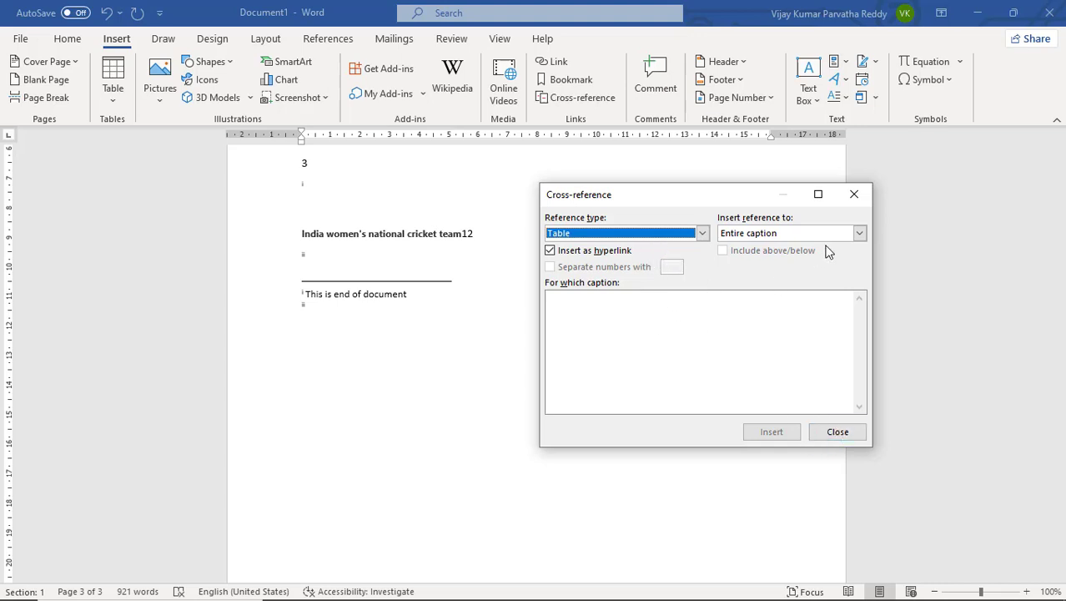
click(860, 234)
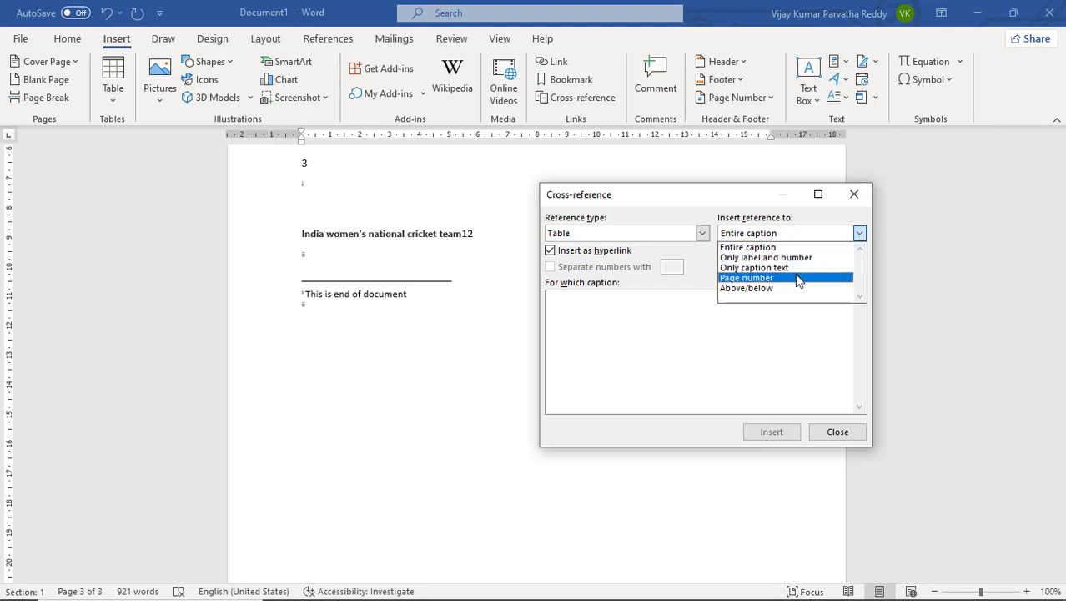
click(838, 432)
Add "MS word" after the author name in the page header and return to the document body
scroll(630, 280, up, 15)
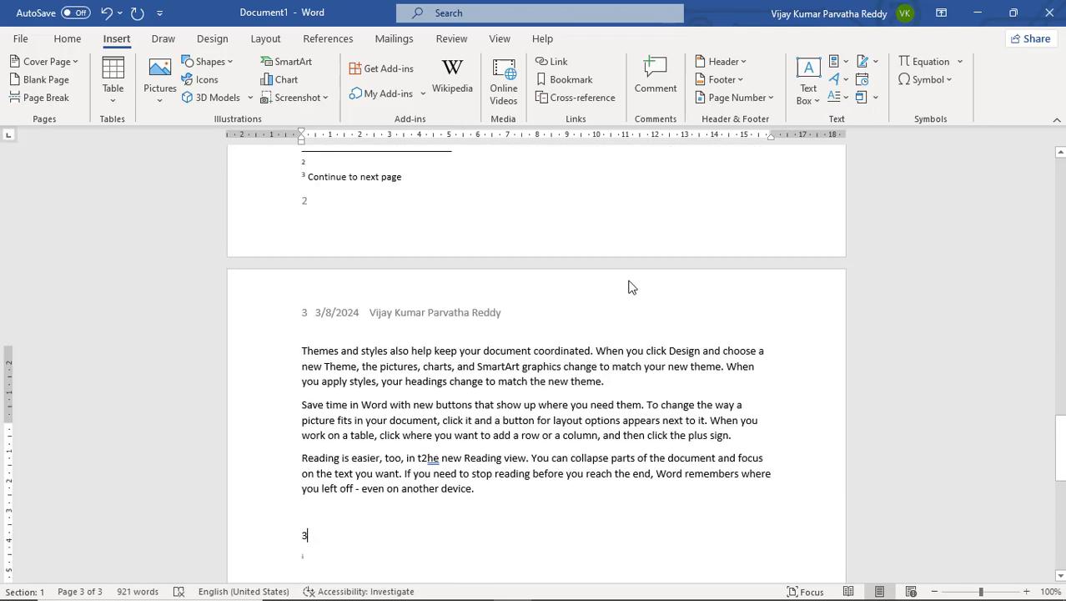
scroll(630, 280, up, 10)
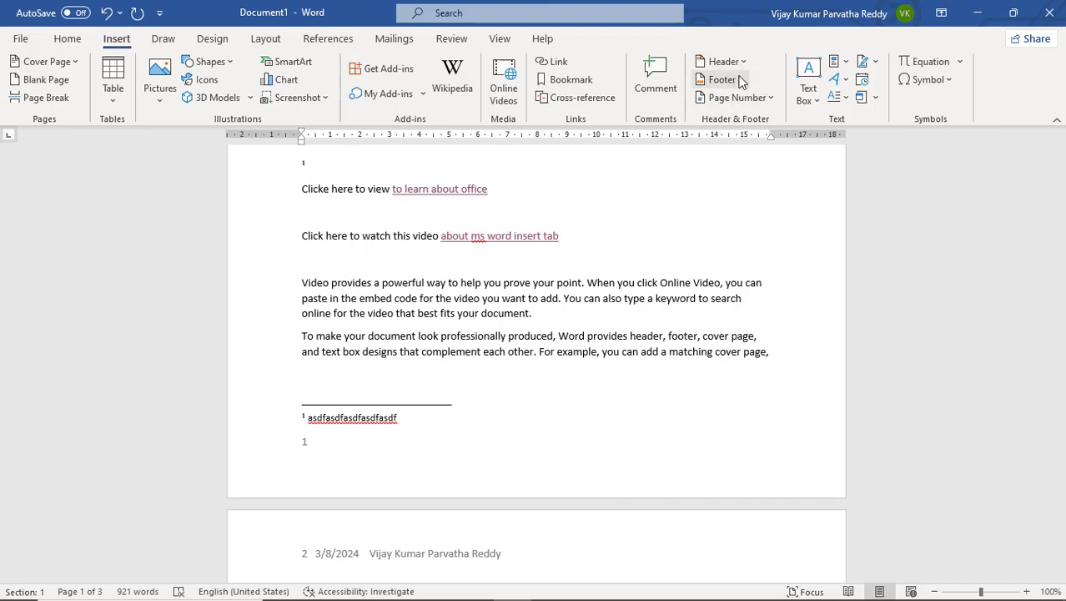
scroll(480, 332, up, 10)
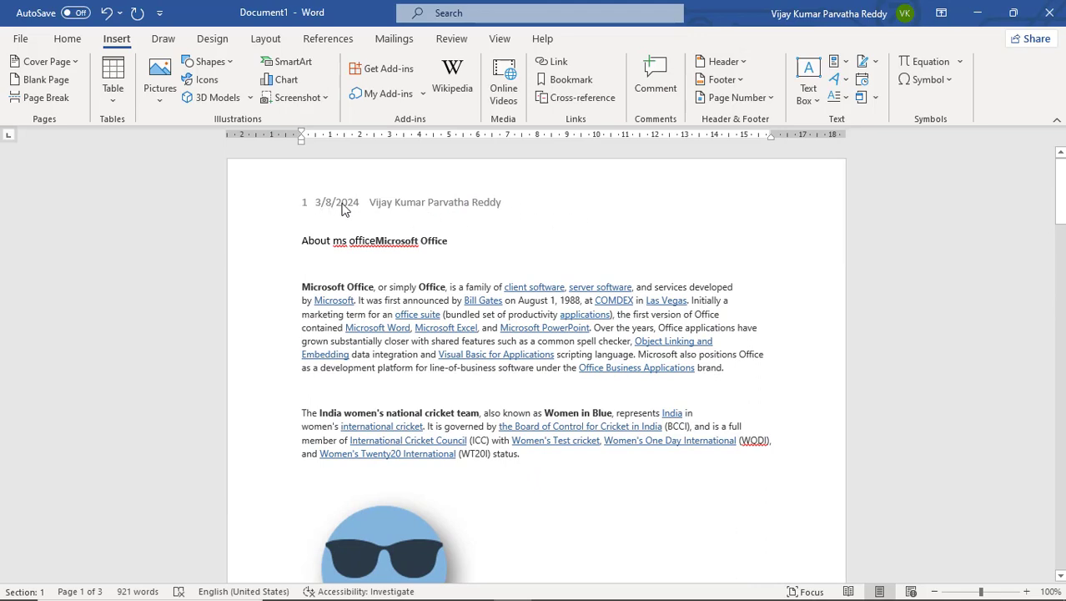
double_click(492, 206)
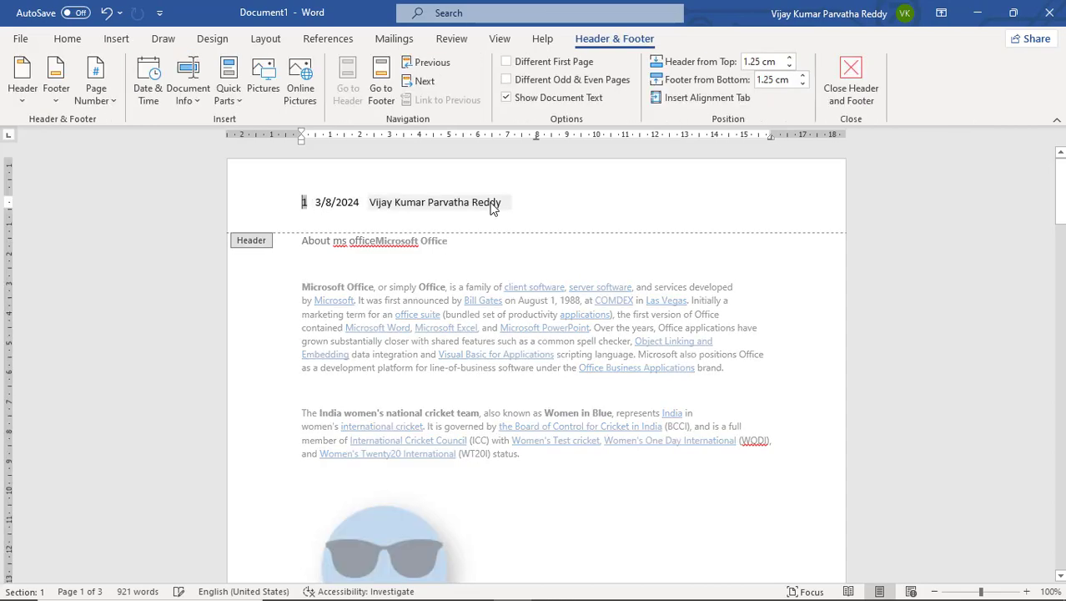
click(522, 202)
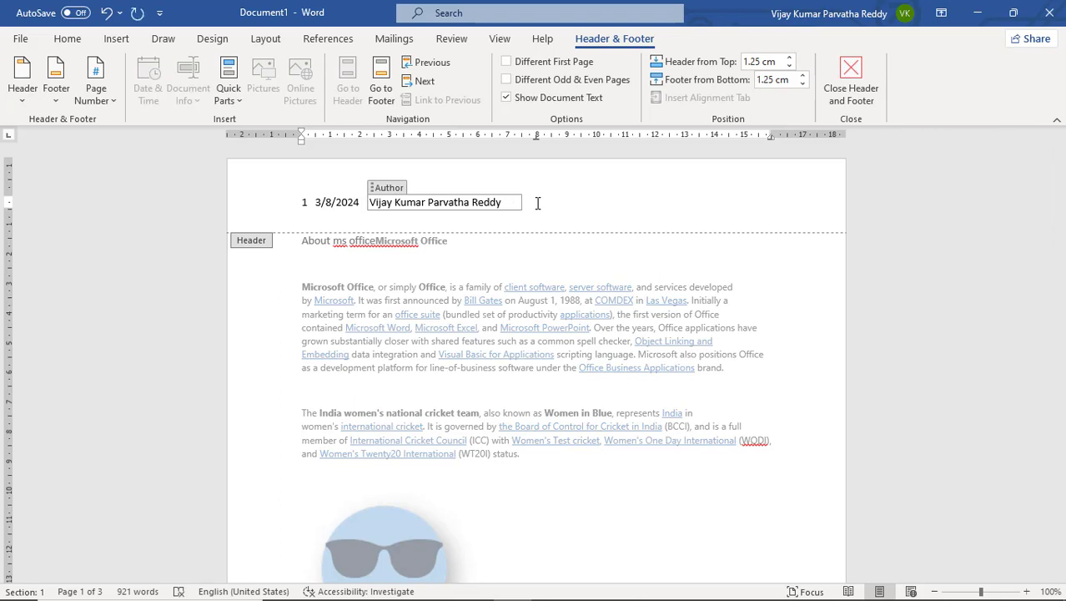
text(MS word)
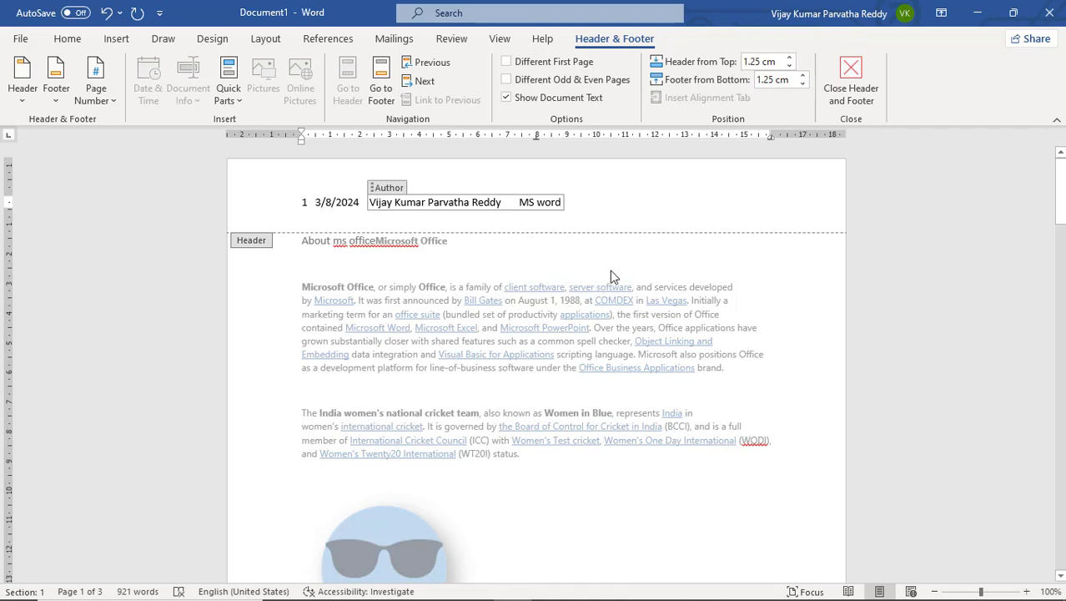
double_click(564, 334)
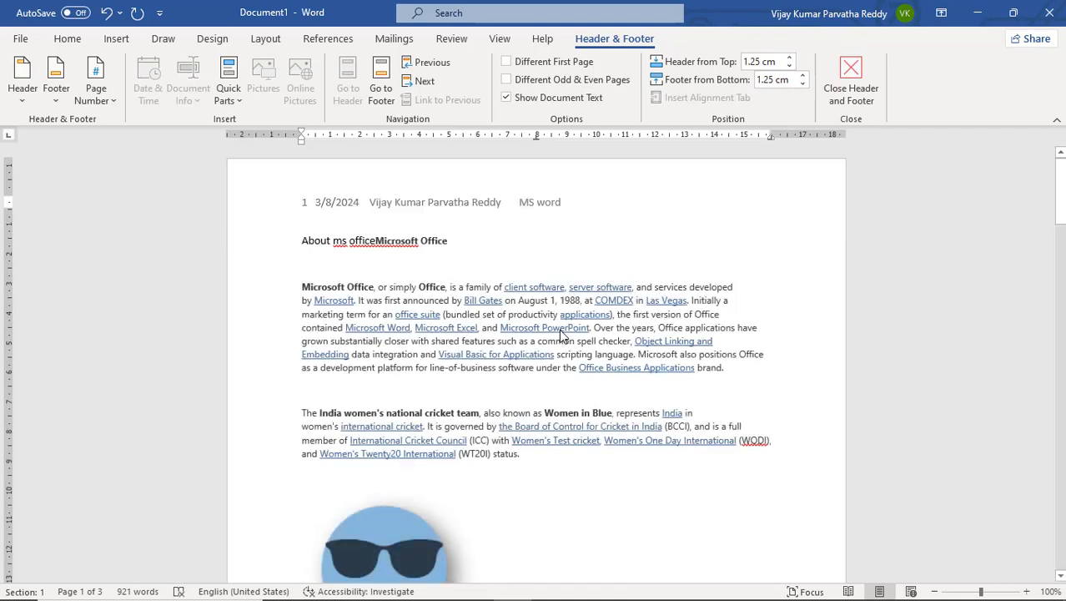
Review the header across all pages, and open and leave the header area on page 1
scroll(561, 330, down, 8)
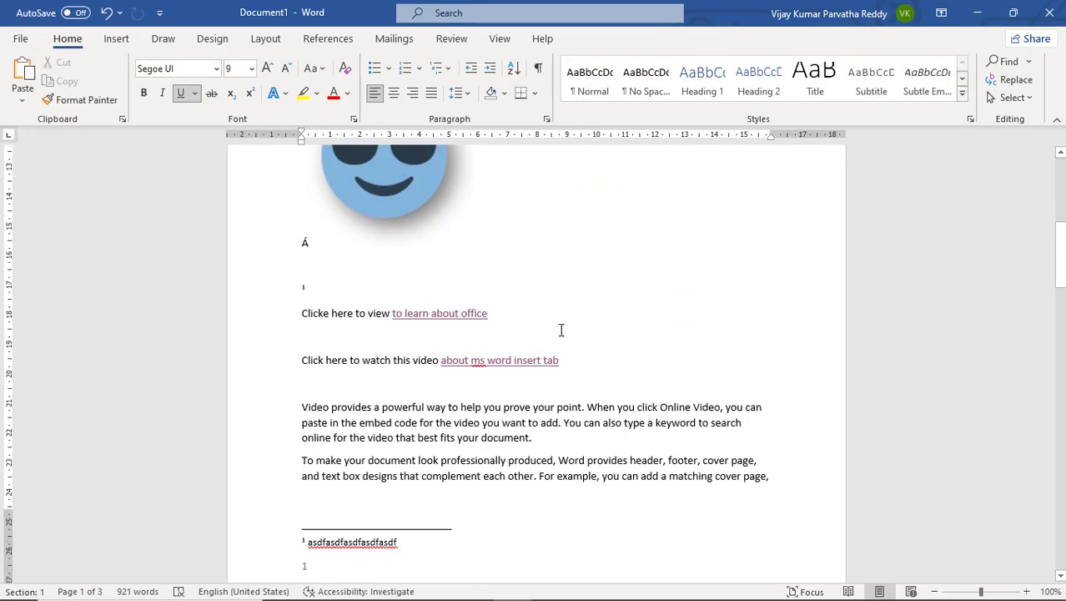
scroll(561, 330, down, 10)
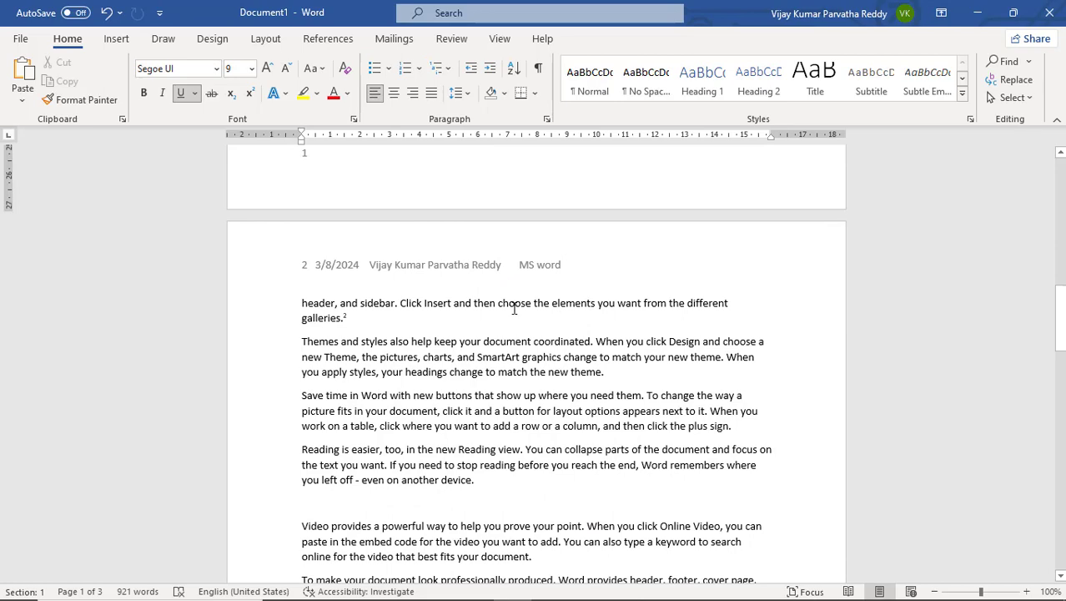
scroll(514, 309, down, 12)
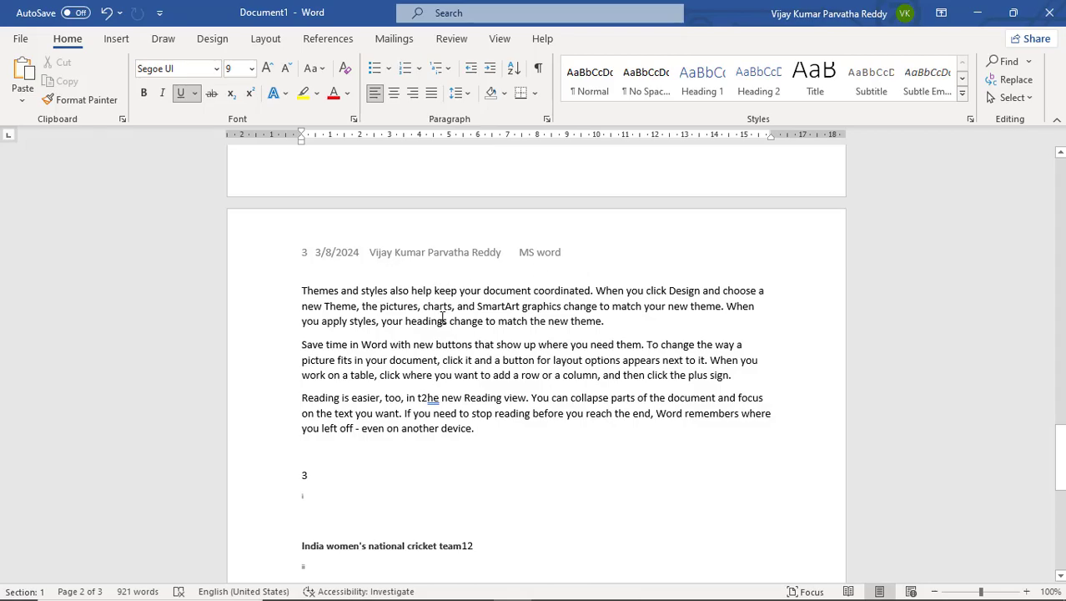
scroll(442, 317, up, 3)
scroll(442, 317, up, 10)
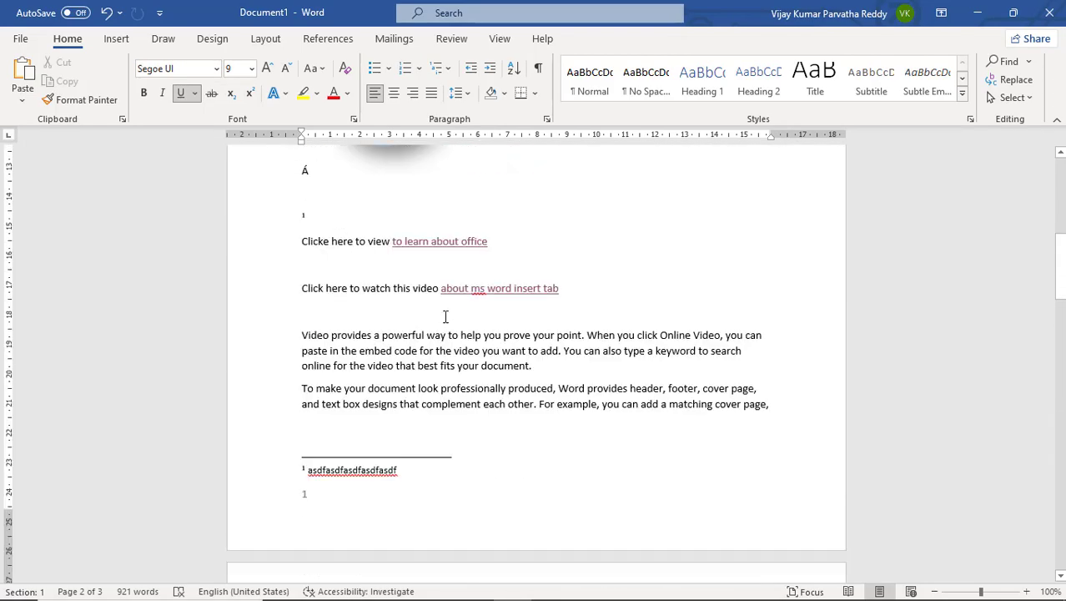
scroll(444, 314, up, 4)
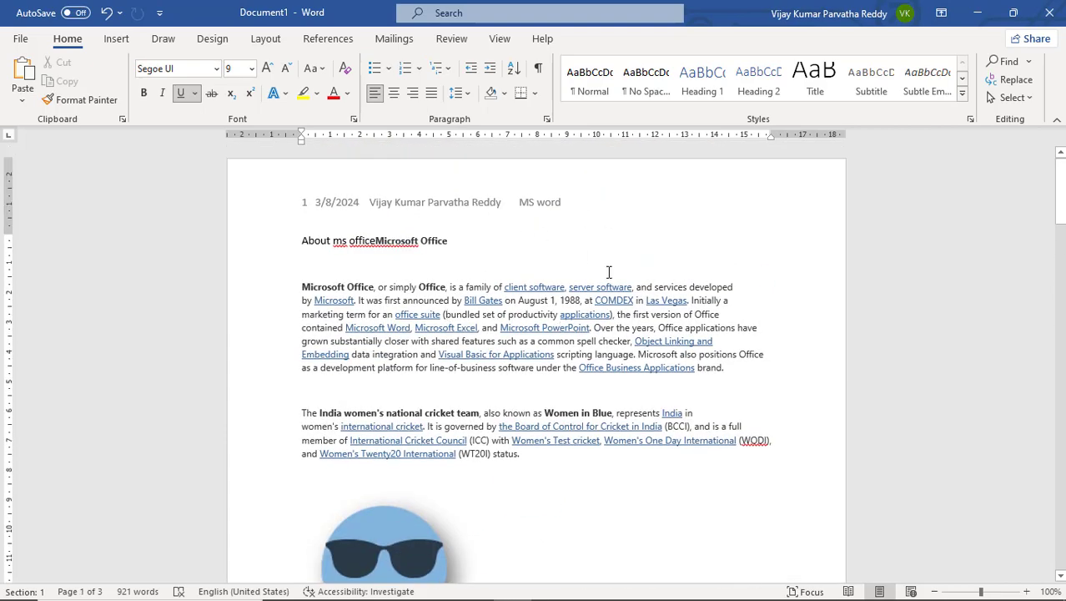
double_click(541, 211)
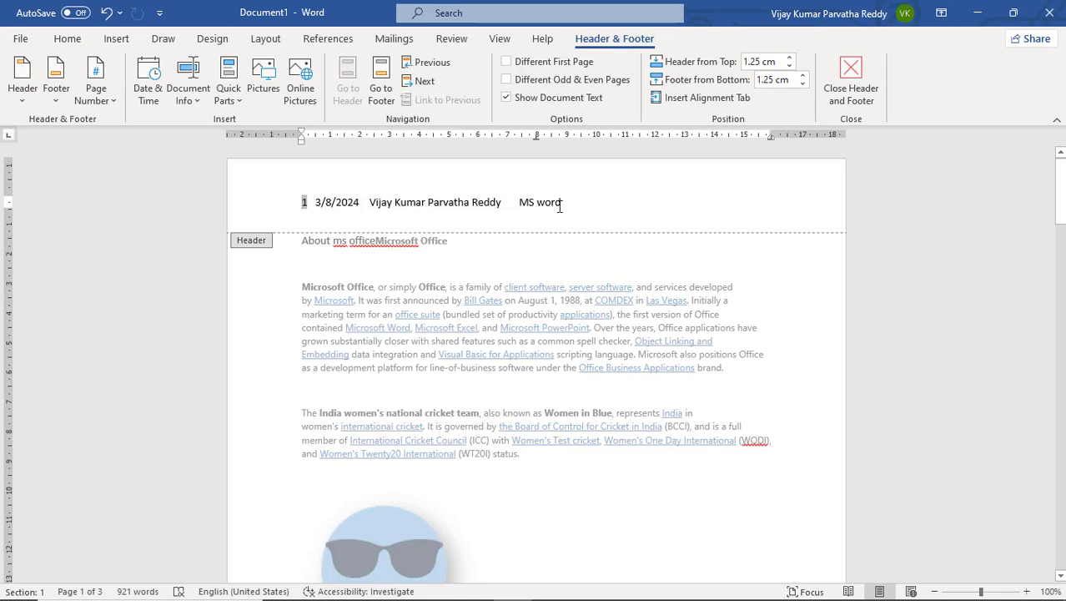
click(582, 204)
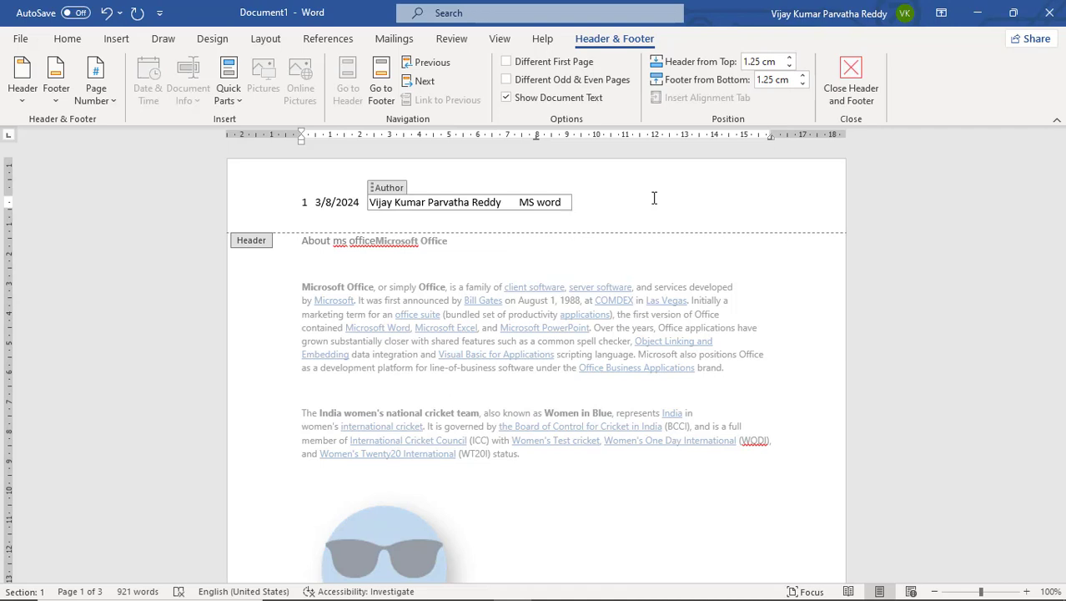
double_click(647, 332)
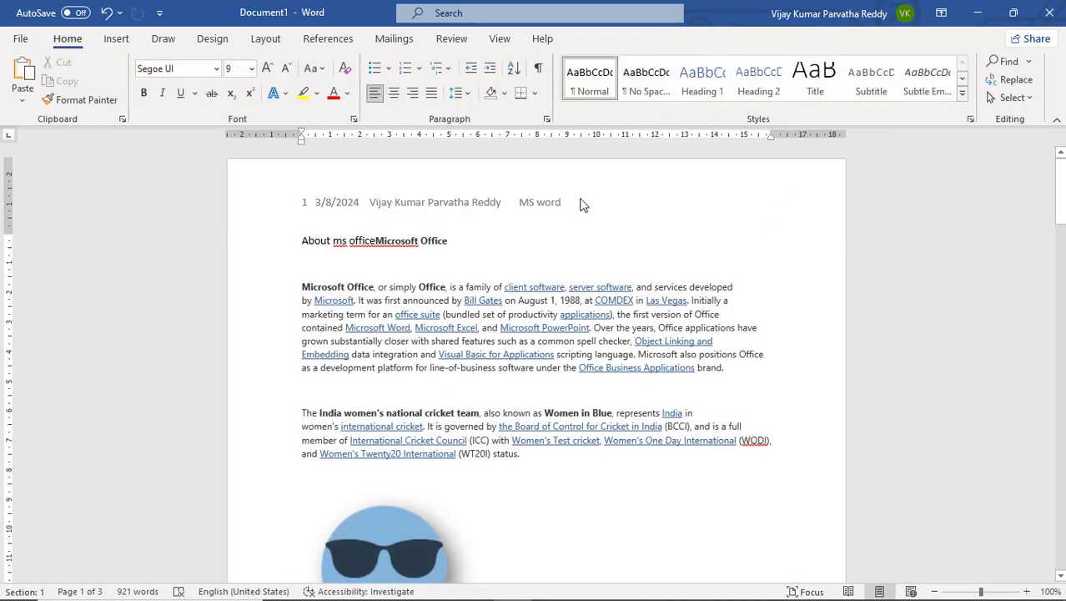
Insert an "Accent Bar, Left" page number in the page margins and return to the document body
click(624, 392)
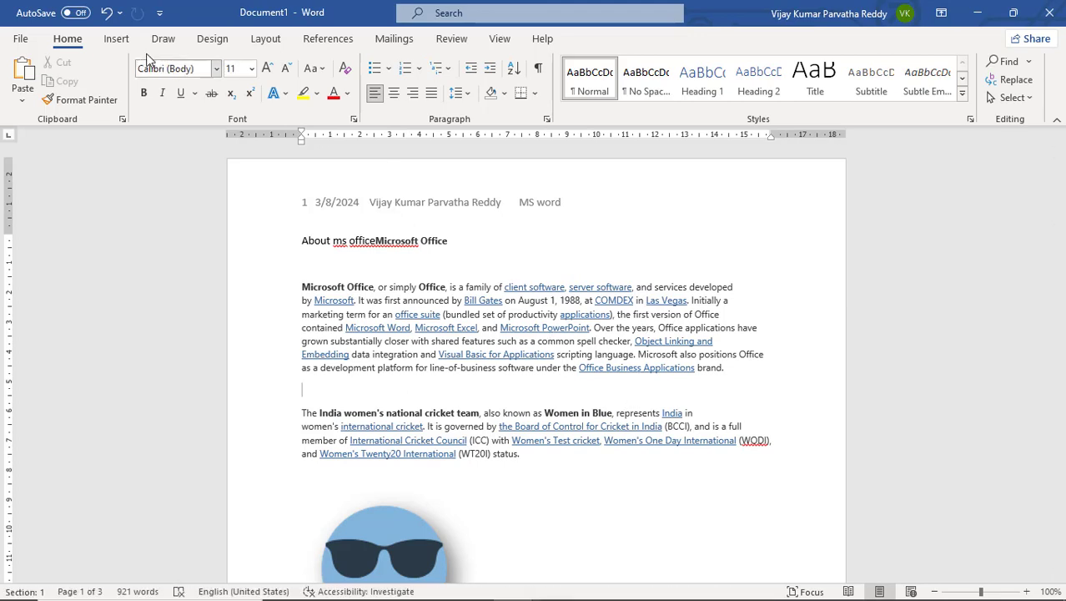
click(113, 40)
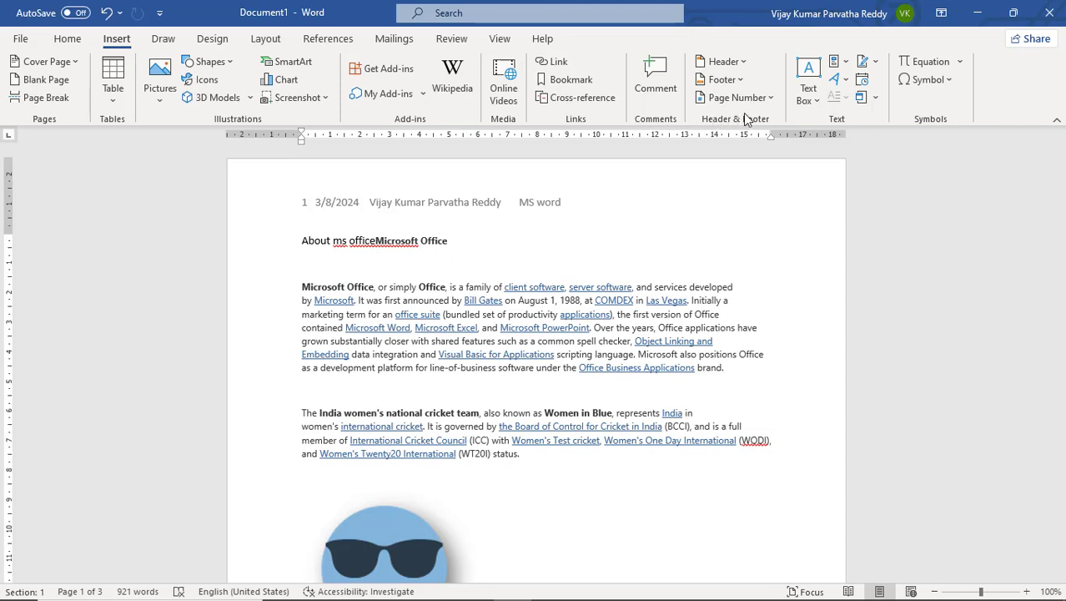
click(768, 101)
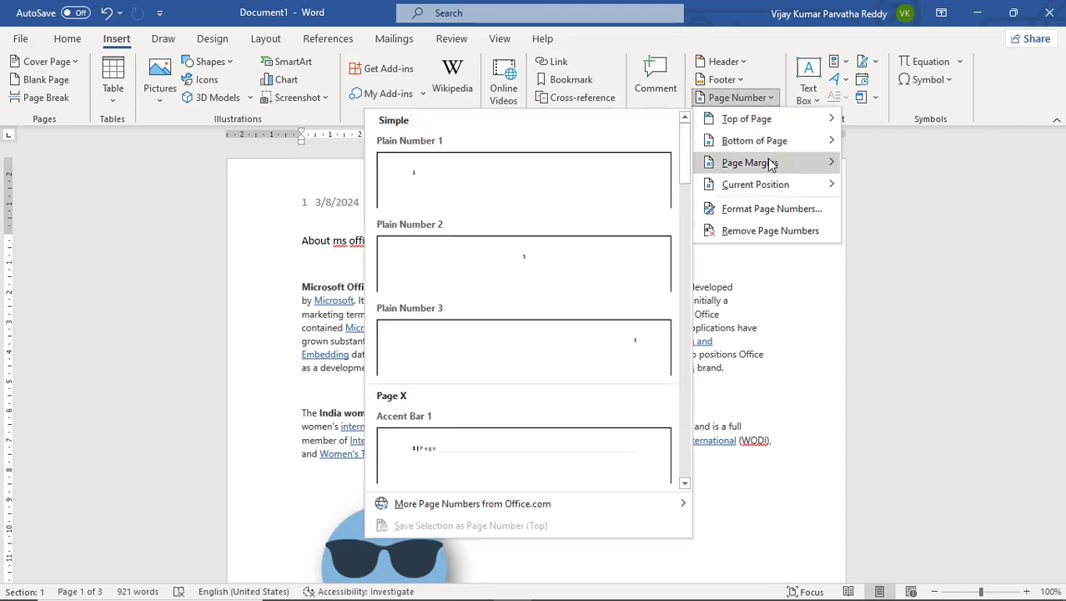
mouse_move(773, 173)
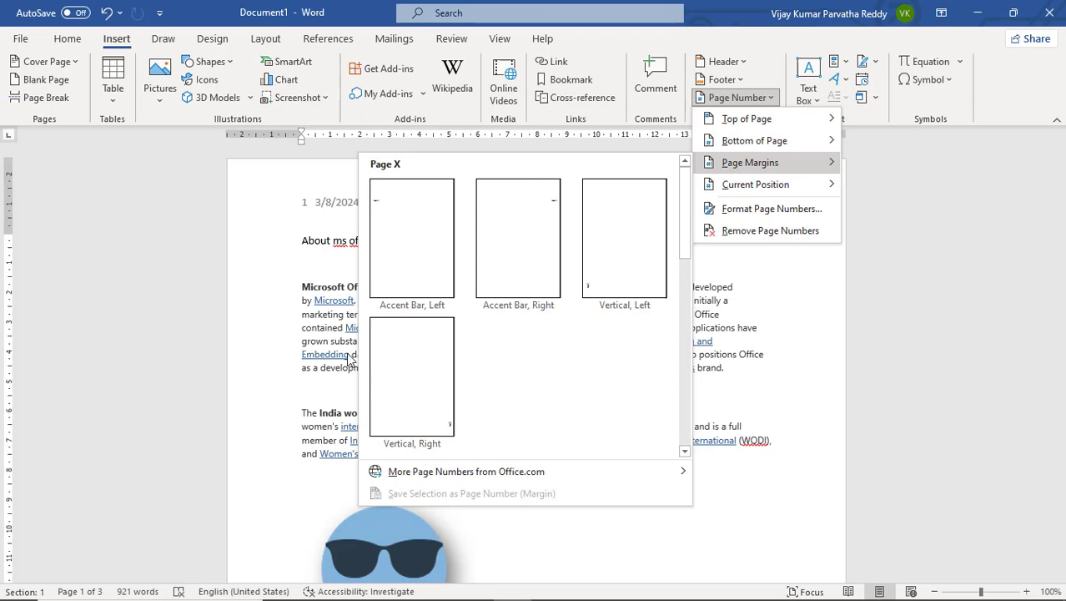
click(438, 277)
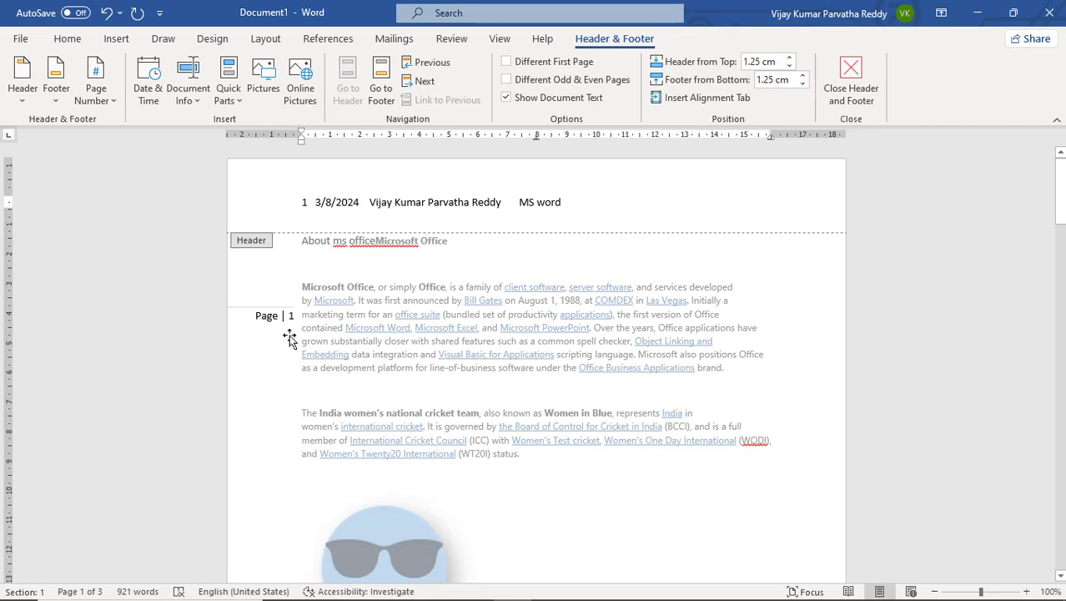
scroll(291, 349, down, 5)
scroll(290, 349, up, 5)
double_click(672, 262)
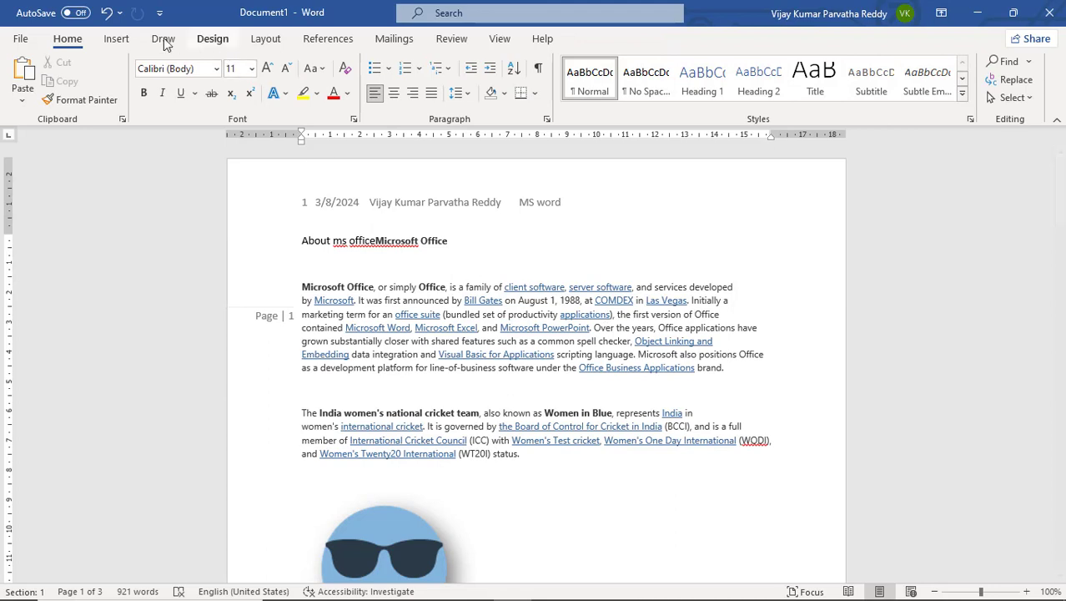
Look through the text of pages 1 and 2 for a suitable spot for inserting a text box
click(116, 38)
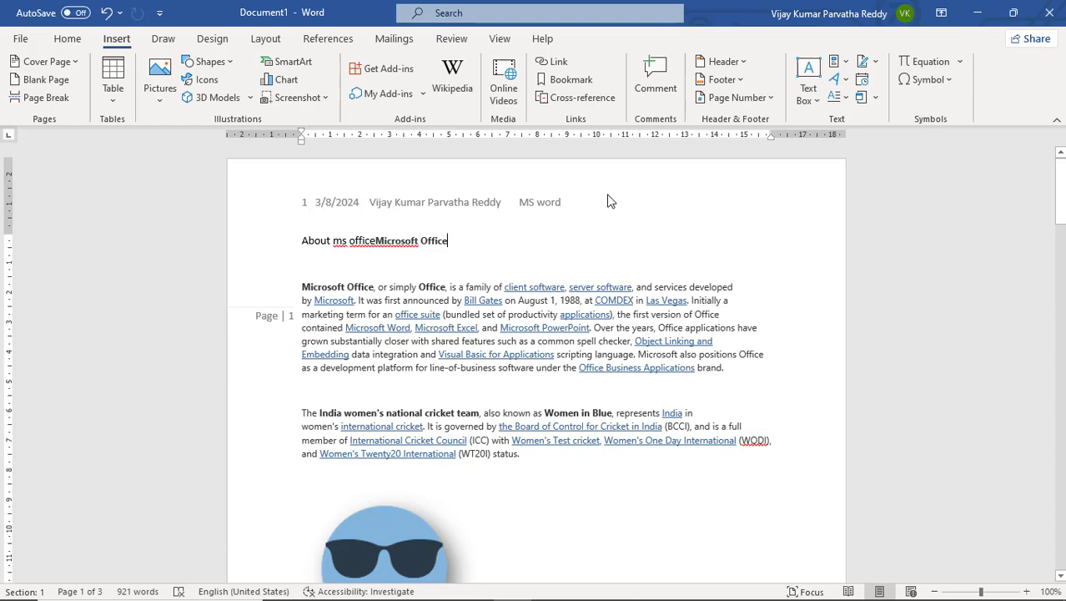
scroll(542, 470, down, 6)
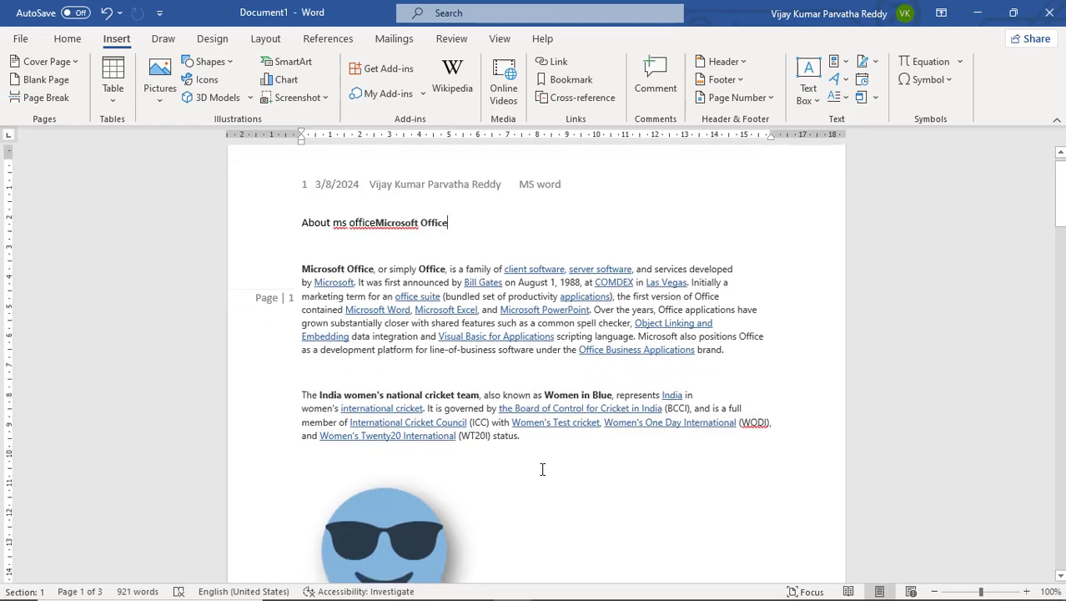
scroll(542, 470, down, 5)
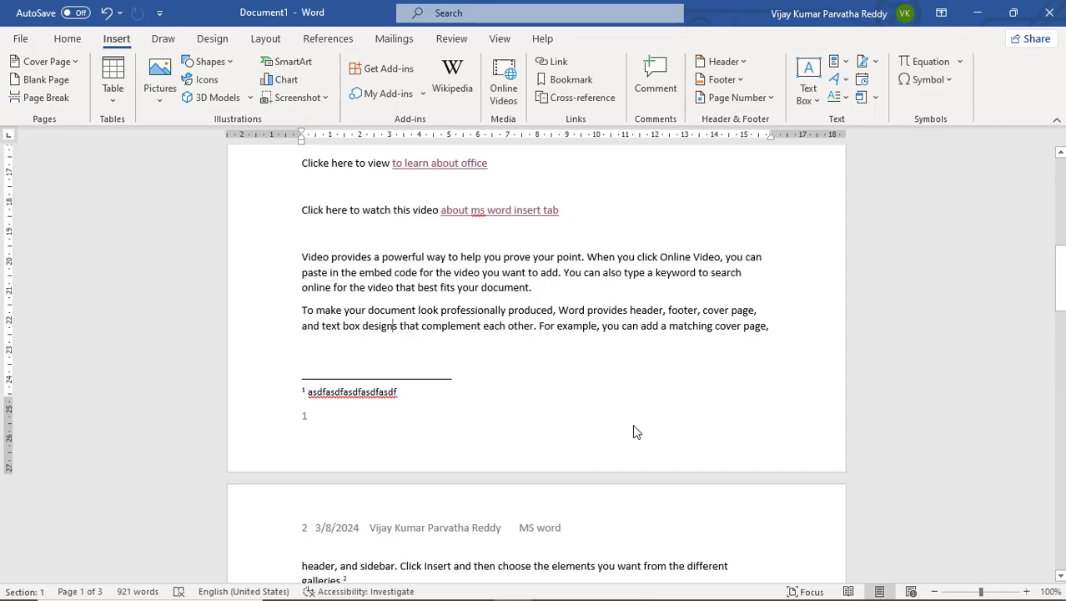
scroll(656, 381, up, 4)
scroll(656, 382, up, 6)
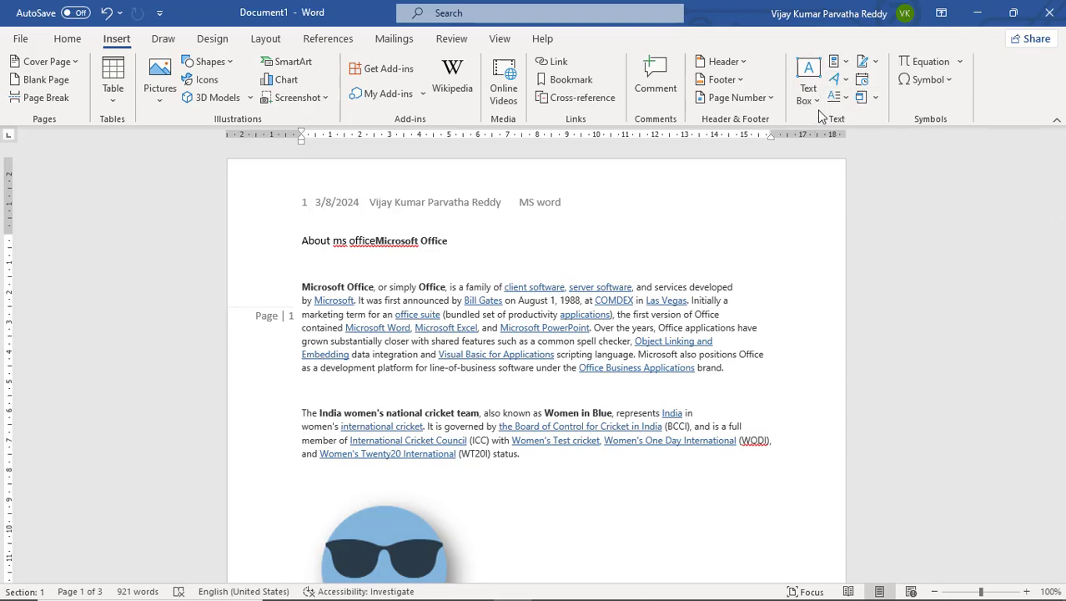
scroll(698, 397, down, 15)
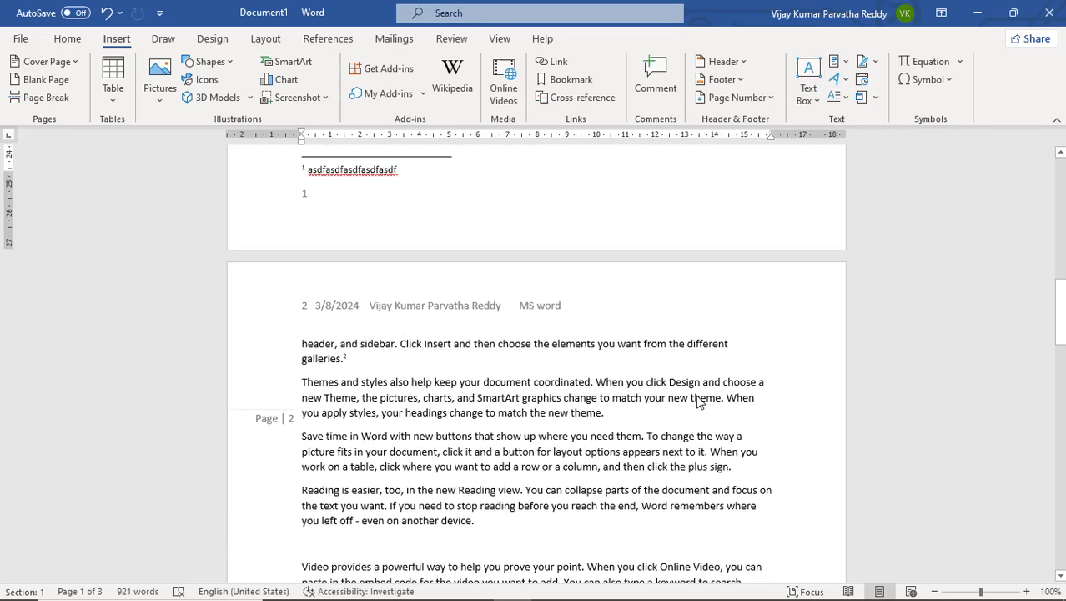
click(427, 366)
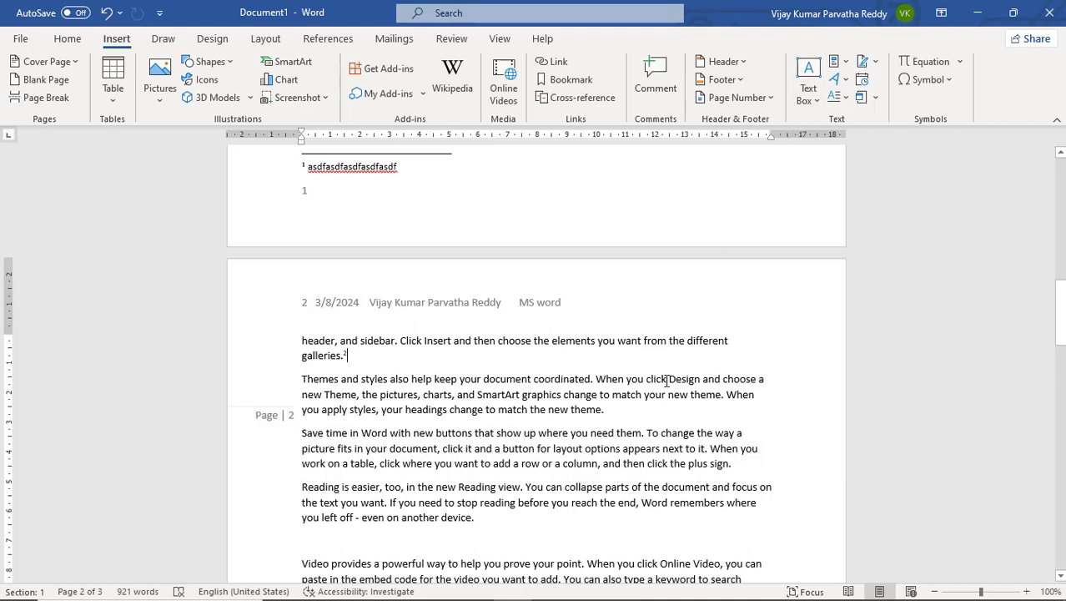
scroll(667, 381, down, 15)
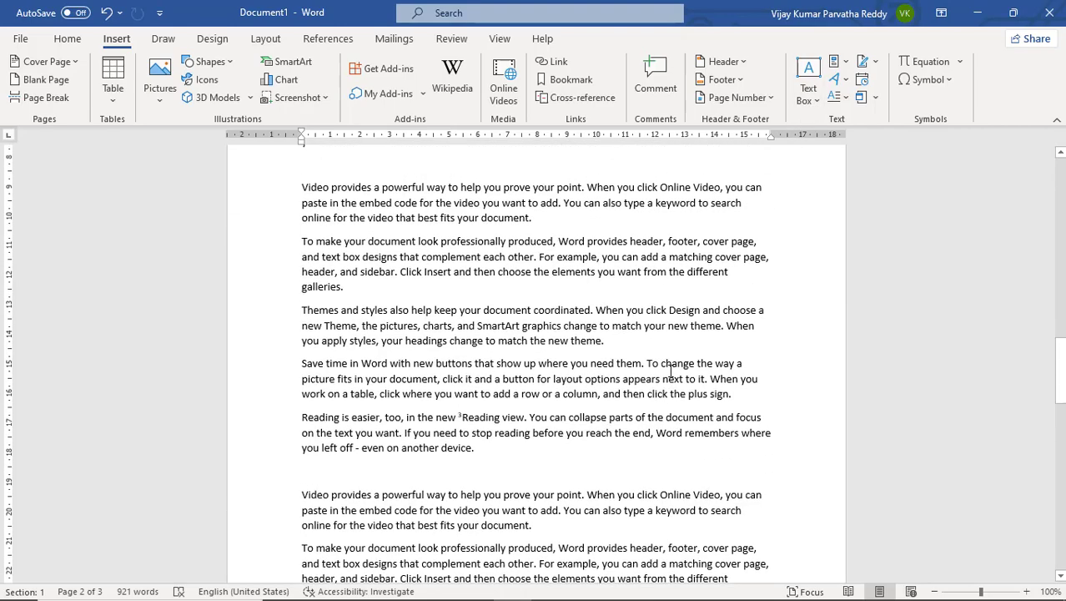
scroll(670, 370, up, 10)
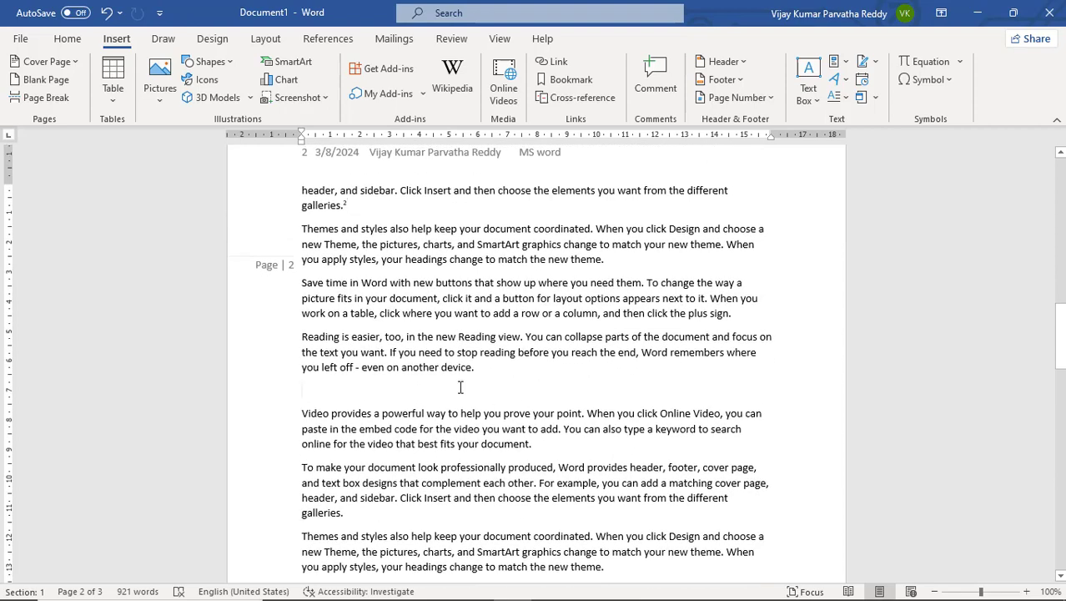
Try a Banded Quote text box on the blank line after "even on another device" on page 2, and undo it
click(819, 99)
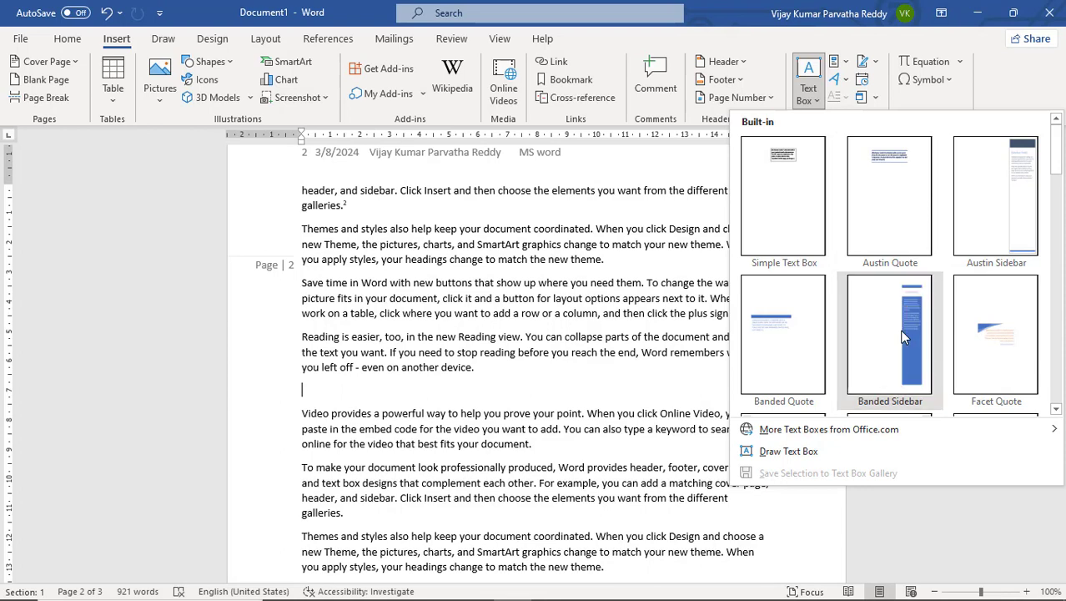
click(806, 340)
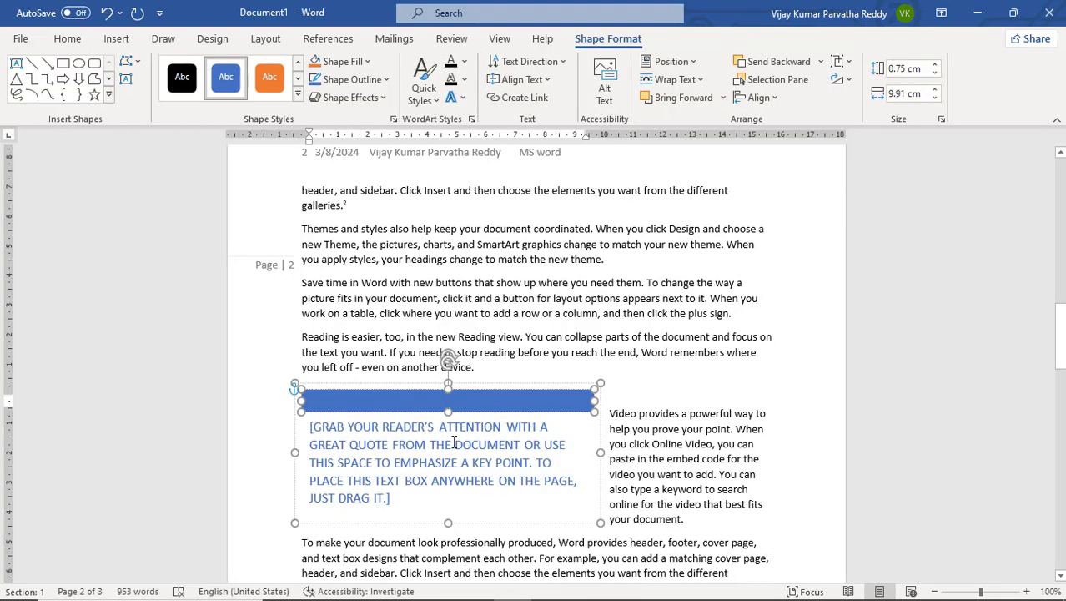
key(ctrl+z)
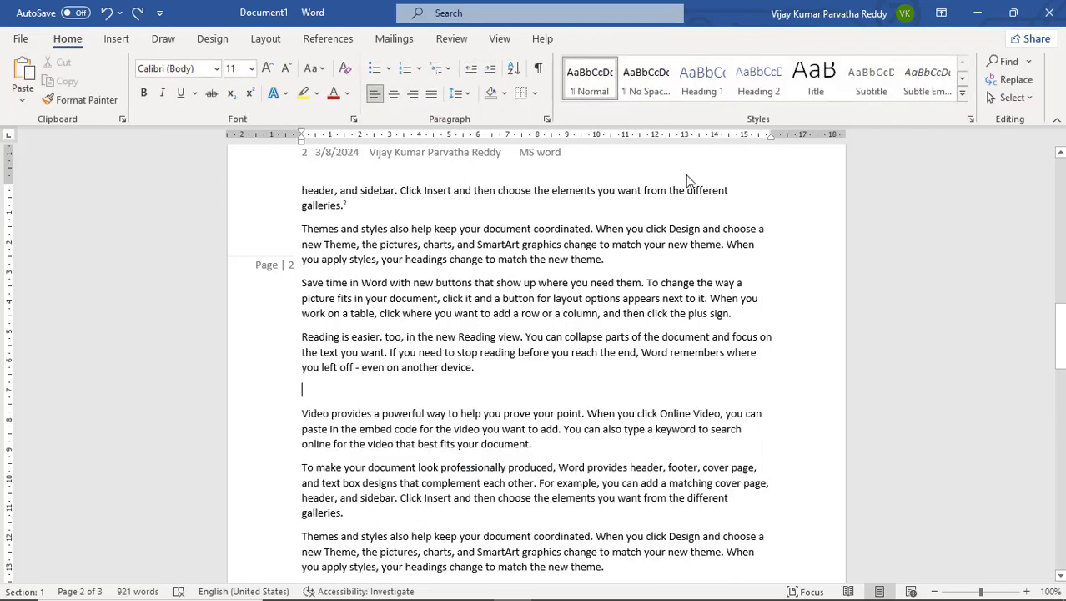
Insert a Simple Text Box on page 2's blank line, enter "This is word" in it, and move it up just below the preceding paragraph
click(116, 38)
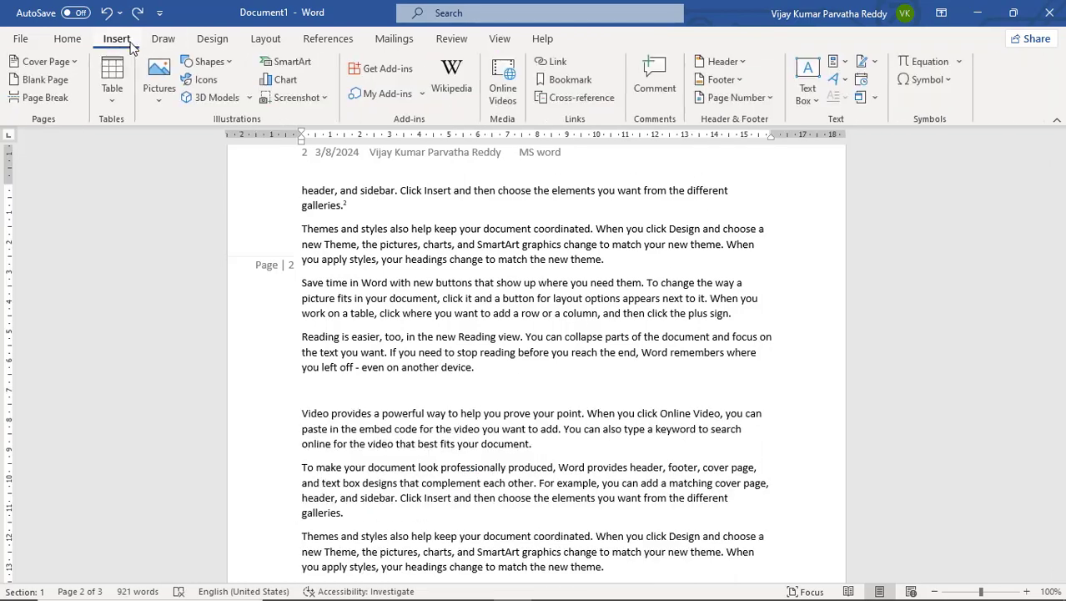
click(813, 91)
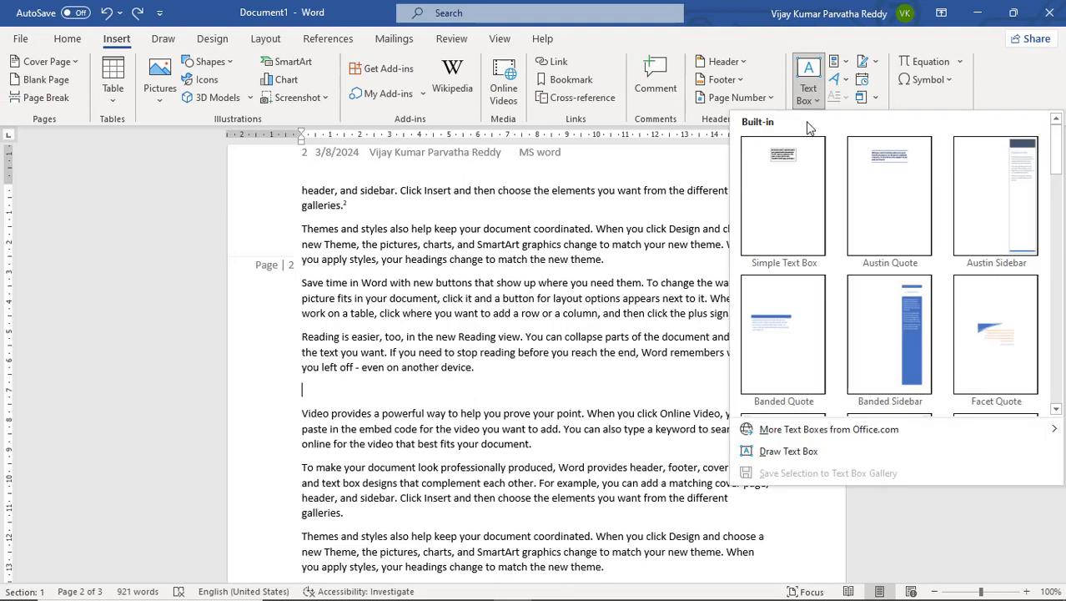
click(796, 196)
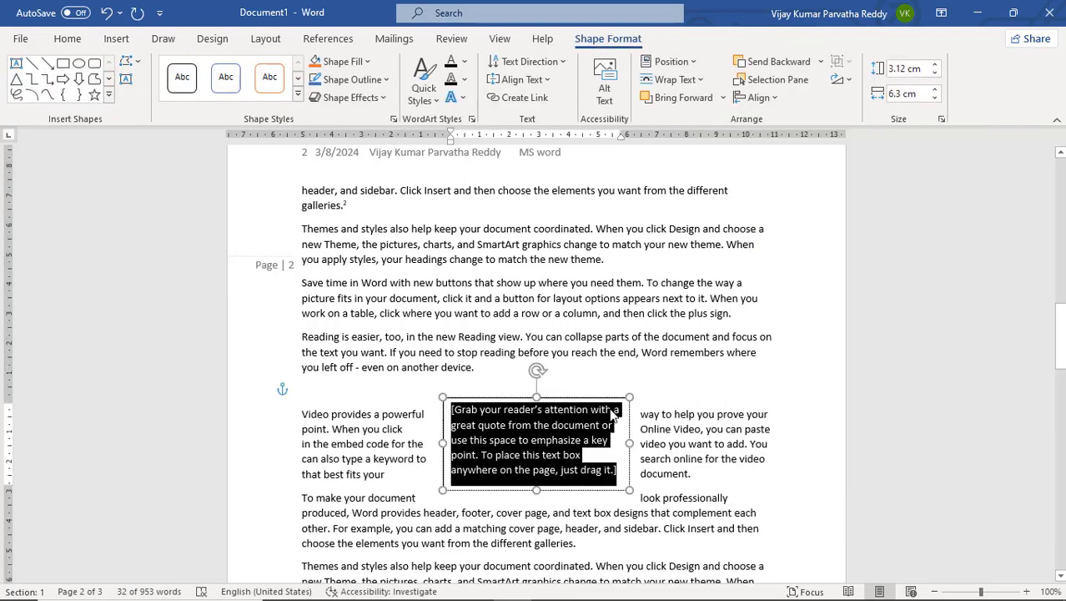
text(th)
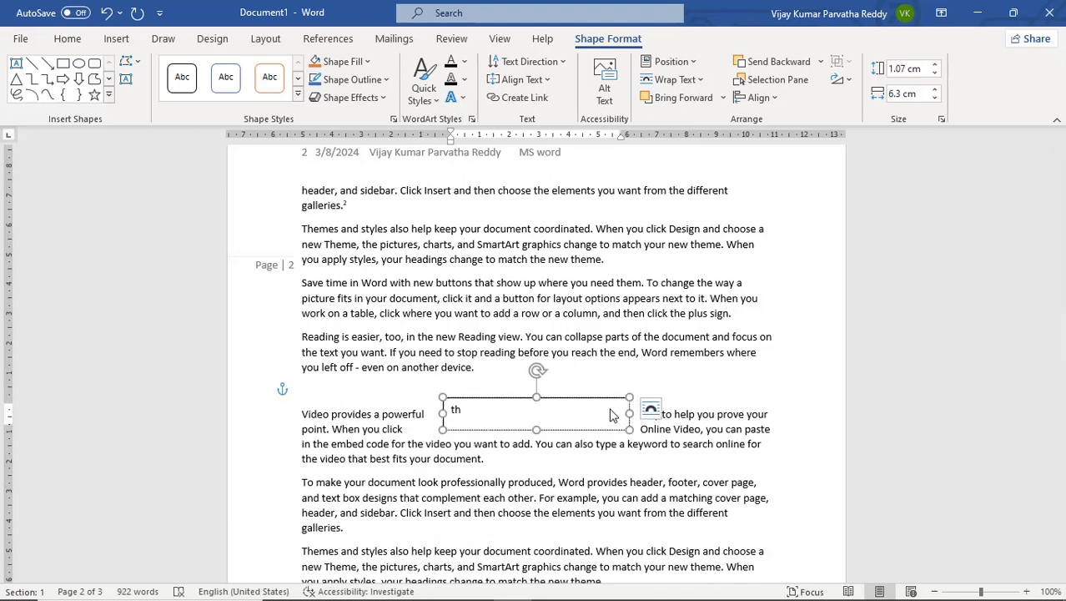
text(is is word)
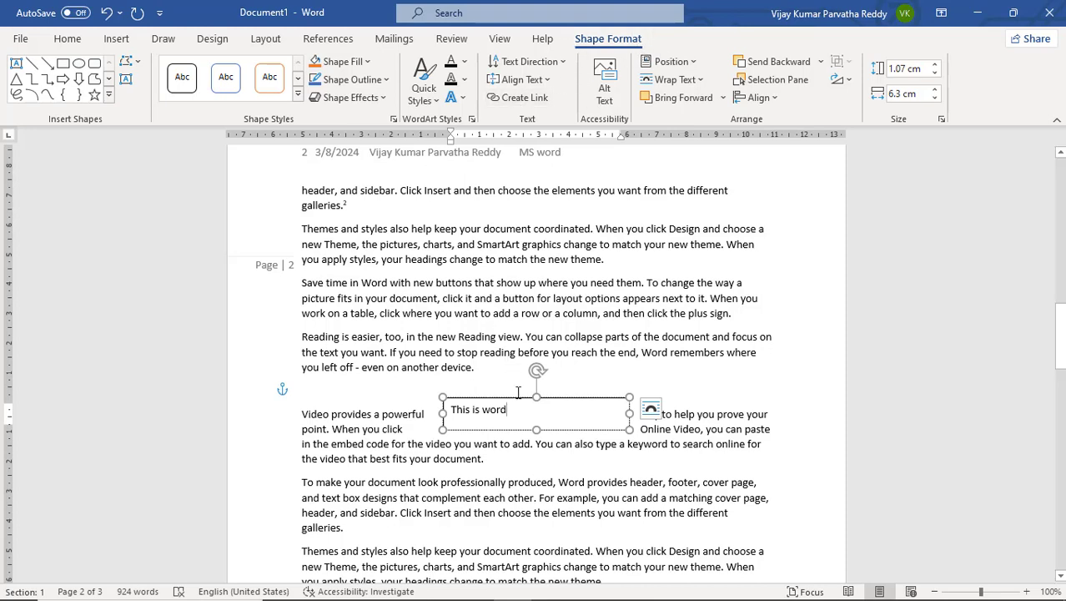
drag(519, 395, 532, 376)
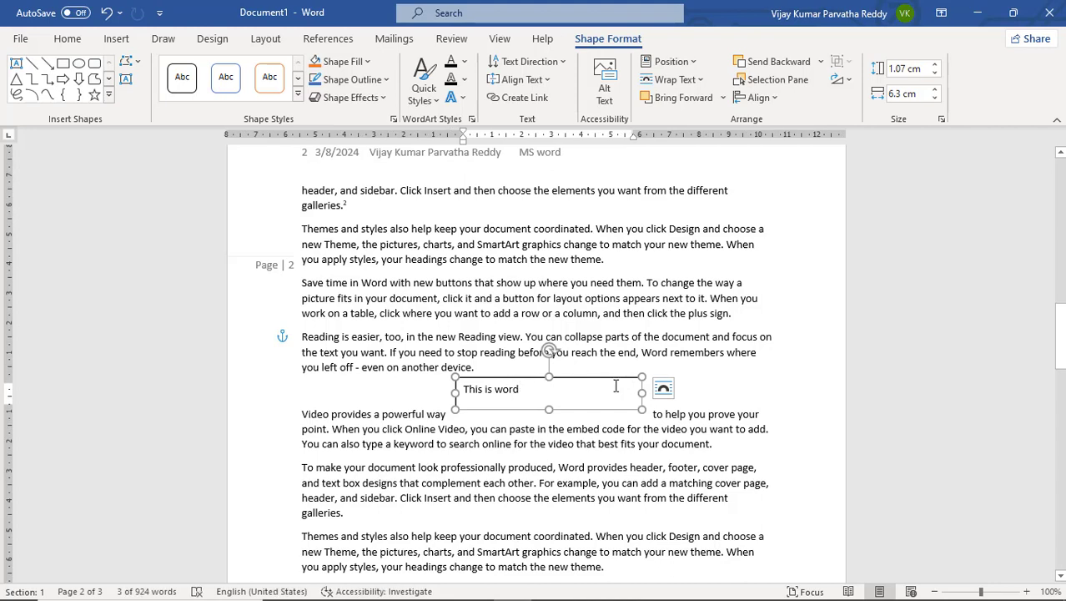
key(Escape)
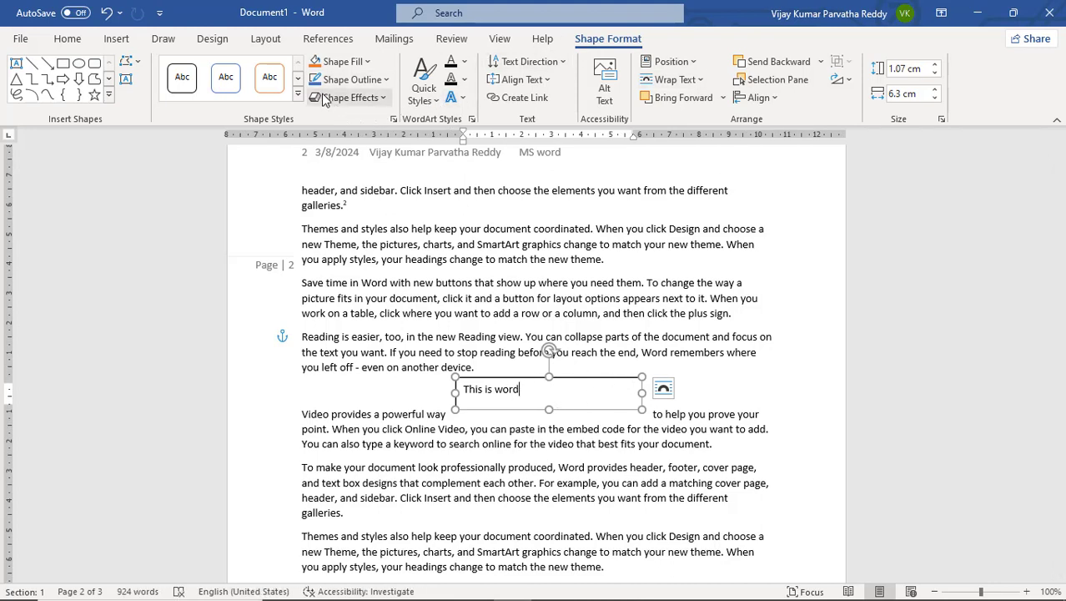
Fill the "This is word" text box with the blue theme color and return to the body text
click(367, 63)
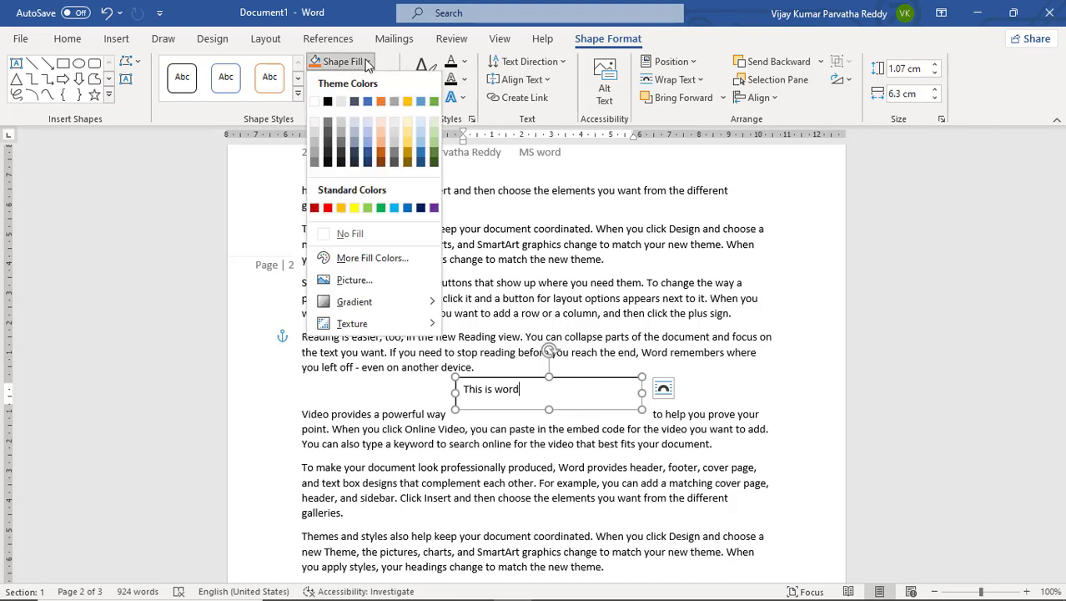
click(367, 101)
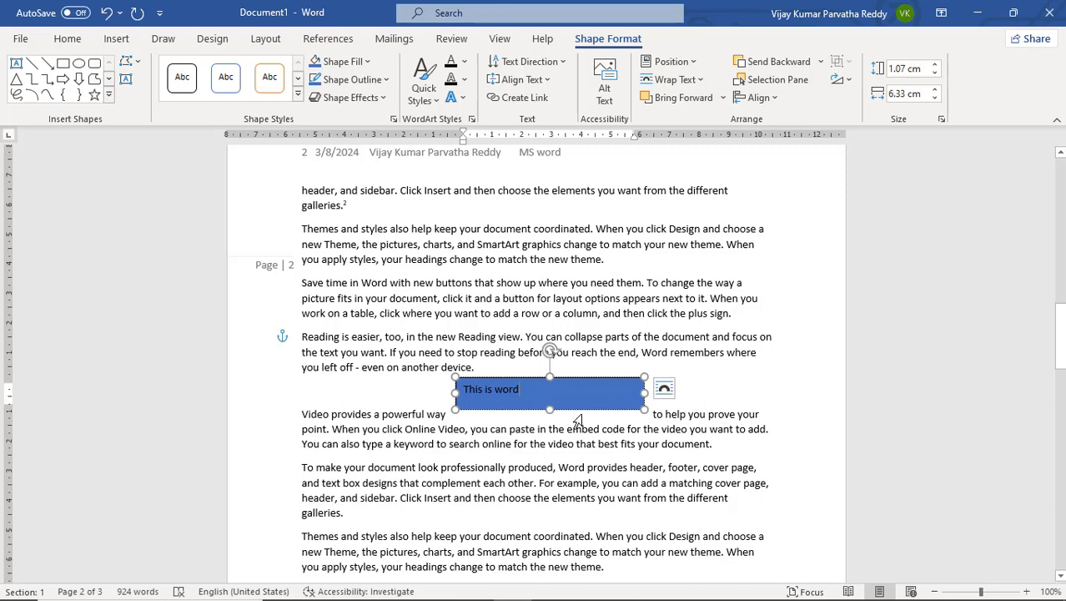
click(679, 399)
click(628, 398)
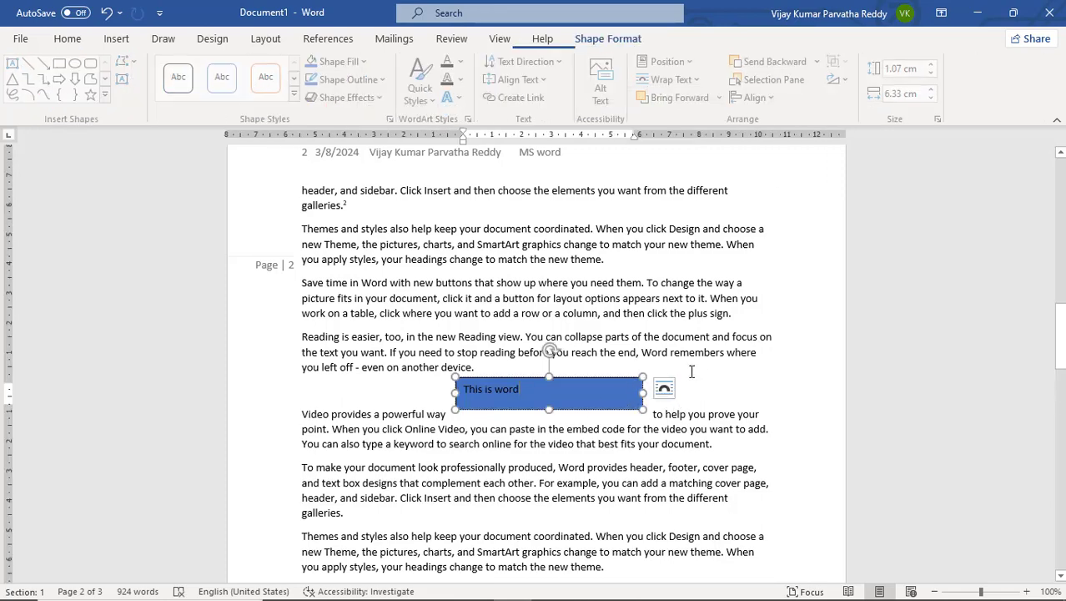
click(704, 375)
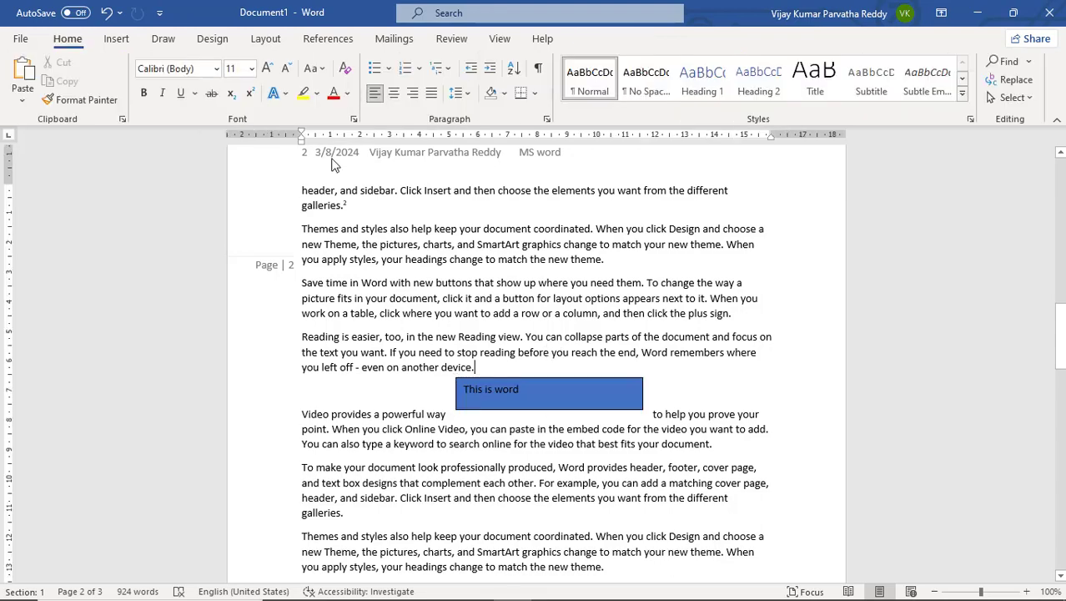
Examine the built-in text box designs and close the gallery without inserting one
click(117, 39)
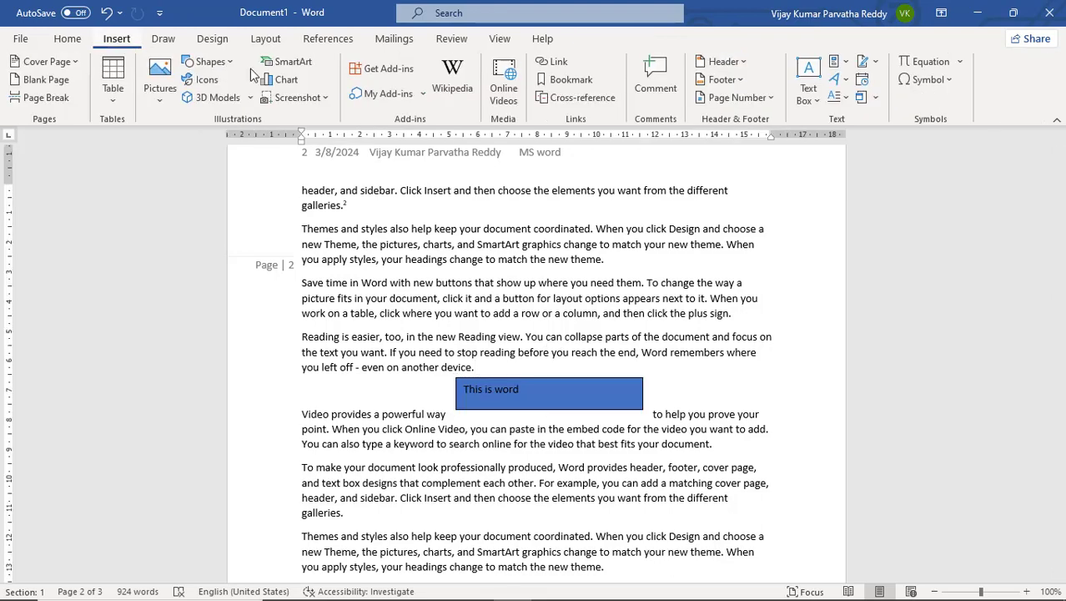
click(819, 102)
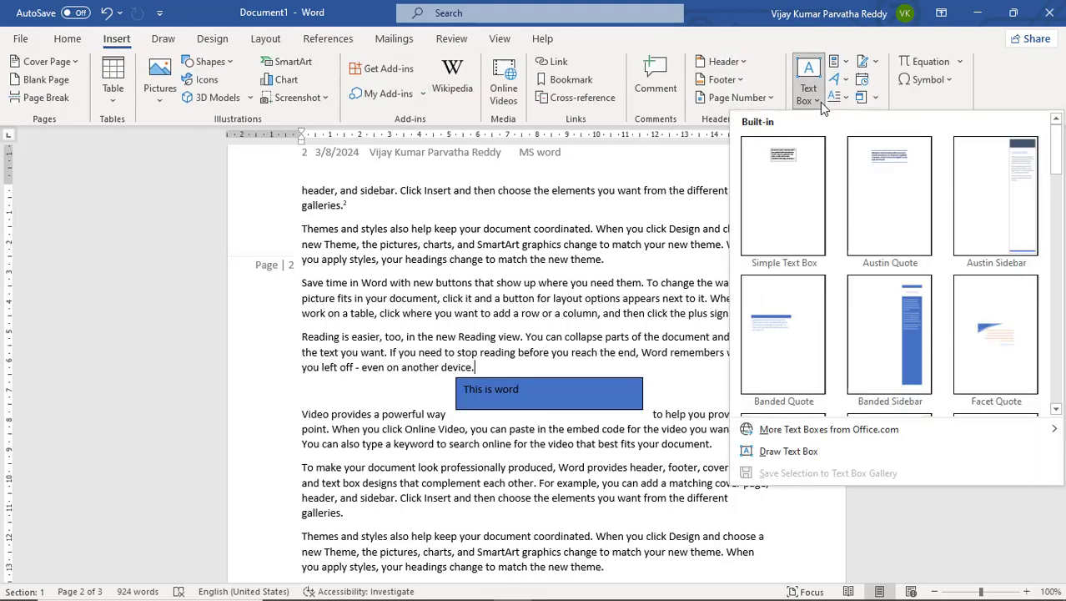
click(847, 51)
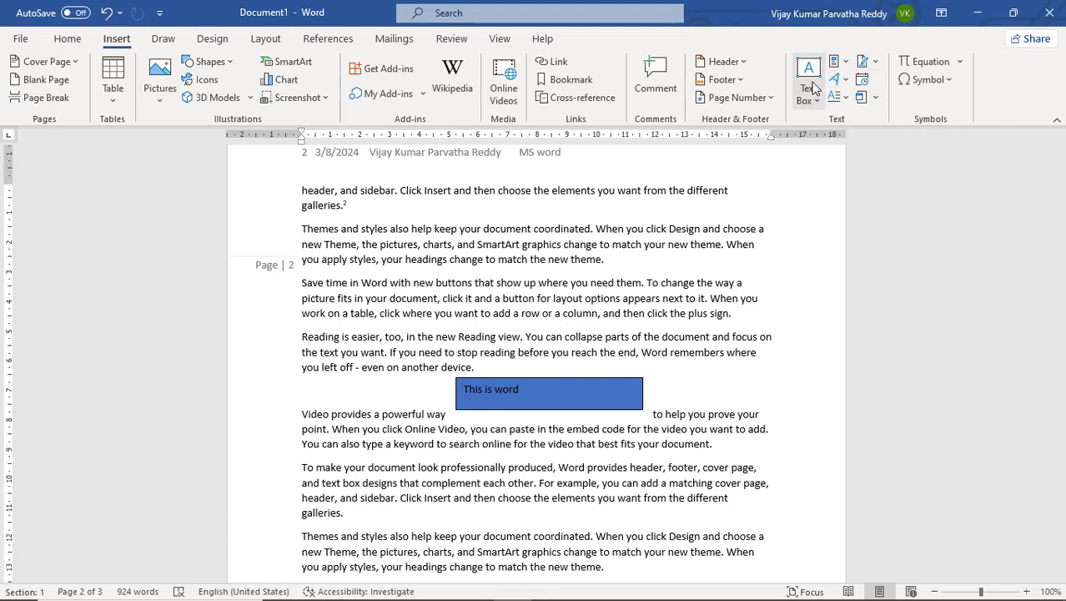
Rotate all text in the blue text box by 90° and set its text direction back to Horizontal
click(591, 387)
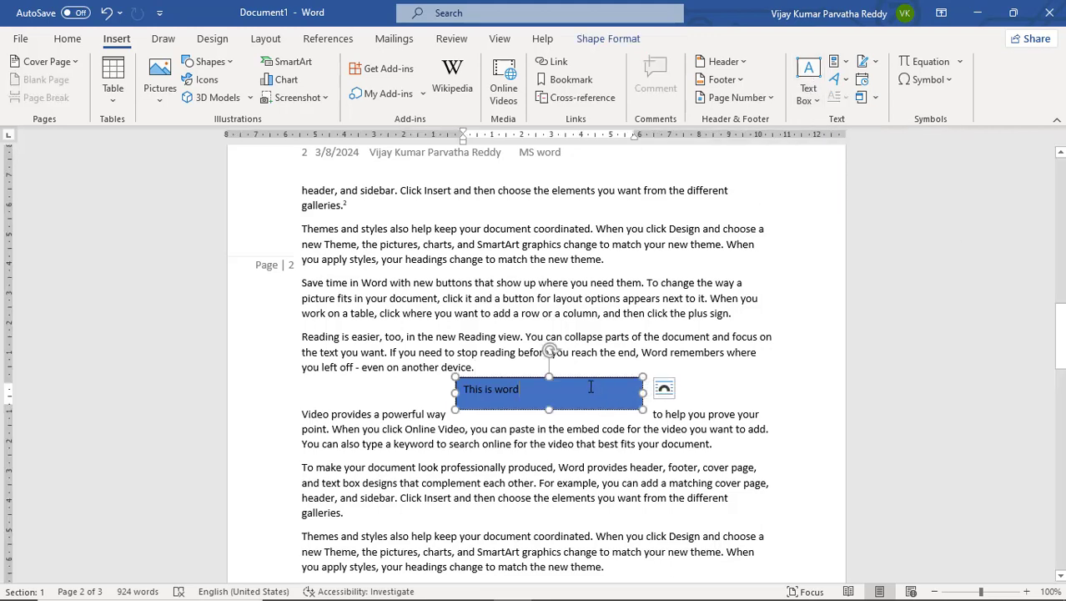
click(603, 42)
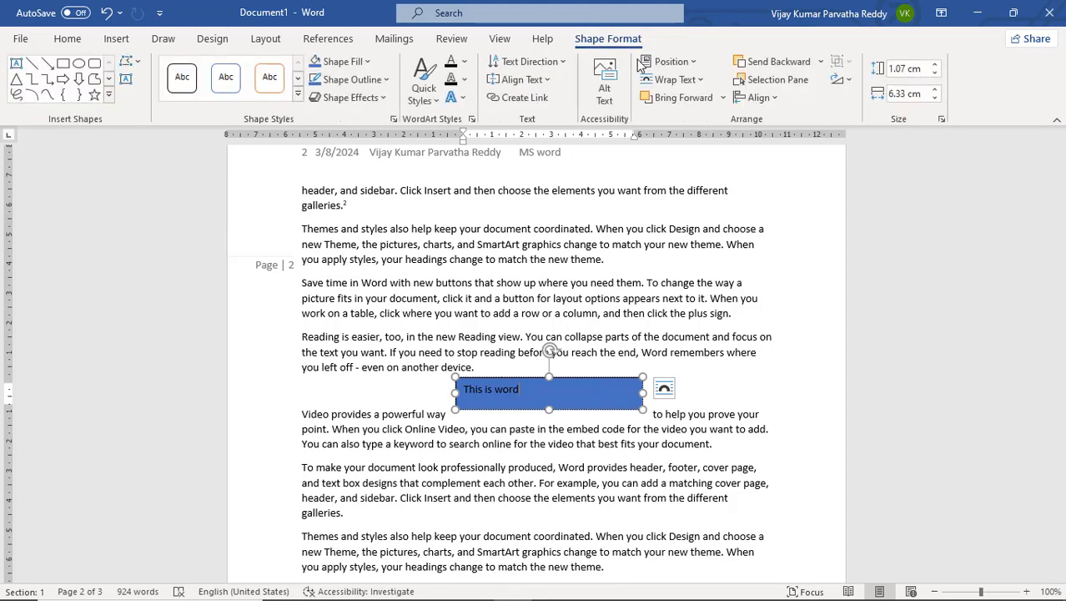
click(563, 63)
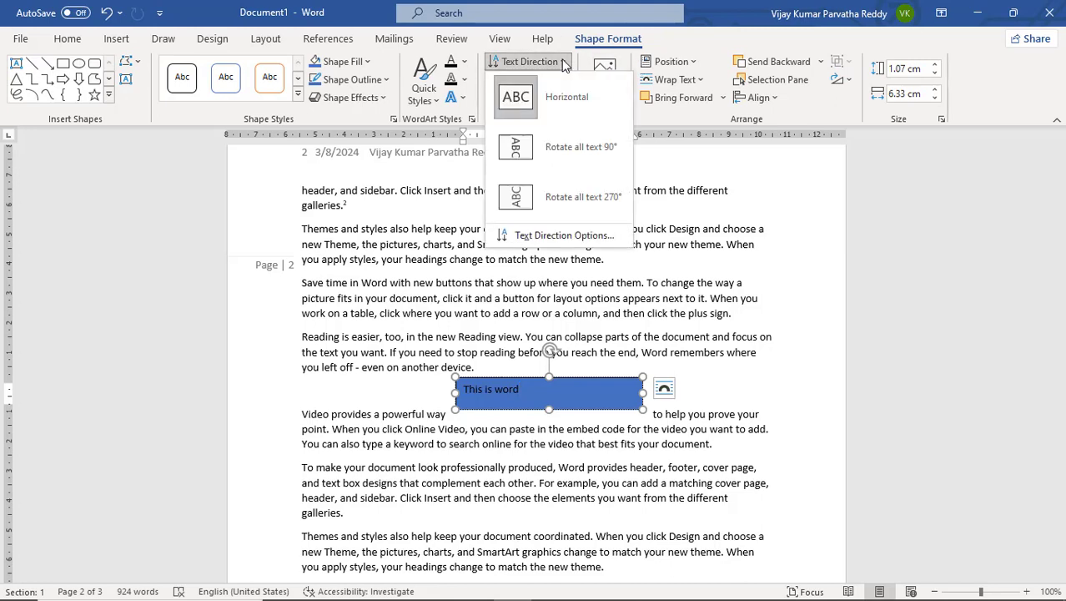
click(546, 154)
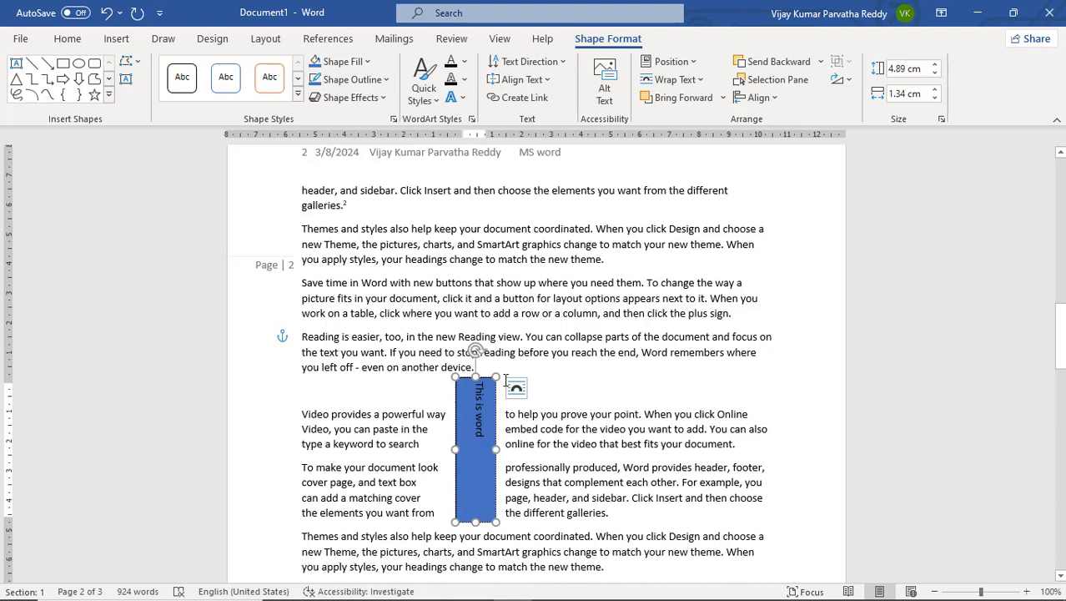
click(560, 64)
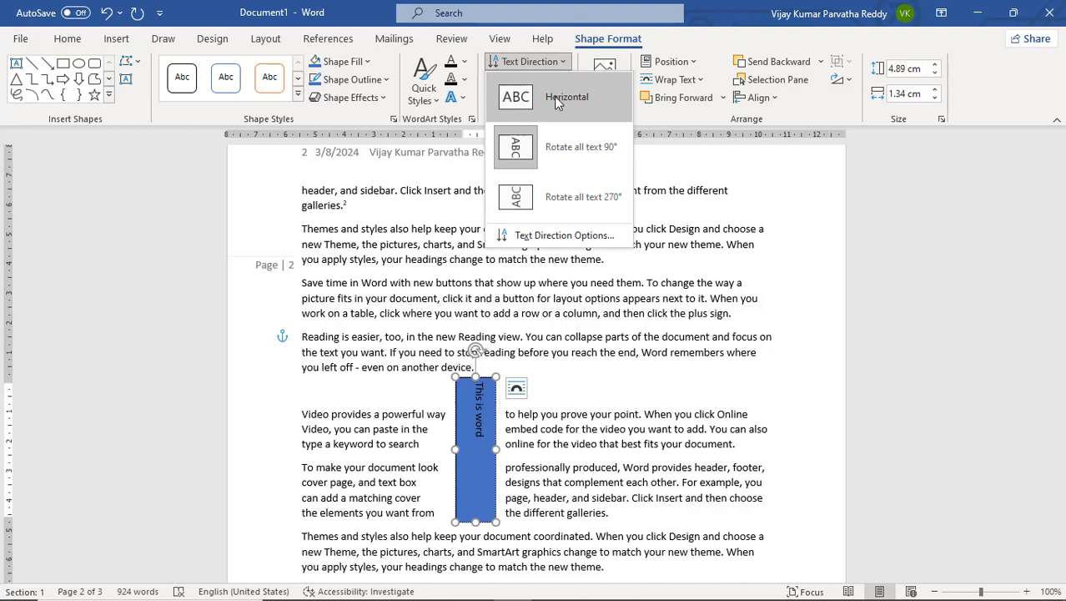
click(554, 96)
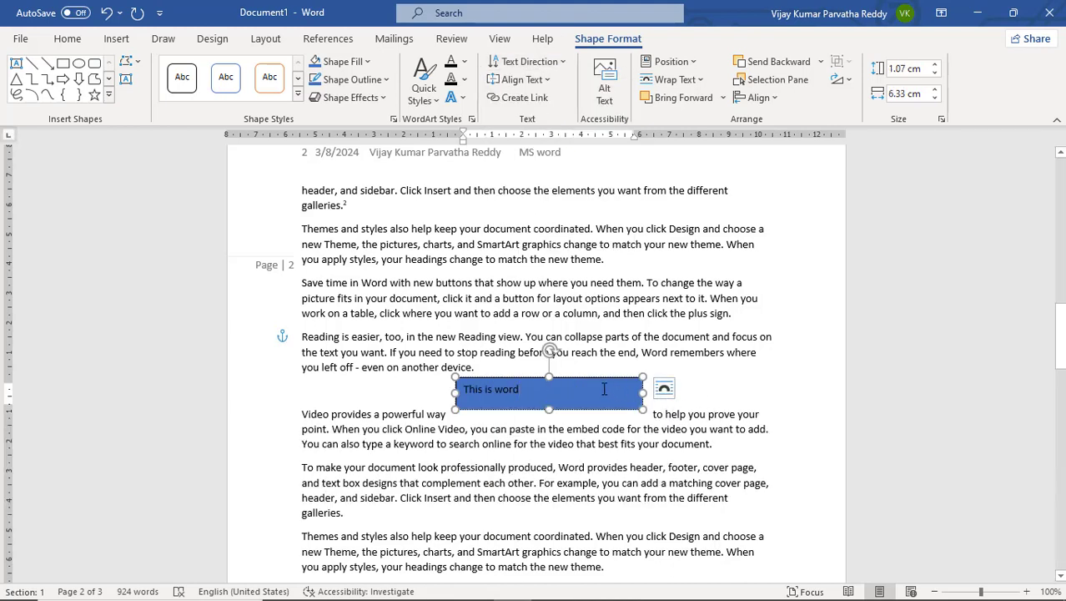
Add the filler text "thlkasjdlkas d" after "This is word" in the text box and return to the document body
text(thlkasjdlkas dfkl)
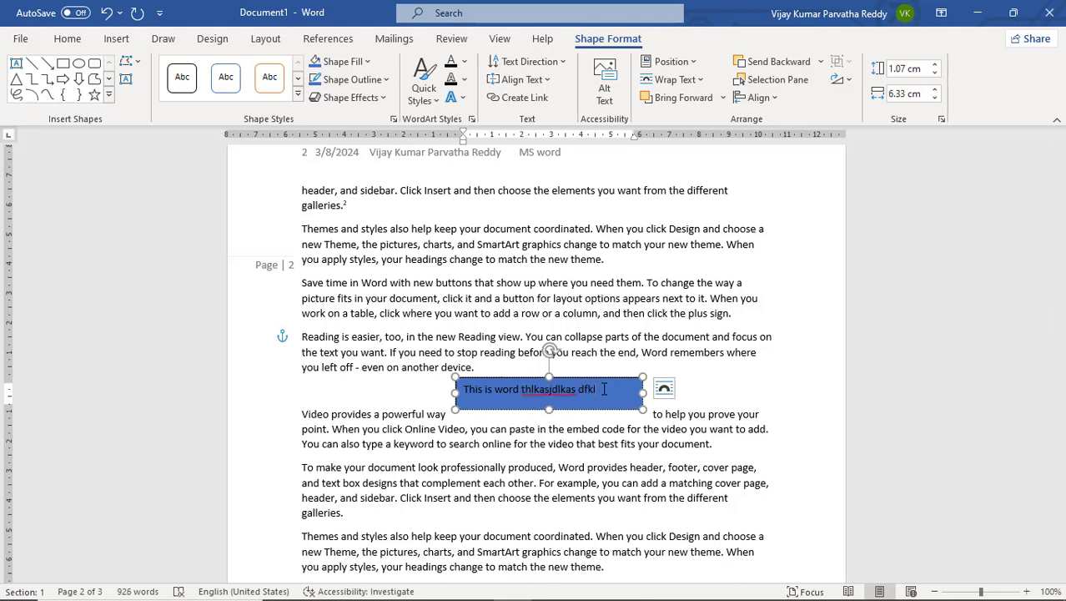
key(BackSpace)
key(BackSpace)
click(738, 404)
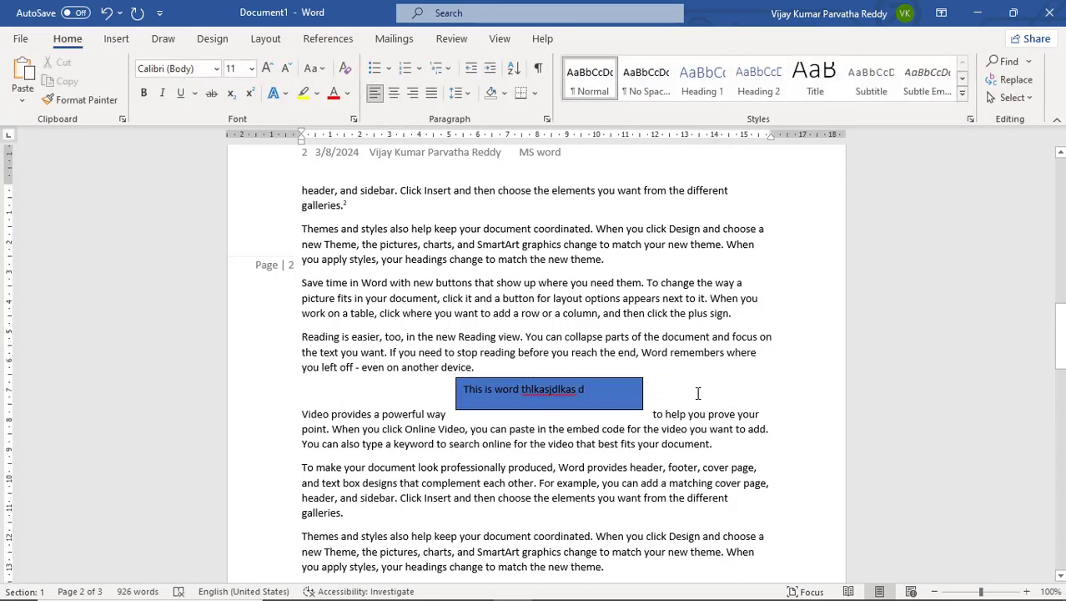
Add three blank lines below the blue text box, before the "Video provides a powerful way" paragraph
key(Return)
key(Return)
key(Return)
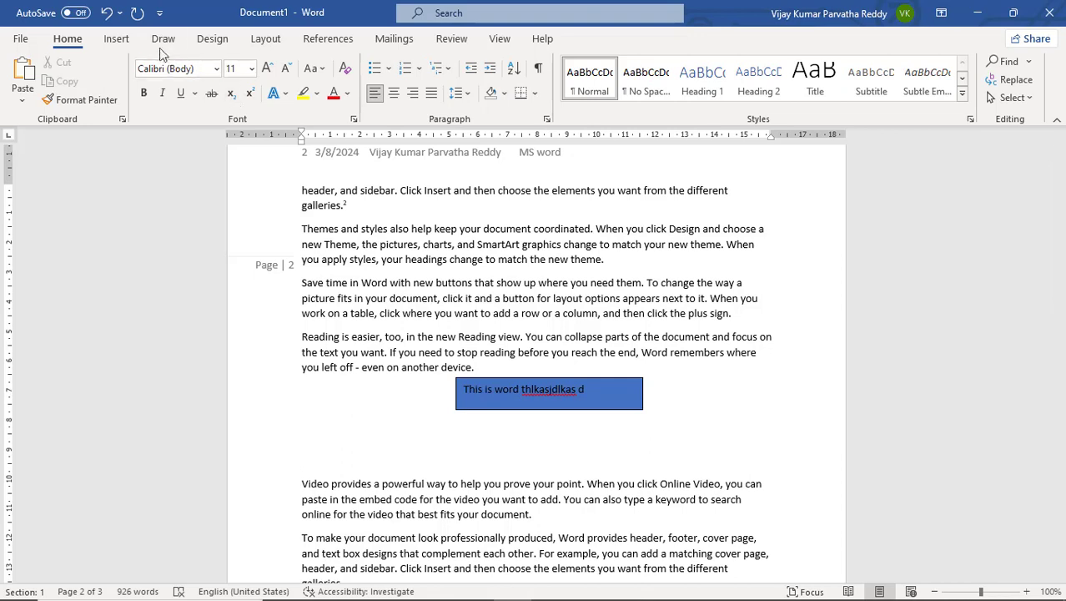
click(116, 39)
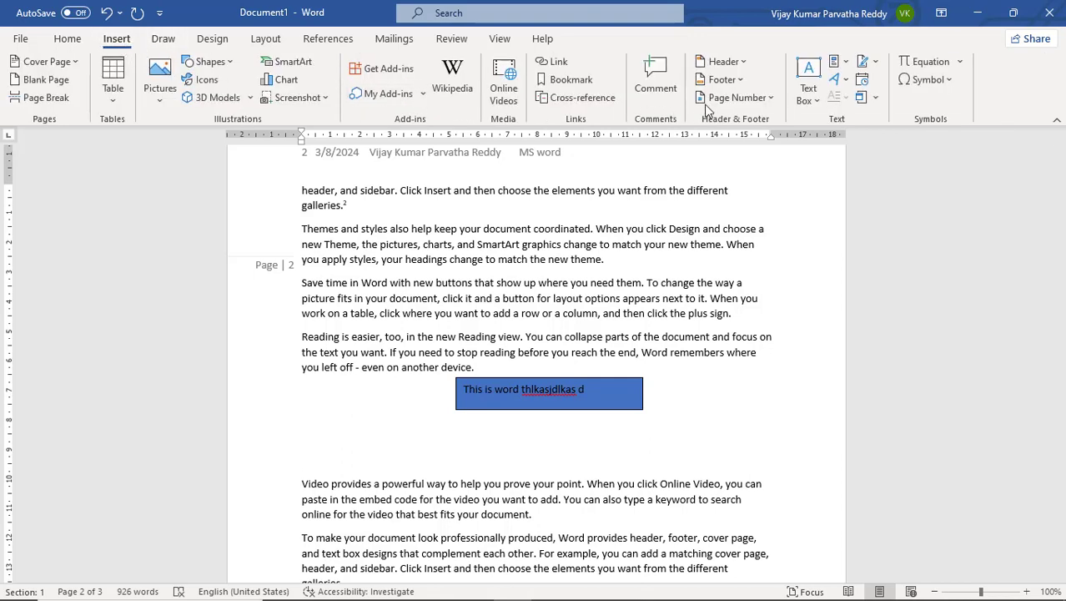
Insert a Simple Text Box near the "Video provides a powerful way" paragraph and delete its placeholder text
click(808, 83)
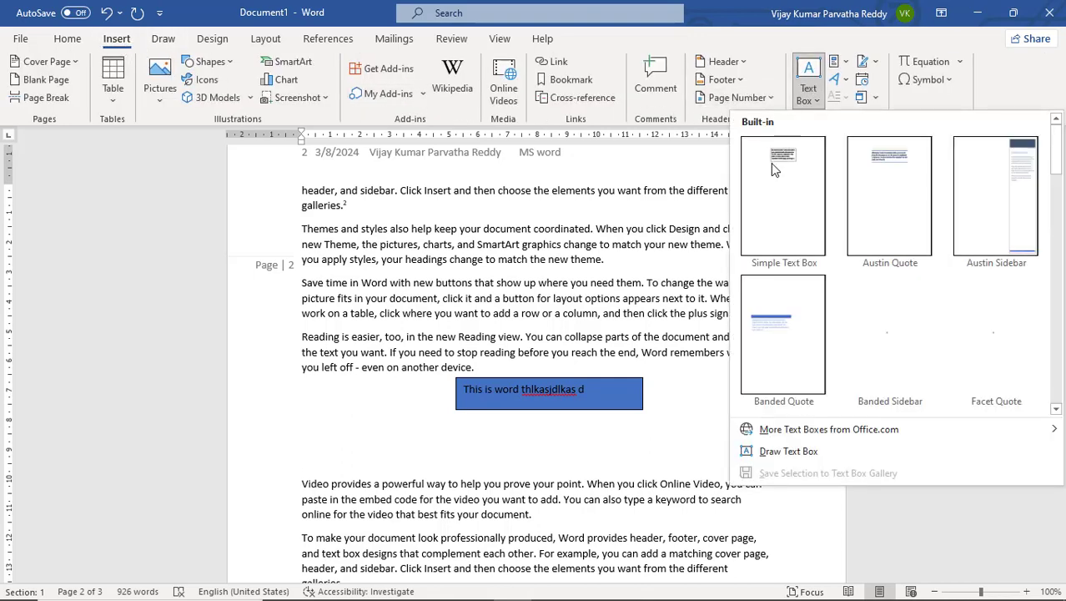
click(771, 163)
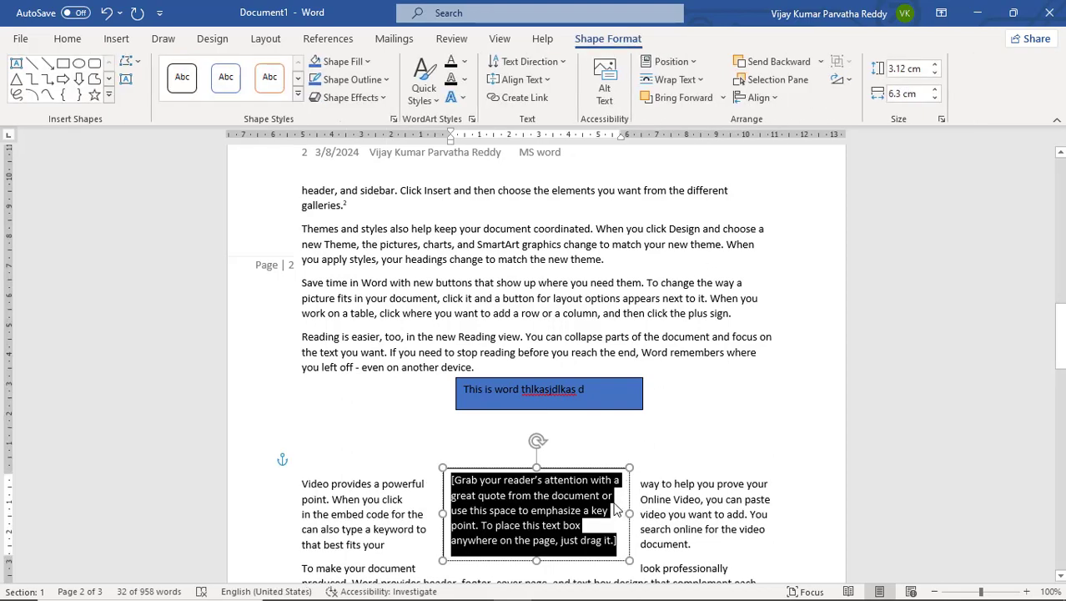
key(Delete)
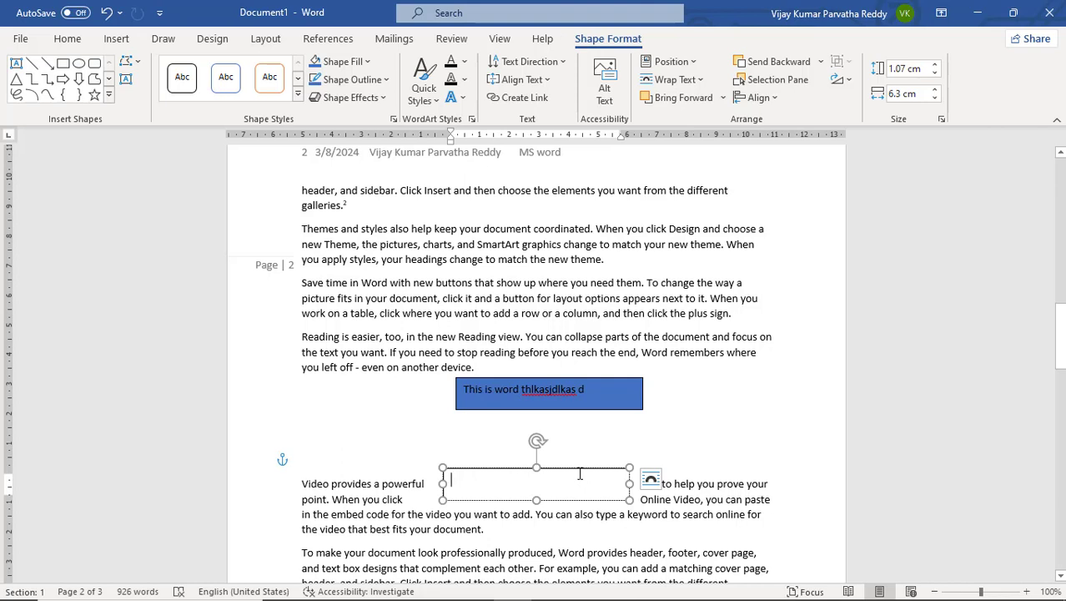
Link the blue text box to the empty text box and move the blue box up beside the "Save time in Word" paragraph
click(556, 402)
click(567, 473)
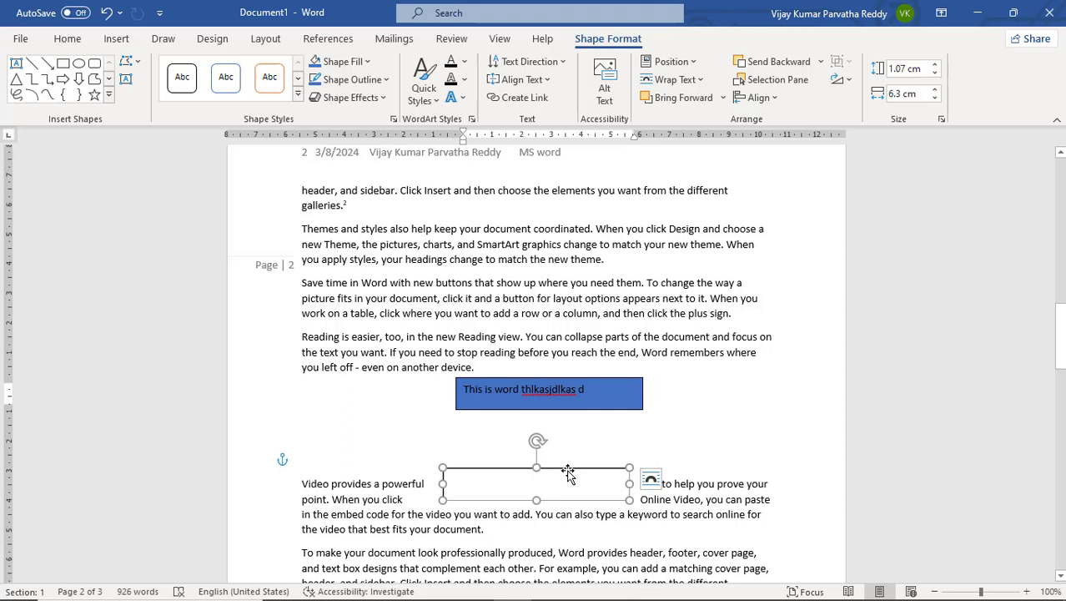
click(599, 409)
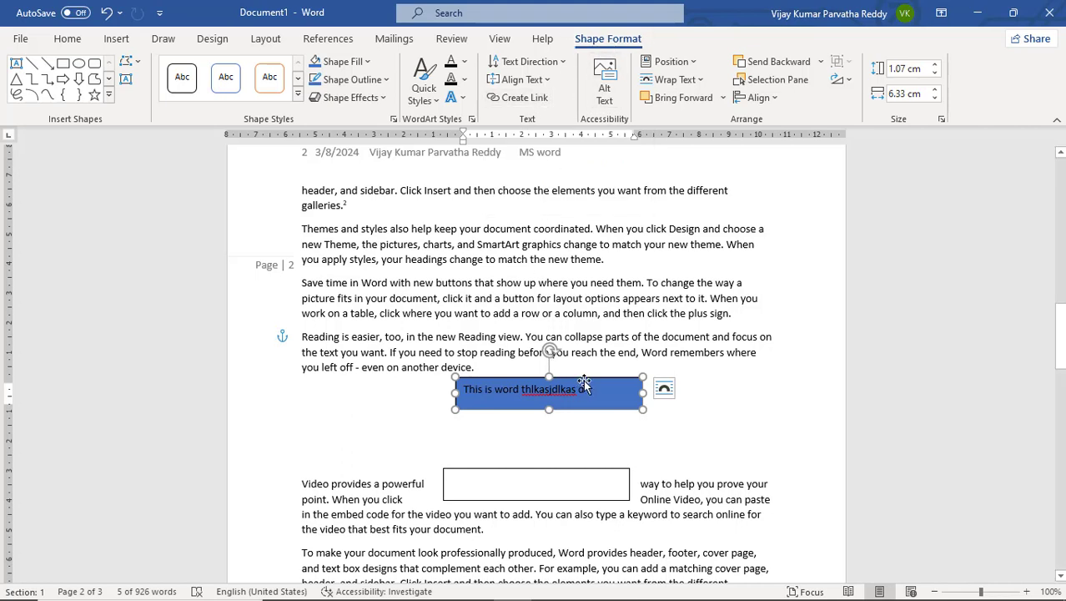
click(523, 99)
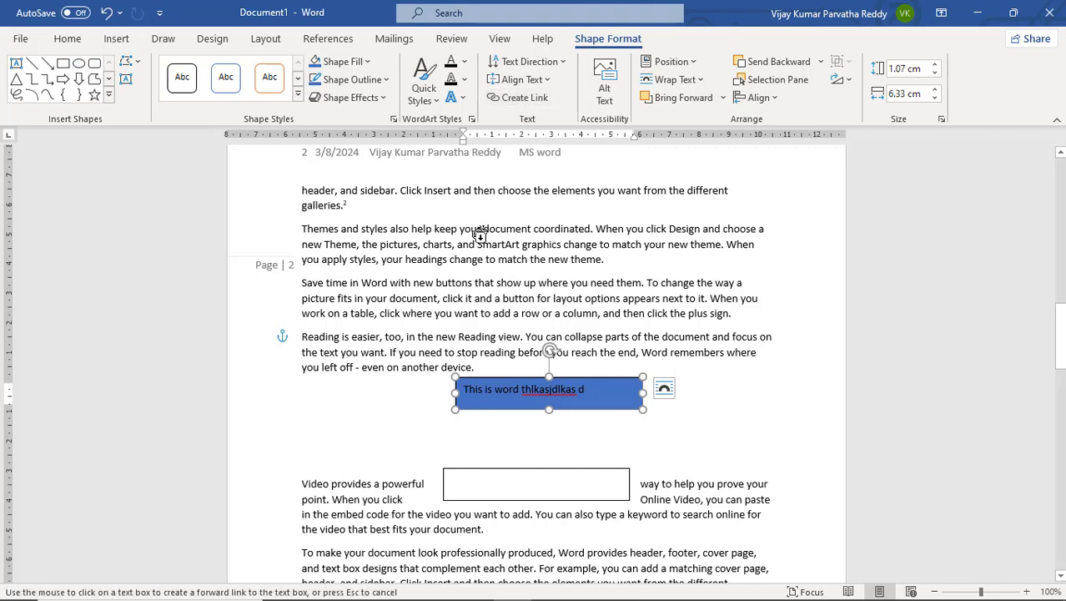
click(482, 483)
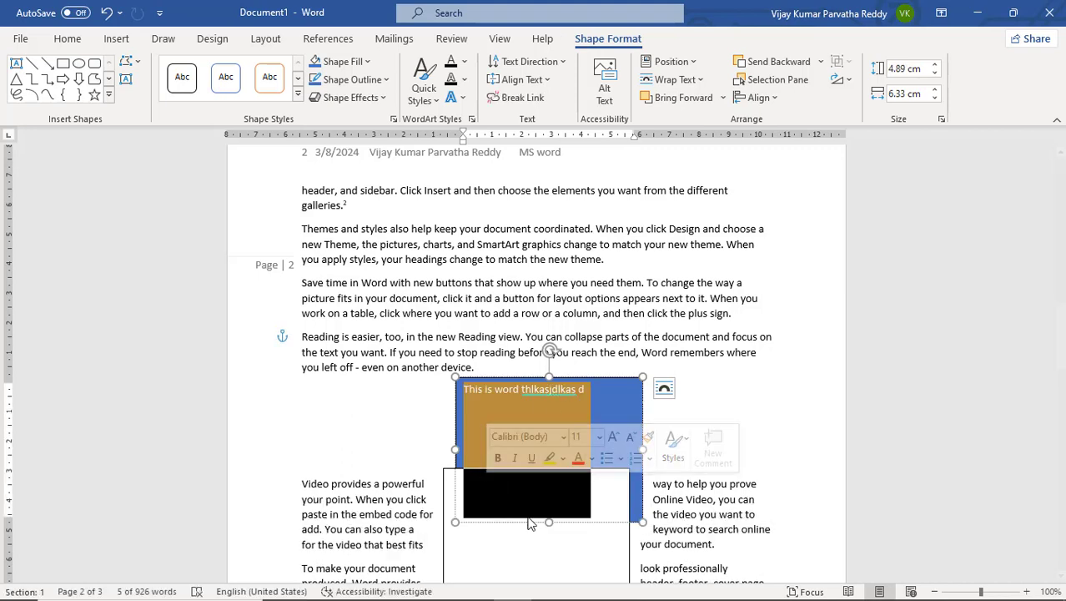
click(597, 393)
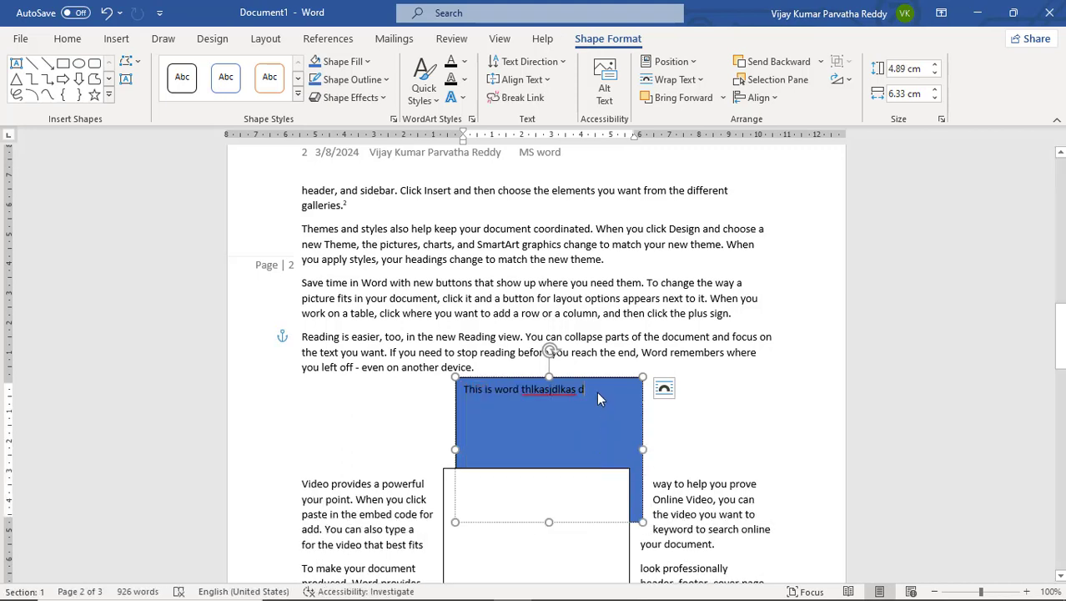
drag(599, 378, 623, 303)
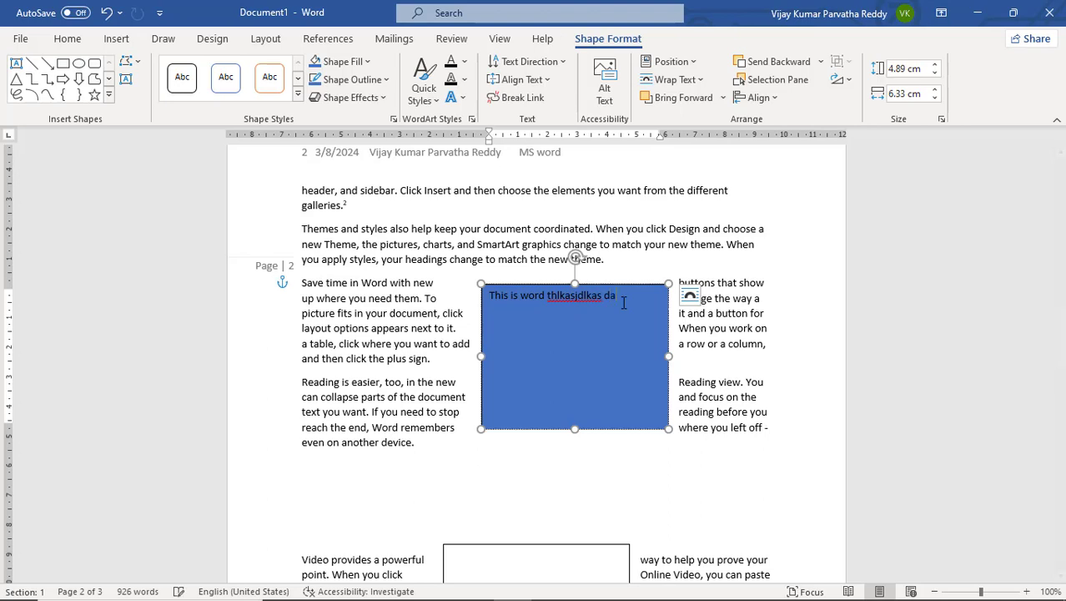
Continue the blue box's first line with "asdfasdf" and add lines of "asdf" filler until the text runs into the linked box
text(asdfasdf)
key(Return)
text(asdf)
key(Return)
text(asdf)
key(Return)
text(asdf)
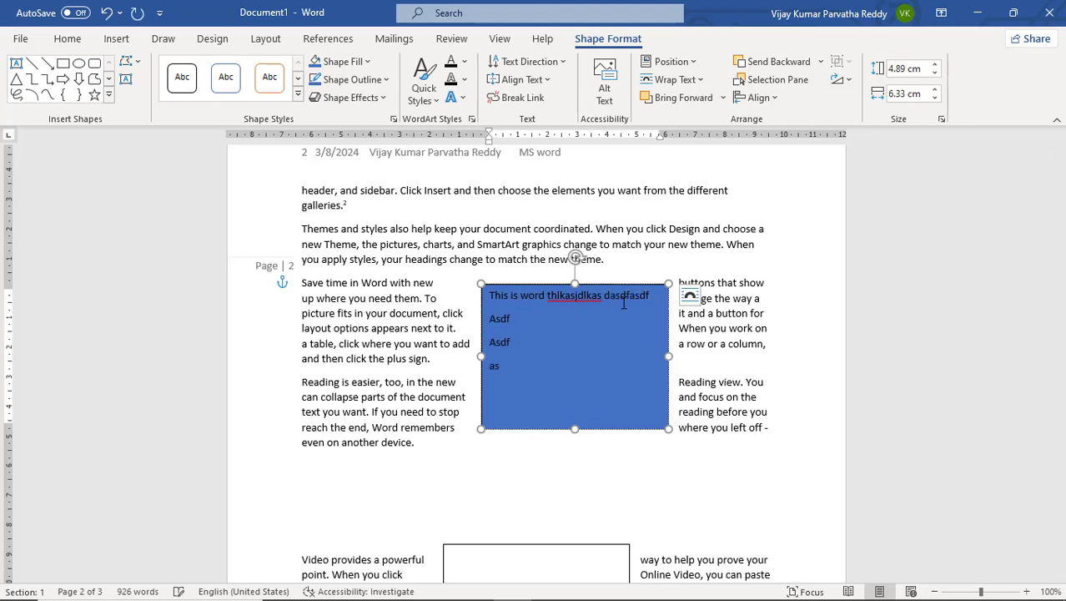
key(Return)
text(asdfasdf)
key(Return)
text(asdf)
key(Return)
text(asdf)
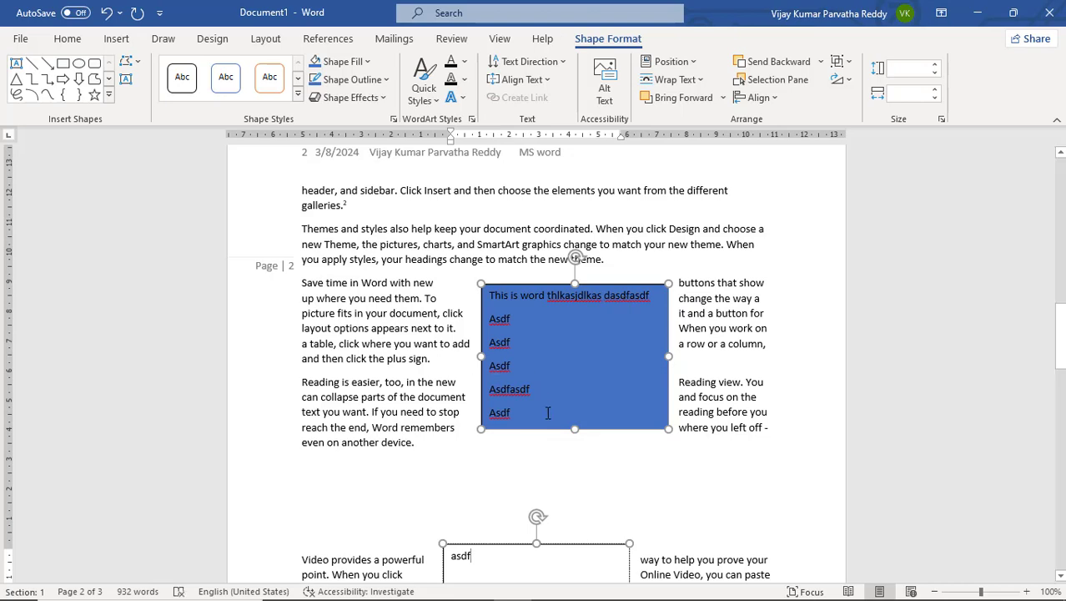
Add "this" to the blue box's last line, followed by the new lines "T worlaskjdfaklsdfjlaskdjf" and "asdfasdfasdf" in the linked box
click(545, 412)
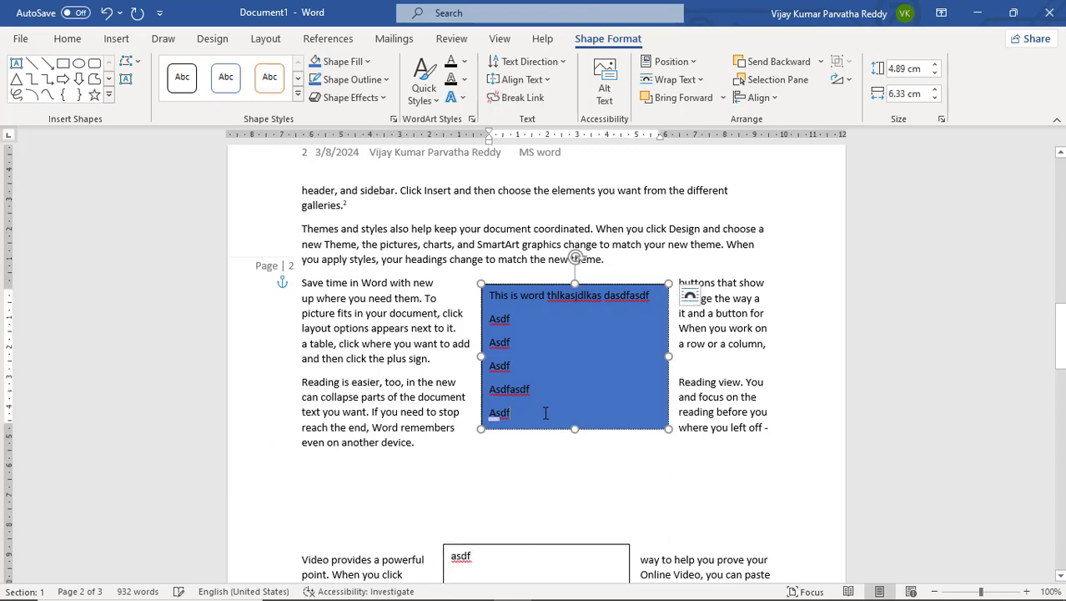
text(this)
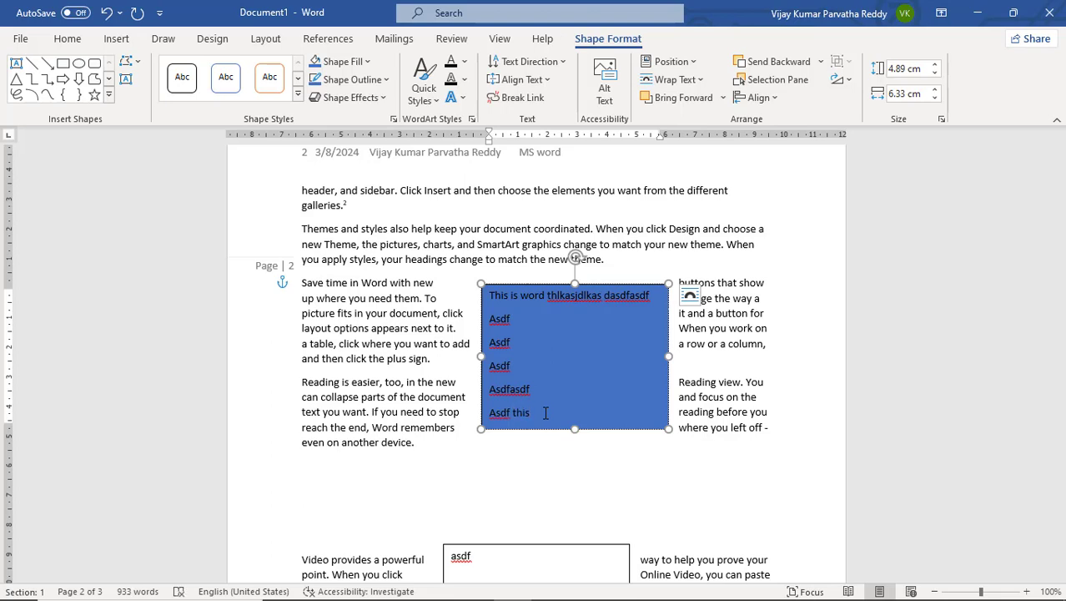
key(Return)
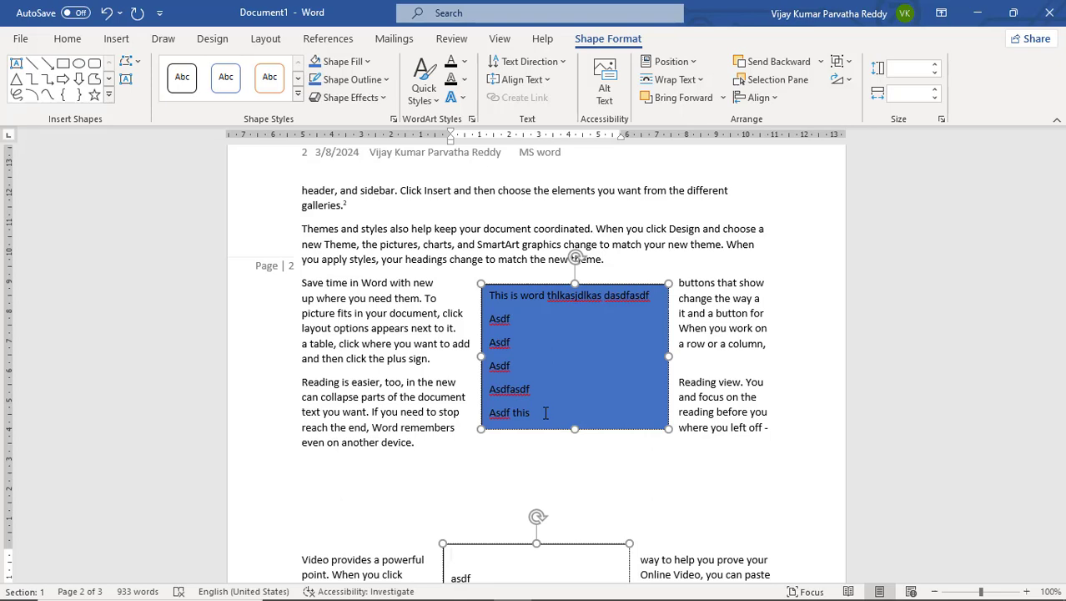
text(t worlaskjdfaklsdfjlaskdjf)
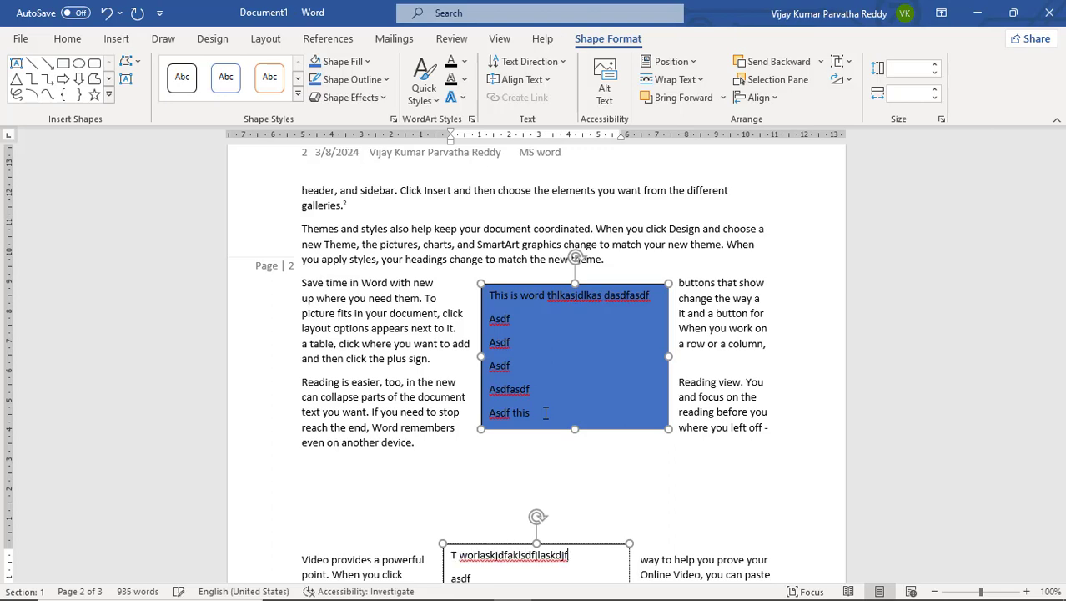
key(Return)
text(asdfasdfasdf)
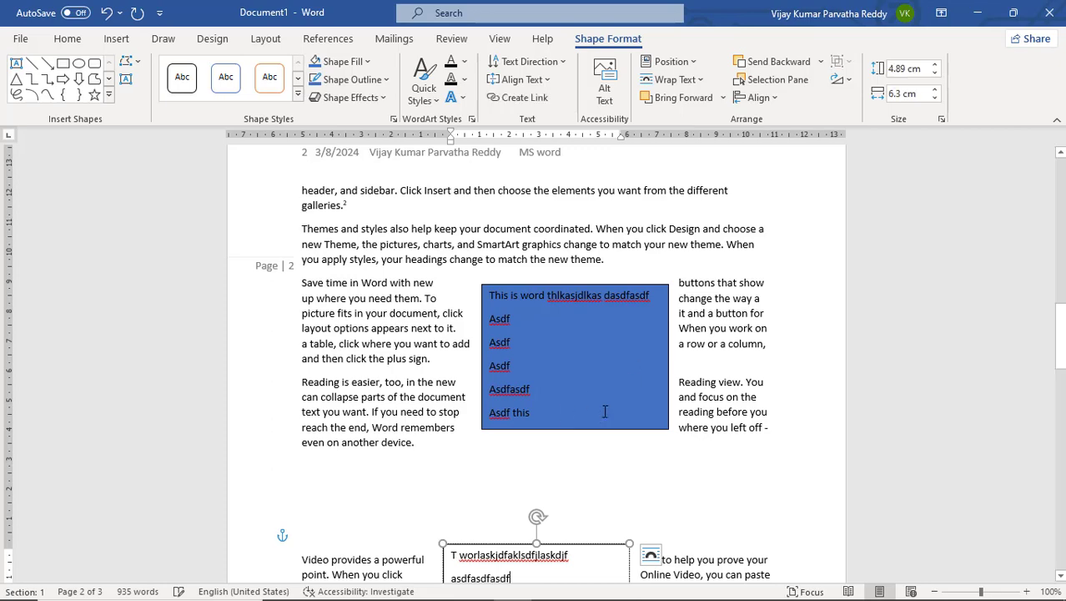
Extend the "Asdfasdf" line in the blue text box with more "asdf" filler and insert several "asdf" lines below it
scroll(602, 416, down, 3)
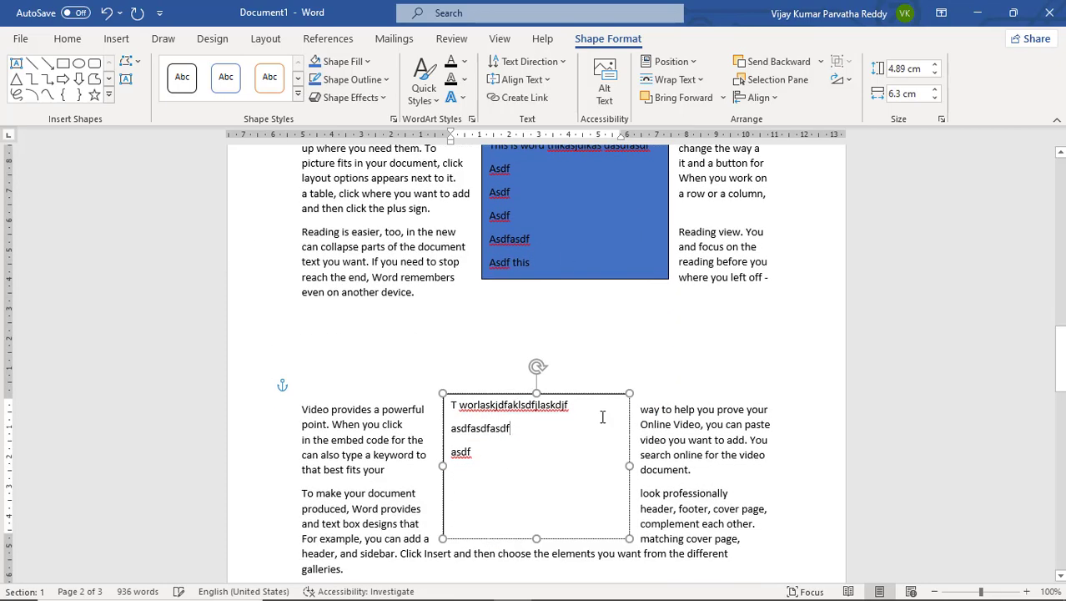
click(597, 274)
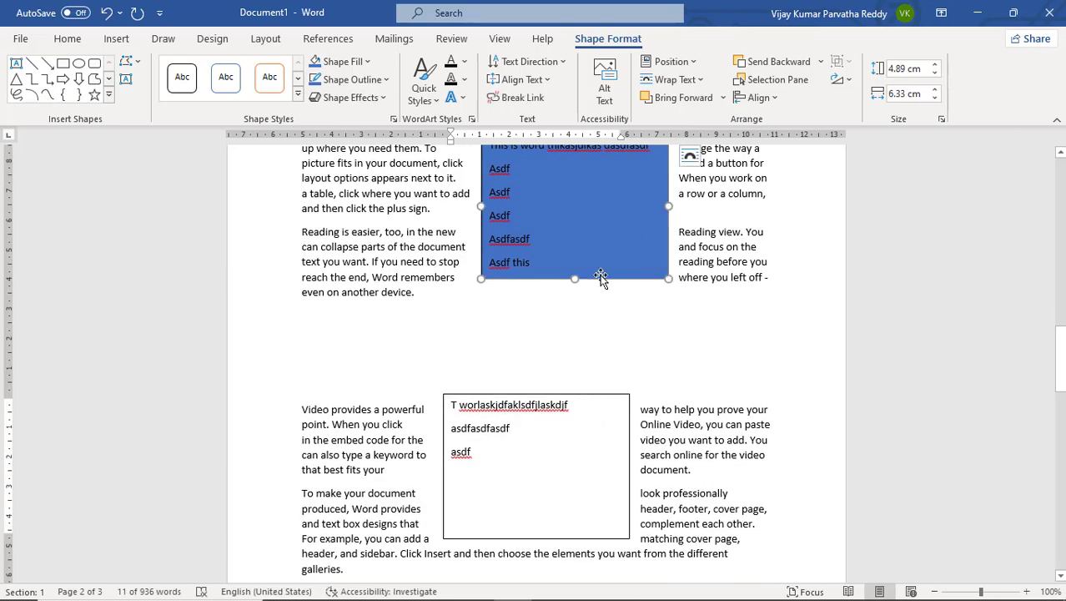
click(581, 253)
text(a)
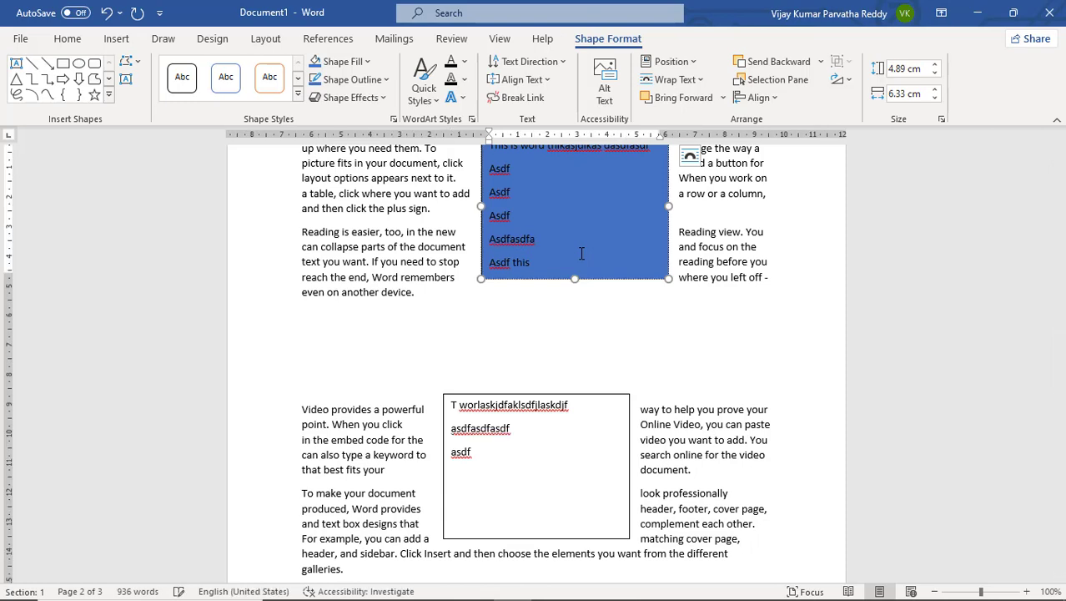
text(sdfasdfasdfasdf)
key(Return)
text(Asdf)
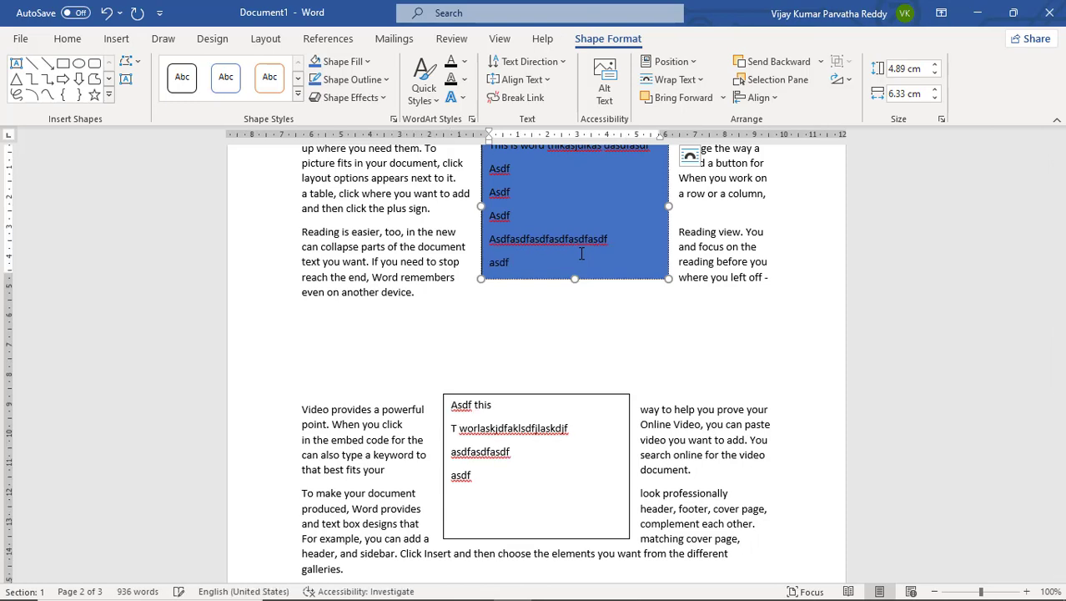
key(Return)
text(asdf)
key(Return)
text(asdf)
key(Return)
text(asdf)
key(Return)
text(asdf)
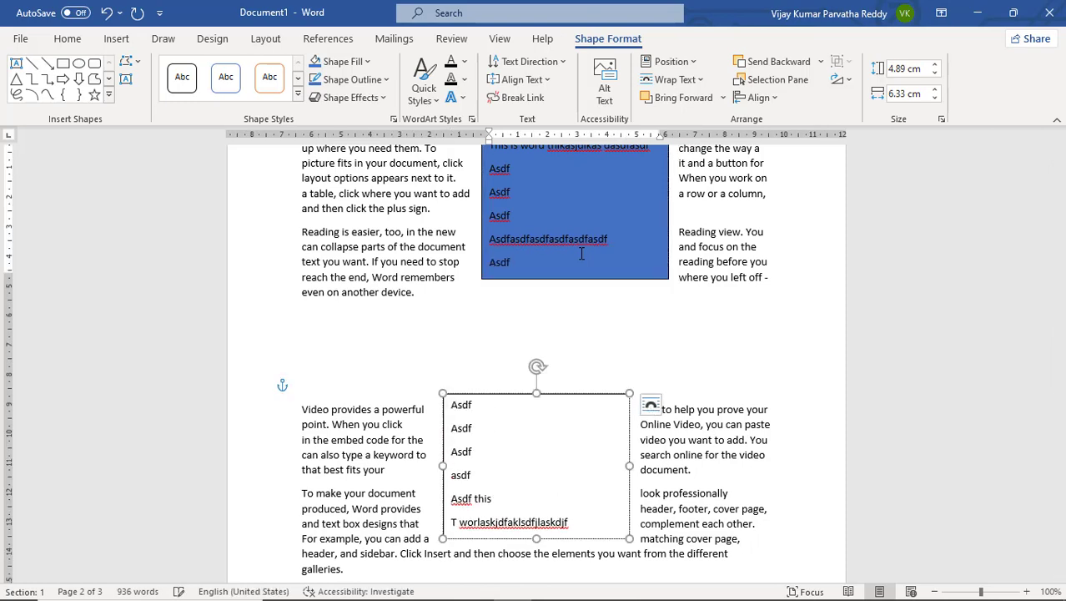
text( asdf)
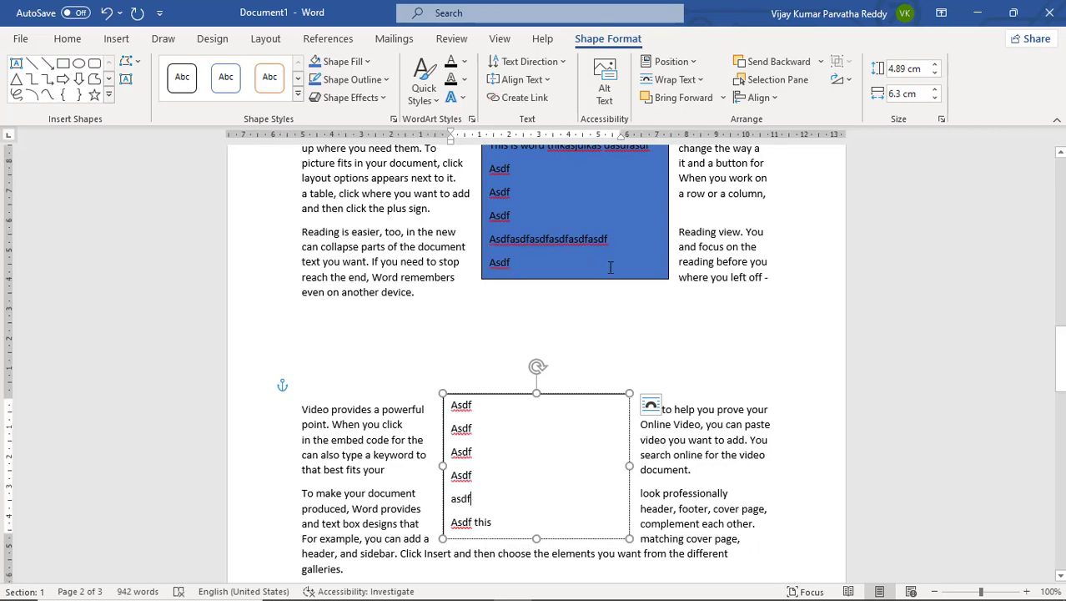
Move the blue text box down over the blank lines and the white one beside the "To make your document look" paragraph
drag(609, 277, 580, 350)
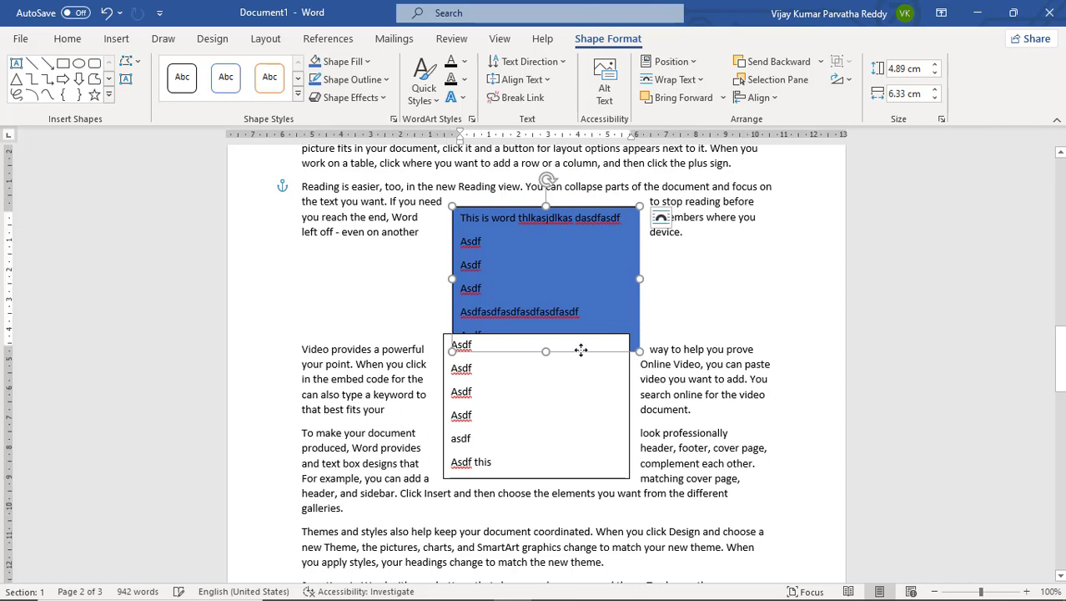
click(583, 340)
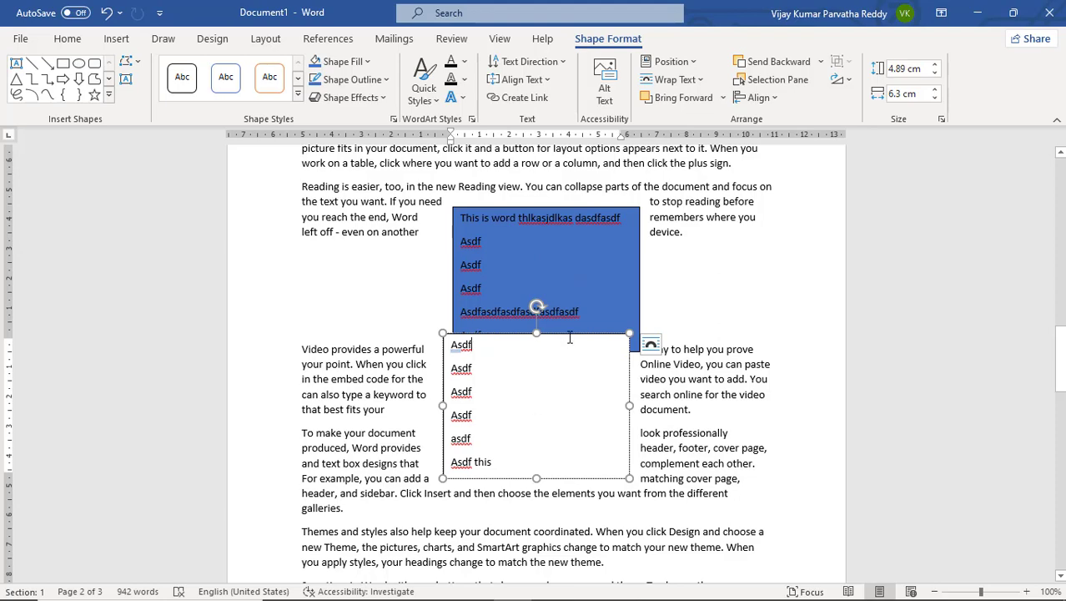
drag(569, 340, 583, 412)
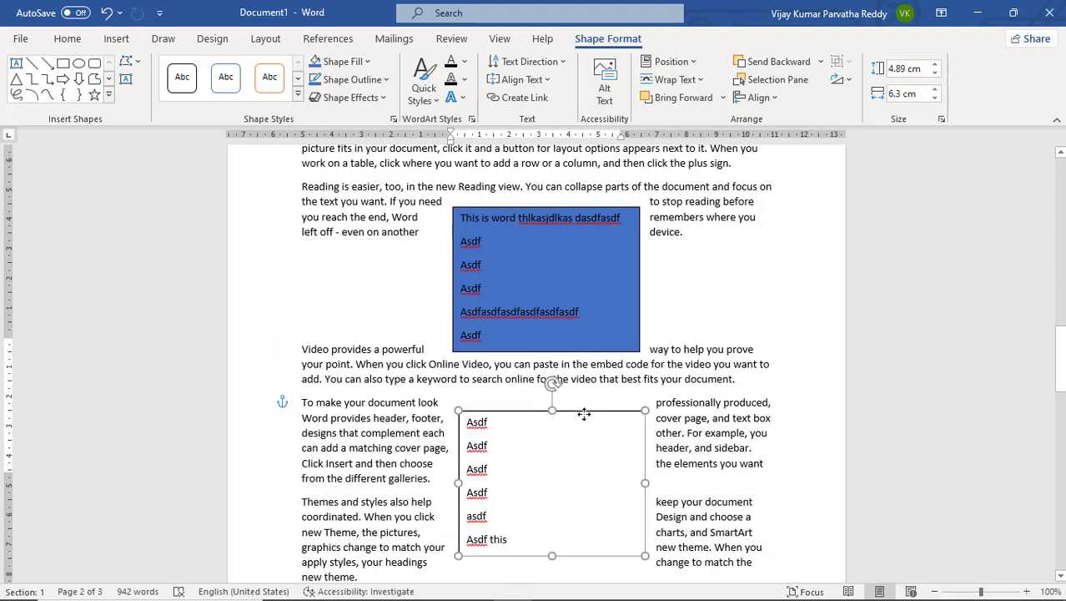
Break the link between the two text boxes and add more "asdf" filler to the sixth line of the blue box
click(578, 311)
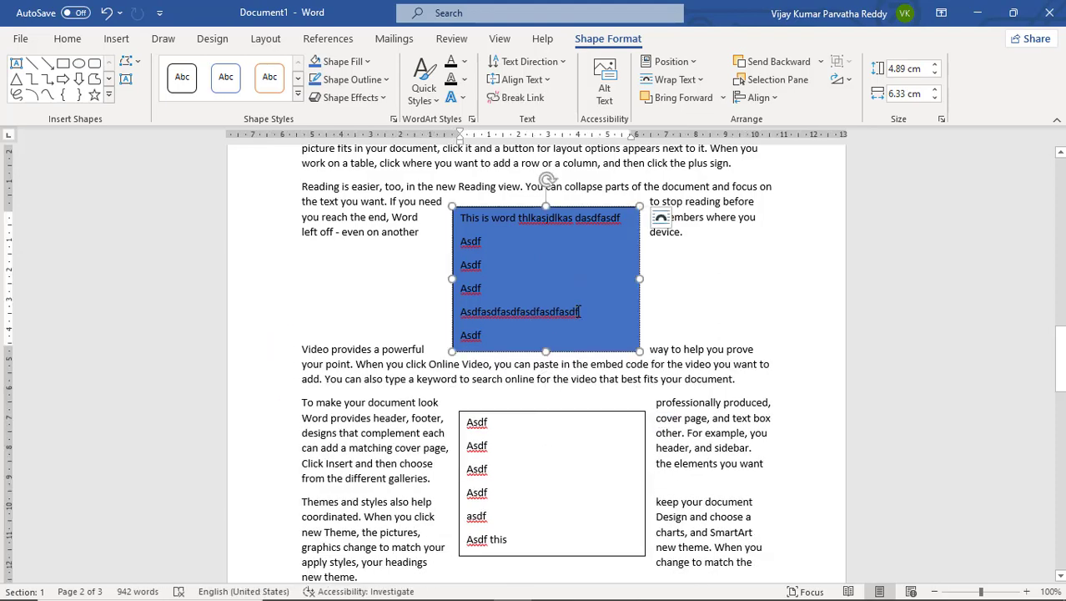
click(532, 102)
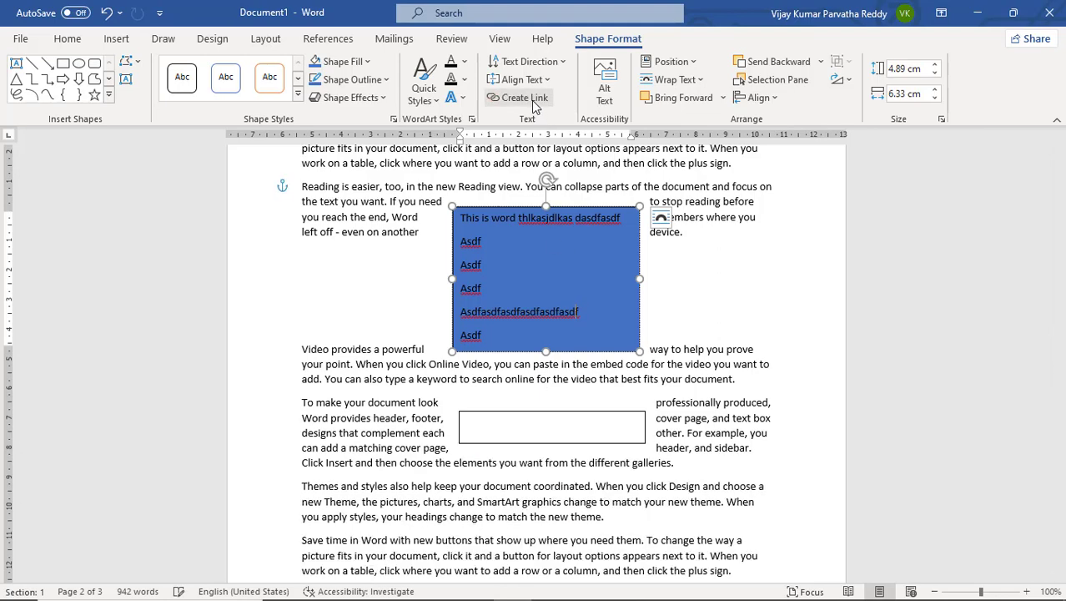
click(534, 330)
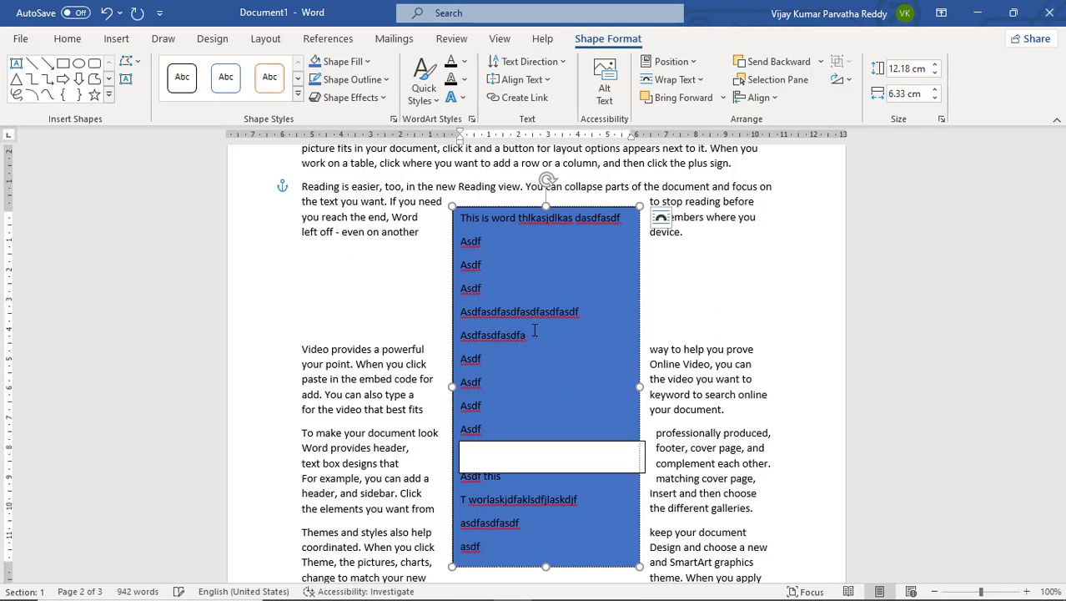
click(570, 455)
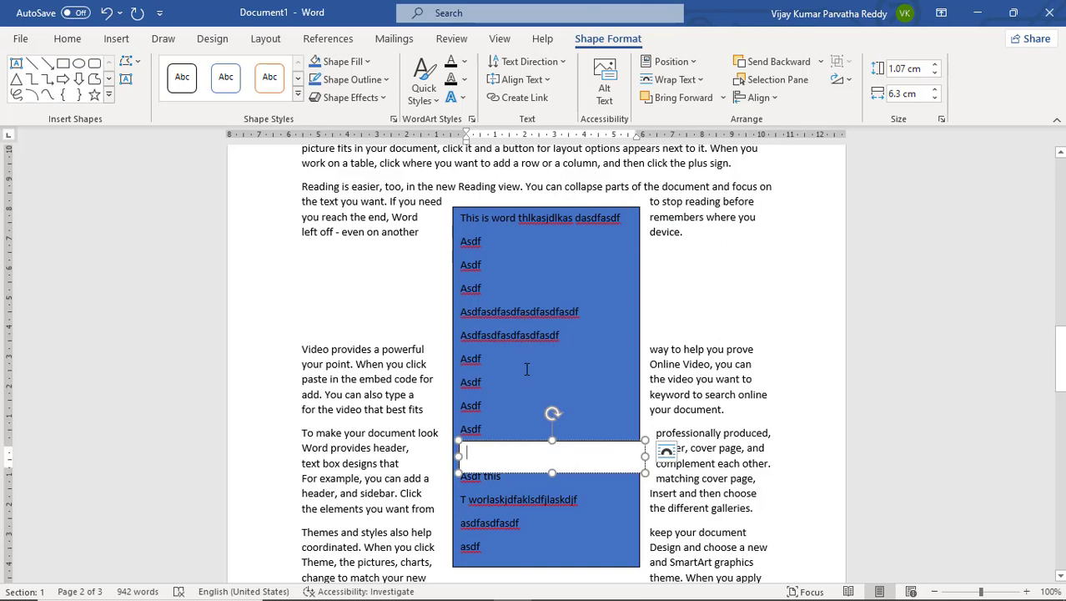
click(636, 210)
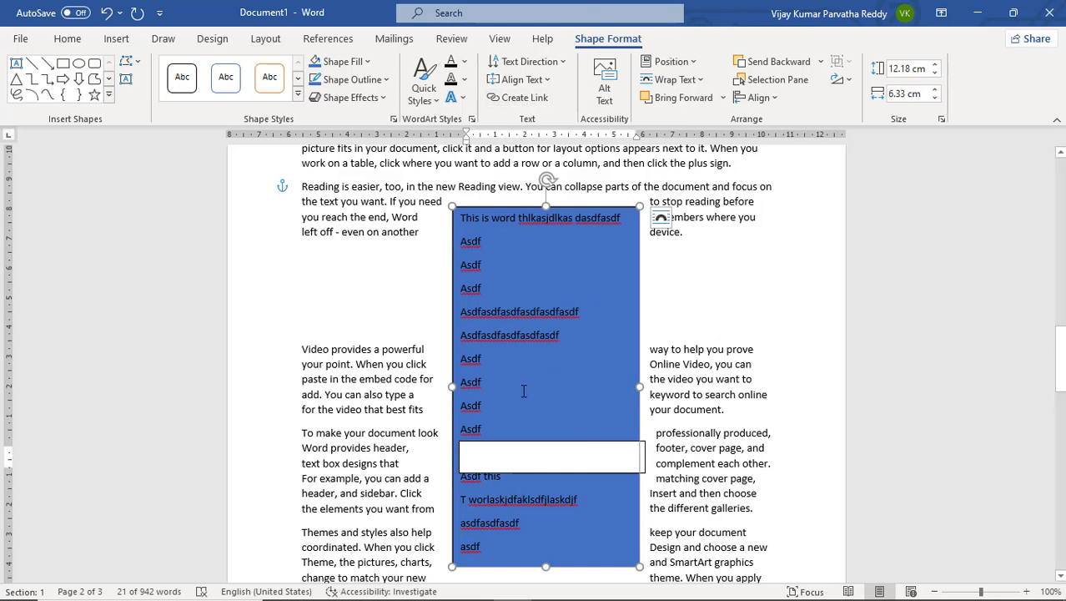
click(521, 453)
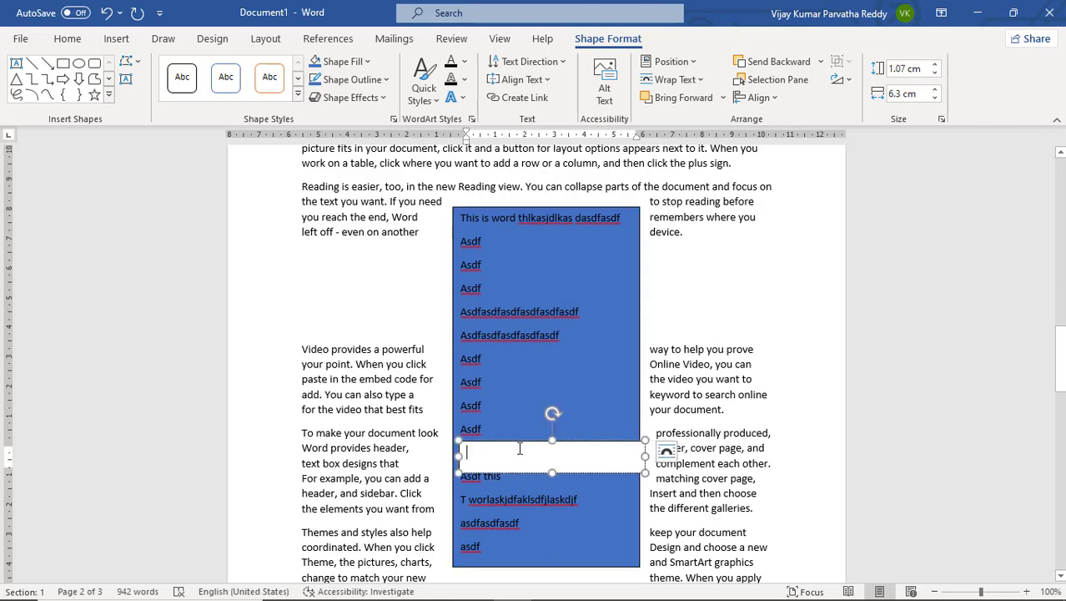
Delete the blue text box and the empty white text box, and return to the blank lines in the document body
click(579, 207)
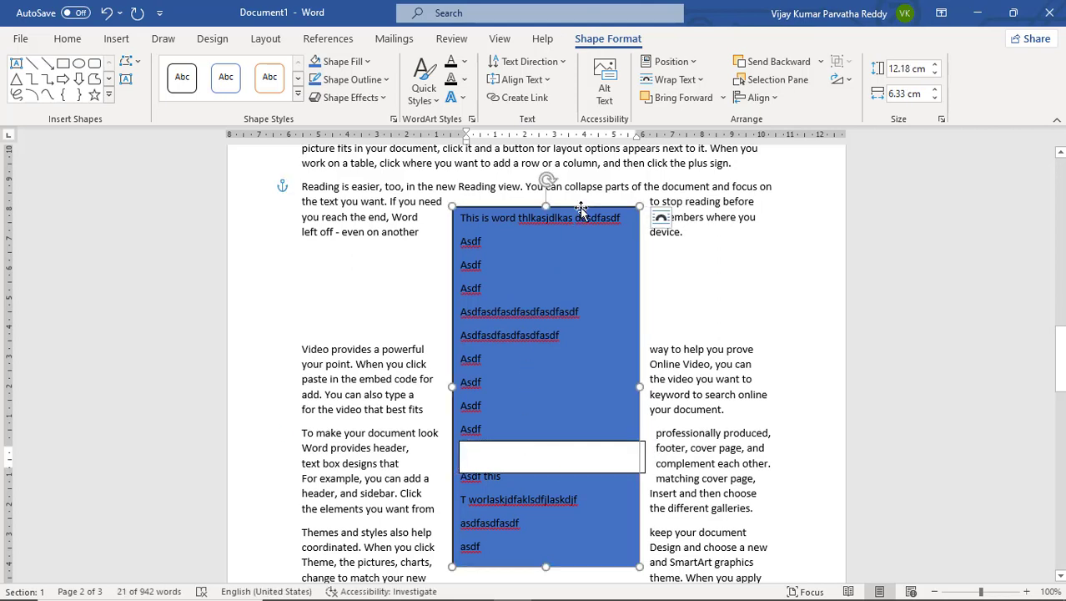
key(Delete)
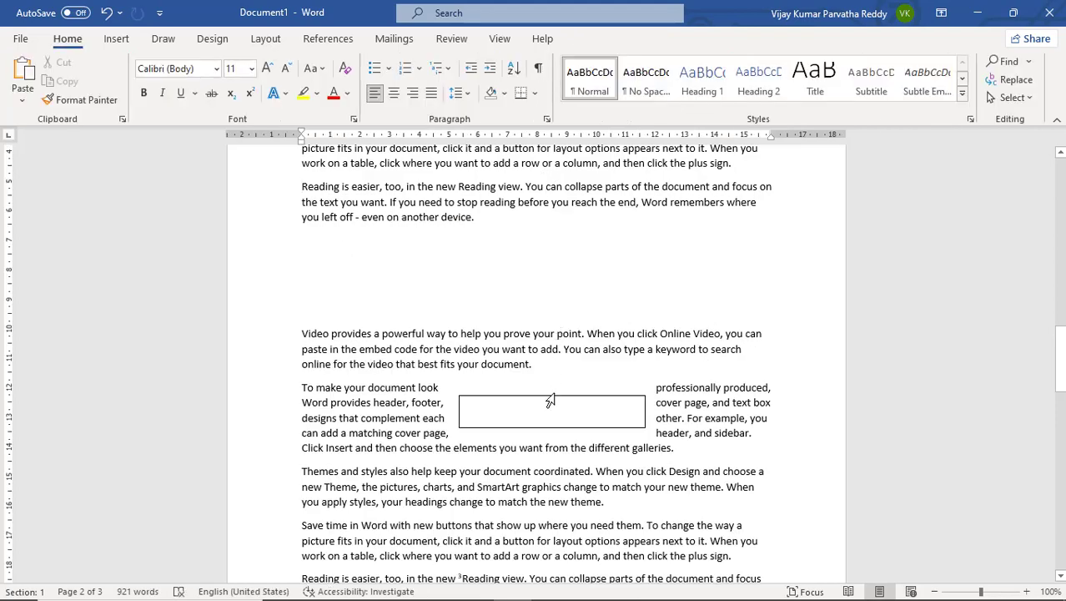
click(559, 400)
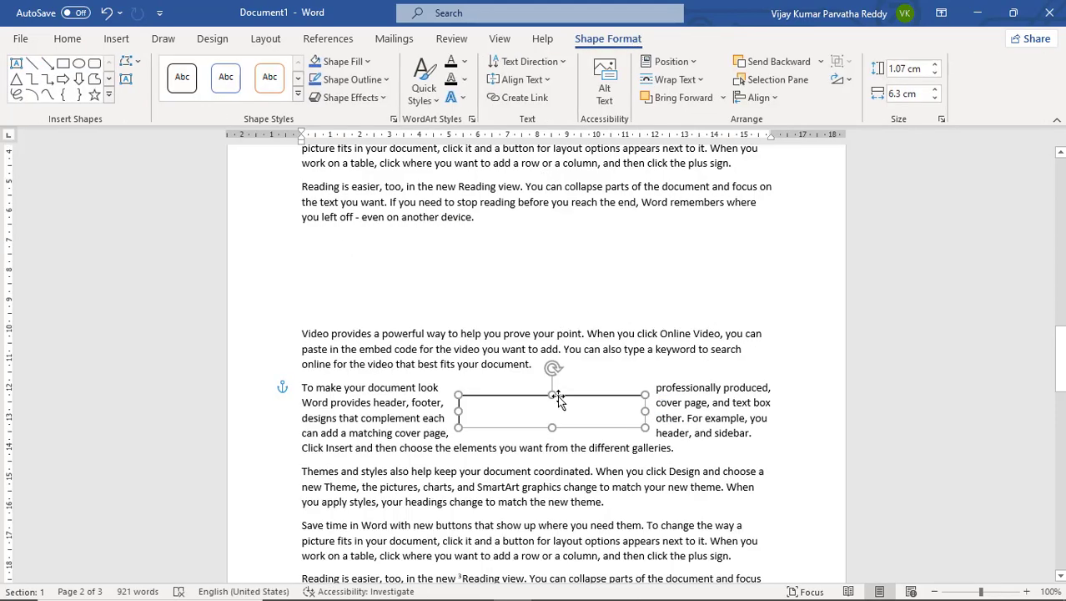
key(Delete)
click(518, 265)
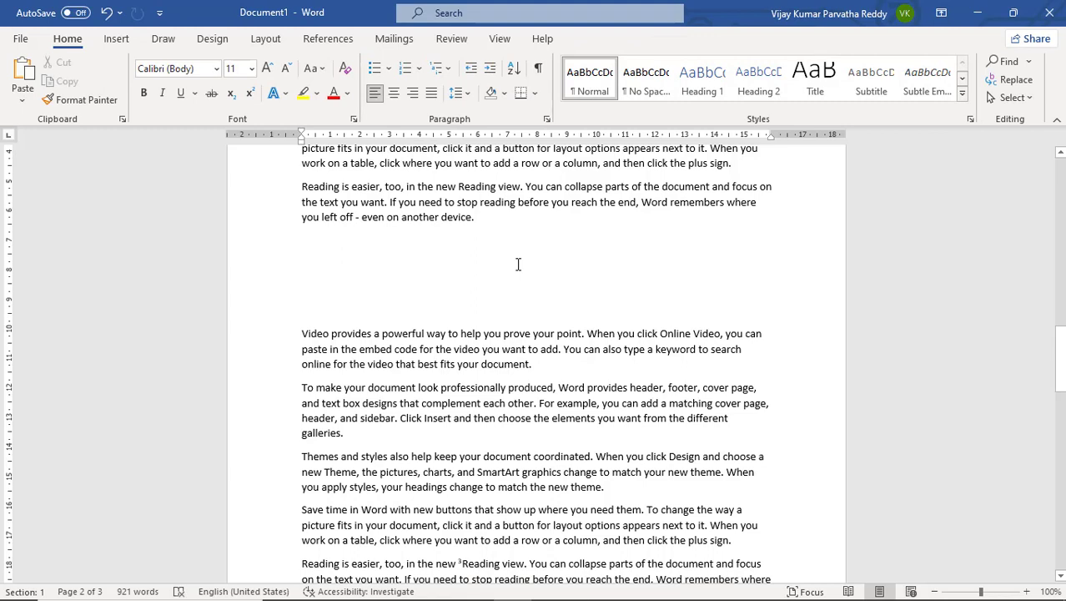
Insert the saved EDUSOFT AutoText entry on the blank line above the "Video provides" paragraph
click(116, 39)
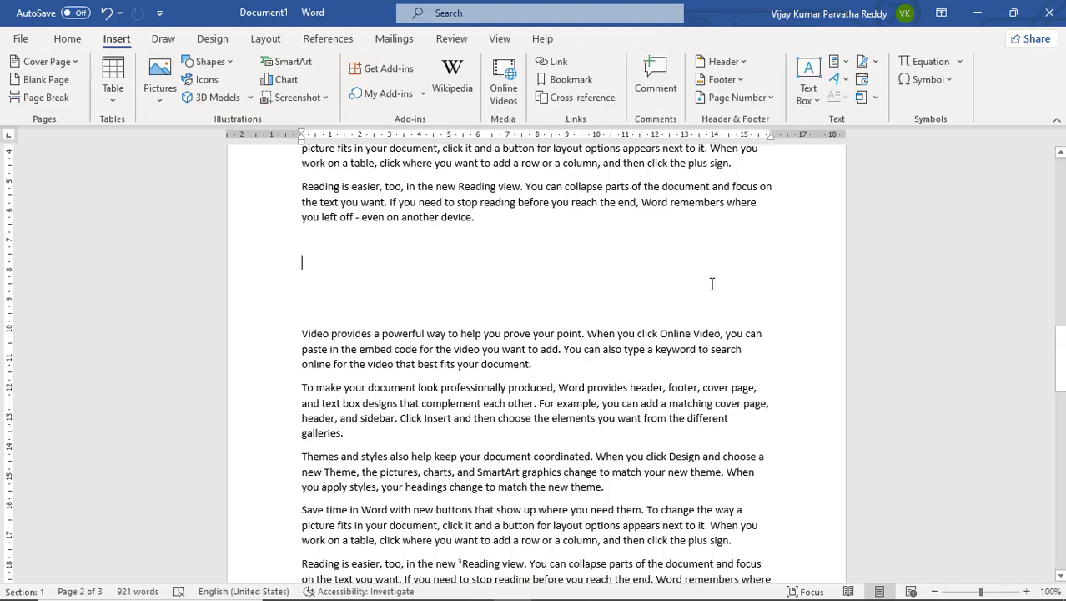
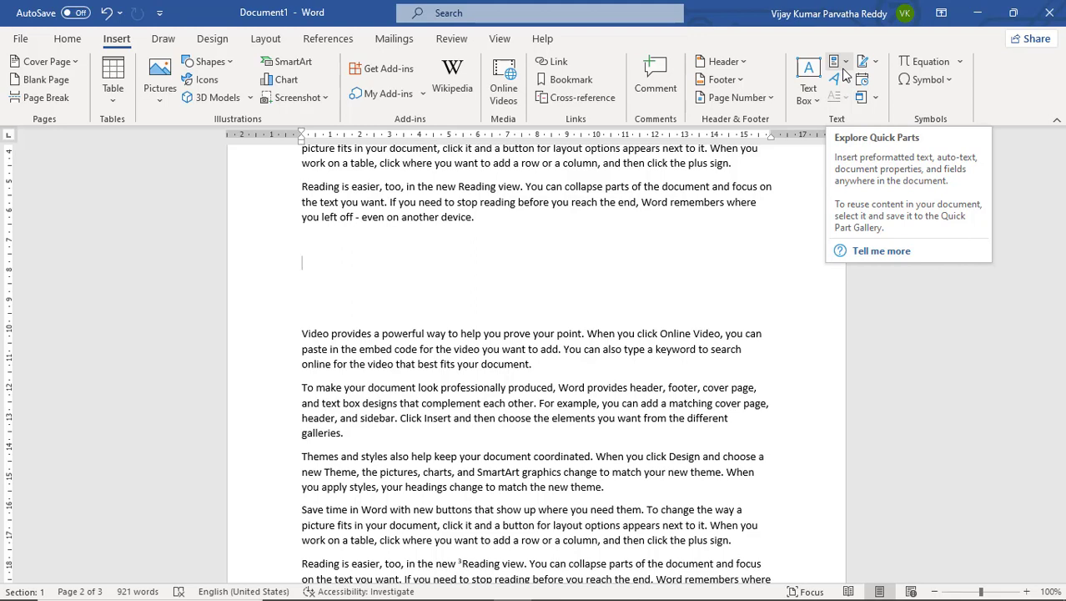
click(844, 65)
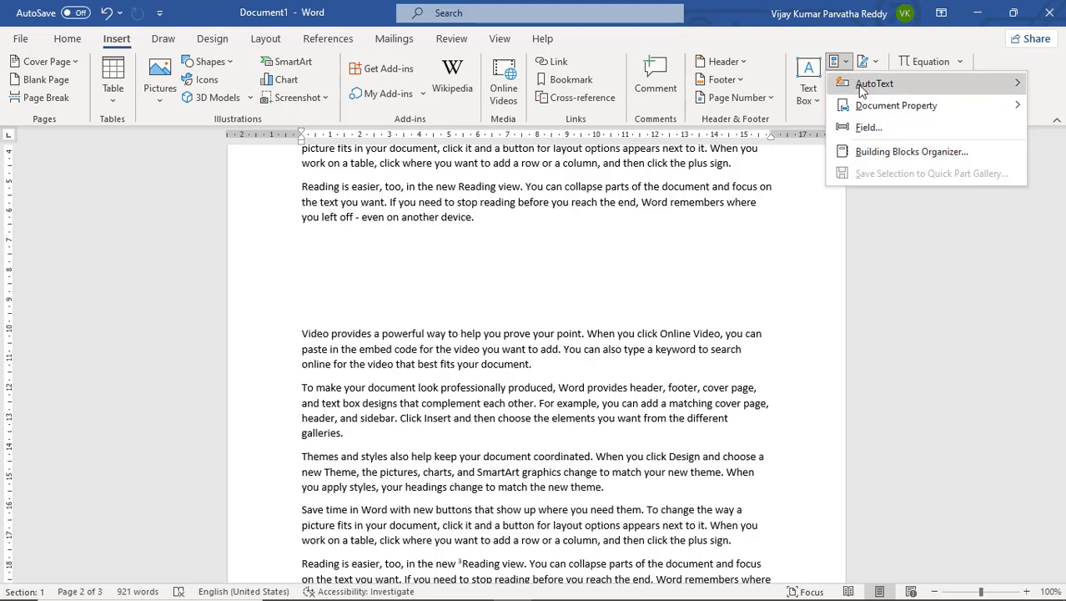
mouse_move(866, 87)
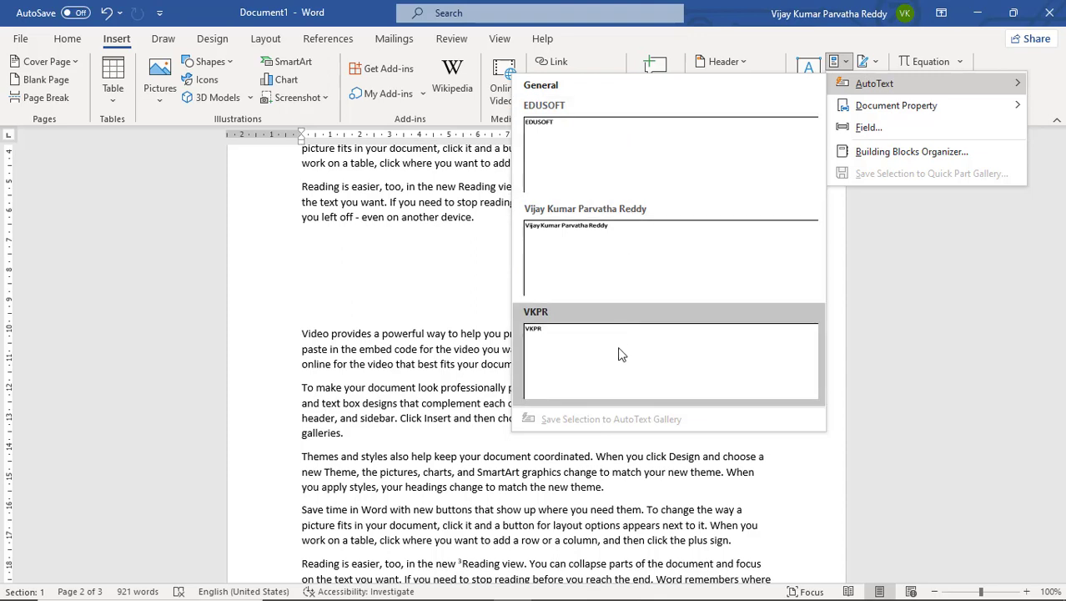
click(599, 158)
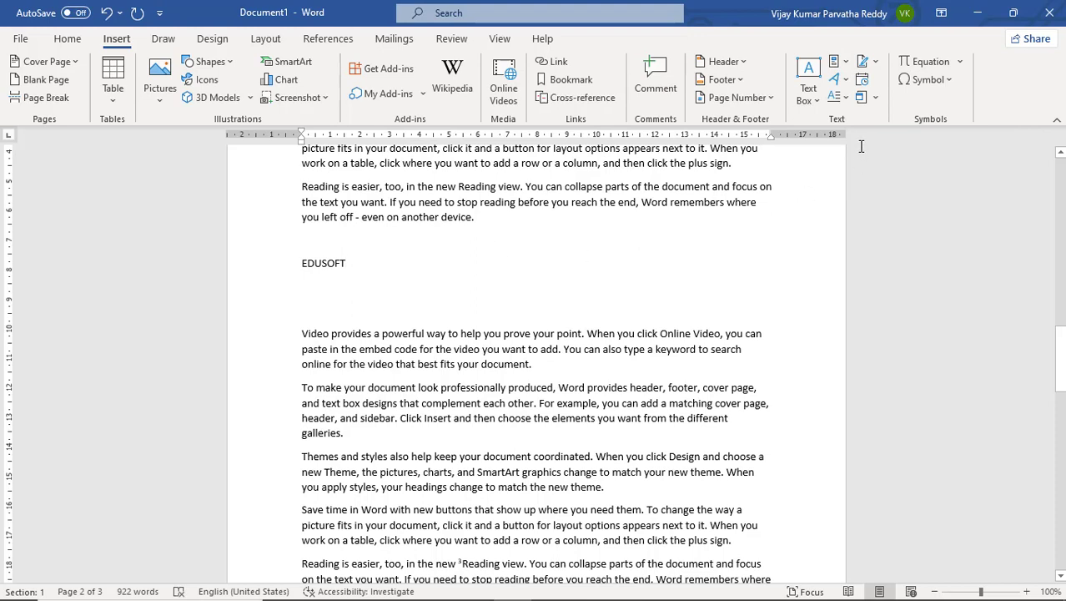
Display the full list of document properties in the file's information page
click(846, 63)
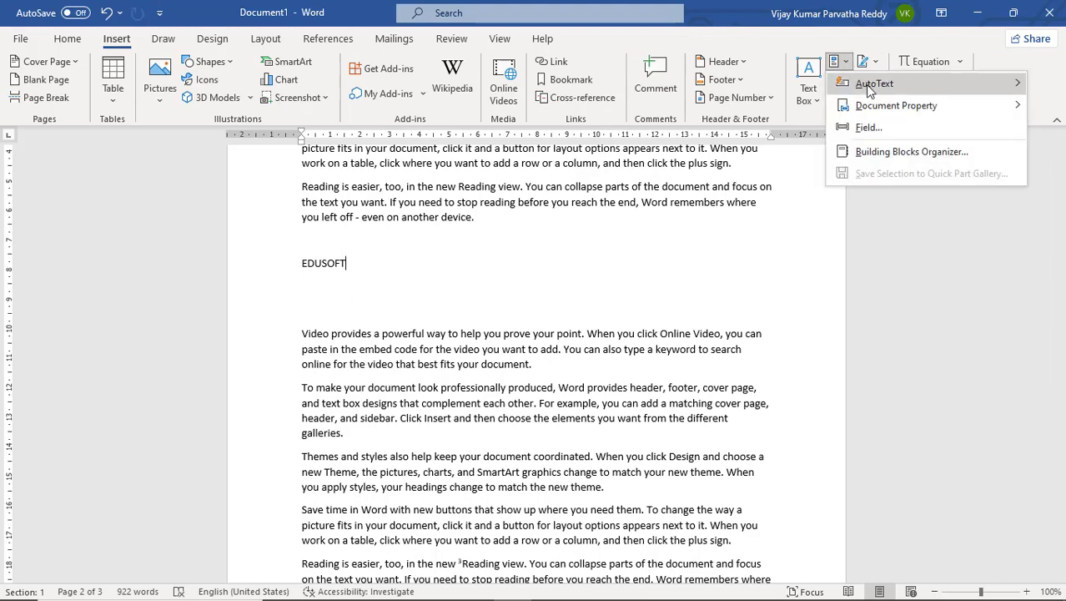
mouse_move(882, 111)
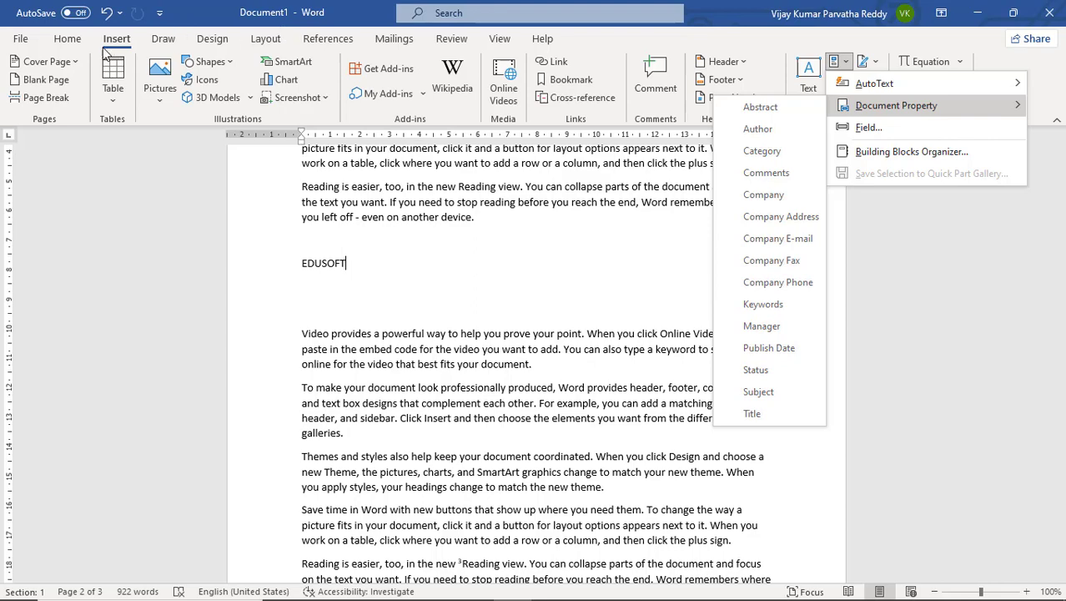
click(21, 41)
click(21, 41)
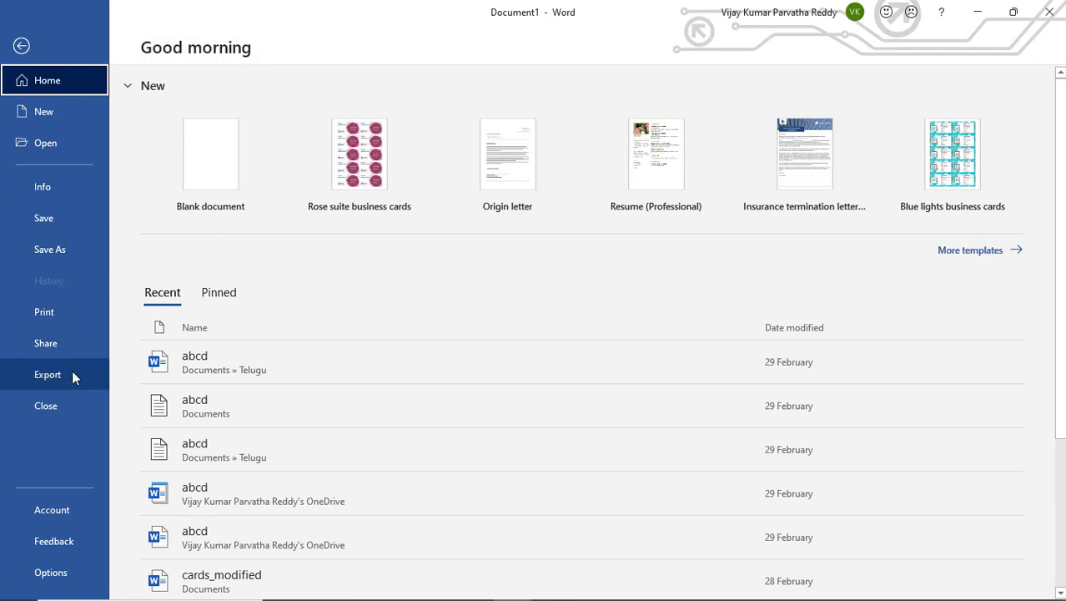
click(67, 511)
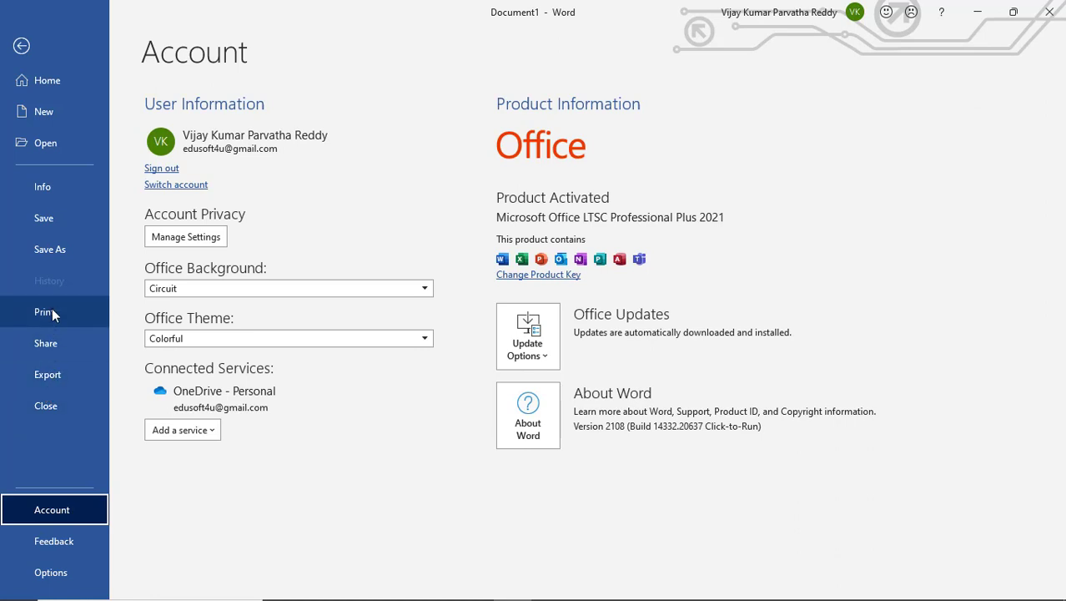
click(55, 193)
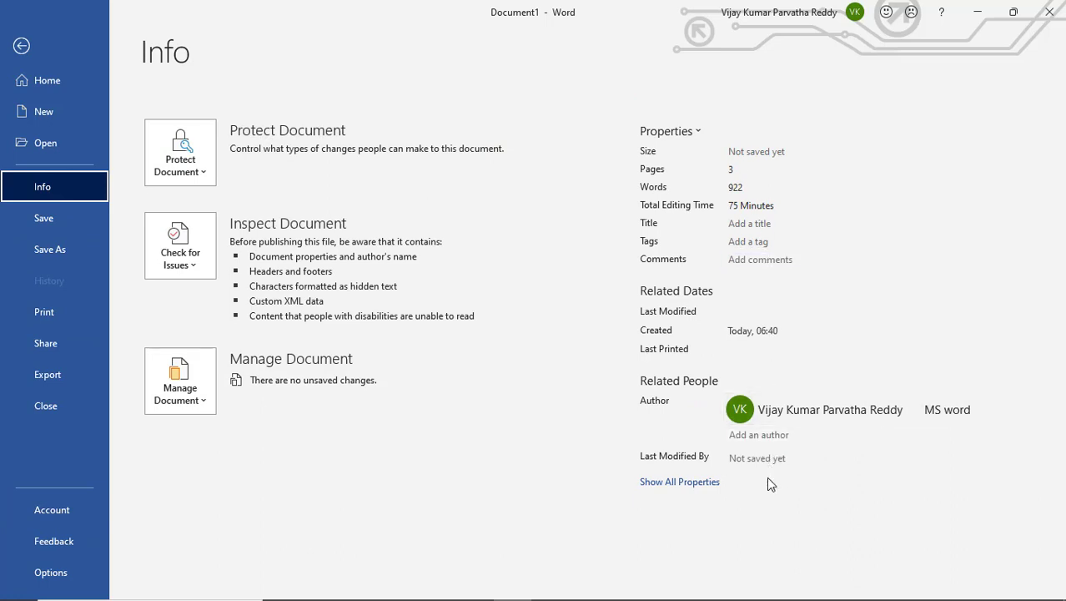
click(709, 484)
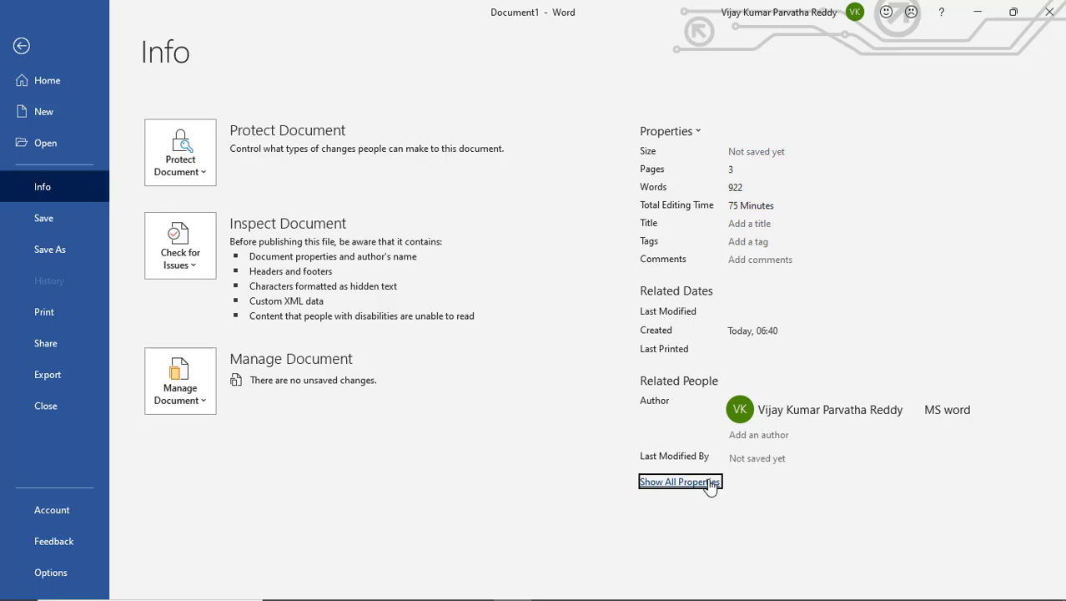
scroll(842, 448, down, 1)
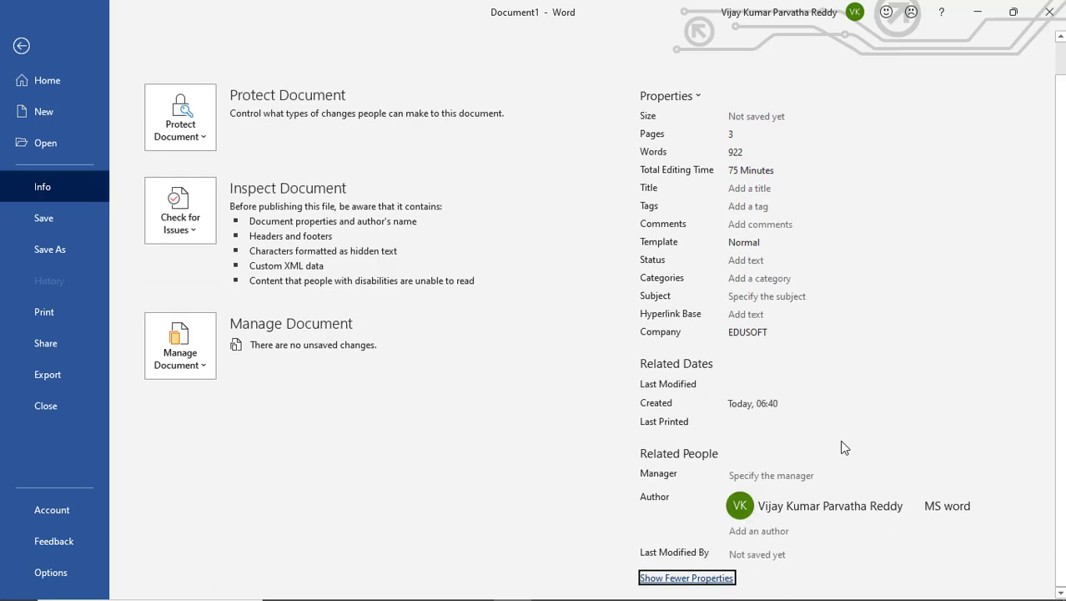
Change the document's Company property to "EDUSOFT Learning Systems" and return to the document
click(763, 332)
double_click(772, 332)
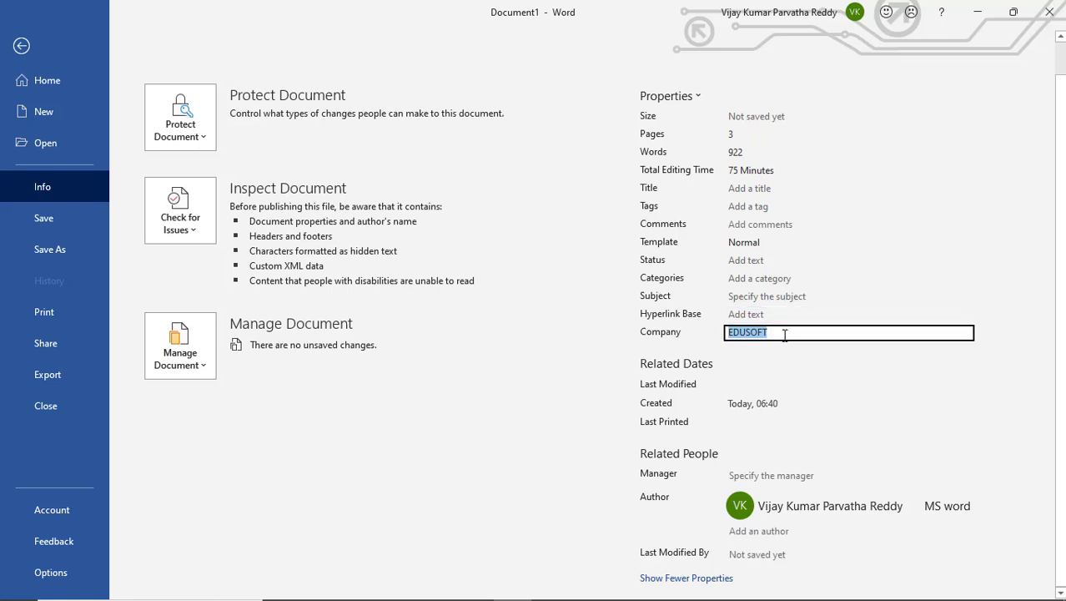
click(785, 333)
key(BackSpace)
key(BackSpace)
key(BackSpace)
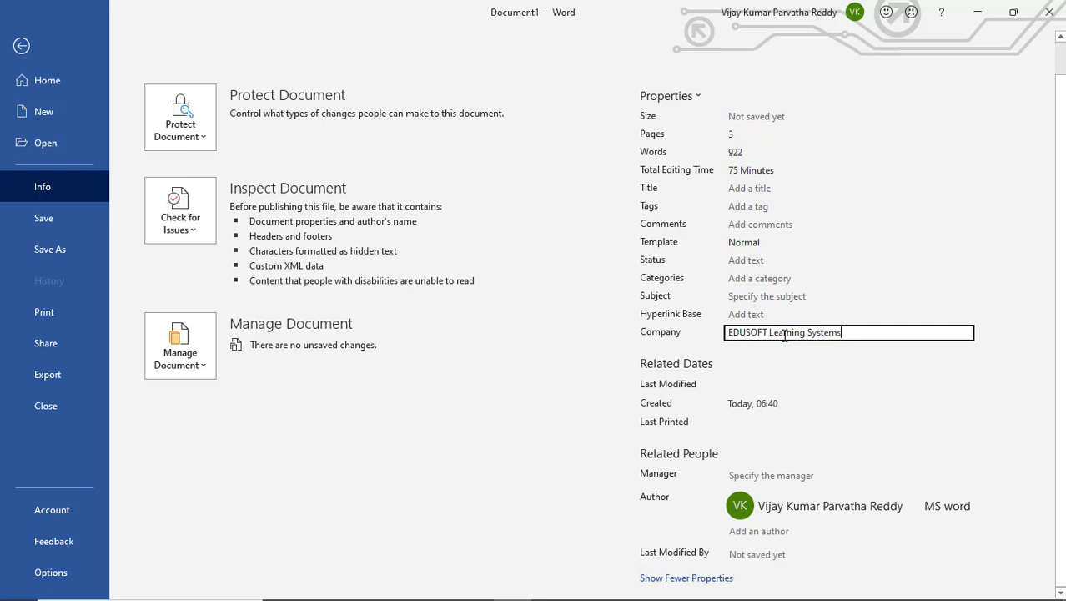
click(755, 278)
click(768, 259)
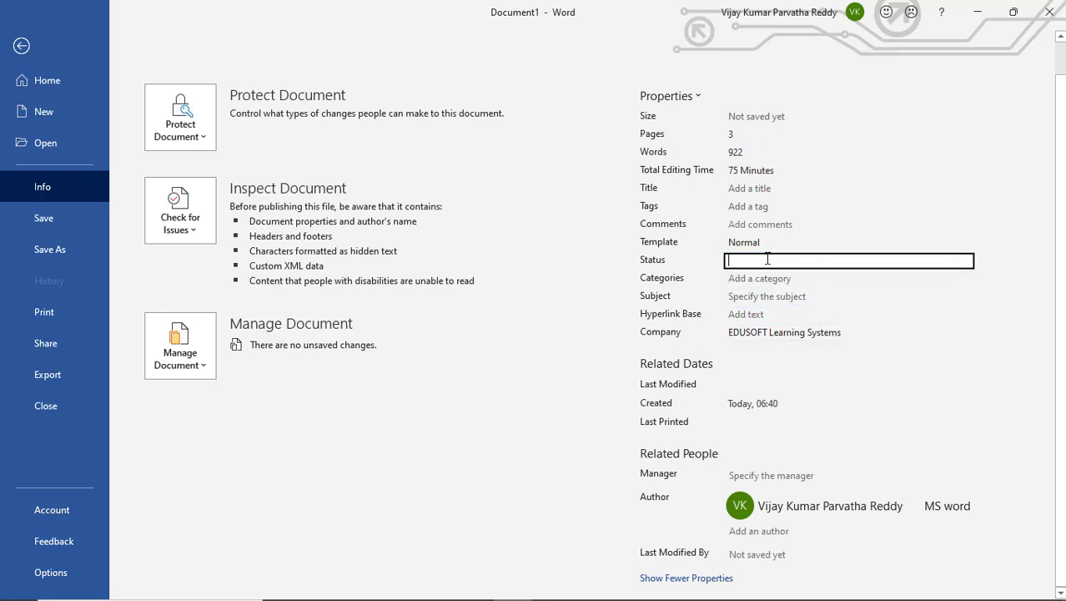
key(Escape)
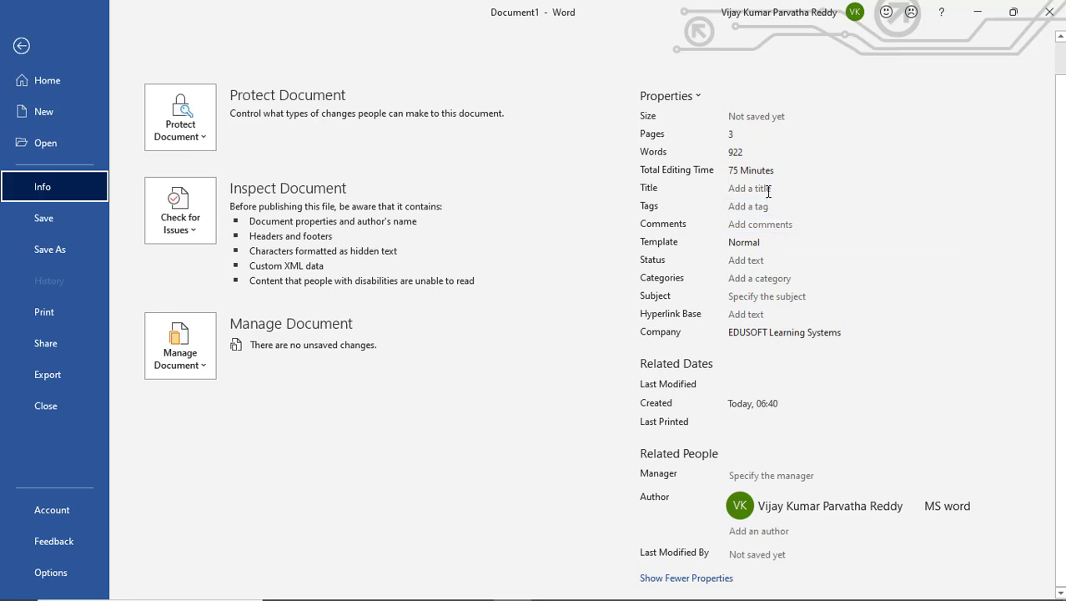
click(768, 190)
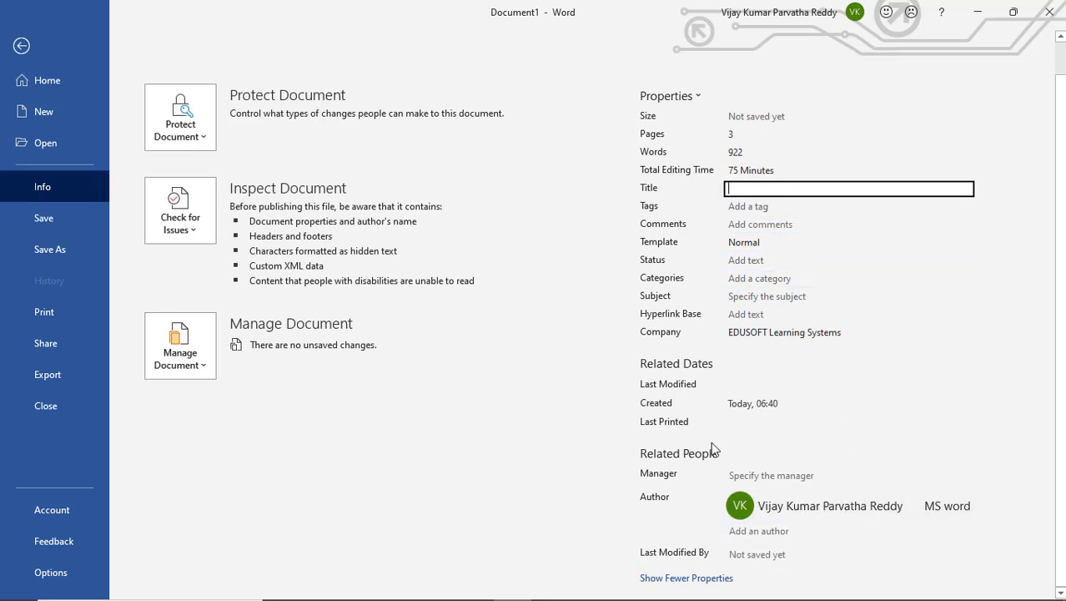
click(21, 45)
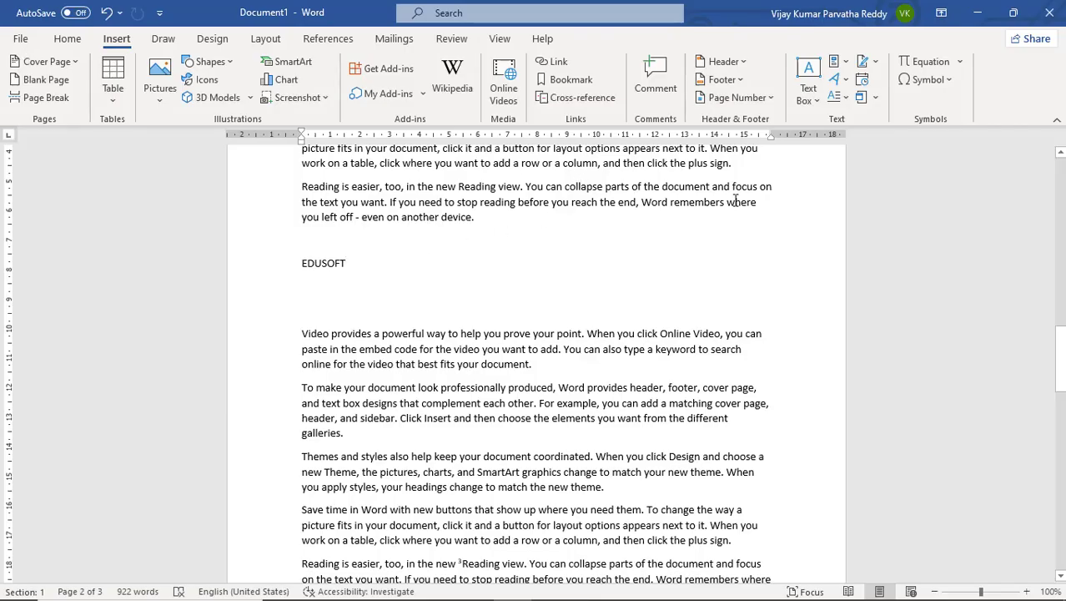
Insert the Company document property on a new line below EDUSOFT and place the cursor on the blank line beneath it
key(Return)
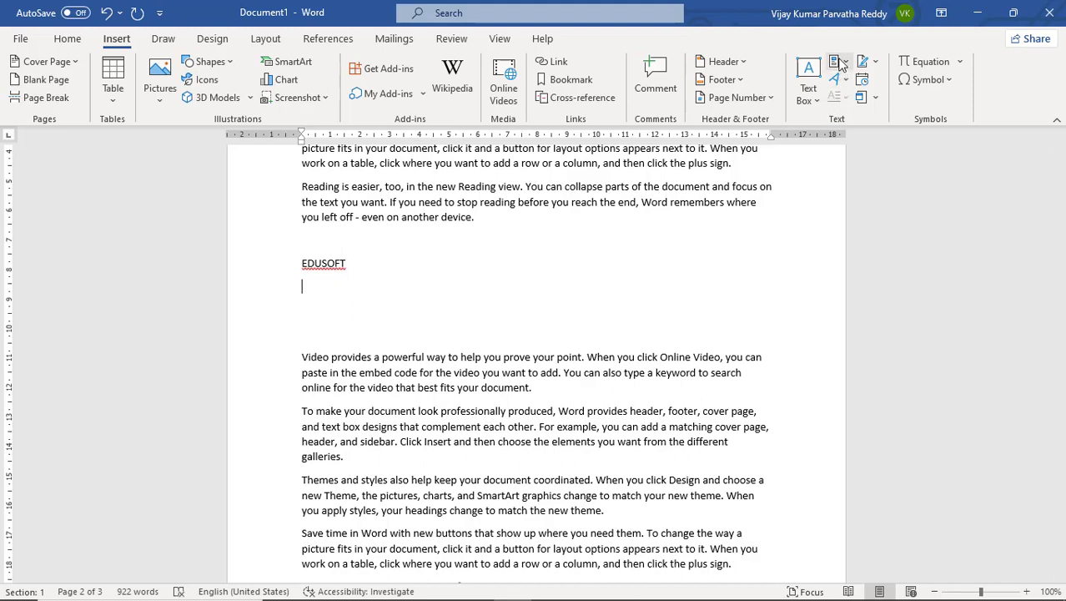
click(844, 64)
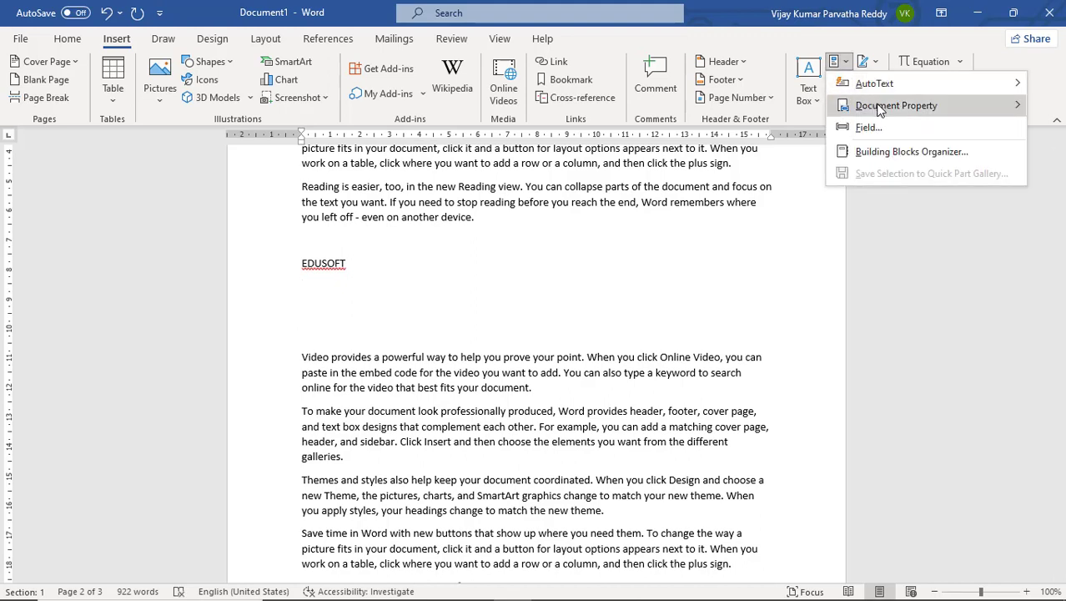
mouse_move(878, 109)
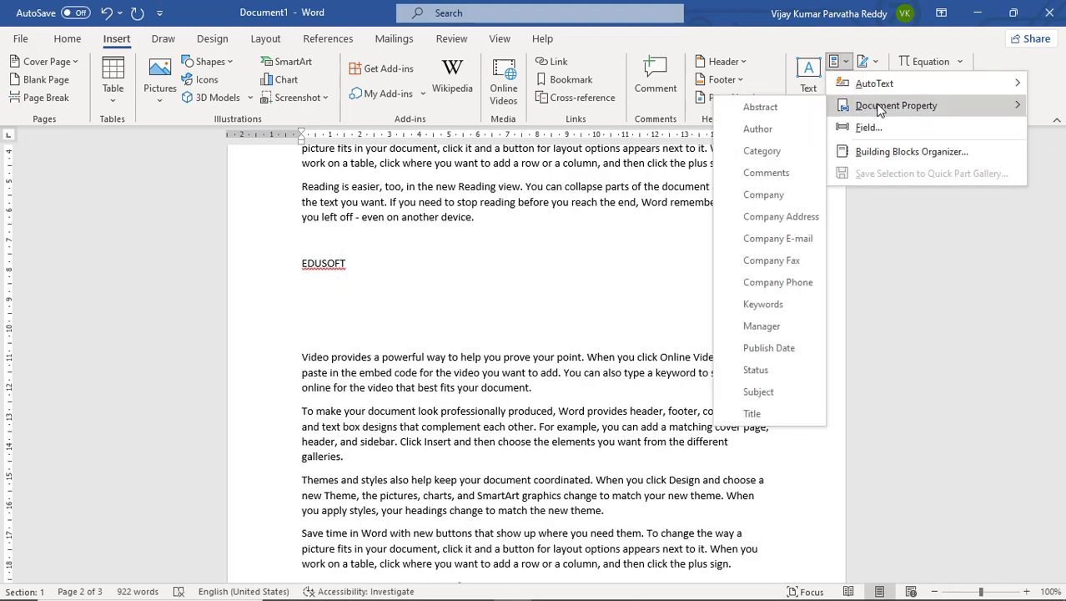
click(773, 194)
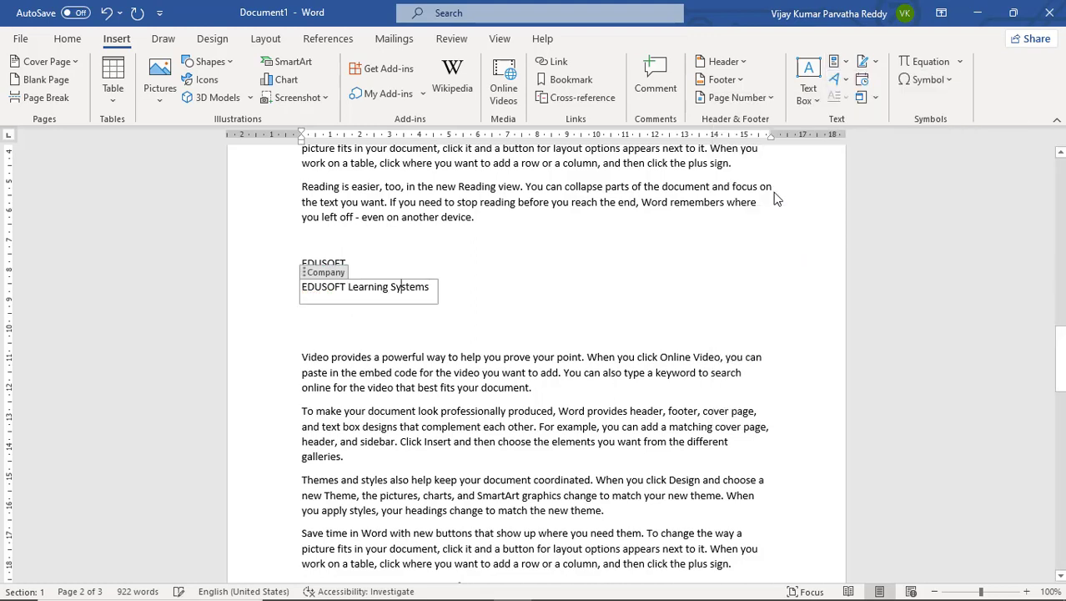
click(458, 305)
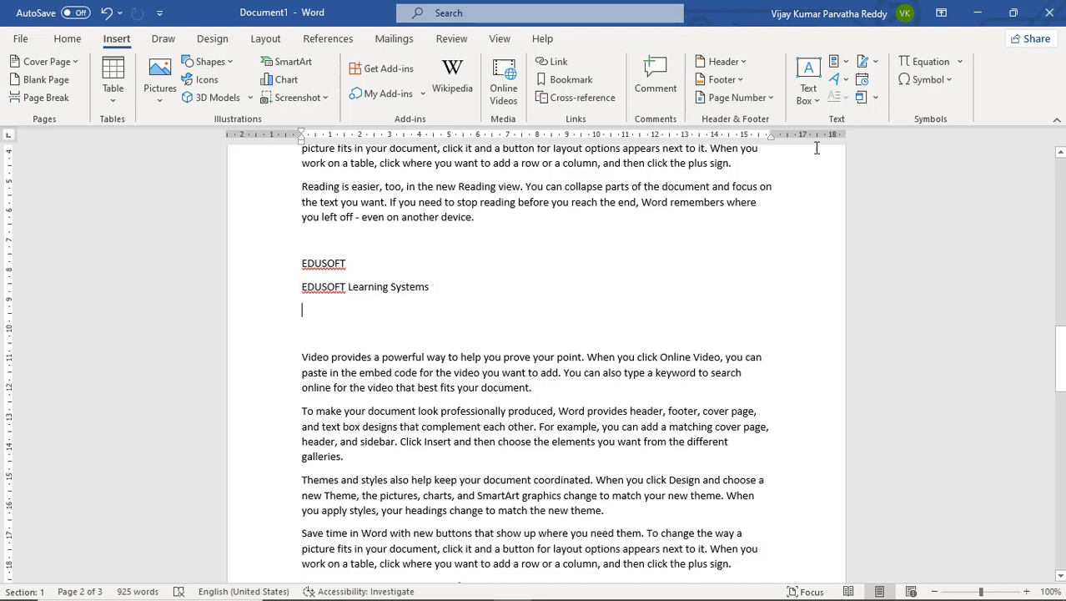
Insert bevelled dark grey WordArt reading "Ms Word" and move it to the right, beside the "EDUSOFT Learning Systems" line
click(842, 75)
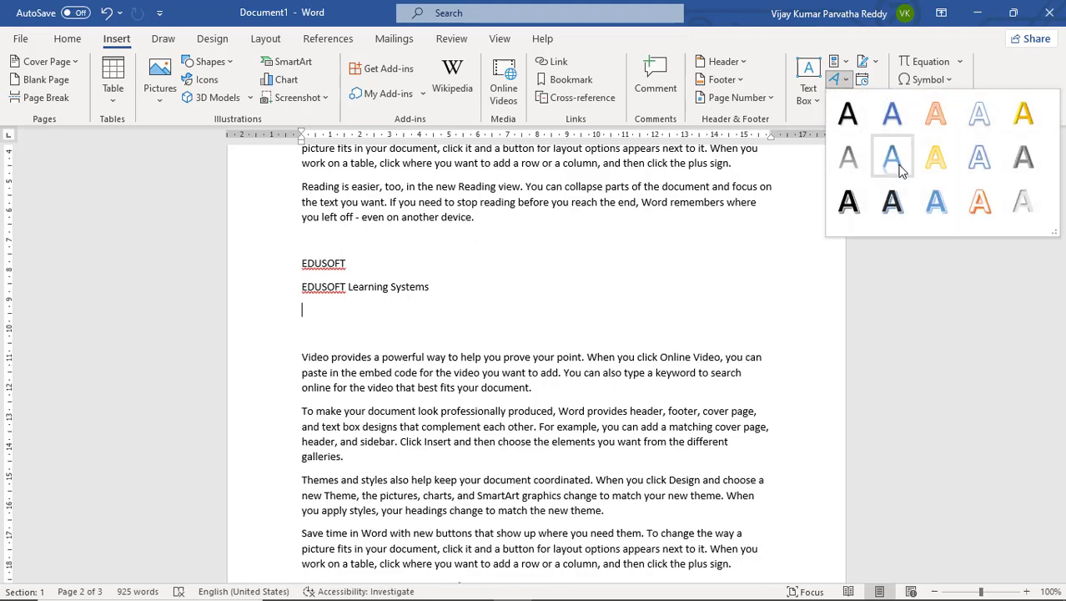
click(1016, 174)
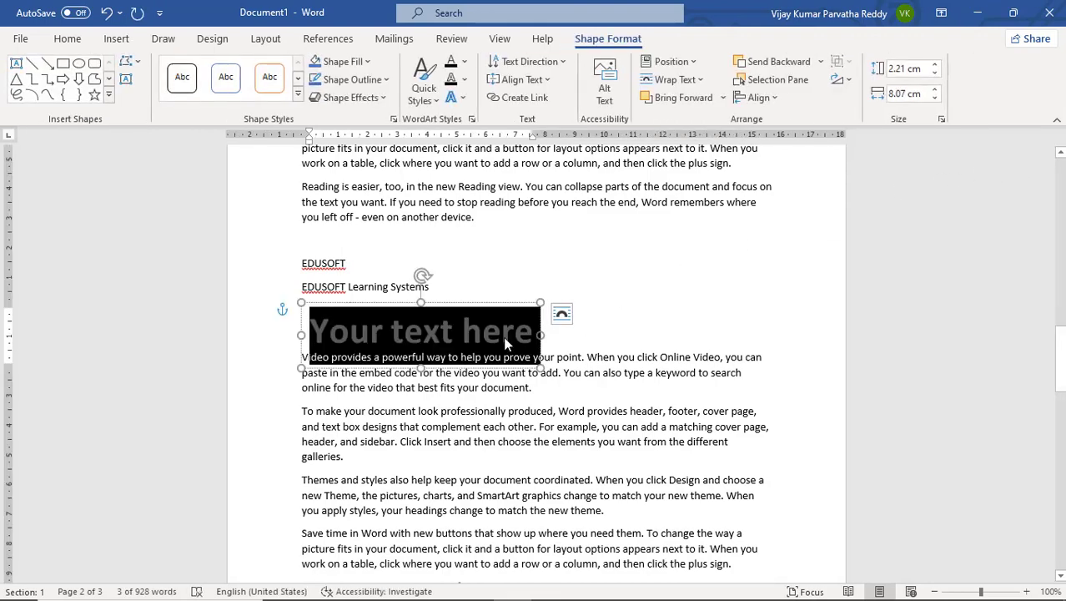
text(Ms)
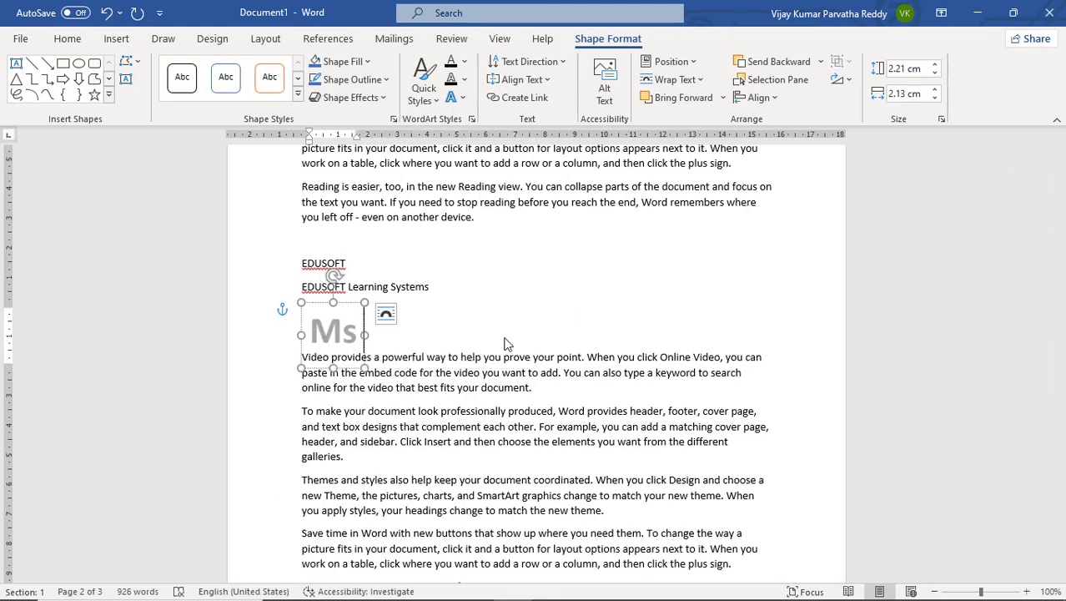
text( Word)
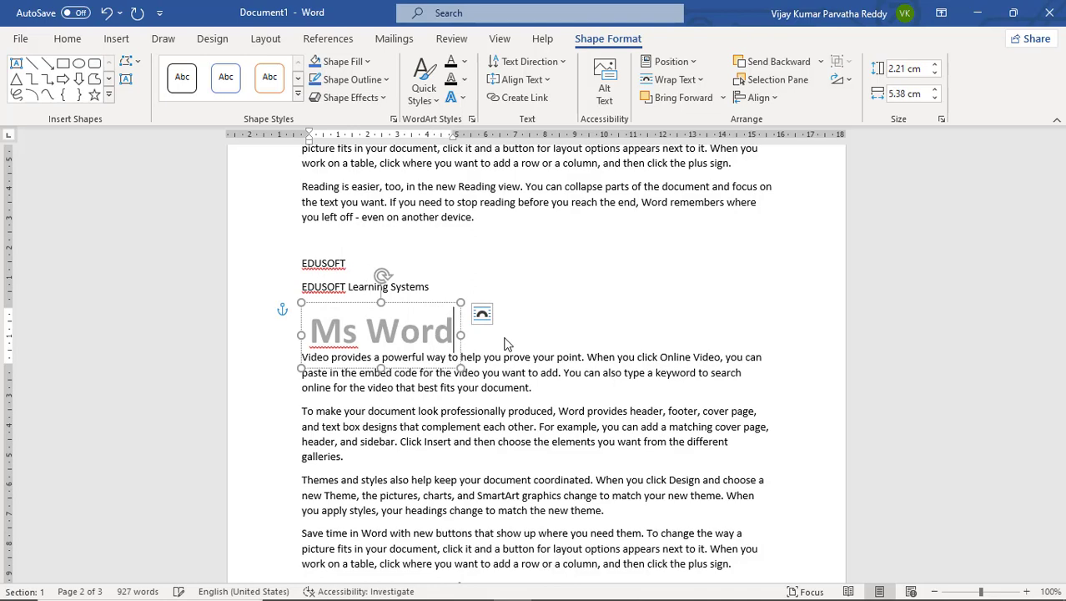
click(521, 337)
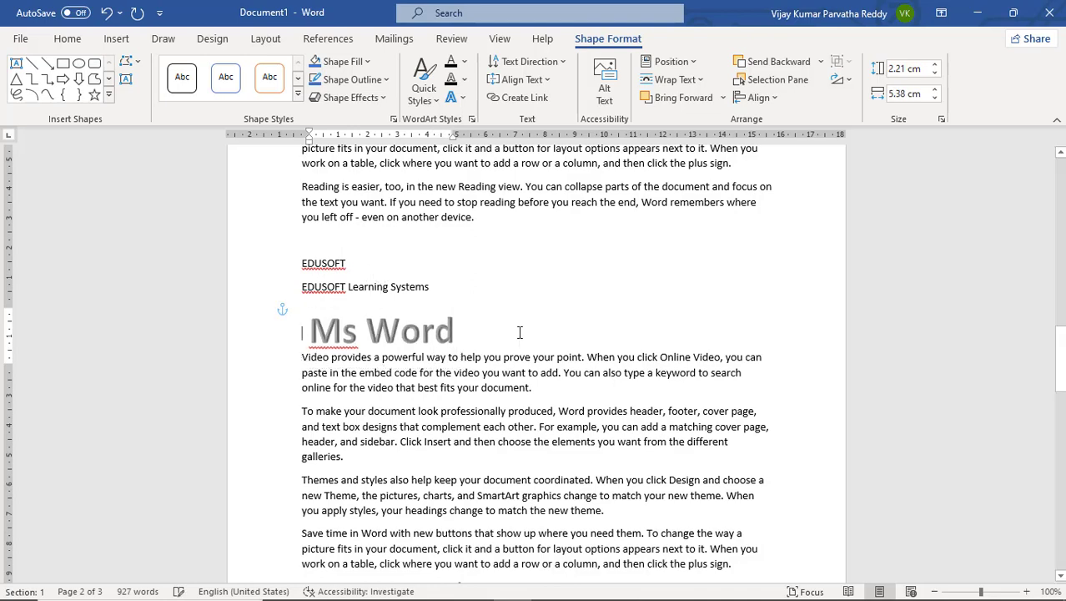
click(446, 331)
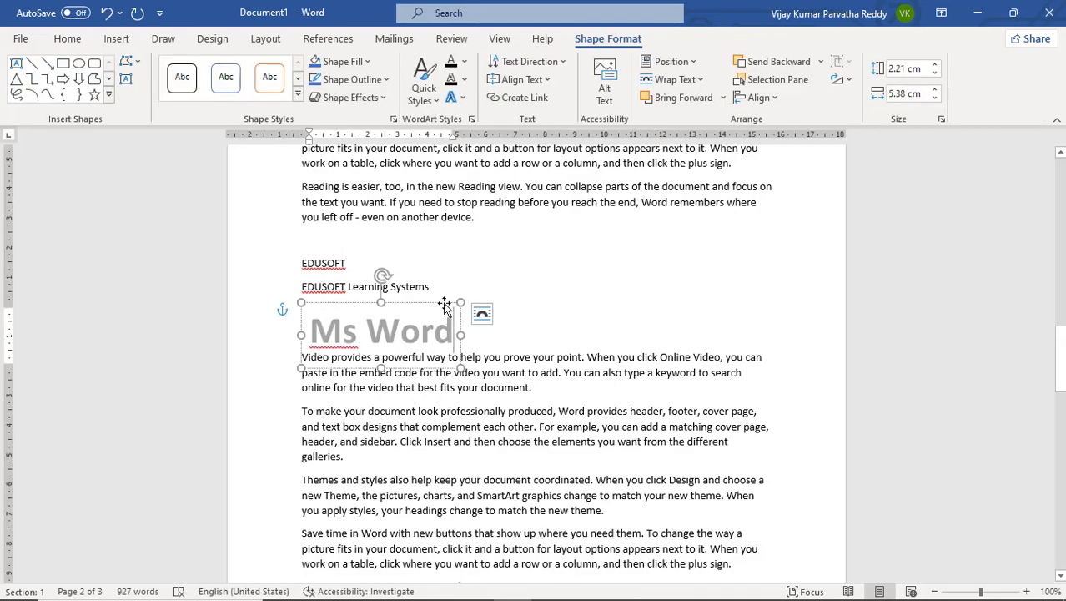
drag(444, 303, 580, 287)
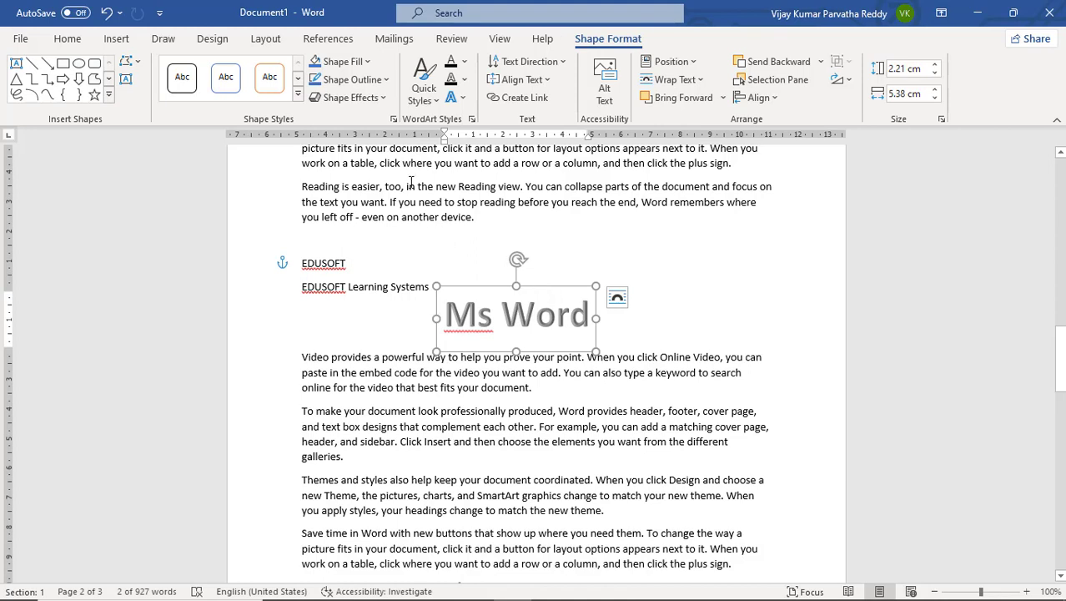
Give the "Ms Word" WordArt the third Oblique 3-D rotation text effect and the orange-outlined quick style
click(463, 99)
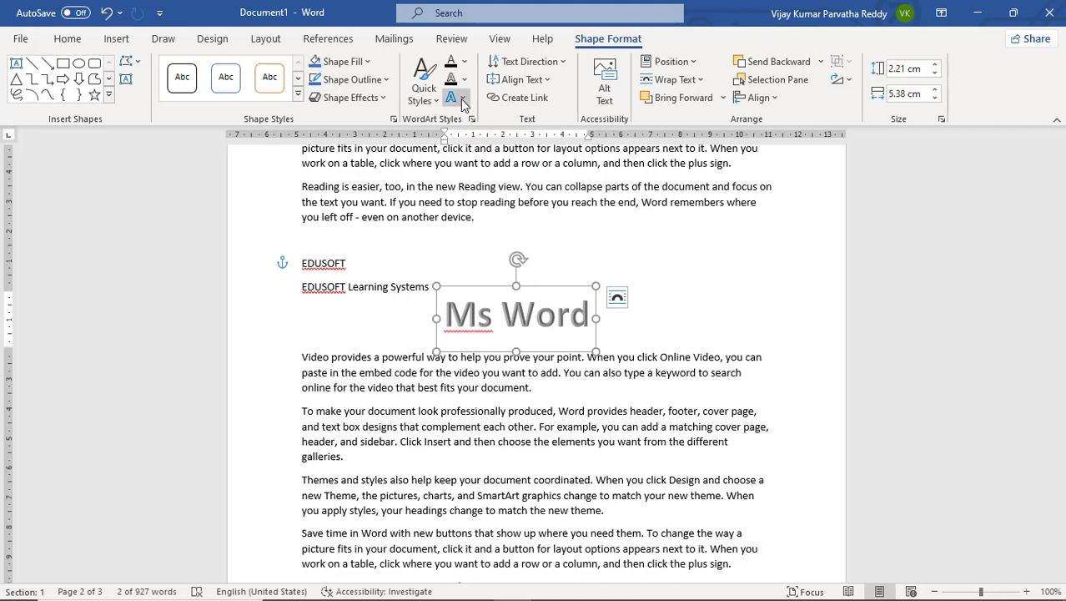
mouse_move(484, 277)
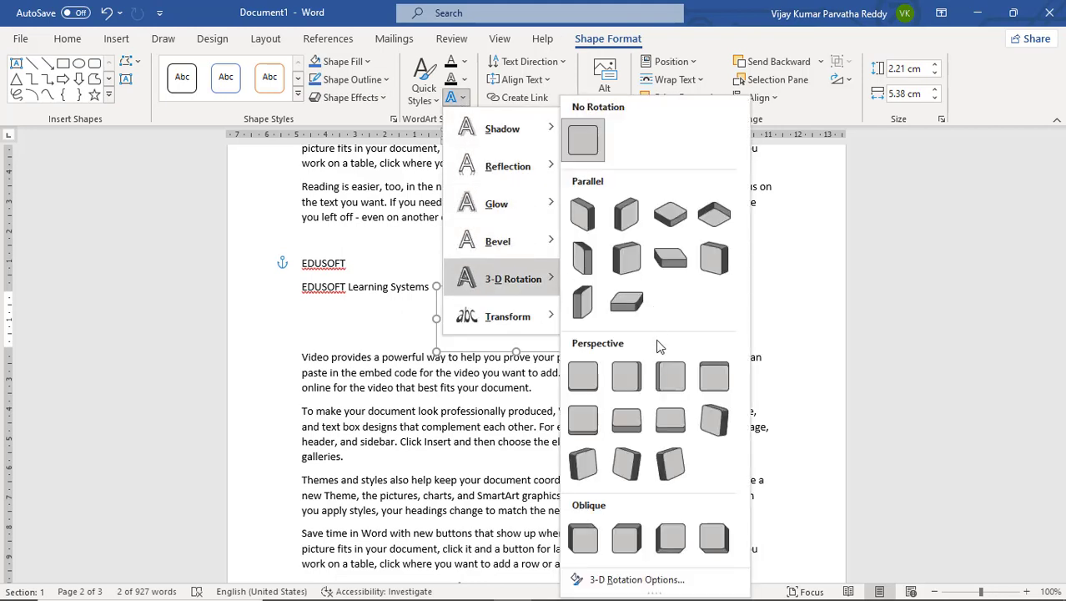
click(670, 538)
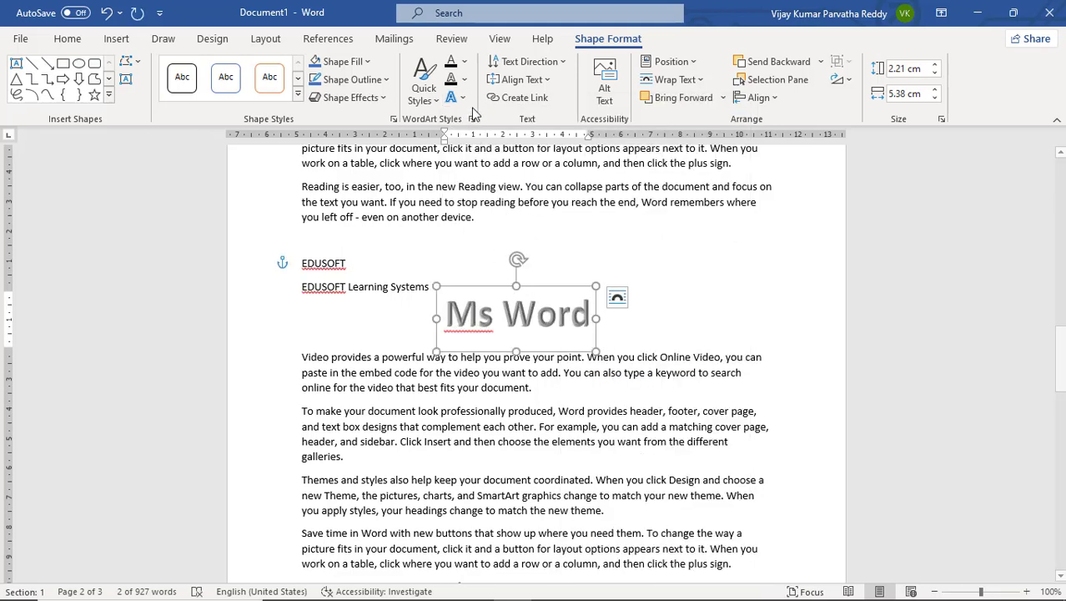
click(424, 88)
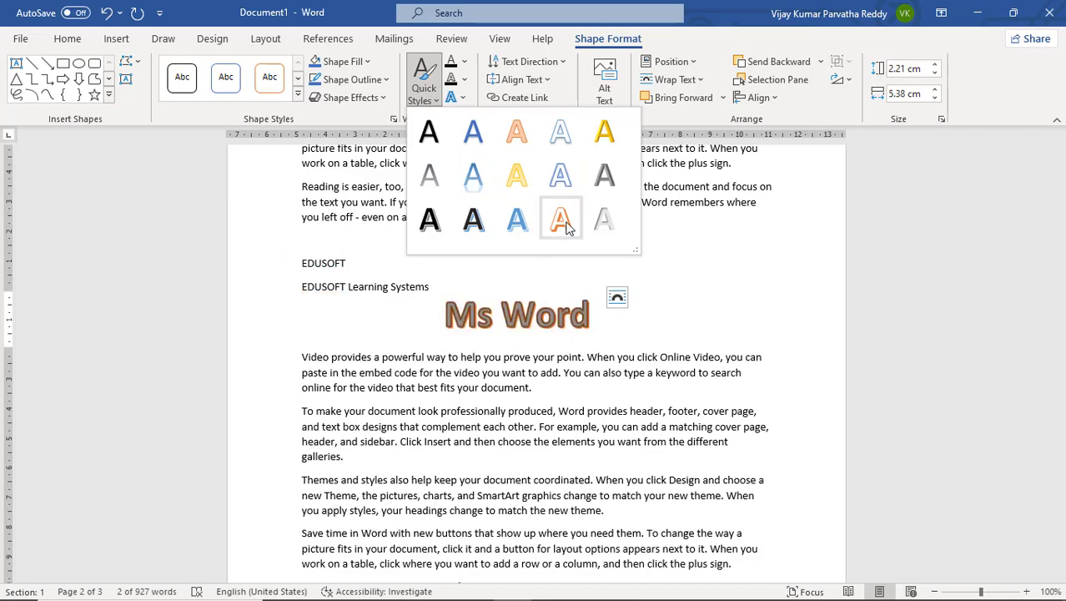
key(Escape)
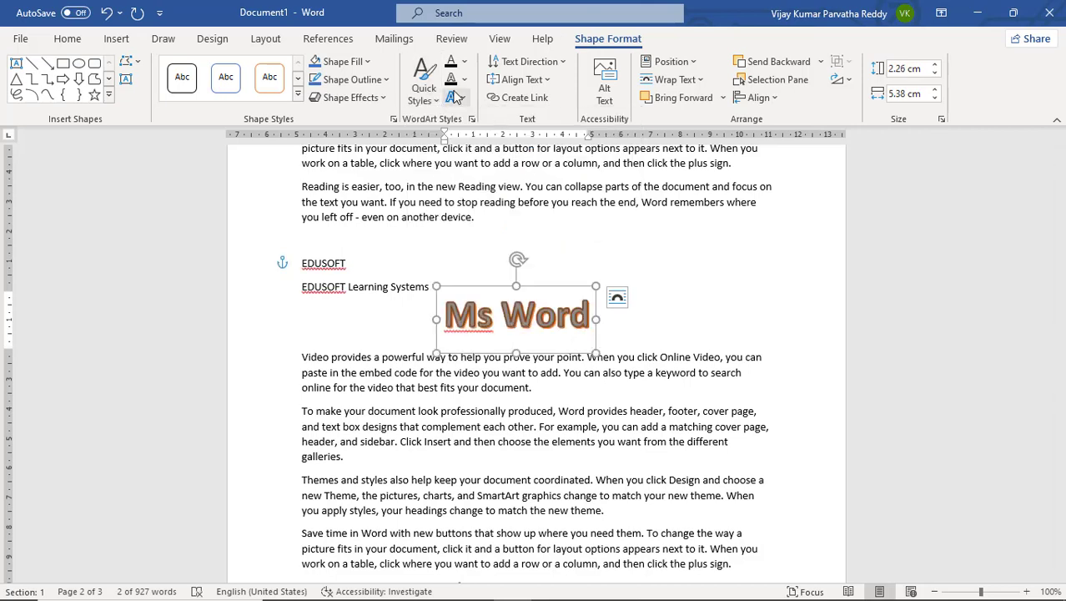
Apply the last Parallel 3-D rotation preset to the "Ms Word" WordArt as a shape effect
click(382, 98)
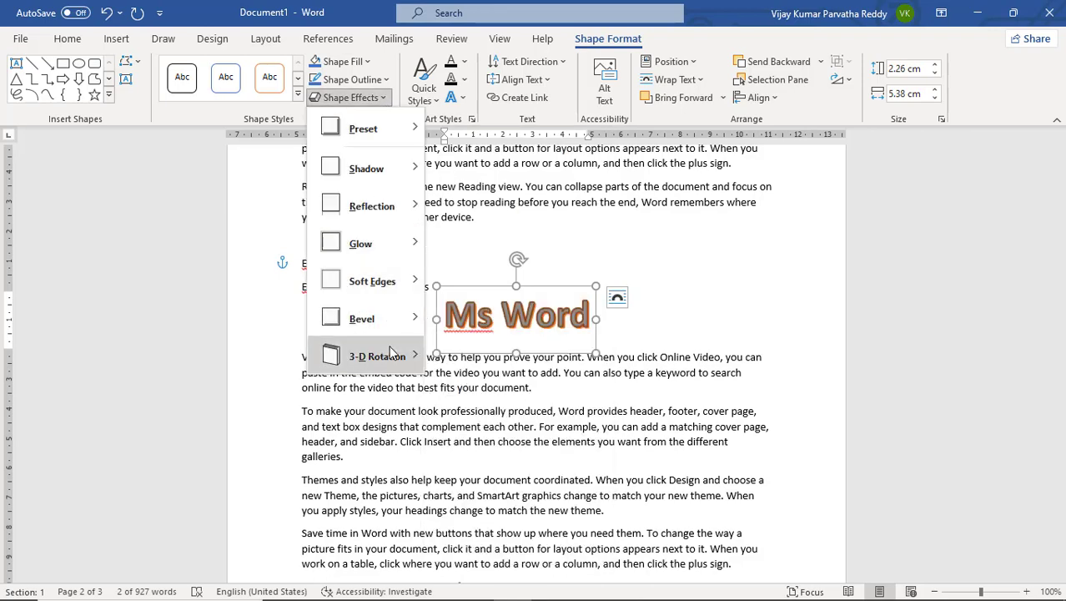
mouse_move(392, 355)
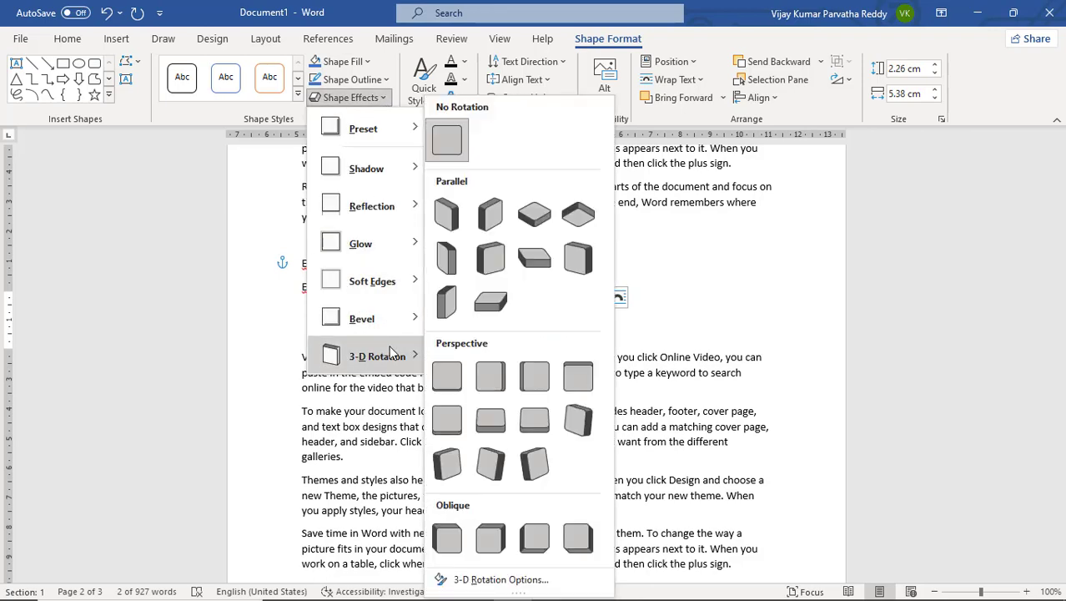
click(490, 305)
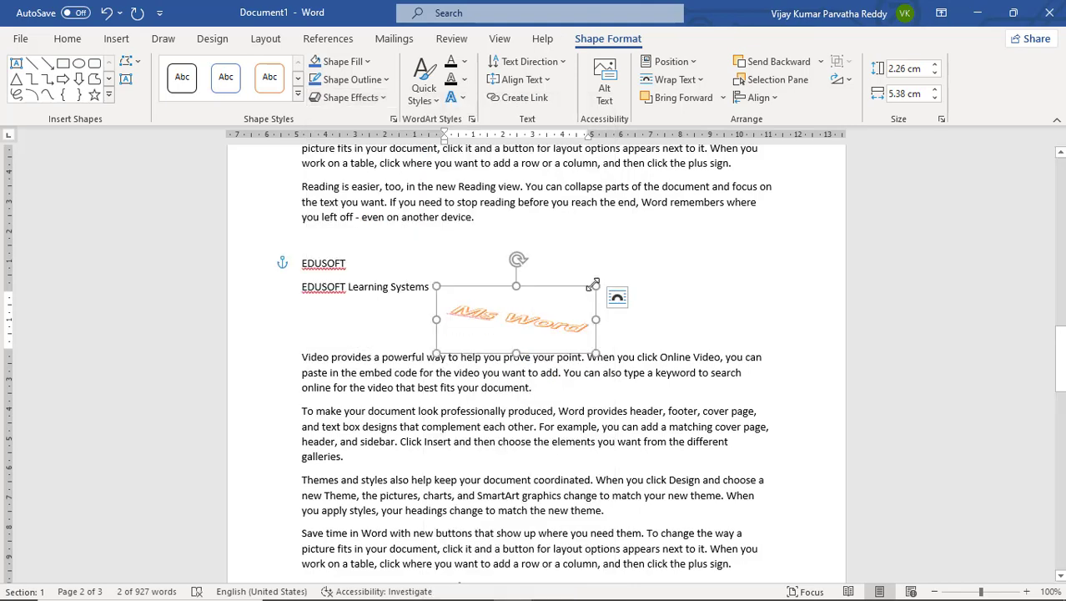
Enlarge the "Ms Word" WordArt box to about 3.85 cm high by 6.4 cm wide and give it the fourth Oblique 3-D rotation text effect
drag(595, 286, 626, 239)
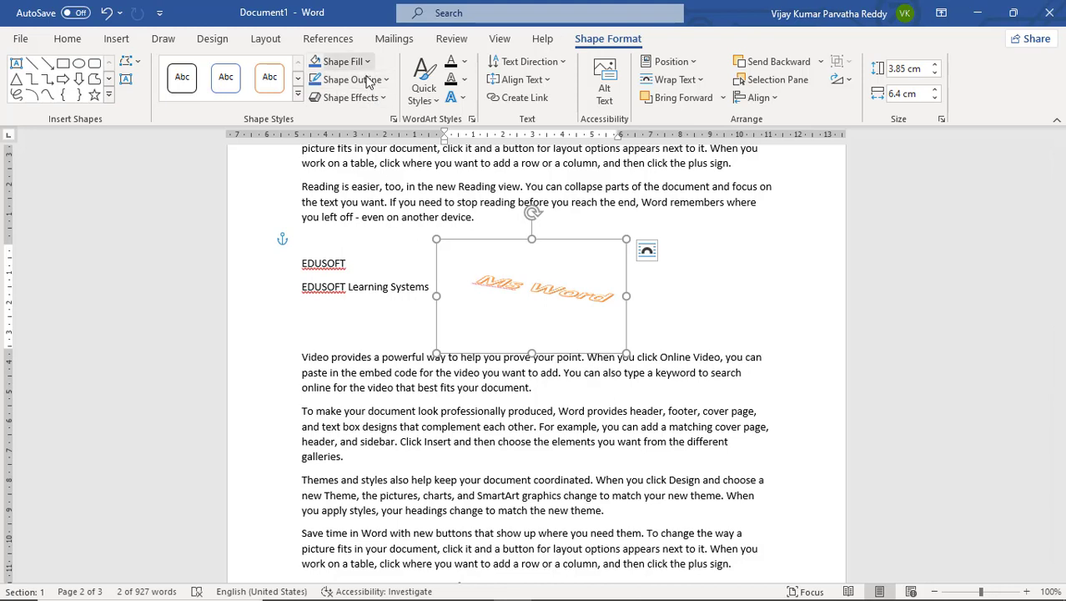
click(464, 99)
mouse_move(493, 288)
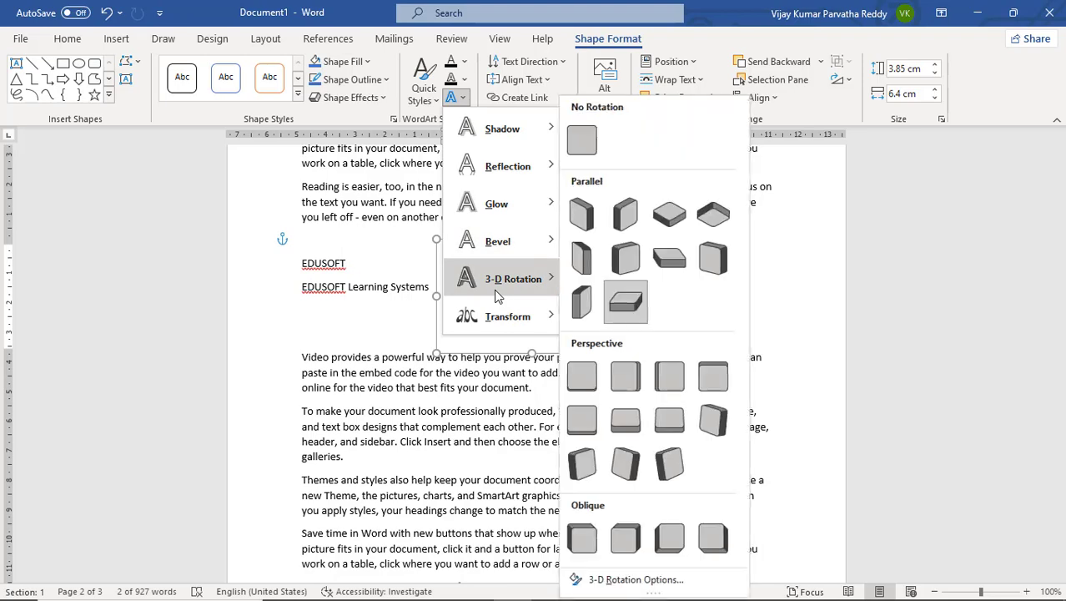
click(714, 540)
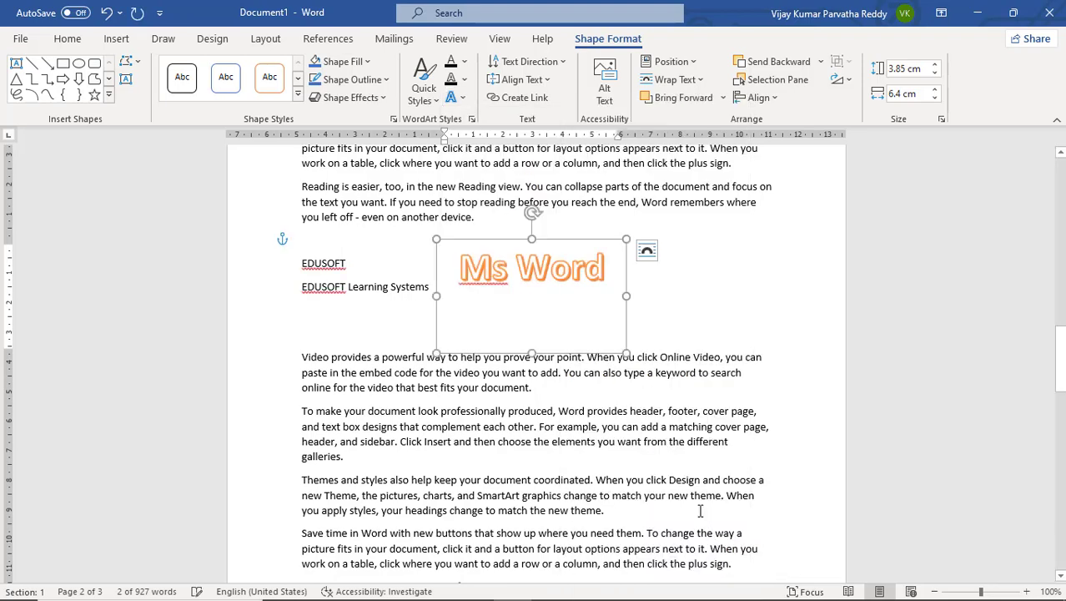
click(680, 297)
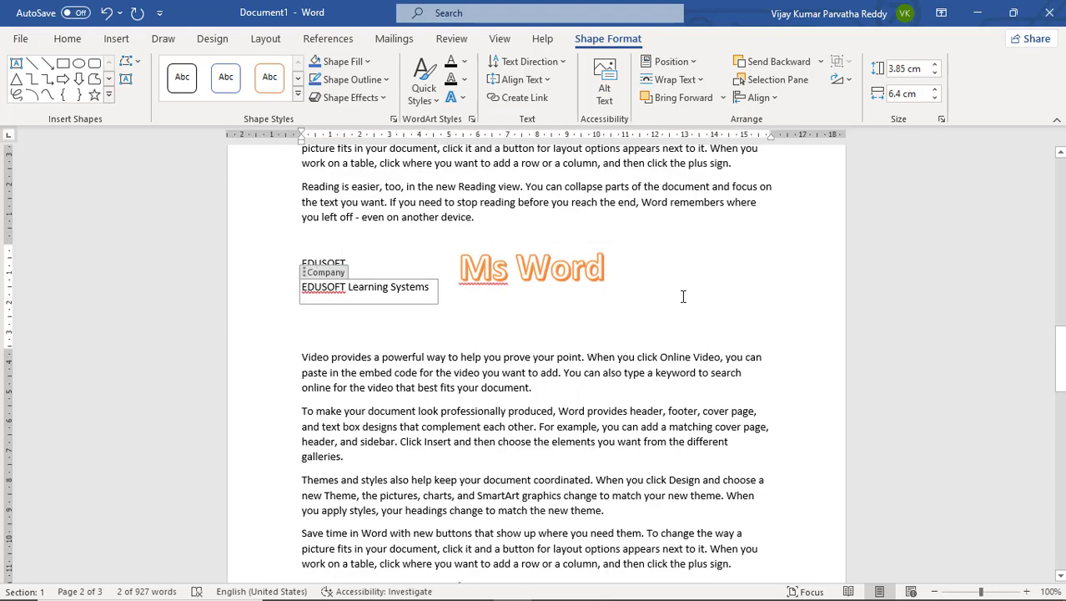
click(571, 280)
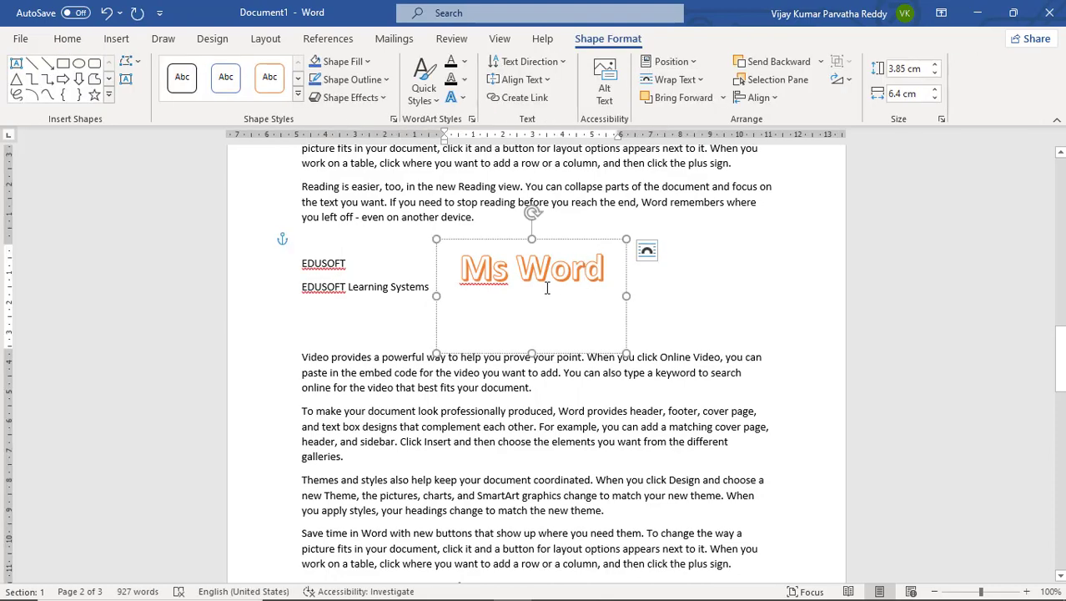
click(664, 261)
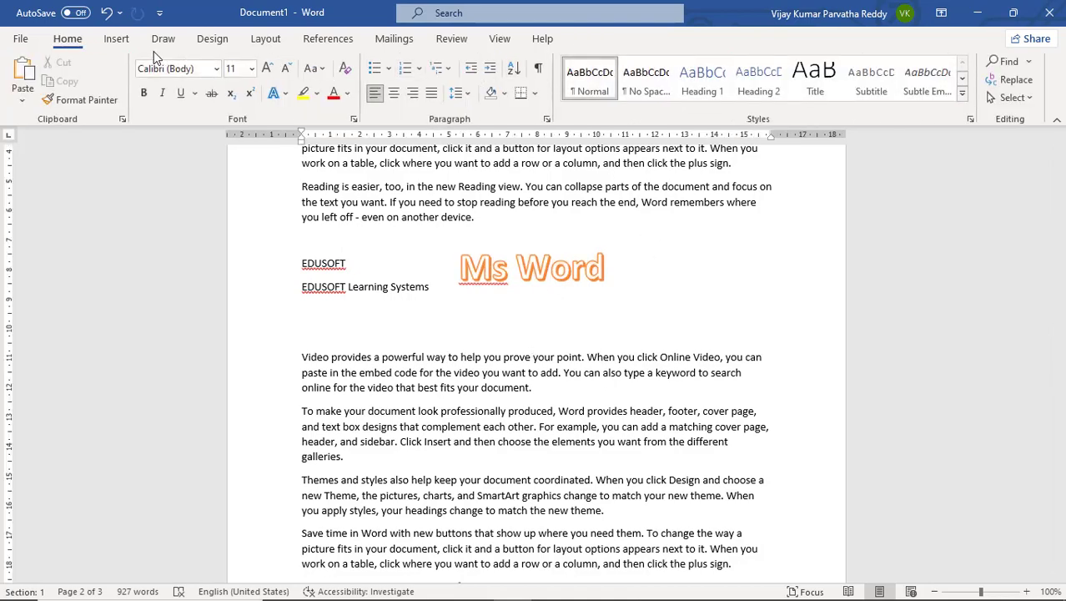
Add a Dropped drop cap to the EDUSOFT line on page 2
click(116, 38)
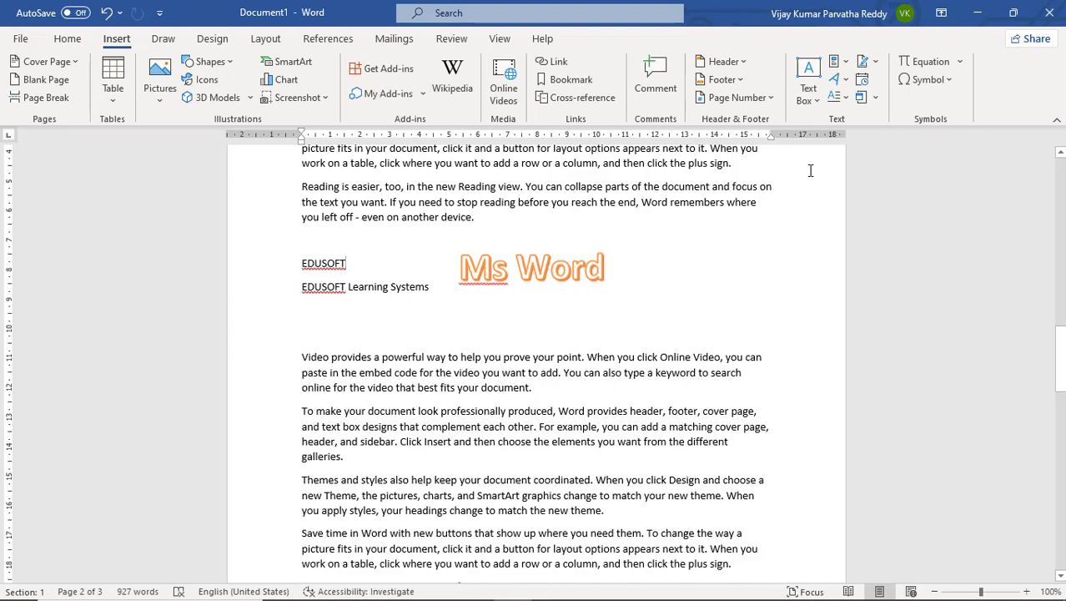
click(836, 96)
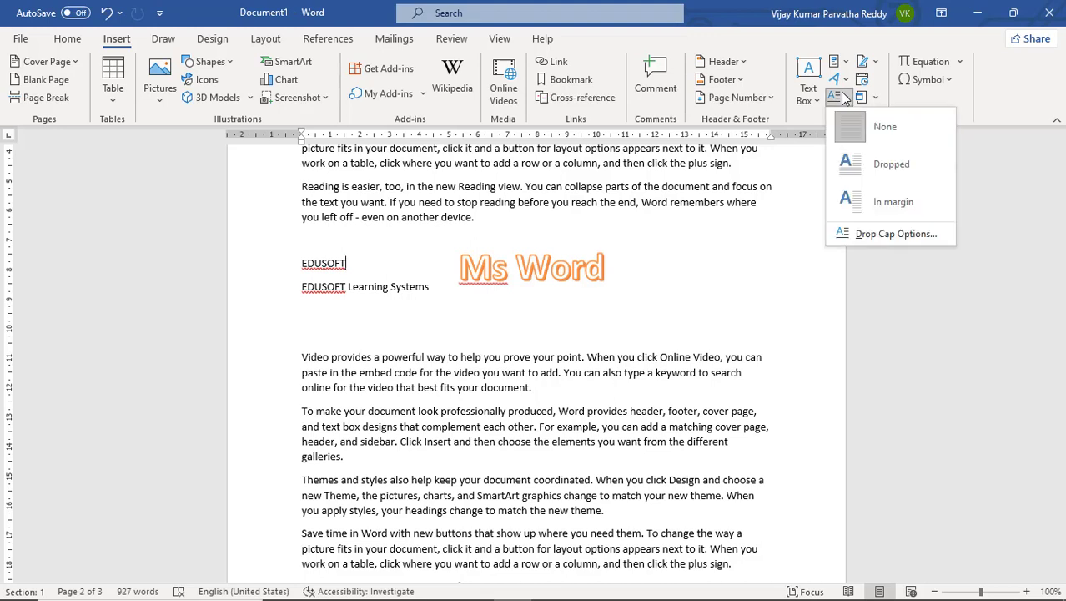
click(864, 167)
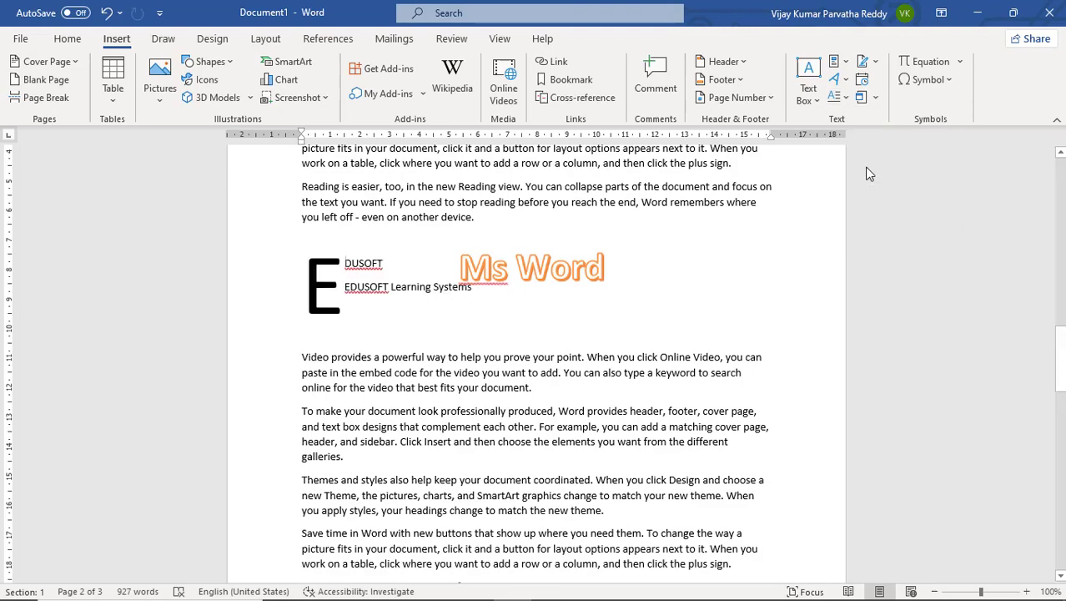
Add a Dropped drop cap to the "To make your document look professionally produced" paragraph that begins page 3
scroll(564, 372, up, 7)
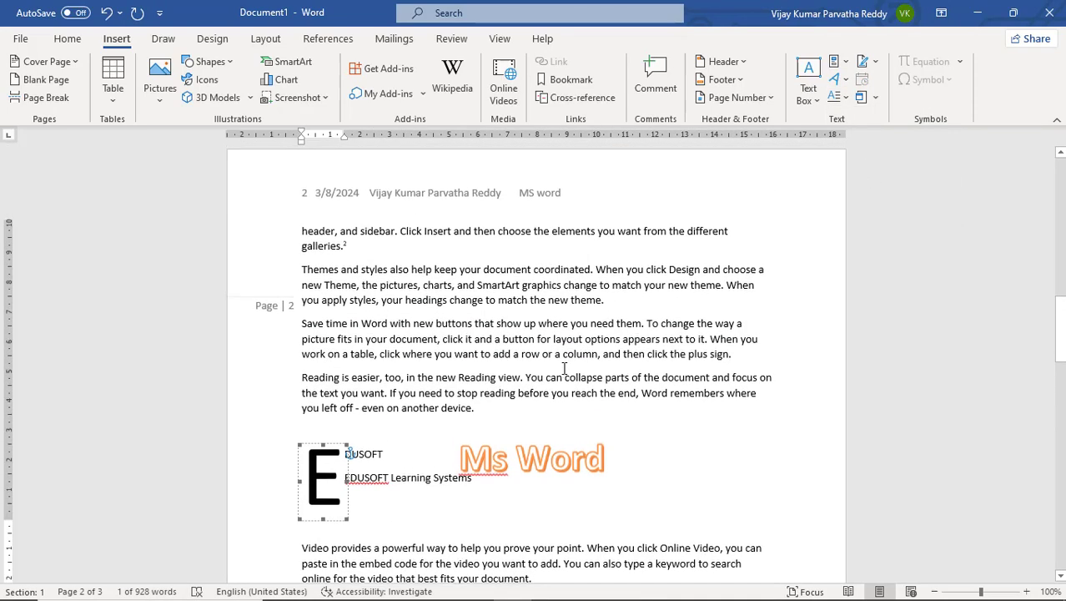
click(302, 380)
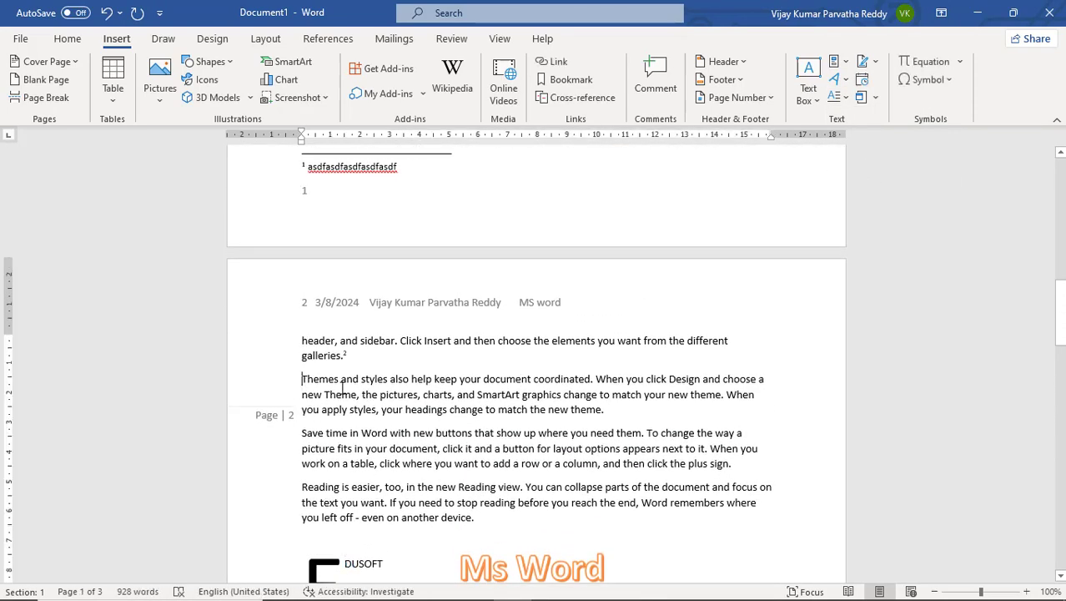
scroll(341, 389, down, 15)
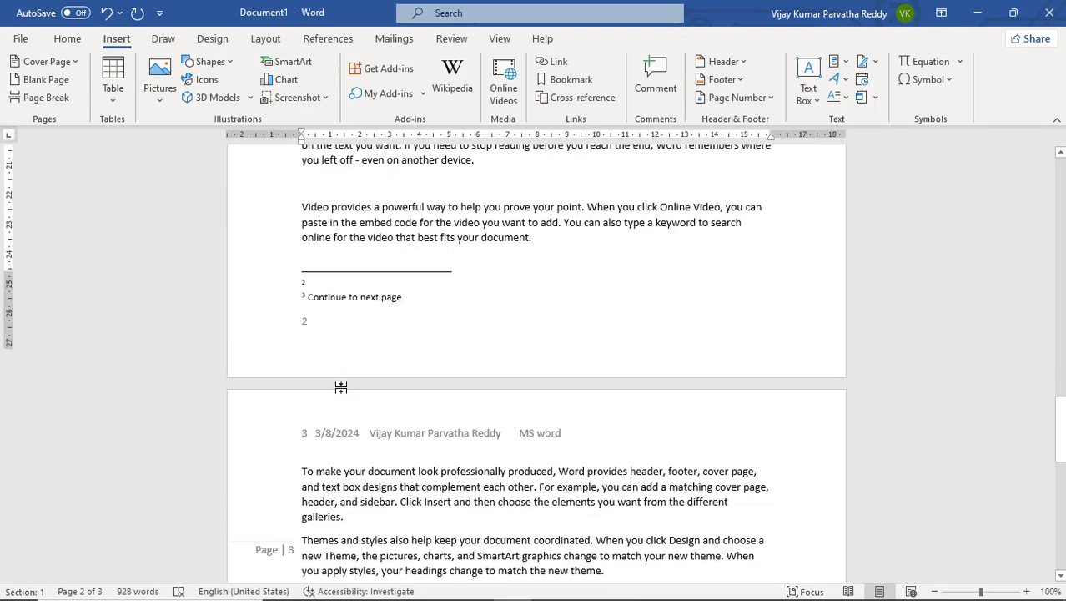
click(326, 440)
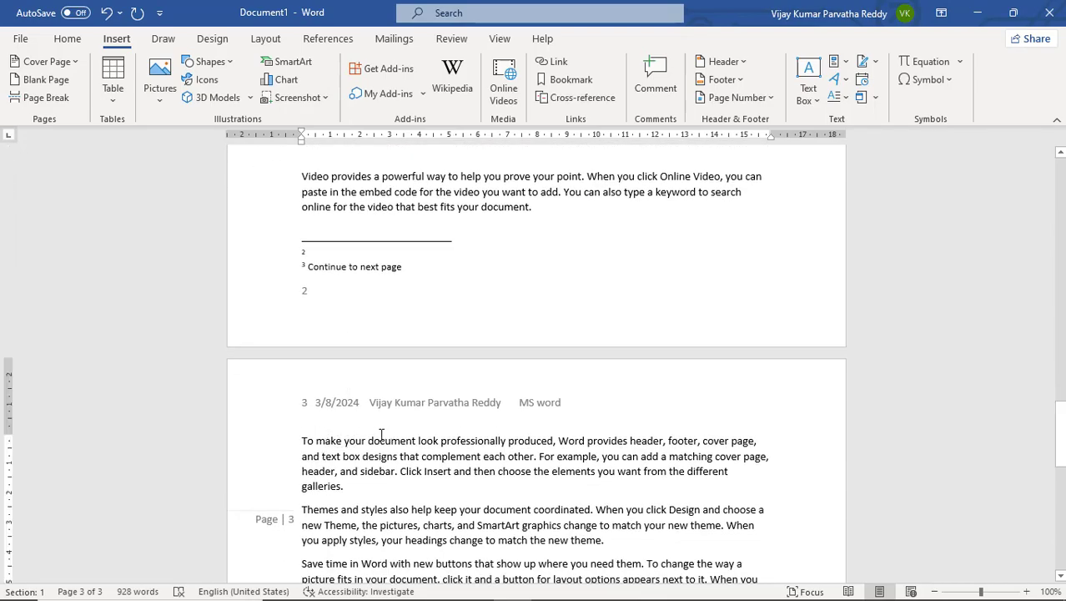
click(836, 97)
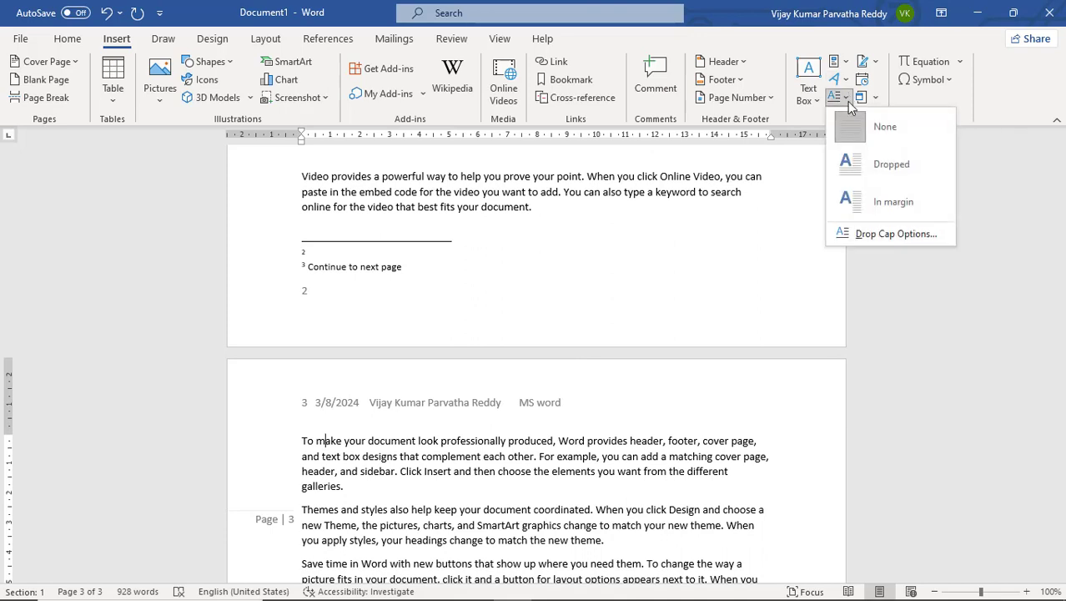
click(865, 167)
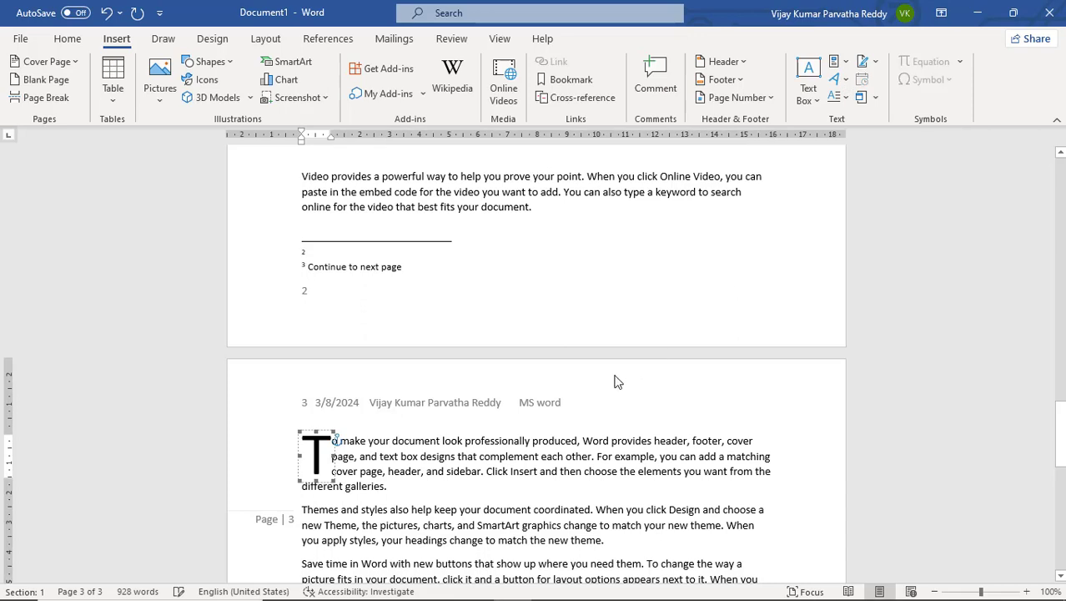
click(392, 460)
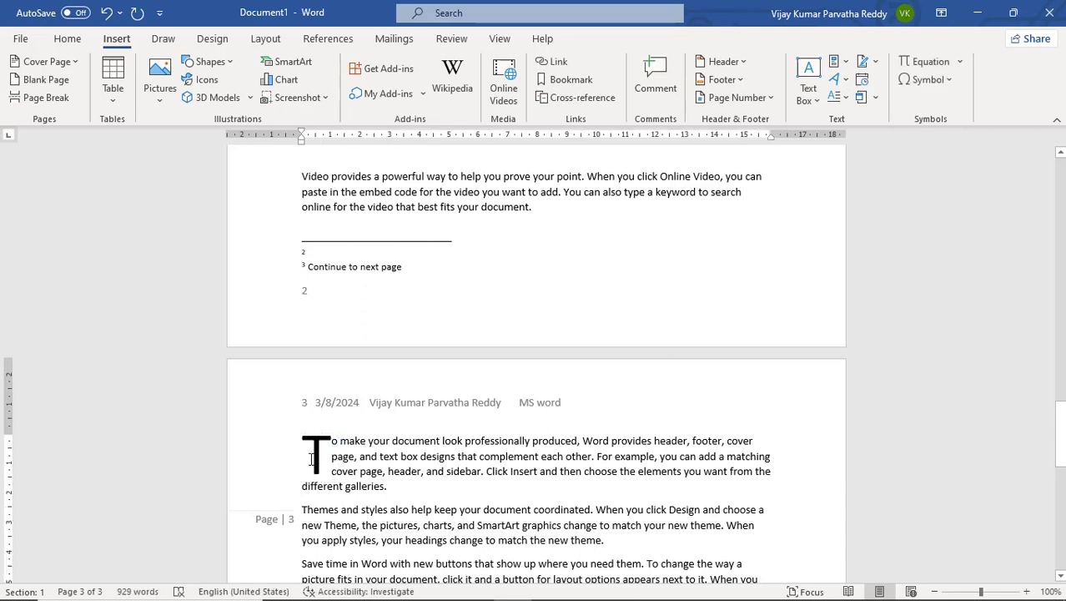
Change the drop cap of page 3's first paragraph to In margin, and remove it by choosing None
scroll(325, 451, down, 3)
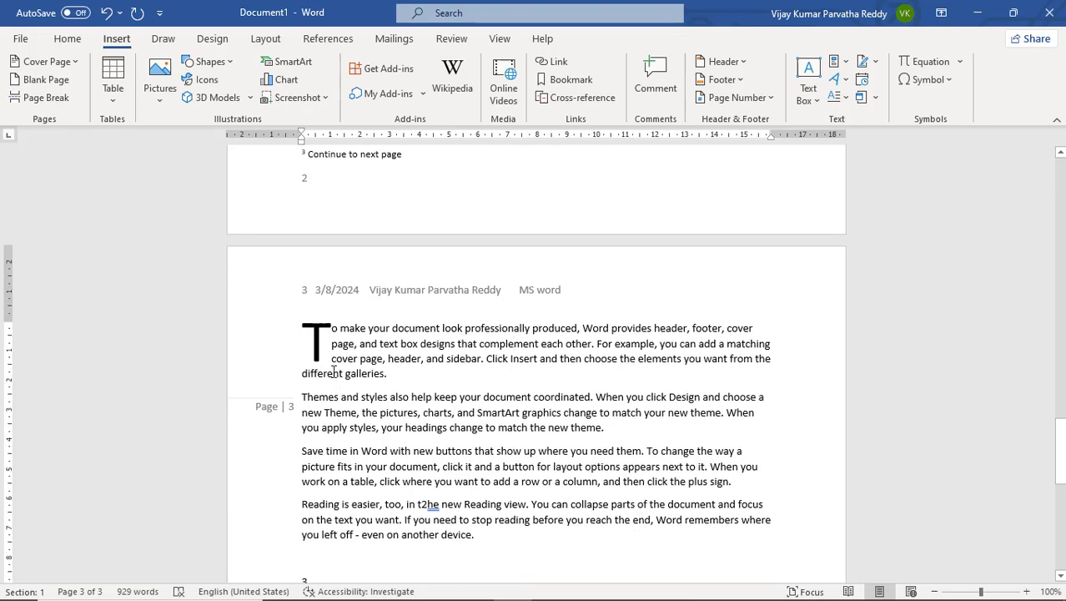
click(839, 98)
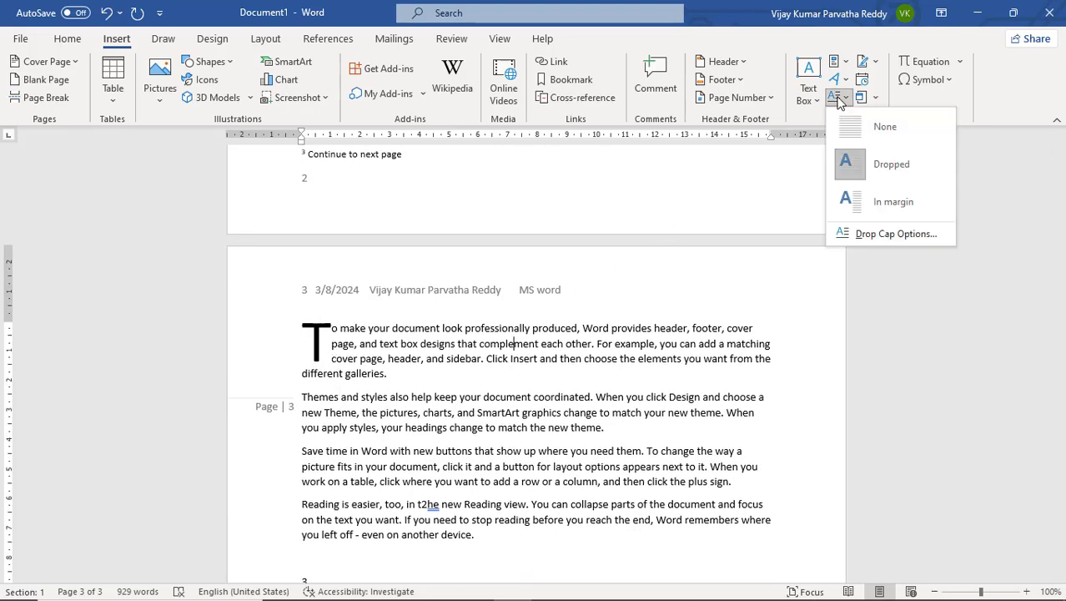
click(869, 200)
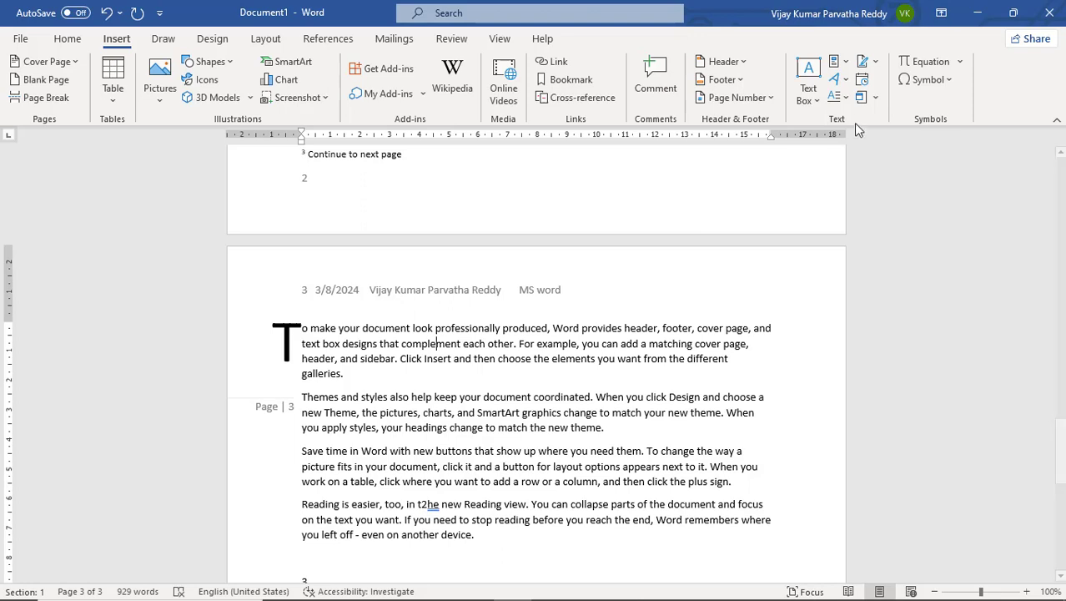
click(848, 99)
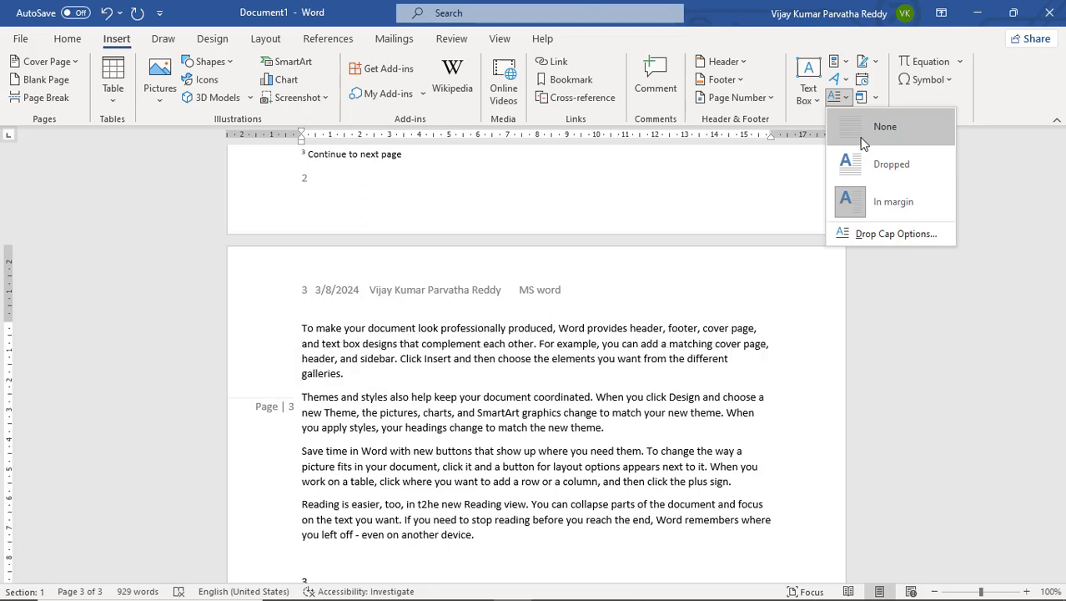
key(Escape)
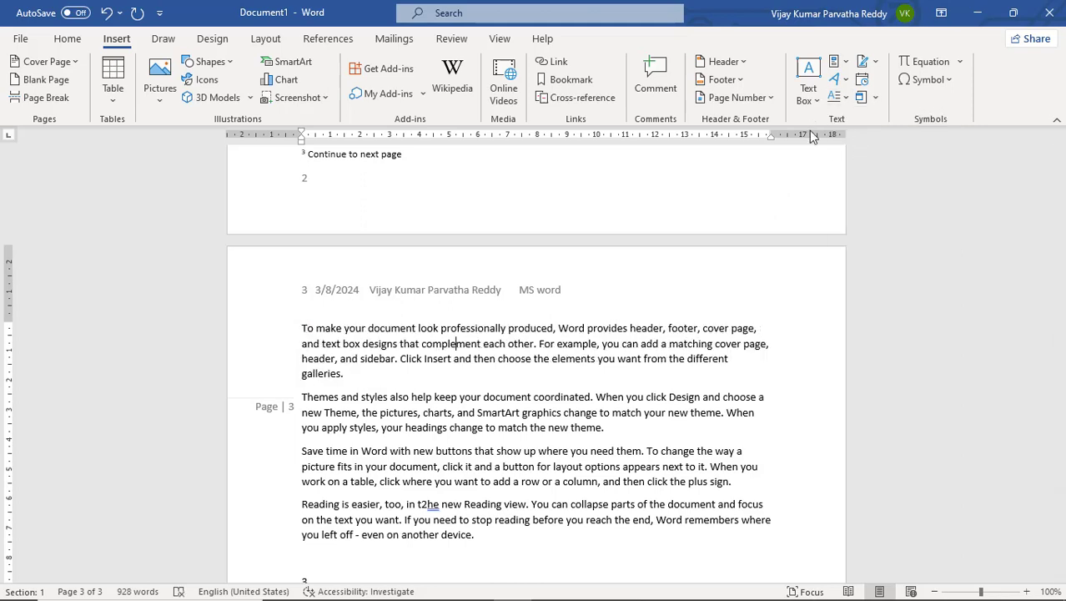
Insert a signature line in page 3's first paragraph with the suggested signer's name and the title "Manager"
click(866, 67)
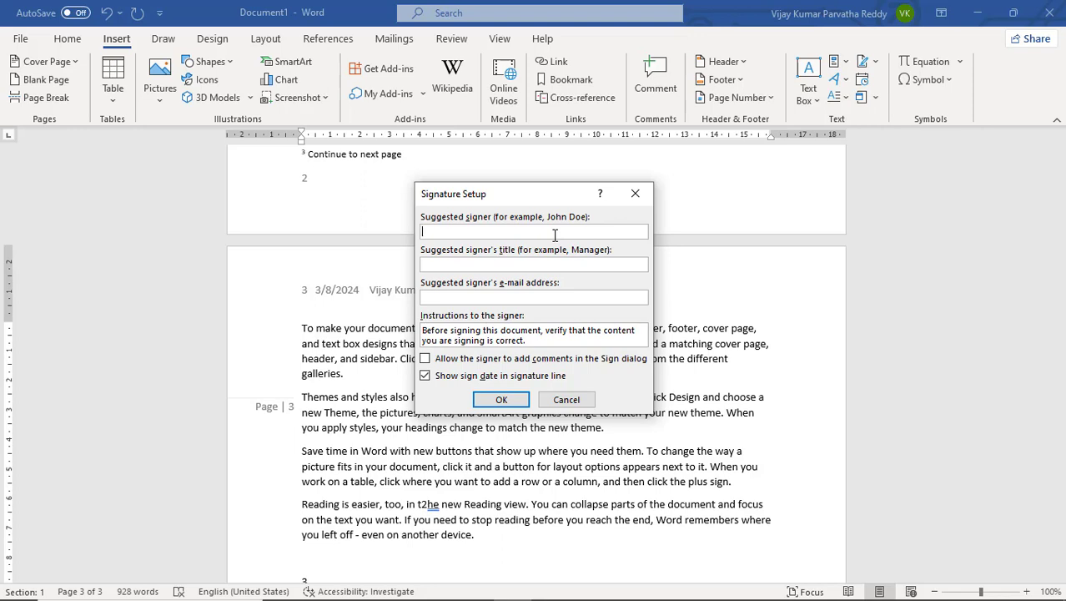
text(KUmar)
click(499, 402)
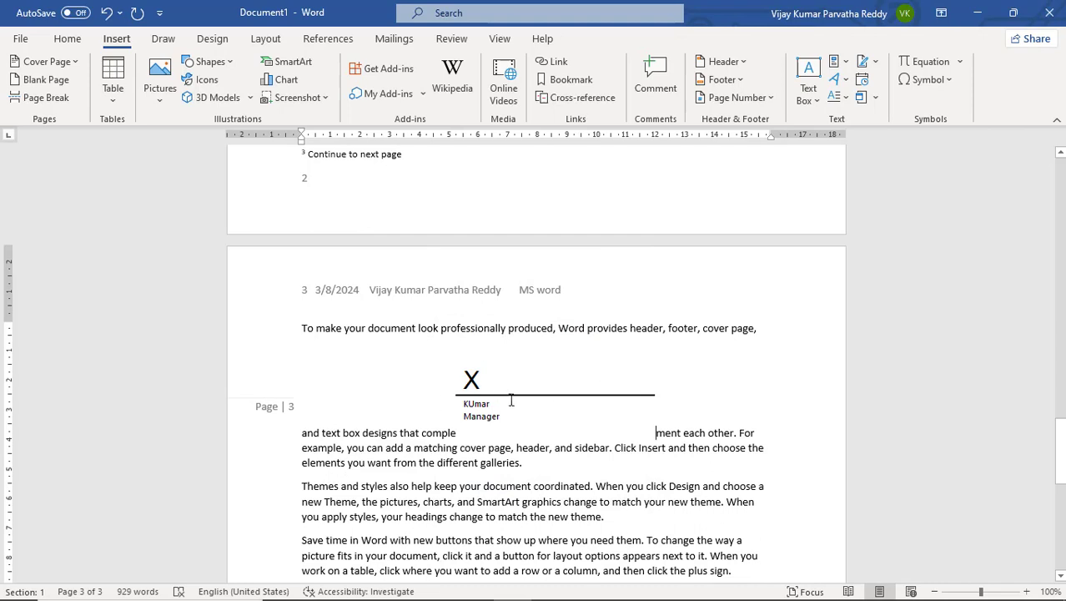
click(550, 382)
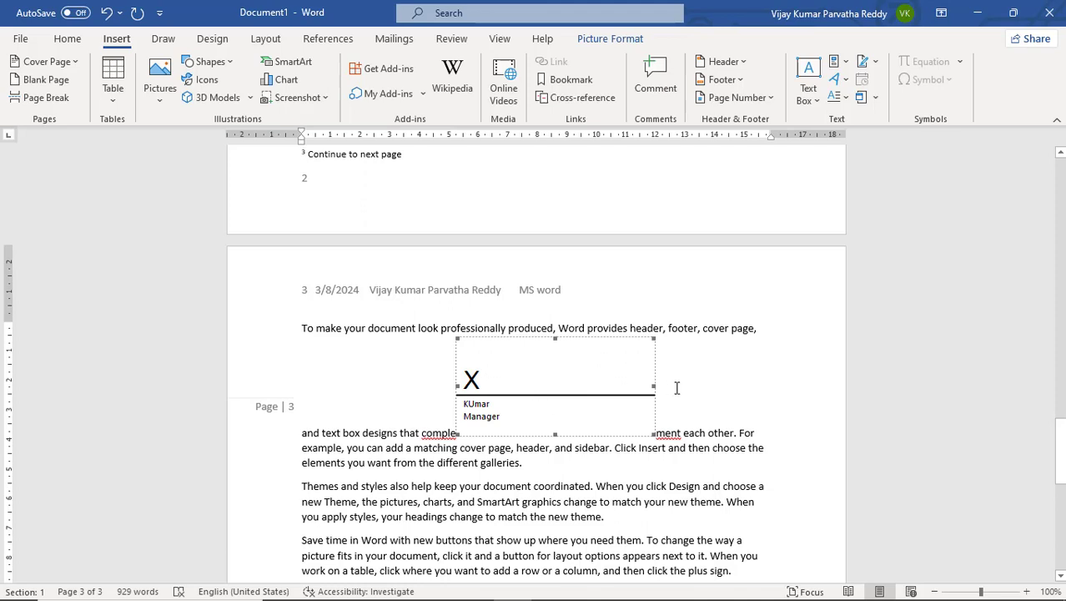
Insert the date in the "Friday, March 8, 2024" format within the word "other", after the signature line on page 3
click(728, 393)
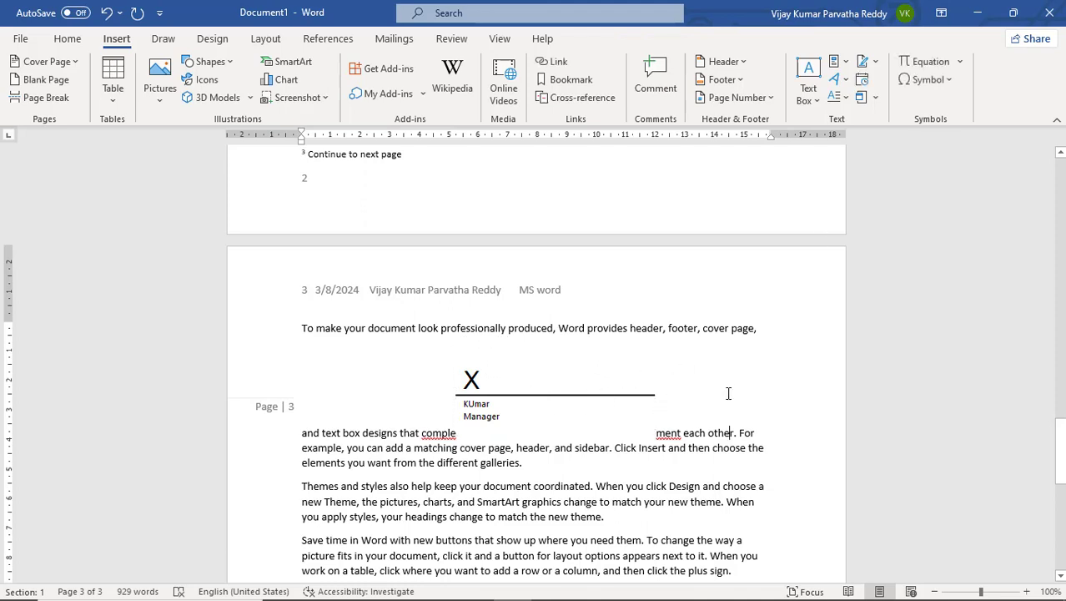
click(863, 81)
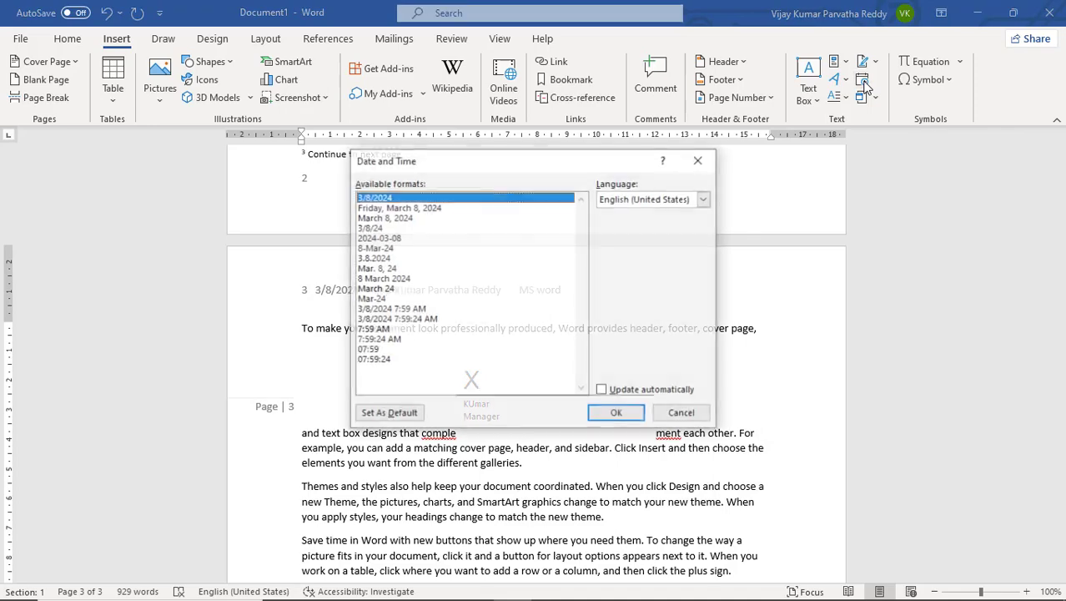
click(421, 208)
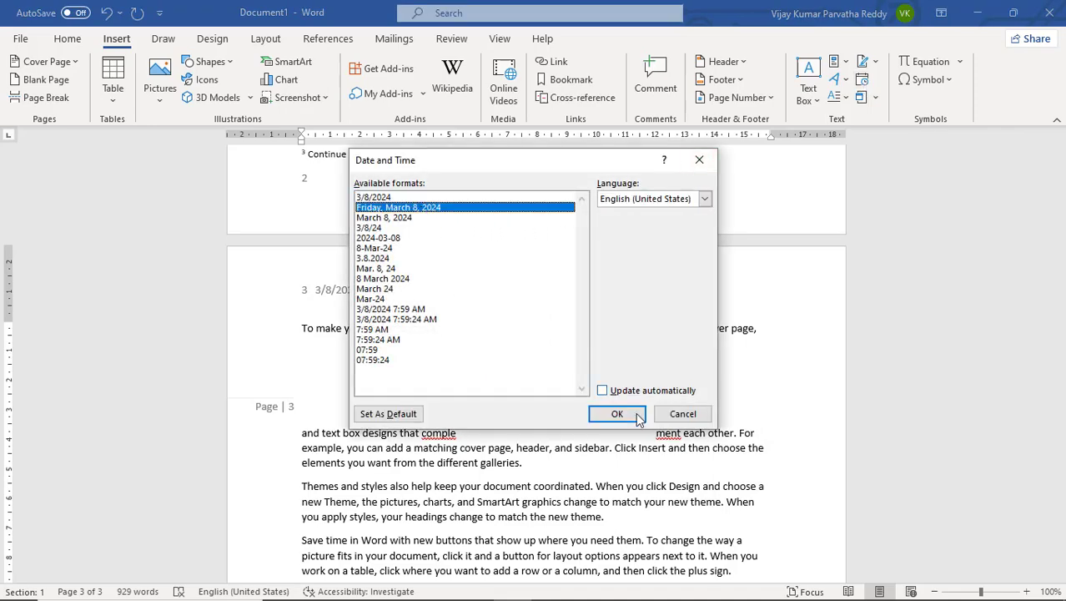
click(617, 413)
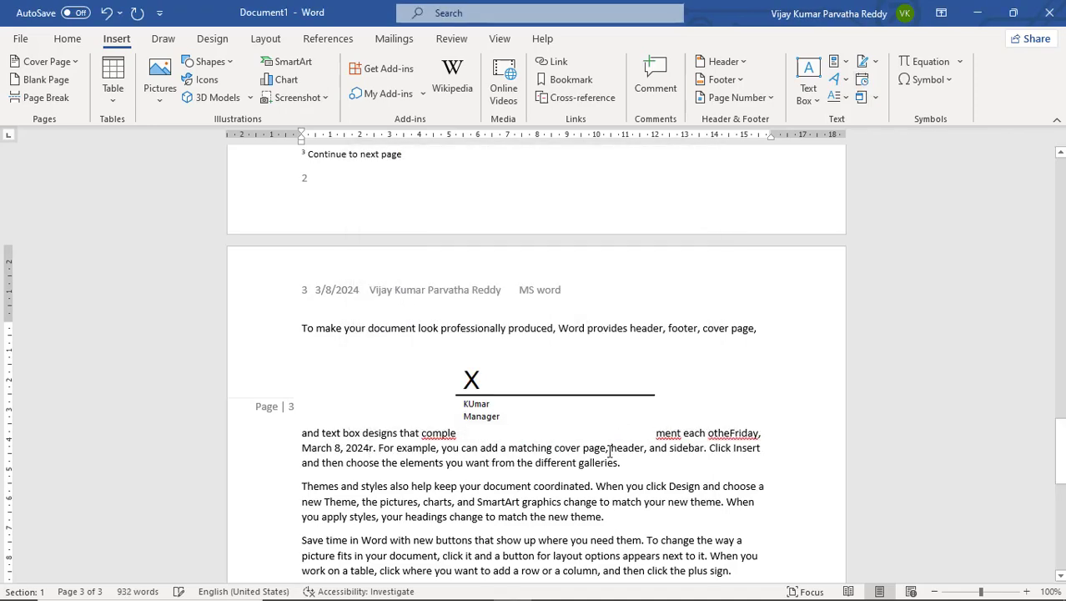
click(666, 471)
Insert the text of the abc file from Documents on the blank line below page 3's "Reading is easier" paragraph
scroll(605, 484, down, 12)
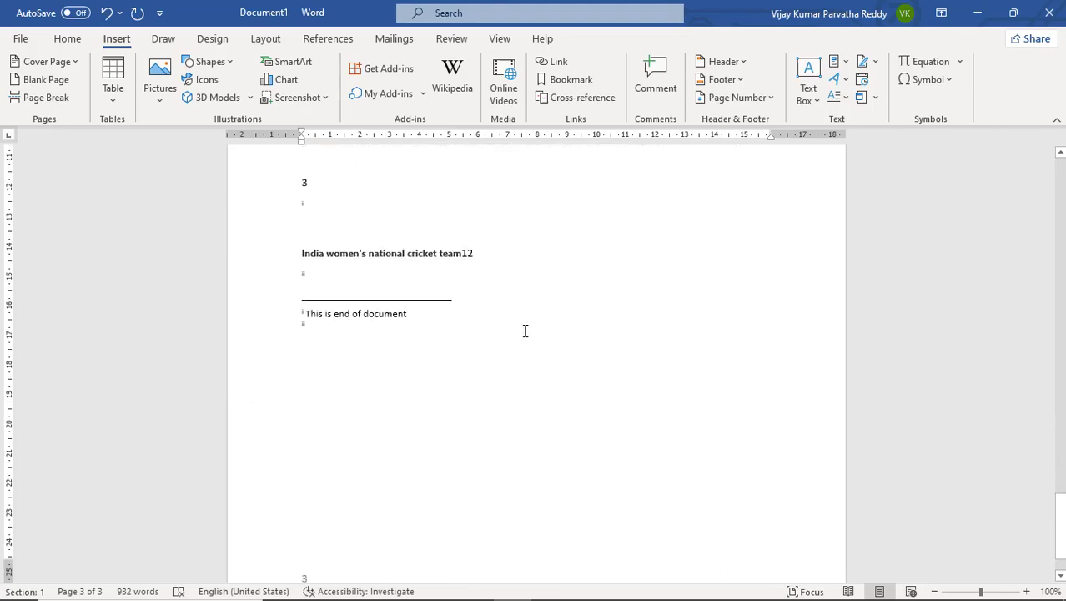
scroll(499, 245, up, 3)
click(426, 277)
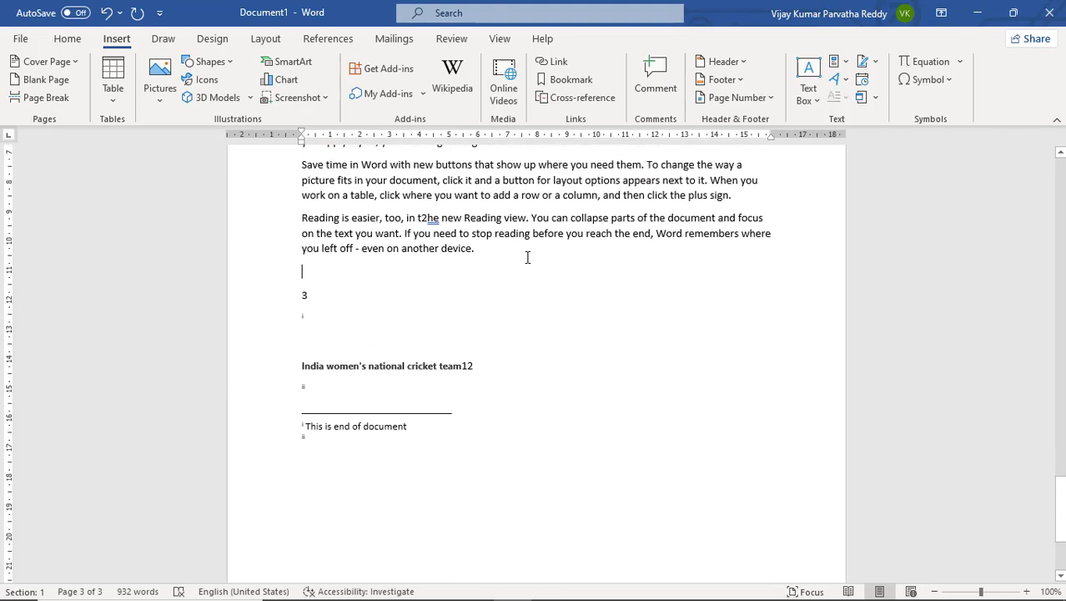
click(875, 99)
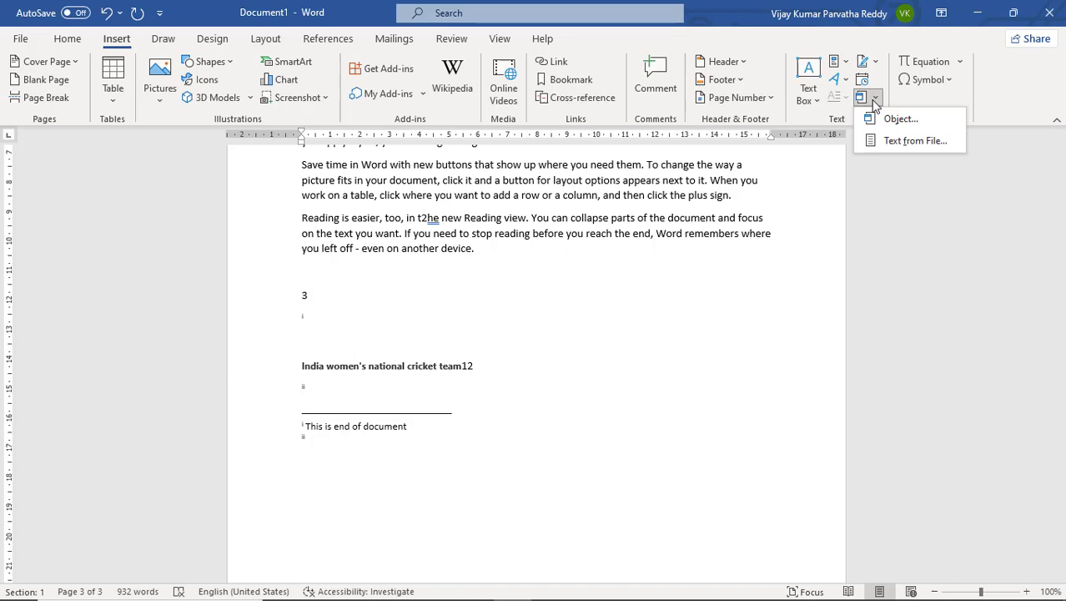
click(898, 142)
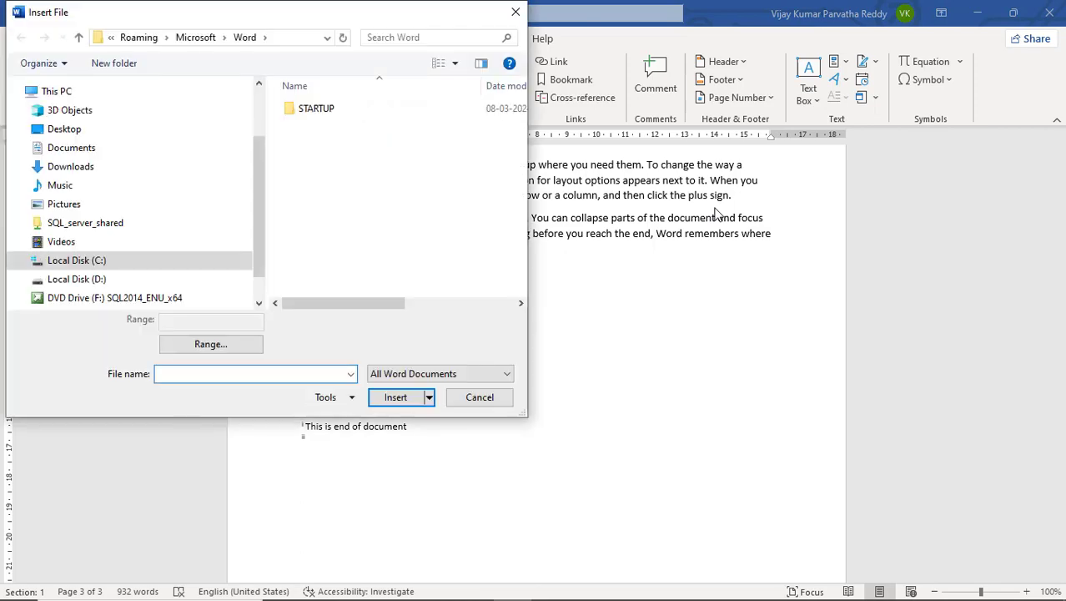
click(98, 154)
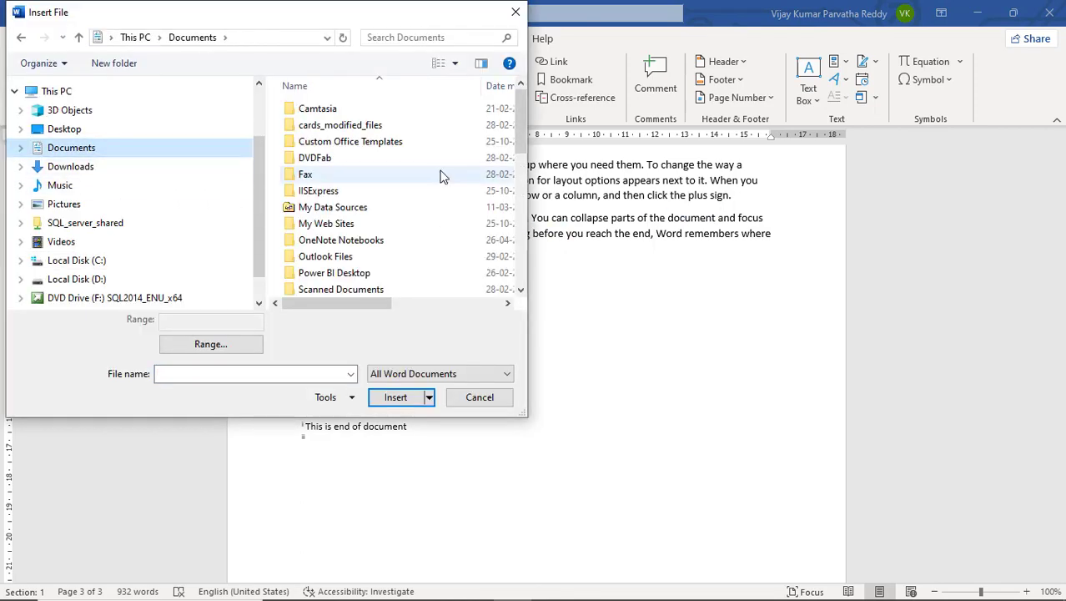
click(518, 191)
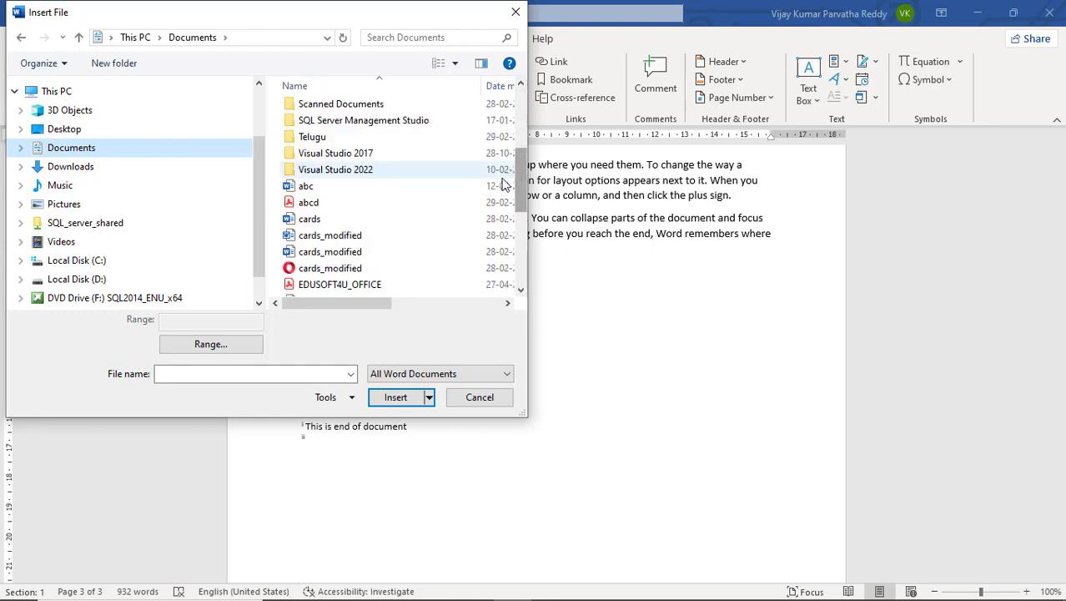
click(327, 190)
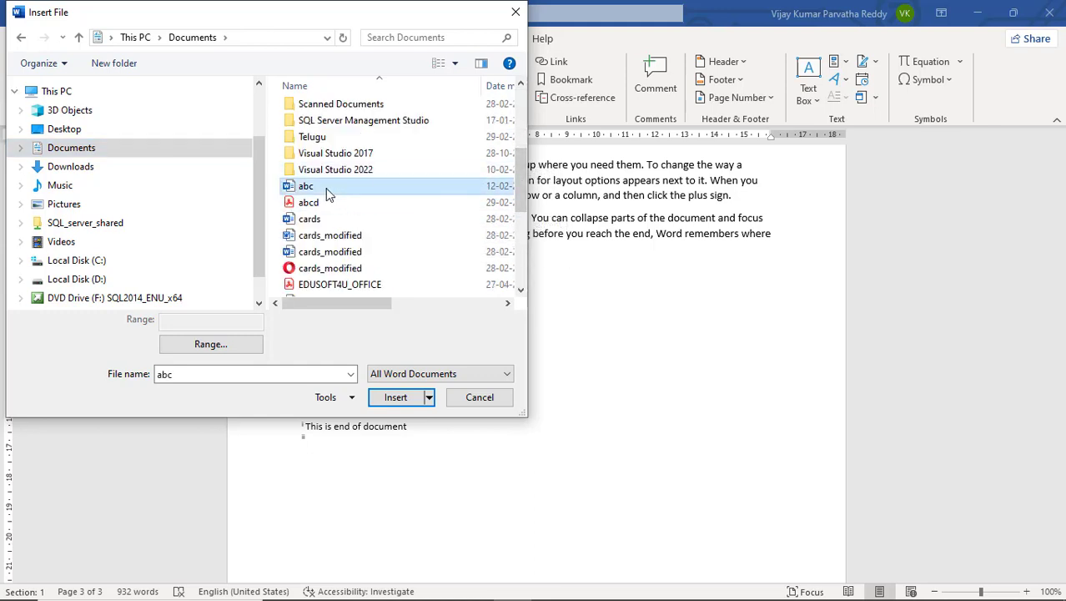
click(397, 396)
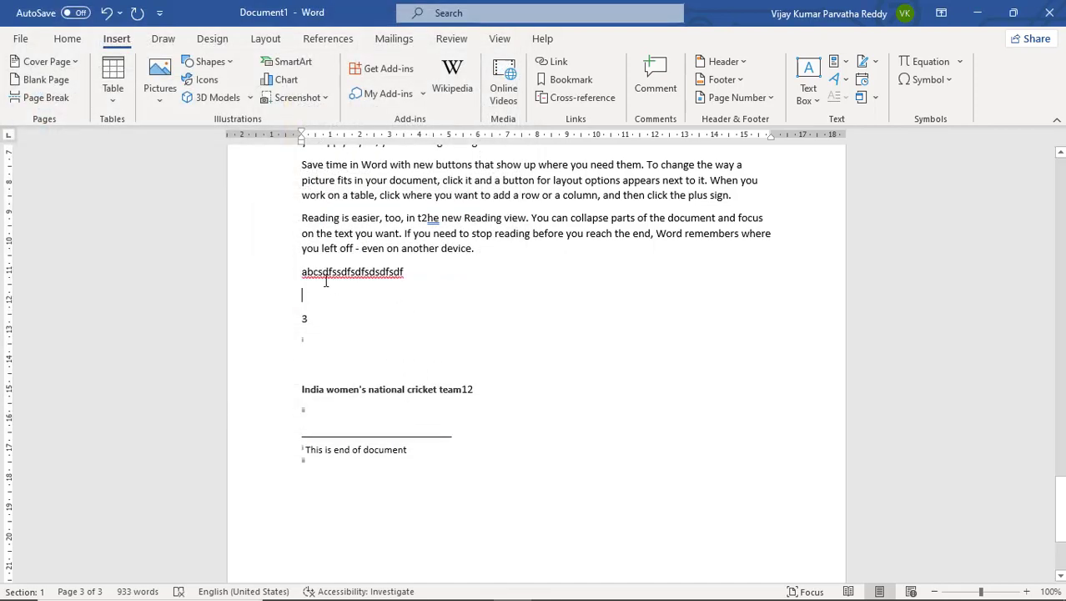
Insert the text of the first msoffice file in Documents on the line below the text inserted from abc
click(876, 98)
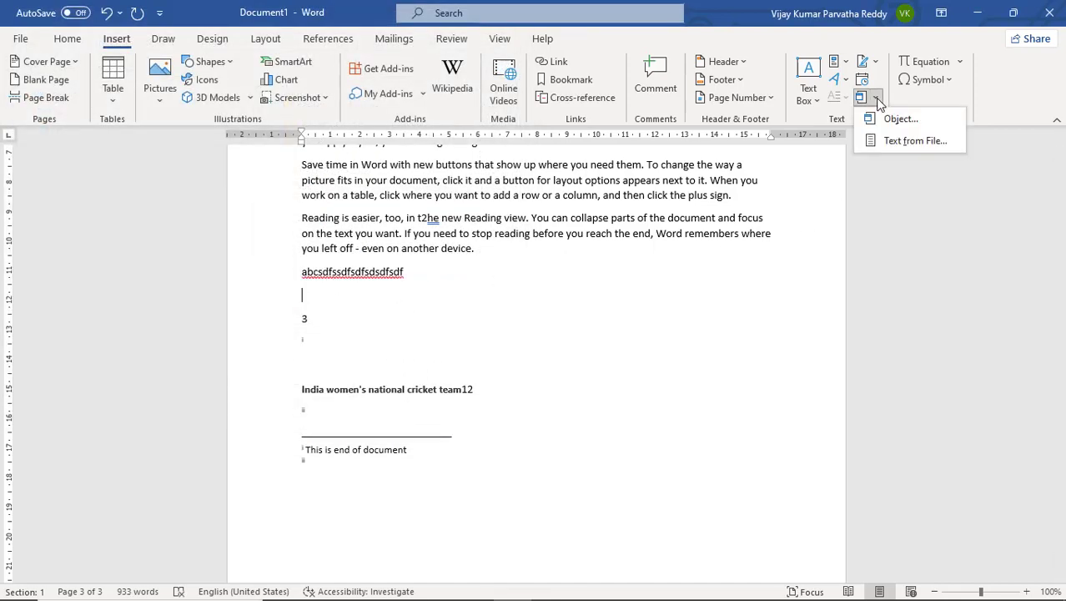
click(909, 142)
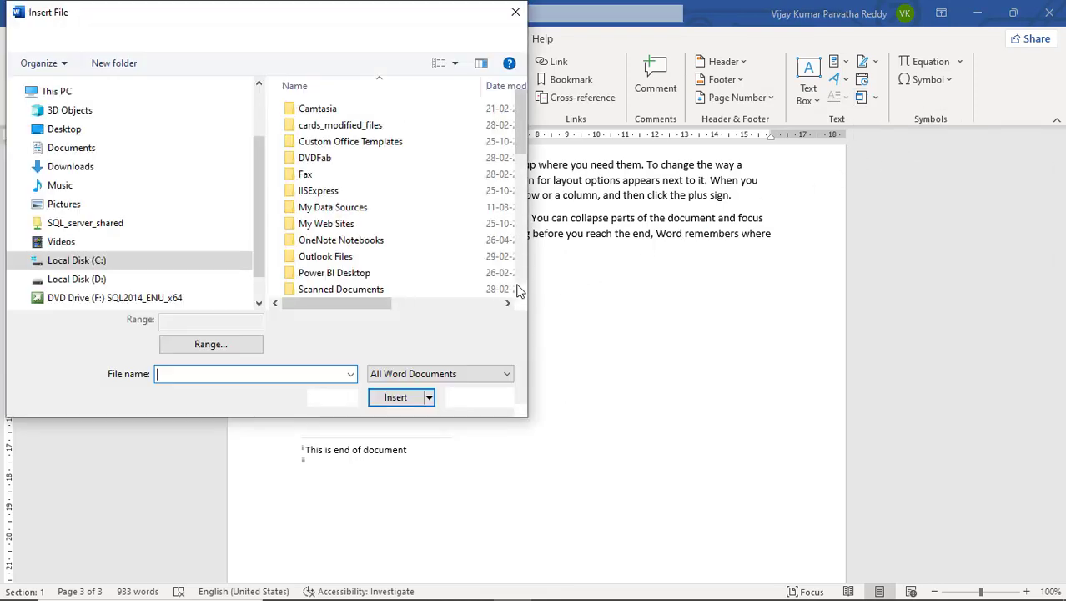
click(83, 148)
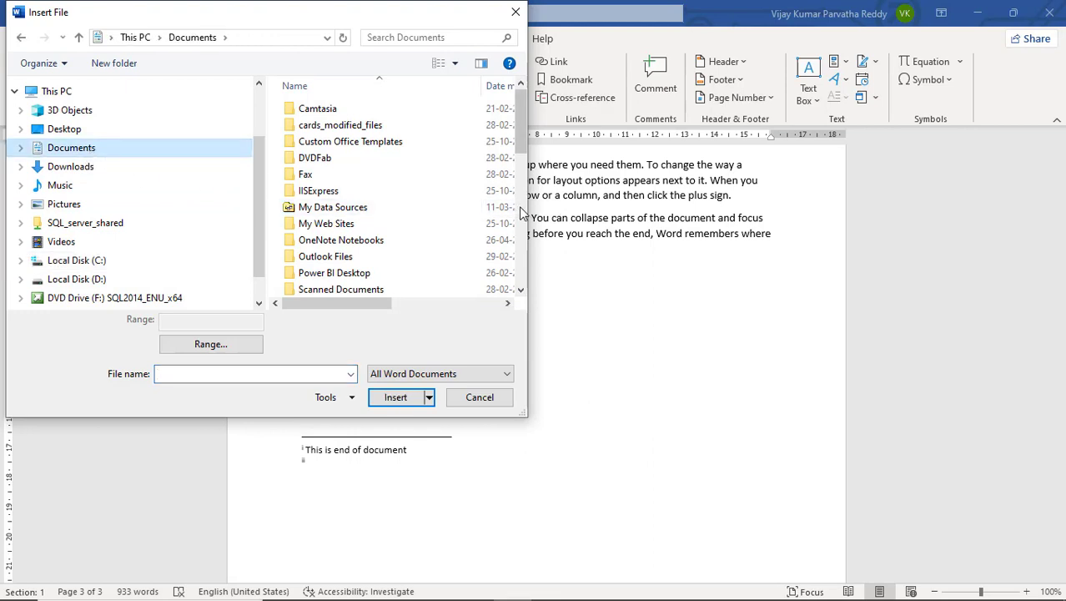
drag(519, 206, 511, 239)
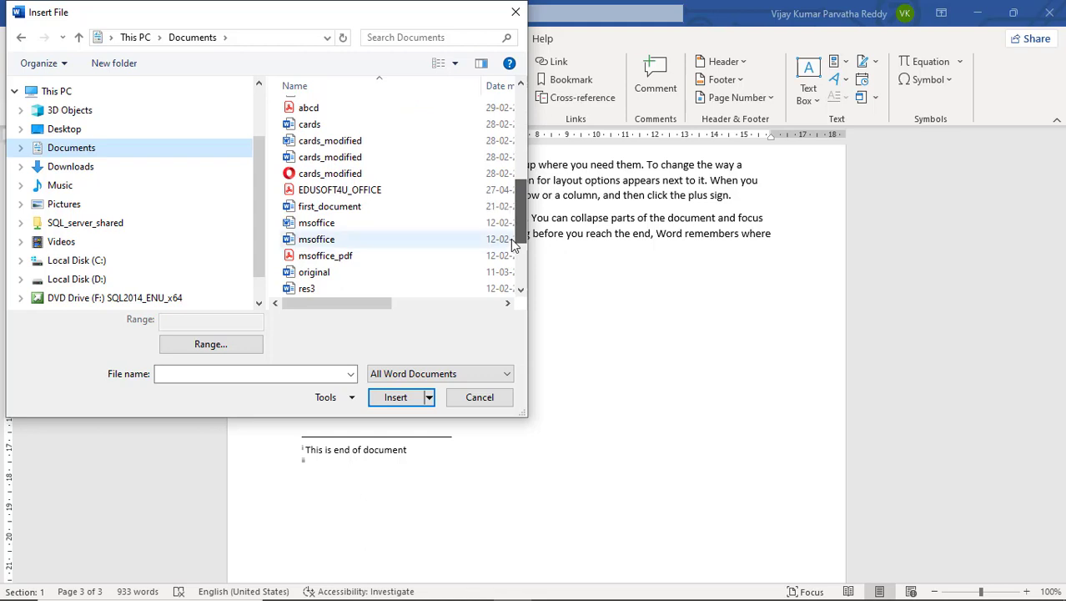
click(324, 223)
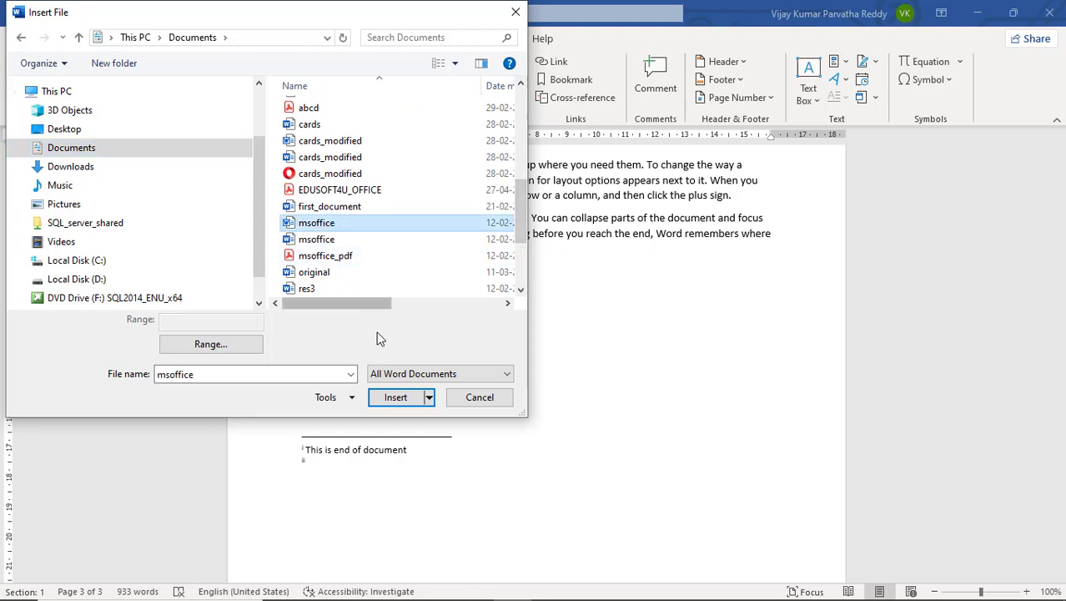
click(407, 398)
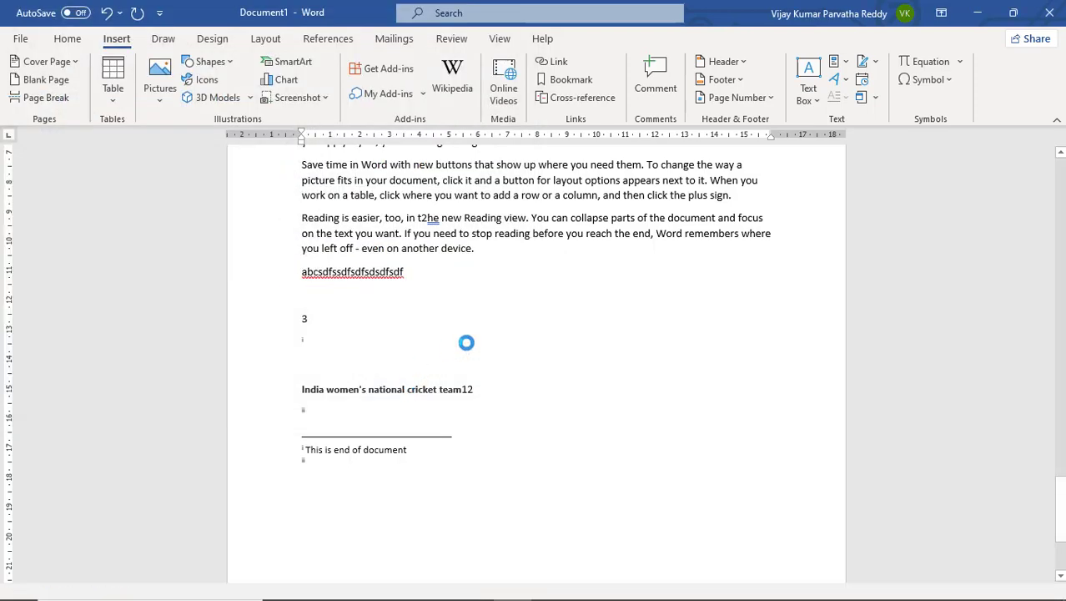
Review the content inserted from the msoffice file, going back from page 7 to the end of page 2
scroll(488, 329, up, 5)
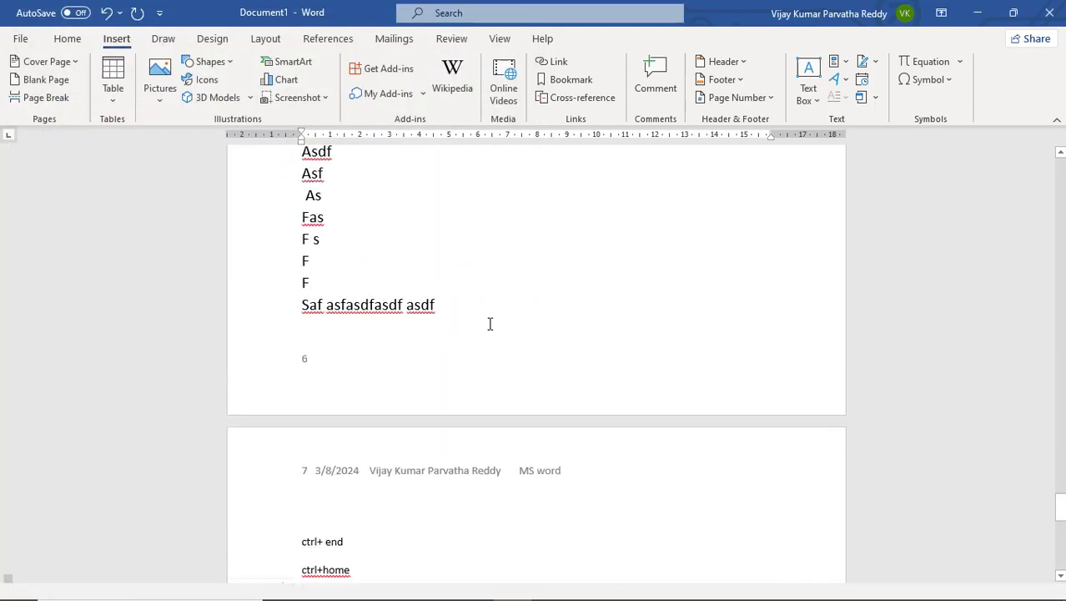
scroll(490, 324, up, 15)
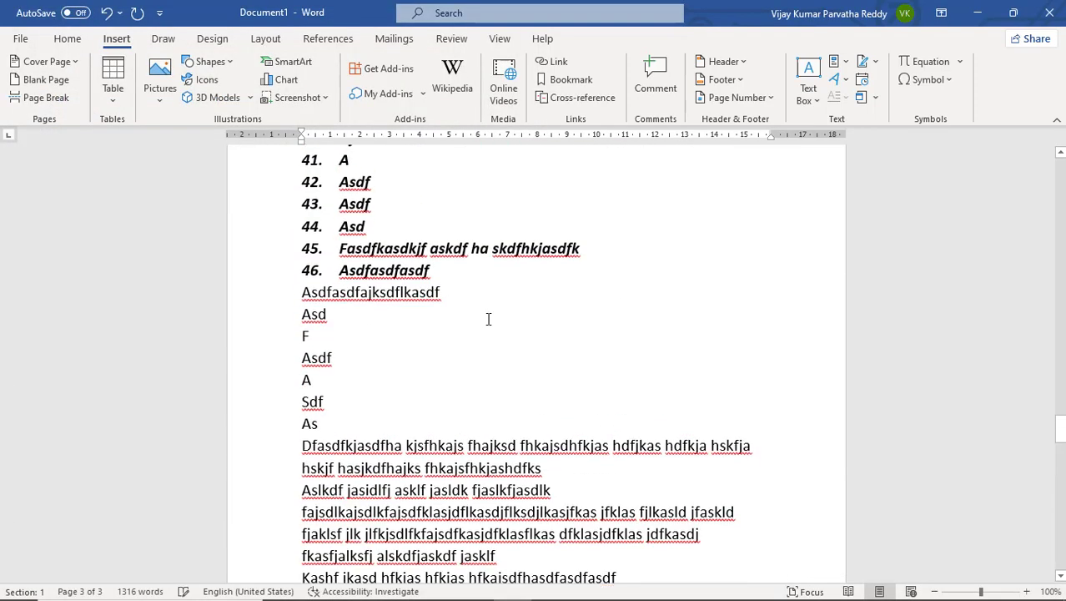
scroll(488, 321, up, 15)
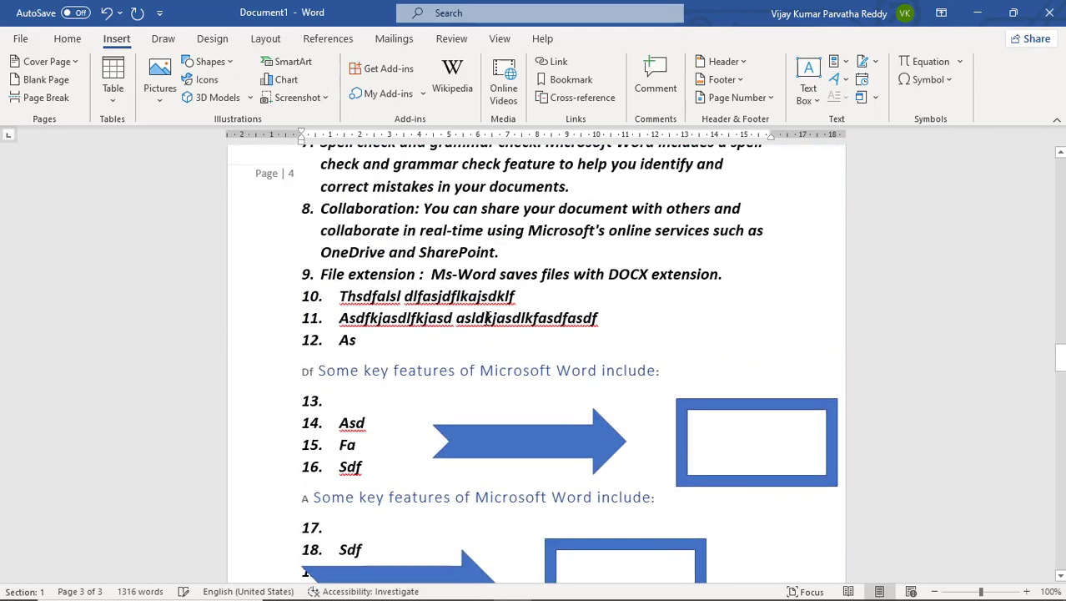
scroll(489, 324, up, 15)
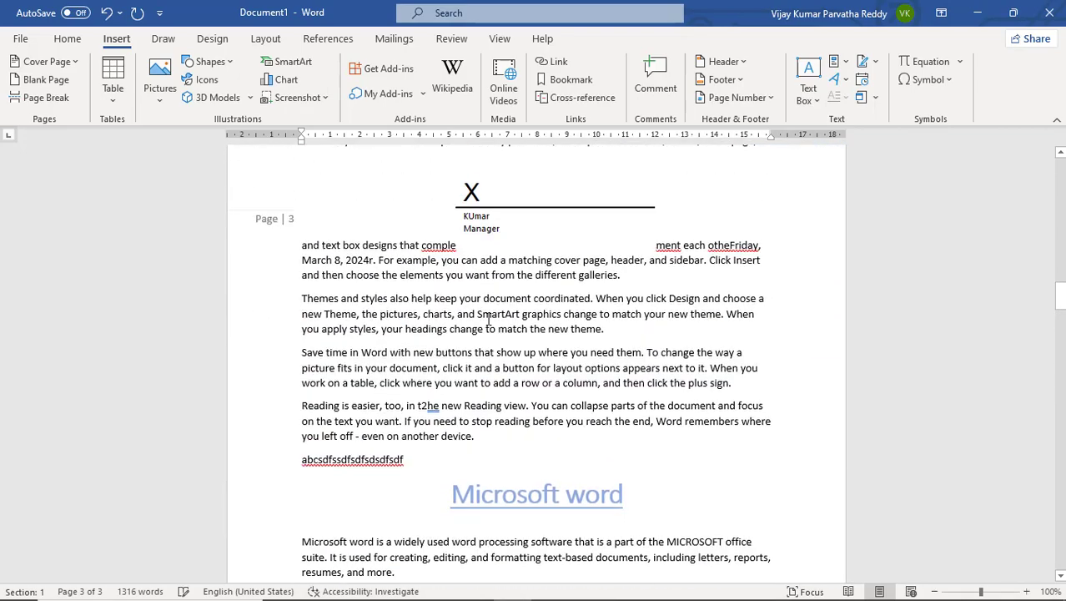
scroll(489, 323, up, 8)
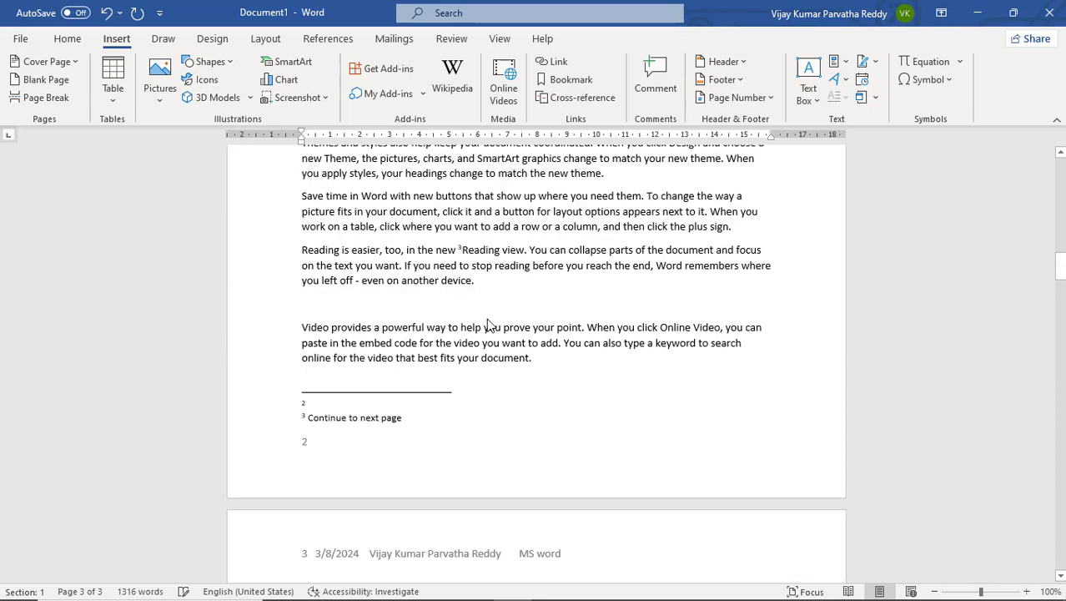
scroll(490, 326, down, 4)
Insert a new Bitmap Image object on the blank line above "ctrl+ end" on page 7
key(ctrl+End)
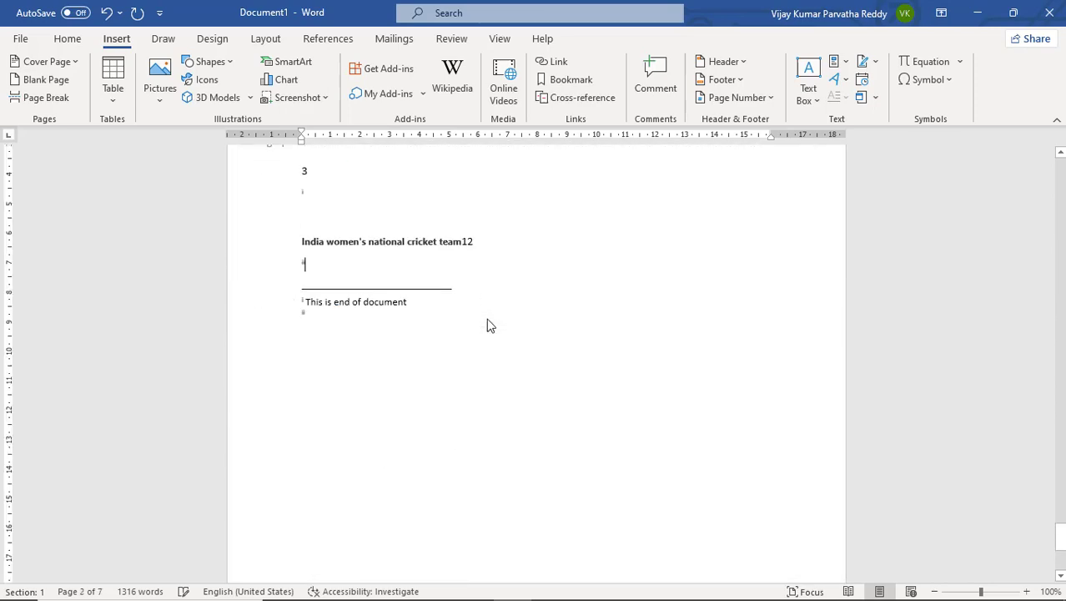
scroll(477, 304, up, 3)
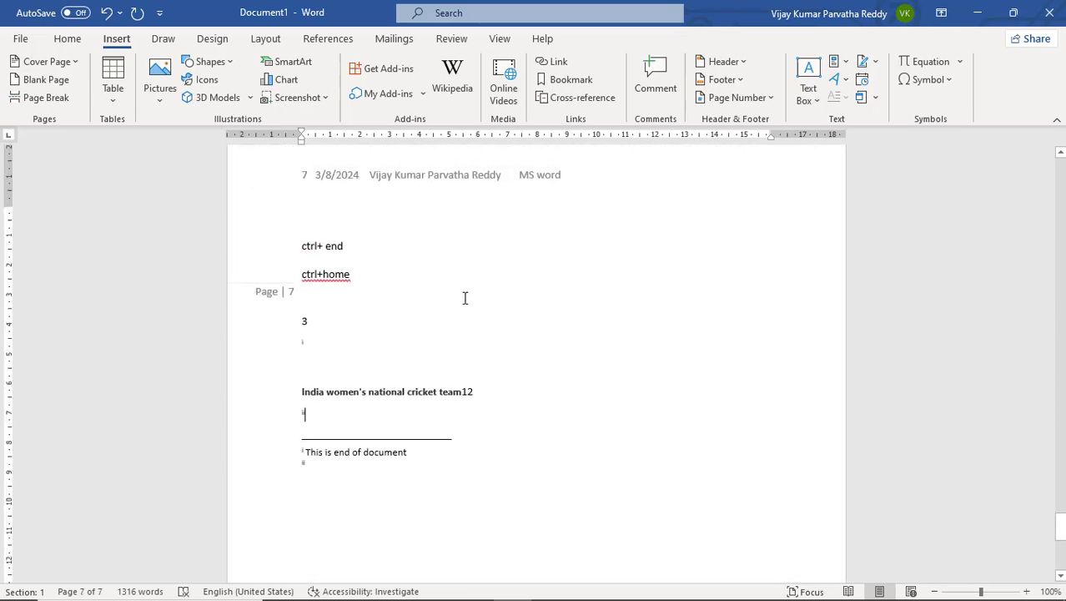
click(404, 212)
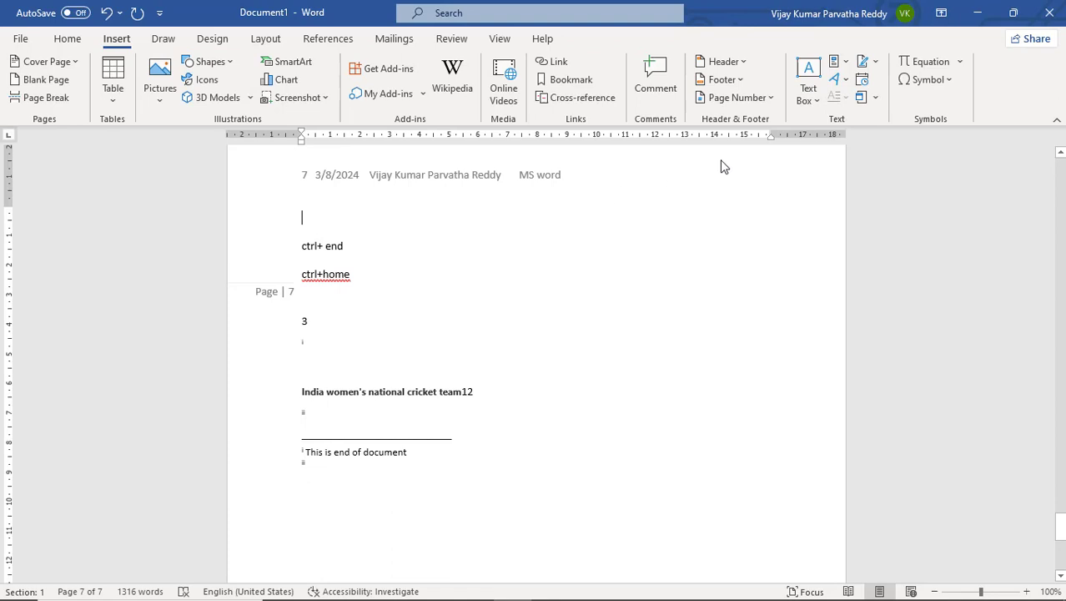
click(870, 97)
click(886, 121)
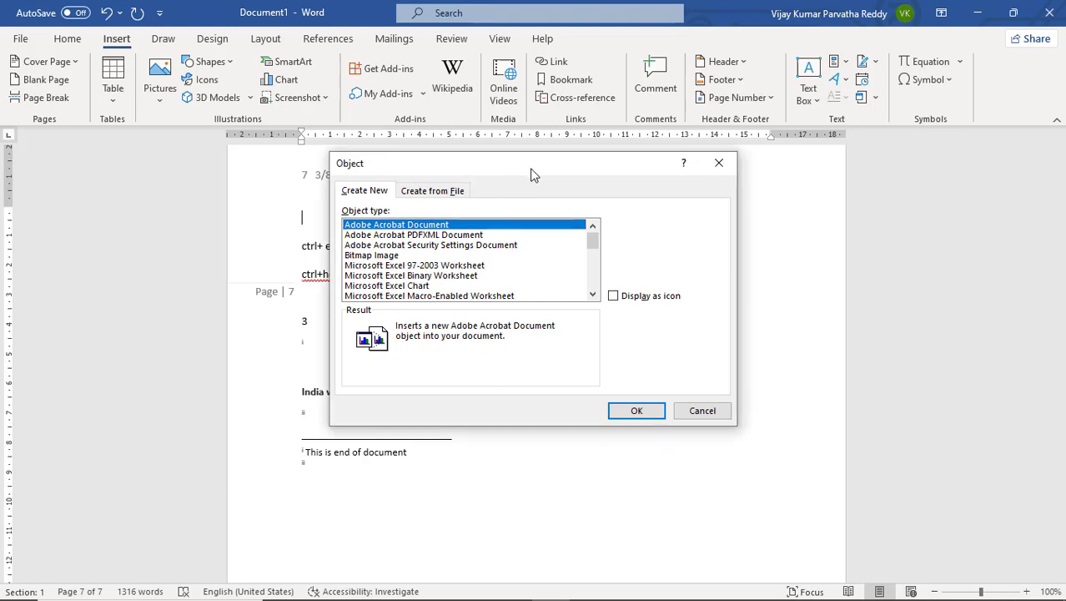
drag(533, 174, 703, 193)
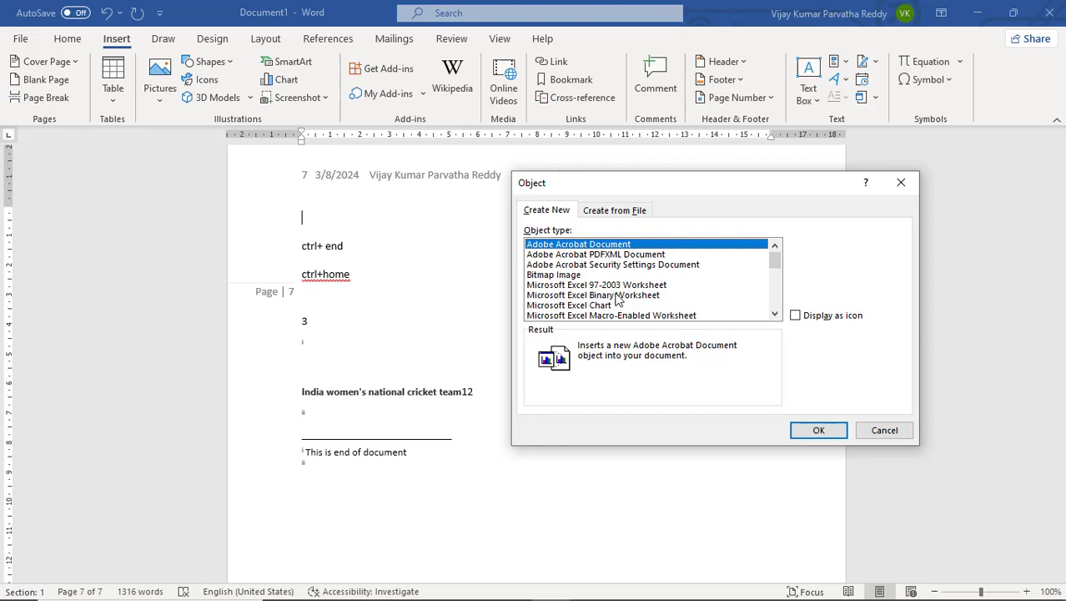
click(572, 275)
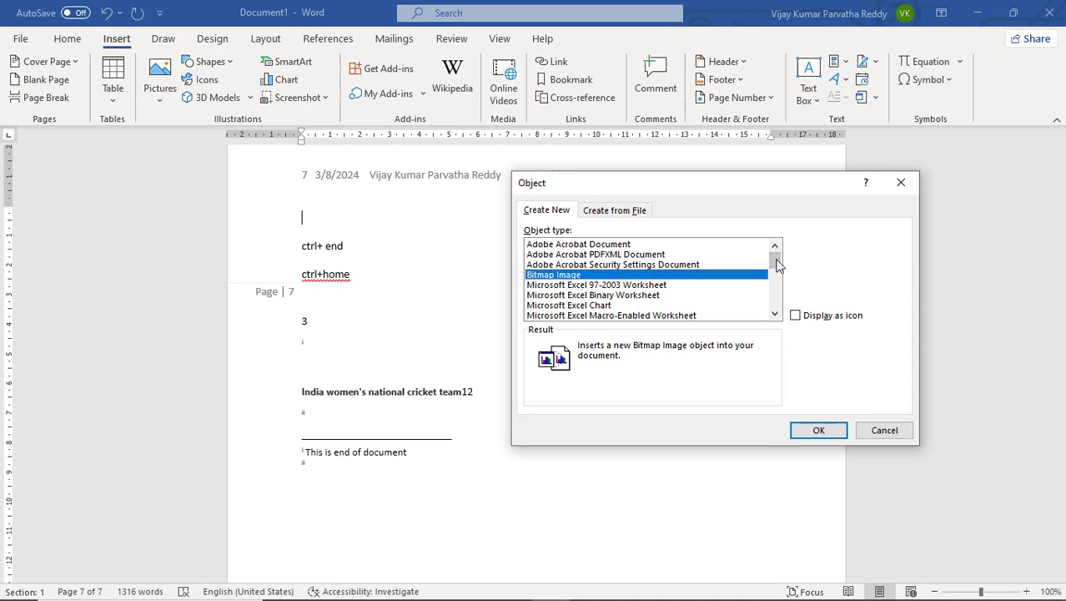
mouse_move(775, 261)
mouse_down()
mouse_move(778, 281)
mouse_move(775, 246)
mouse_up()
click(818, 429)
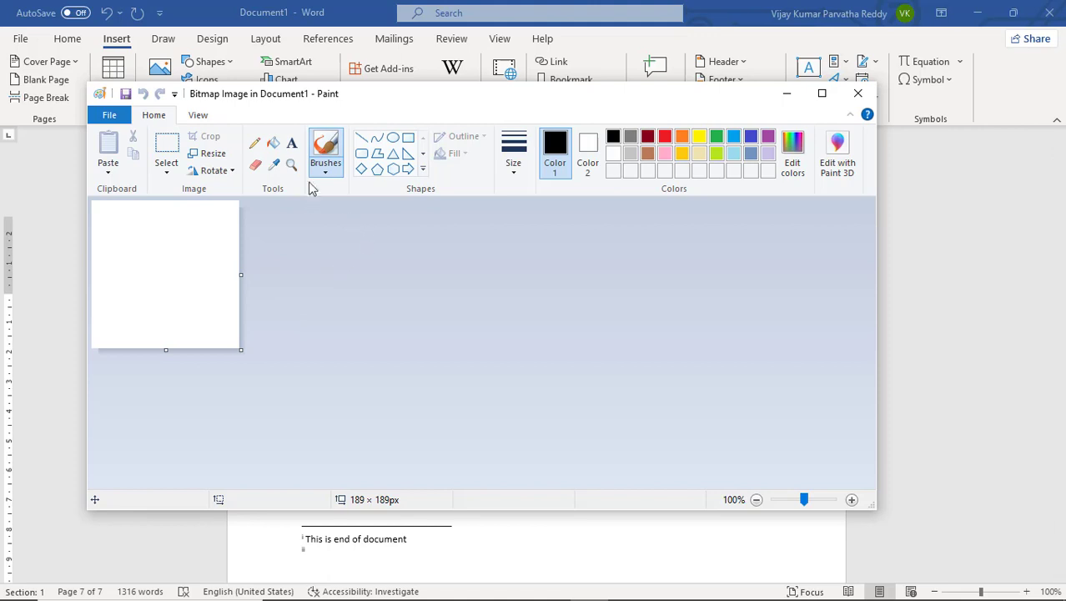
Paint a brown freehand brush scribble on the bitmap canvas and draw a diamond of about 74 × 89 px over its lower part
click(332, 147)
click(648, 154)
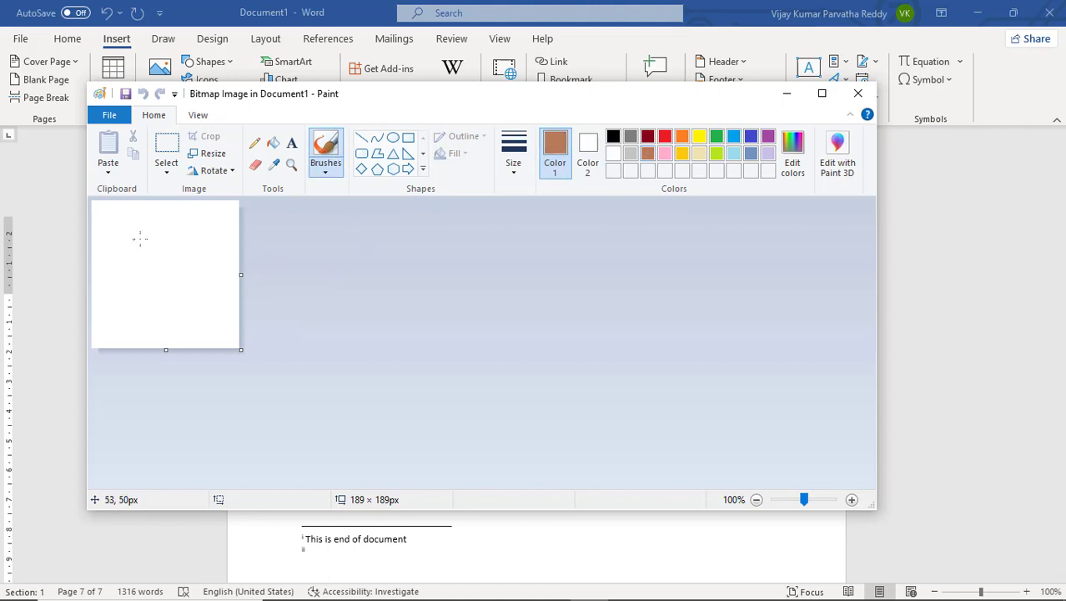
mouse_move(140, 240)
mouse_down()
mouse_move(181, 285)
mouse_move(182, 233)
mouse_move(211, 294)
mouse_move(157, 296)
mouse_up()
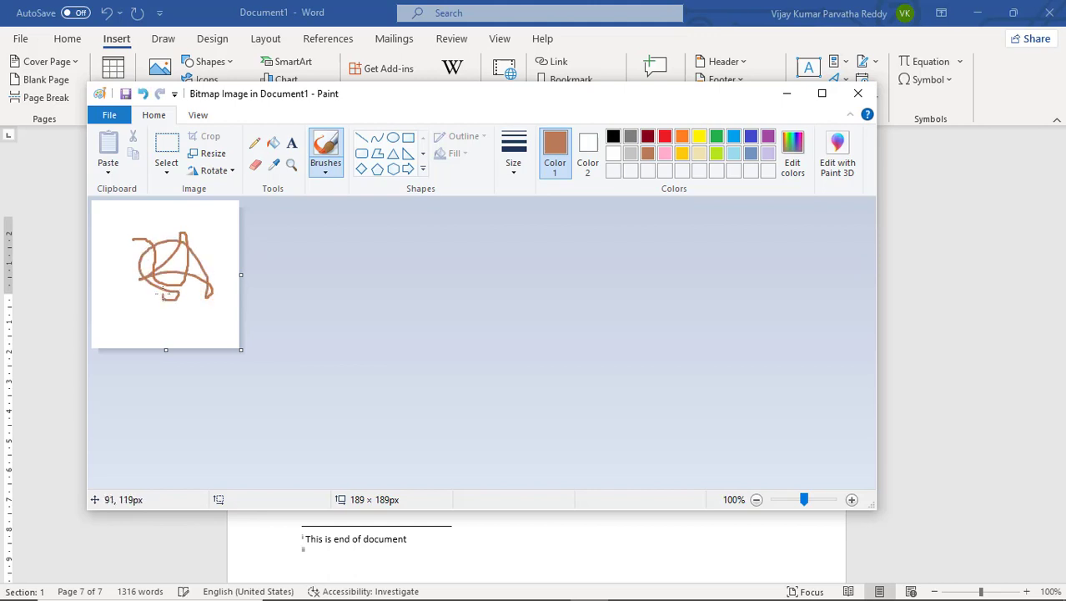
click(361, 169)
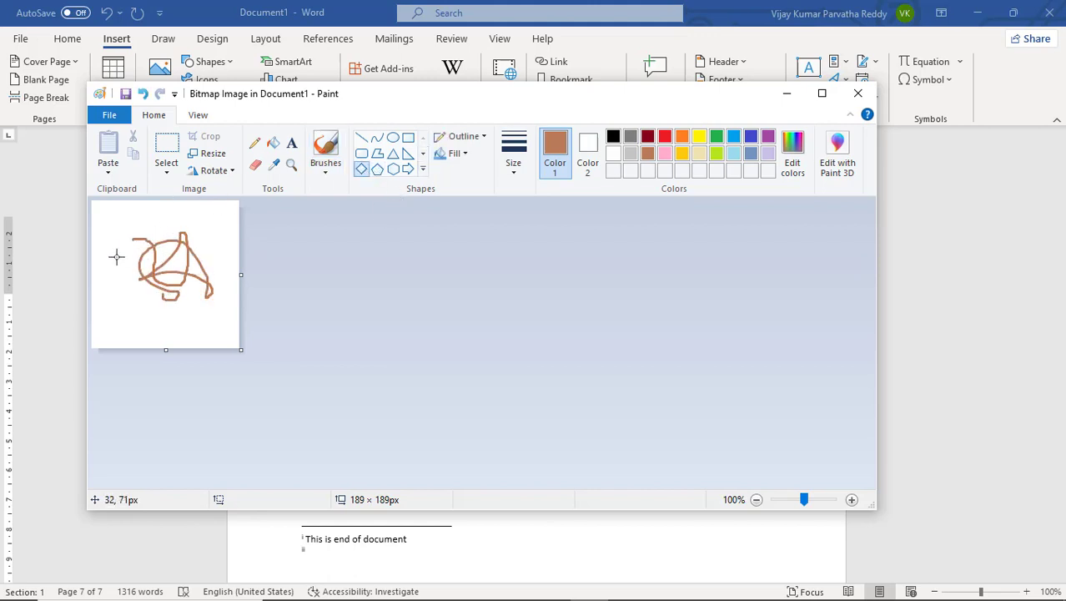
drag(113, 254, 173, 325)
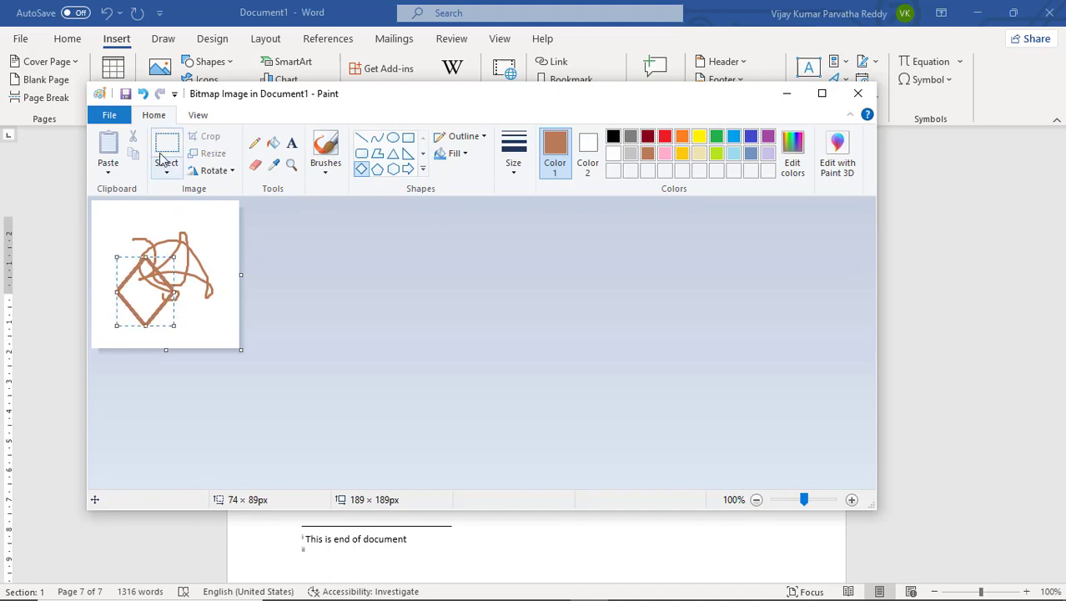
Update the document with the finished drawing, close Paint and check the last pages of the Word document
click(111, 115)
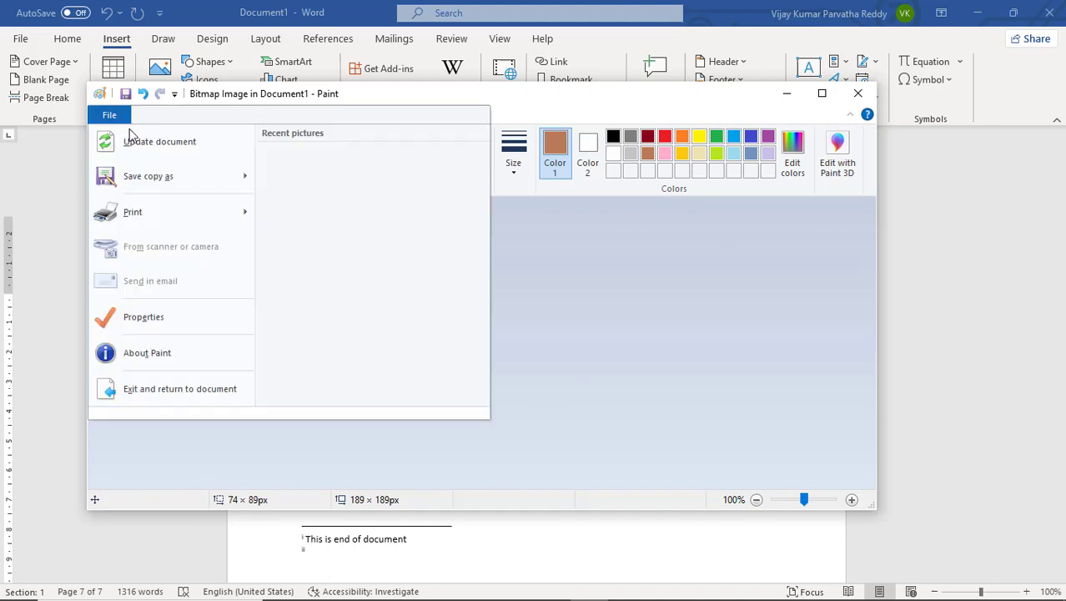
click(153, 143)
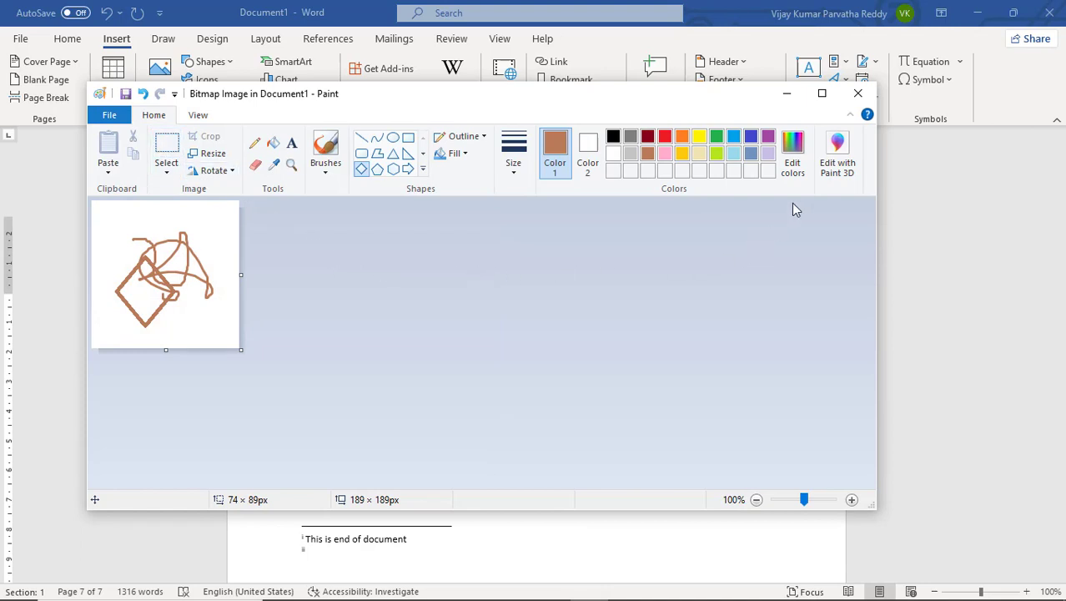
click(857, 93)
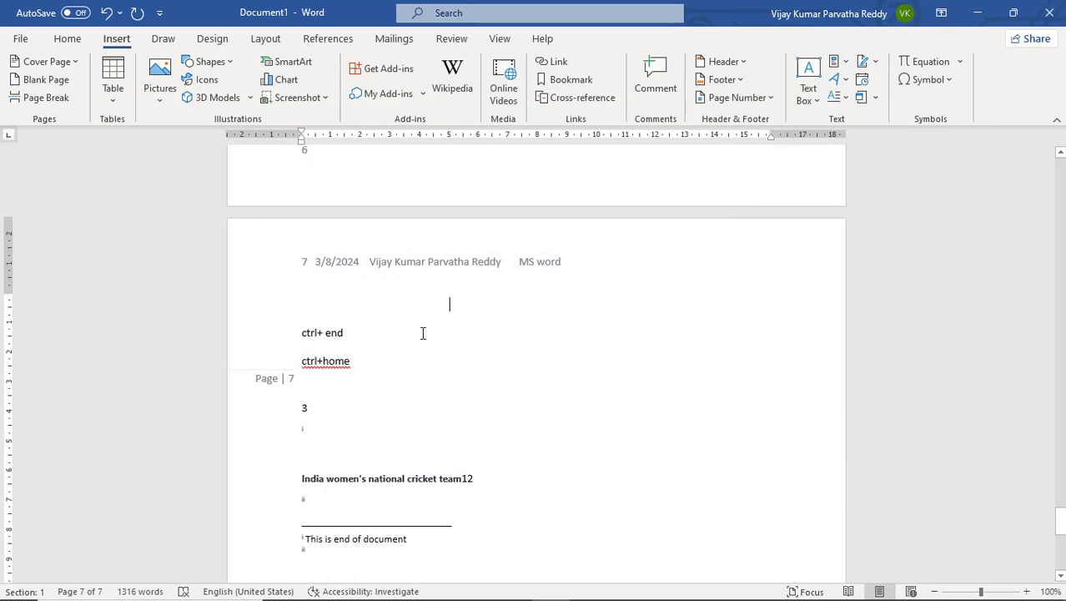
scroll(514, 309, up, 3)
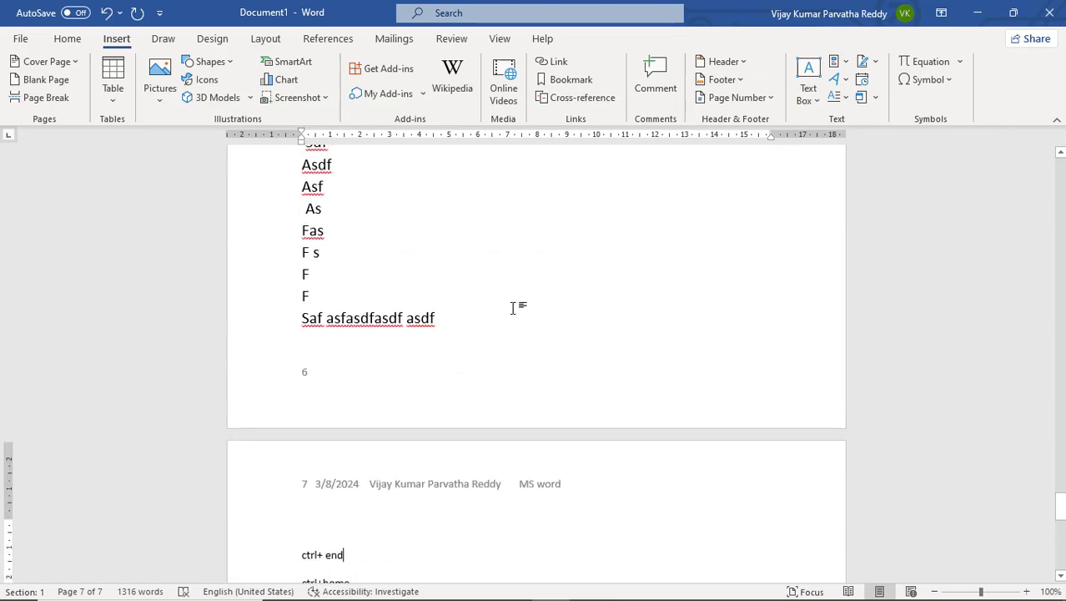
scroll(513, 308, down, 7)
scroll(514, 307, down, 2)
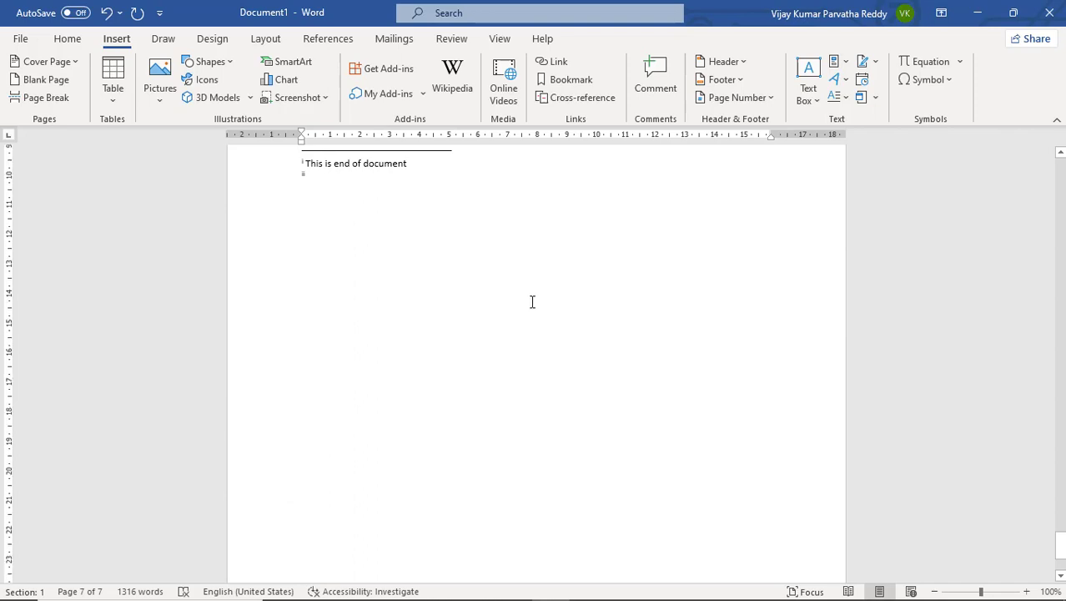
Insert a new Bitmap Image object after "ctrl+ end" on page 7
scroll(533, 301, down, 2)
scroll(532, 301, up, 7)
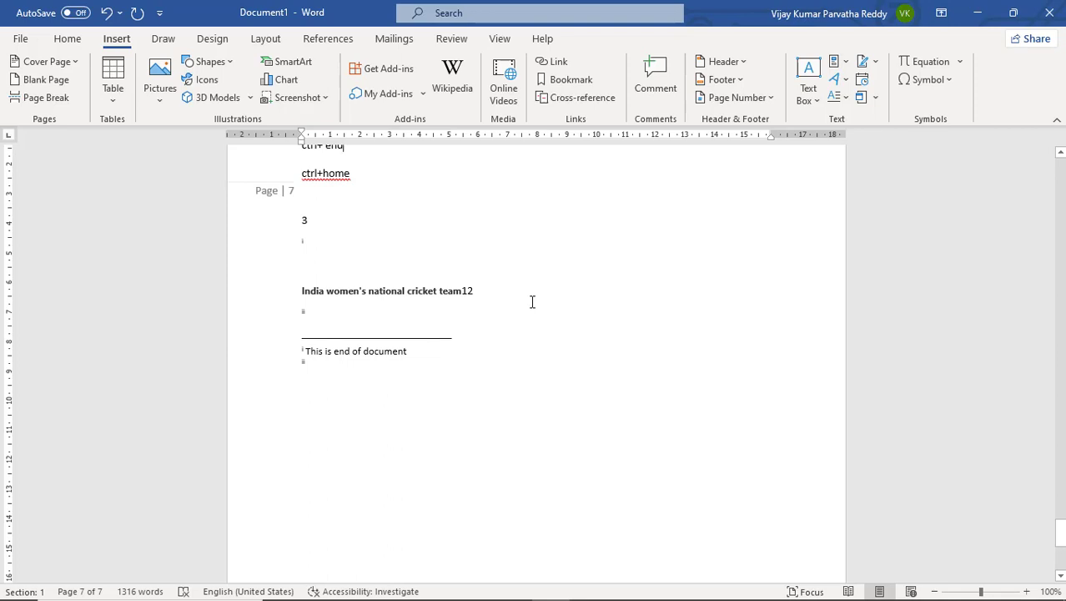
scroll(533, 302, up, 2)
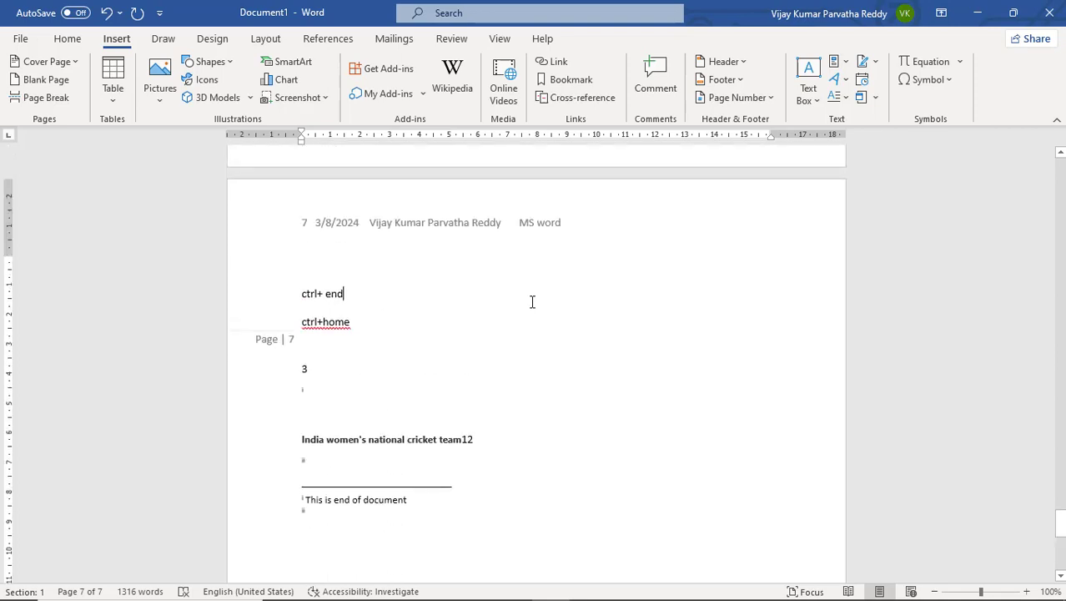
click(875, 98)
click(893, 126)
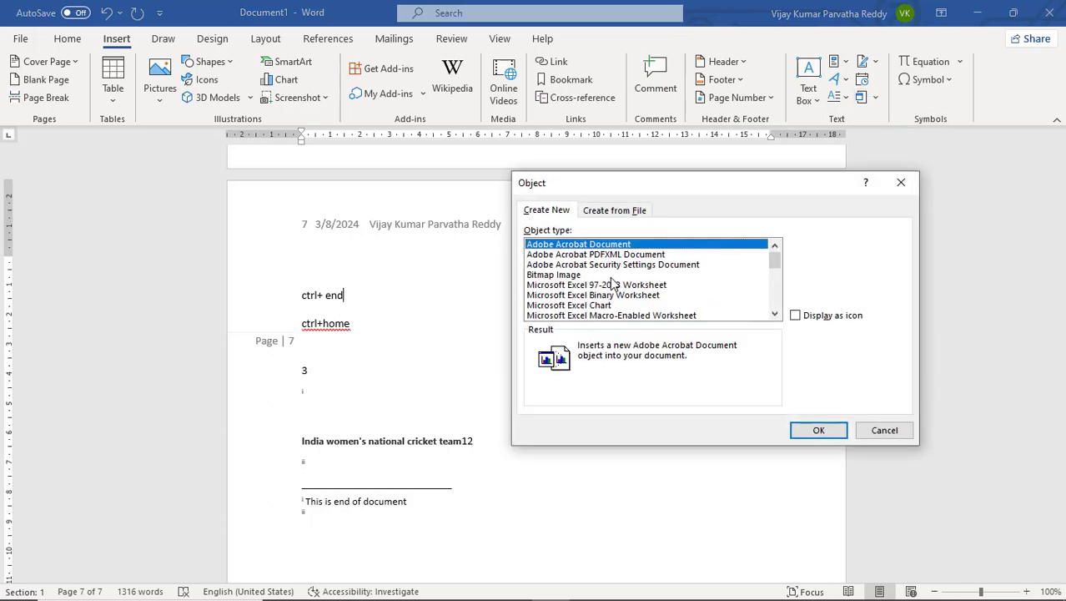
click(610, 276)
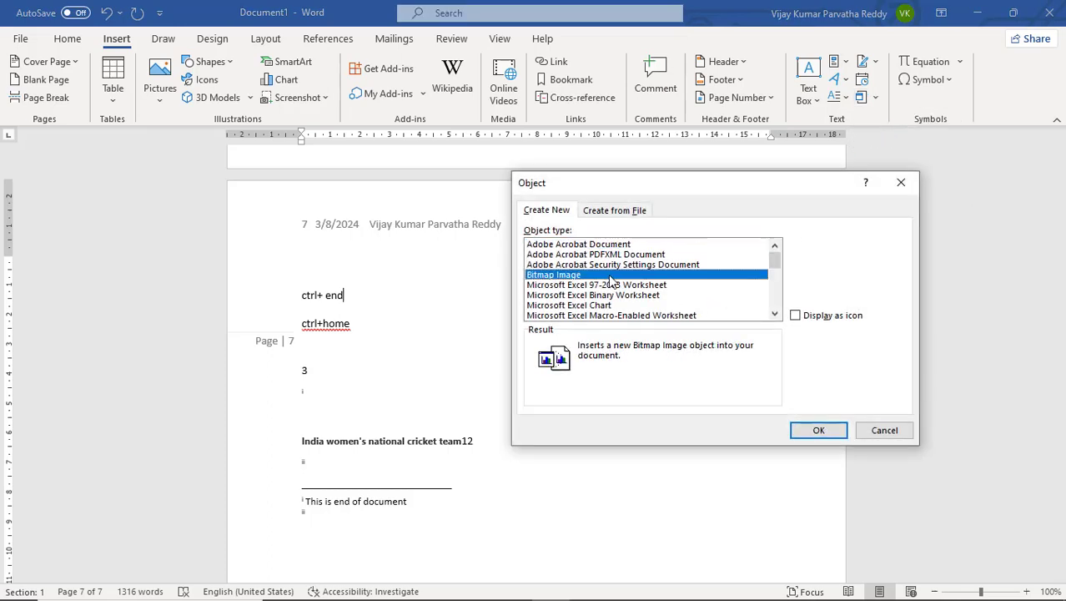
click(822, 430)
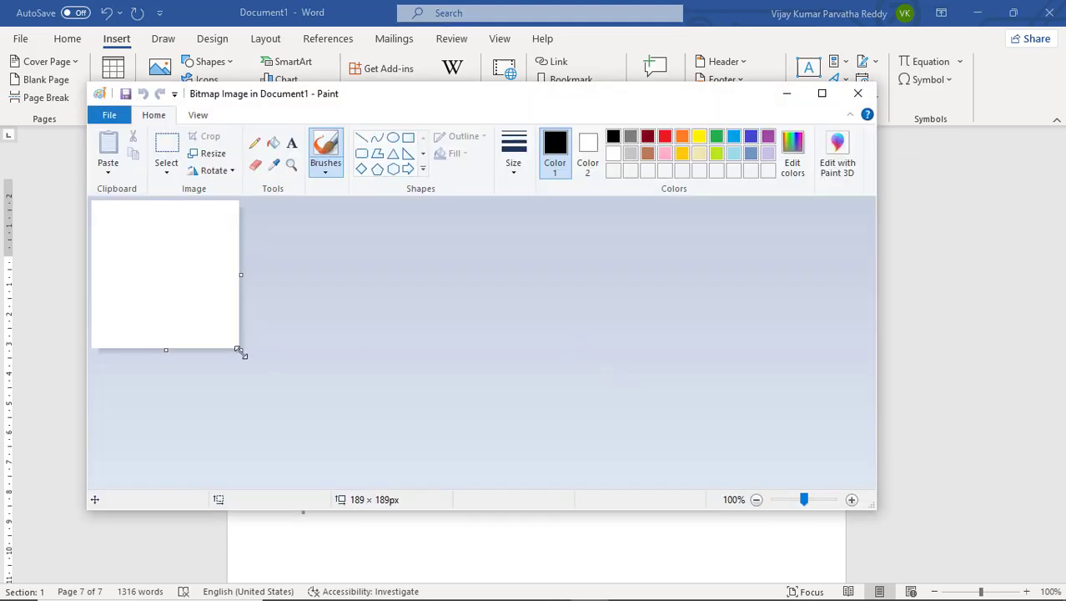
Enlarge the bitmap canvas to about 510 × 299 px and draw a brown-filled pentagon of about 126 × 120 px on it
drag(240, 351, 492, 436)
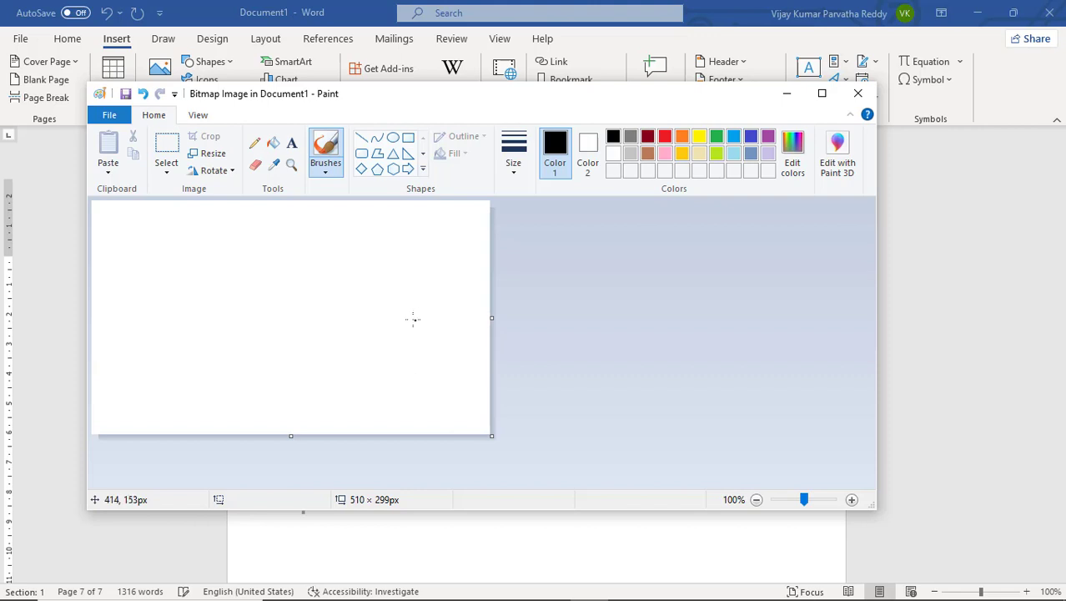
click(377, 168)
drag(147, 241, 247, 335)
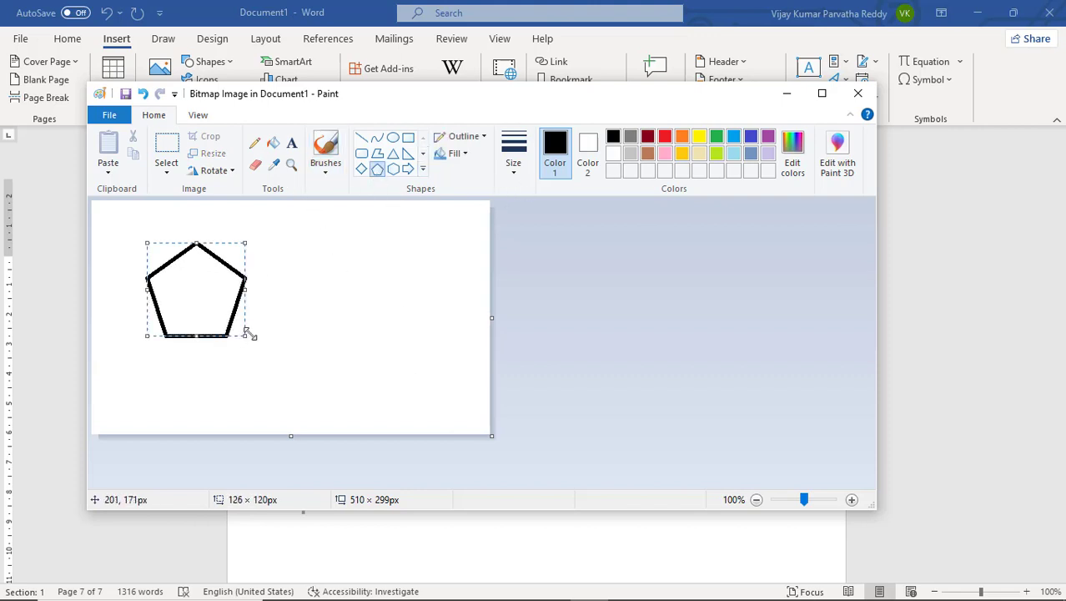
click(273, 143)
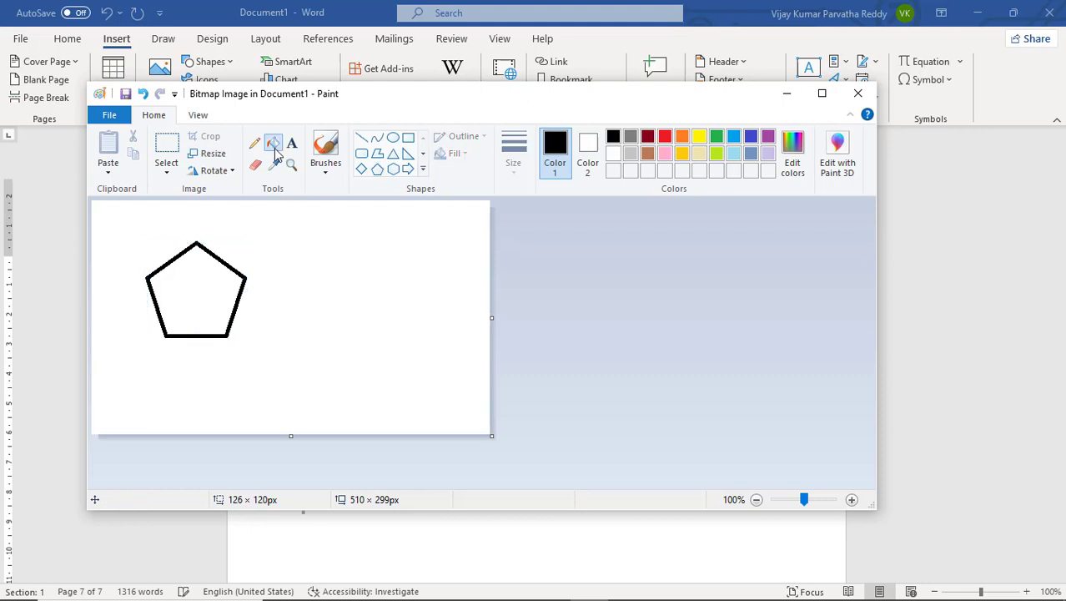
click(653, 154)
click(213, 278)
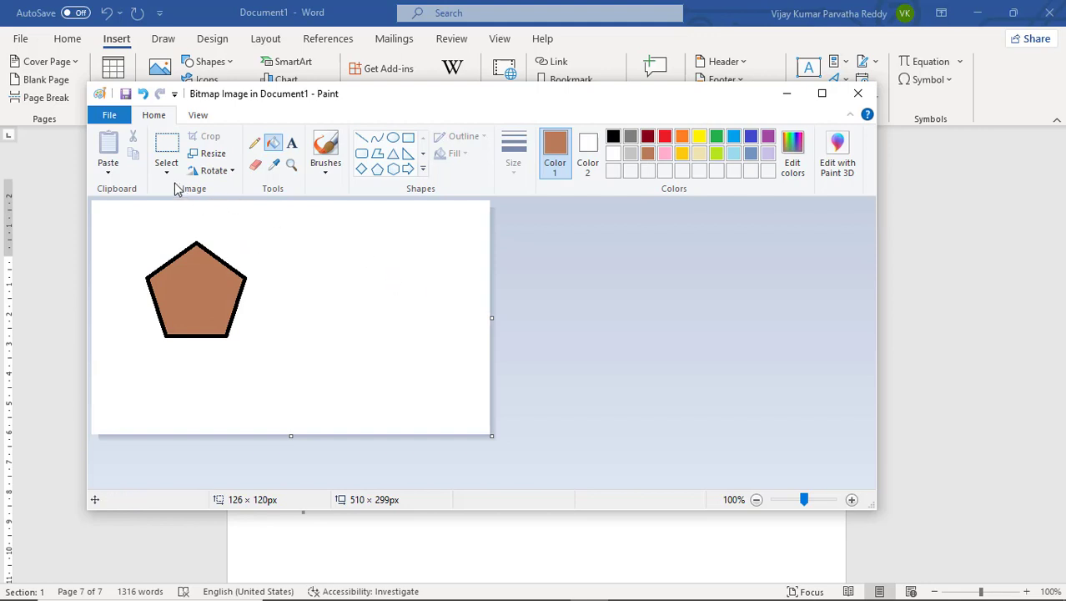
Update the document with the pentagon drawing, then exit Paint and return to the Word document
click(111, 116)
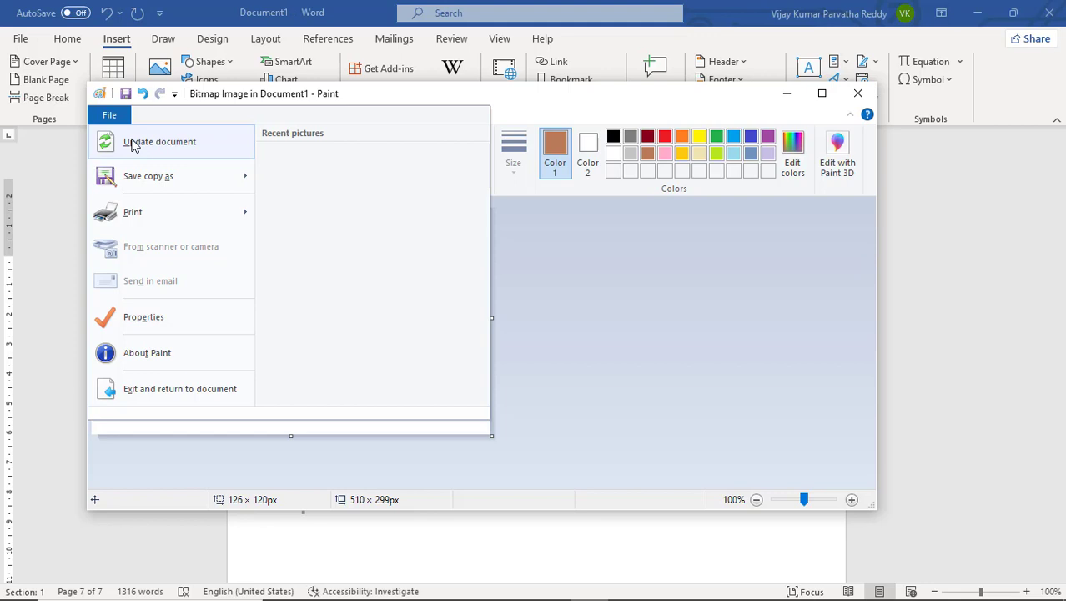
click(133, 145)
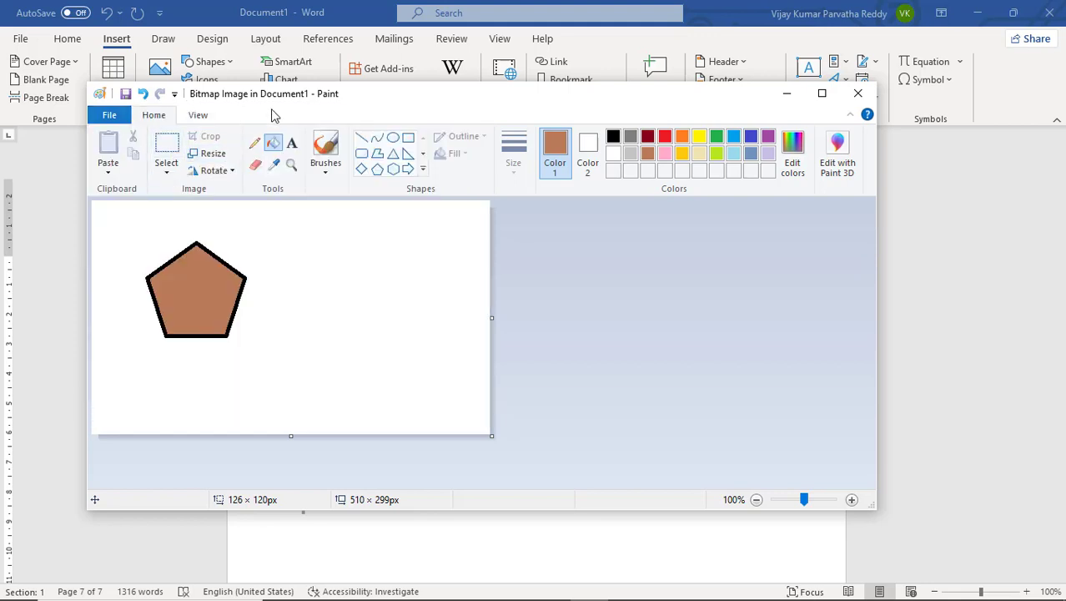
drag(298, 100, 838, 202)
drag(715, 192, 272, 111)
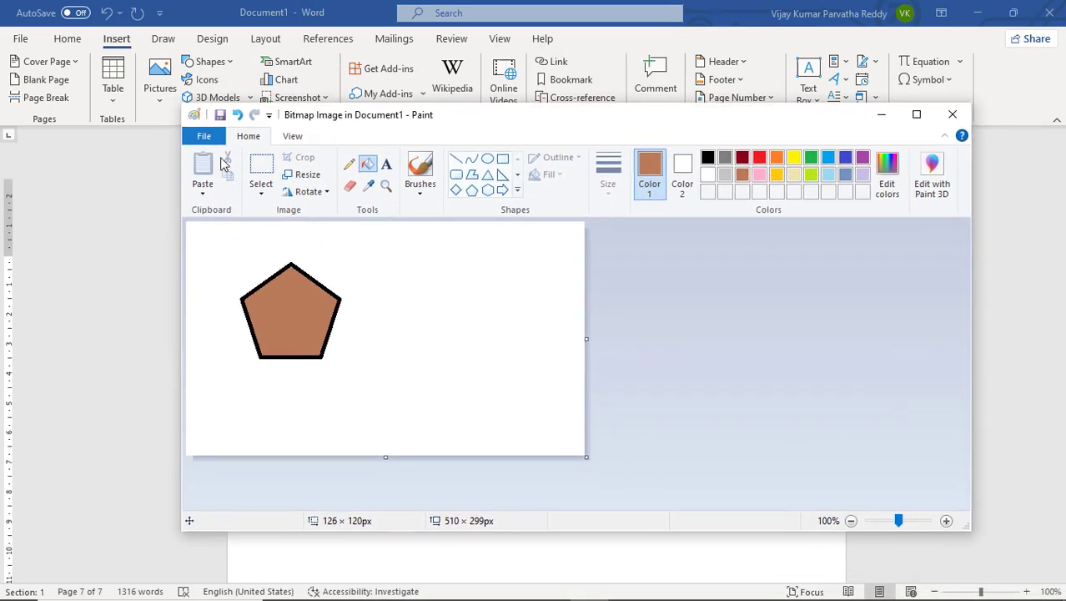
click(209, 143)
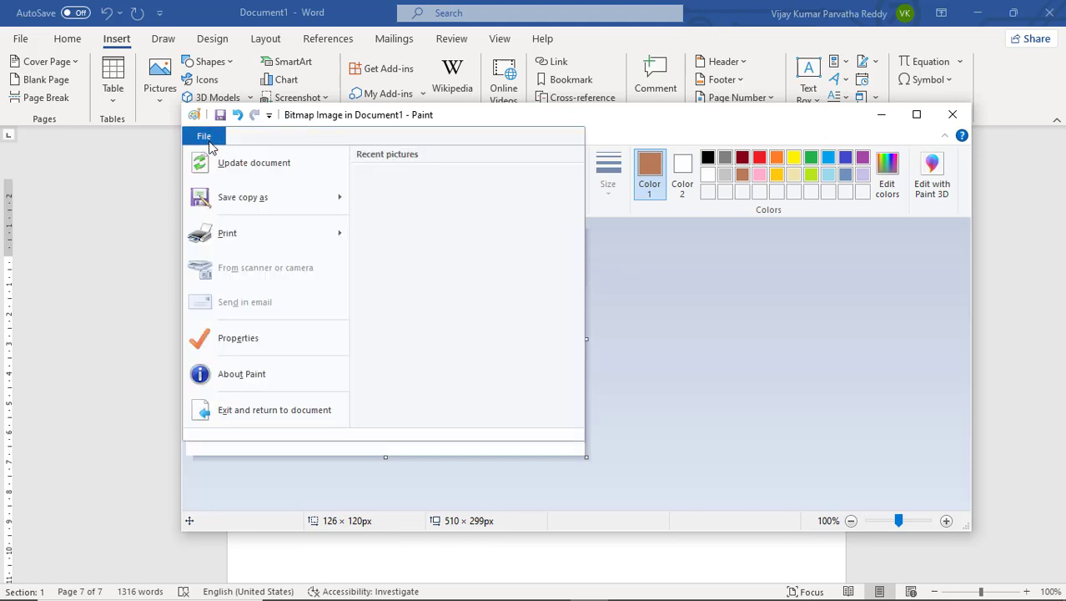
click(233, 164)
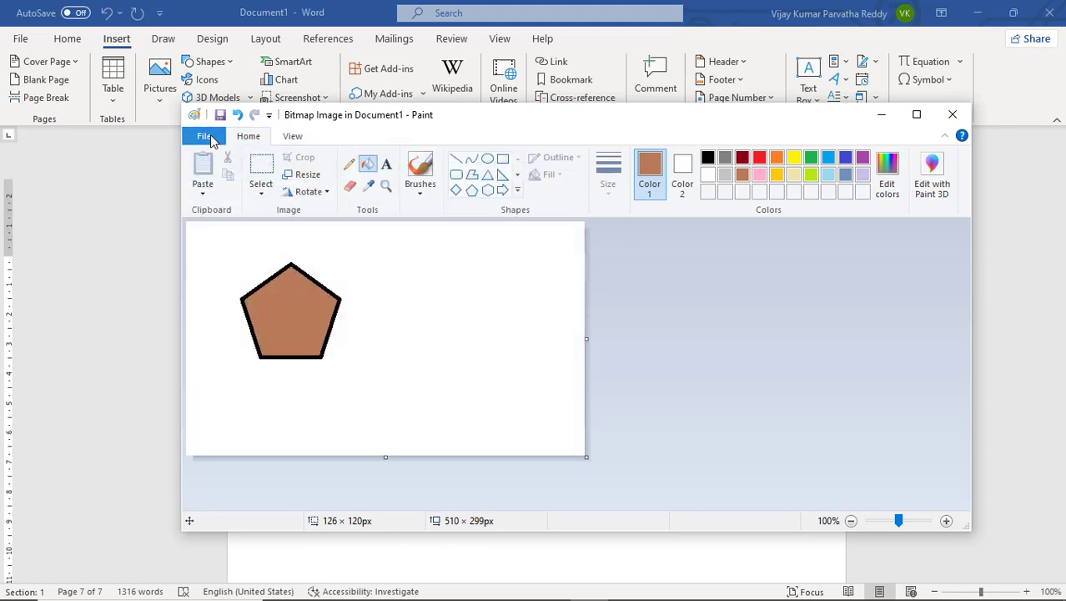
click(206, 137)
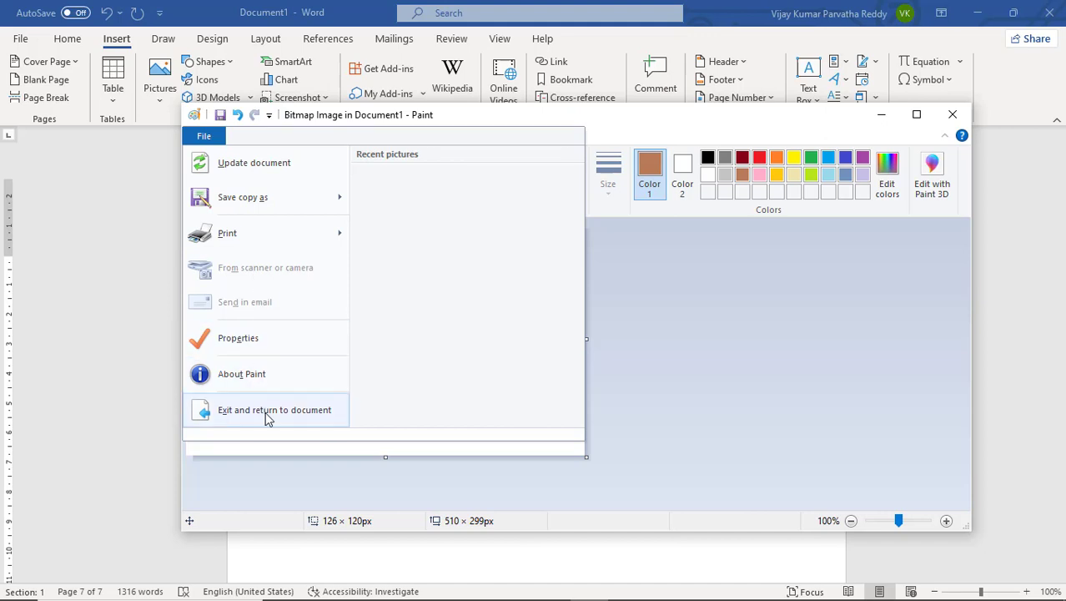
click(267, 410)
Look through the document from page 7 up to page 1 and back for the inserted pentagon drawing
scroll(540, 389, up, 15)
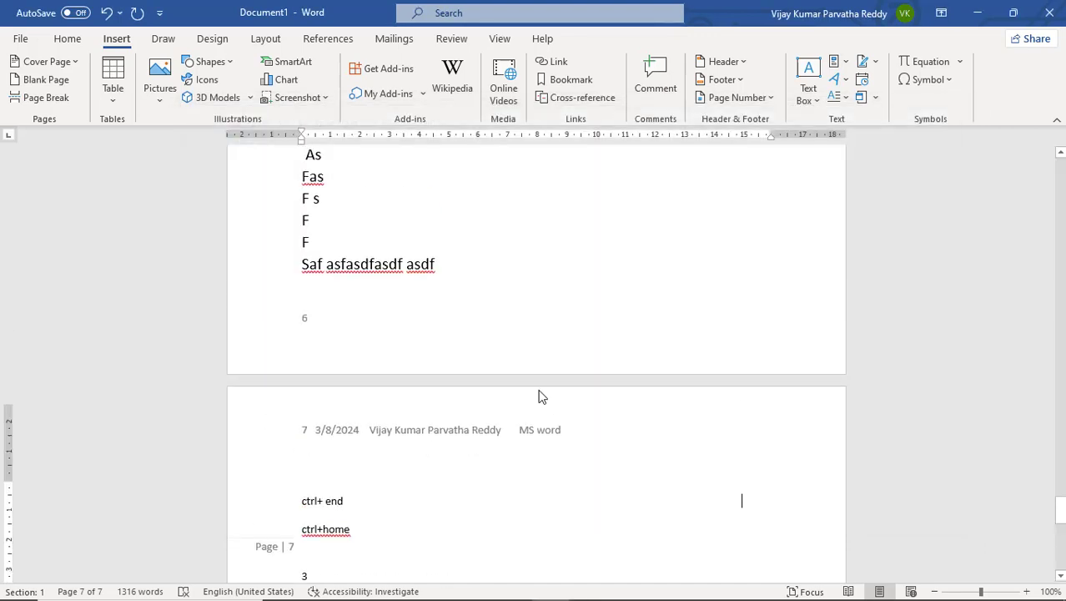
scroll(540, 398, up, 8)
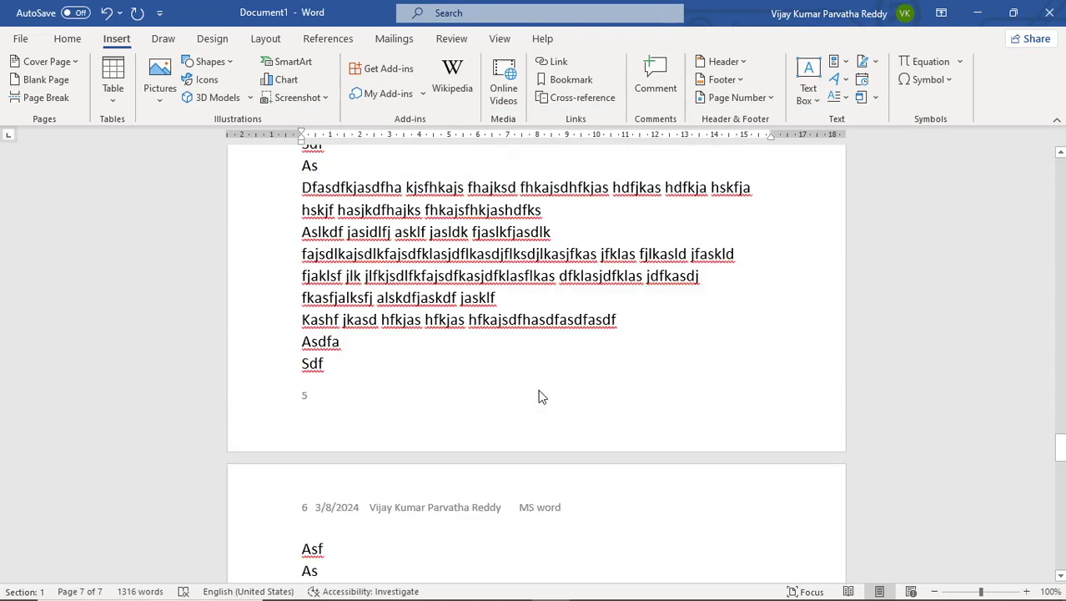
scroll(540, 397, up, 20)
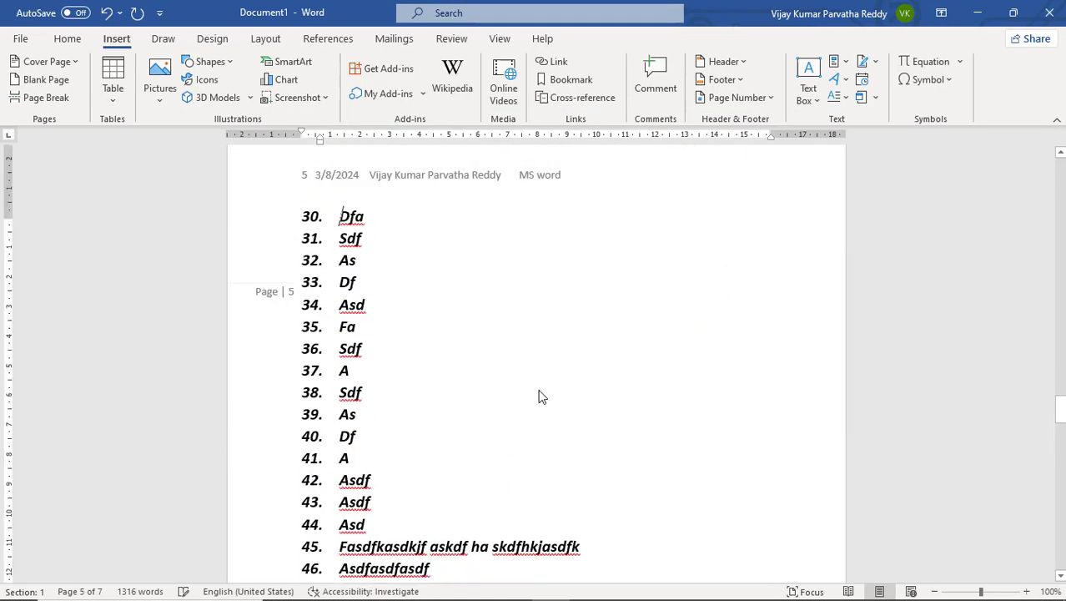
scroll(540, 397, up, 1)
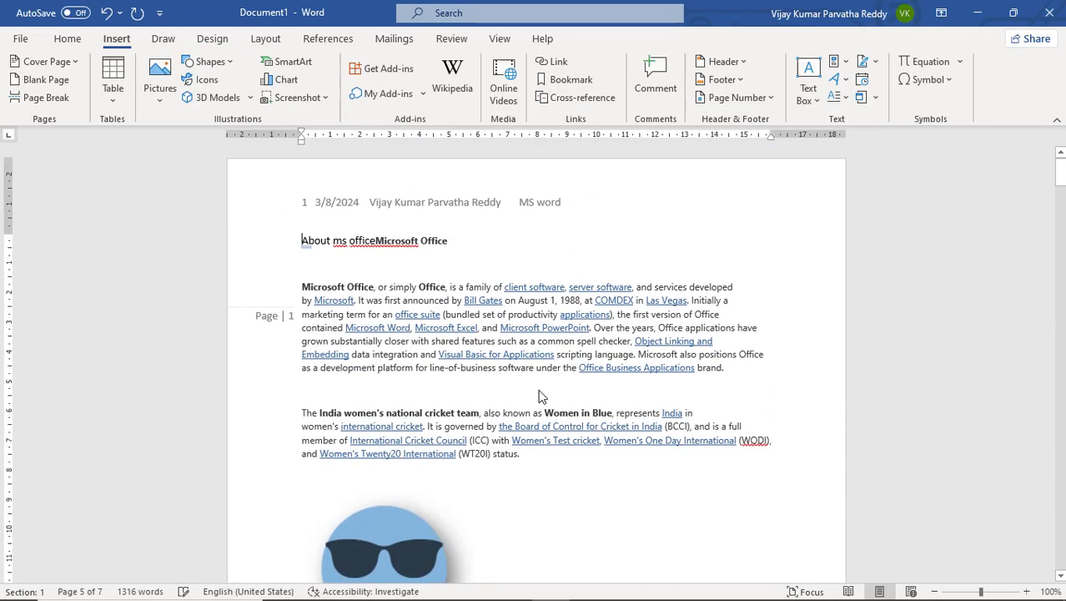
scroll(539, 397, down, 20)
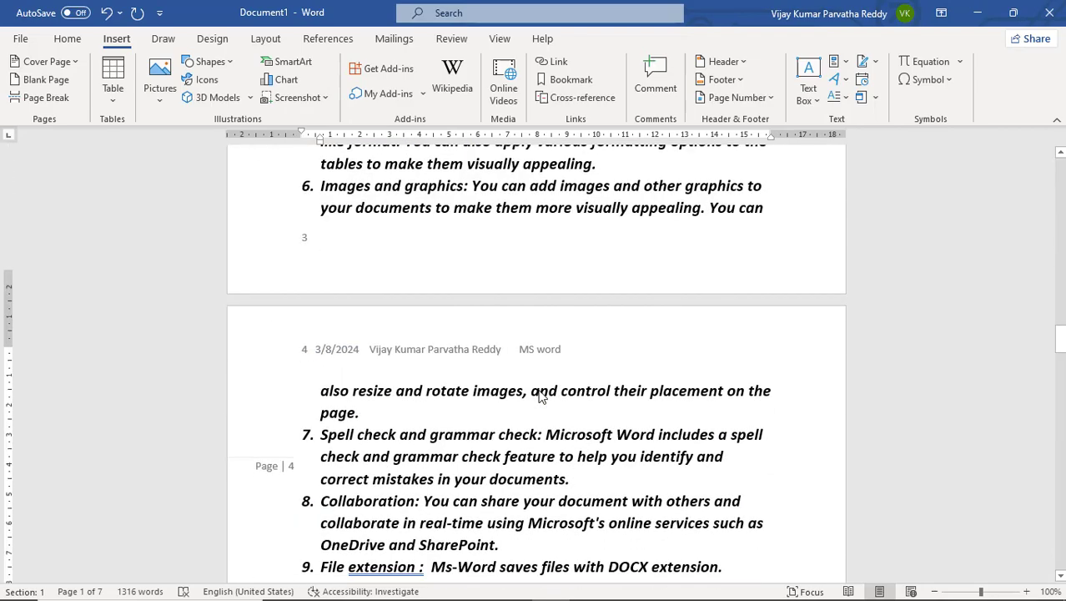
scroll(540, 397, down, 20)
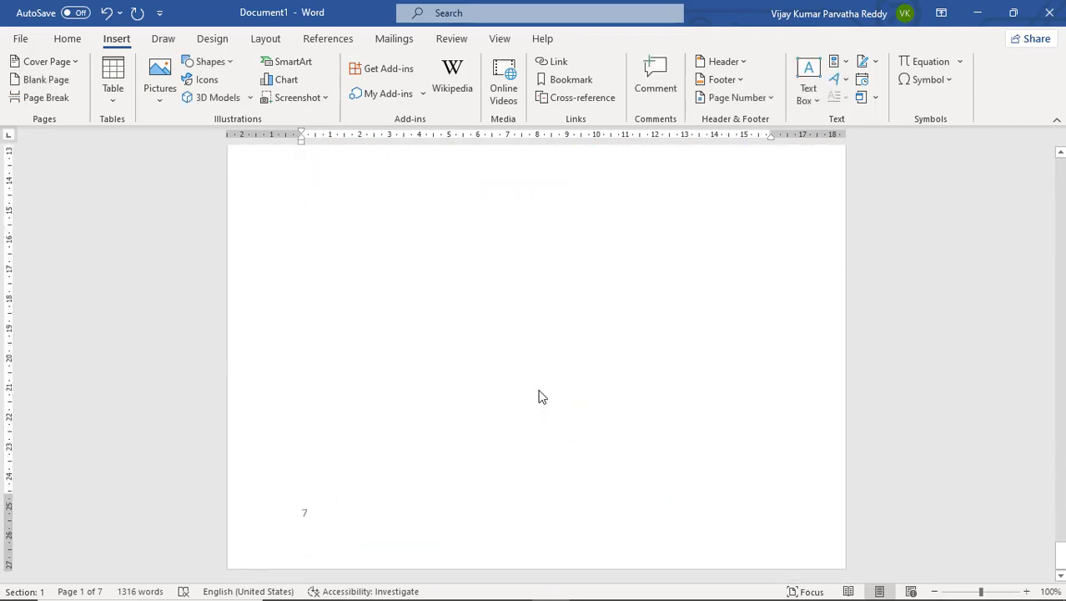
scroll(540, 389, up, 9)
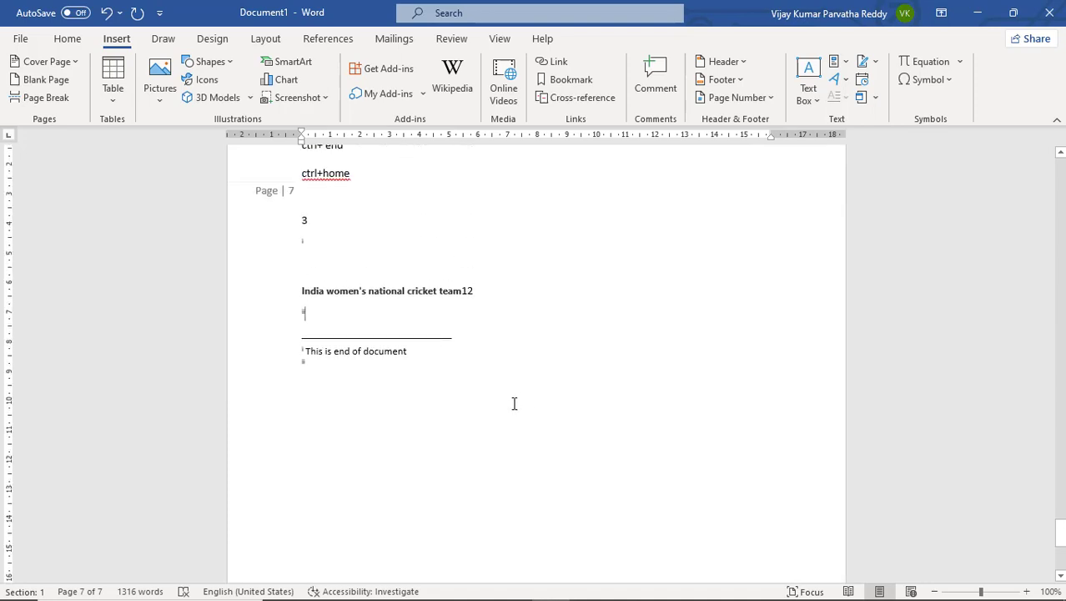
Create a new blank document and insert a new Bitmap Image object in it
key(ctrl+a)
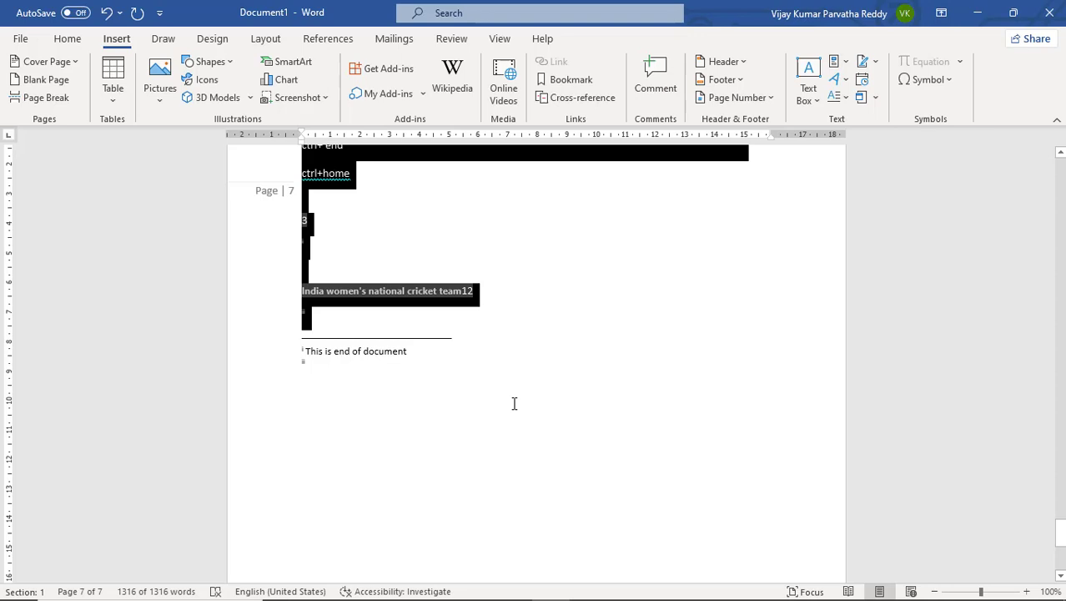
key(ctrl+n)
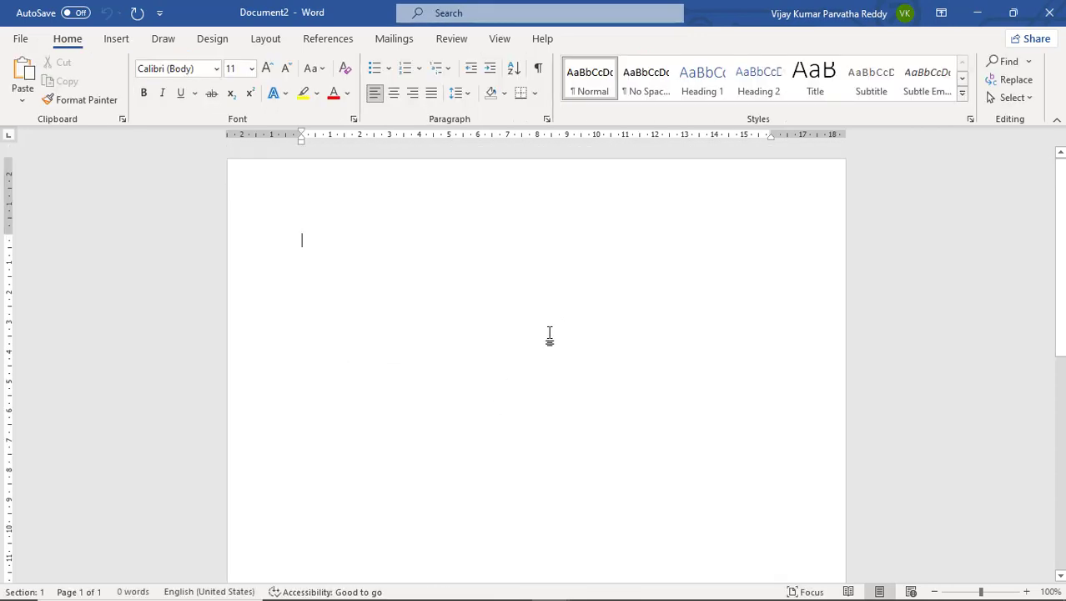
click(121, 41)
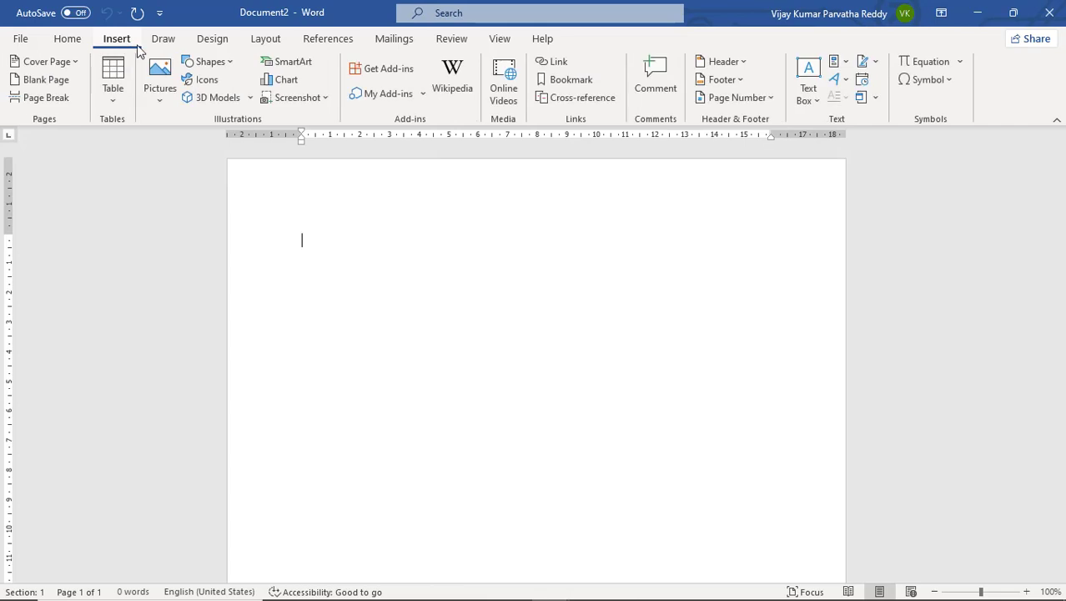
click(875, 100)
click(899, 116)
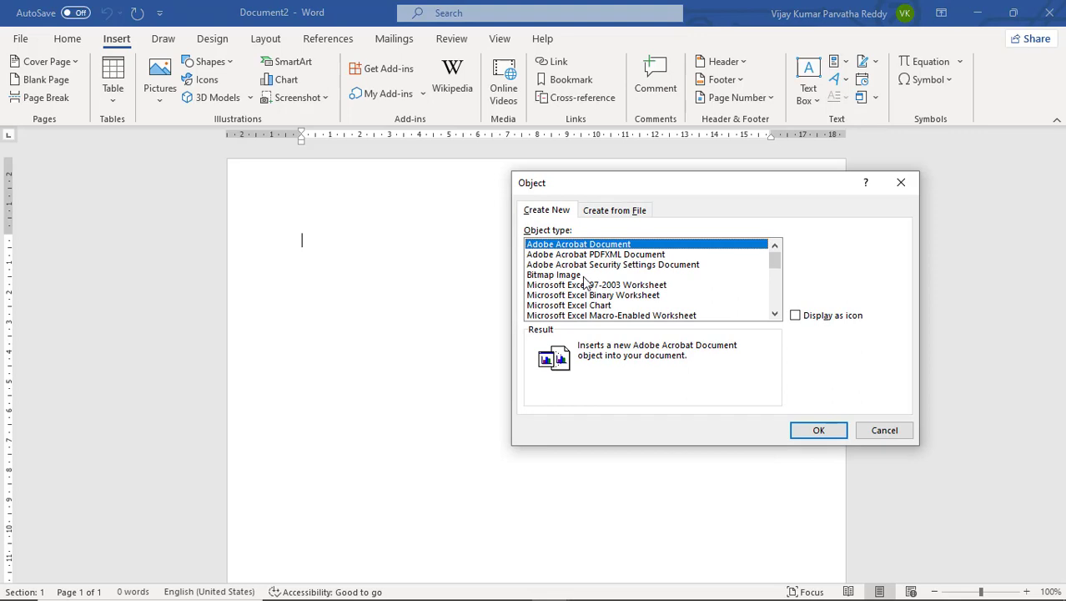
click(584, 275)
double_click(583, 276)
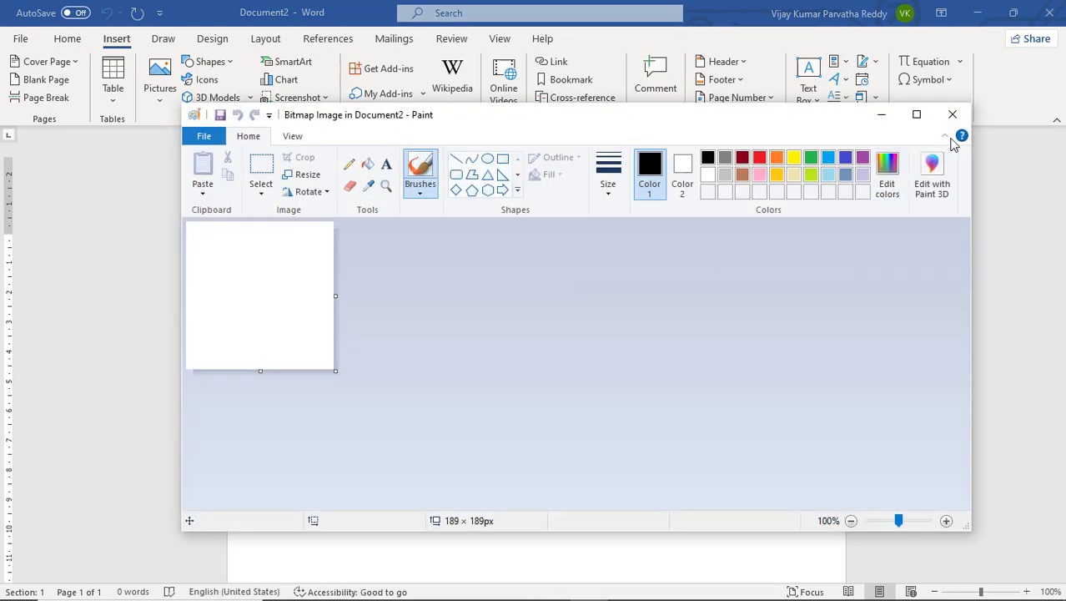
Resize and reposition the Paint window beside the bitmap placeholder, ending with it wide enough for the full colour palette
drag(973, 164, 675, 186)
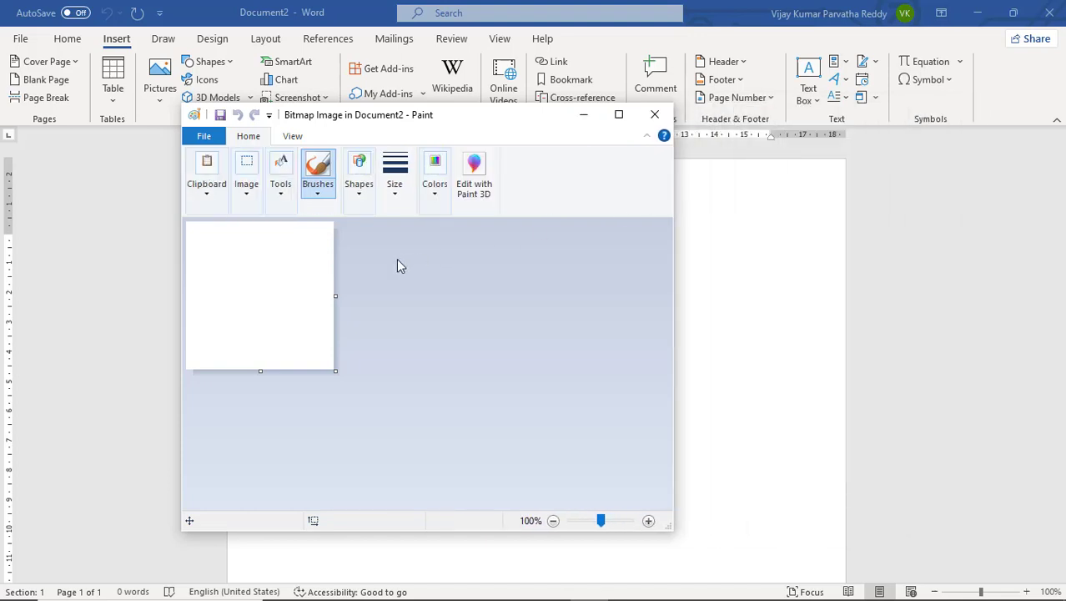
drag(391, 124, 768, 143)
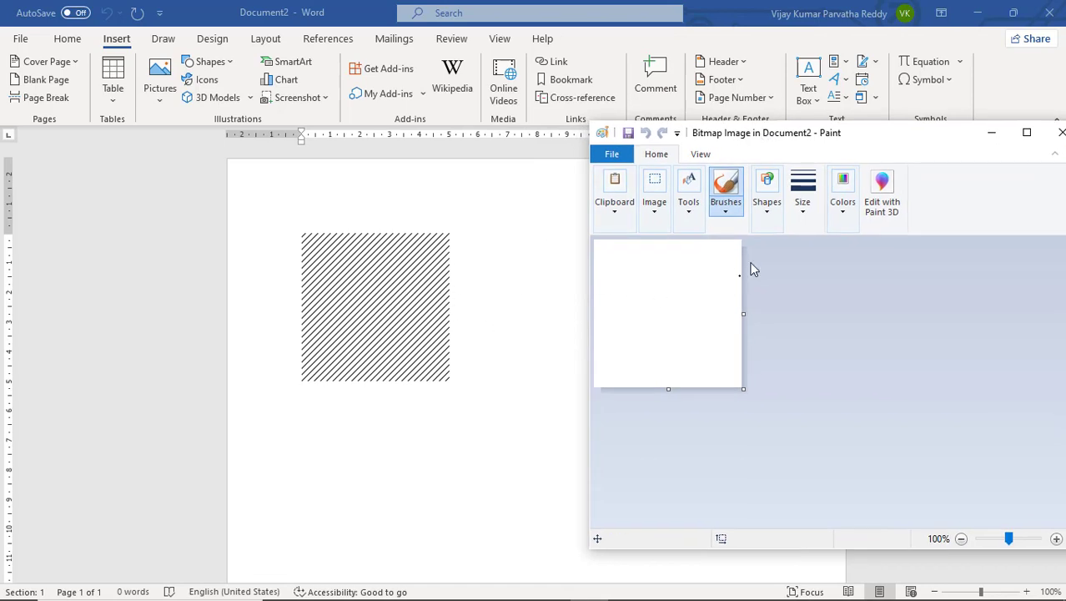
drag(876, 141, 791, 108)
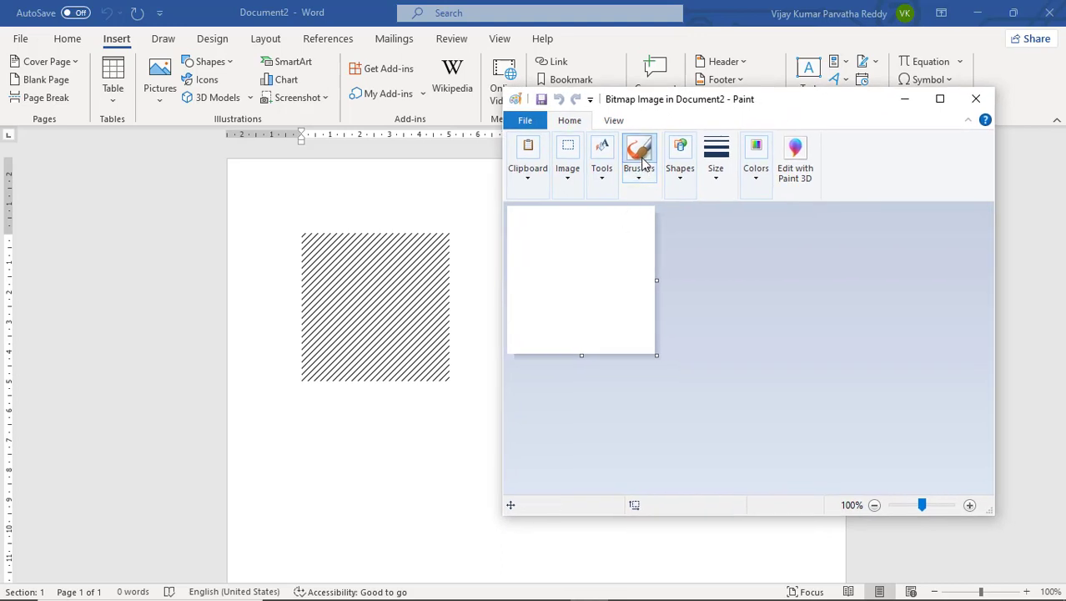
click(641, 154)
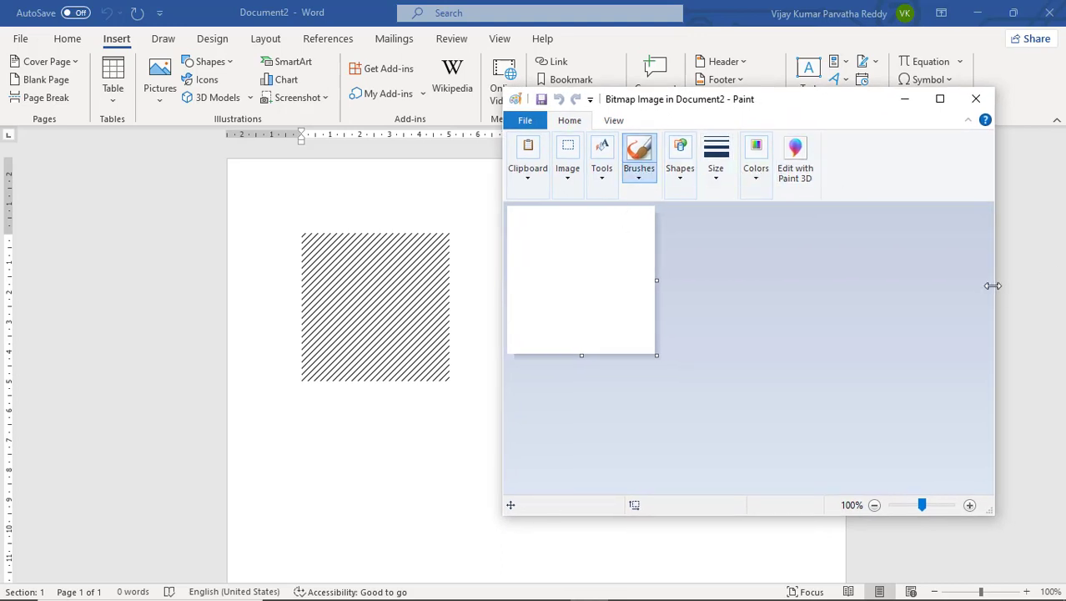
drag(1057, 283, 1059, 283)
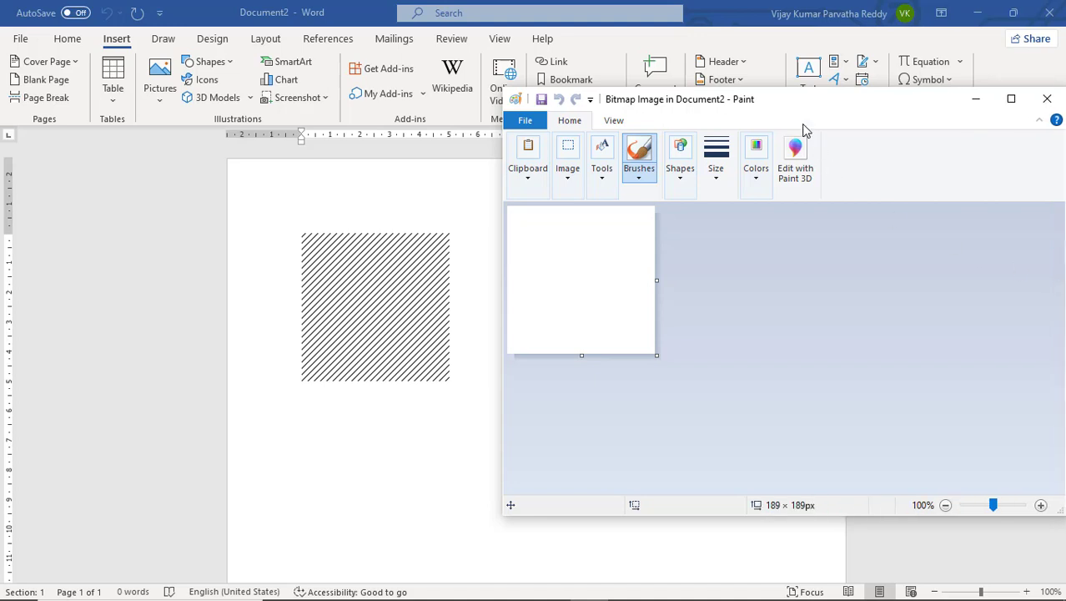
drag(792, 102, 642, 61)
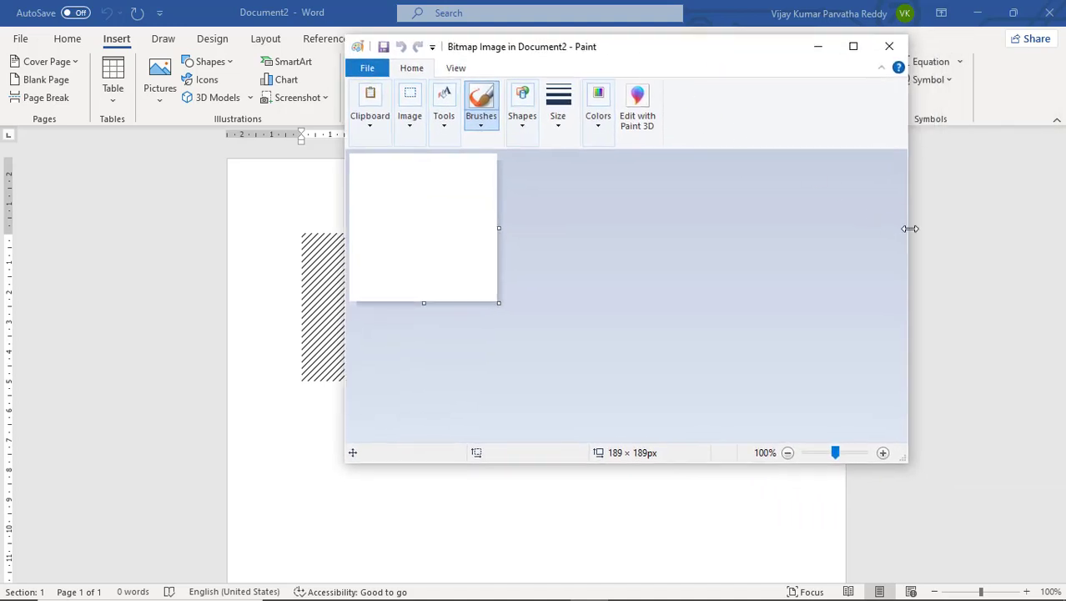
drag(910, 228, 1026, 224)
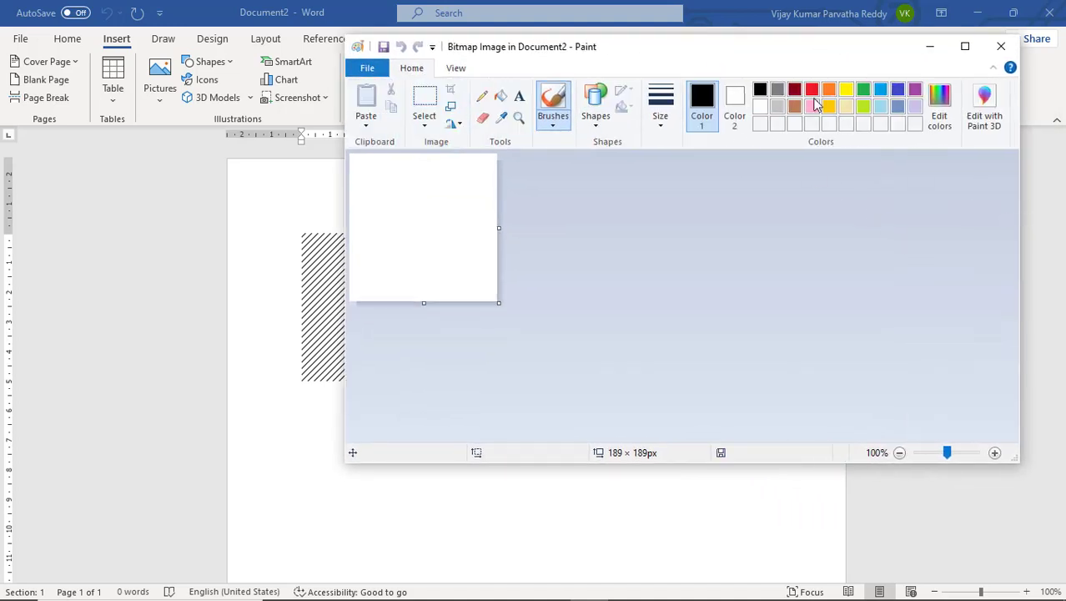
Draw a red brush scribble on the canvas and, below it, a red five-point star of about 101 × 78 px filled with blue
click(812, 89)
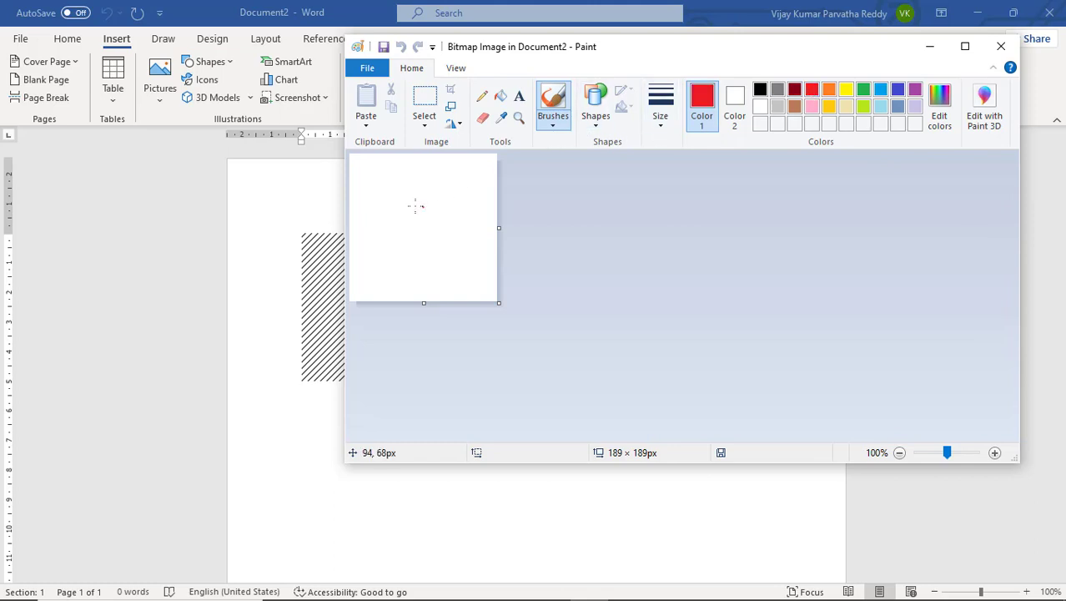
mouse_move(390, 165)
mouse_down()
mouse_move(421, 169)
mouse_move(414, 185)
mouse_move(444, 197)
mouse_move(467, 190)
mouse_move(462, 209)
mouse_move(482, 216)
mouse_up()
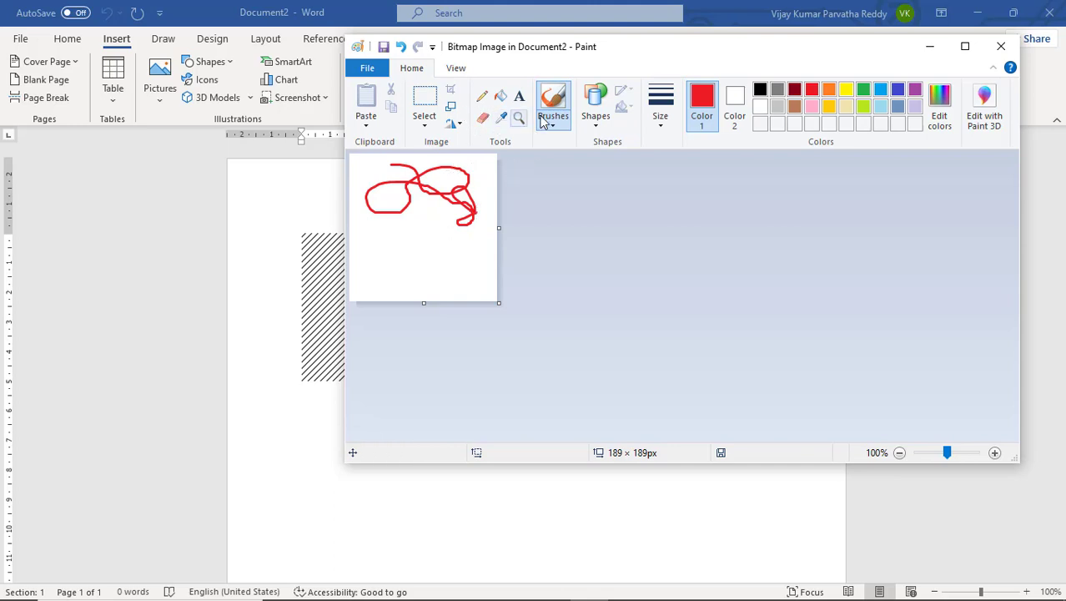
click(598, 115)
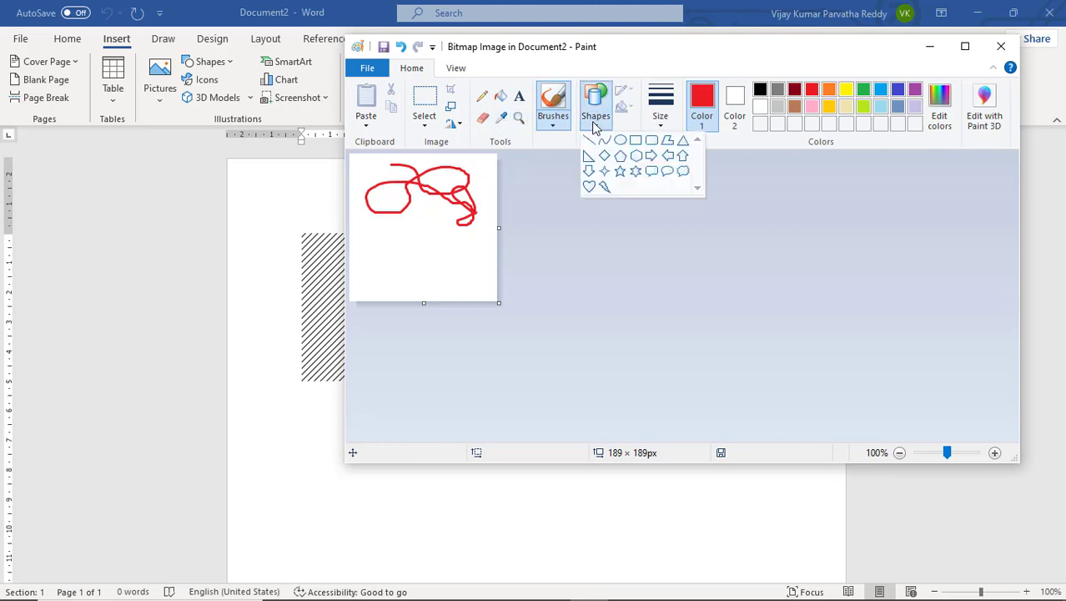
click(619, 173)
drag(398, 232, 478, 291)
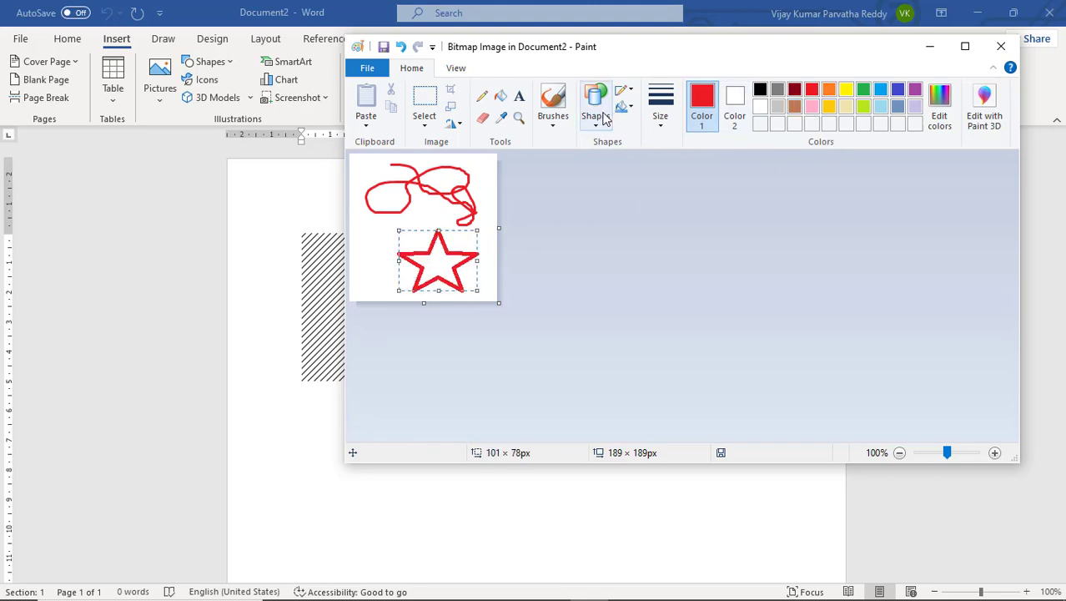
click(500, 95)
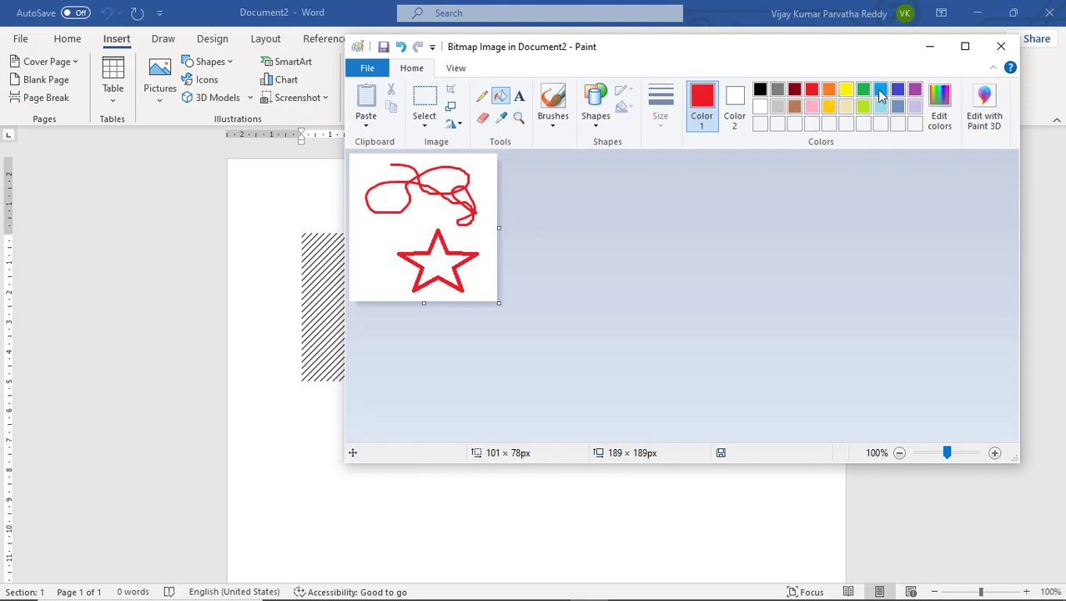
click(436, 257)
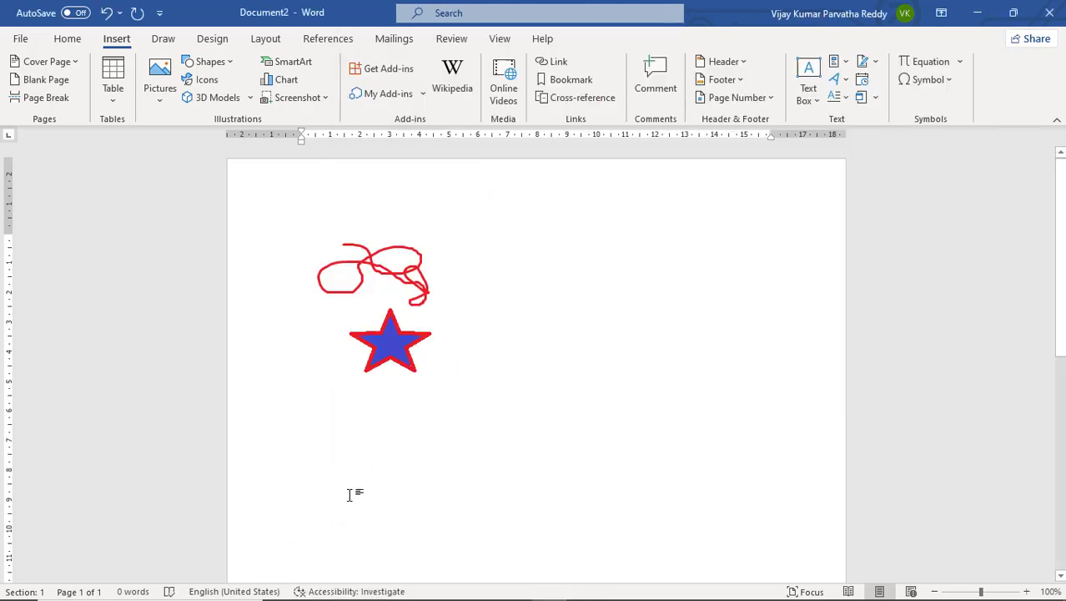
Reopen the embedded bitmap from the document, fill its white background with blue and return to Word
click(392, 285)
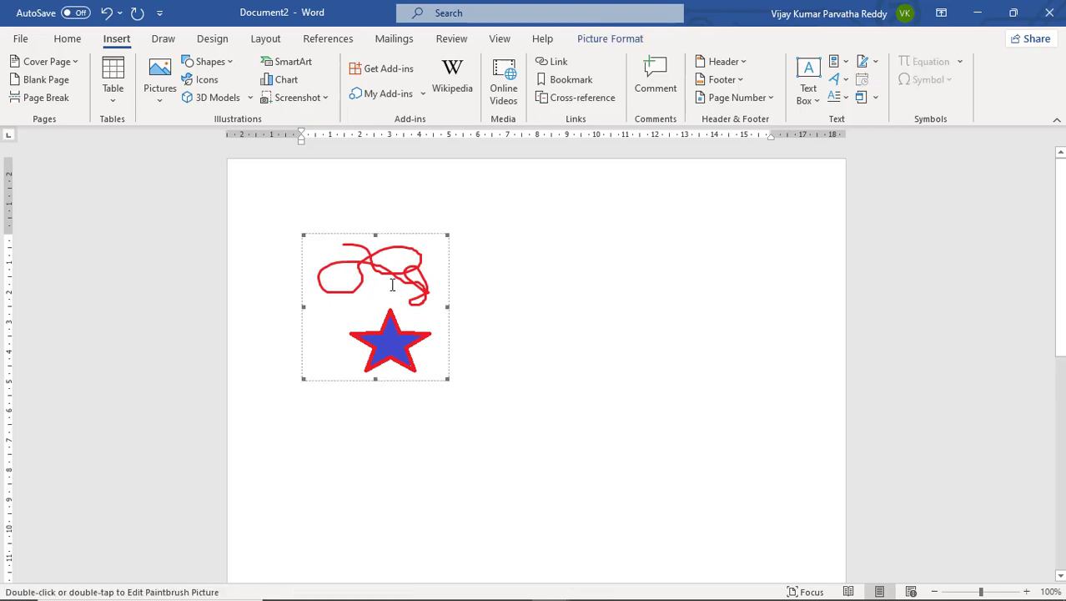
double_click(394, 290)
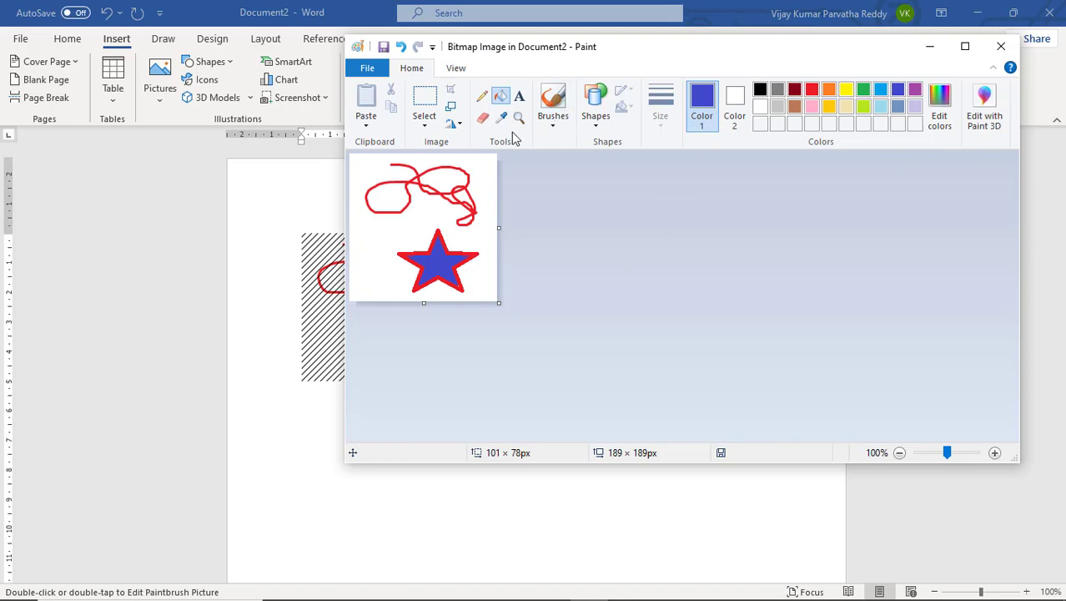
click(427, 202)
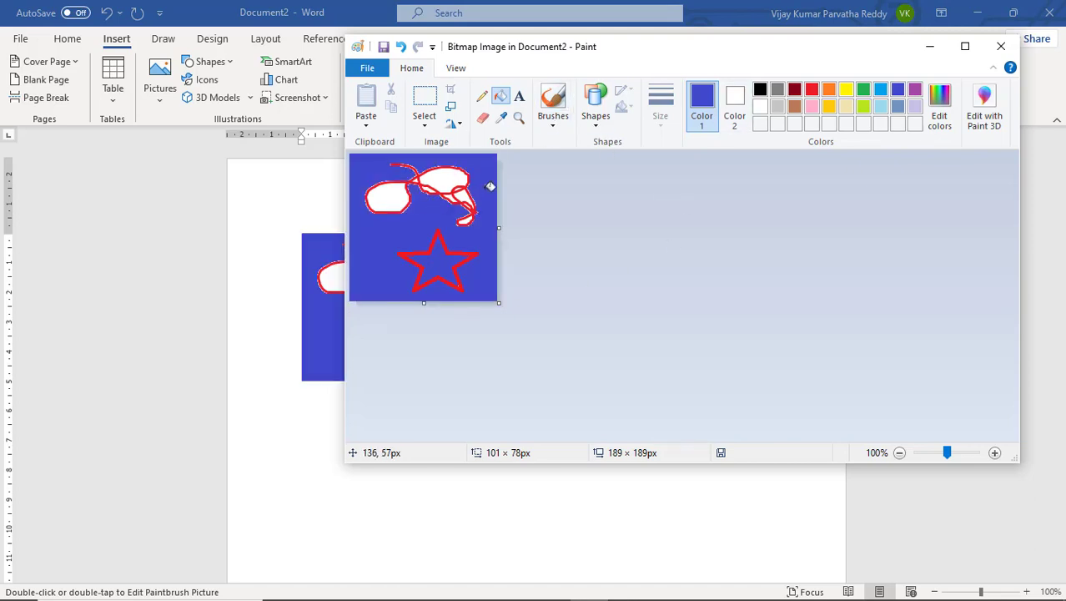
click(287, 462)
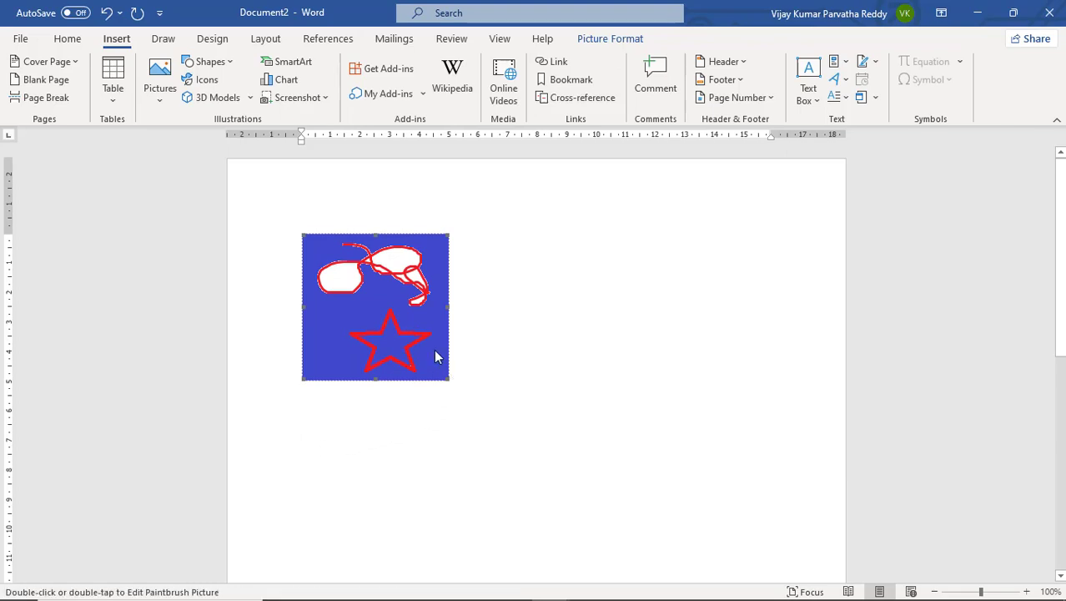
Delete the bitmap drawing and insert a new Microsoft Excel Chart object in its place
key(Delete)
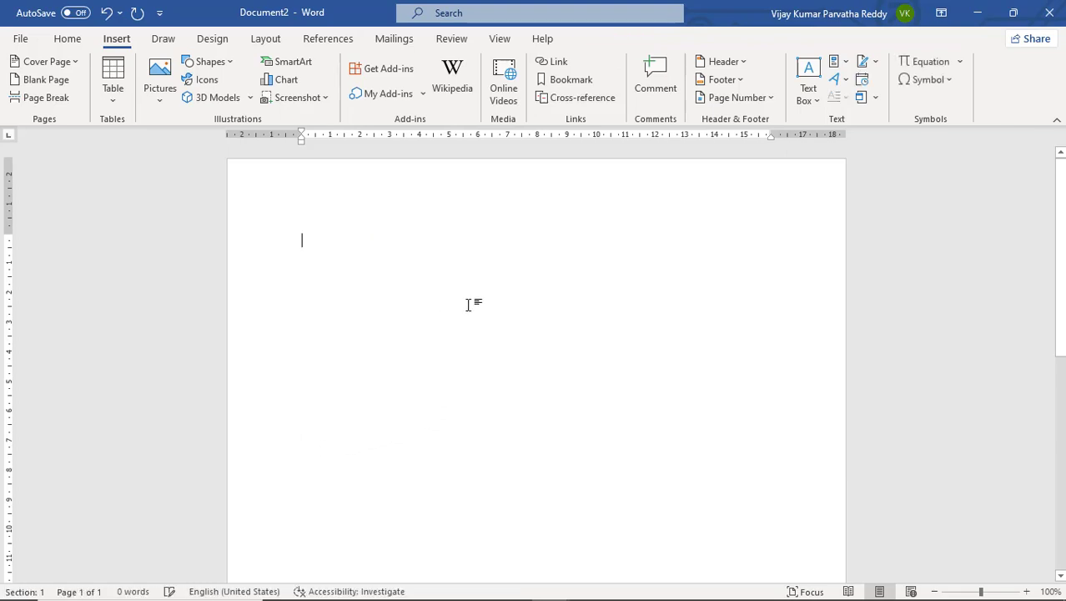
click(877, 97)
click(898, 119)
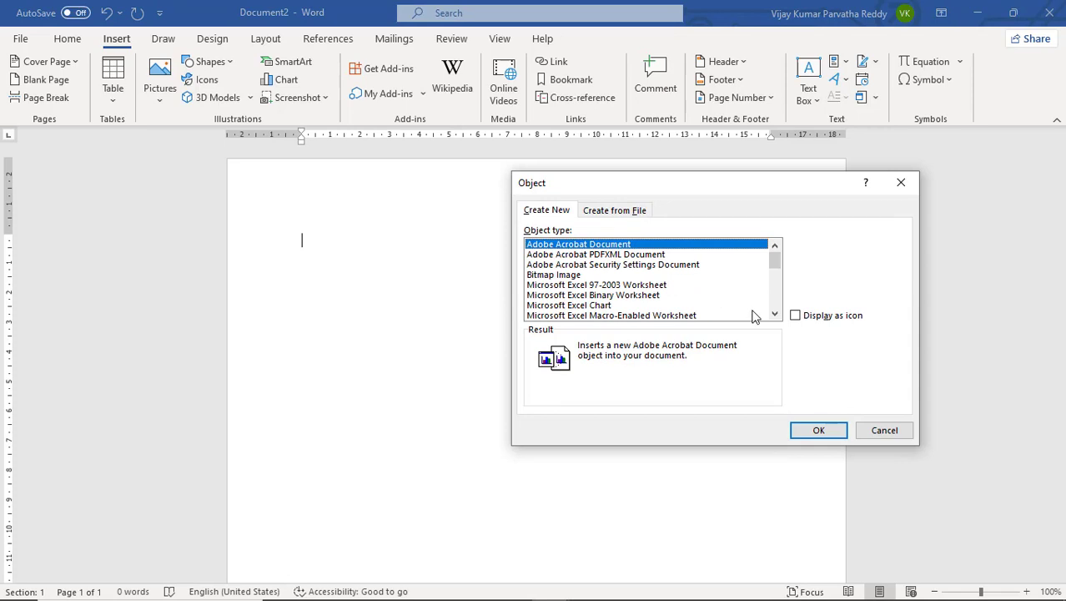
click(613, 305)
mouse_move(774, 264)
mouse_down()
mouse_move(776, 310)
mouse_move(778, 274)
mouse_up()
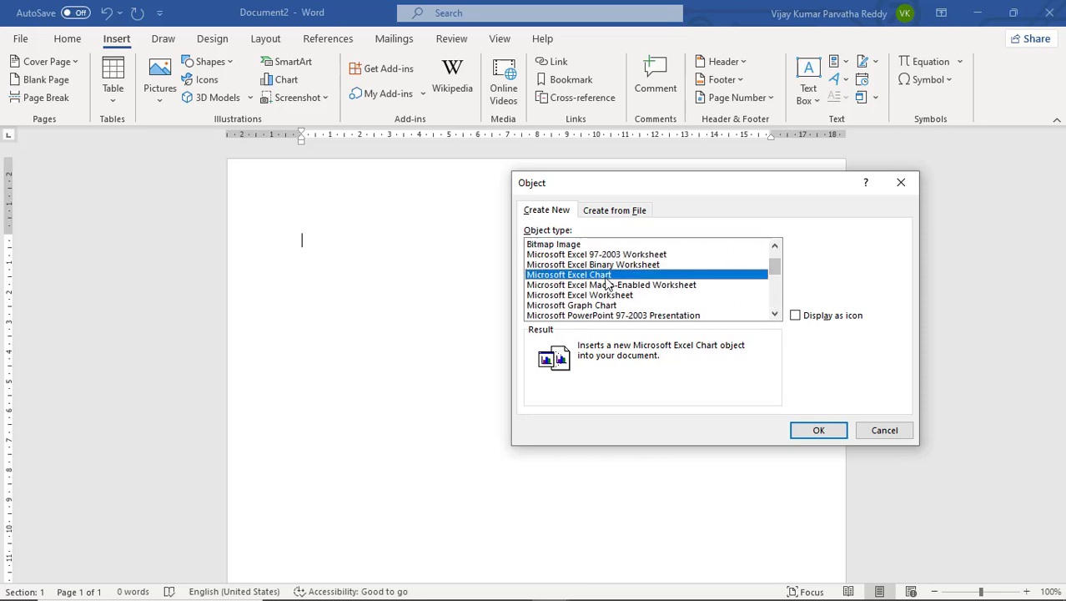
click(799, 429)
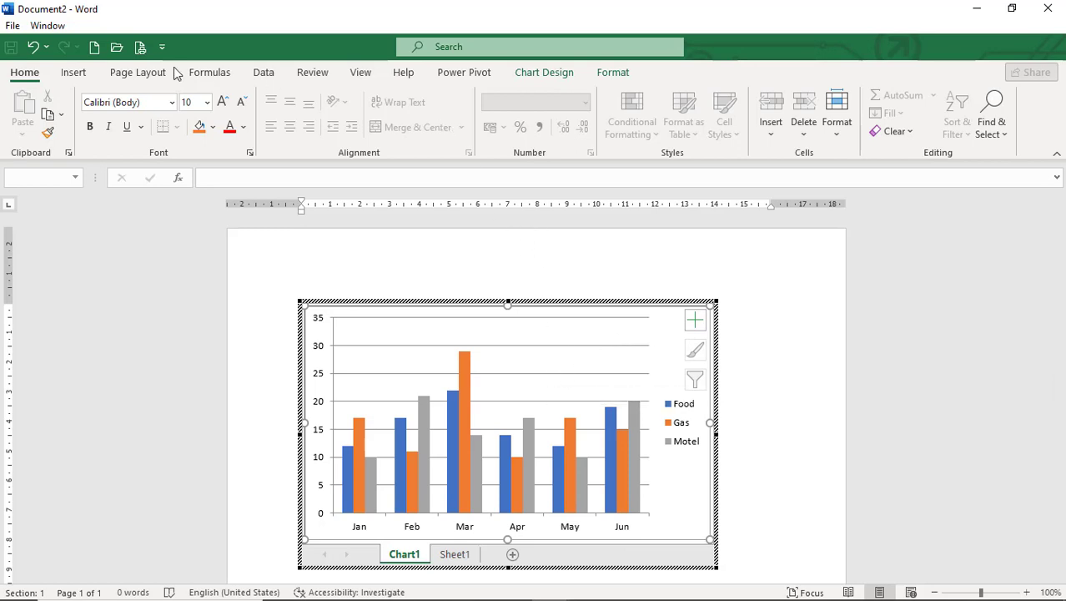
Look over Excel's insert and formula commands for the embedded chart, then exit chart editing and delete the chart from the document
click(84, 74)
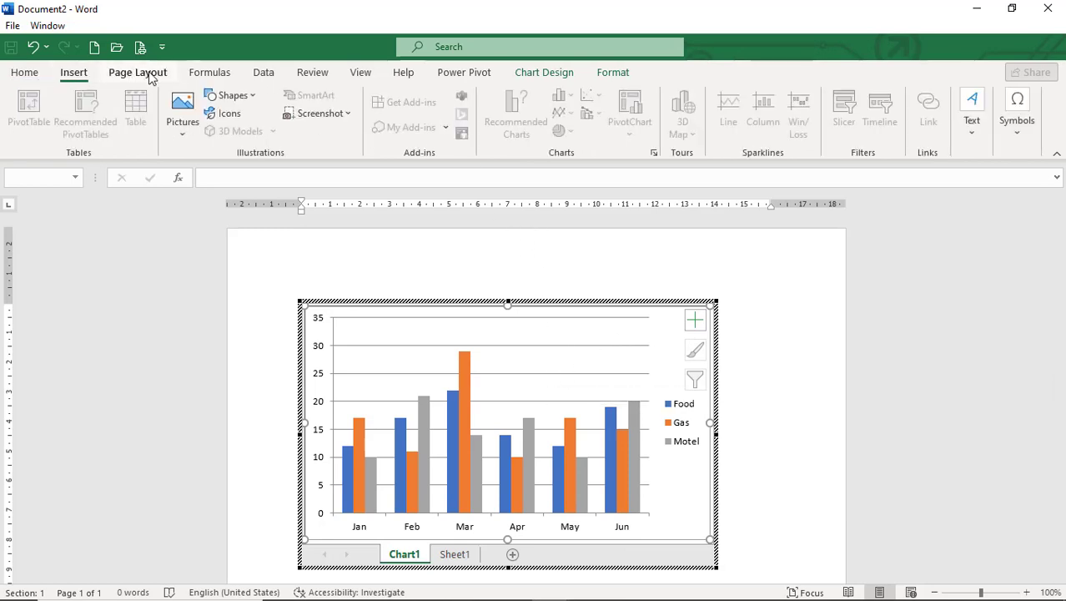
click(233, 80)
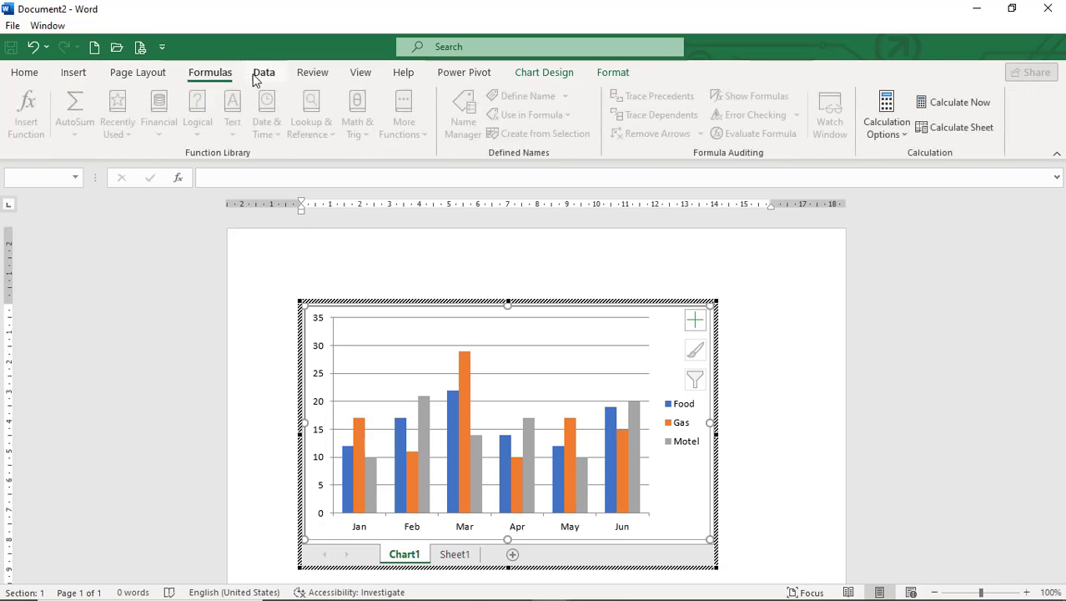
scroll(762, 351, down, 3)
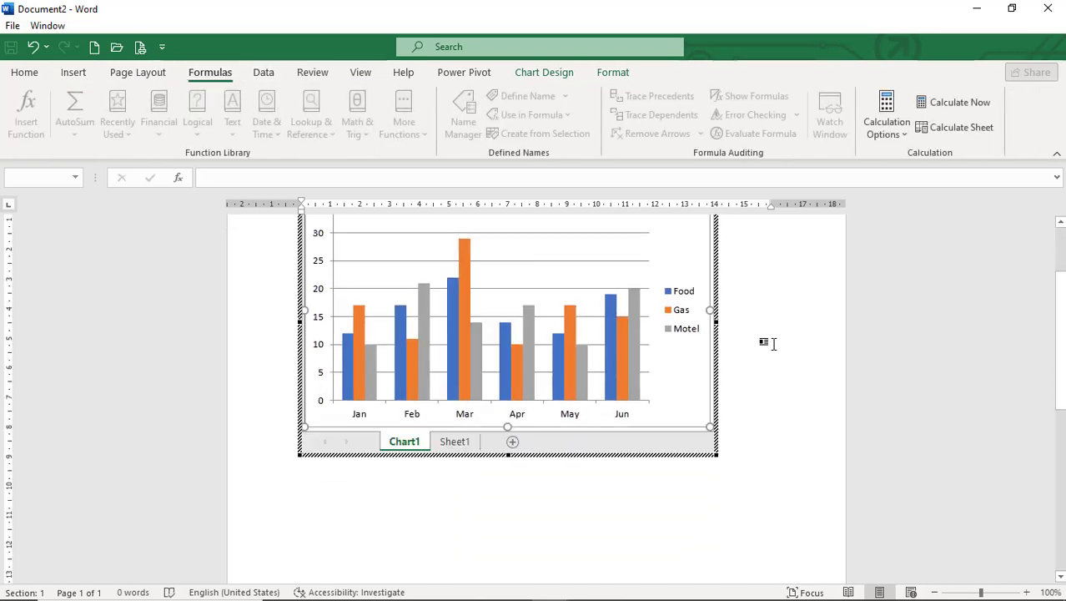
click(761, 513)
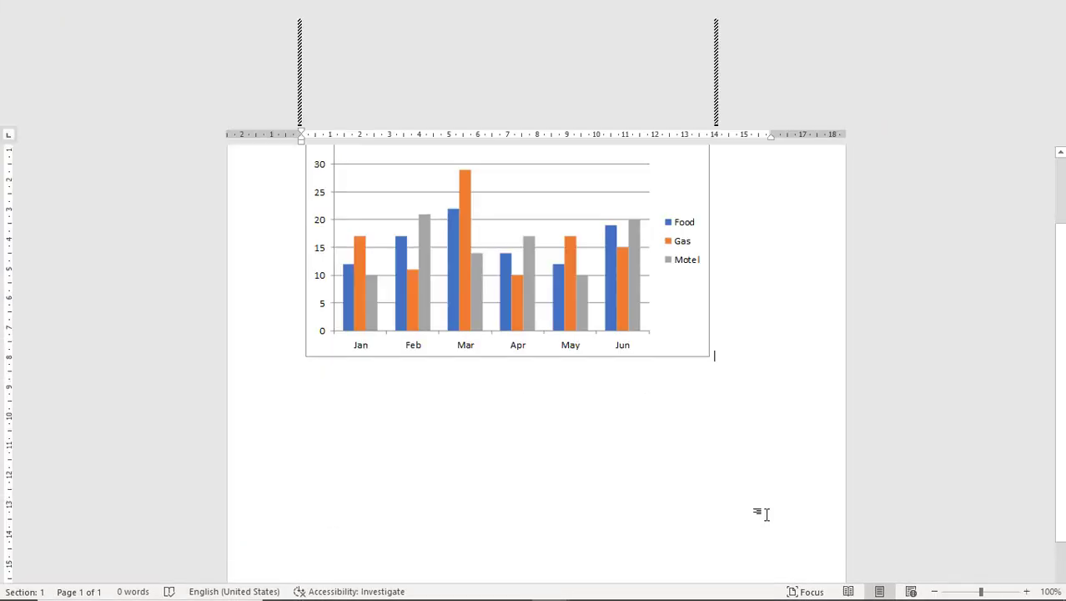
scroll(773, 366, up, 3)
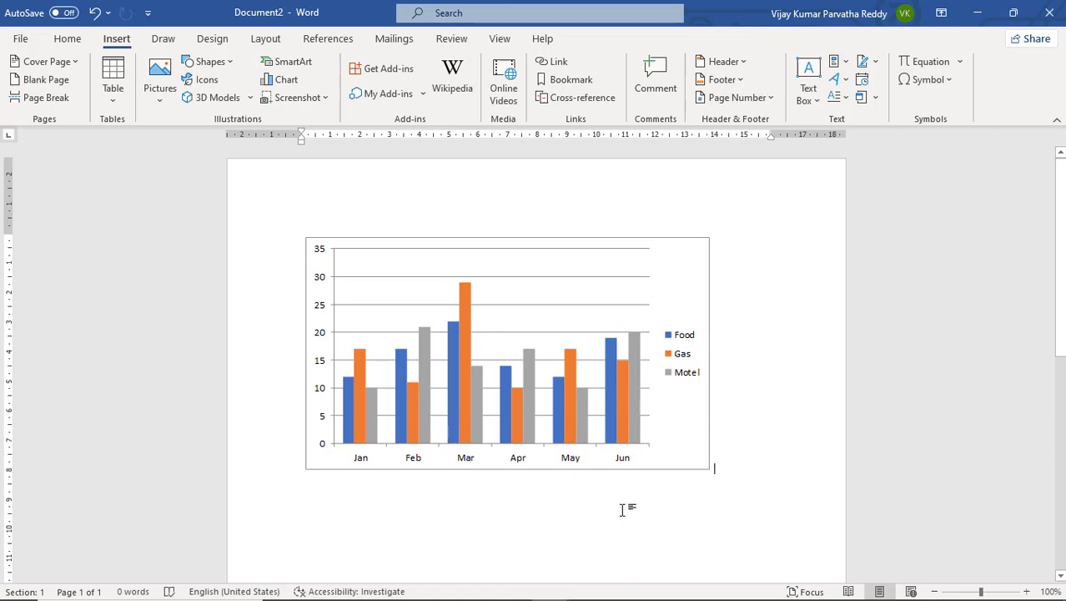
click(627, 456)
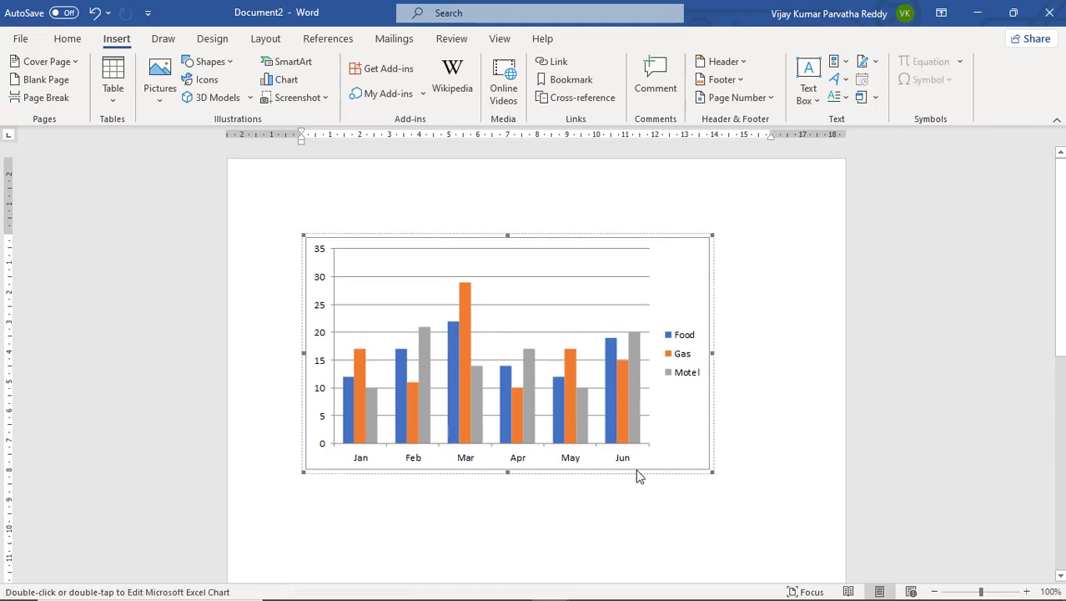
key(Delete)
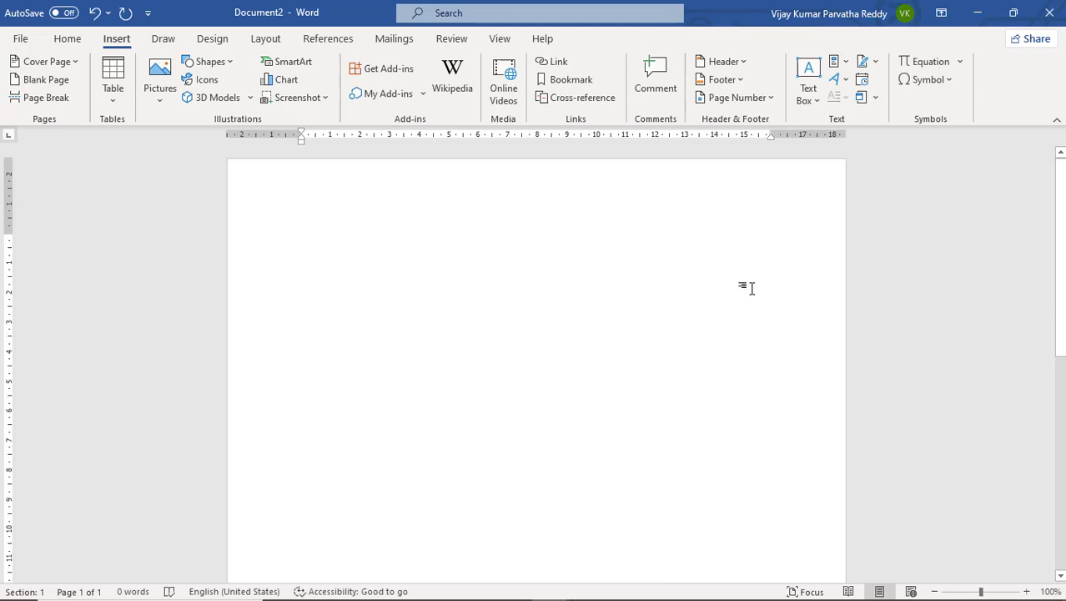
Insert the built-in Taylor Expansion equation into the blank document
click(959, 63)
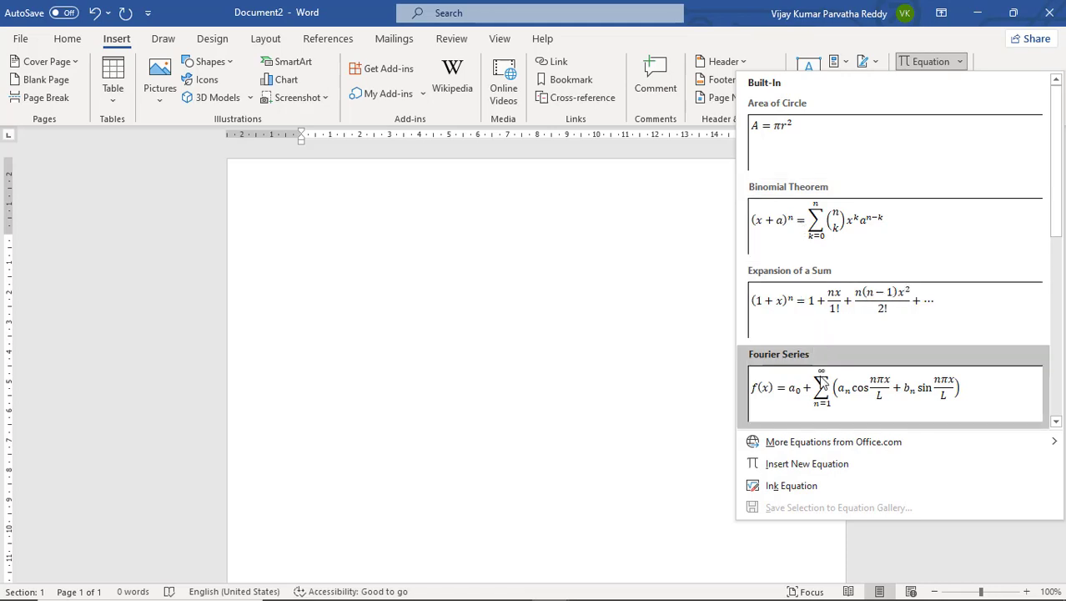
scroll(823, 377, down, 5)
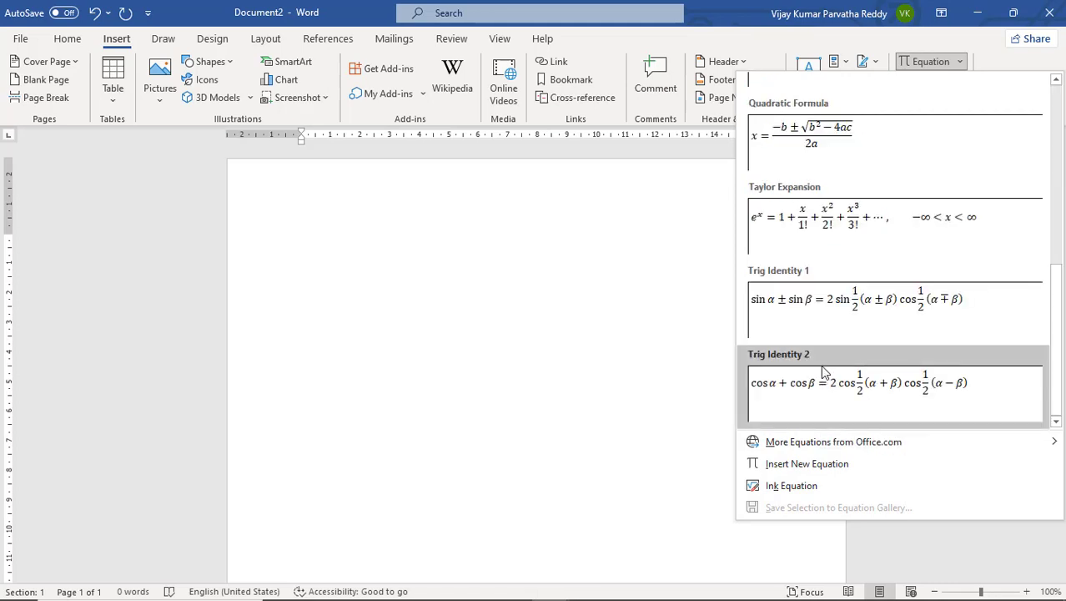
click(818, 246)
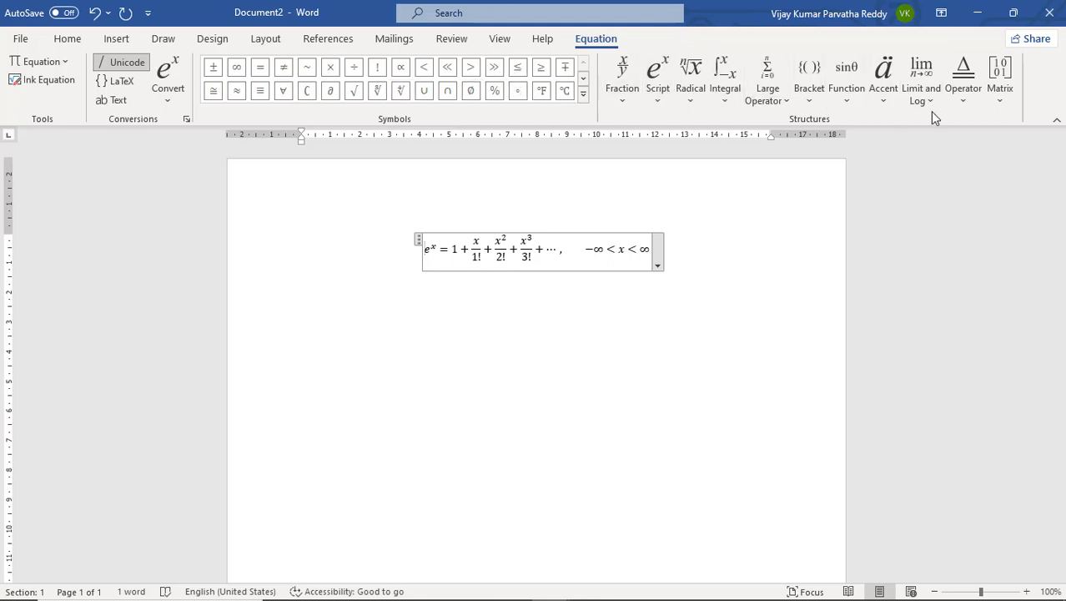
Add a skewed fraction at the start of the equation with x as numerator and y as denominator
click(625, 100)
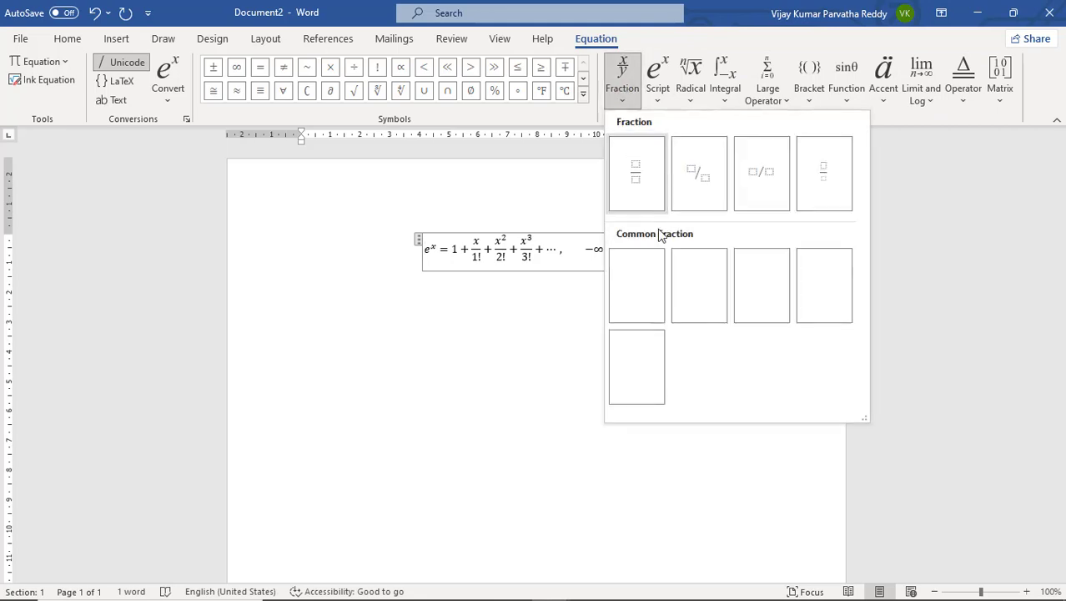
click(703, 192)
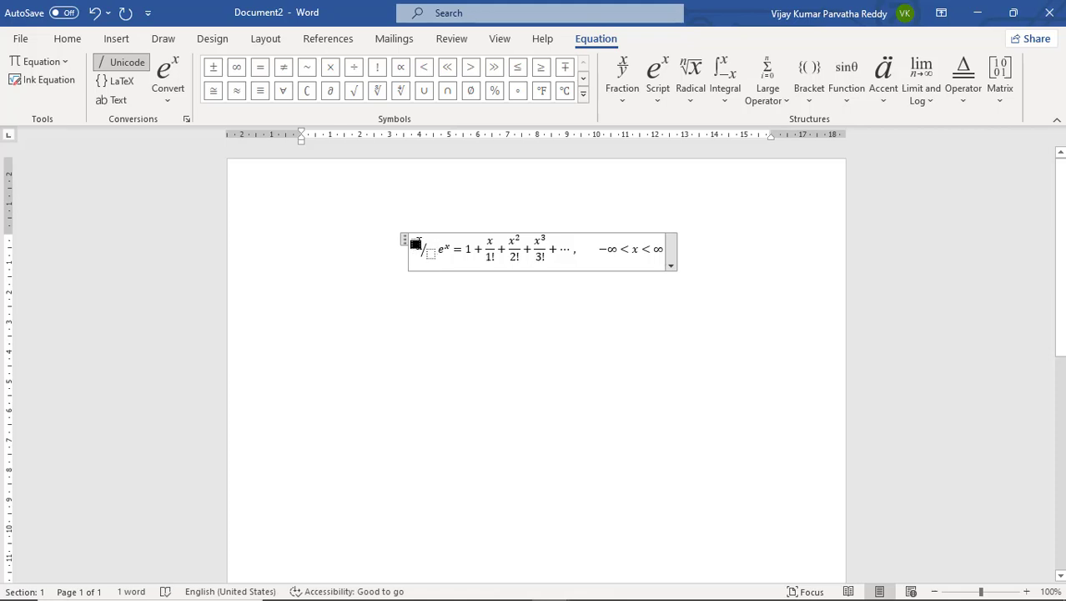
text(x)
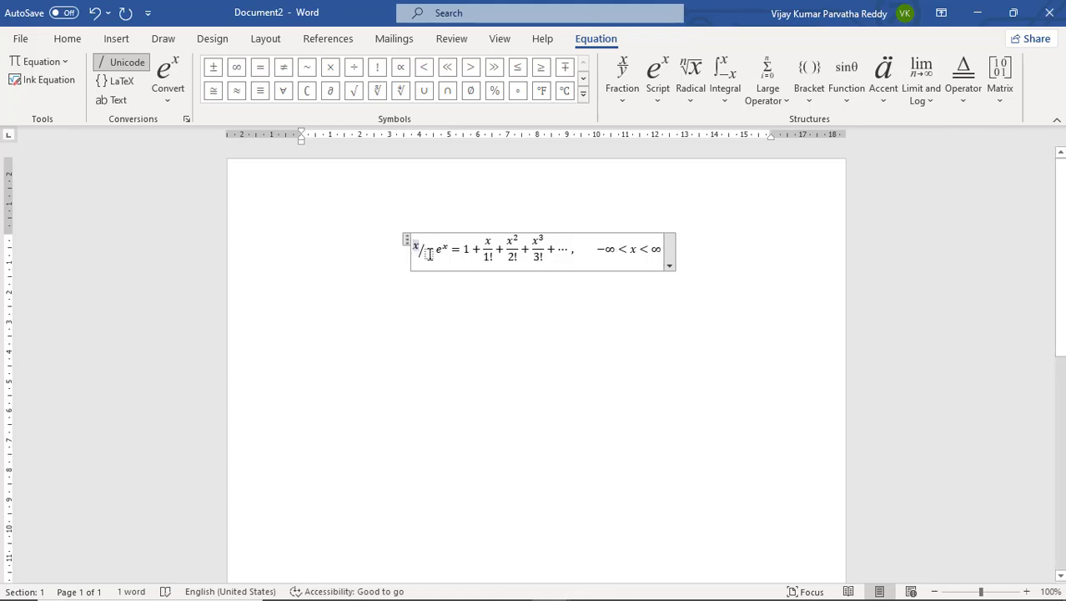
click(429, 255)
text(y)
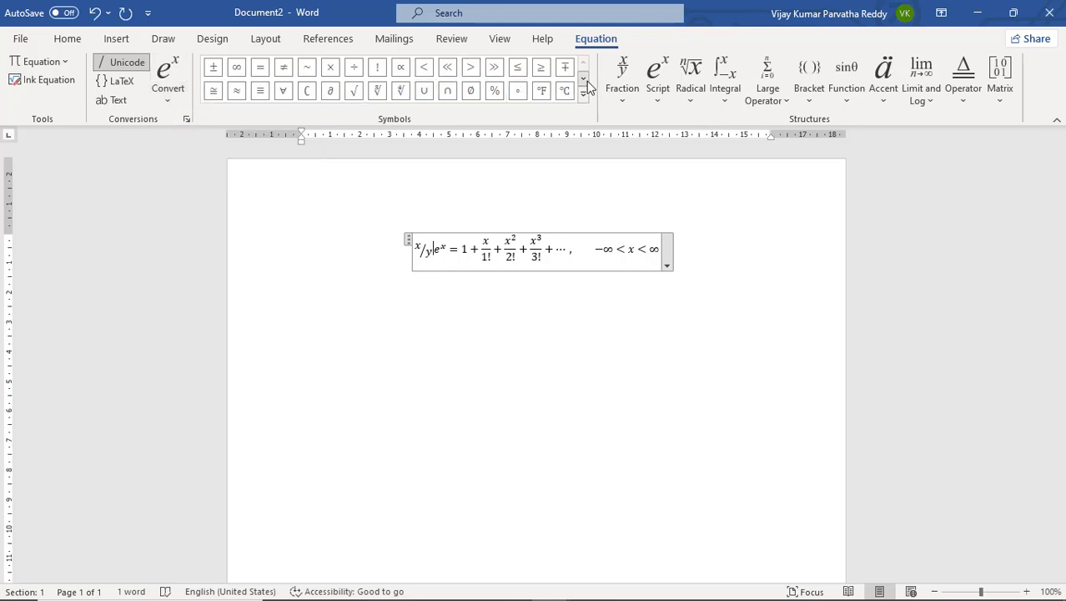
Add the common script e^−iωt after the skewed fraction and a product operator with operand 4 after the x³/3! term
click(659, 87)
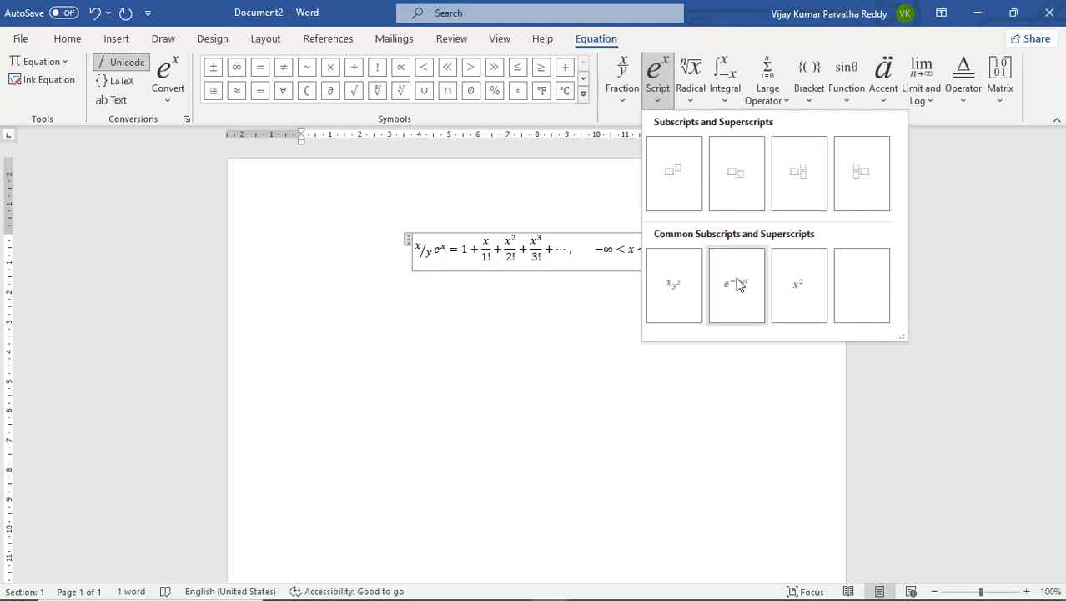
click(742, 284)
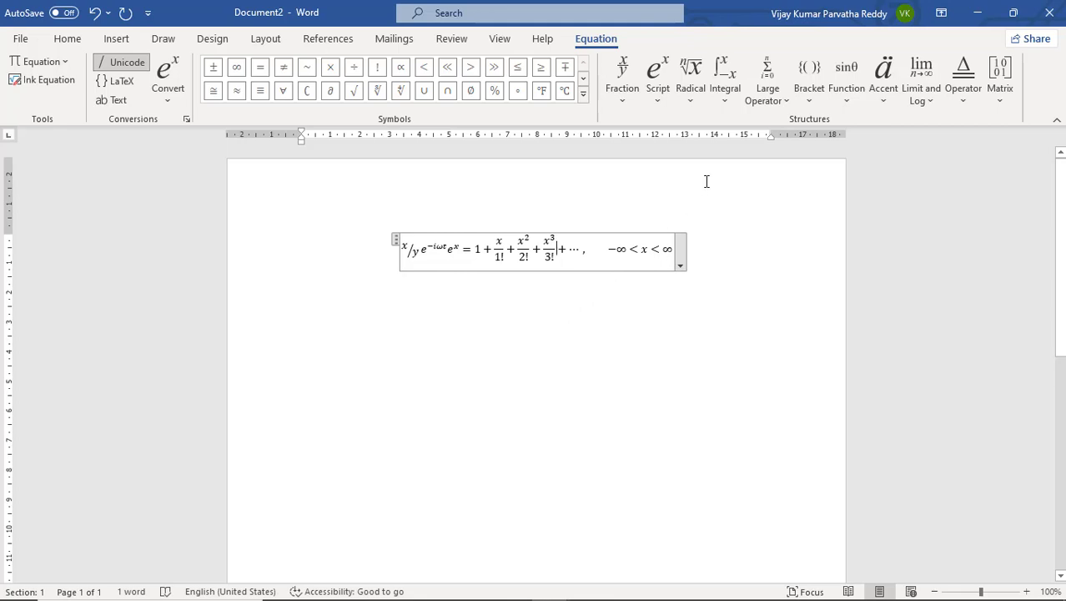
click(768, 95)
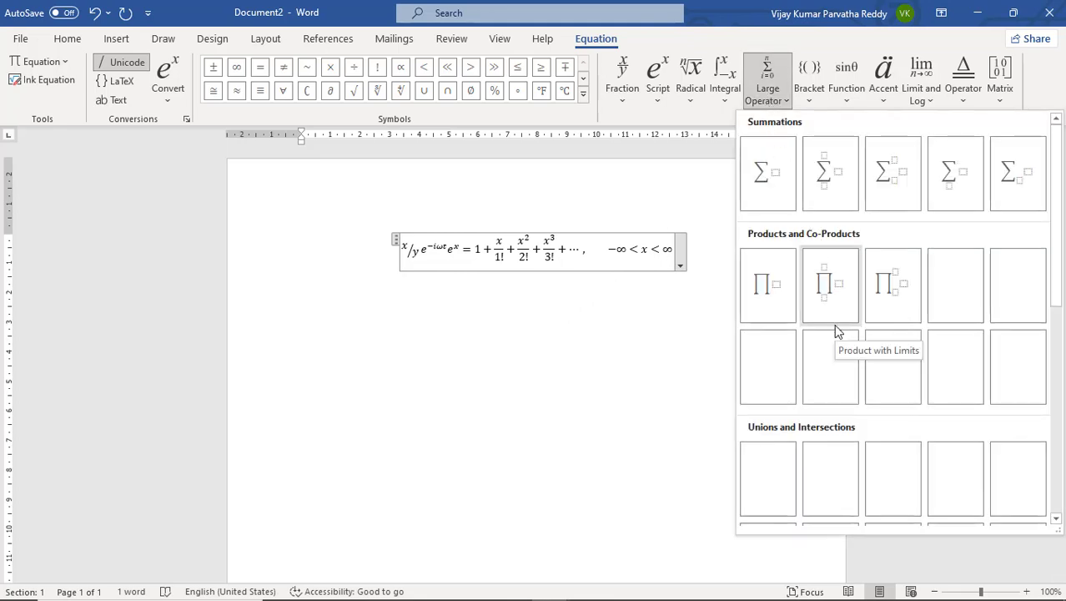
click(771, 292)
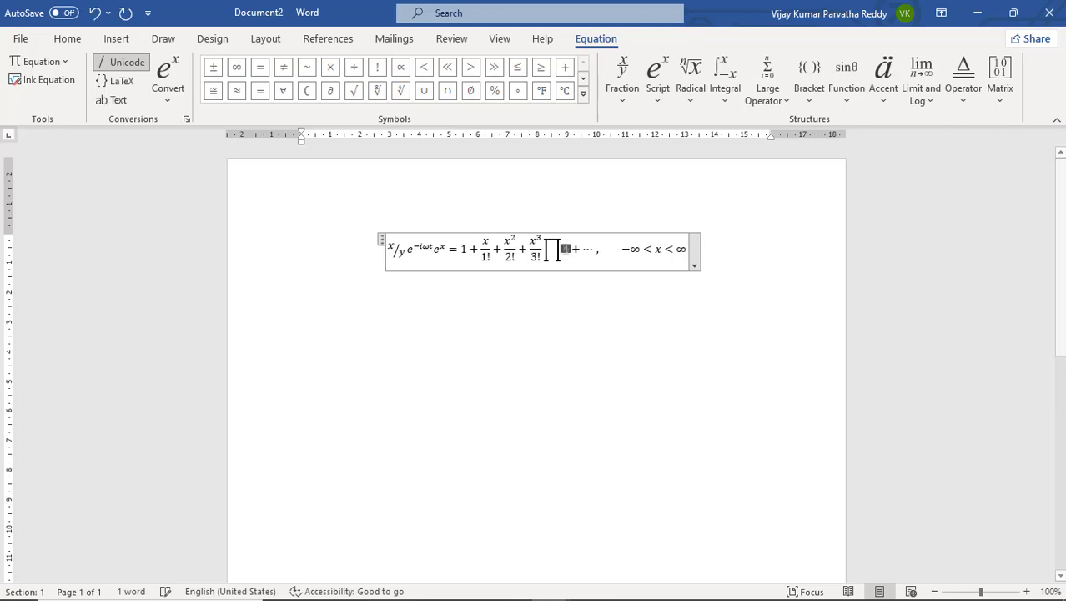
text(4)
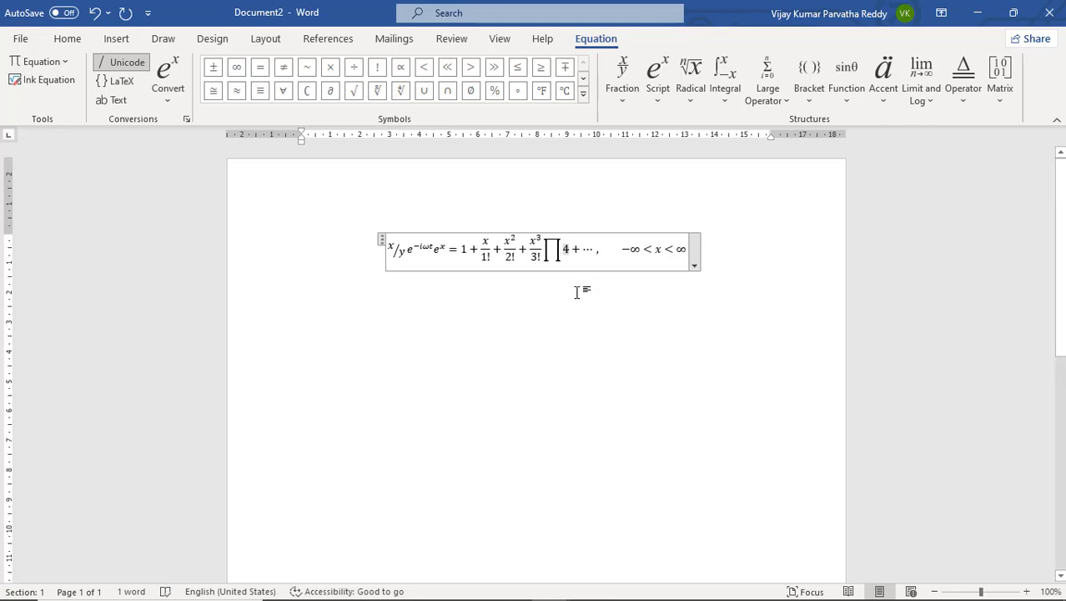
click(583, 248)
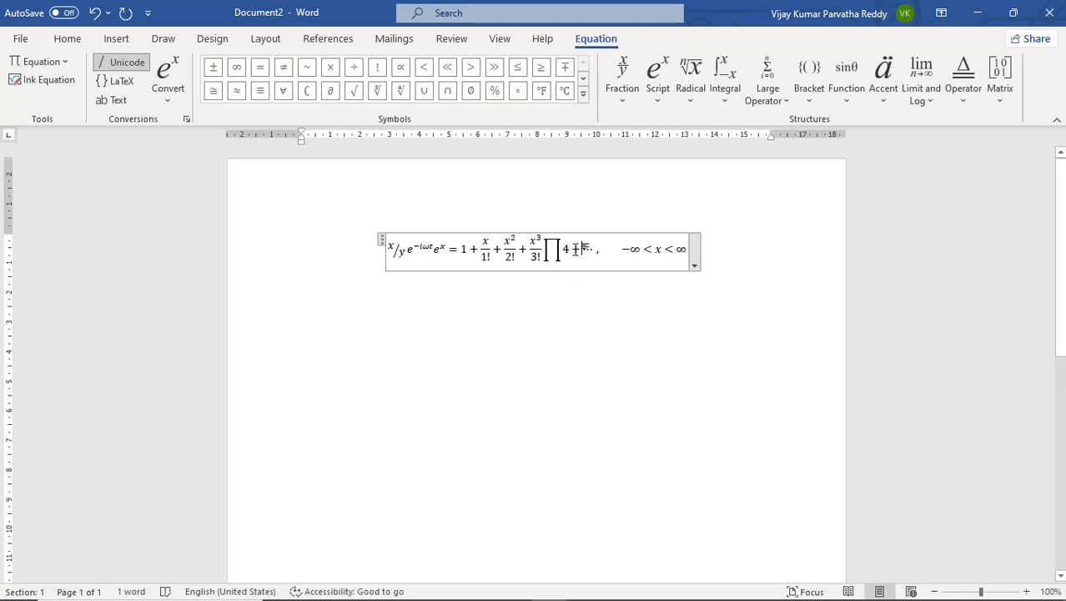
Look at the available bracket structures and delete the whole equation from the document
click(808, 100)
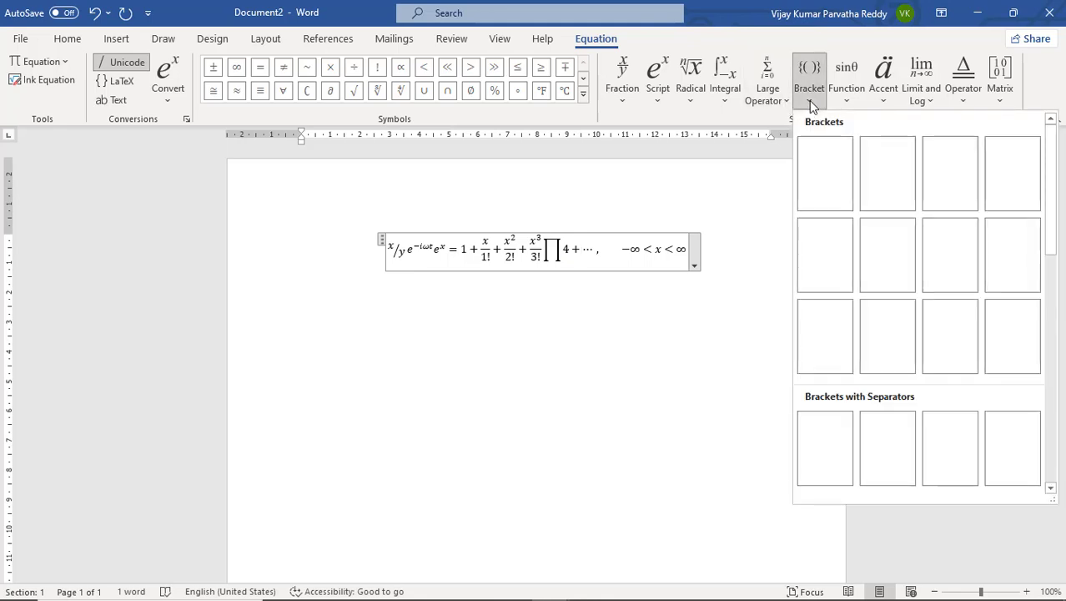
click(711, 253)
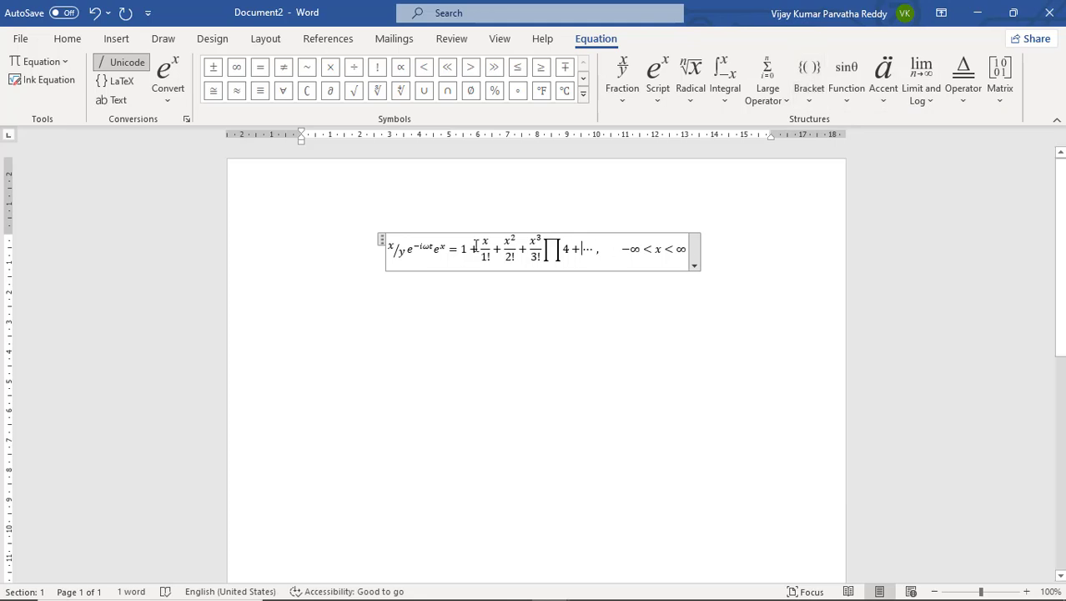
click(382, 242)
key(Delete)
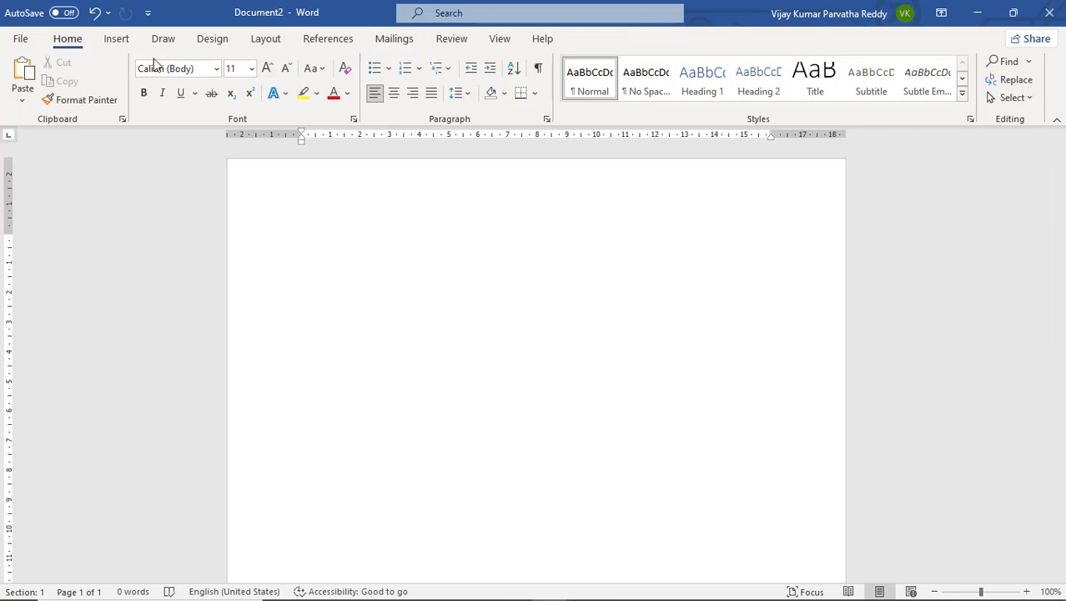
Start an ink equation and handwrite a + b in the Math Input Control
click(117, 39)
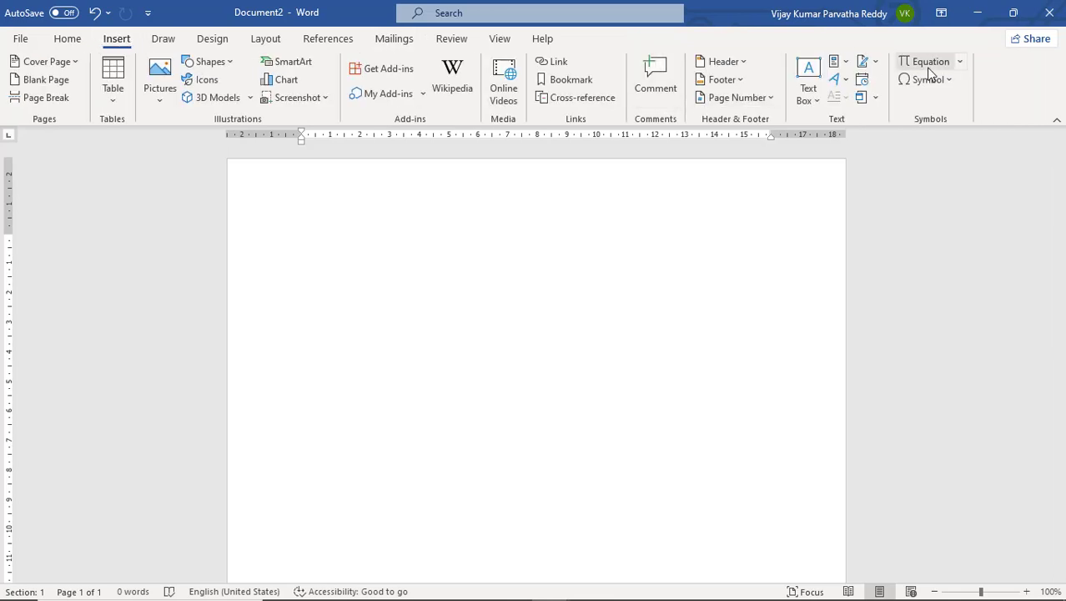
click(960, 65)
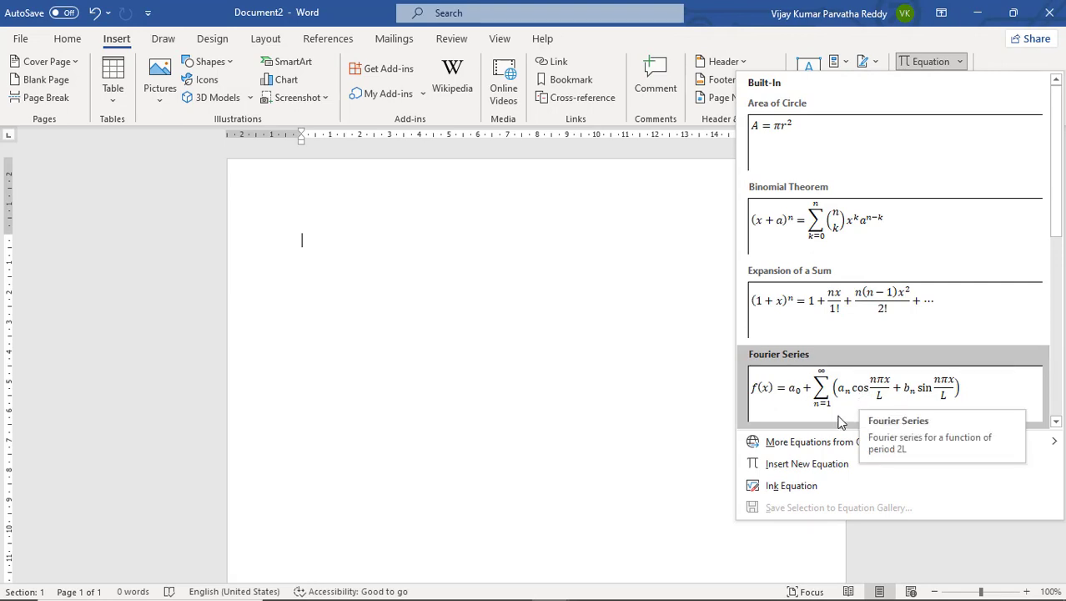
click(795, 487)
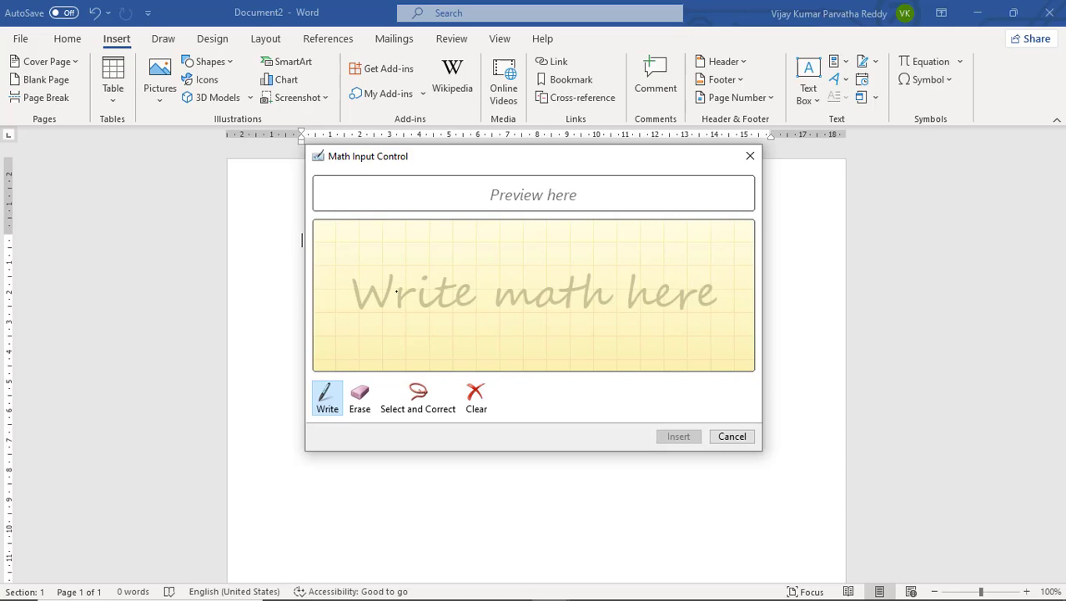
click(391, 288)
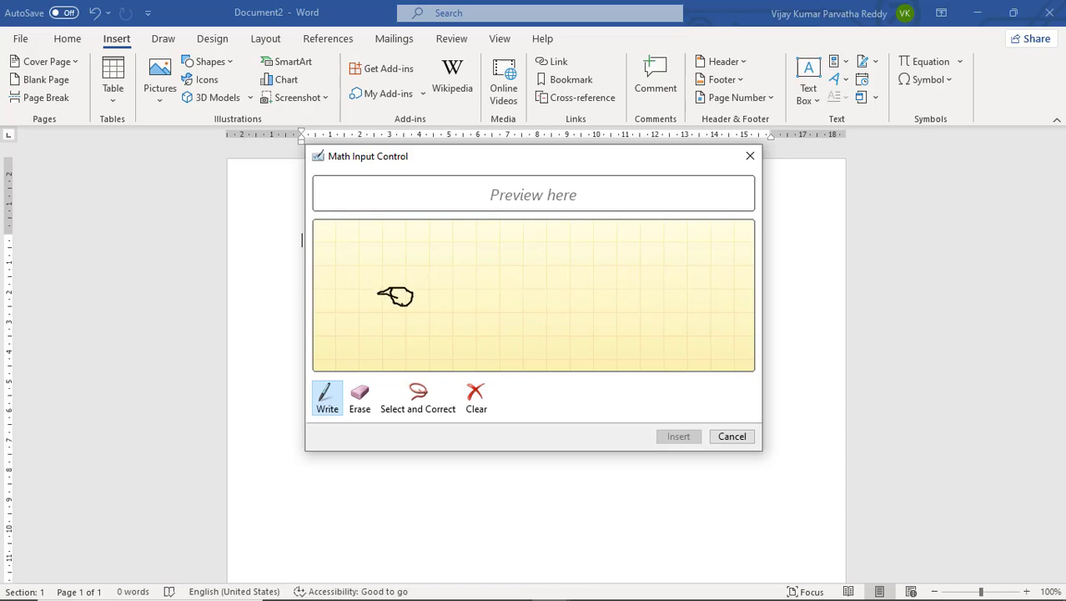
drag(412, 302, 426, 310)
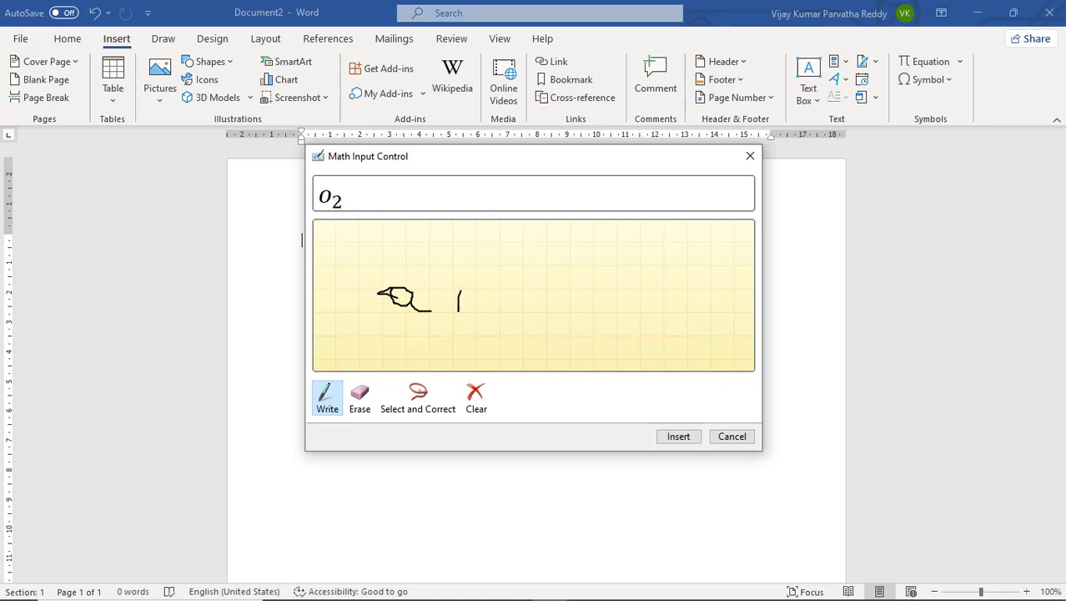
mouse_move(448, 306)
mouse_down()
mouse_move(481, 293)
mouse_move(498, 307)
mouse_up()
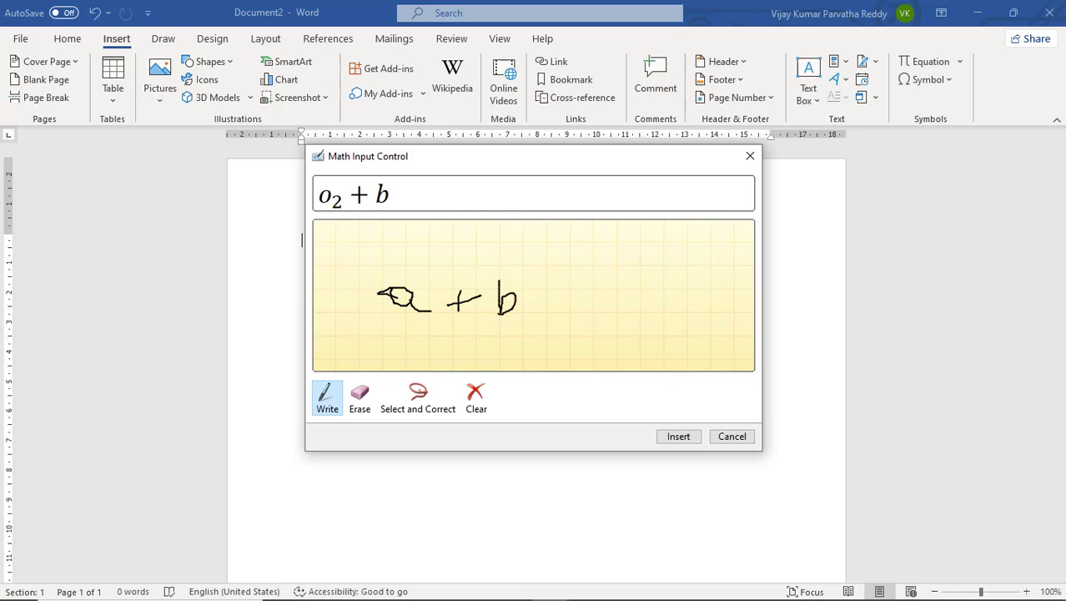
Erase the handwritten a and write it again in front of the plus sign
click(359, 398)
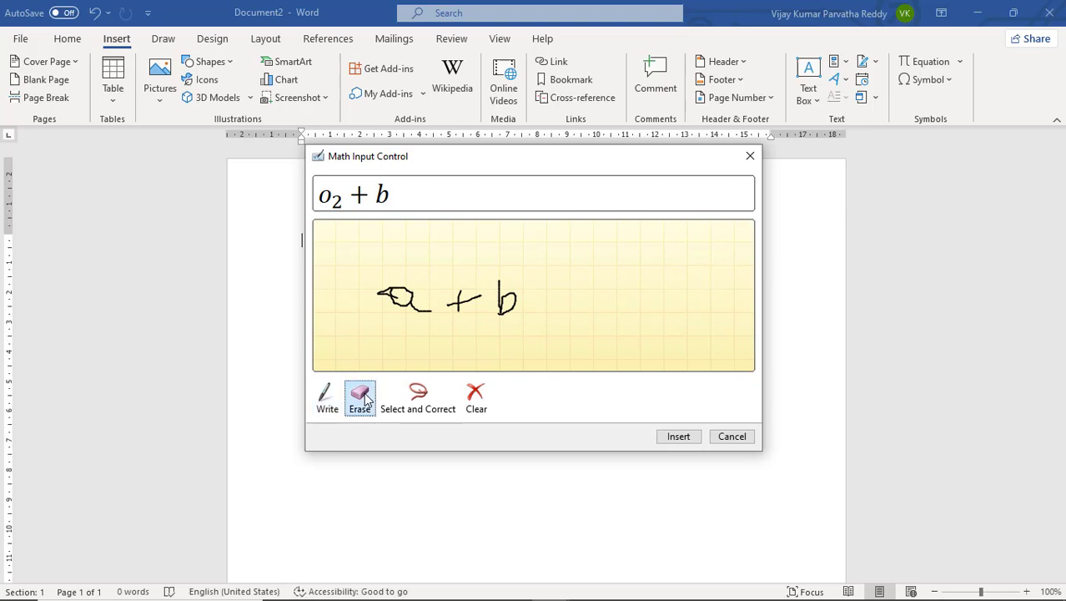
drag(382, 286, 417, 307)
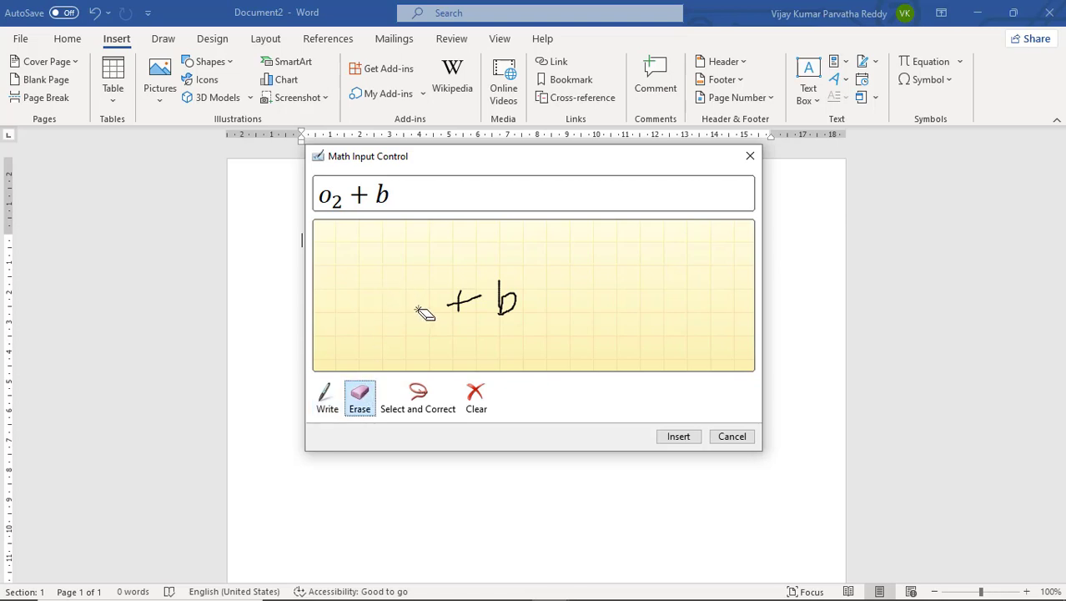
click(327, 404)
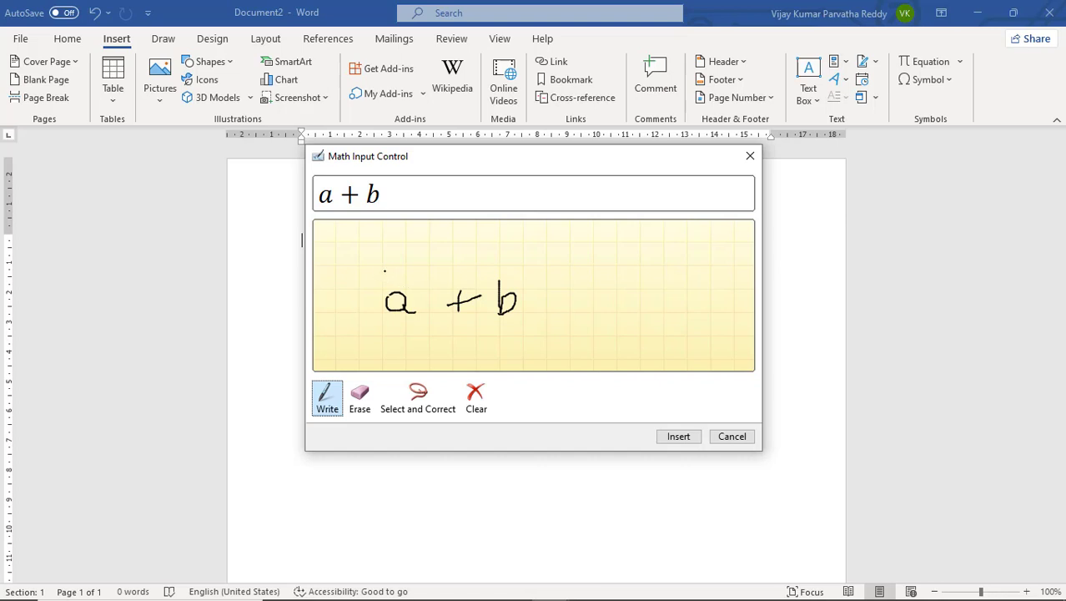
Enclose the handwritten a + b in parentheses with exponent 2 and insert the equation into the document
drag(368, 292, 388, 339)
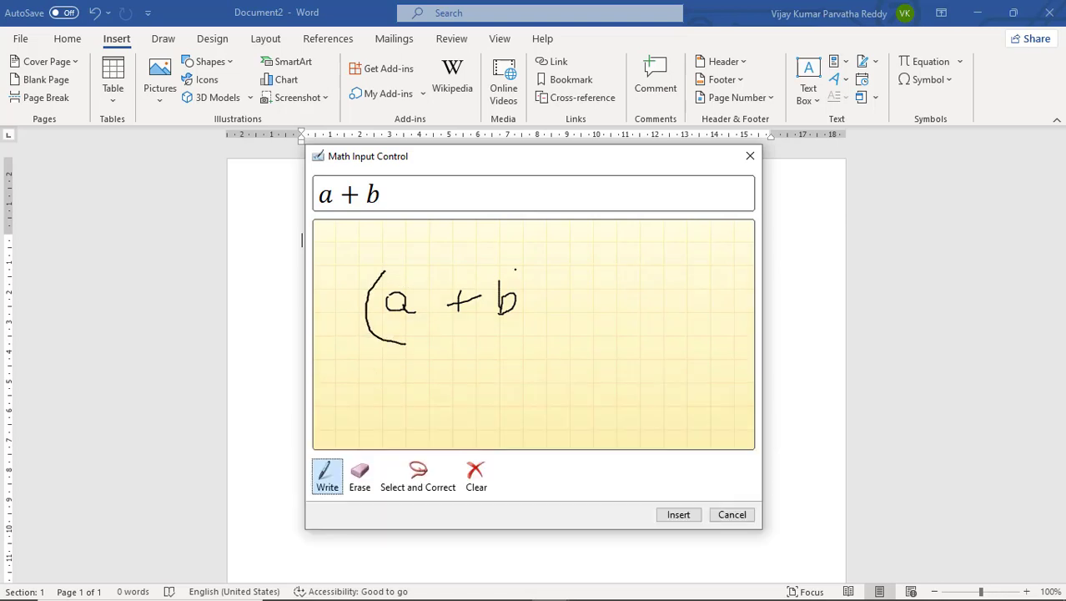
drag(516, 269, 557, 314)
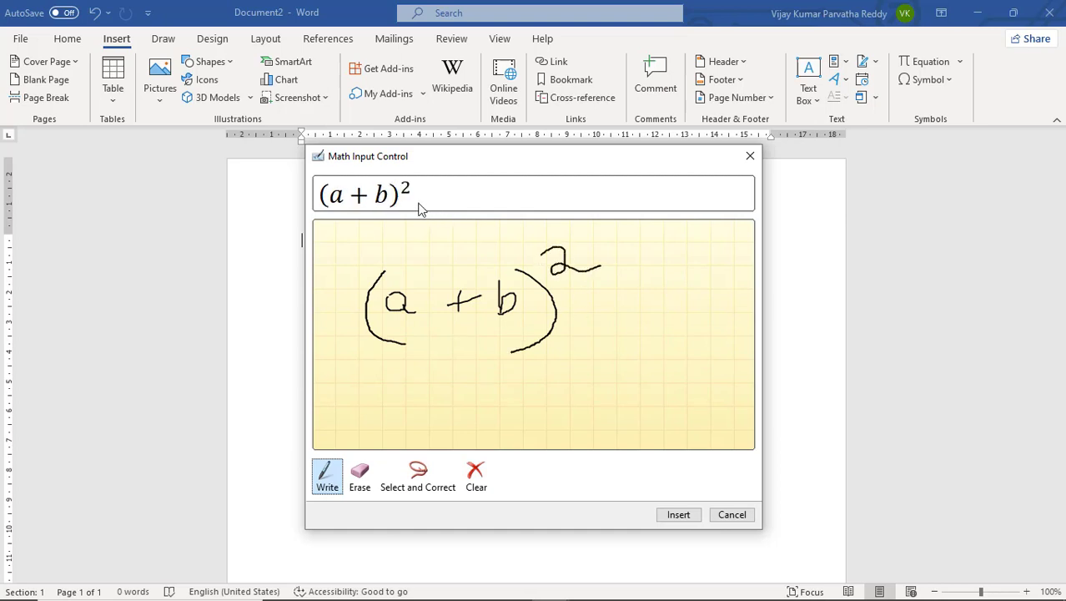
click(665, 512)
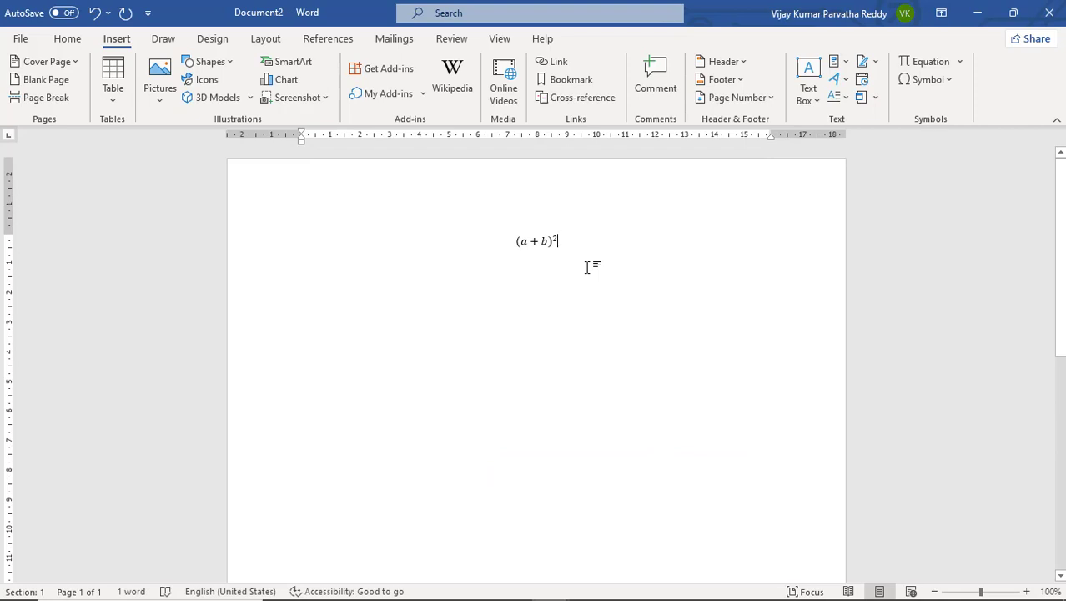
Insert a new equation below (a + b)² using a superscript structure with base 2 and exponent 5
click(961, 63)
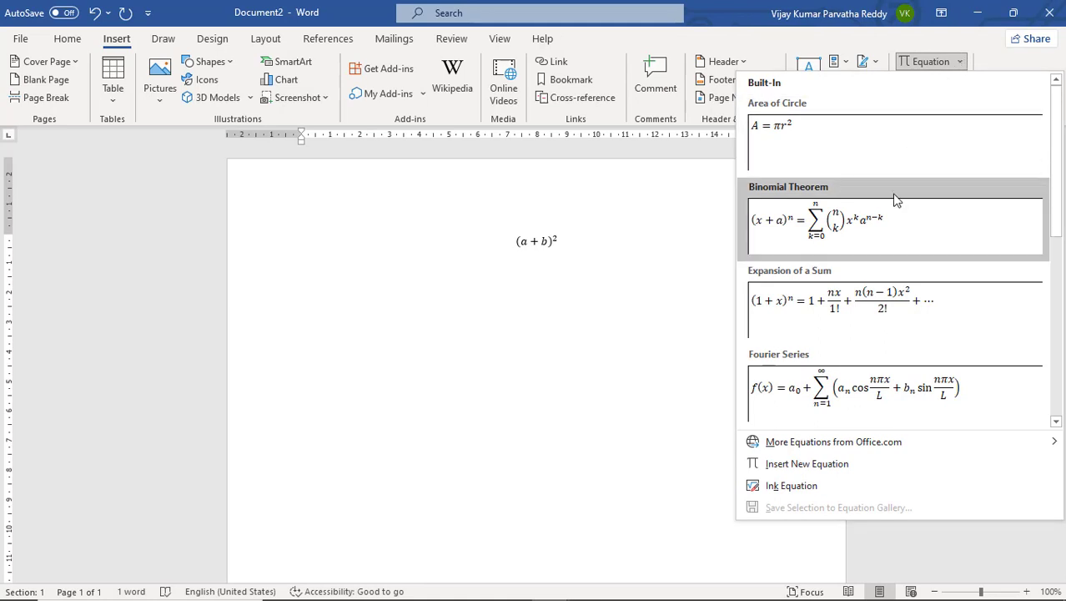
click(818, 464)
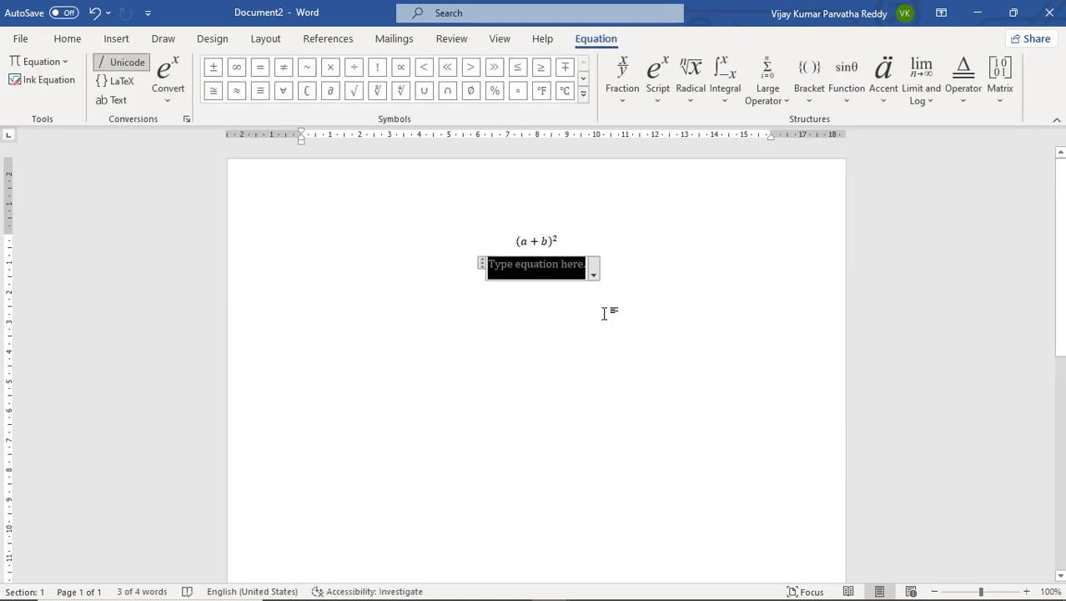
click(661, 88)
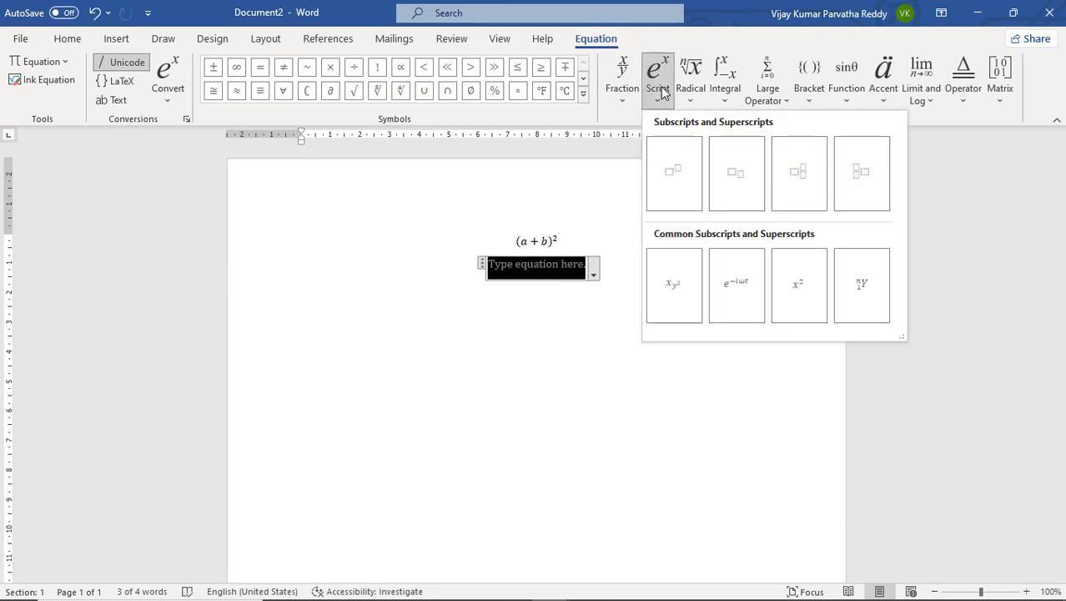
click(678, 182)
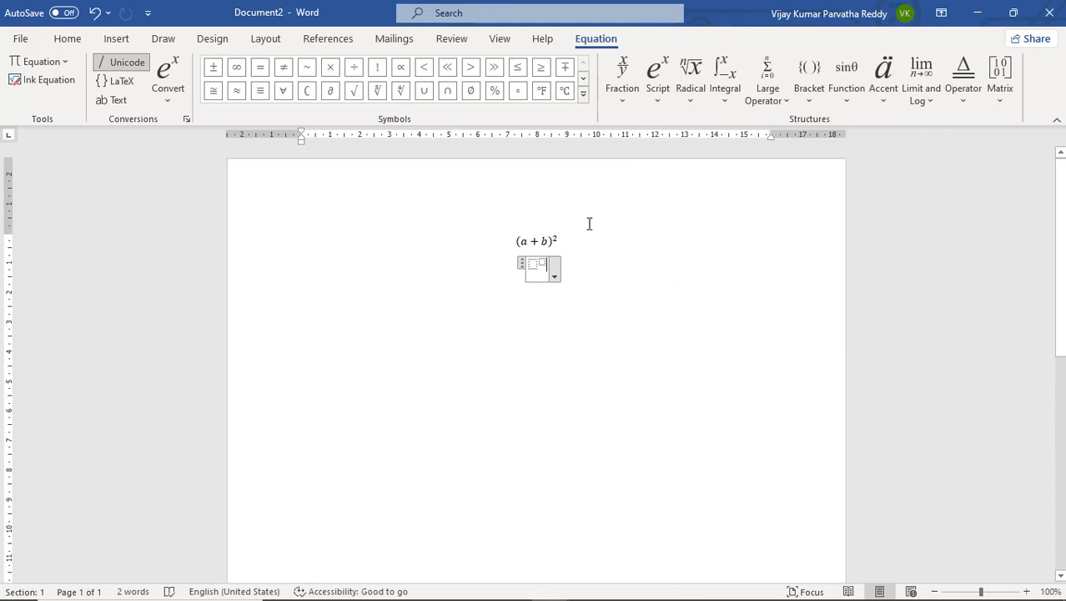
click(532, 265)
text(2⁵)
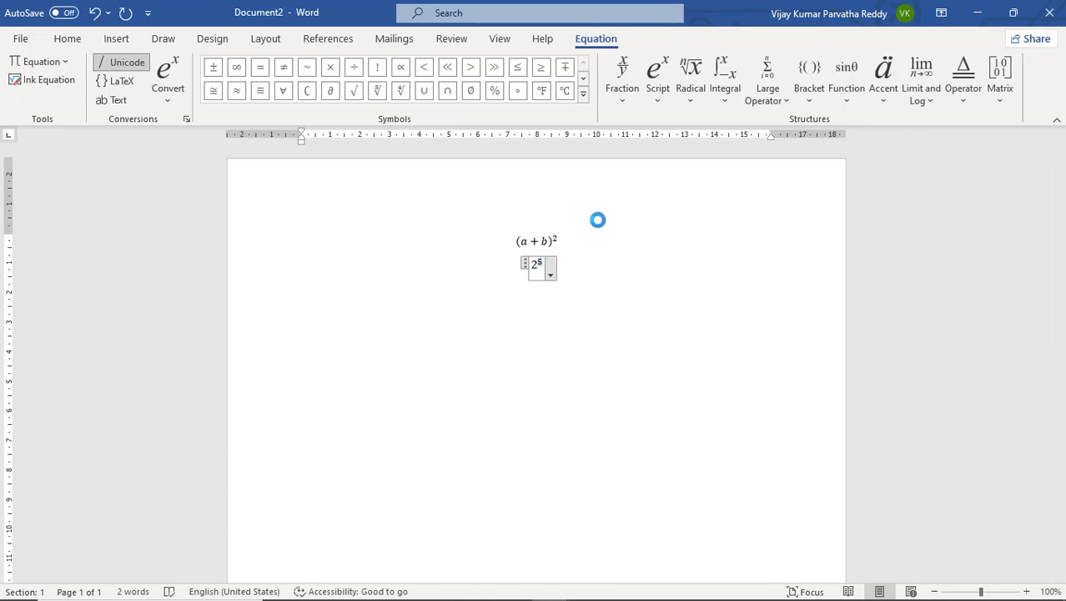
text(5)
Add a double integral of b after the 5 in the exponent, and start a new line below the equation
click(727, 94)
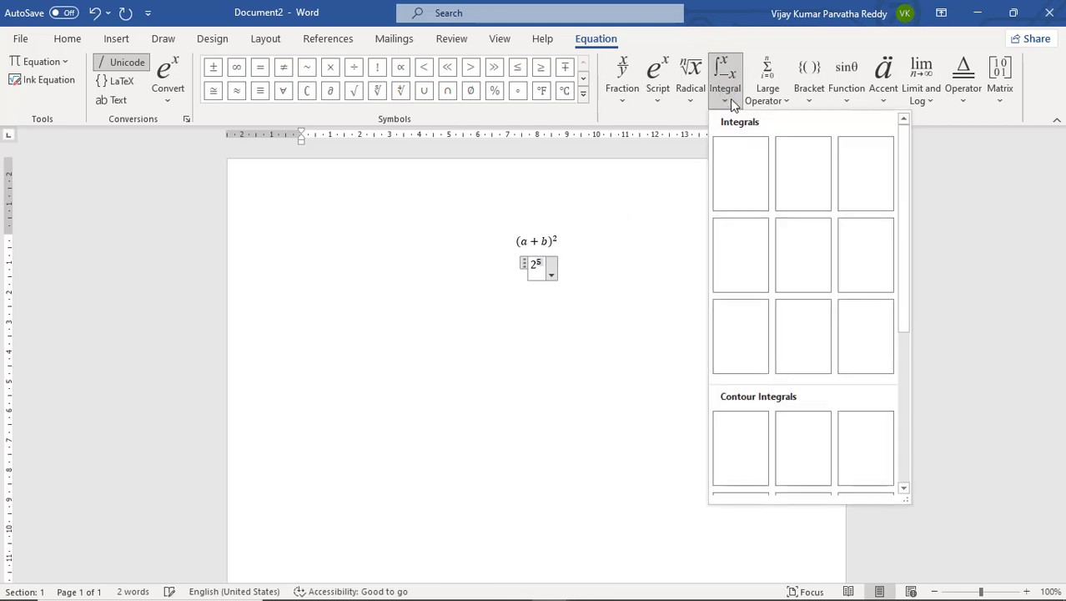
click(740, 254)
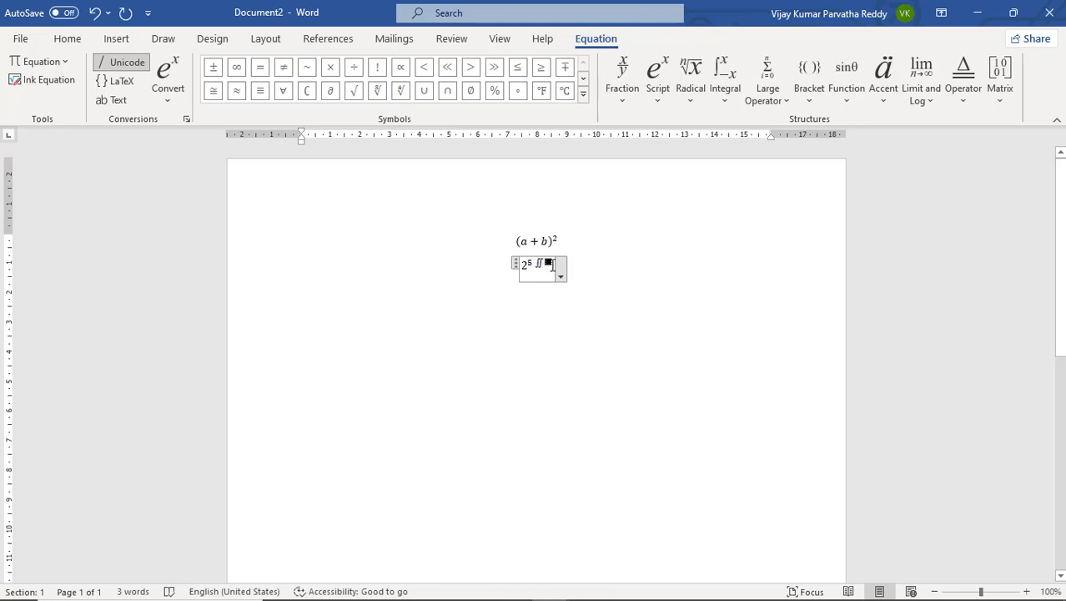
text(b)
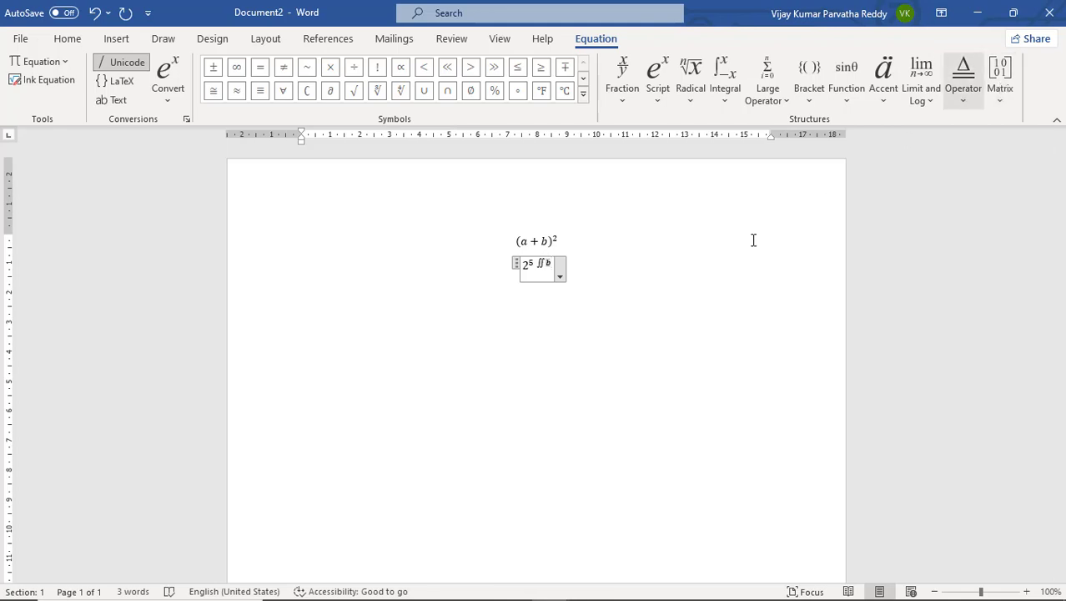
click(621, 276)
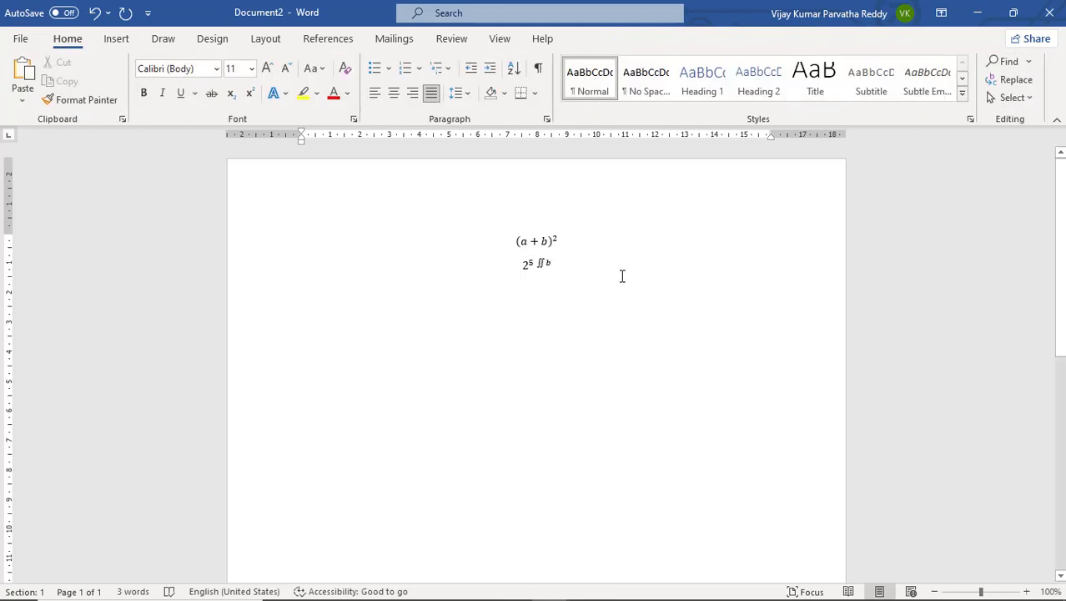
key(Return)
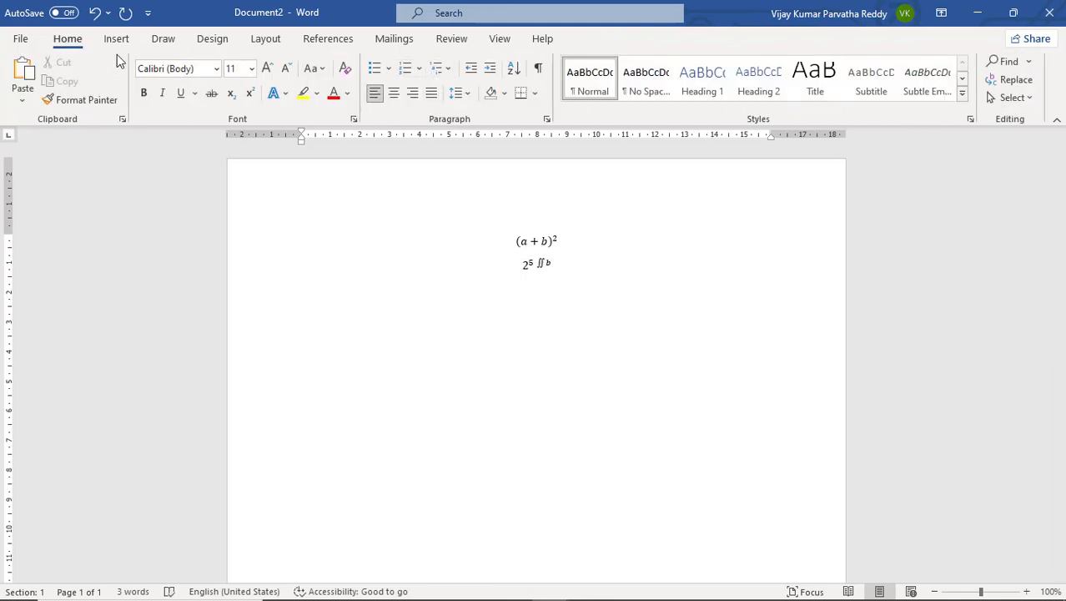
Insert an empty matrix of three rows and two columns after (a + b)² in the first equation
click(117, 40)
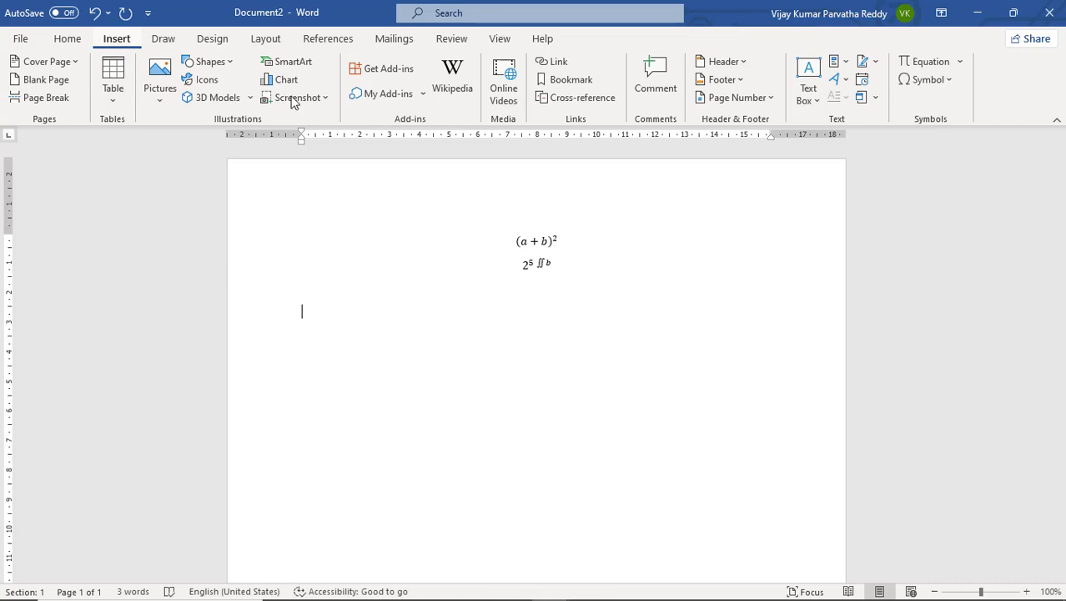
click(959, 65)
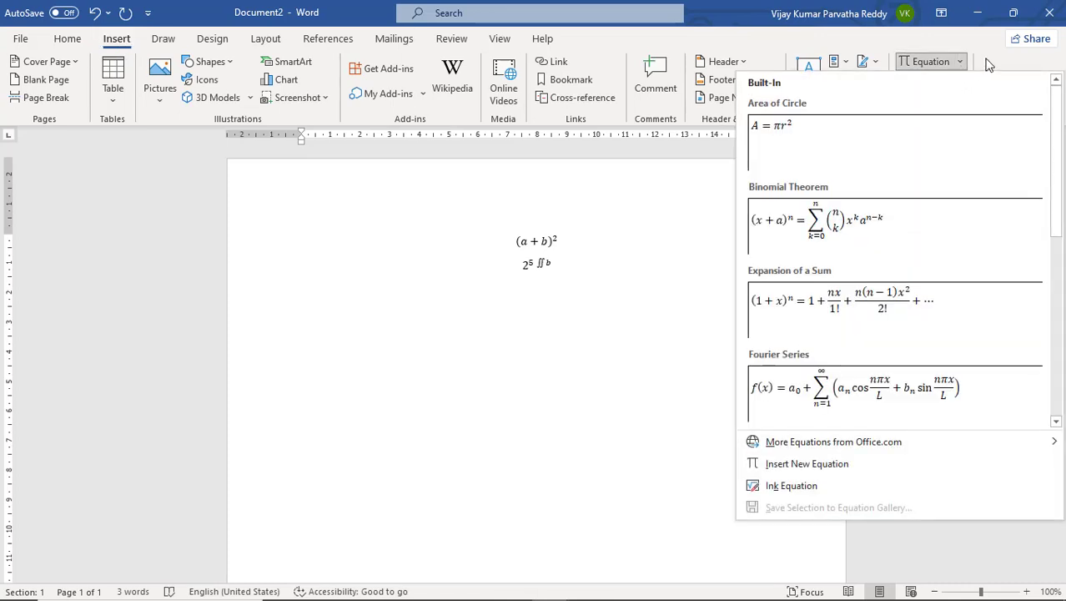
click(302, 309)
click(553, 253)
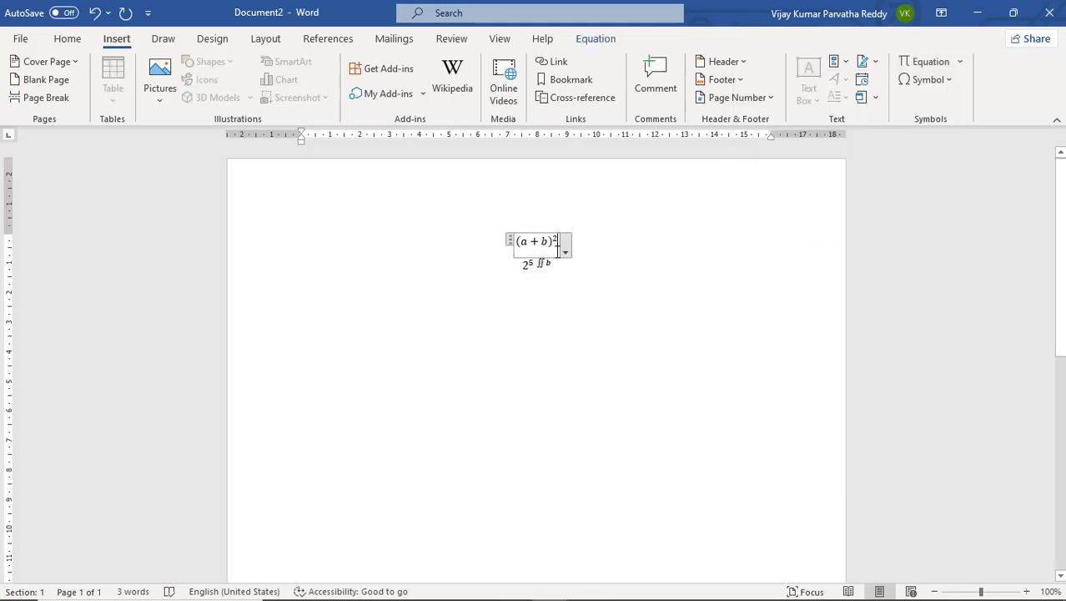
click(960, 64)
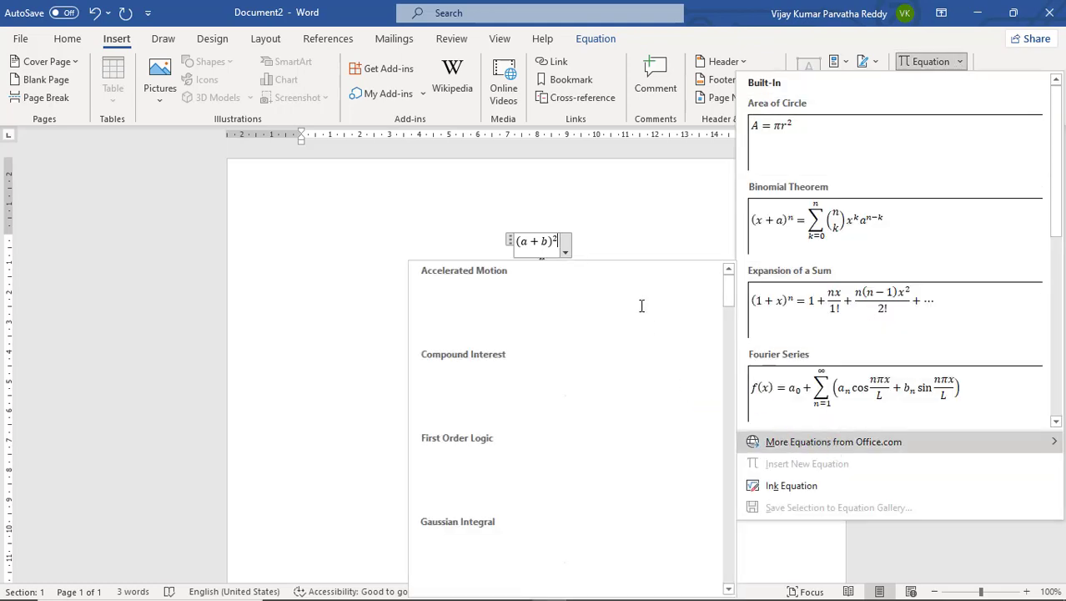
click(597, 50)
click(596, 44)
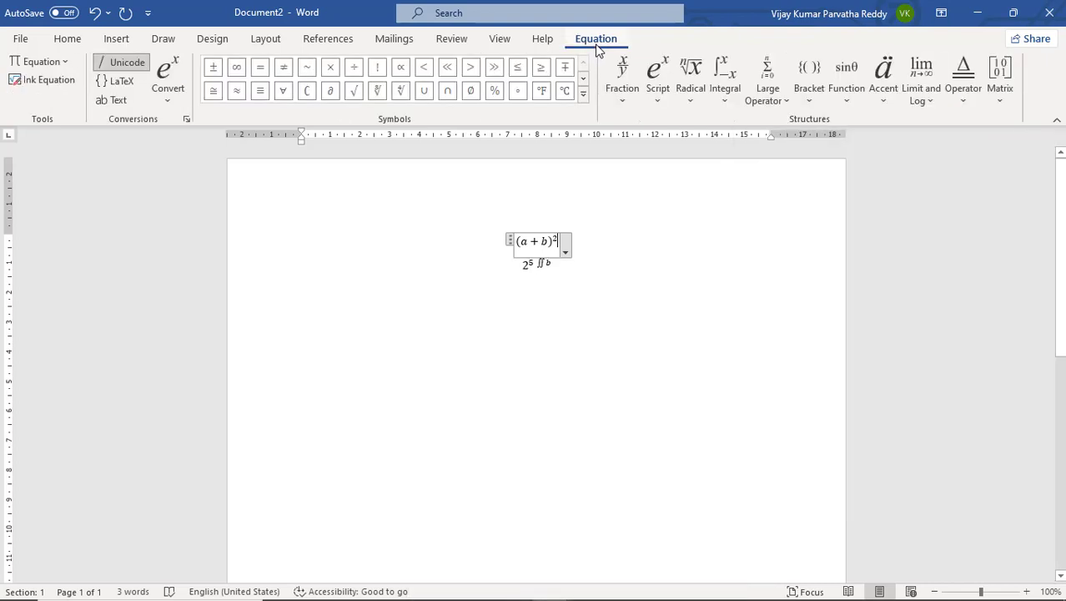
click(1001, 88)
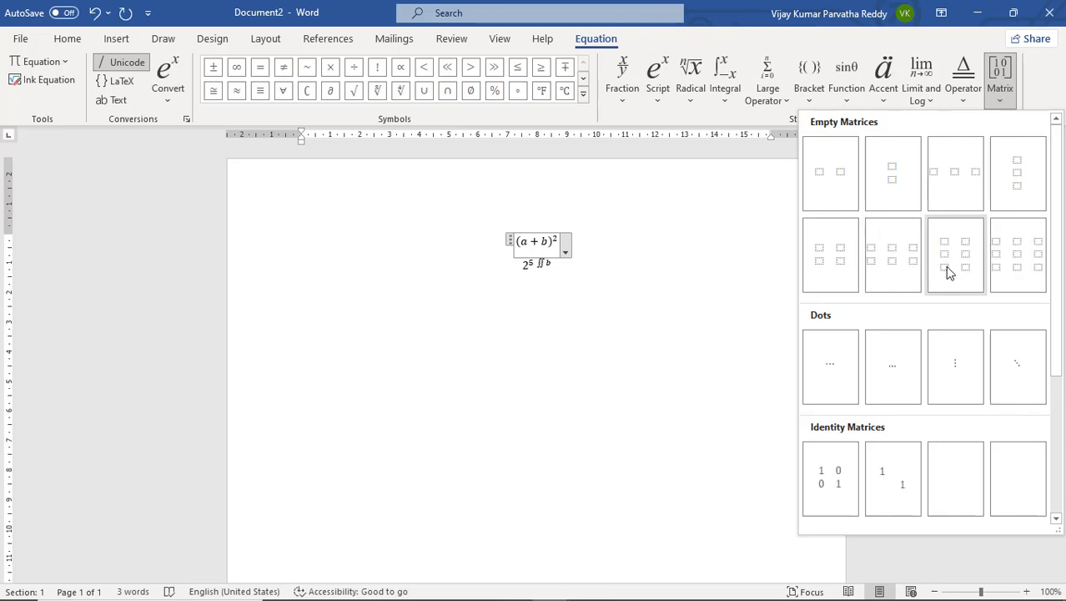
click(950, 272)
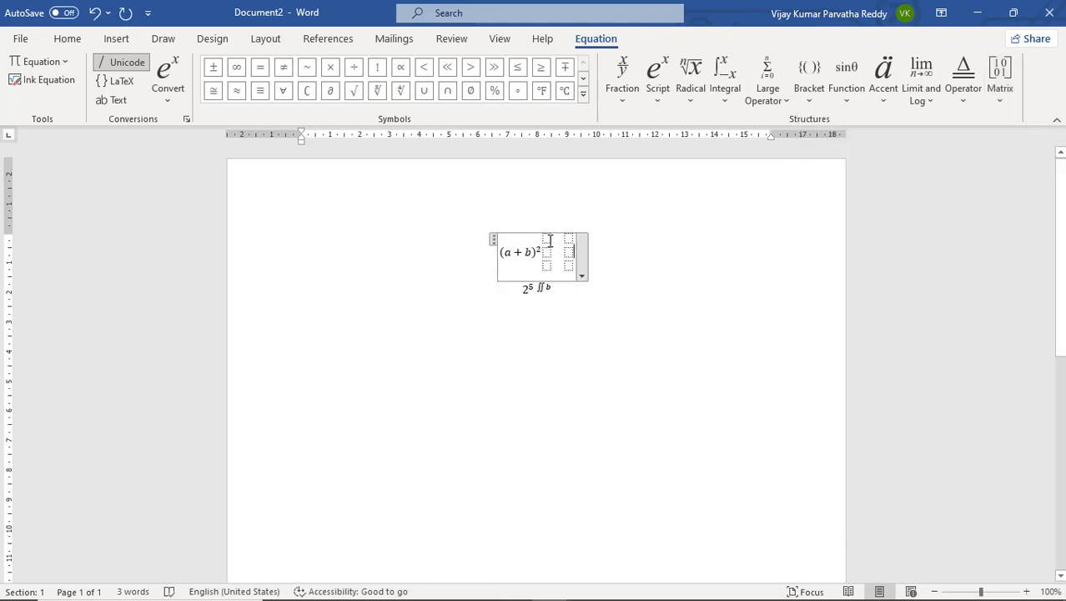
Fill the matrix's first column with 1, 2 and 3 from top to bottom
click(547, 240)
click(548, 252)
text(2)
click(546, 264)
text(3)
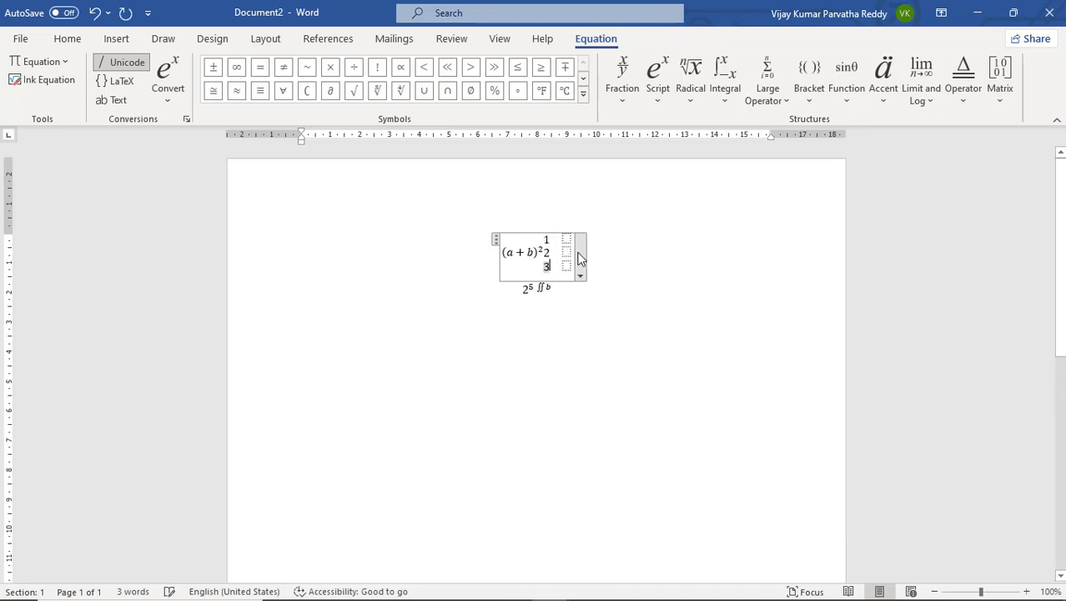
Delete both equations so the page is empty
click(599, 312)
click(591, 292)
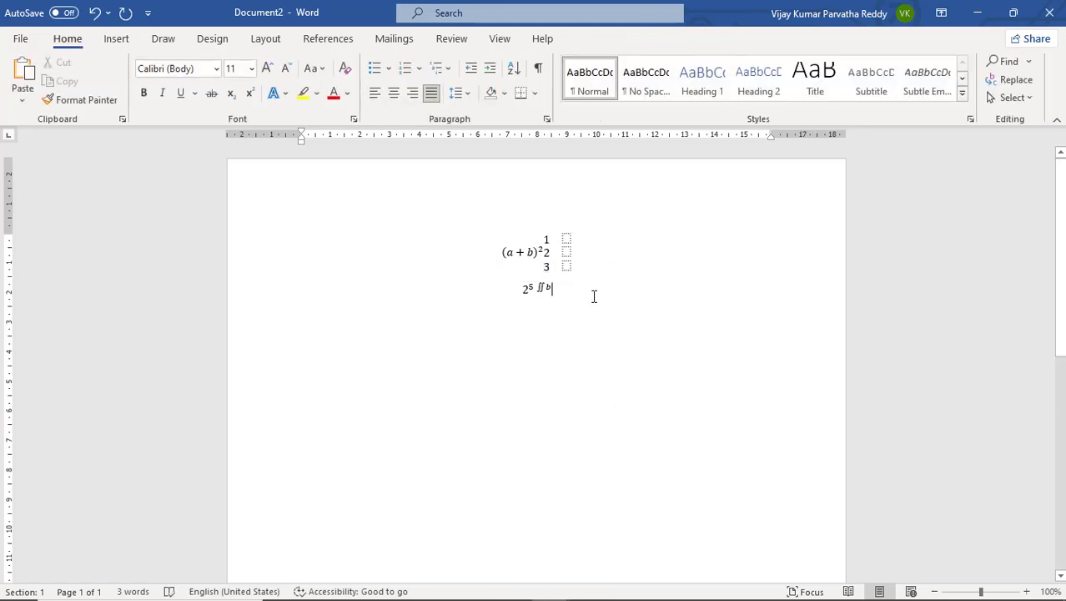
key(ctrl+a)
key(Delete)
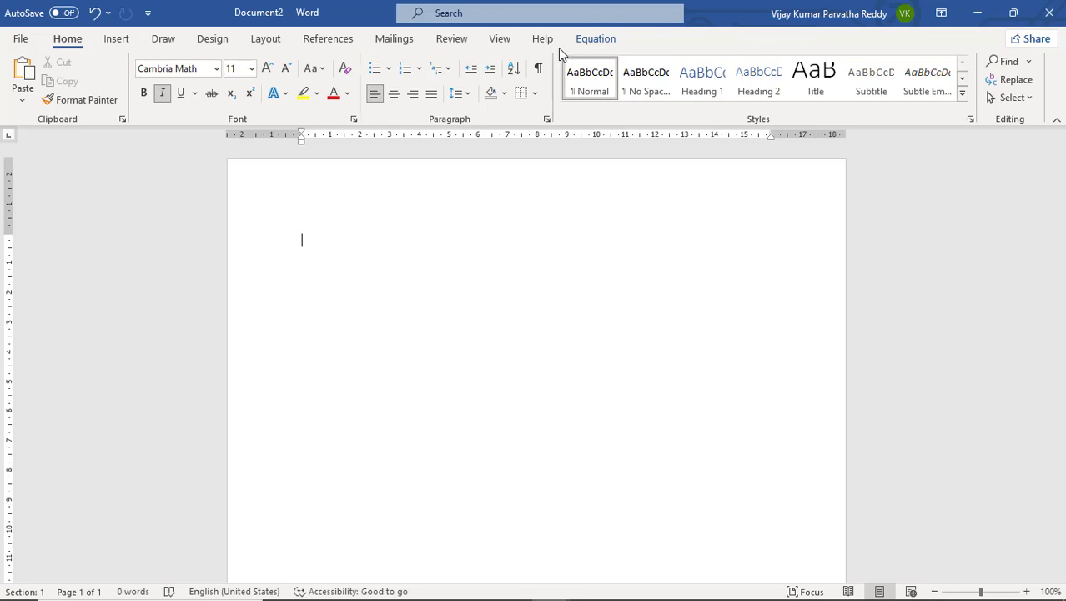
Insert the not-equal symbol (≠) on the empty page
click(117, 39)
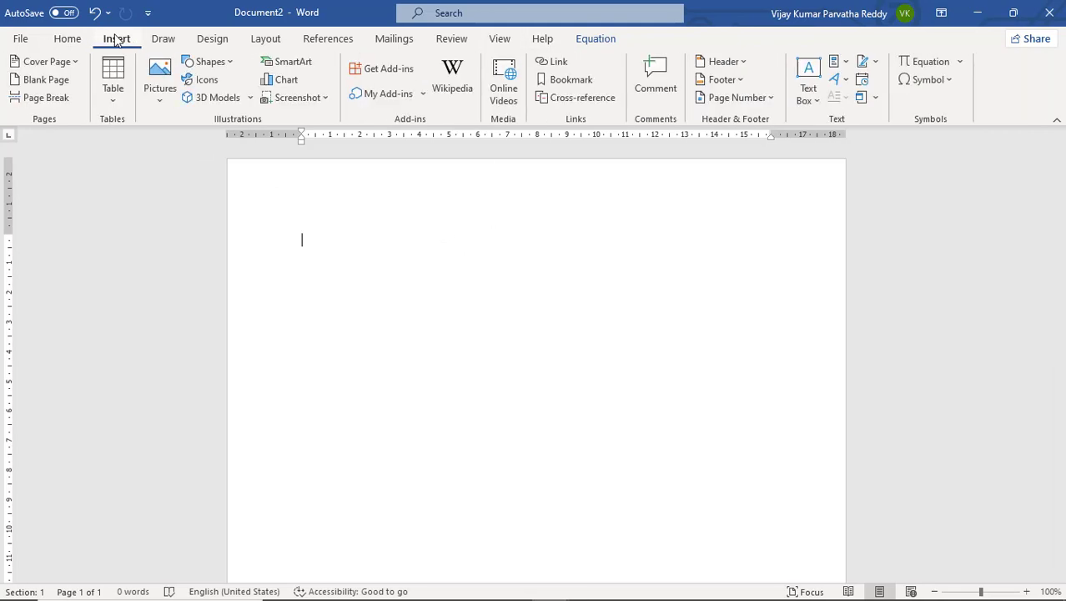
click(950, 80)
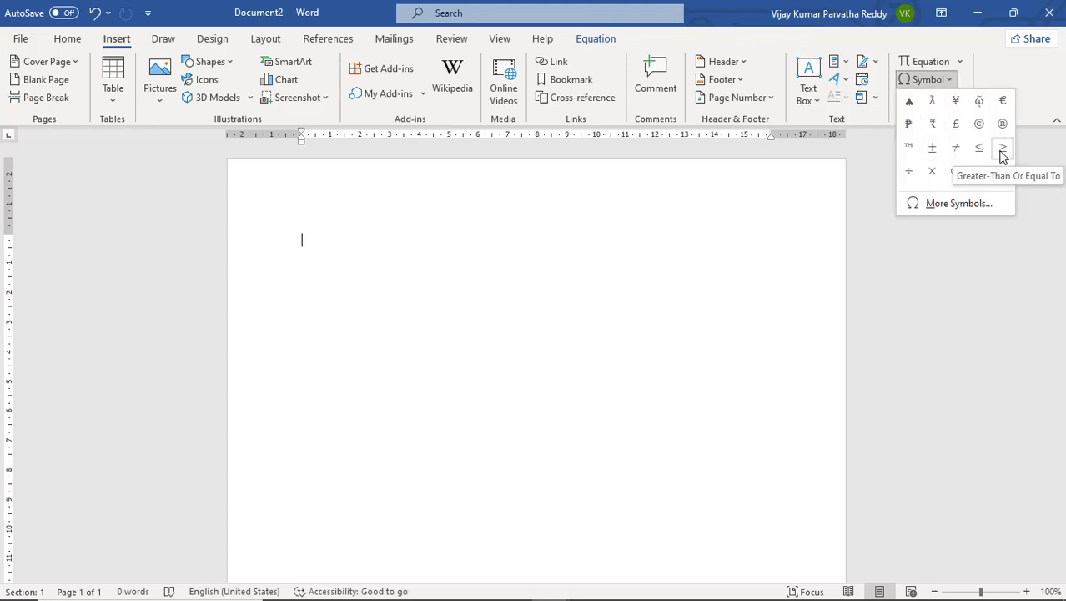
click(956, 150)
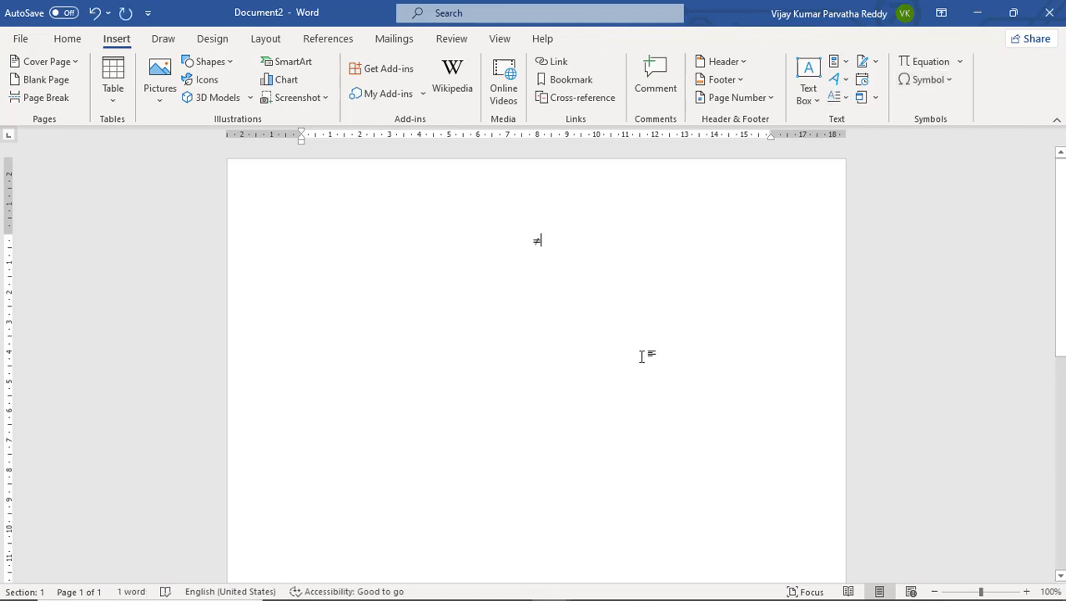
Enlarge the ≠ symbol's font size in repeated increments until it is several times bigger
drag(541, 242, 520, 243)
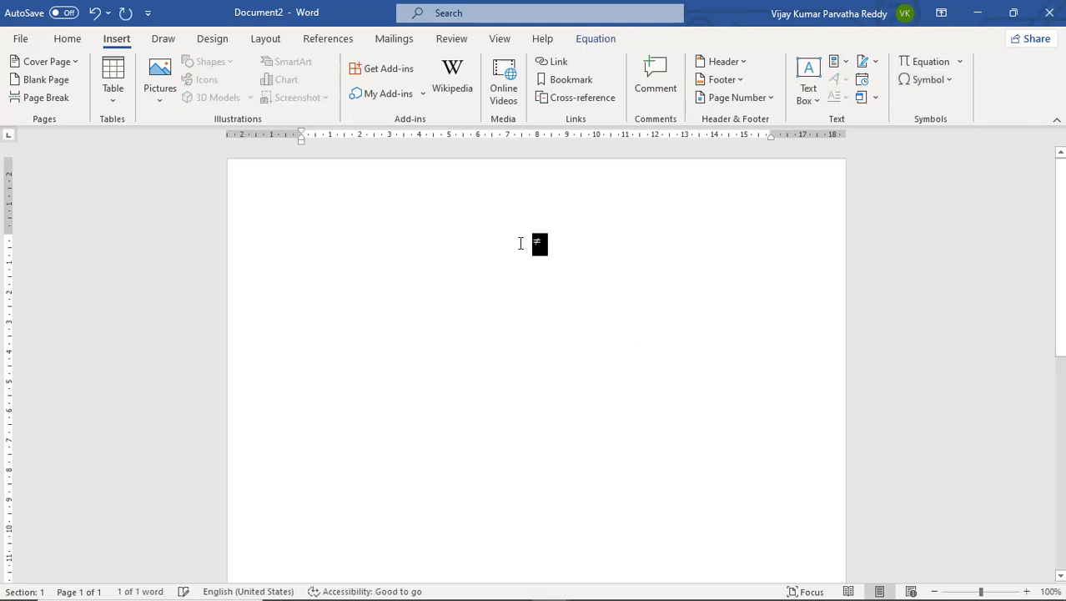
key(ctrl+bracketright)
key(ctrl+bracketright)
key(ctrl+bracketright)
key(ctrl+bracketright)
key(ctrl+bracketright)
key(ctrl+bracketright)
key(ctrl+bracketright)
key(ctrl+bracketright)
key(ctrl+bracketright)
key(ctrl+bracketright)
key(ctrl+bracketright)
key(ctrl+bracketright)
key(ctrl+bracketright)
key(ctrl+bracketright)
key(ctrl+bracketright)
key(ctrl+bracketright)
key(ctrl+bracketright)
key(ctrl+bracketright)
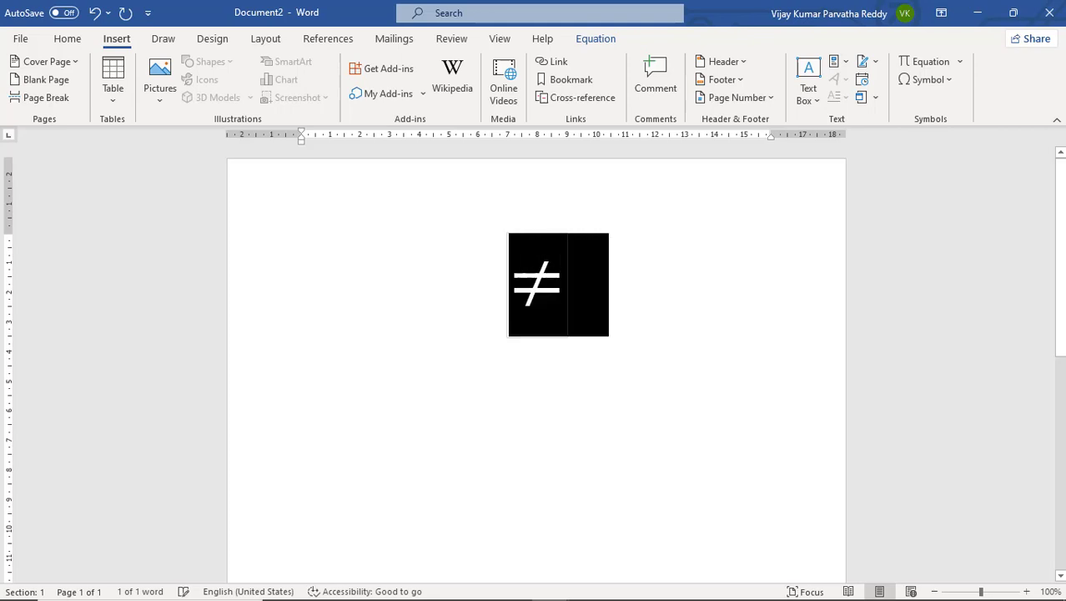
Add <> and ! = after the ≠ symbol, separated by spaces
click(567, 301)
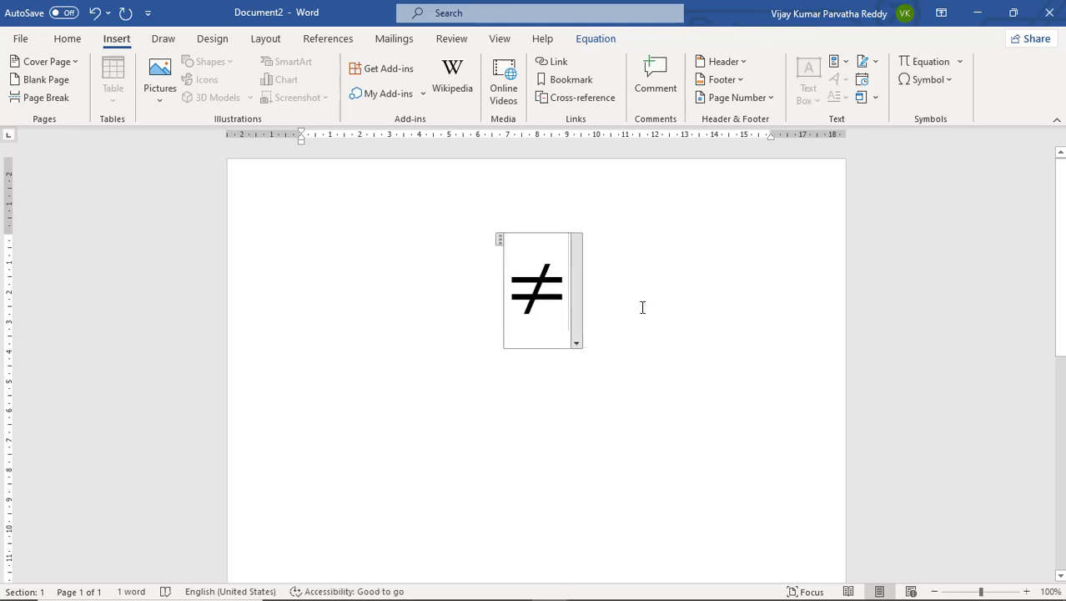
text(<>)
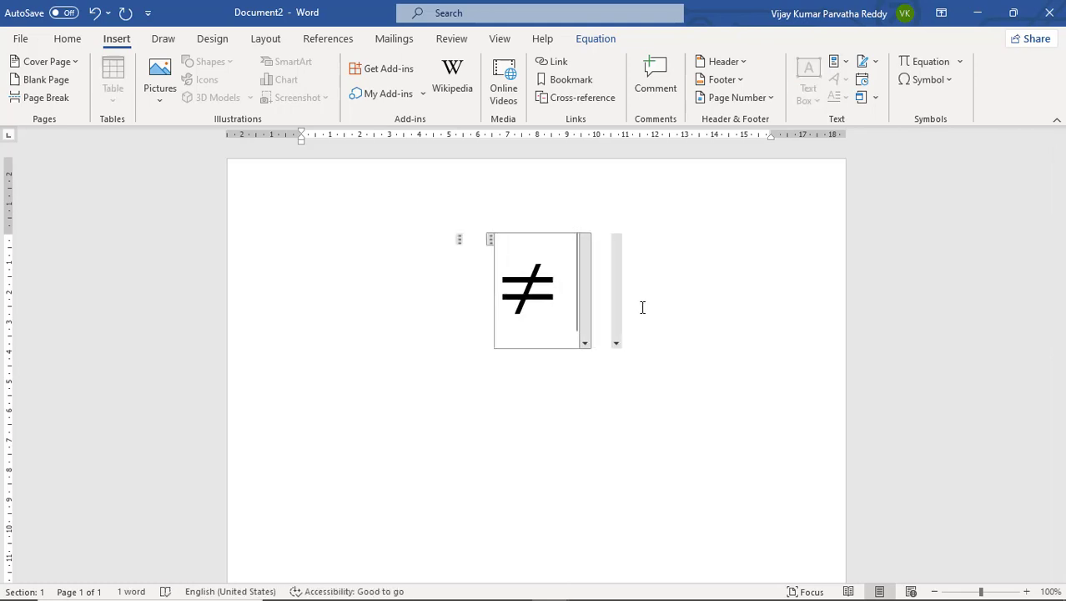
text( ! )
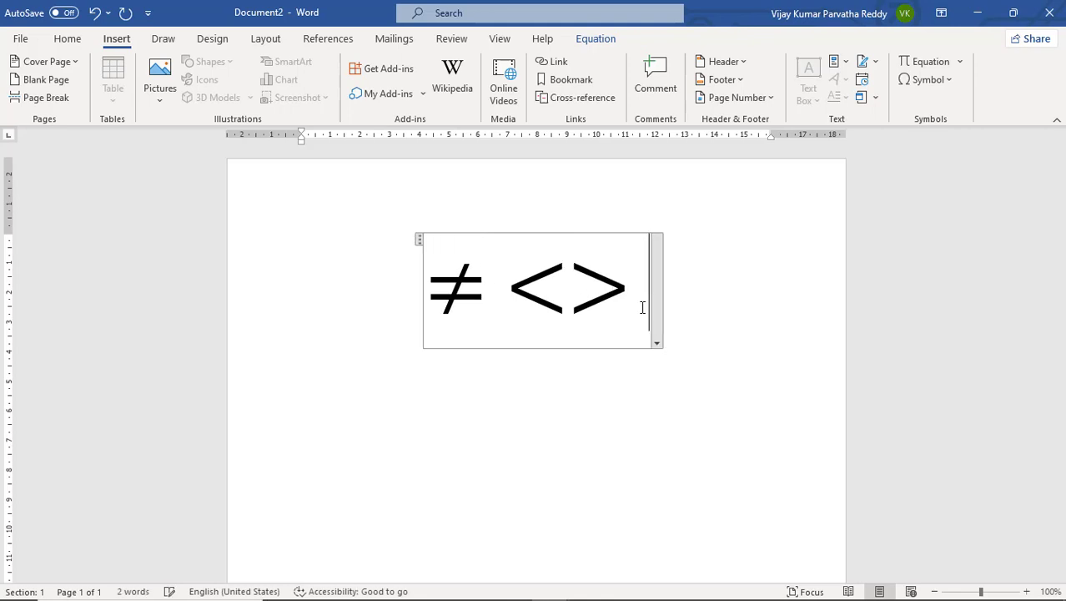
text(=)
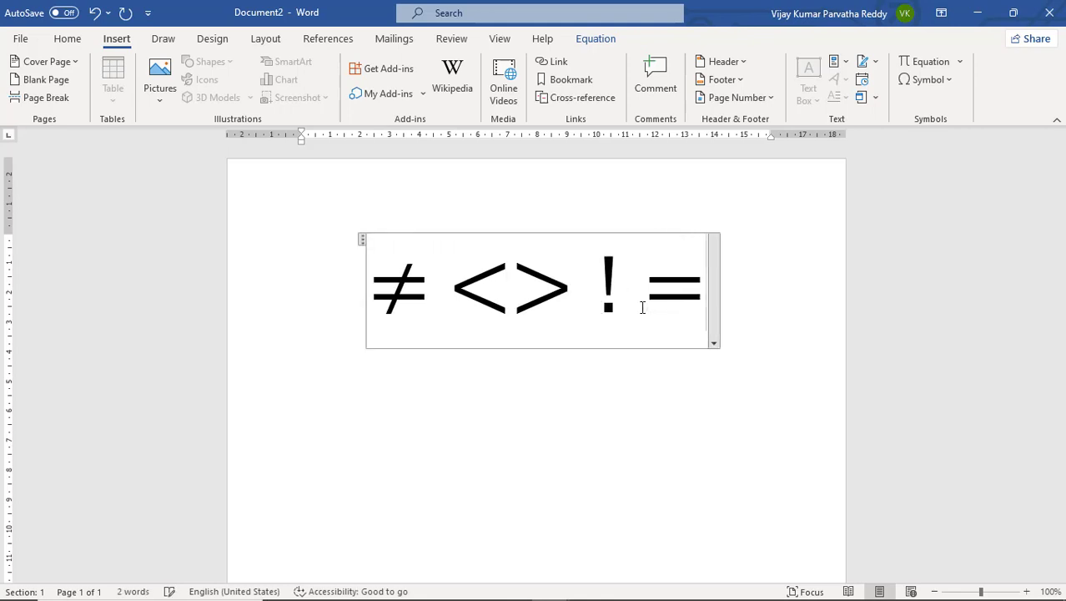
Insert the infinity symbol (∞) between ≠ and <>
click(392, 280)
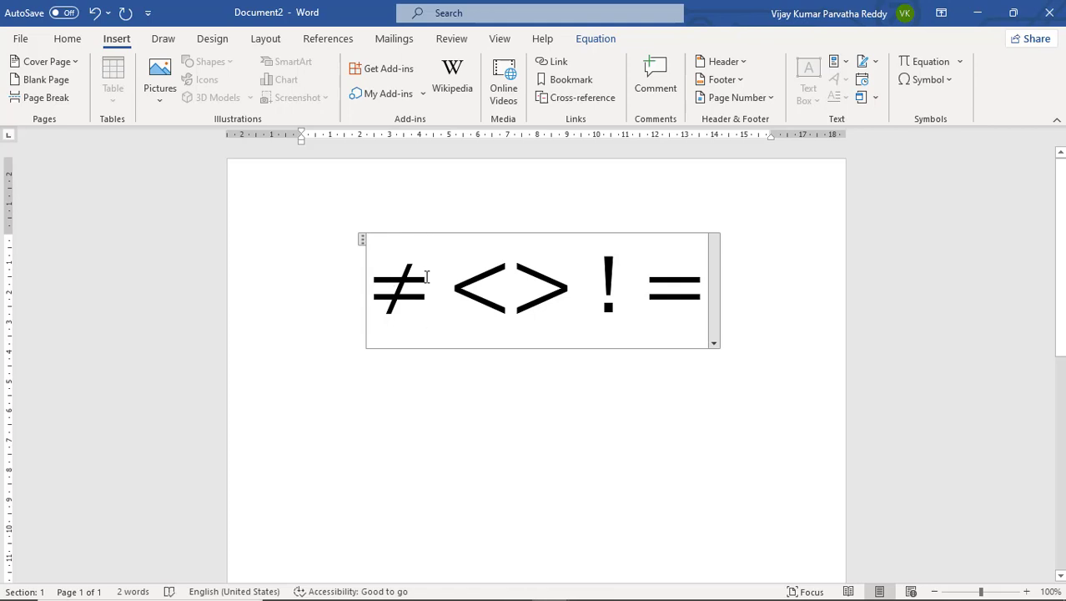
click(930, 80)
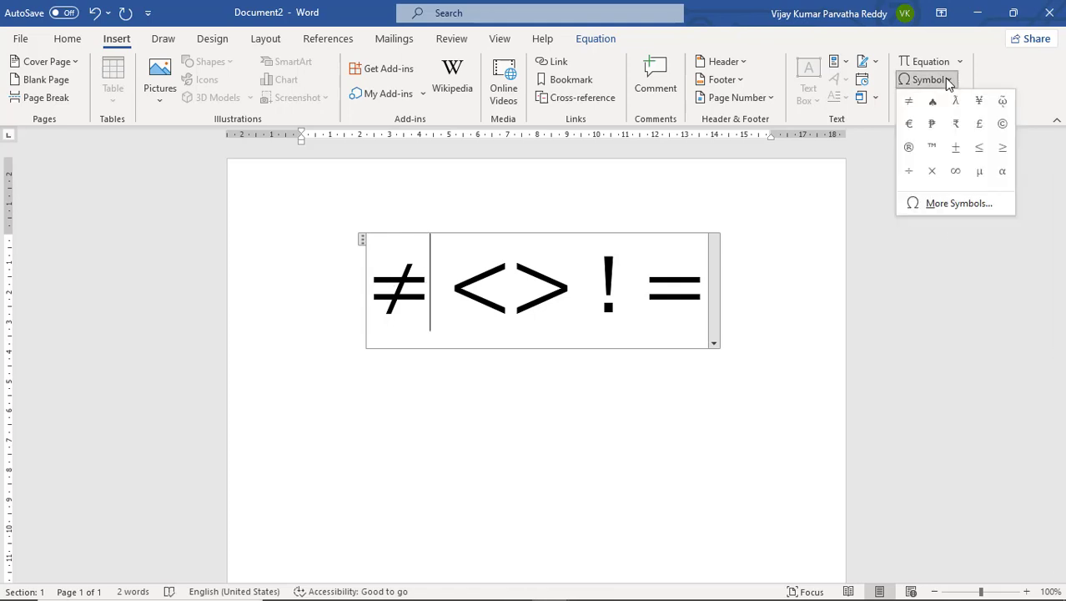
click(955, 171)
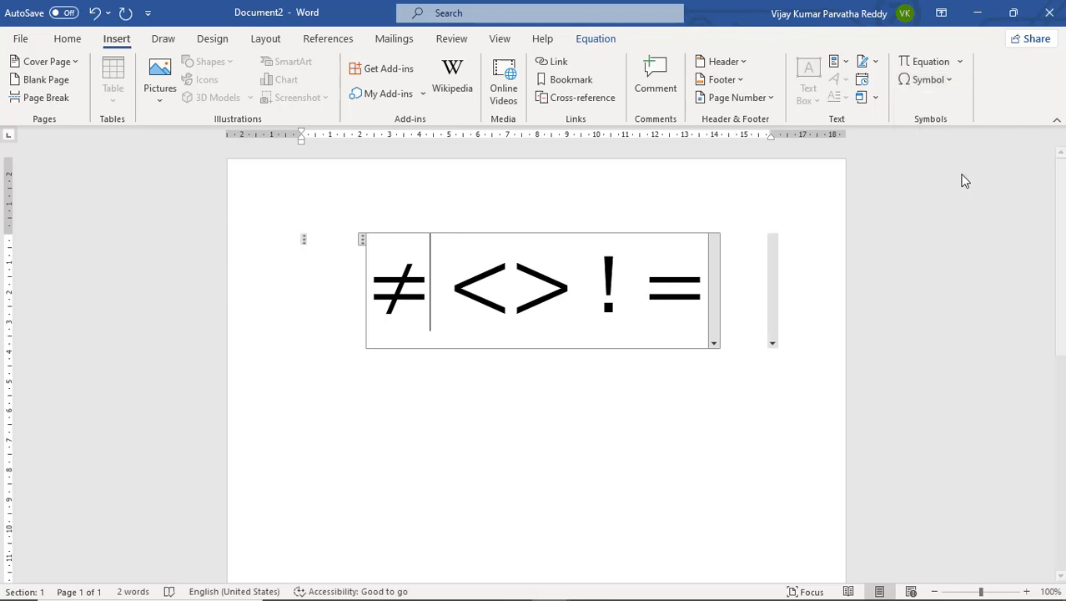
Insert the Peso Sign from the Currency Symbols subset twice after the infinity symbol and close the symbol dialog
click(948, 80)
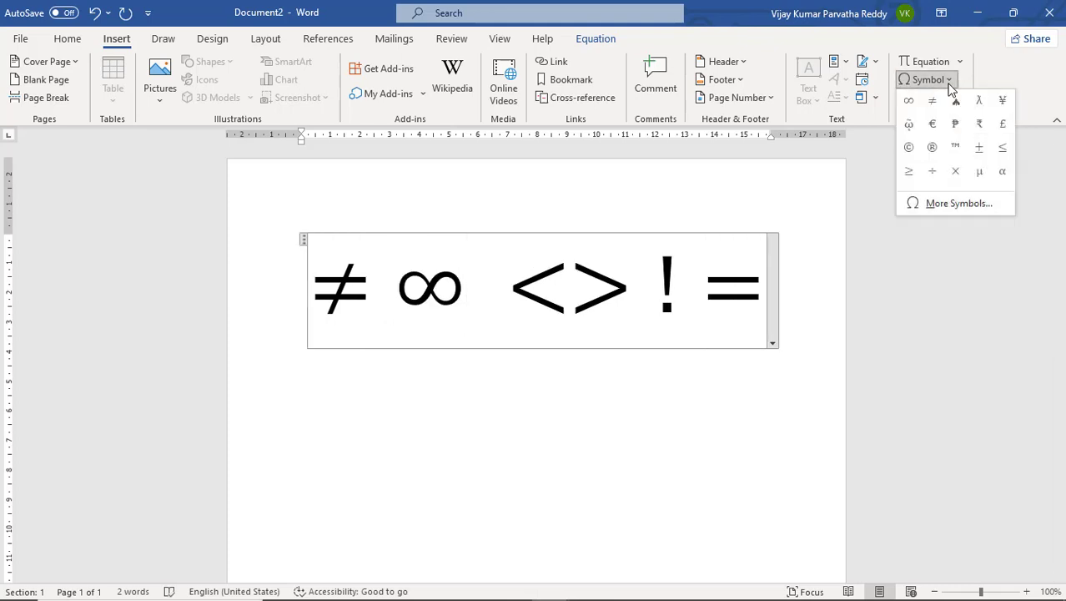
click(947, 205)
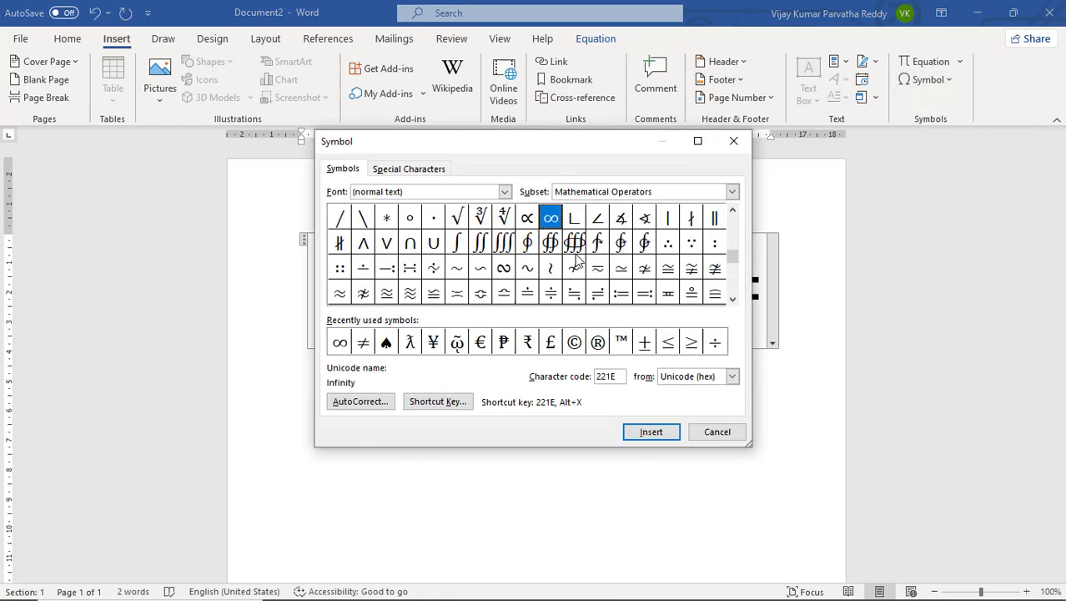
click(575, 243)
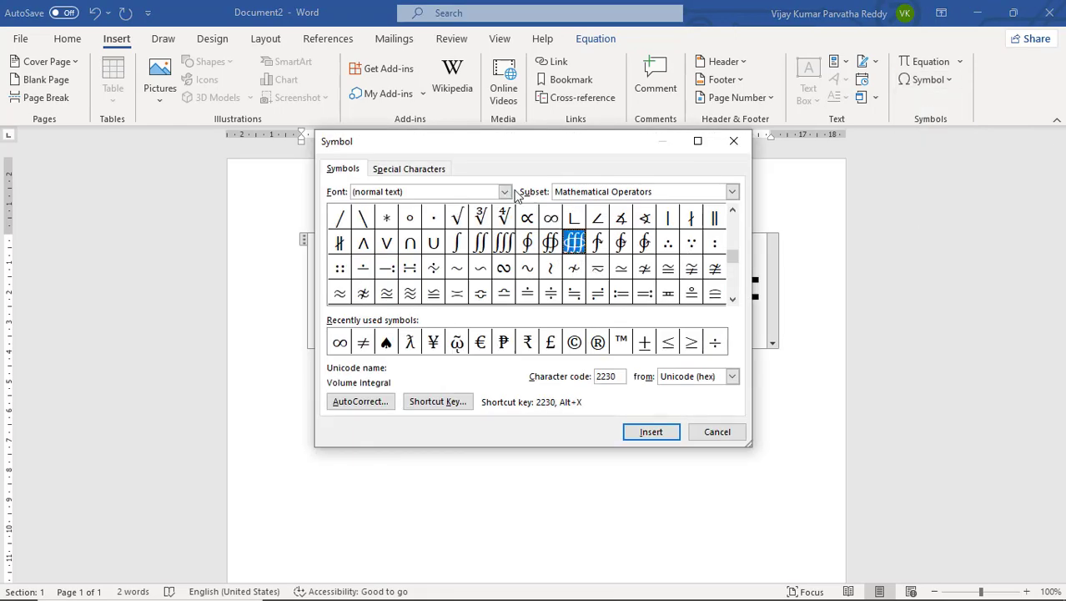
click(732, 192)
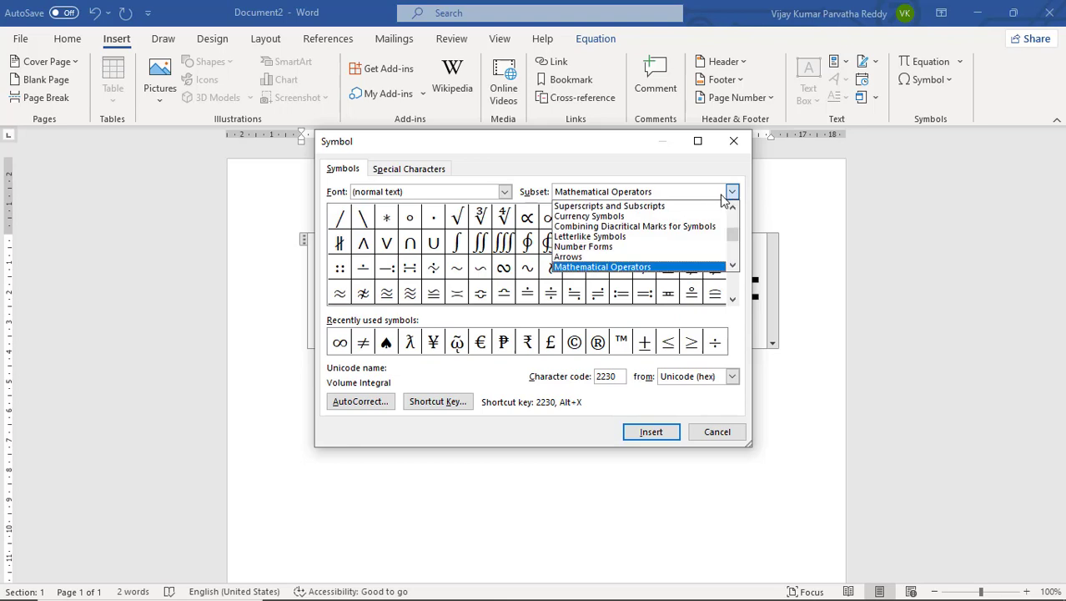
click(647, 217)
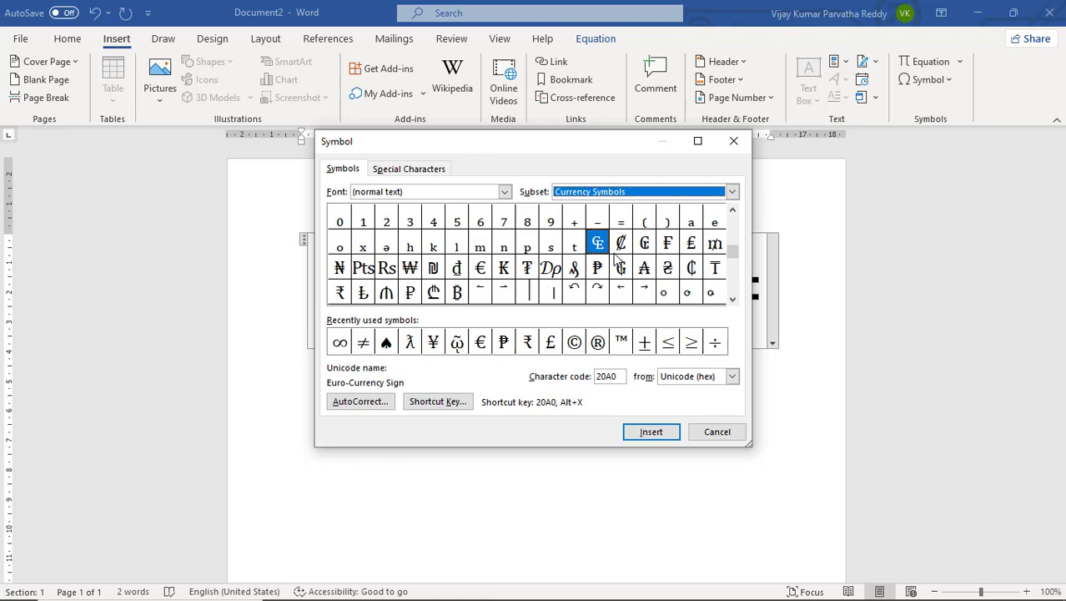
click(596, 270)
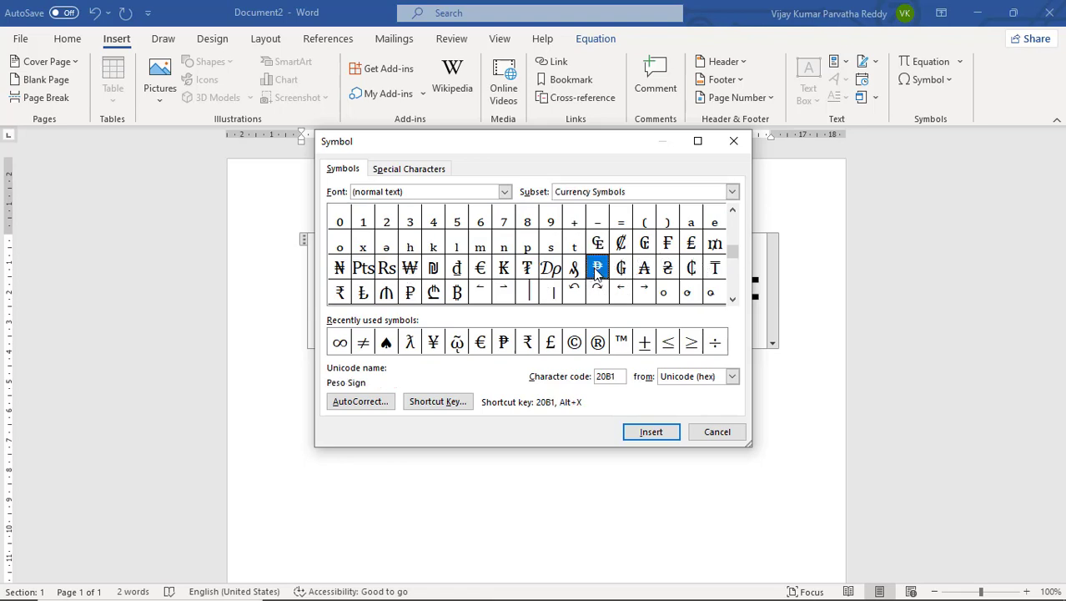
click(652, 432)
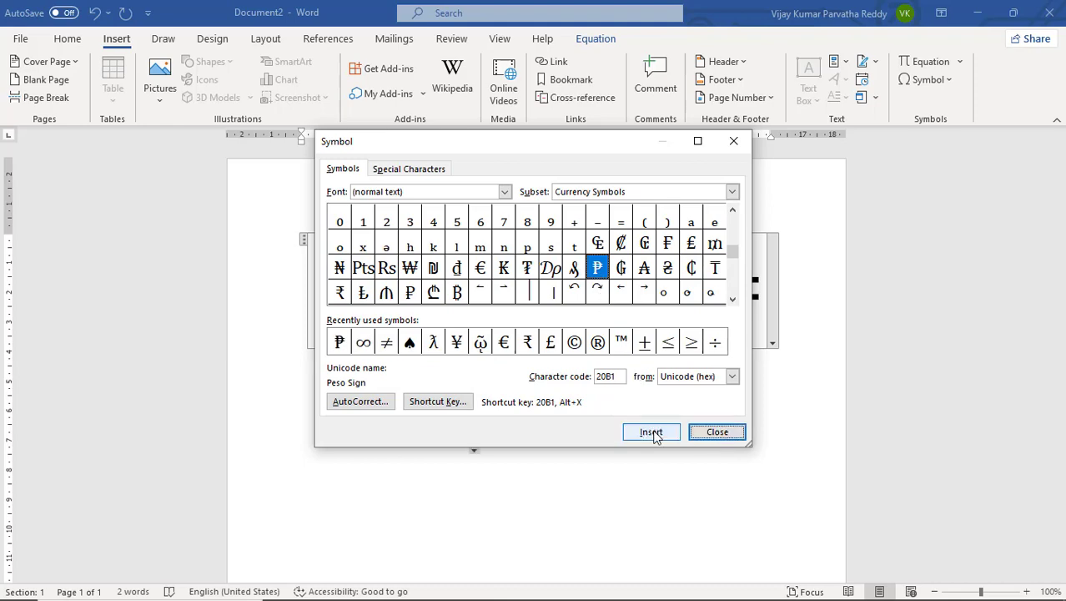
click(653, 432)
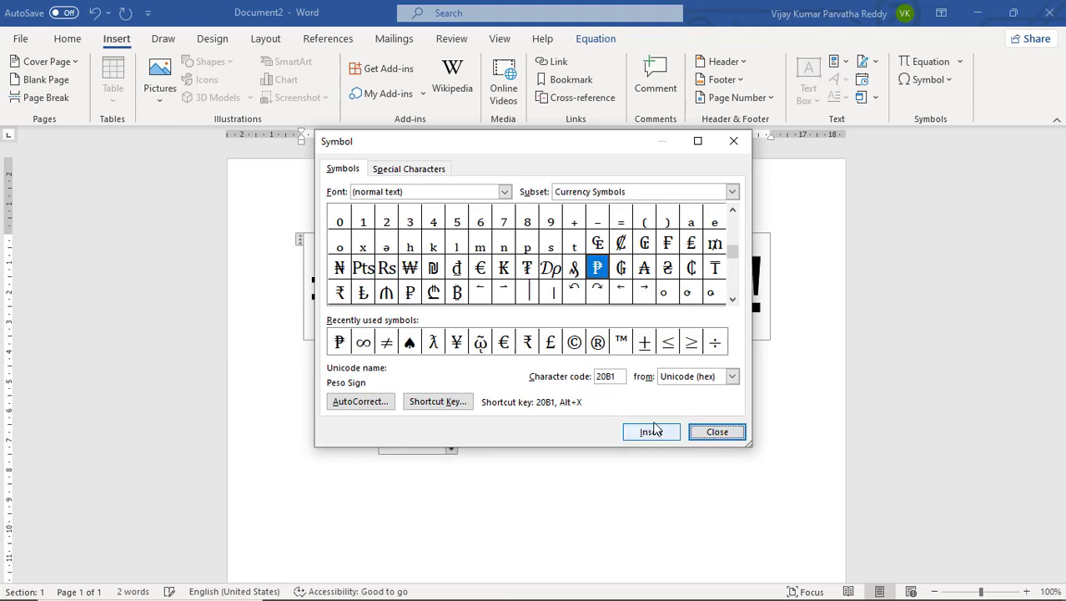
drag(633, 151, 608, 267)
click(743, 248)
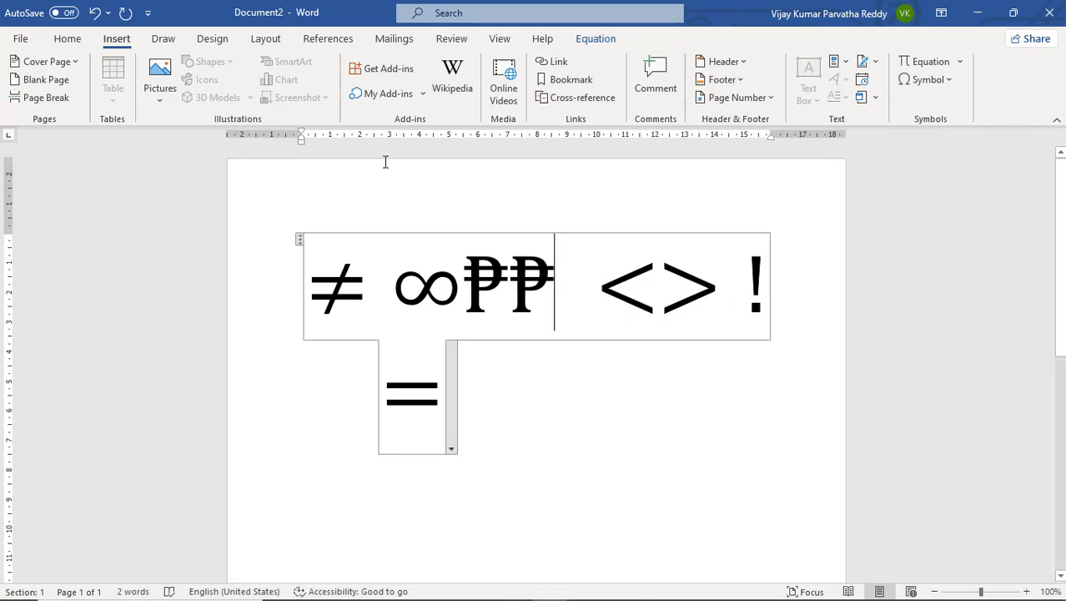
click(164, 46)
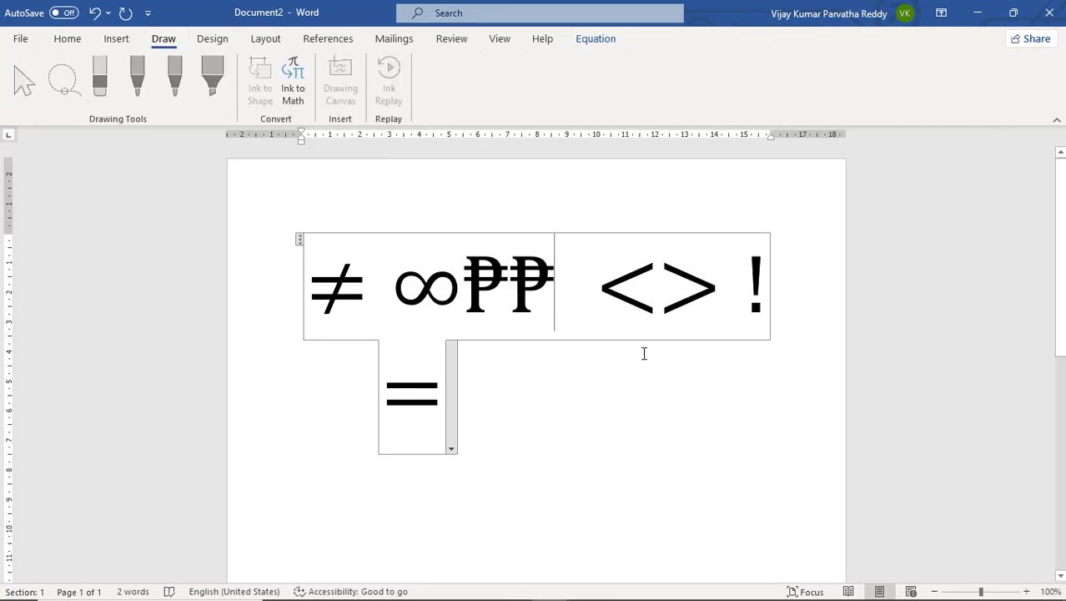
click(117, 39)
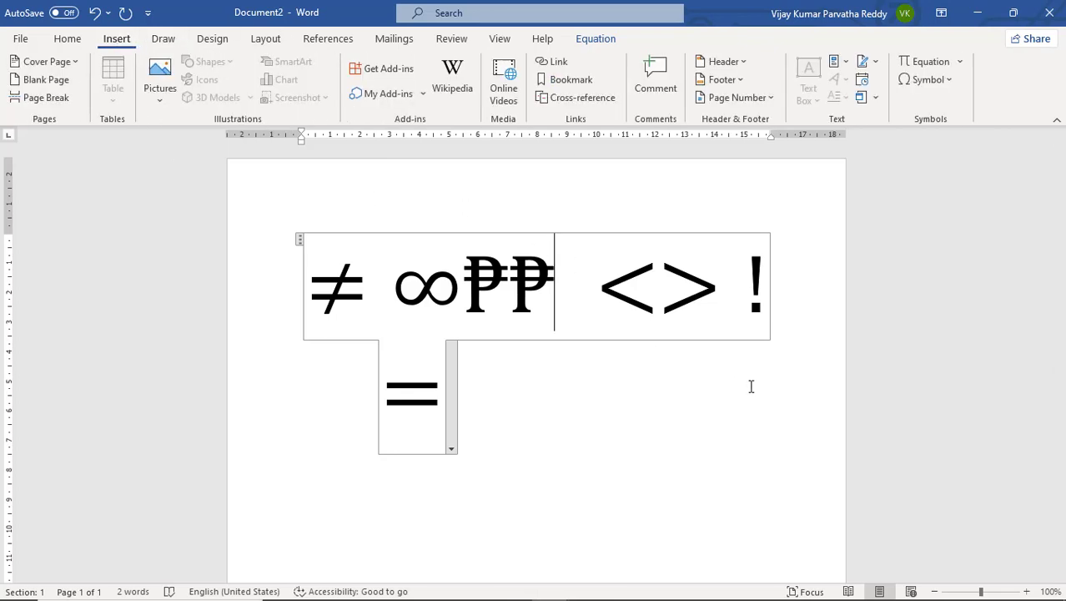